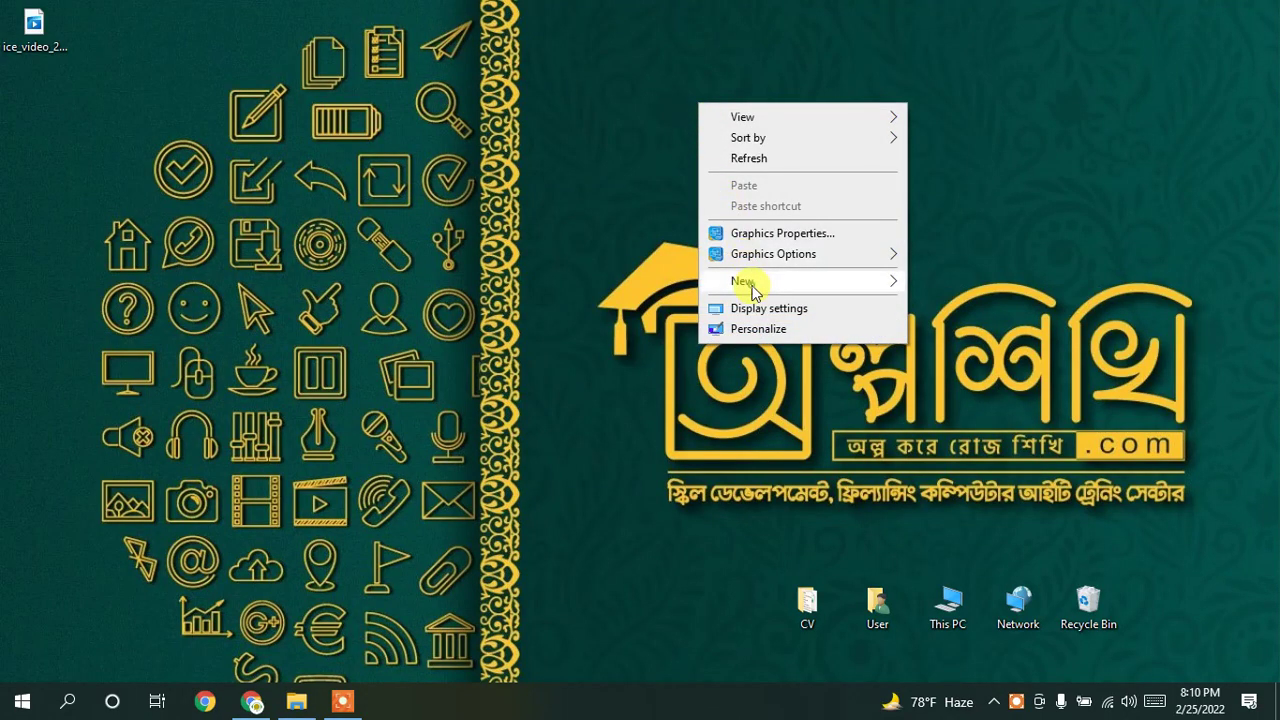
Step: Create a new Microsoft Word document on the desktop with its default name and open it
mouse_move(750, 283)
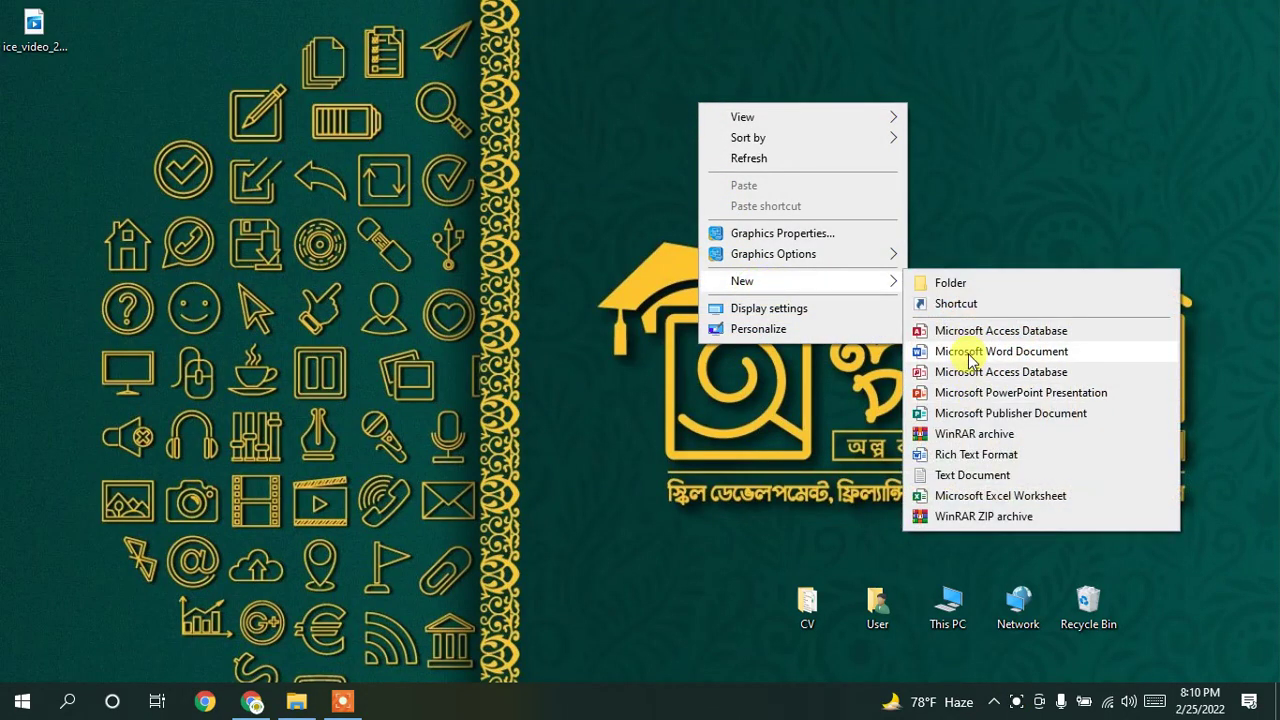
click(970, 355)
key(Return)
double_click(736, 182)
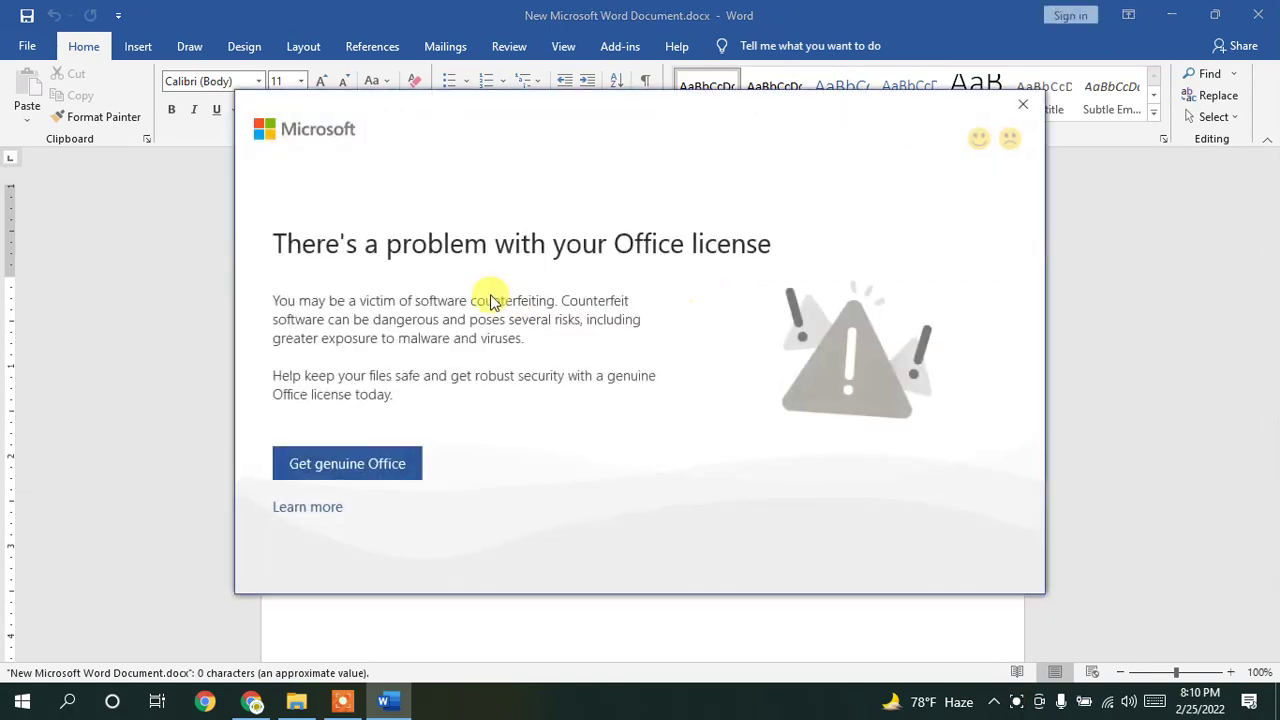
Step: Dismiss the Office license dialog and the Get Genuine Office bar, then show Insert features
click(1023, 104)
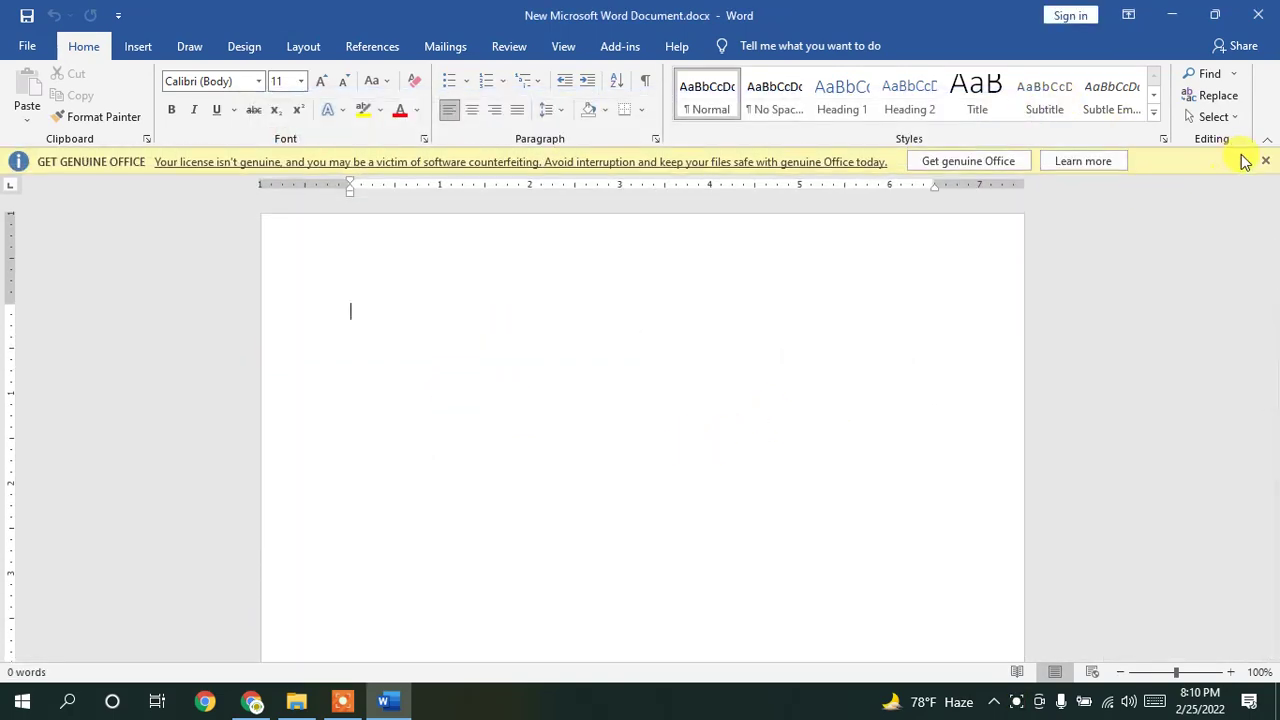
click(1267, 160)
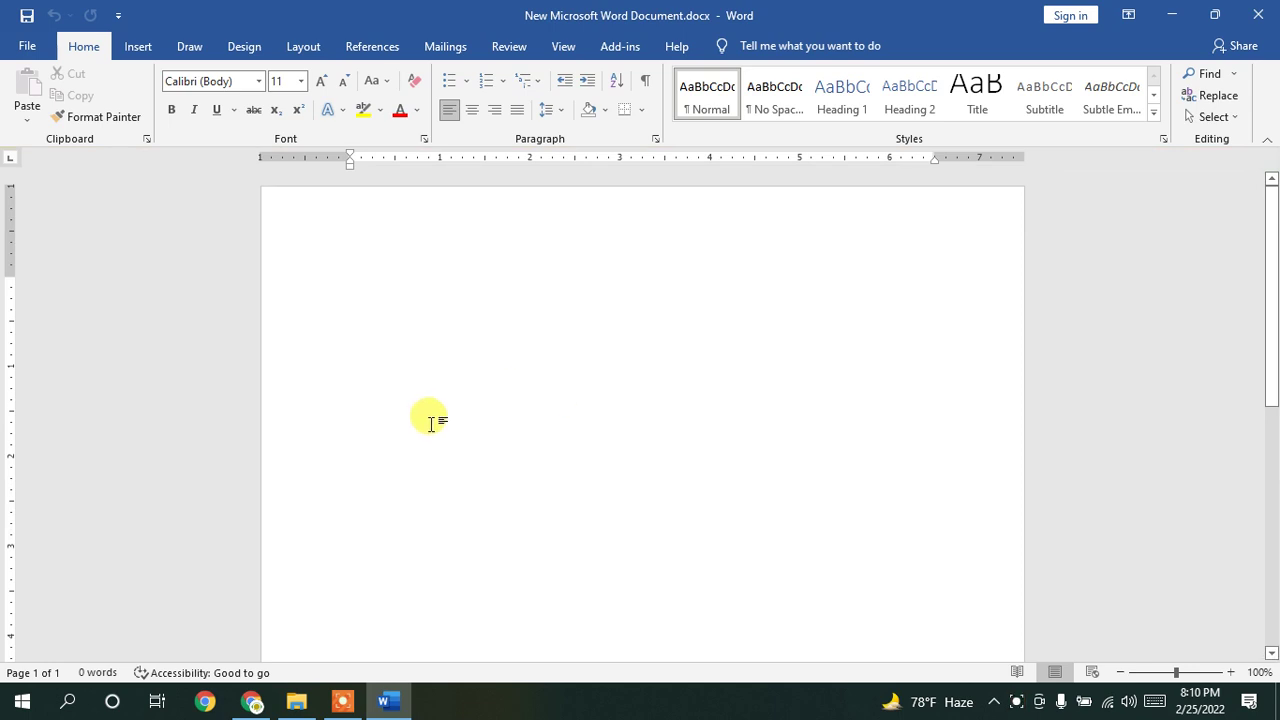
click(138, 48)
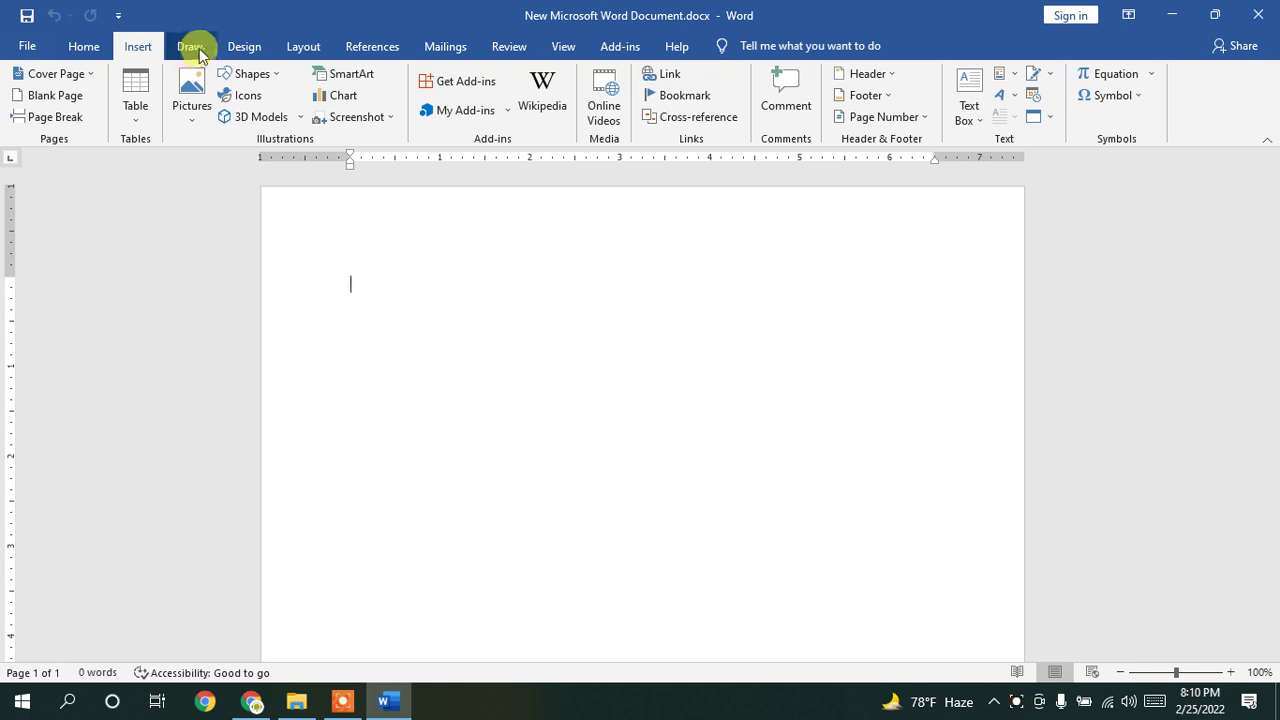
click(243, 48)
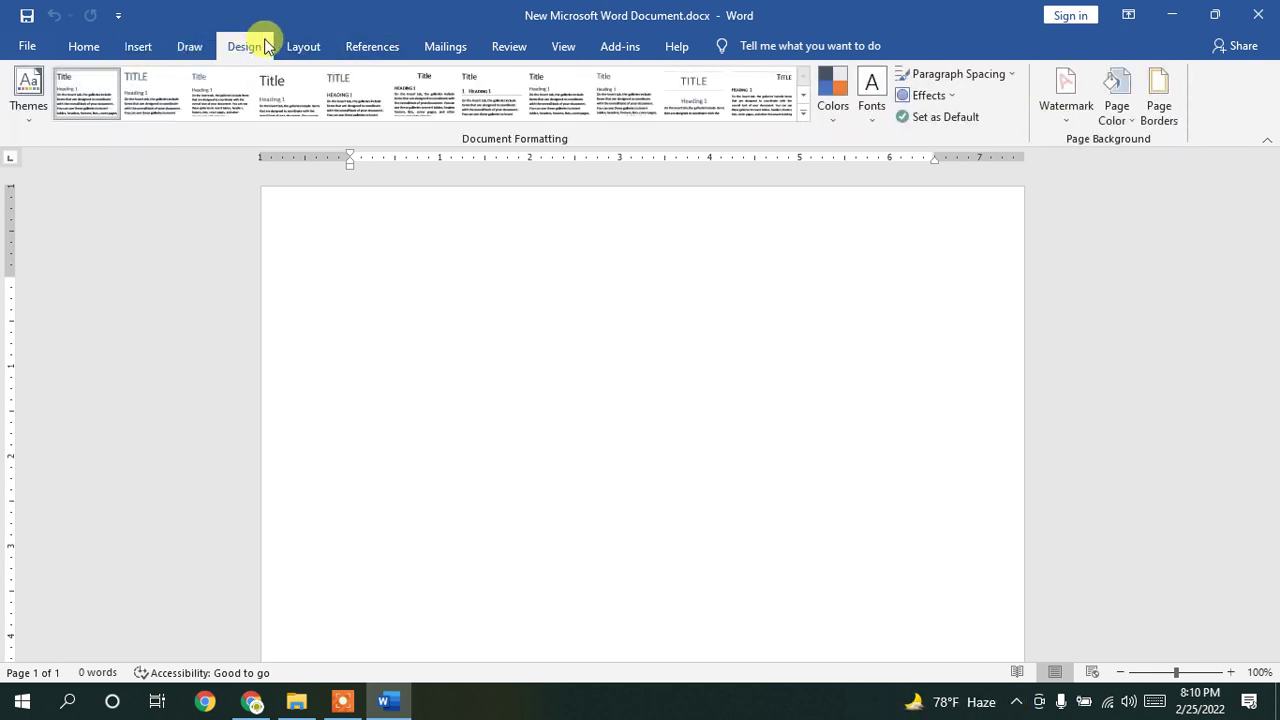
click(137, 48)
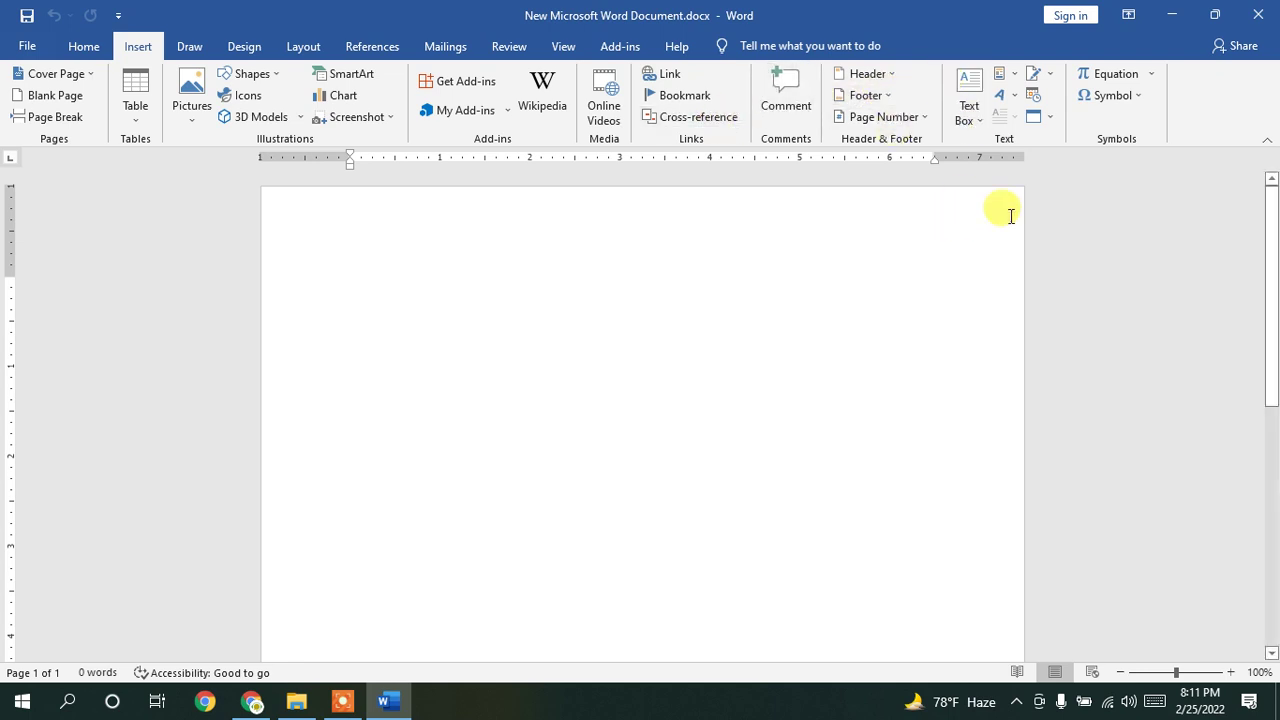
click(1000, 95)
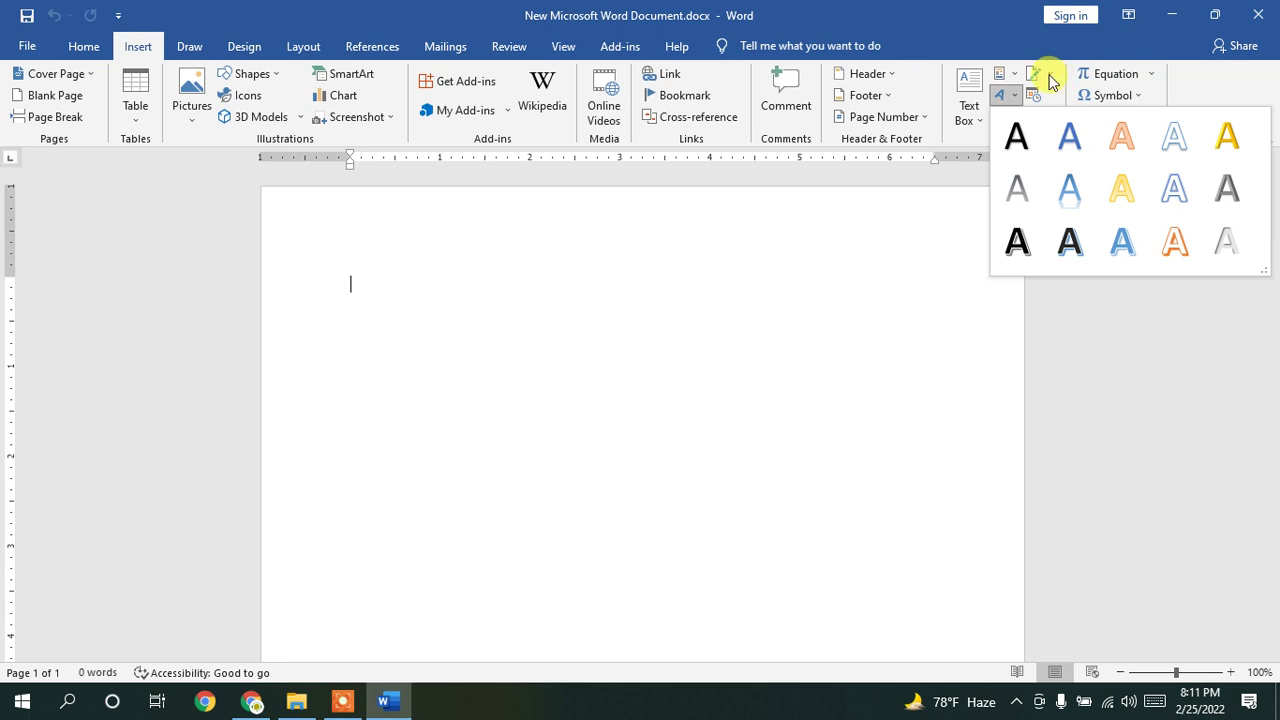
click(1049, 75)
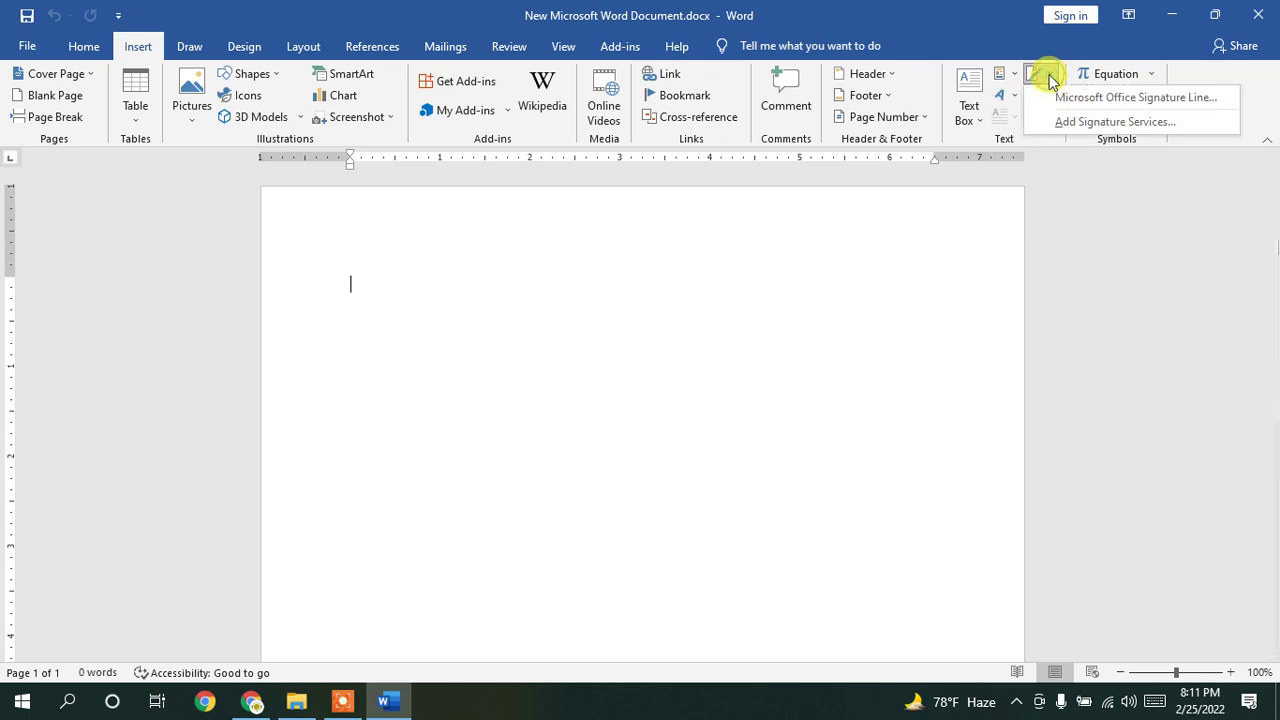
click(659, 80)
drag(602, 194, 758, 150)
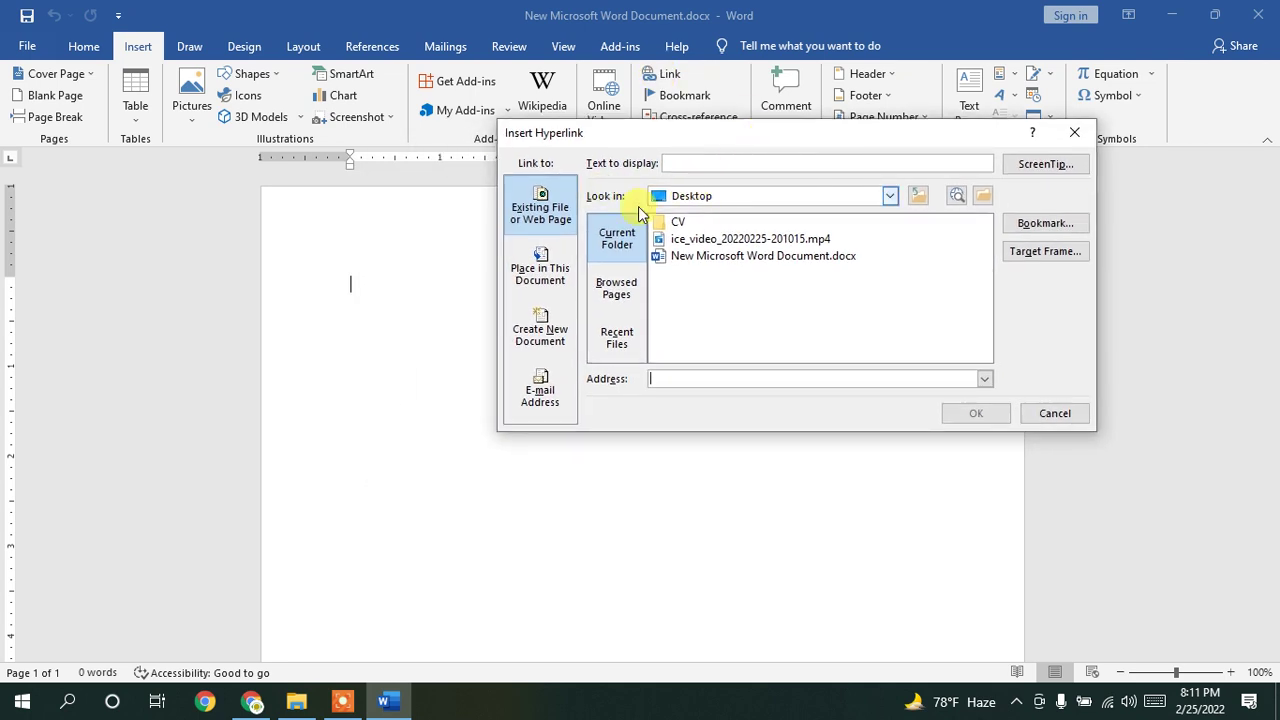
click(1075, 135)
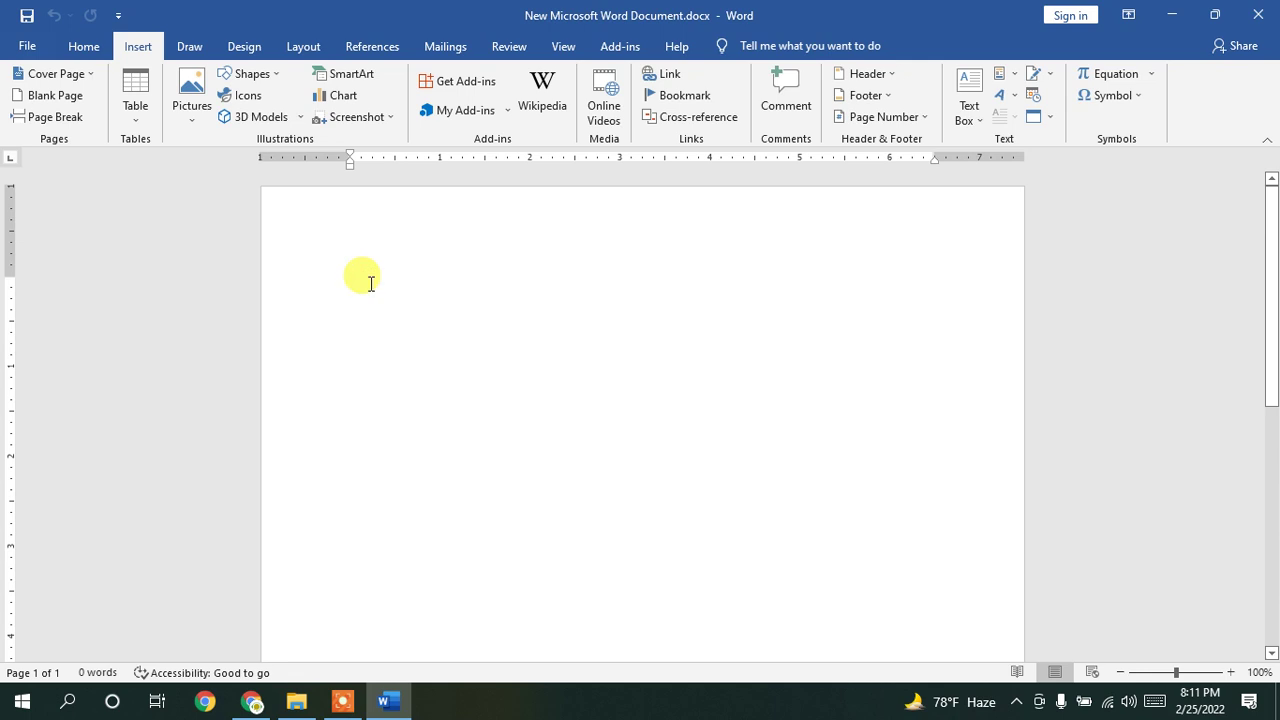
text(Click Here)
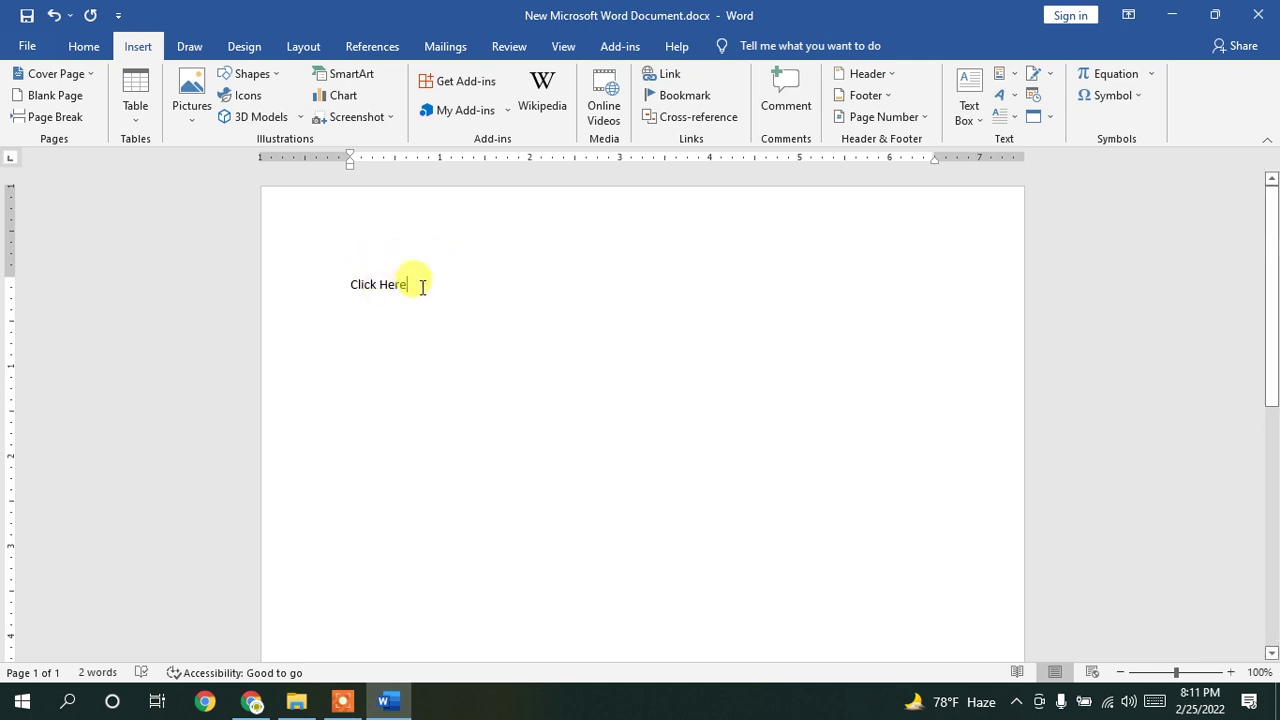
drag(422, 287, 337, 286)
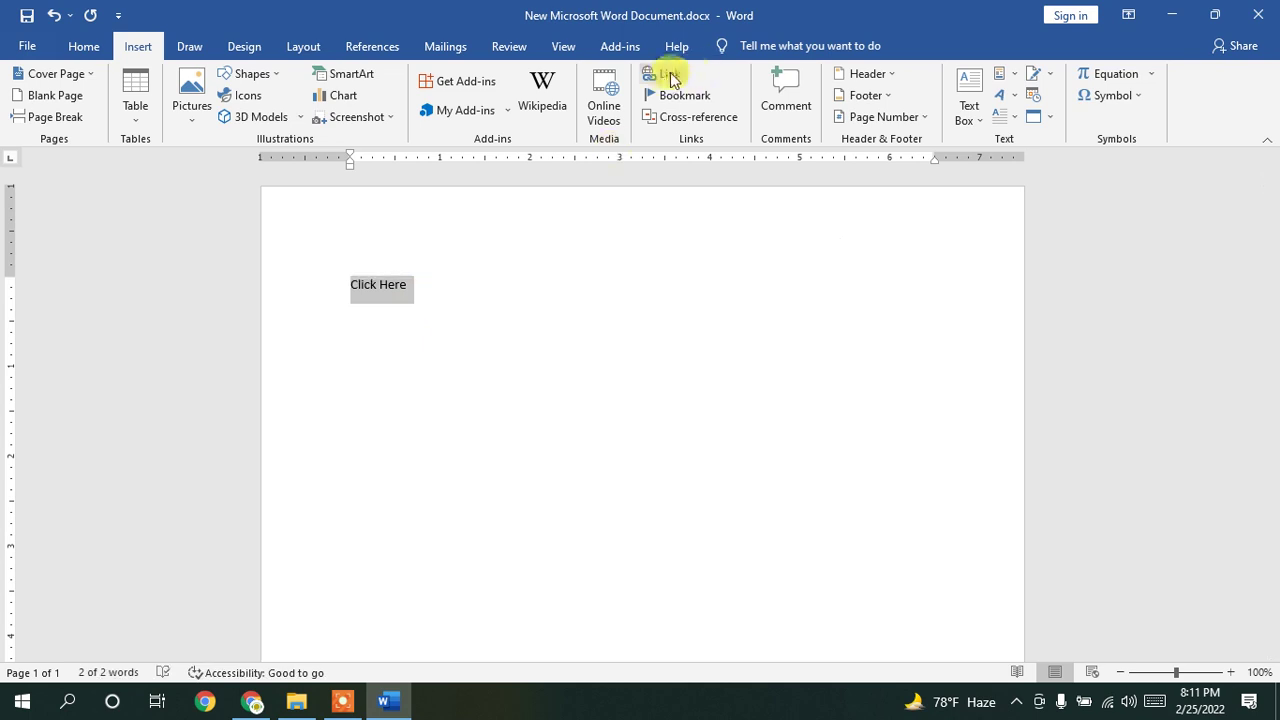
click(408, 286)
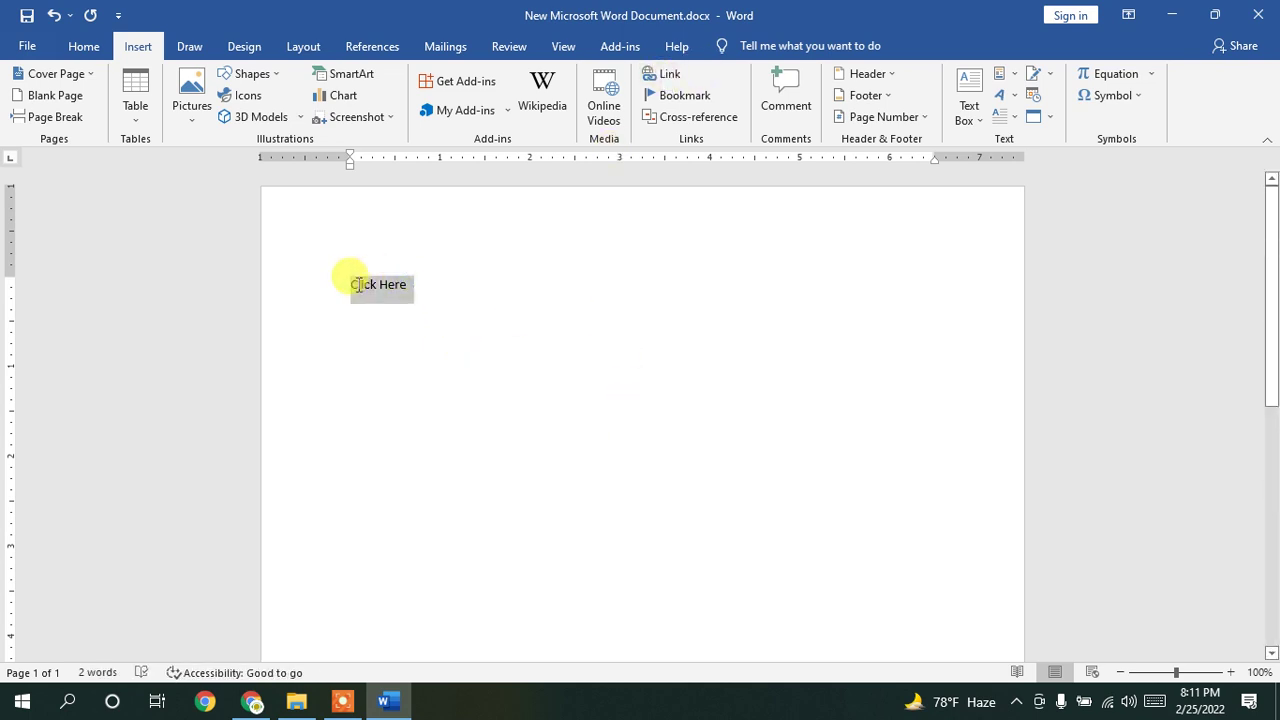
drag(358, 286, 350, 286)
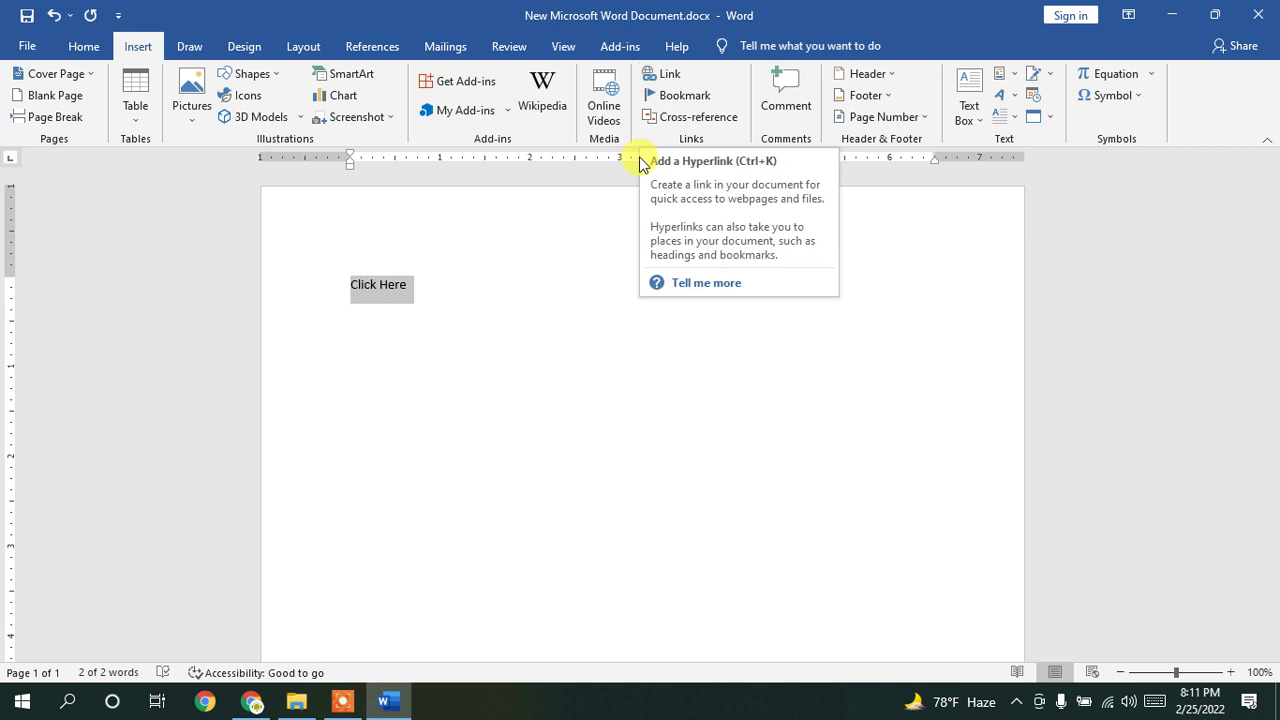
click(421, 286)
drag(421, 286, 338, 283)
key(ctrl+c)
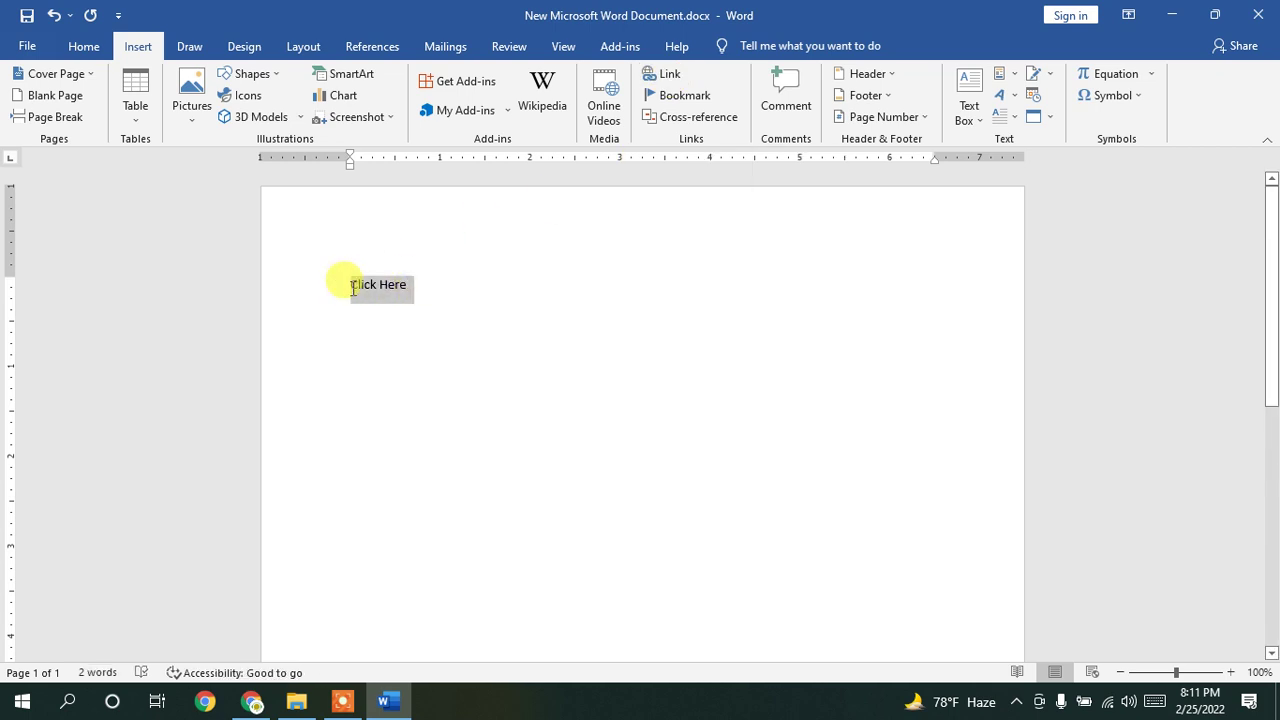
key(BackSpace)
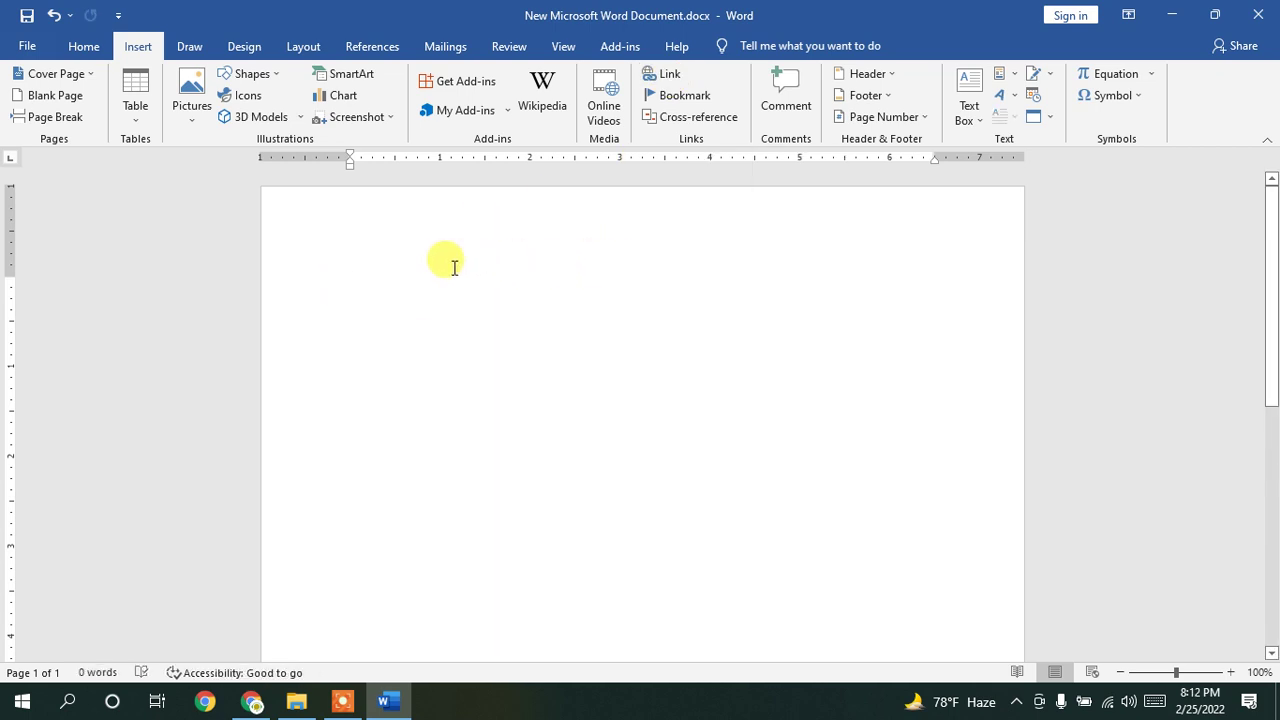
Step: Undo the deletion, generate sample text with =rand(2,4), and add 'For more details Click Here'
key(ctrl+z)
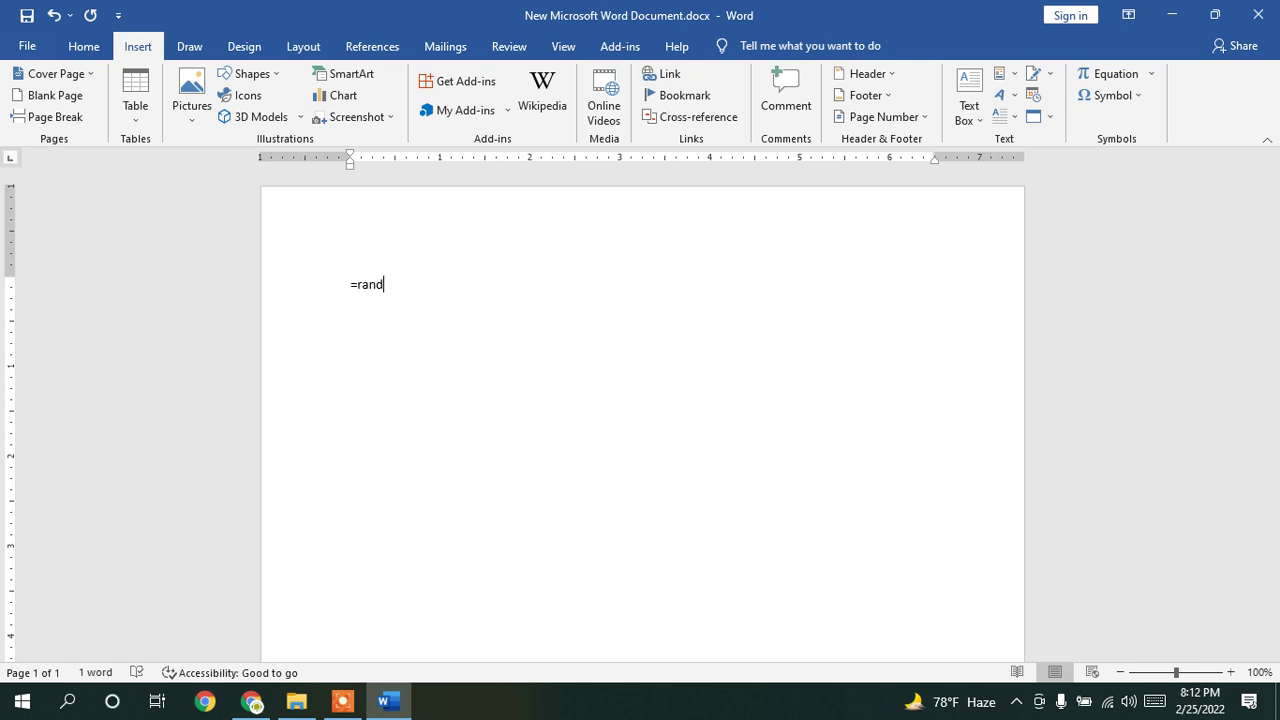
text(()
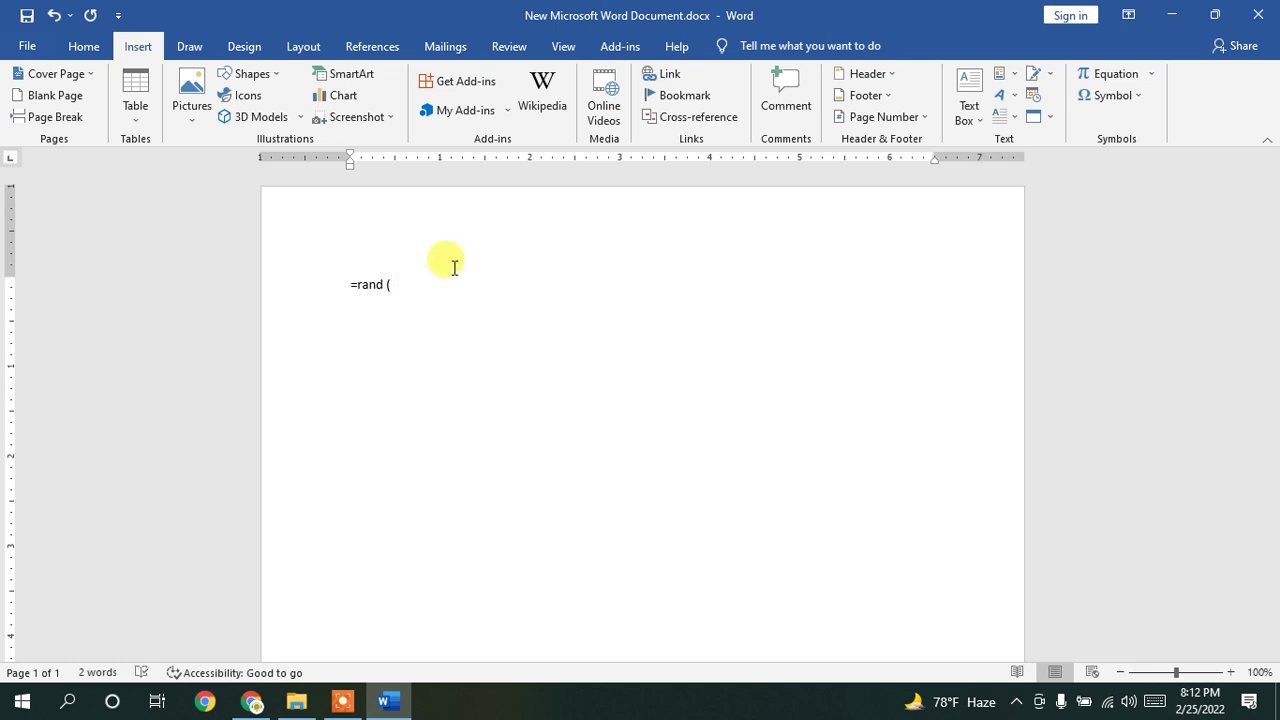
text(2,4)
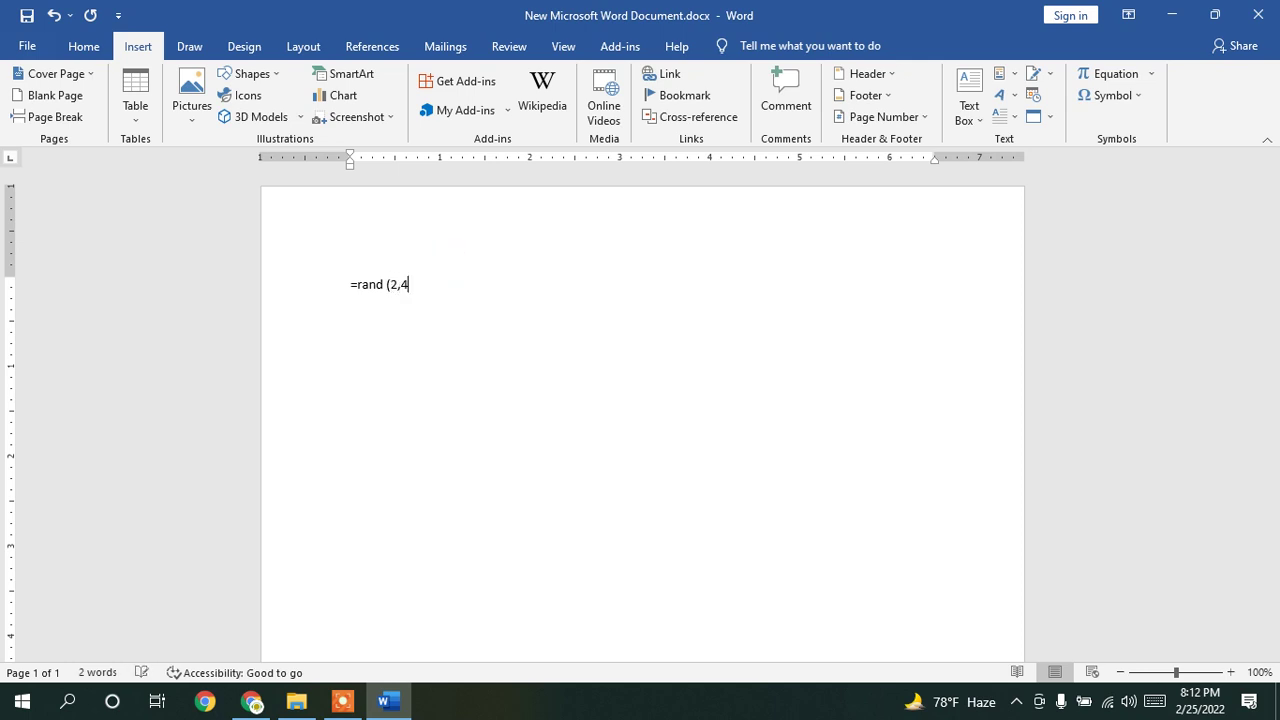
text())
key(Return)
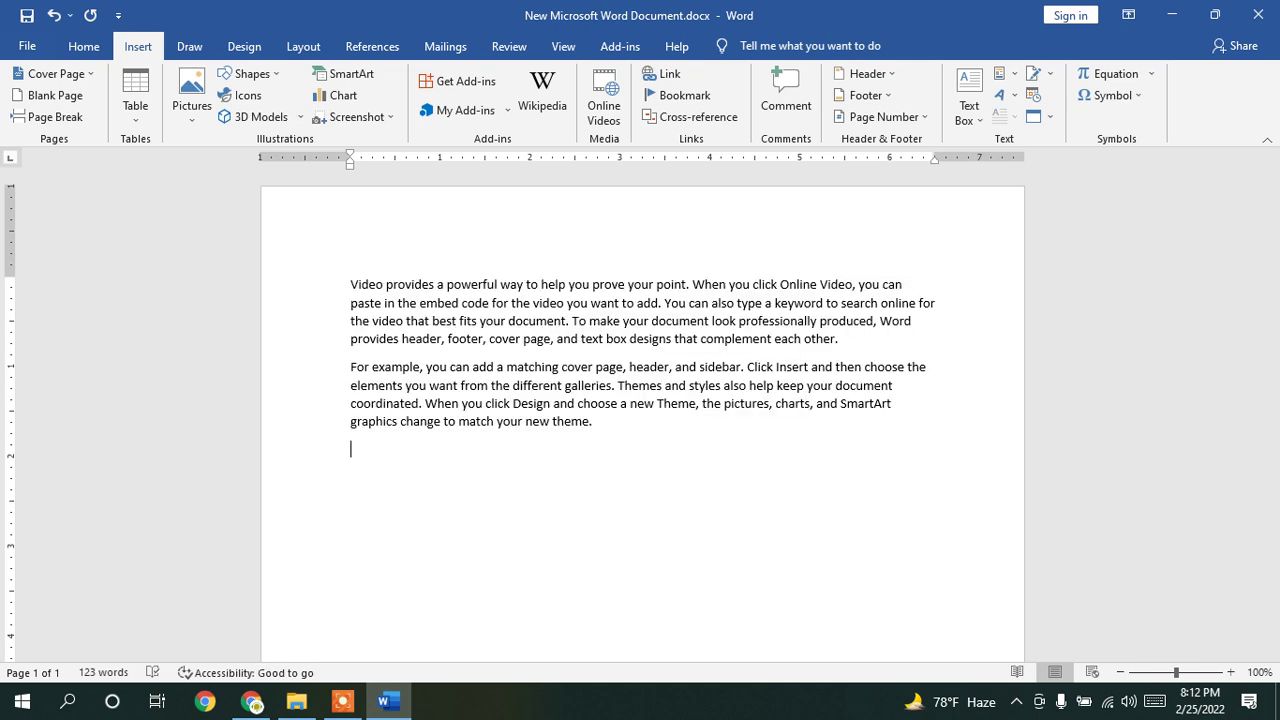
text(For more details)
key(ctrl+v)
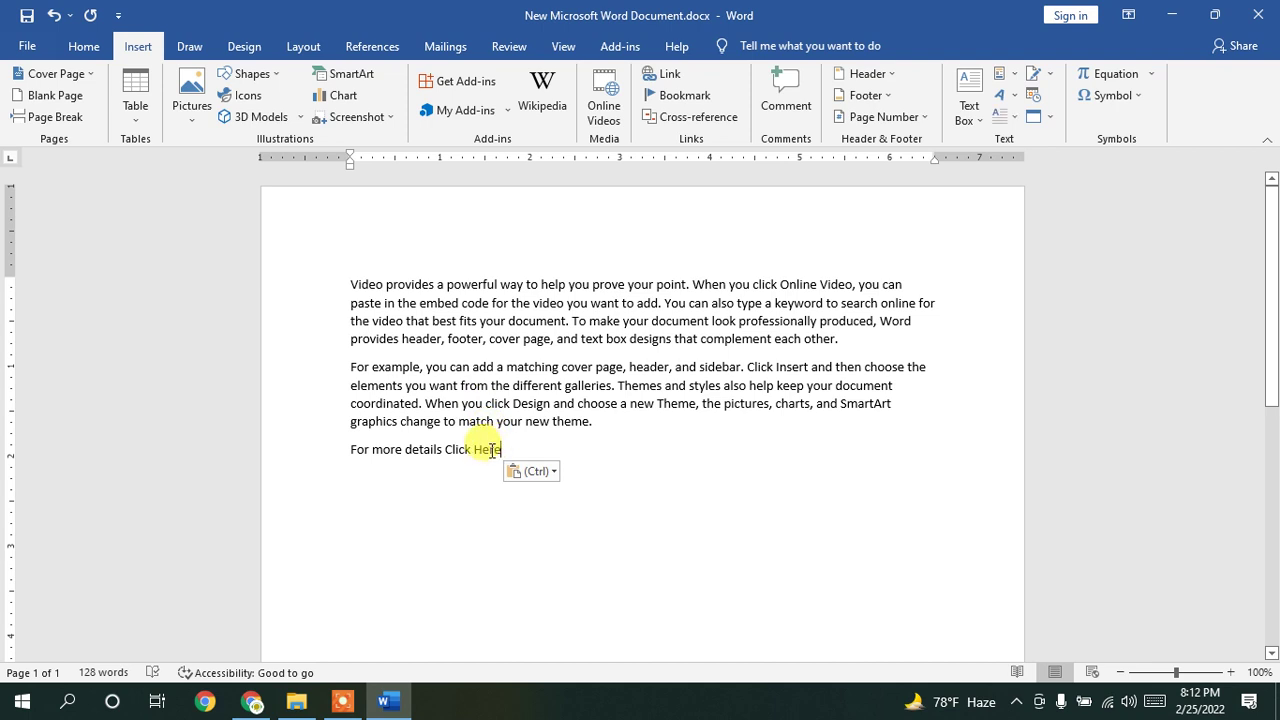
Step: Change 'more details' on the last line to 'getting photos'
drag(501, 450, 446, 451)
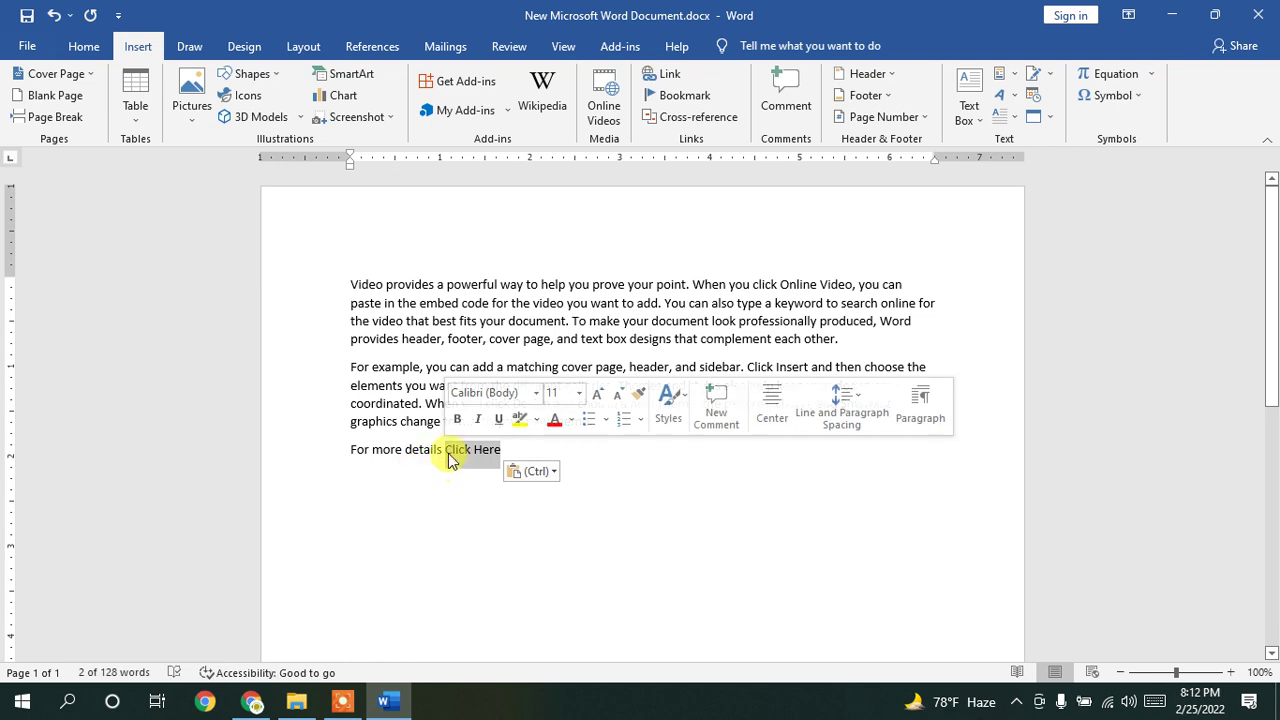
click(481, 456)
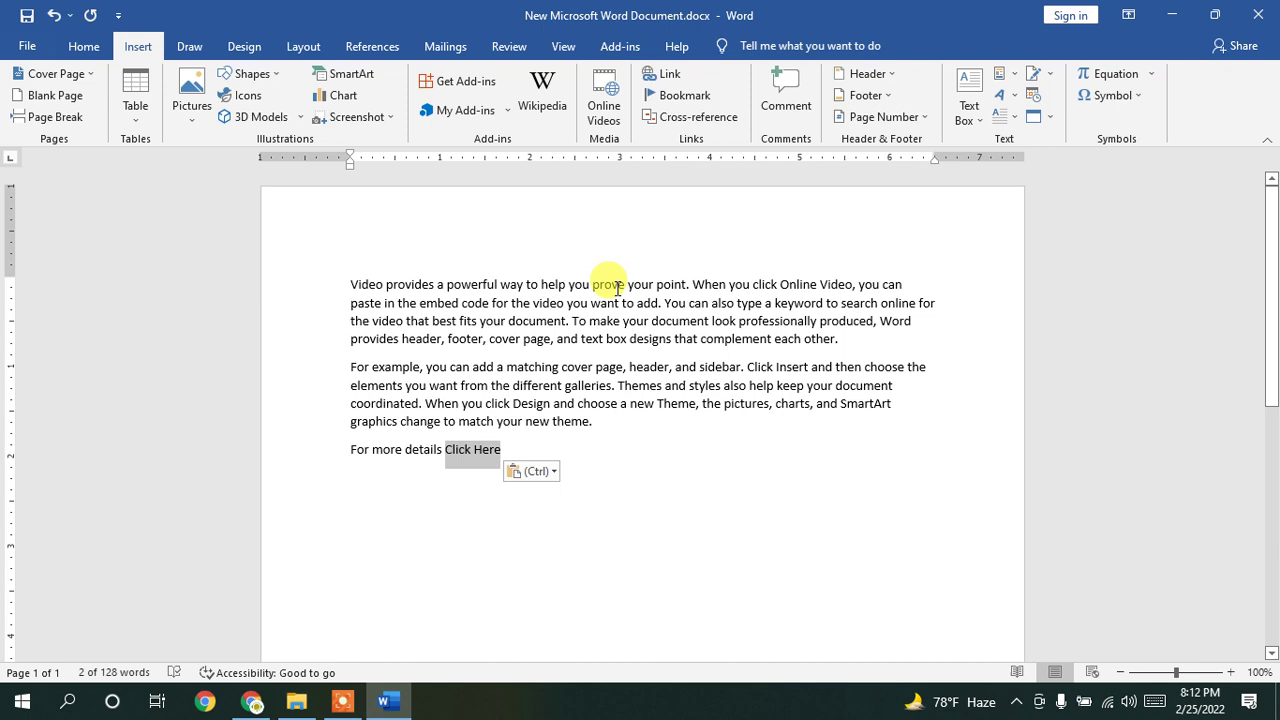
click(521, 442)
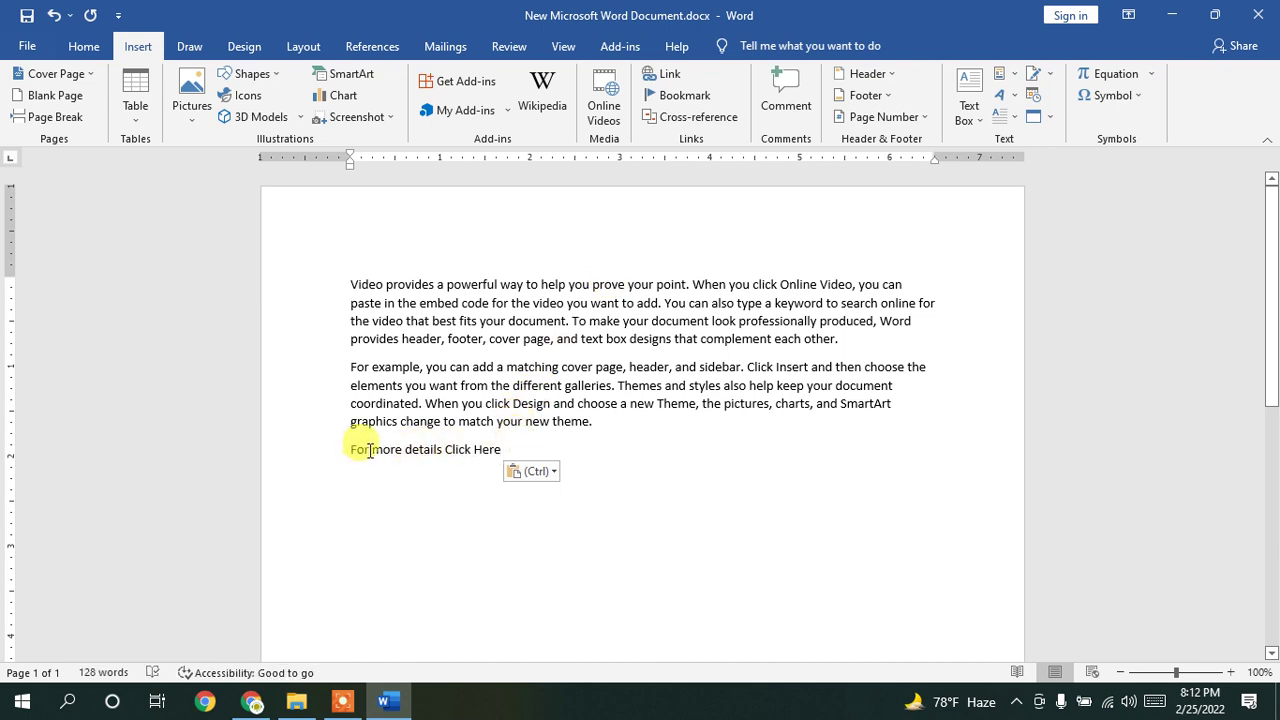
drag(372, 452, 453, 452)
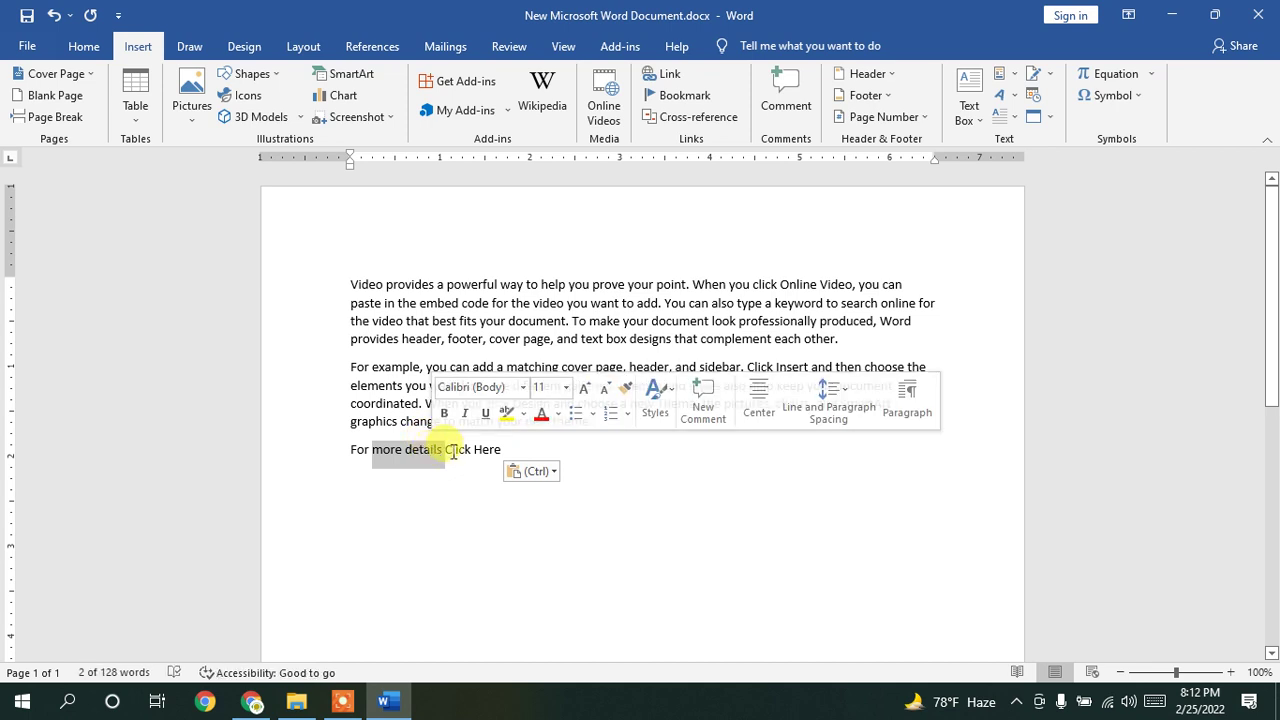
key(Delete)
text(getting)
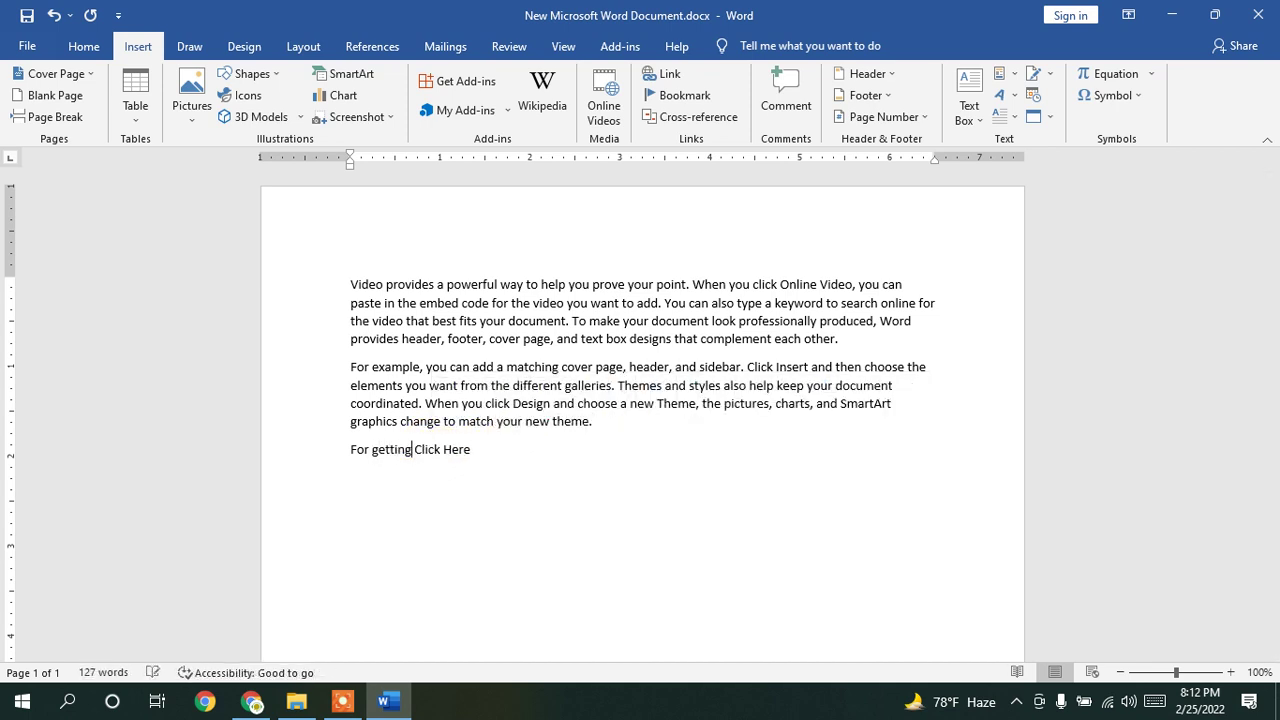
text( photos)
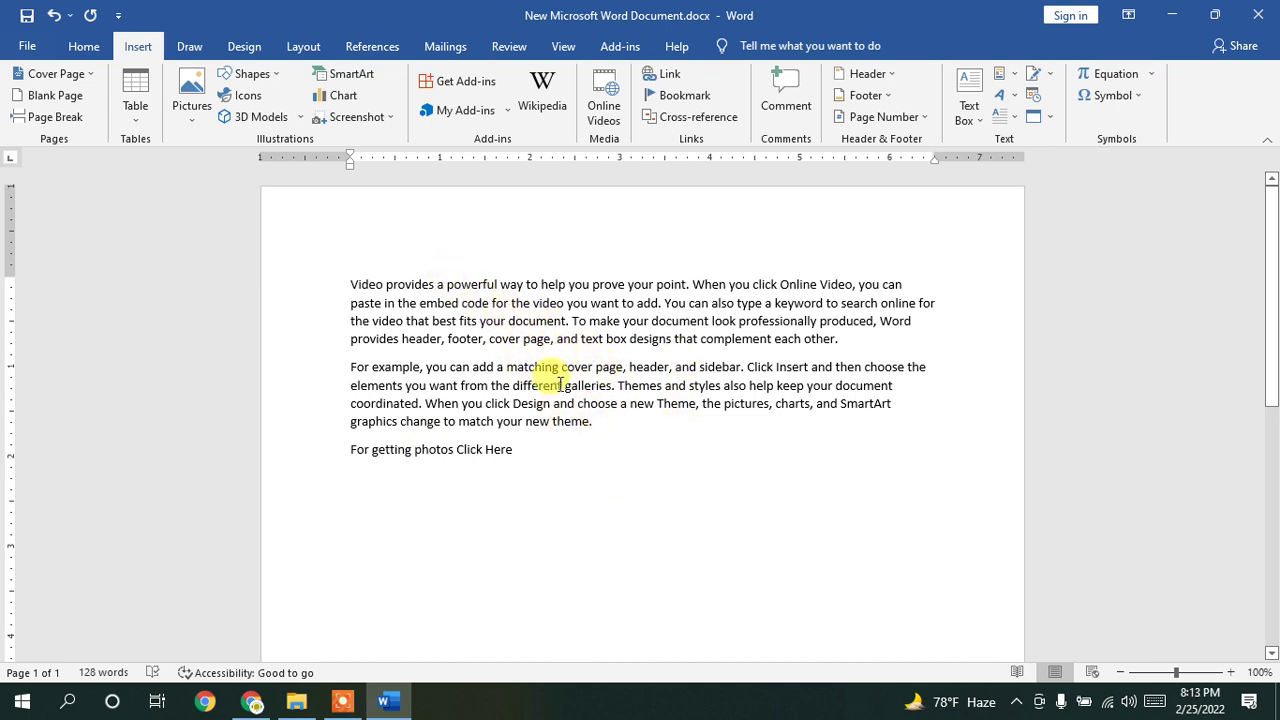
Step: Select 'galleries.' in the second paragraph, then select 'Click Here' on the last line
drag(566, 386, 614, 385)
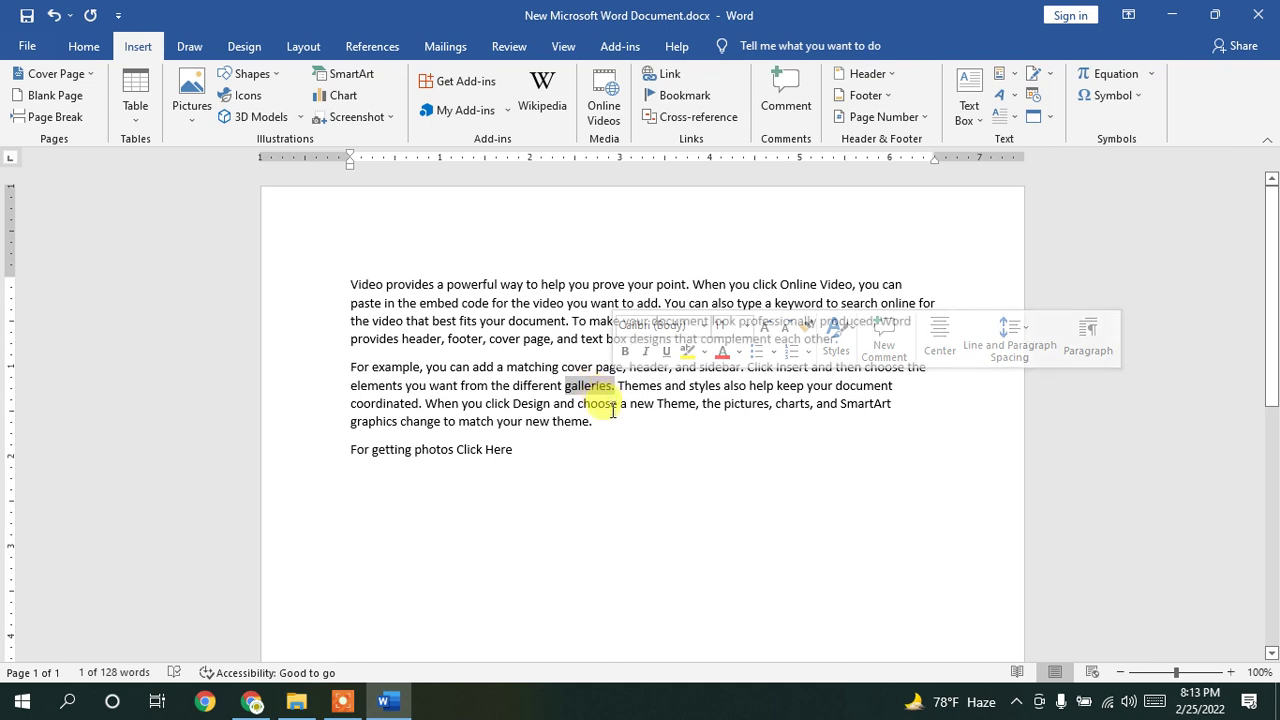
click(608, 404)
drag(566, 386, 618, 384)
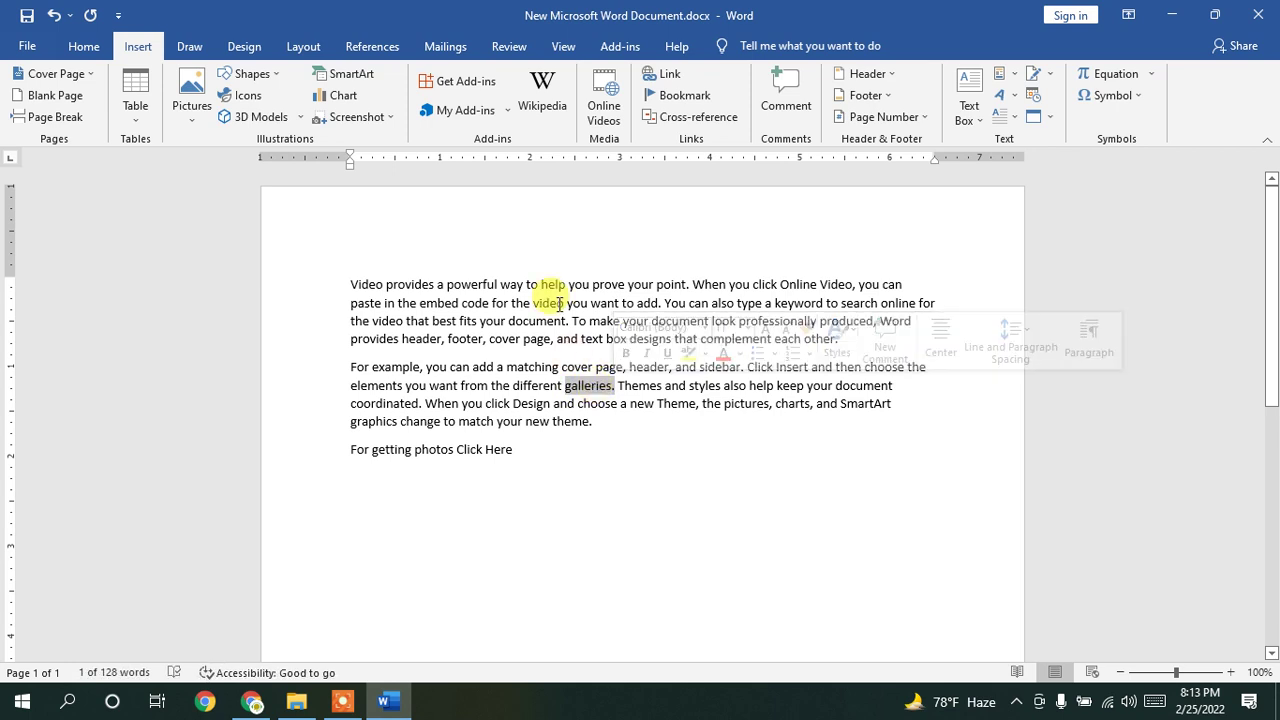
click(521, 449)
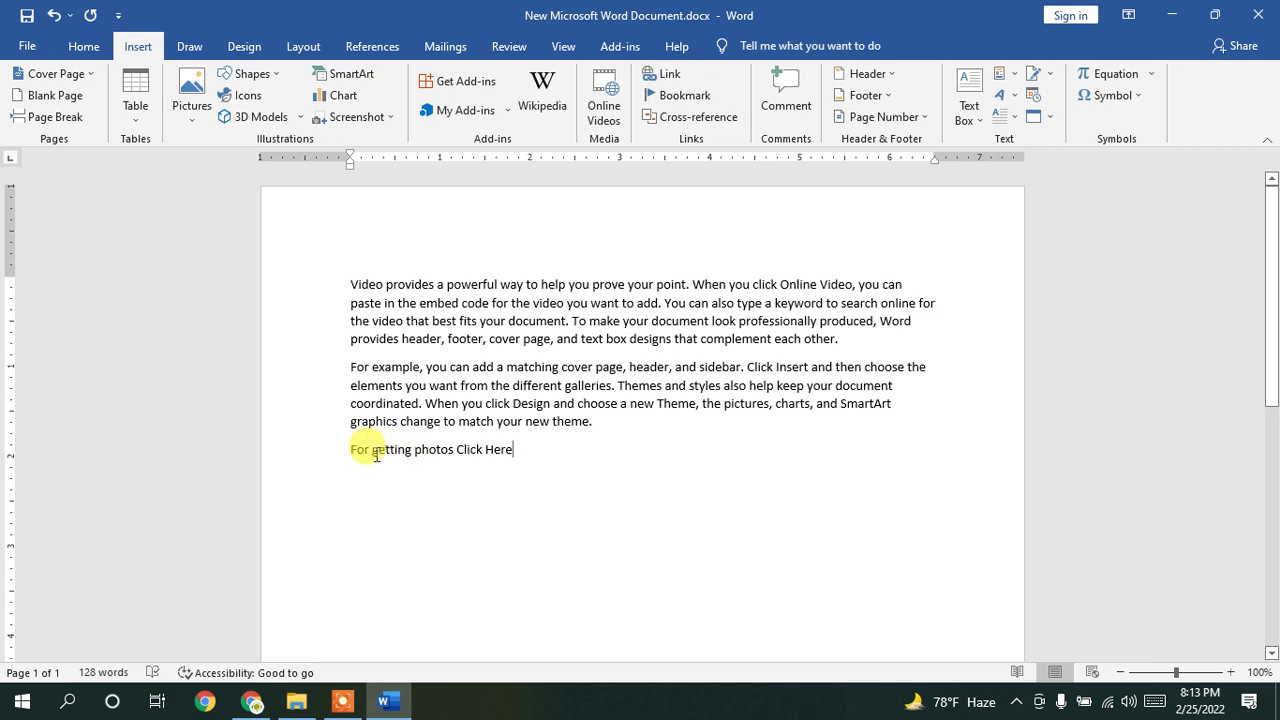
double_click(430, 451)
drag(525, 472, 459, 443)
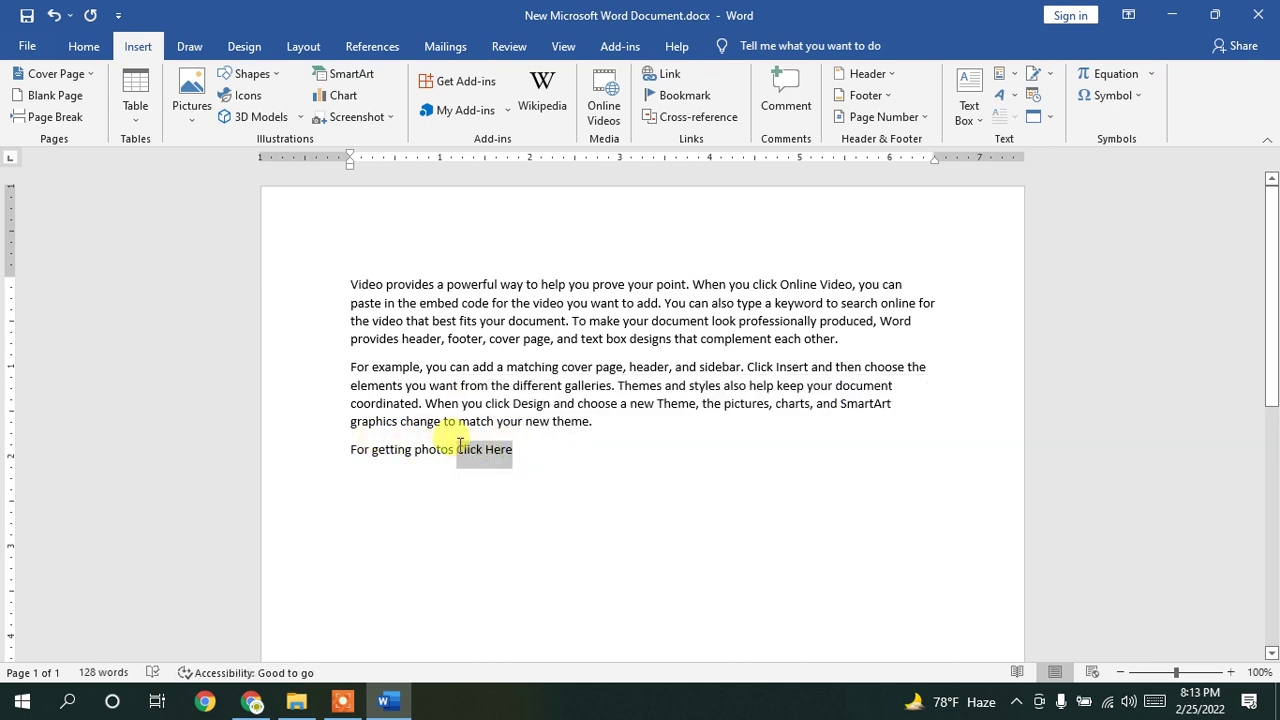
Step: Hyperlink 'Click Here' to the résumé PDF inside the Desktop CV folder
click(655, 74)
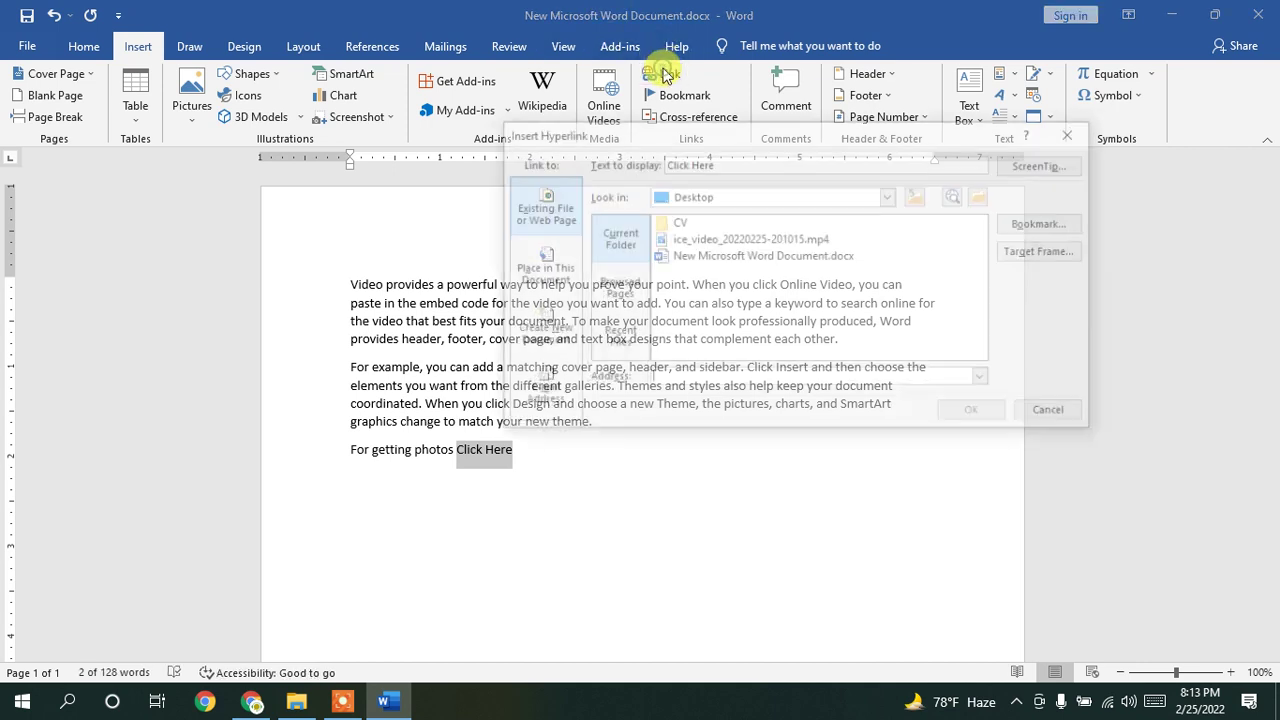
drag(694, 131, 778, 98)
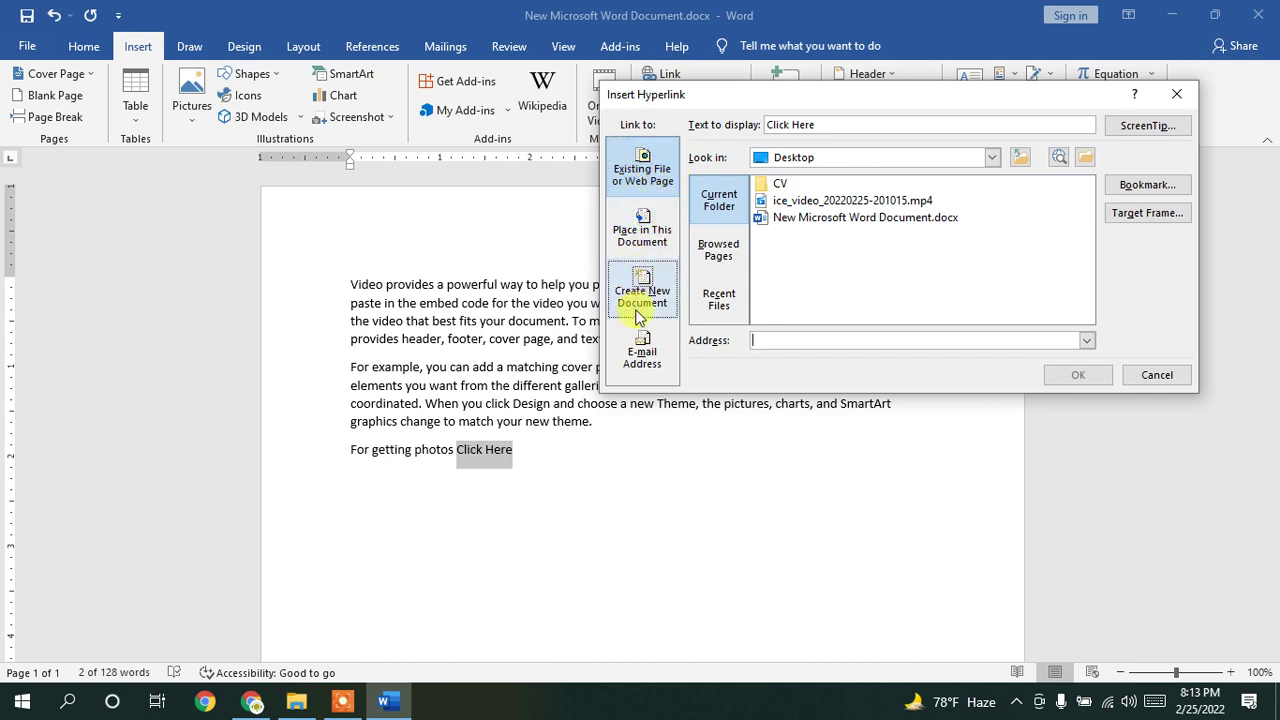
drag(739, 101, 594, 105)
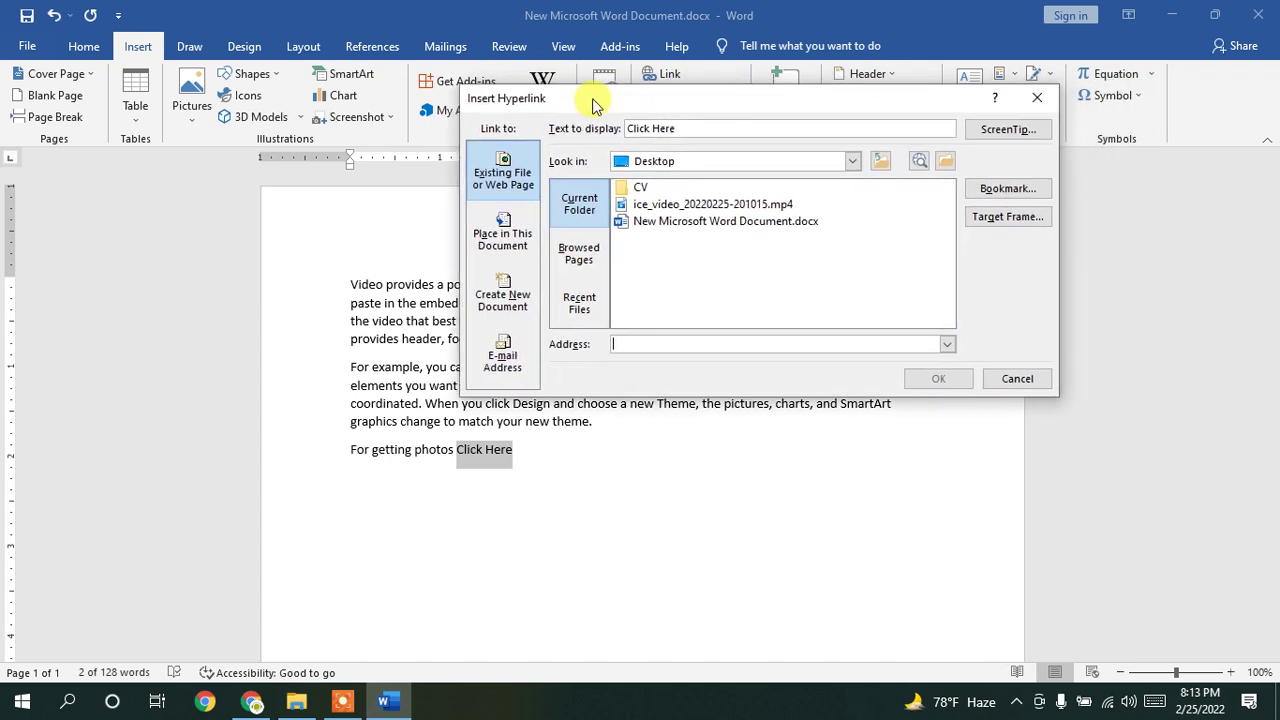
click(562, 289)
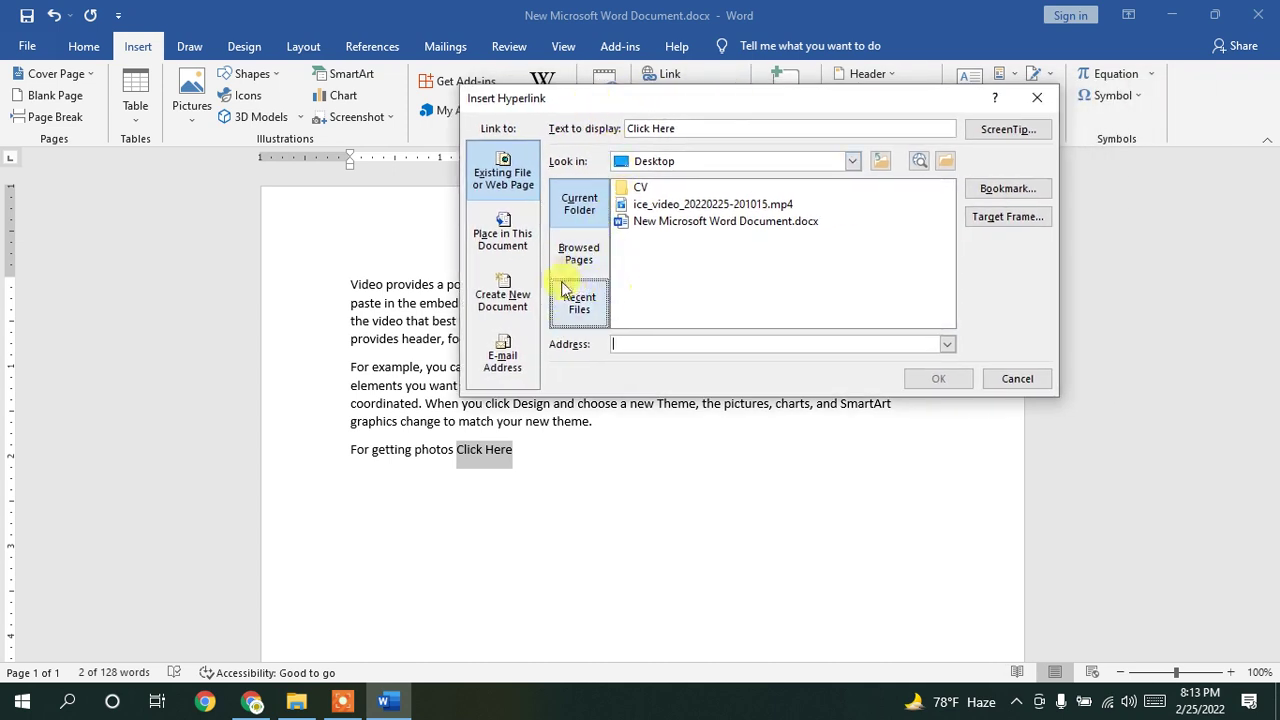
click(586, 226)
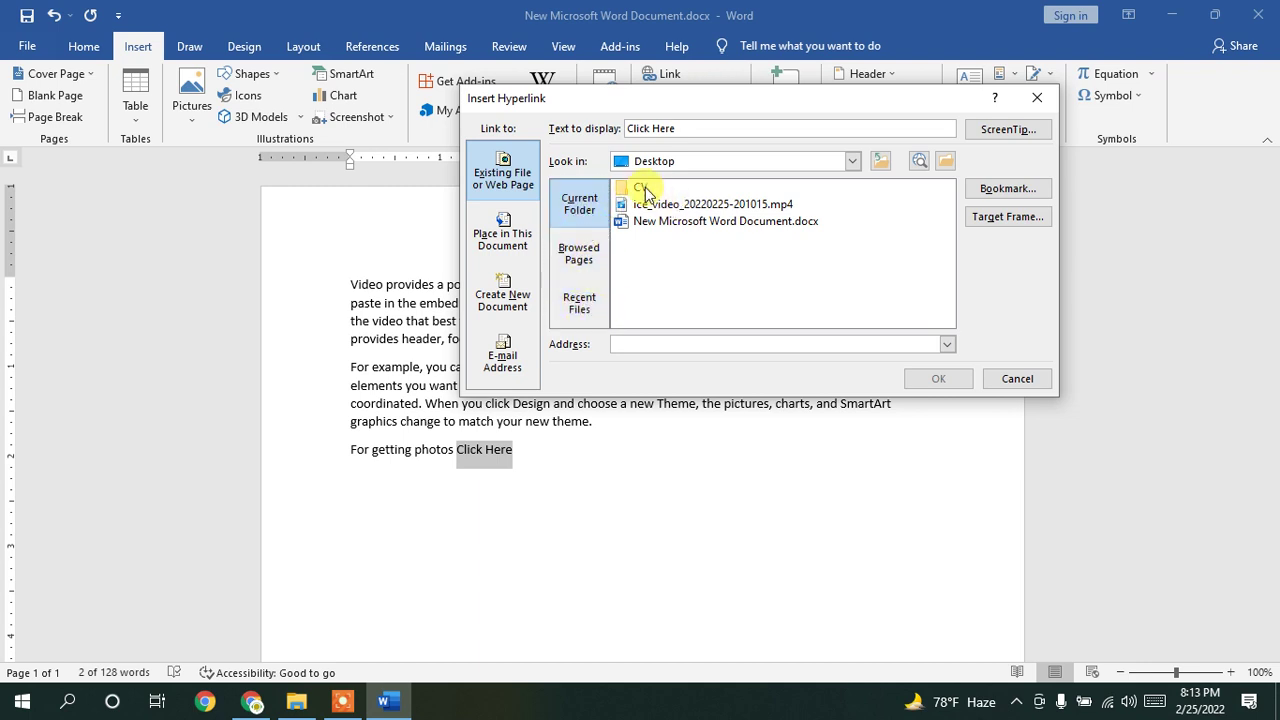
double_click(641, 190)
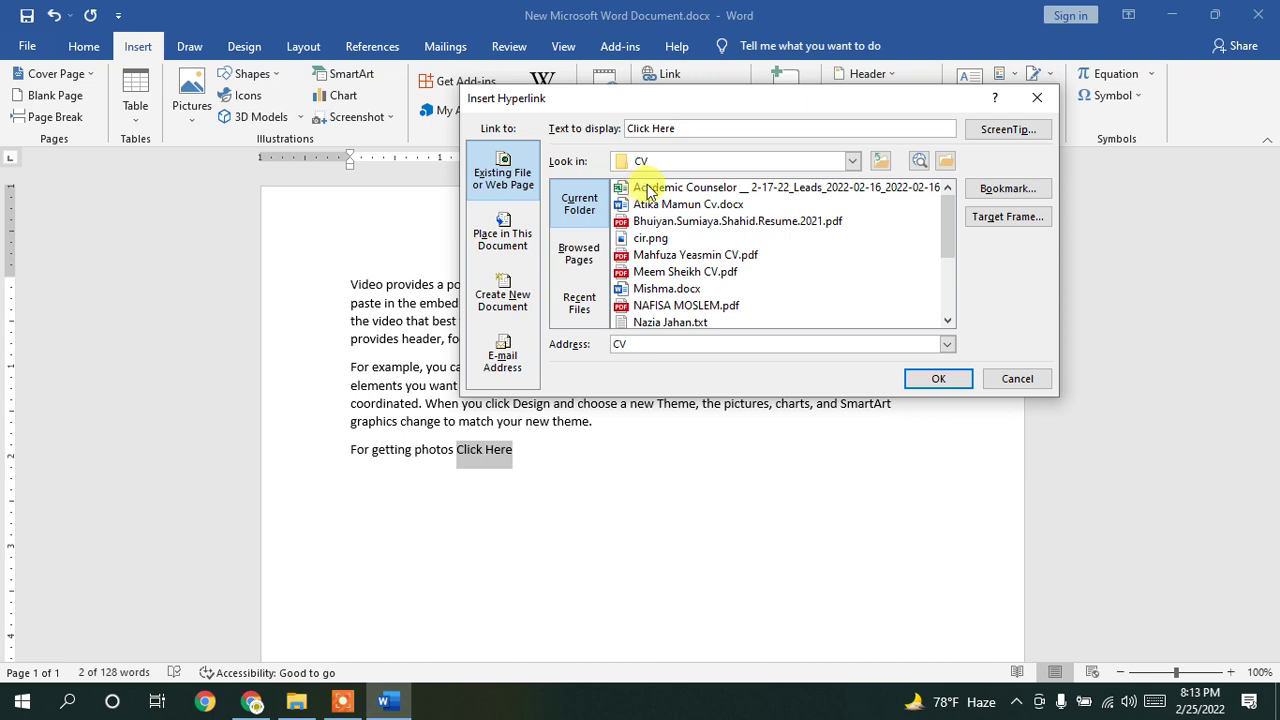
scroll(697, 222, down, 3)
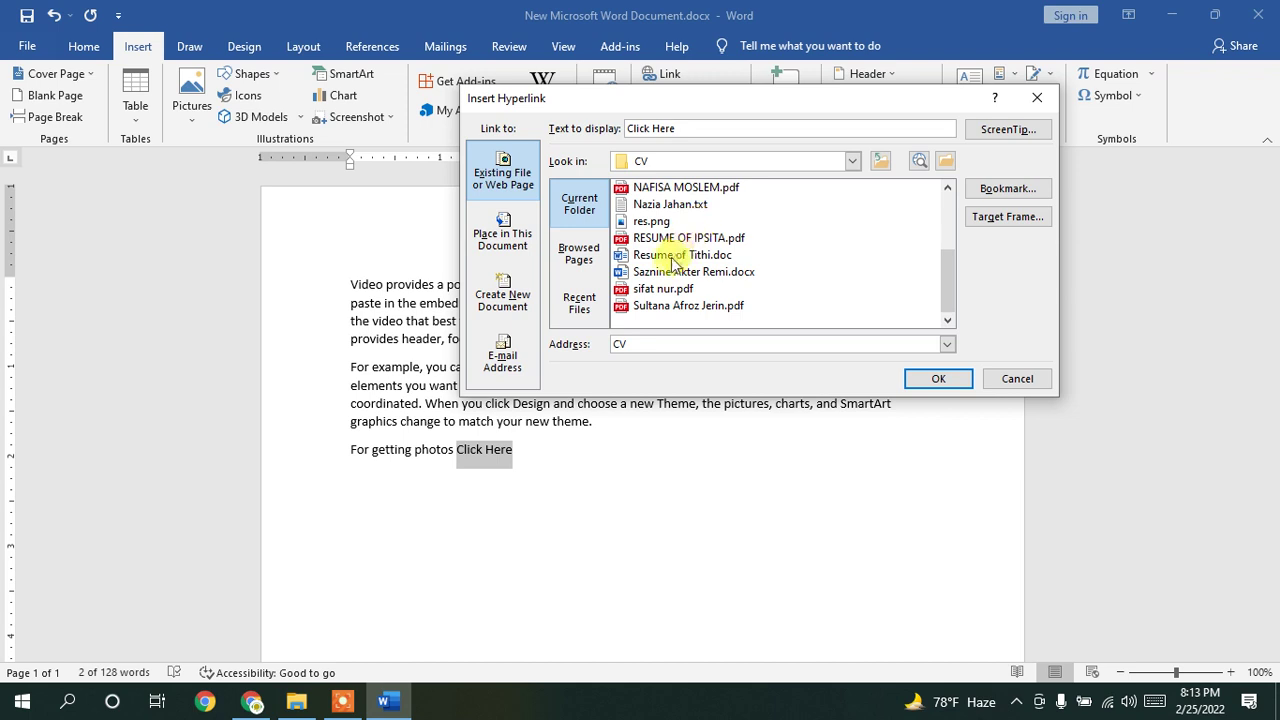
click(648, 290)
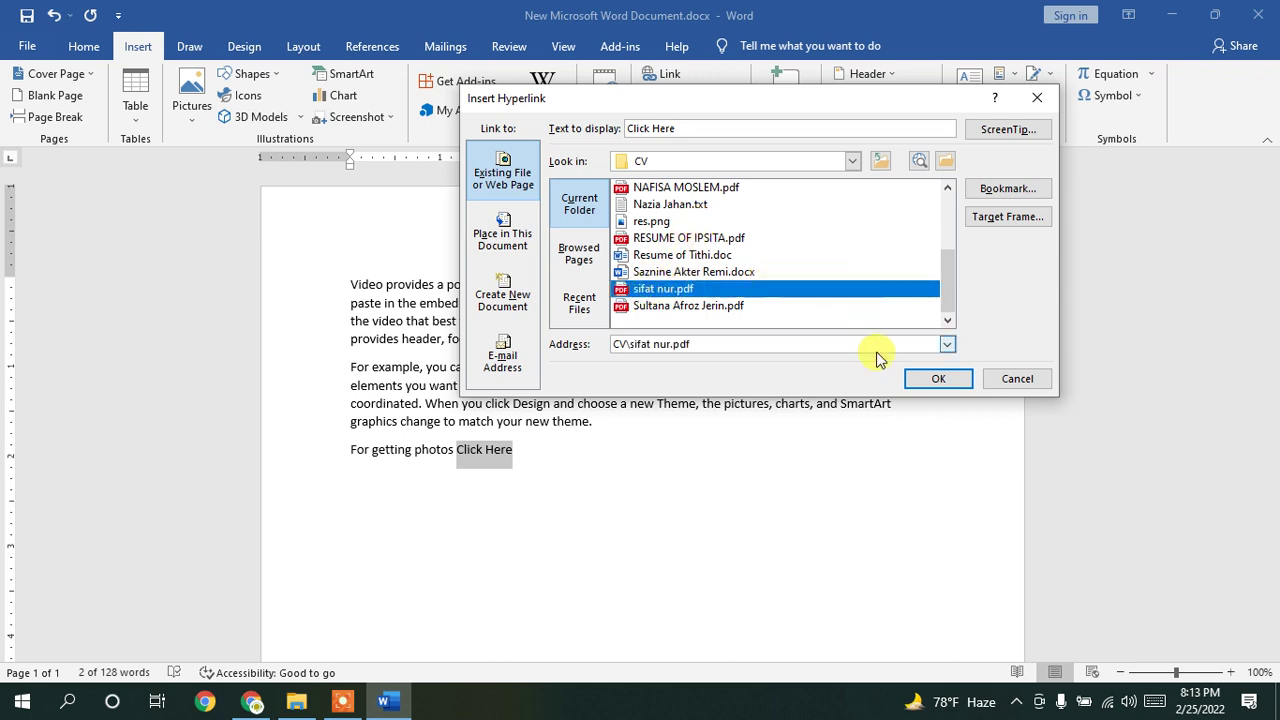
drag(670, 104, 727, 103)
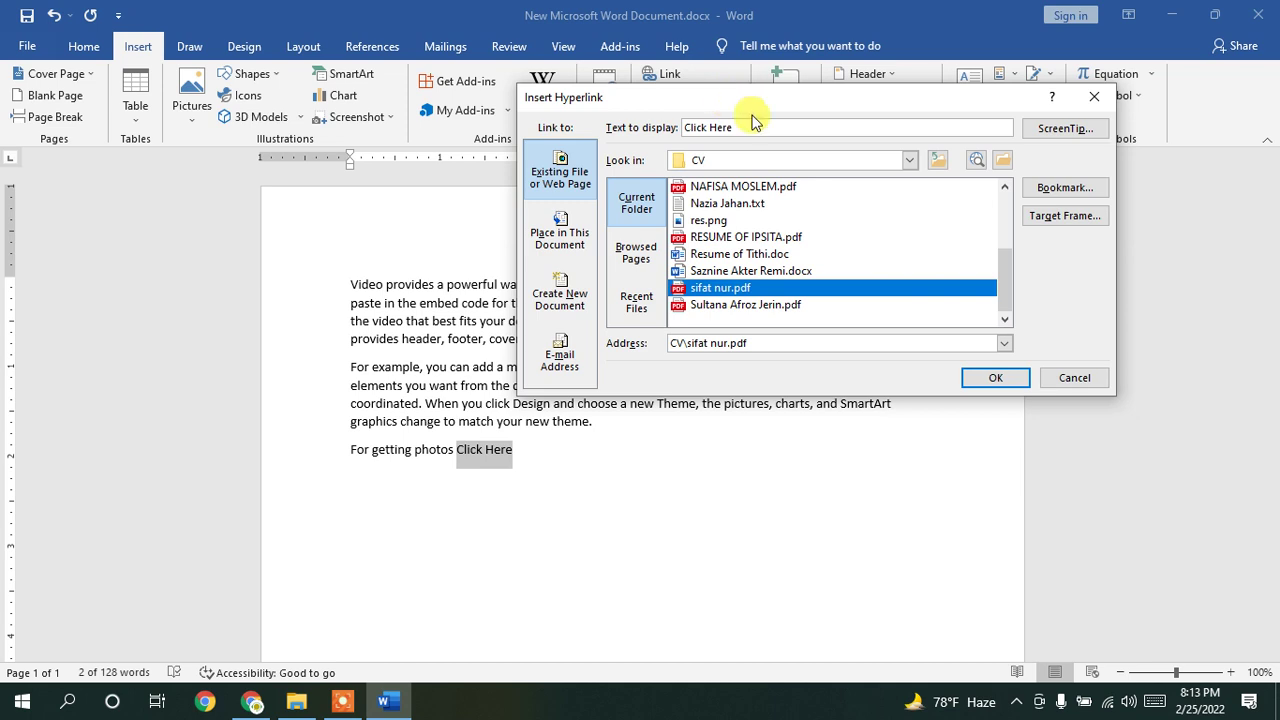
click(995, 380)
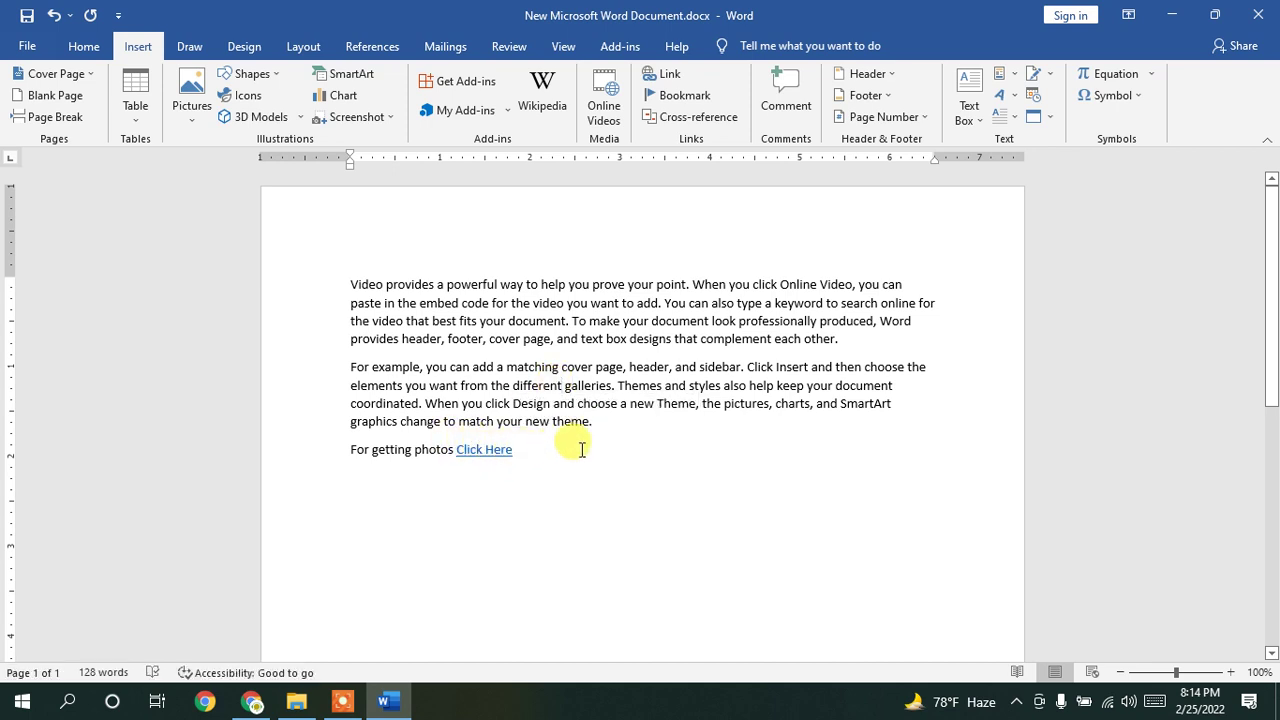
Step: Select the last line and Ctrl+click the 'Click Here' link to follow it
triple_click(492, 458)
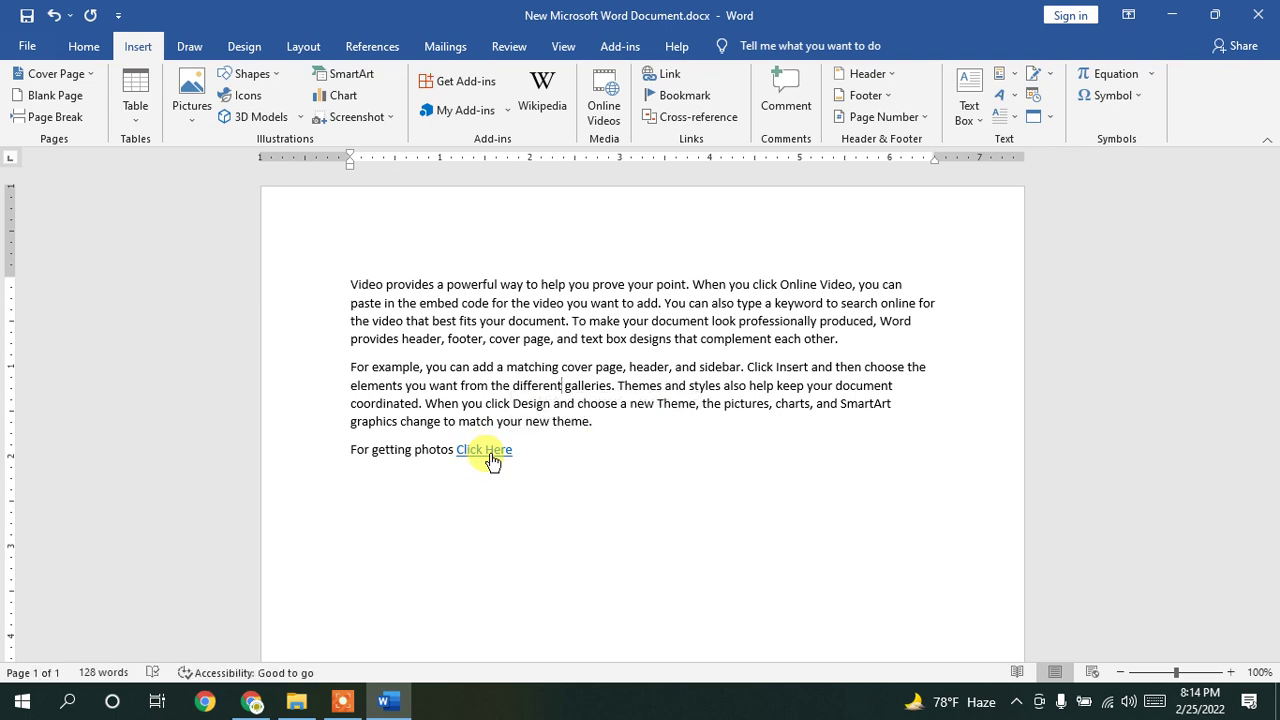
click(548, 460)
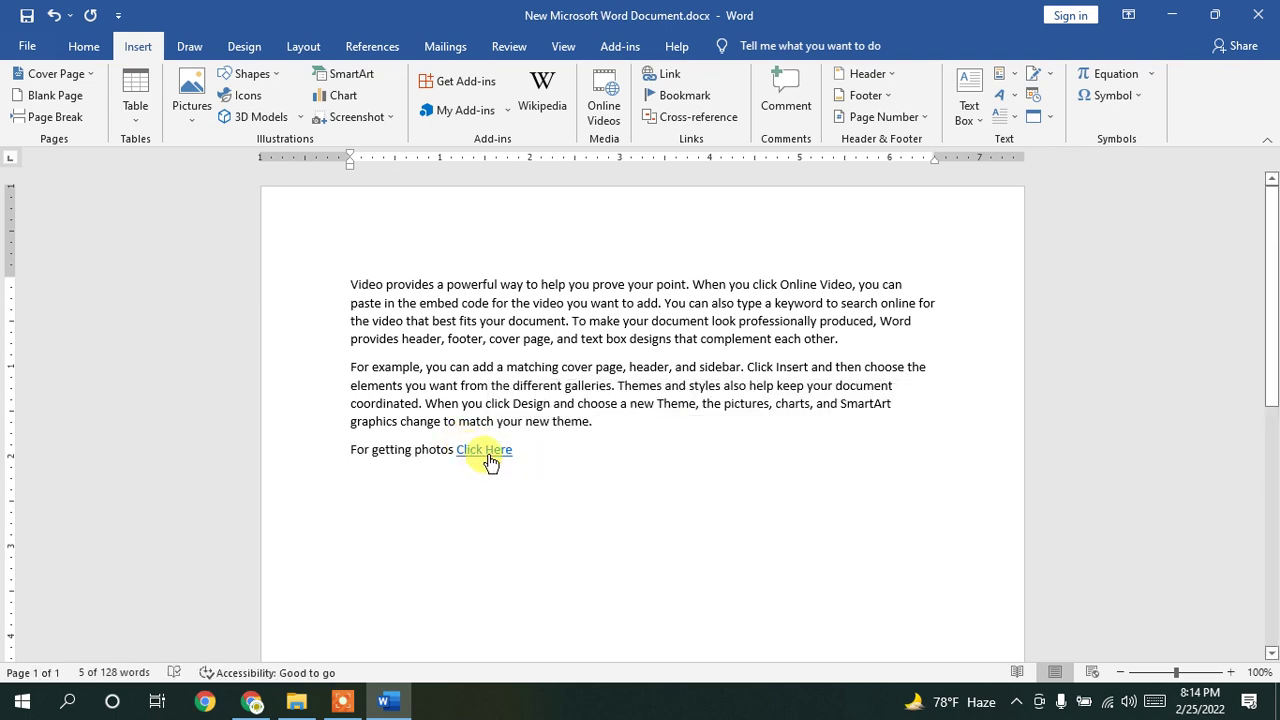
Step: Open the linked CV PDF in Edge past the security prompt, then close Edge
ctrl+click(491, 458)
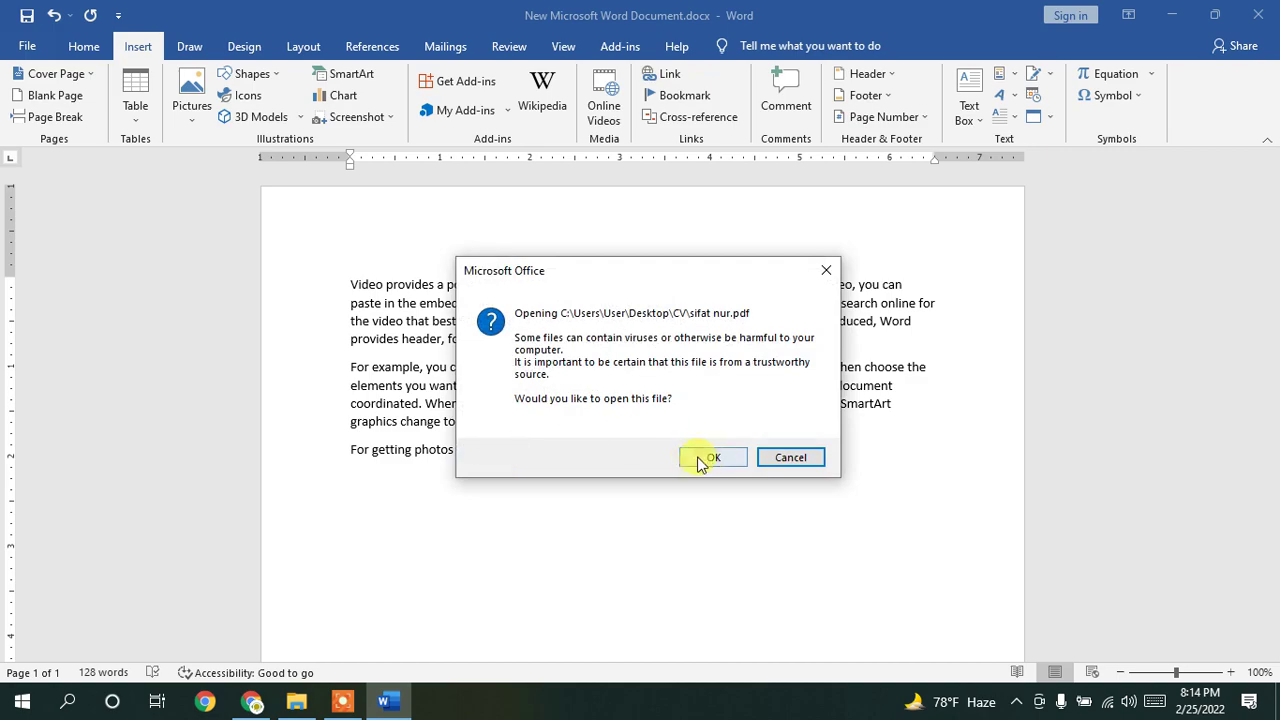
click(712, 457)
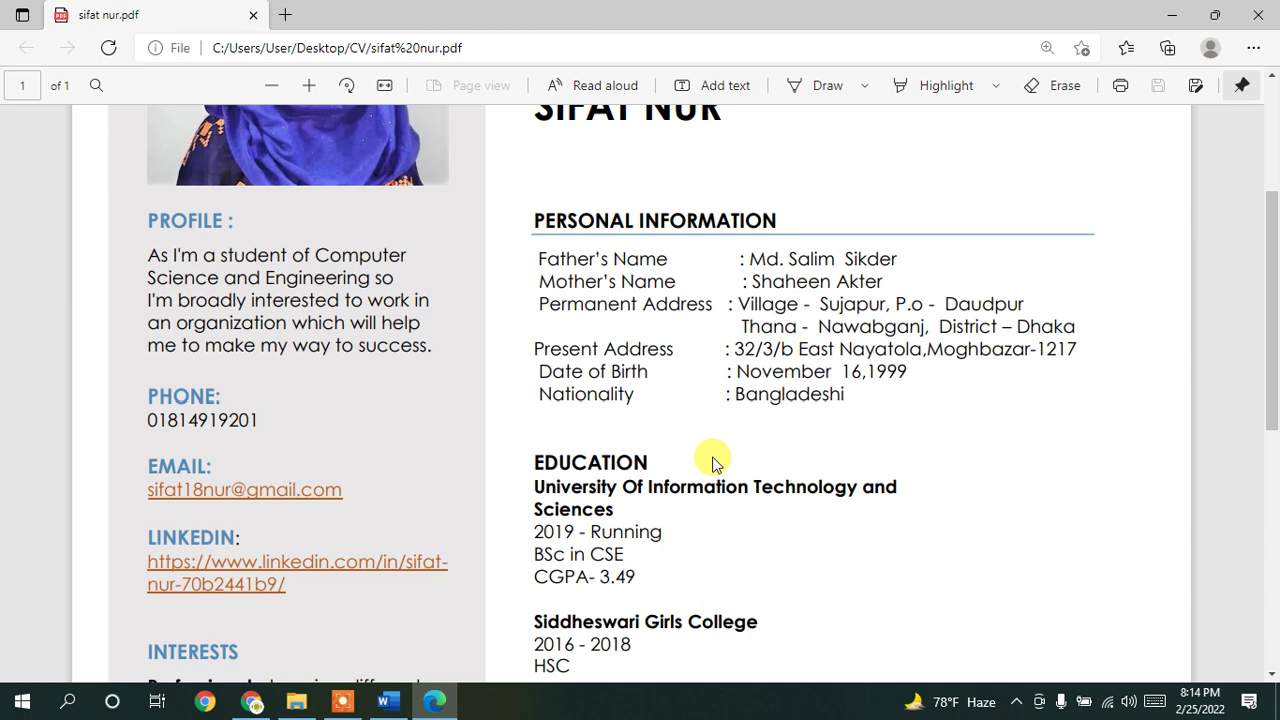
click(1258, 15)
drag(514, 451, 463, 449)
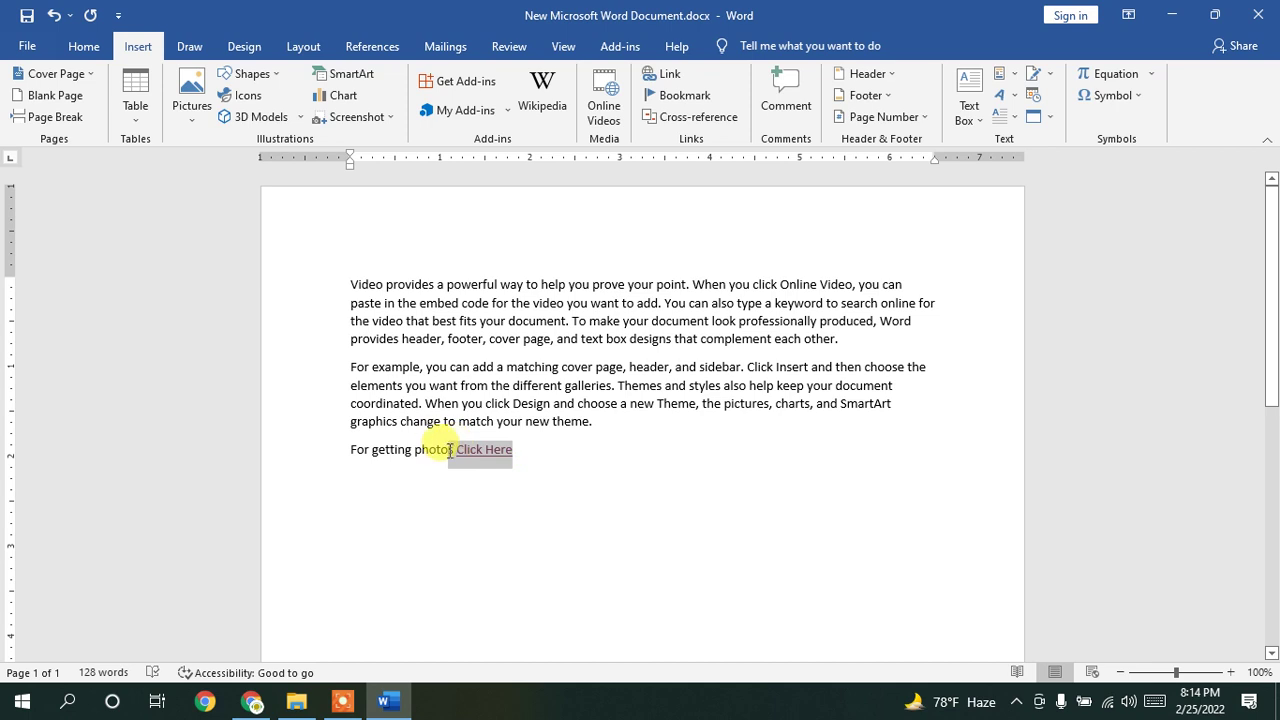
Step: Remove the hyperlink from 'Click Here' and replace 'photos' with 'CV'
key(ctrl+shift+F9)
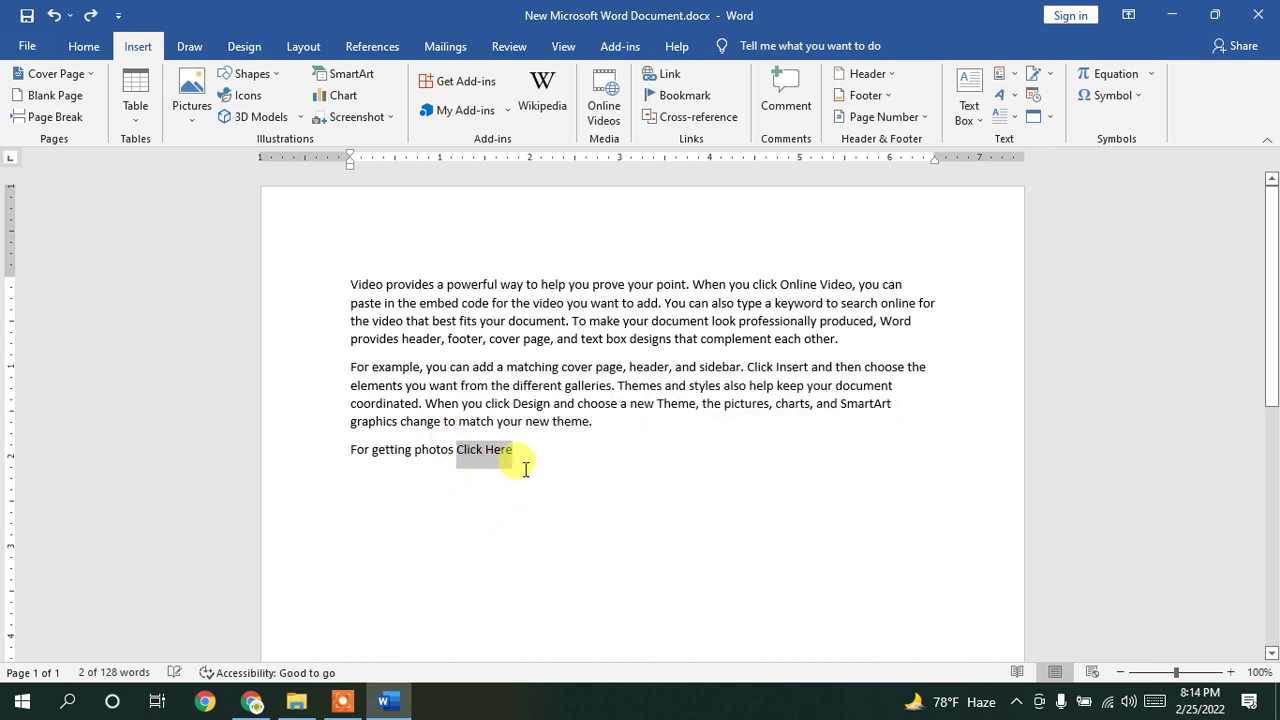
click(570, 459)
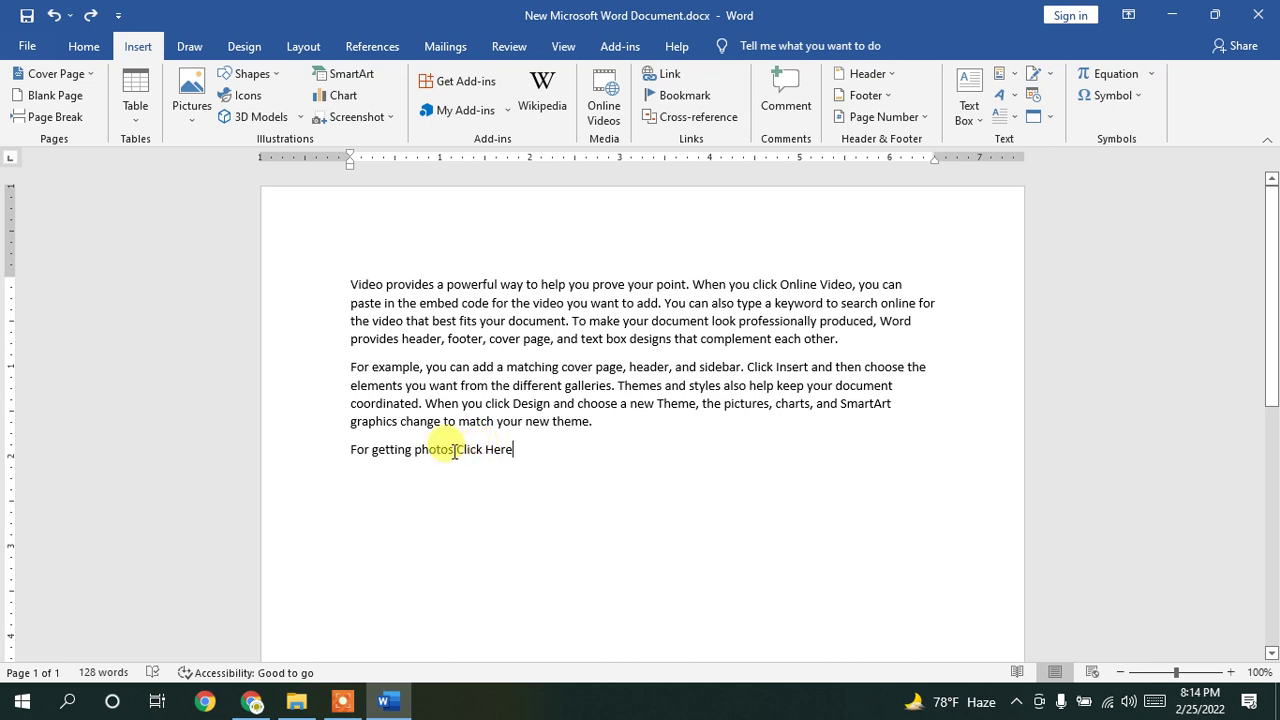
drag(411, 450, 450, 446)
click(453, 462)
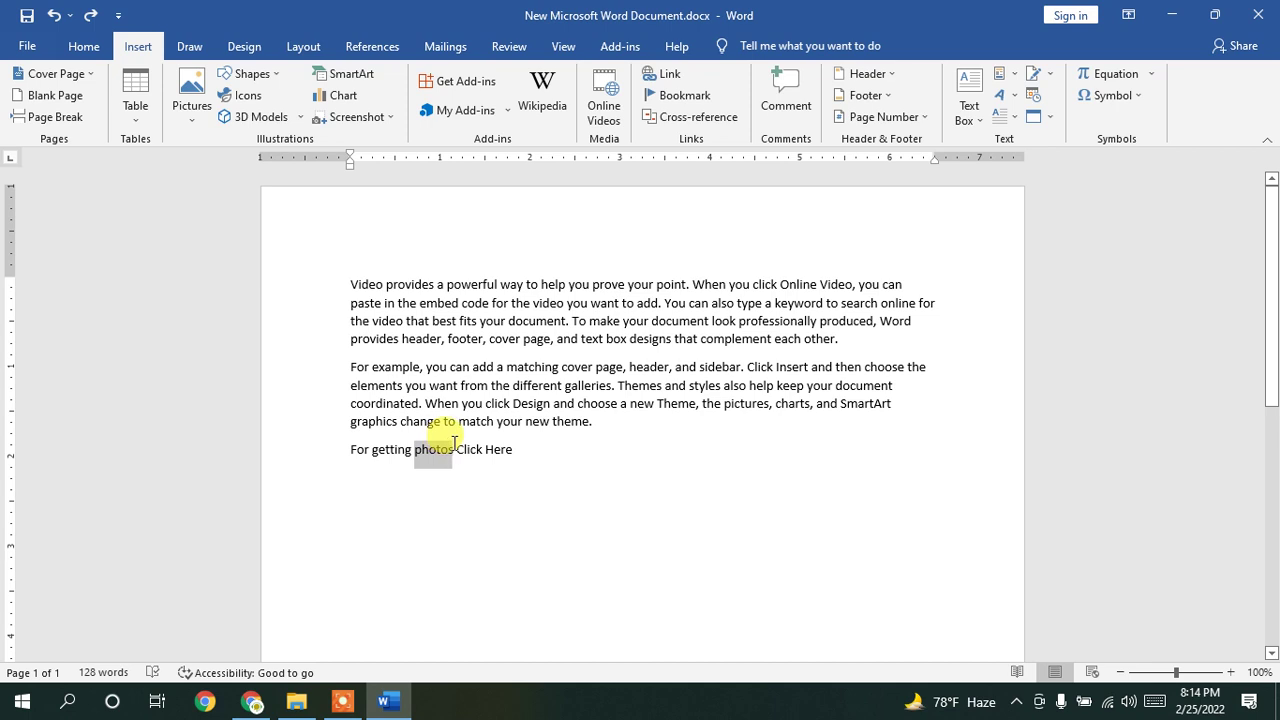
text(cv)
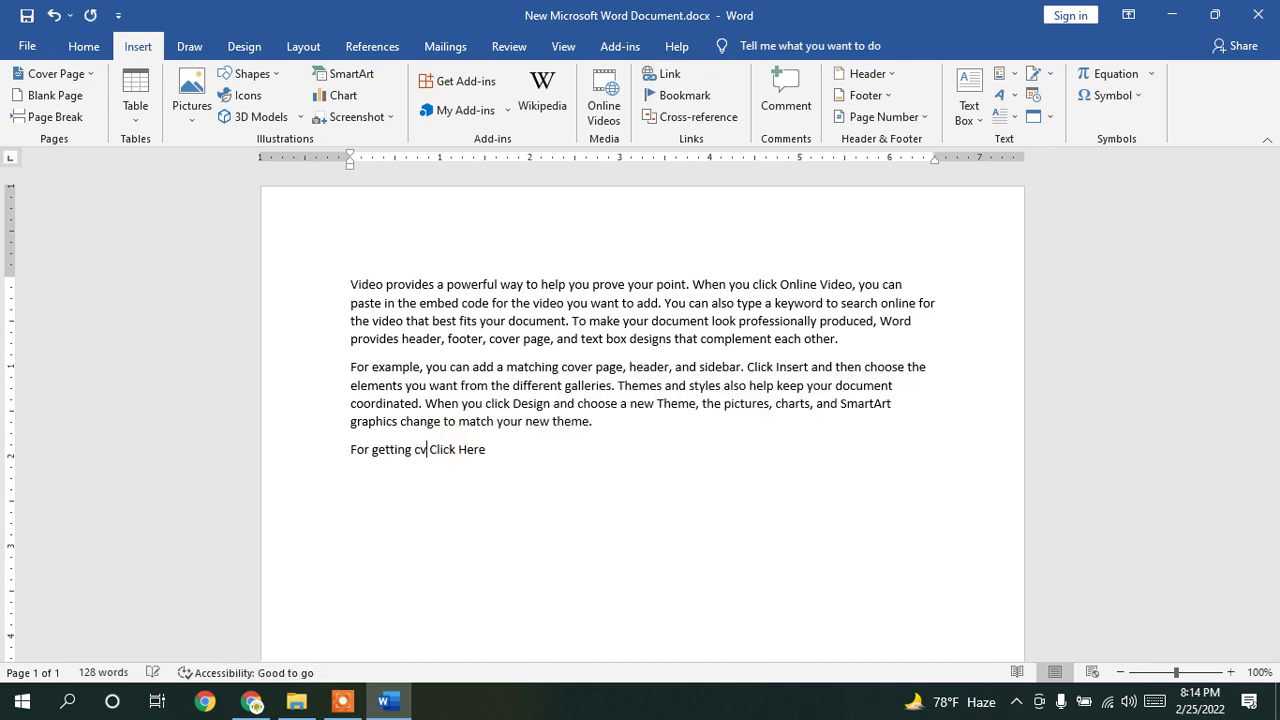
key(BackSpace)
key(BackSpace)
text(CV)
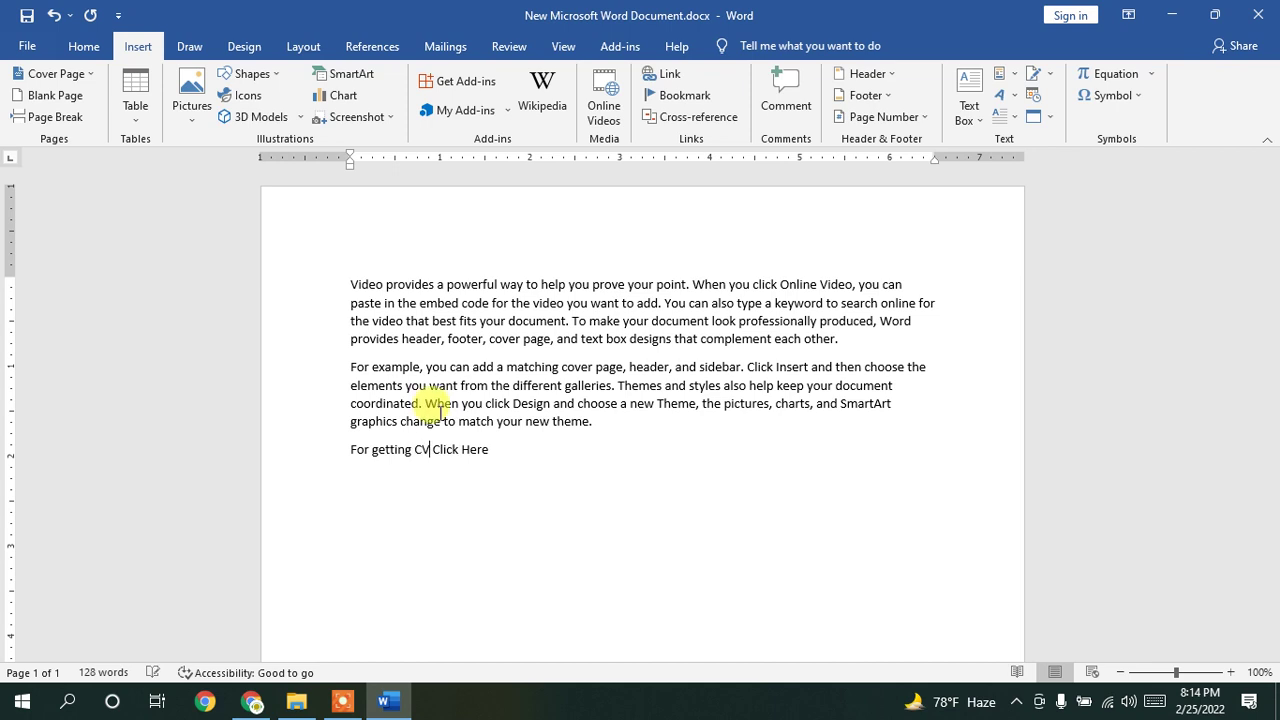
Step: Replace 'Here' with 'CV' and the word after 'getting' with 'details'
drag(462, 449, 491, 450)
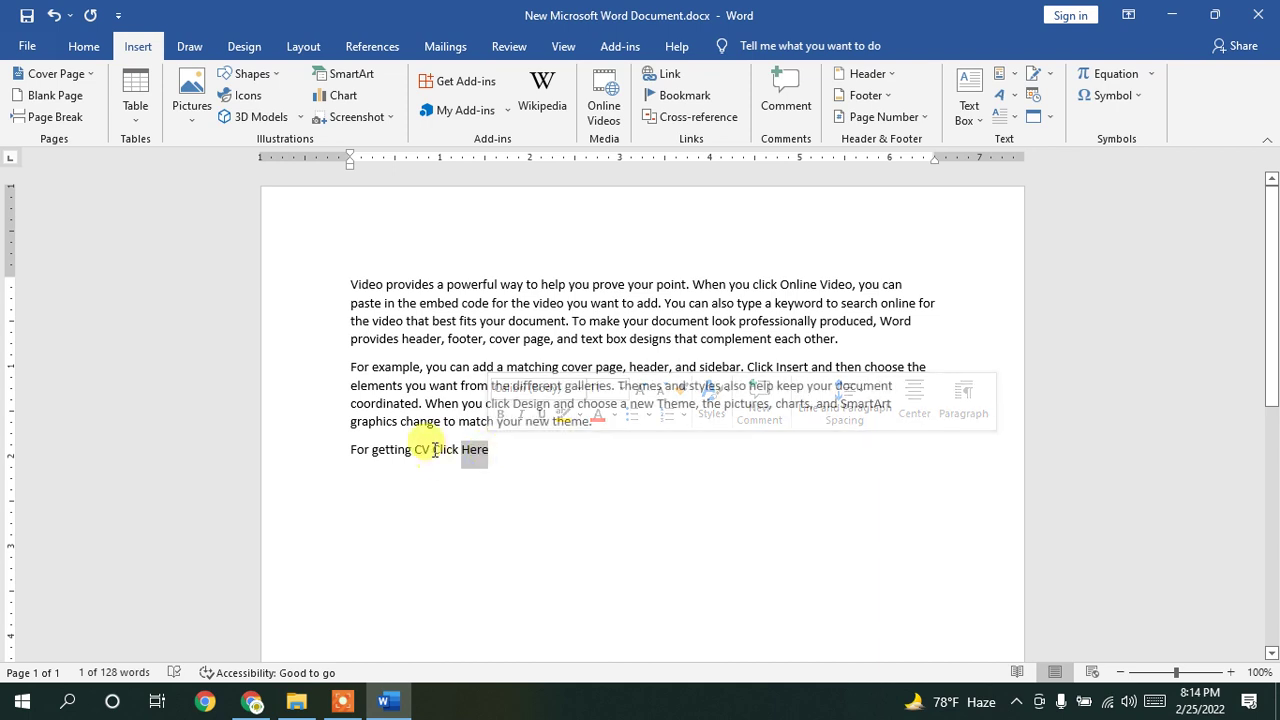
text(CV)
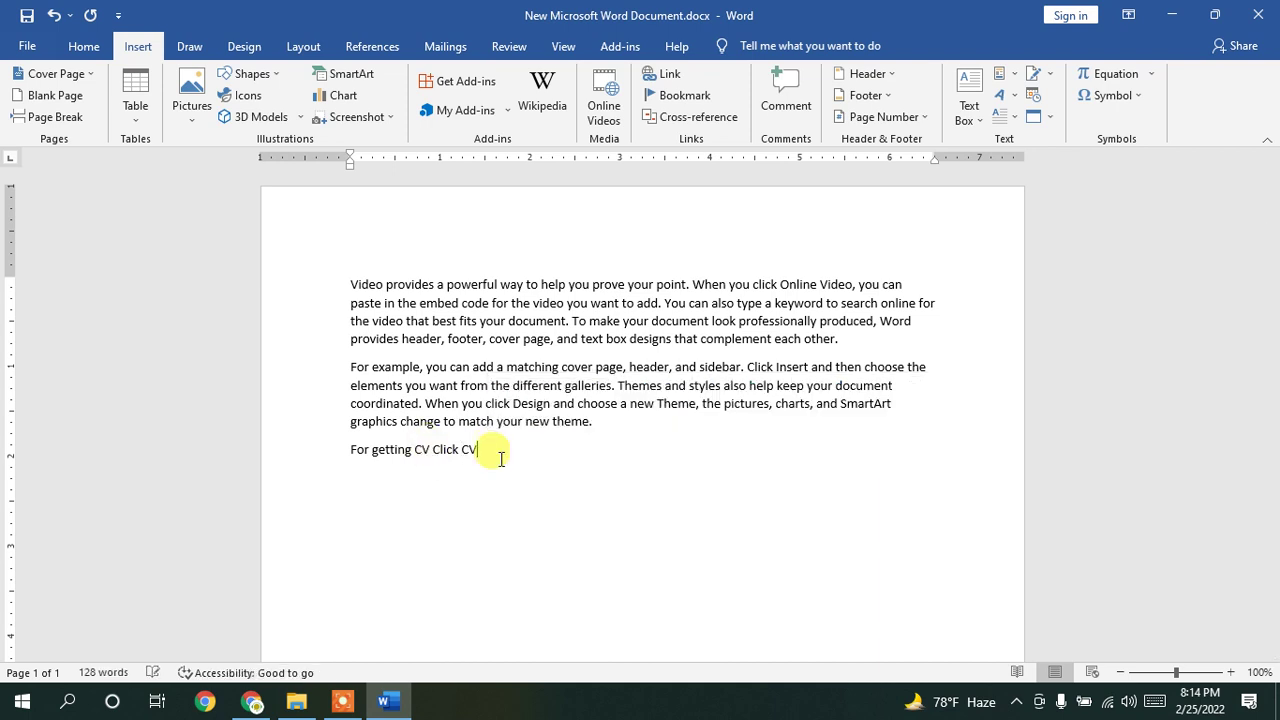
double_click(418, 450)
text(deta)
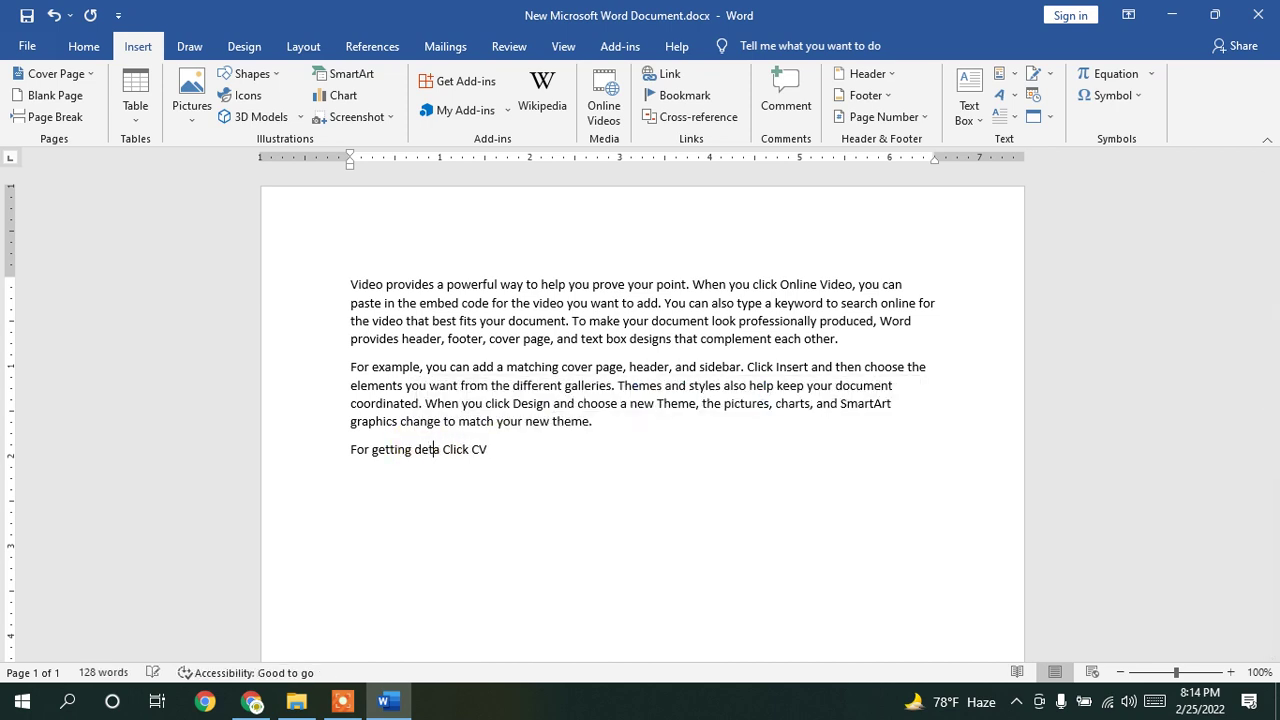
text(ils)
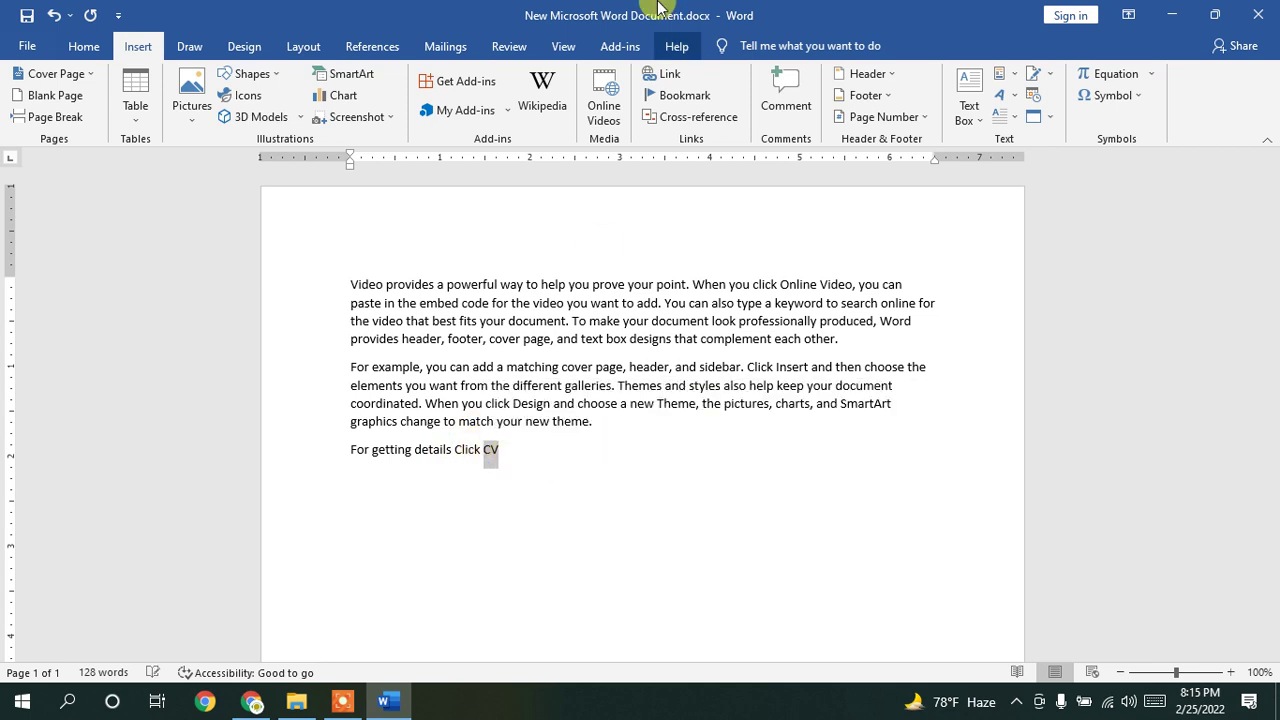
Step: Hyperlink the word 'CV' to the résumé PDF in the Desktop CV folder
click(662, 75)
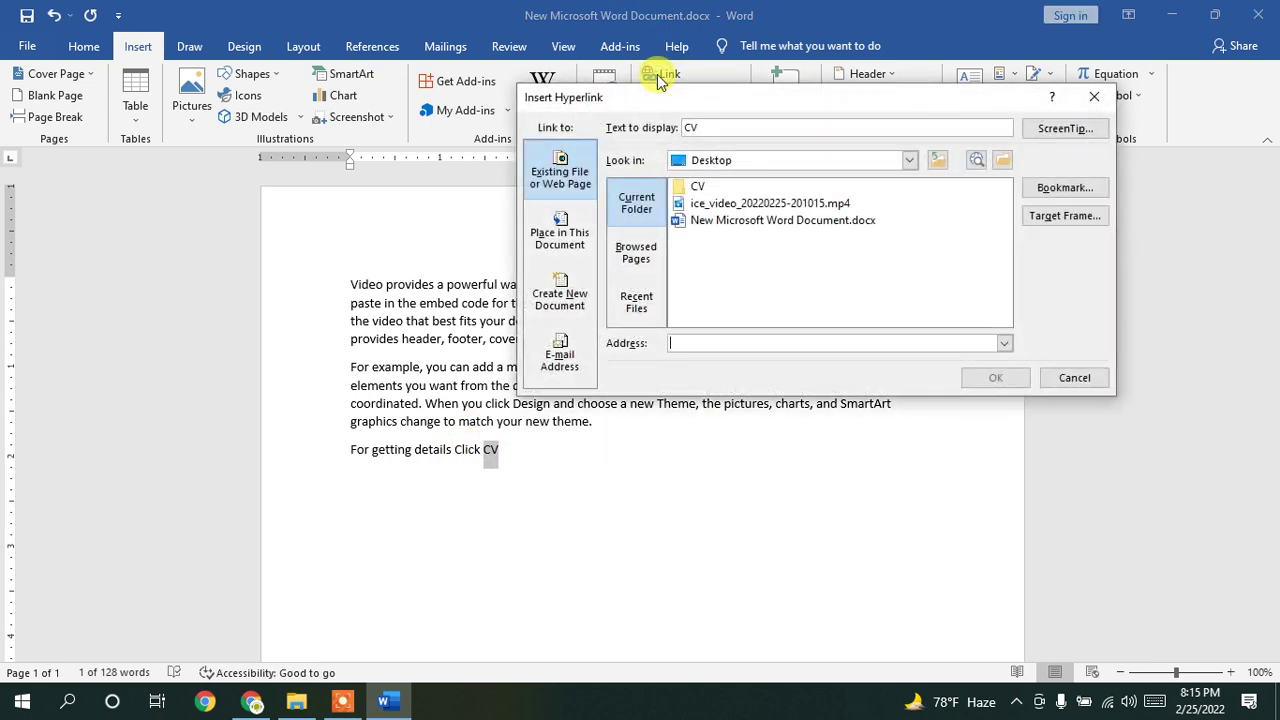
click(667, 258)
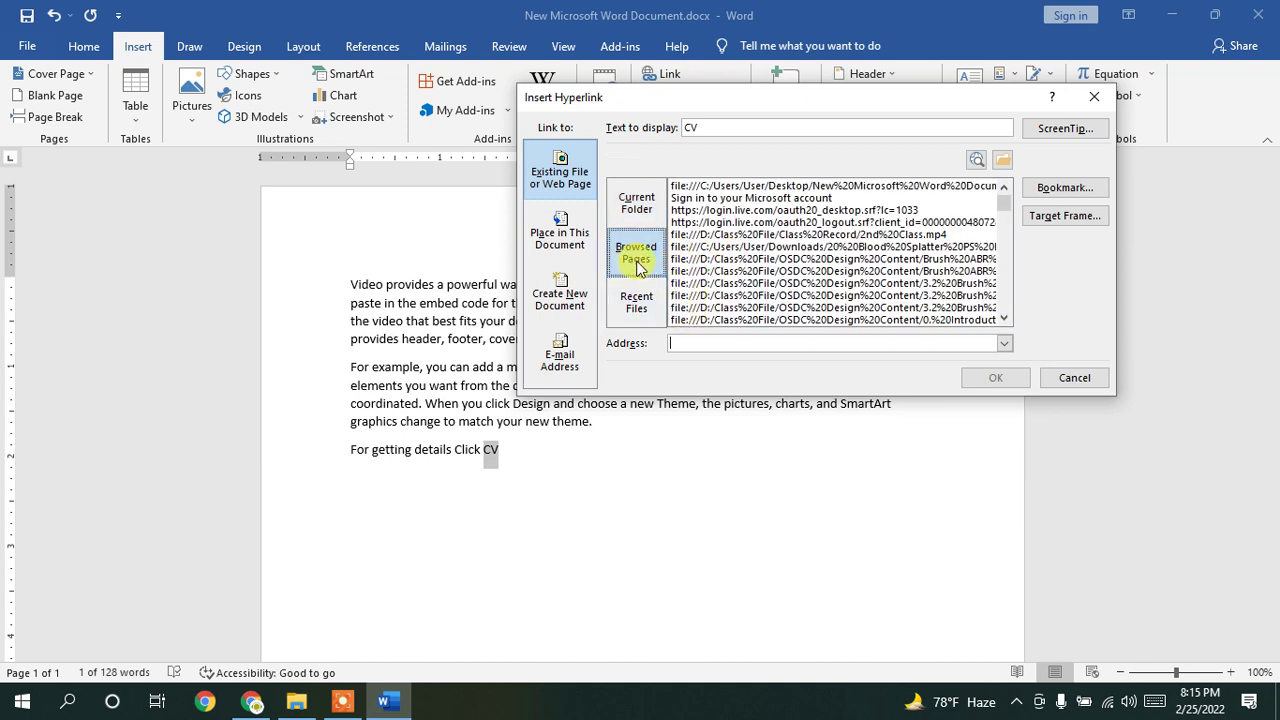
drag(1004, 203, 1006, 306)
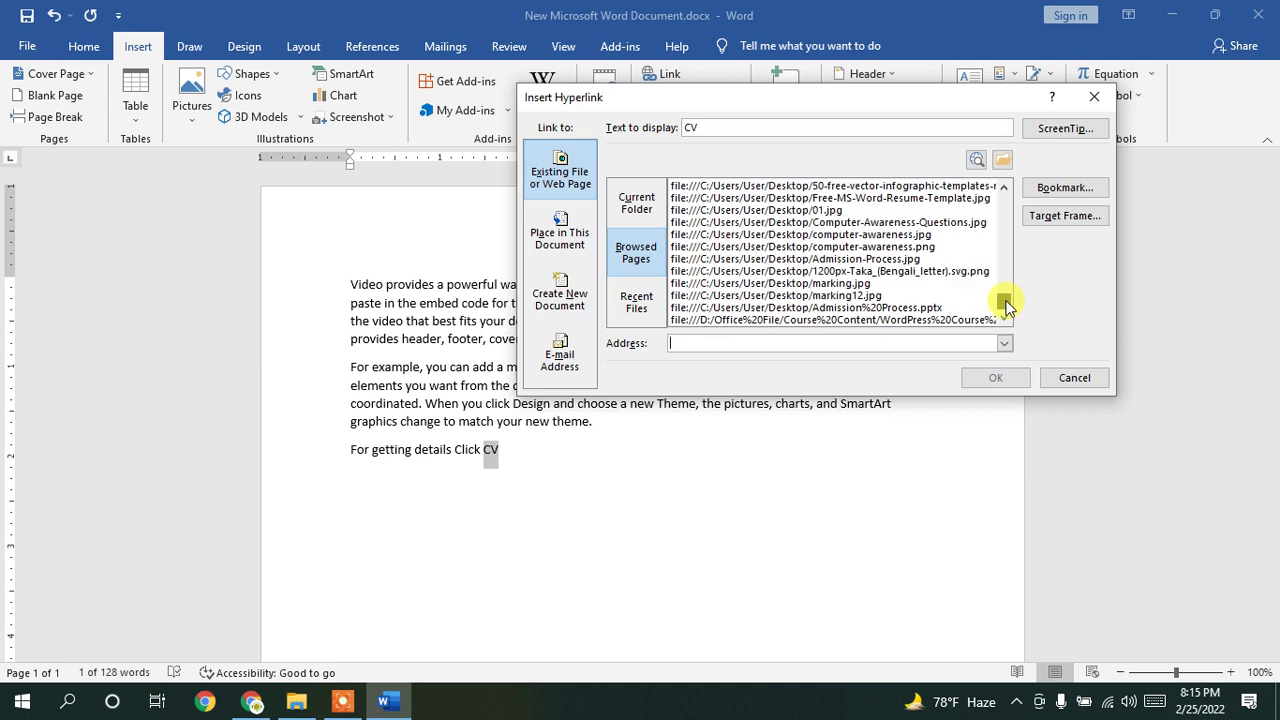
click(645, 215)
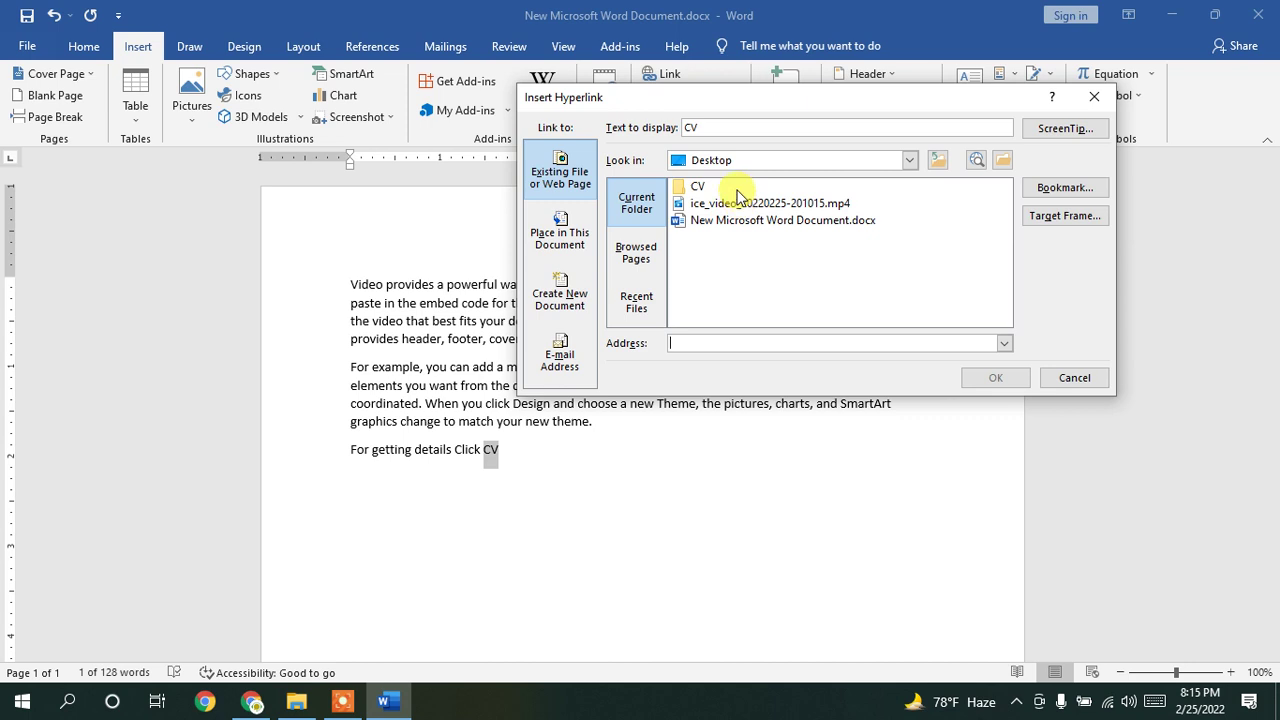
click(636, 302)
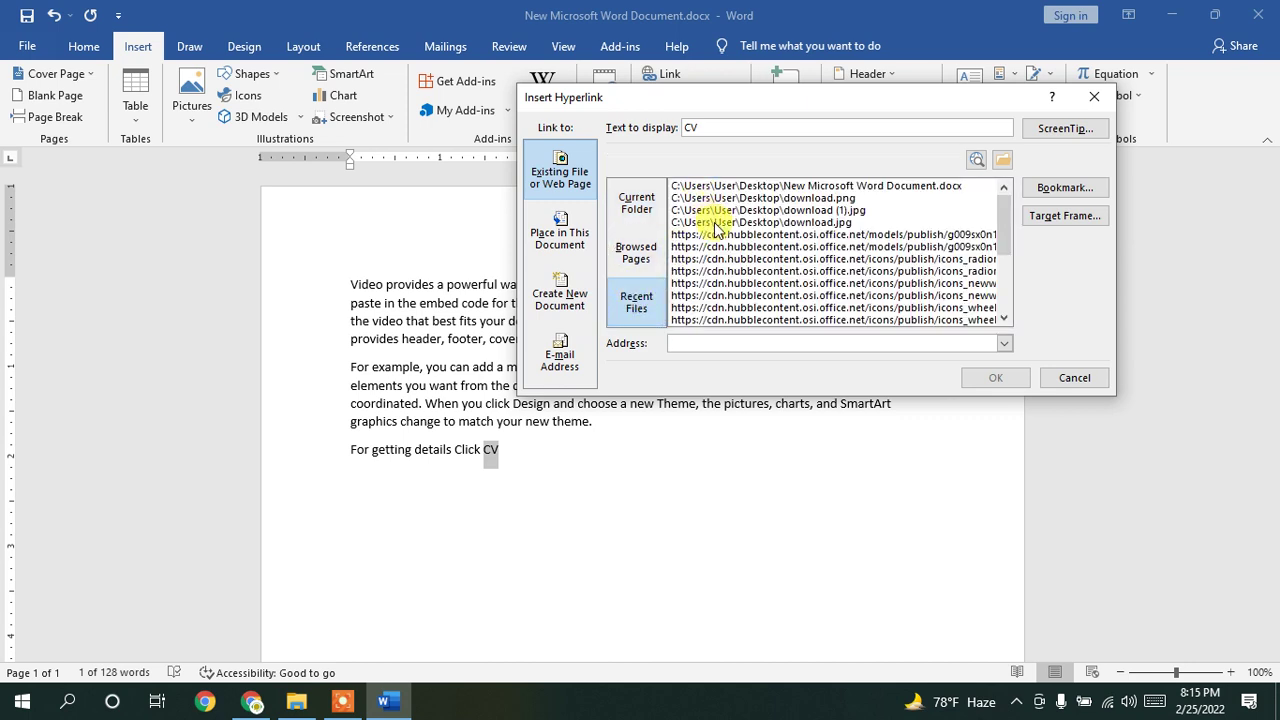
click(634, 203)
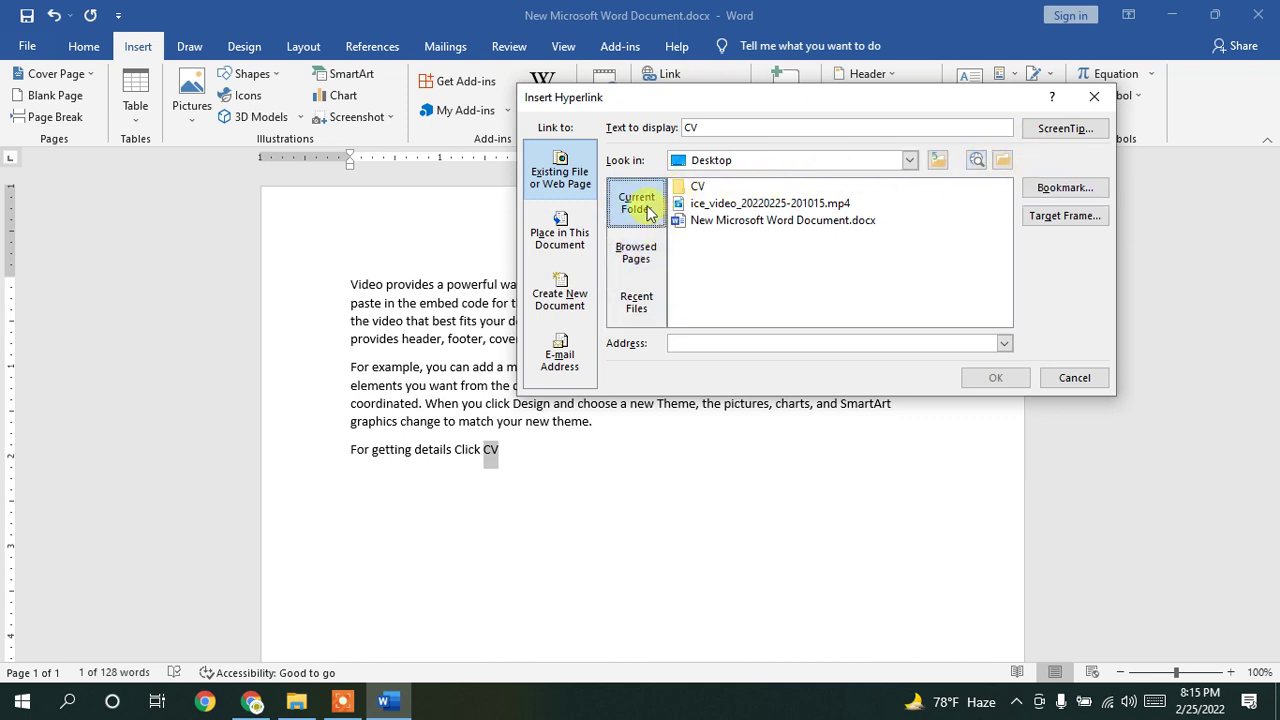
double_click(698, 187)
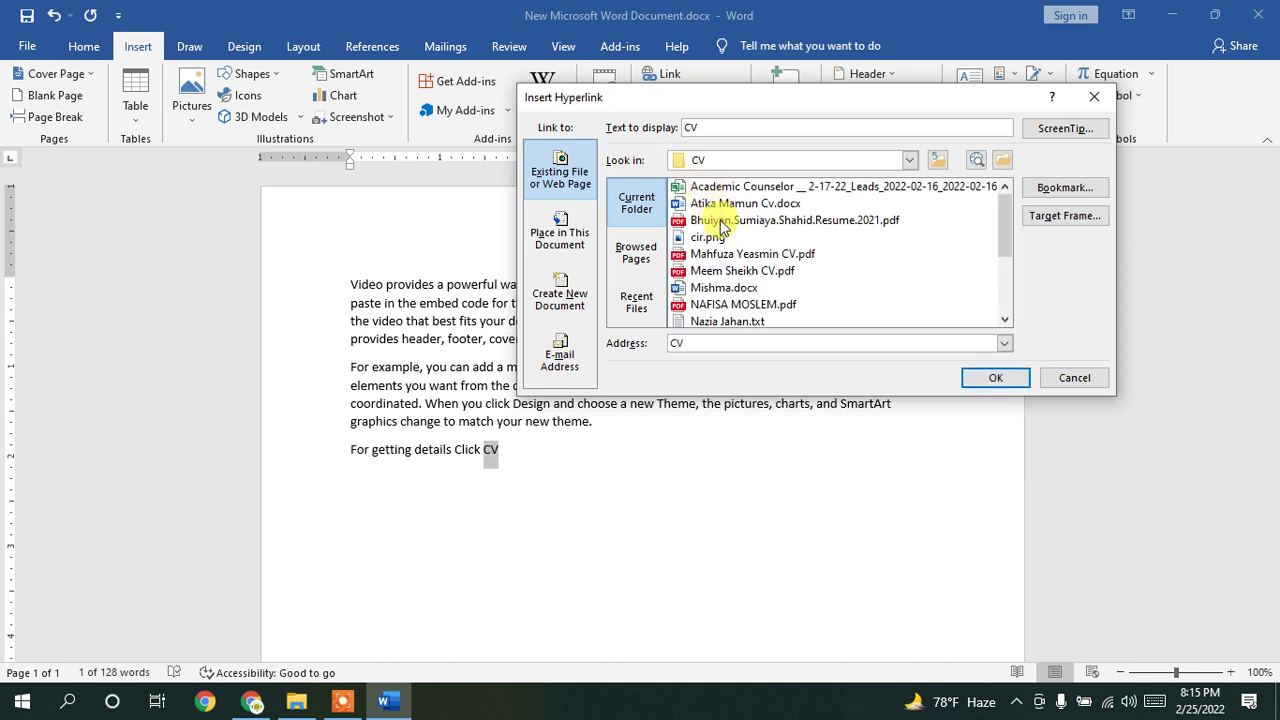
click(703, 240)
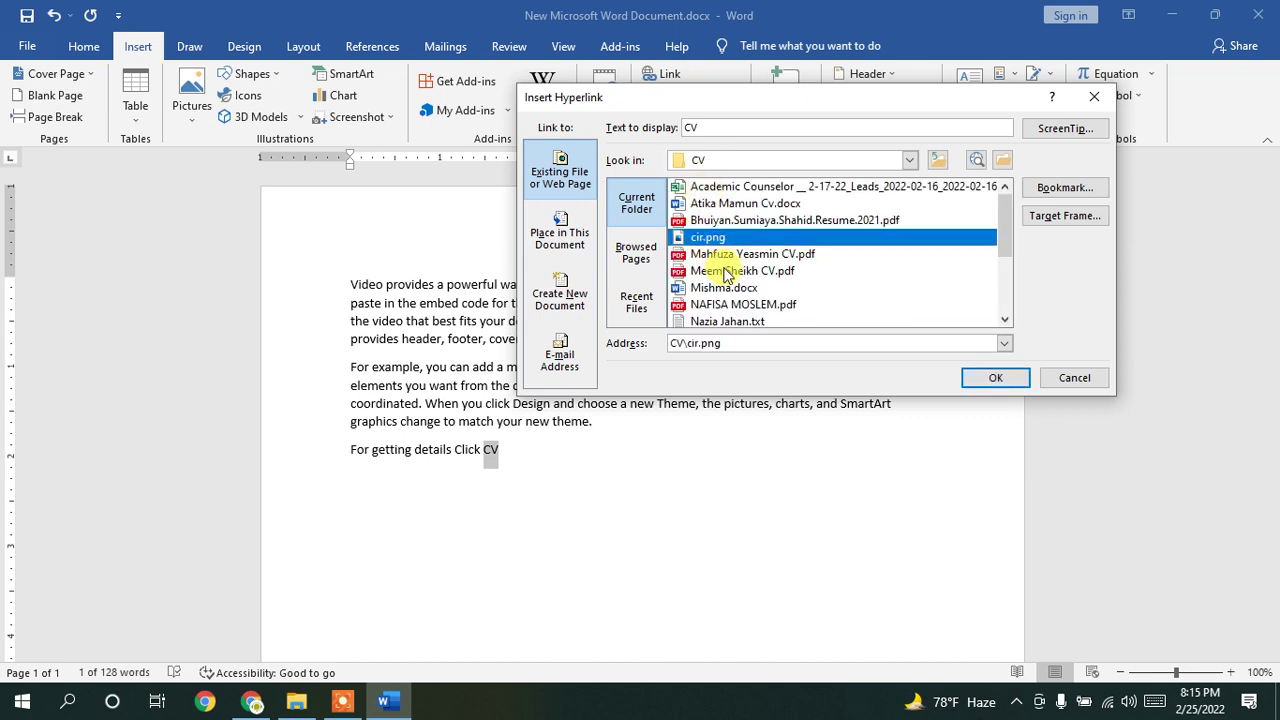
scroll(717, 250, down, 2)
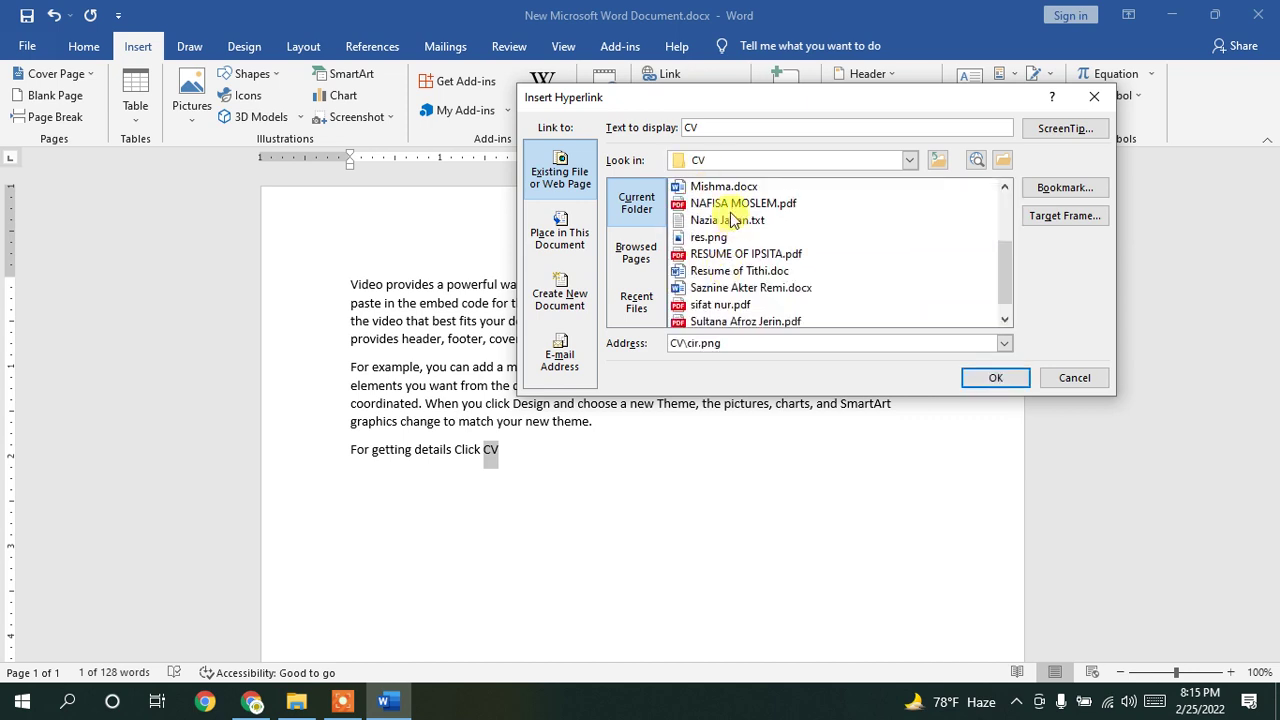
click(728, 205)
click(985, 380)
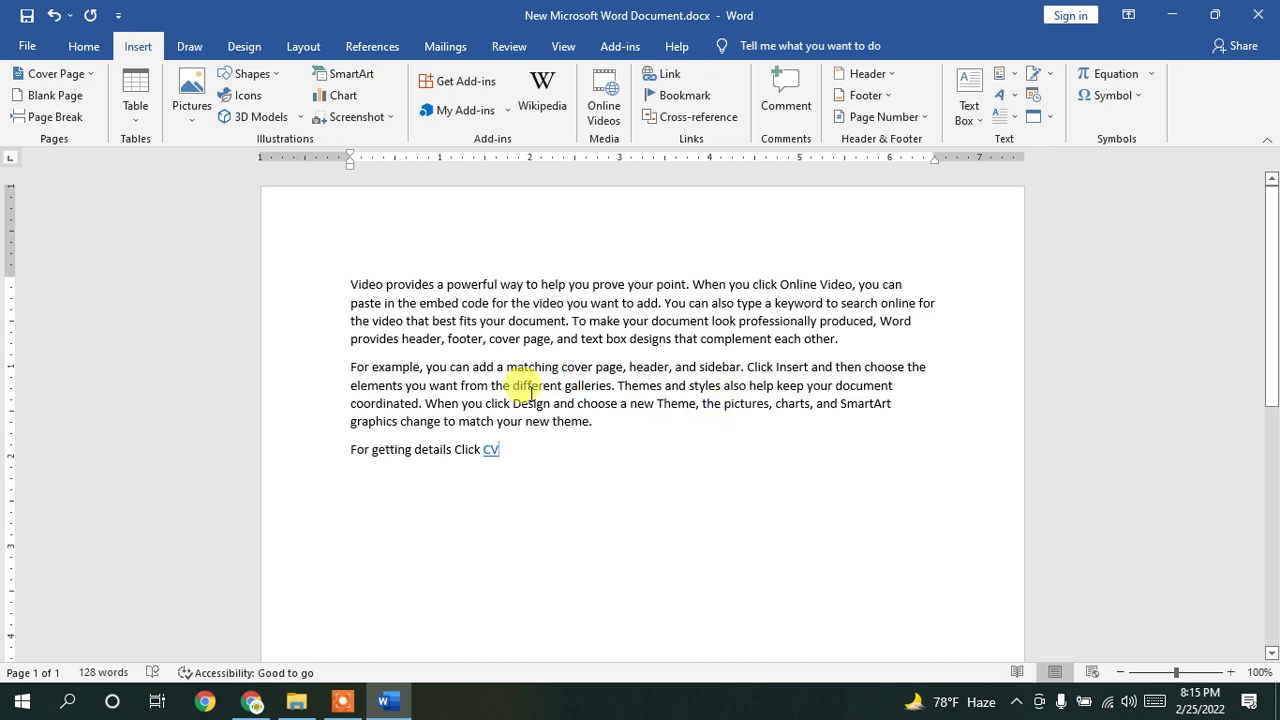
triple_click(492, 452)
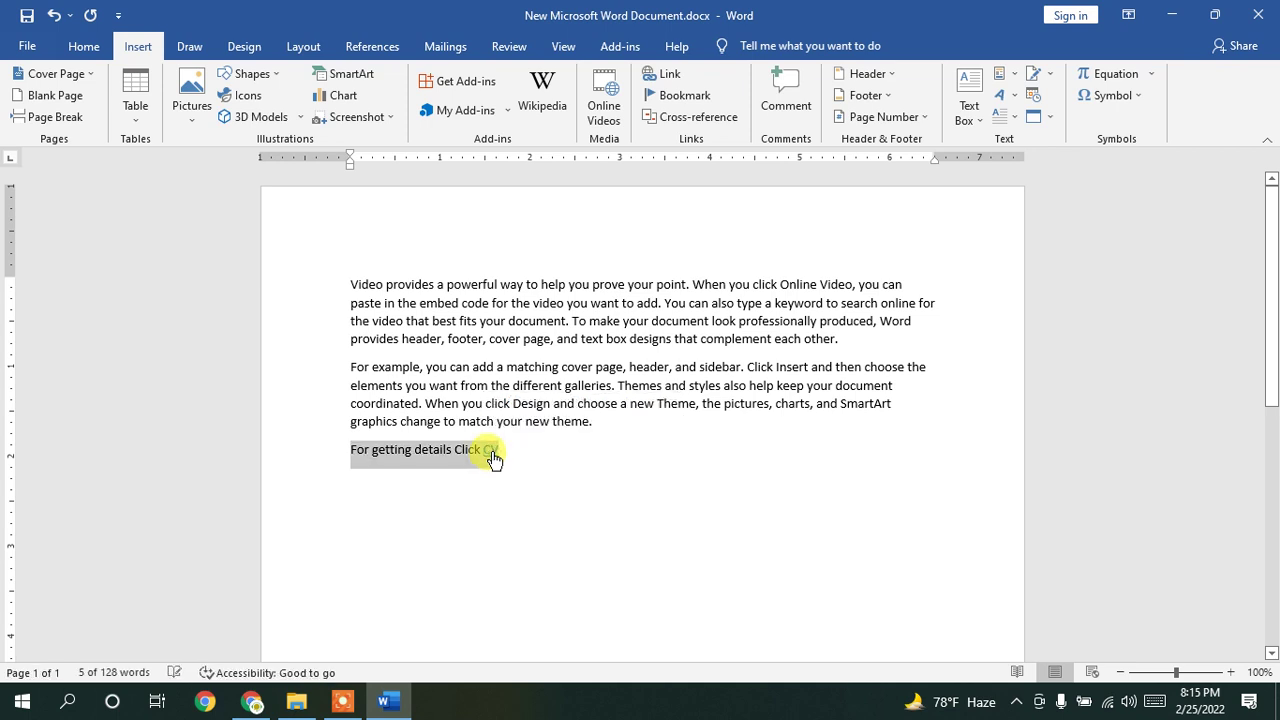
click(494, 452)
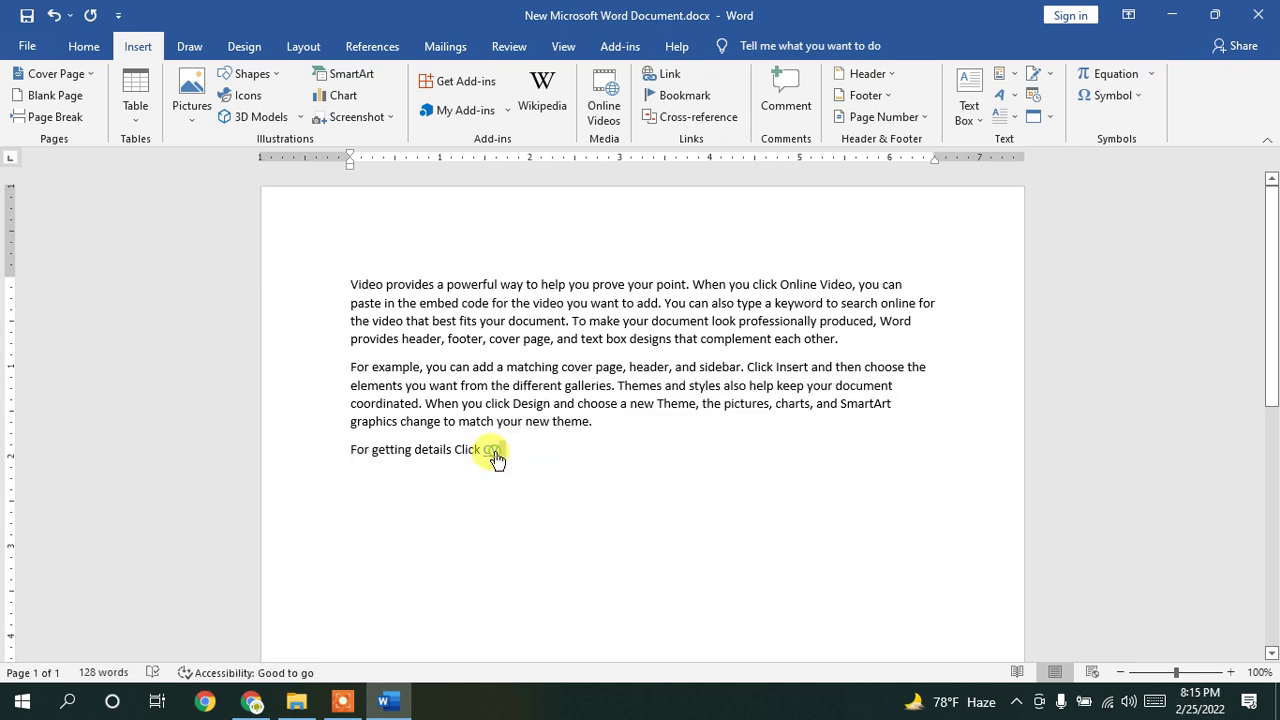
ctrl+click(494, 452)
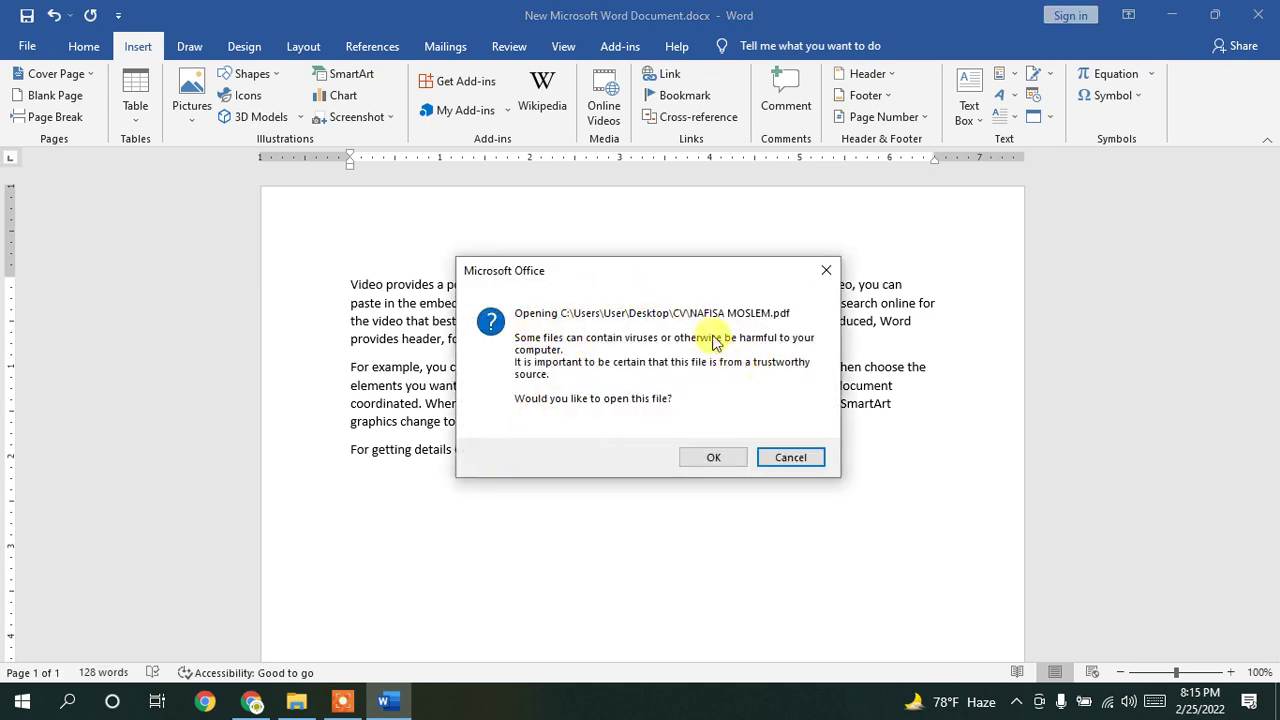
click(713, 459)
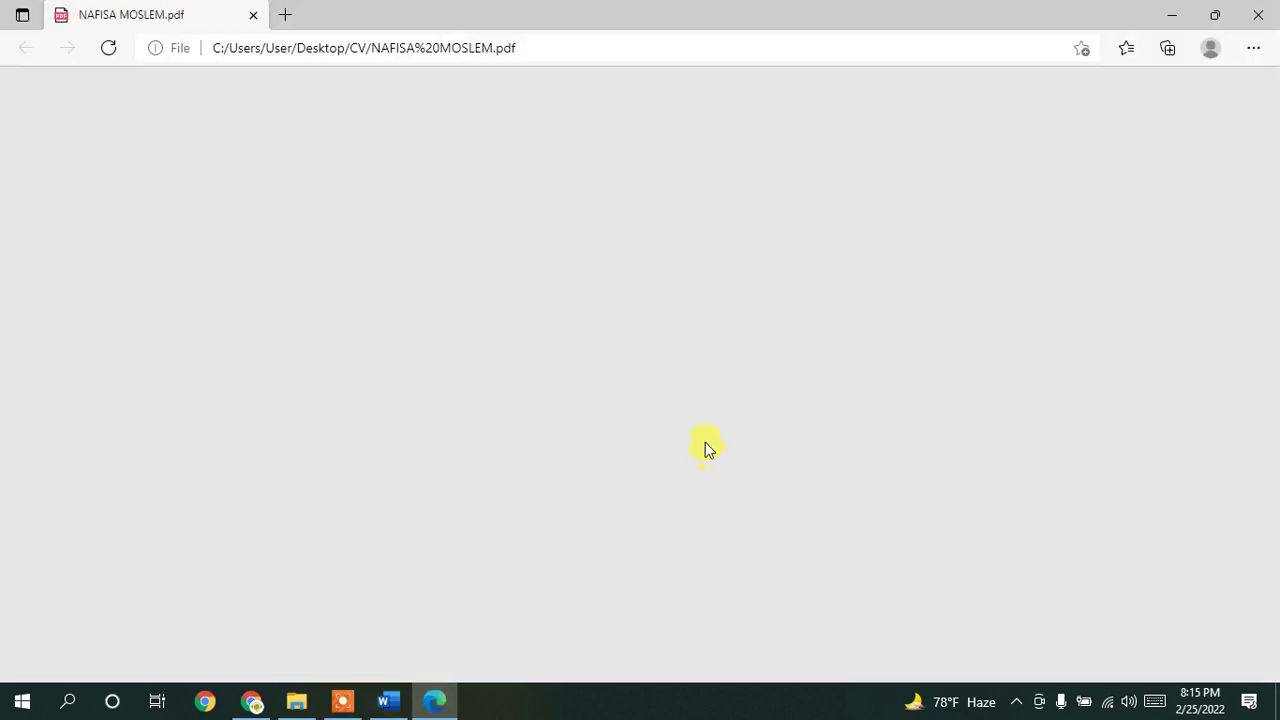
scroll(705, 440, down, 5)
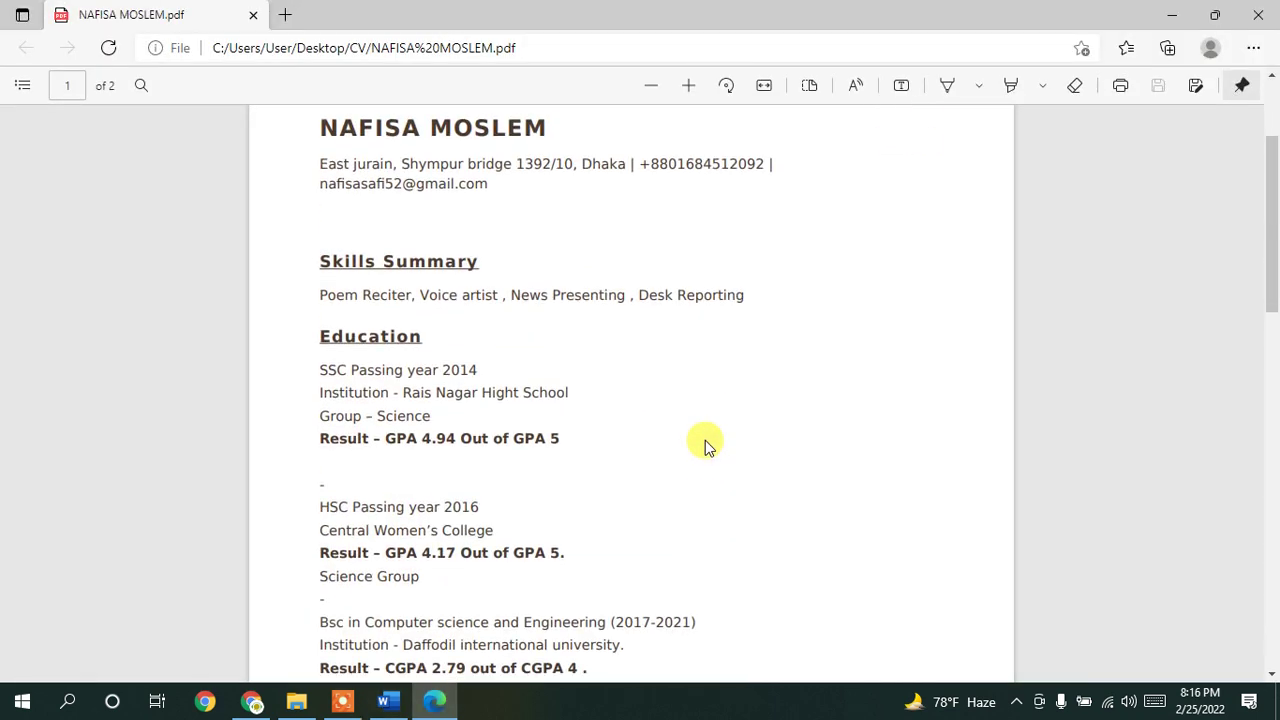
click(1262, 10)
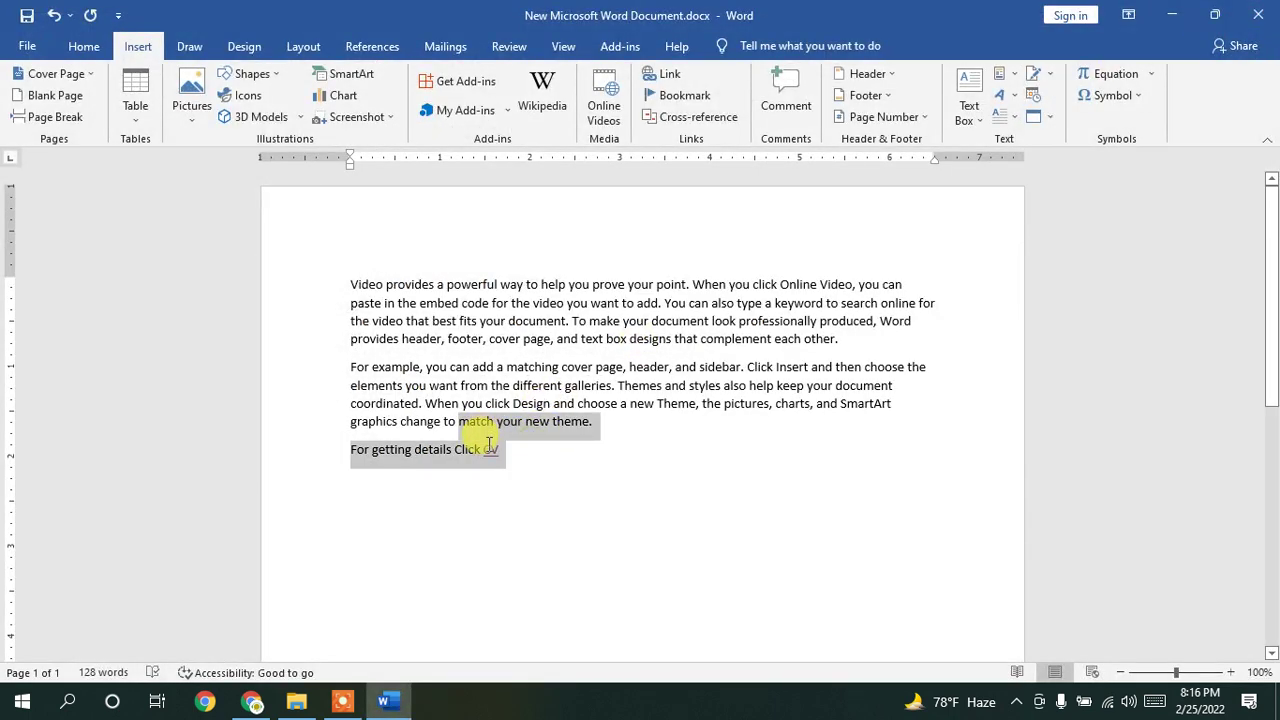
Step: Select 'CV', bring up the Bookmark dialog and move it aside, then switch to Chrome's meeting
double_click(492, 447)
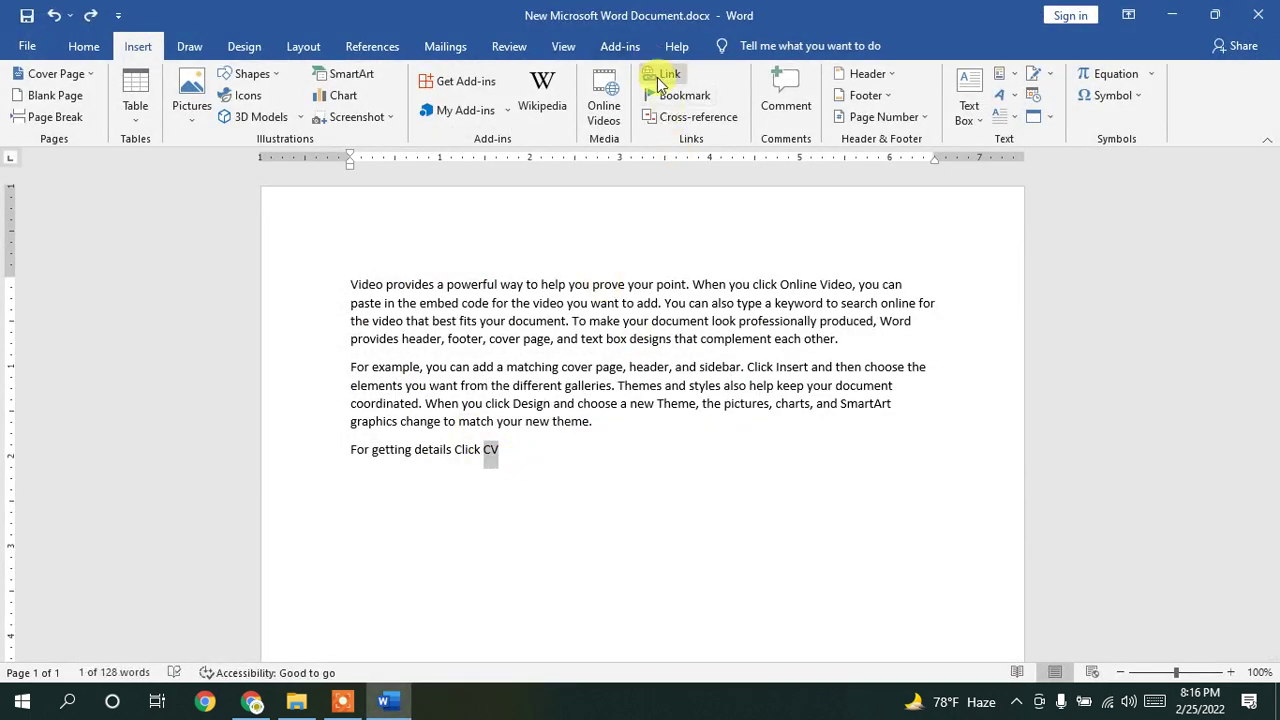
click(668, 100)
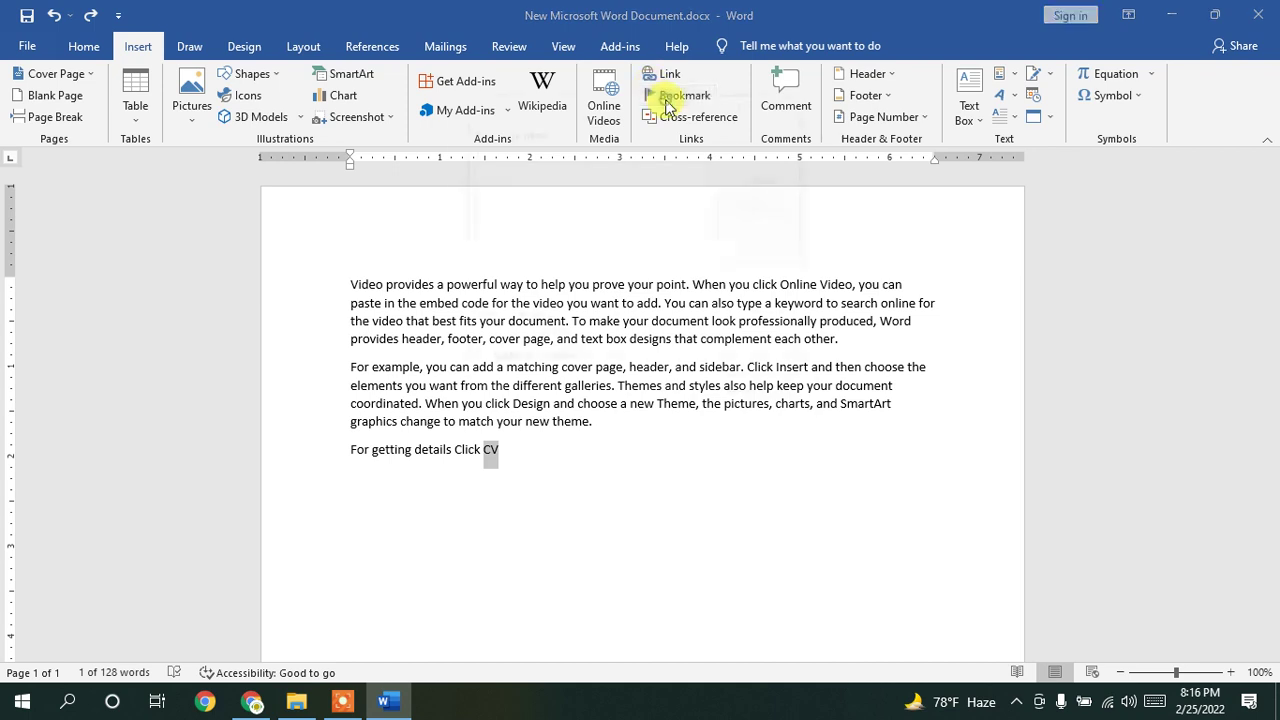
drag(606, 102, 786, 104)
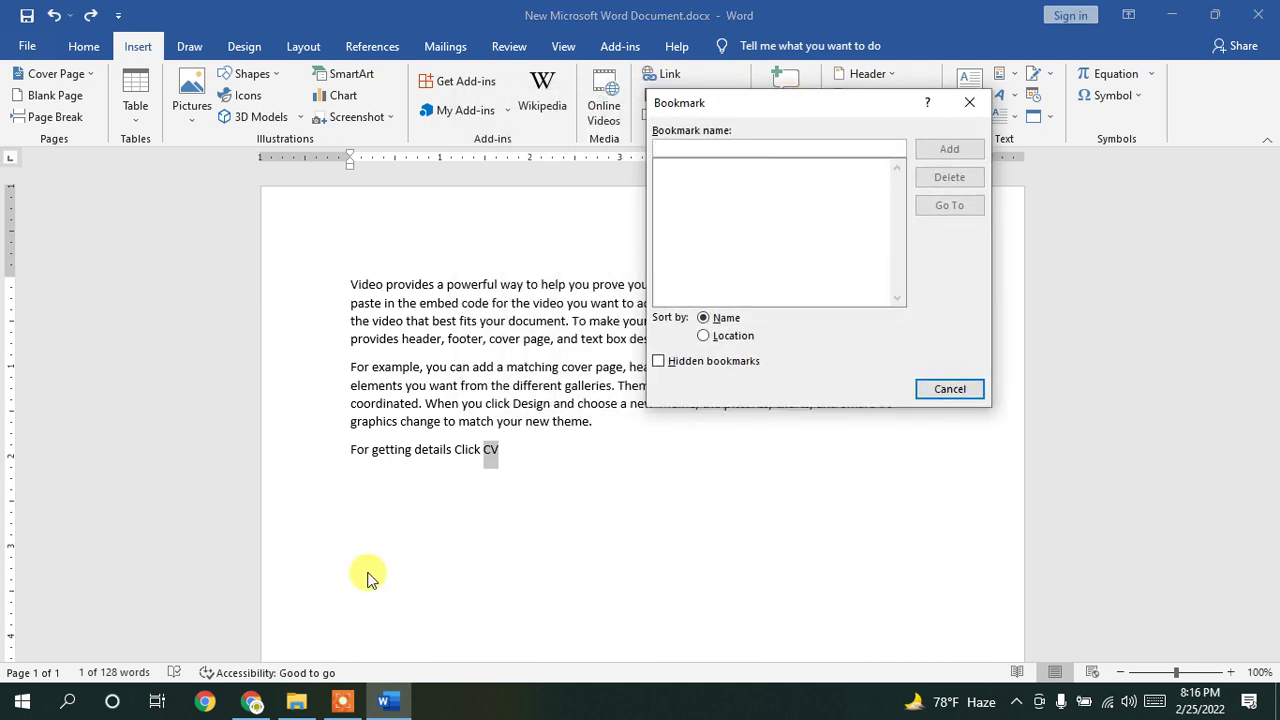
click(251, 700)
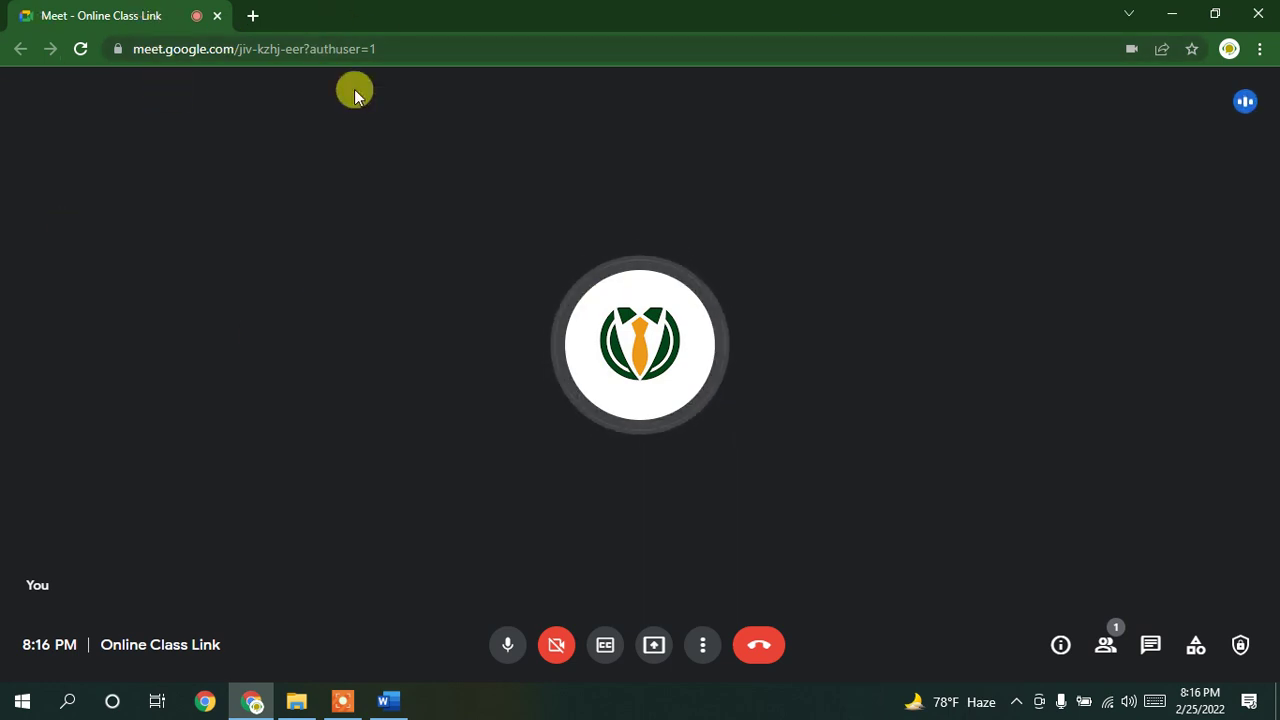
Step: In a new Chrome tab, search 'what ic ms word' and use the 'what is ms word' correction
click(252, 15)
click(412, 45)
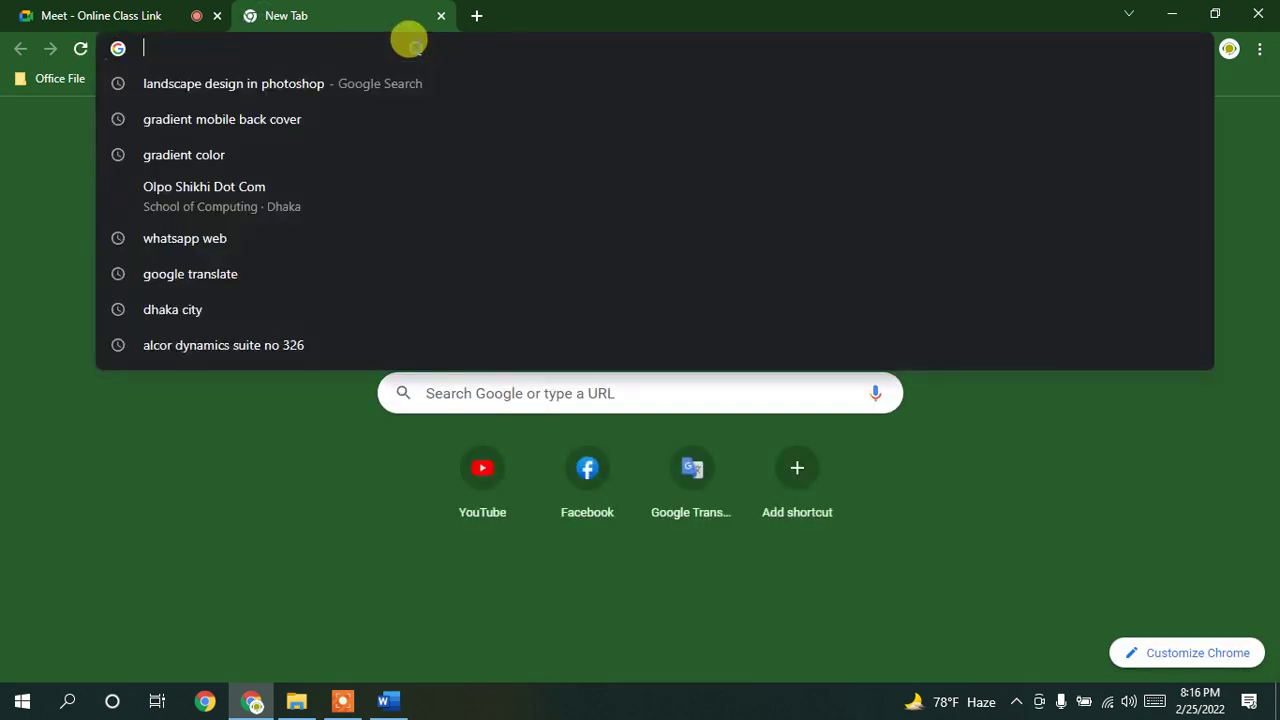
text(what ic)
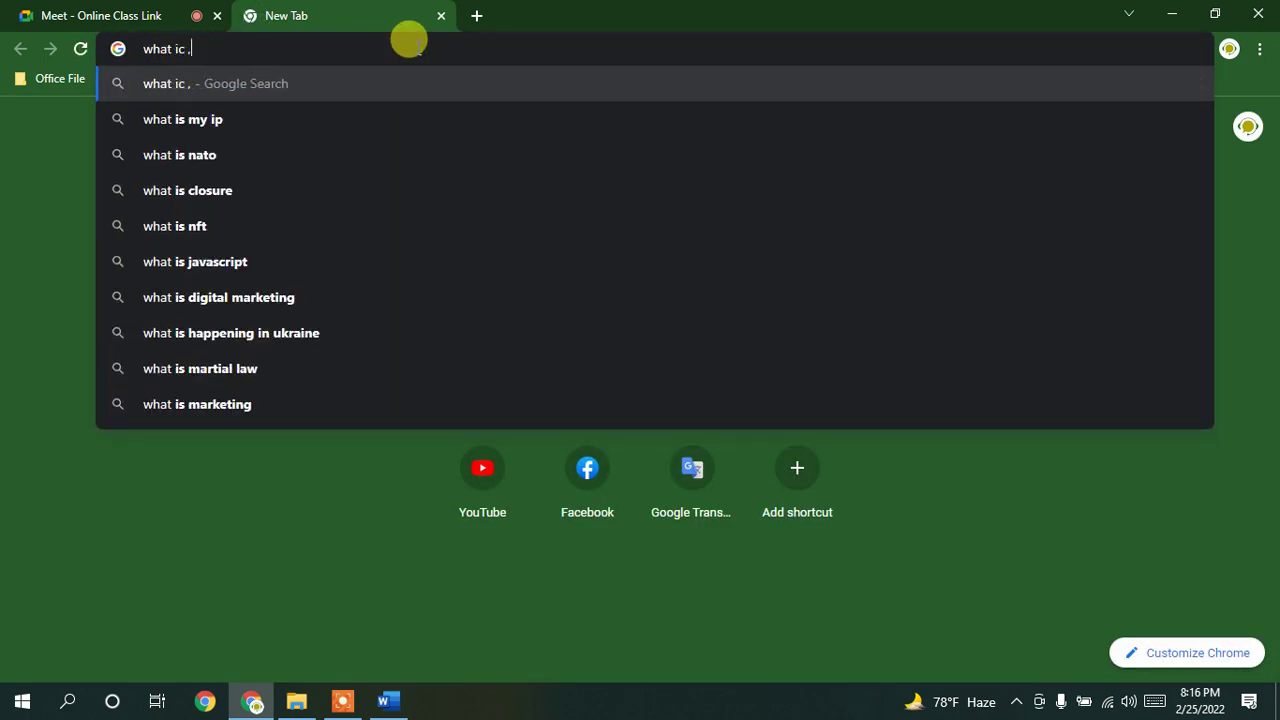
text( ms word)
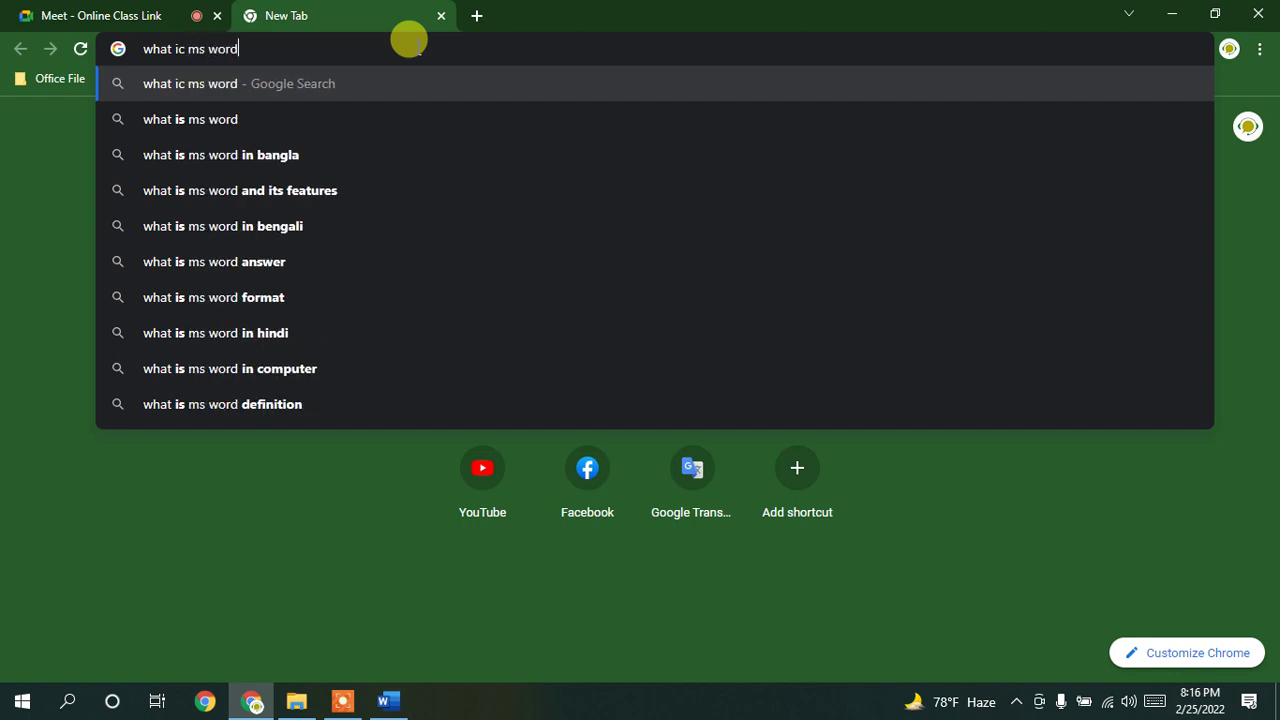
key(Return)
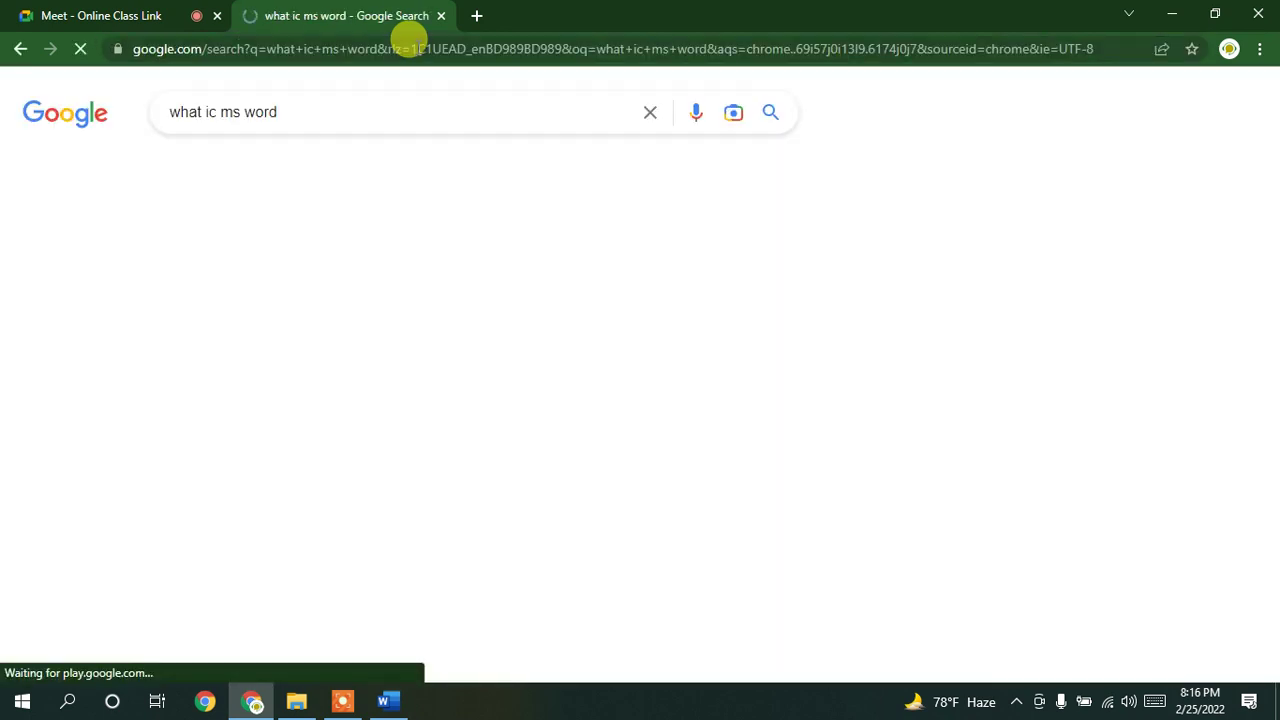
click(366, 252)
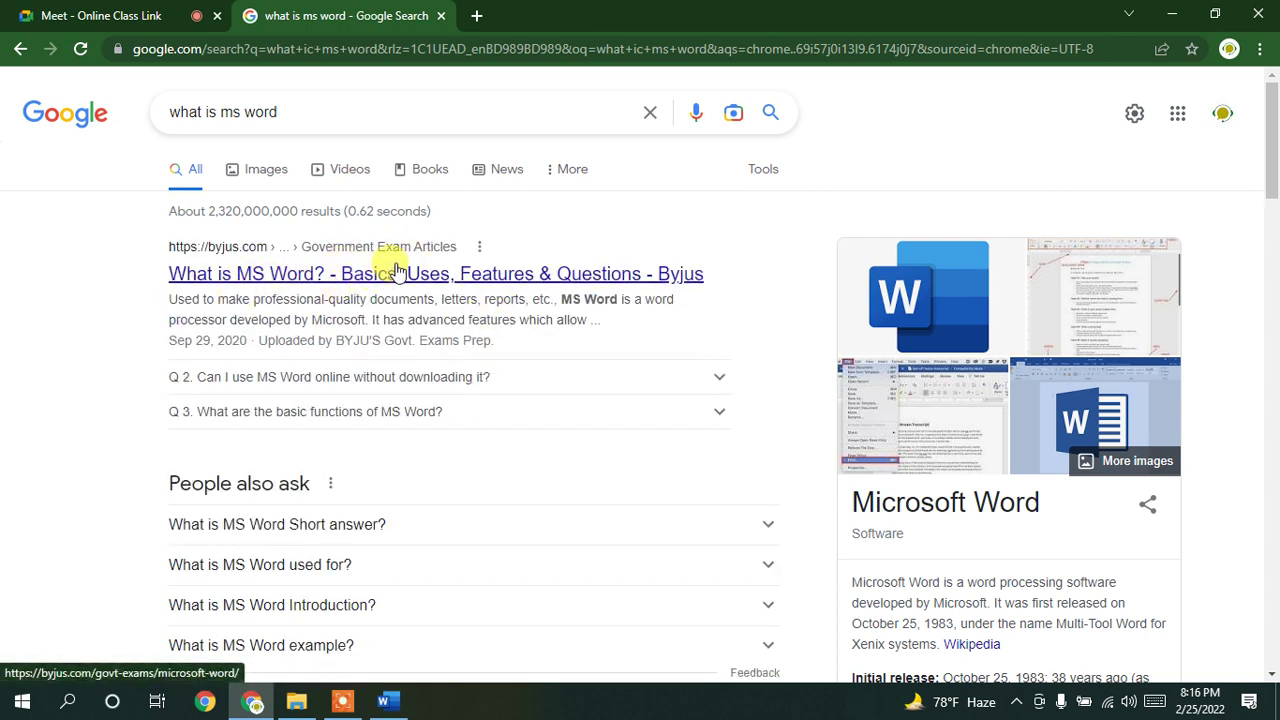
Step: Open the Microsoft Word Wikipedia result in a separate tab
scroll(397, 271, down, 4)
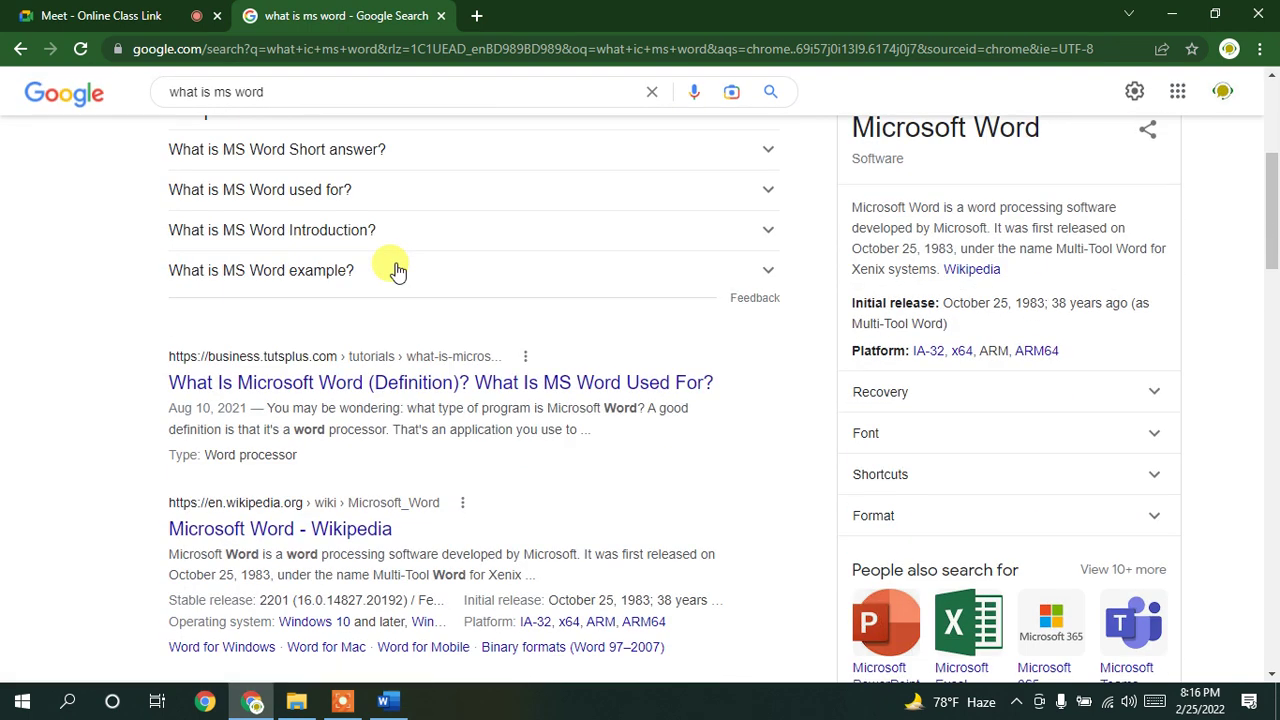
middle_click(220, 528)
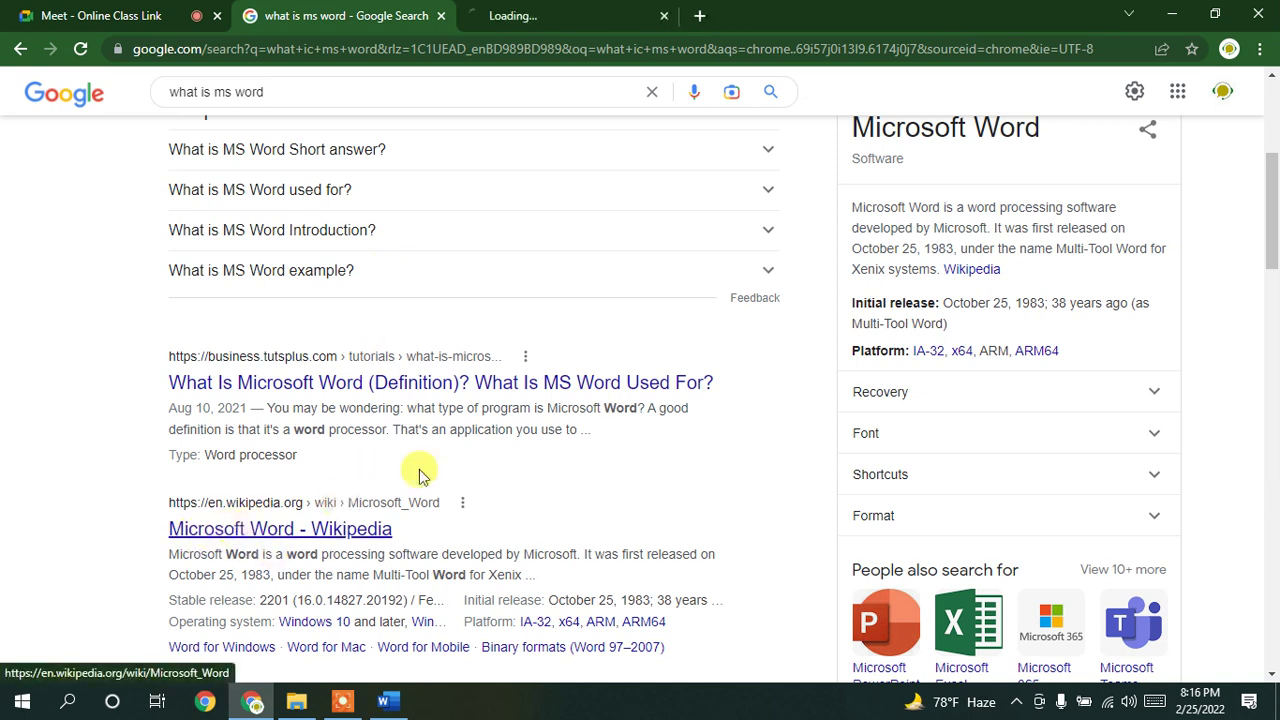
scroll(425, 465, up, 3)
scroll(432, 457, up, 1)
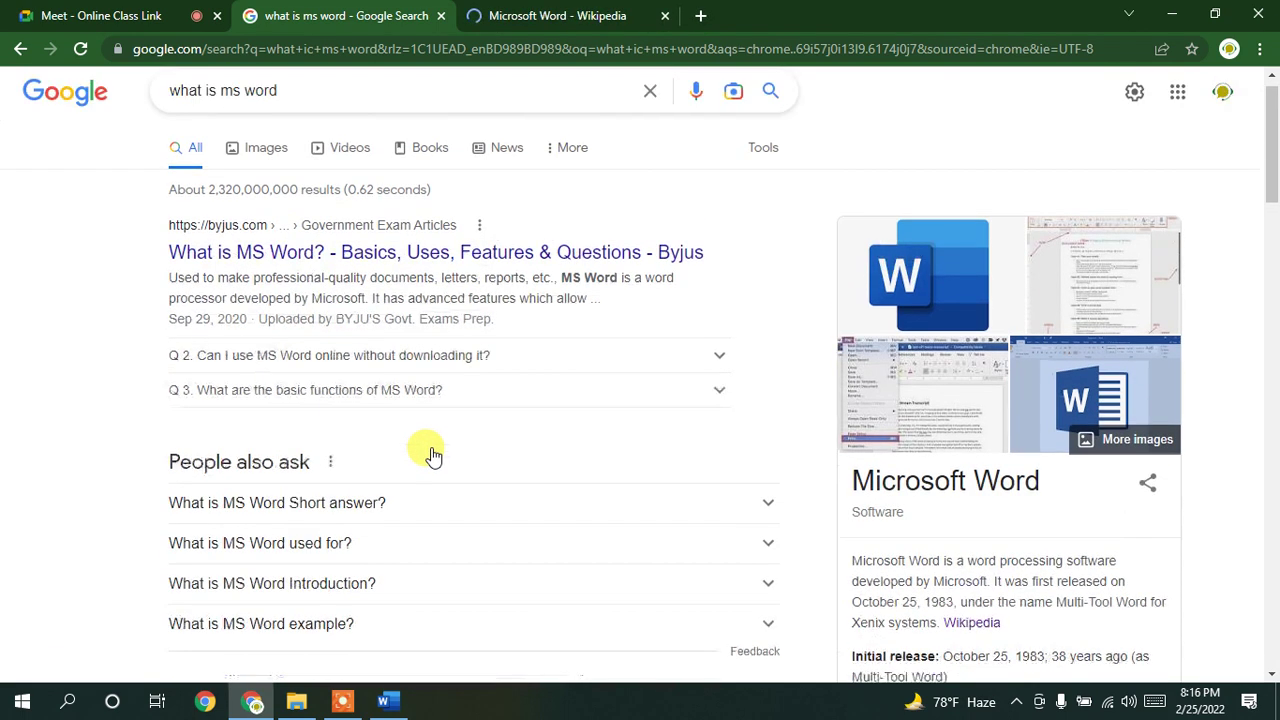
Step: Scroll through the Microsoft Word Wikipedia article, then return to Word's Bookmark dialog
click(530, 15)
scroll(515, 400, down, 5)
scroll(530, 385, down, 9)
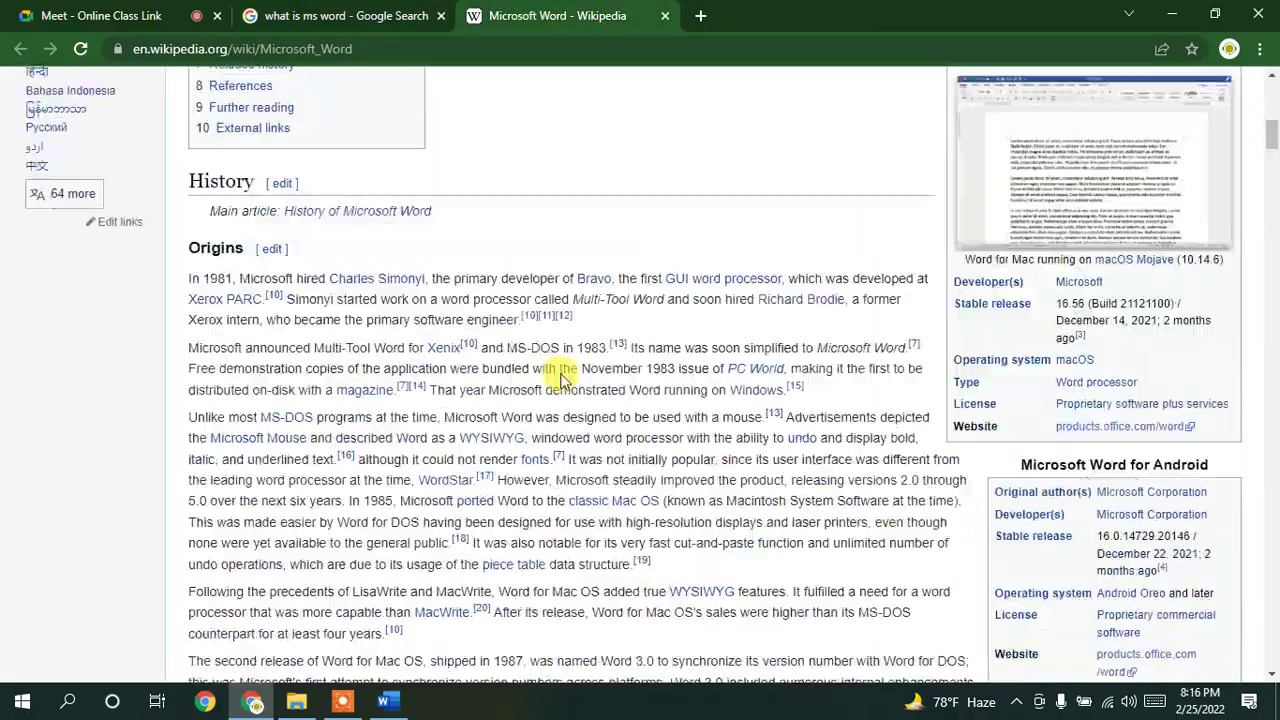
scroll(567, 372, down, 8)
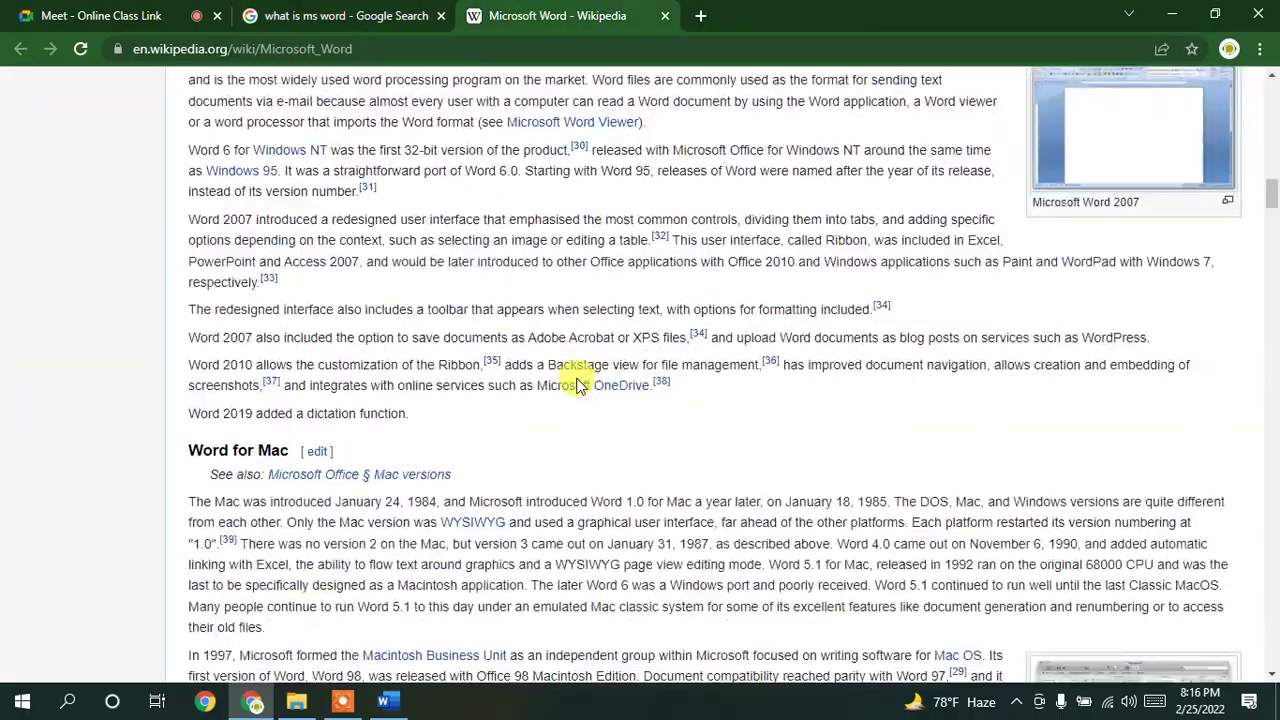
drag(1273, 205, 1269, 100)
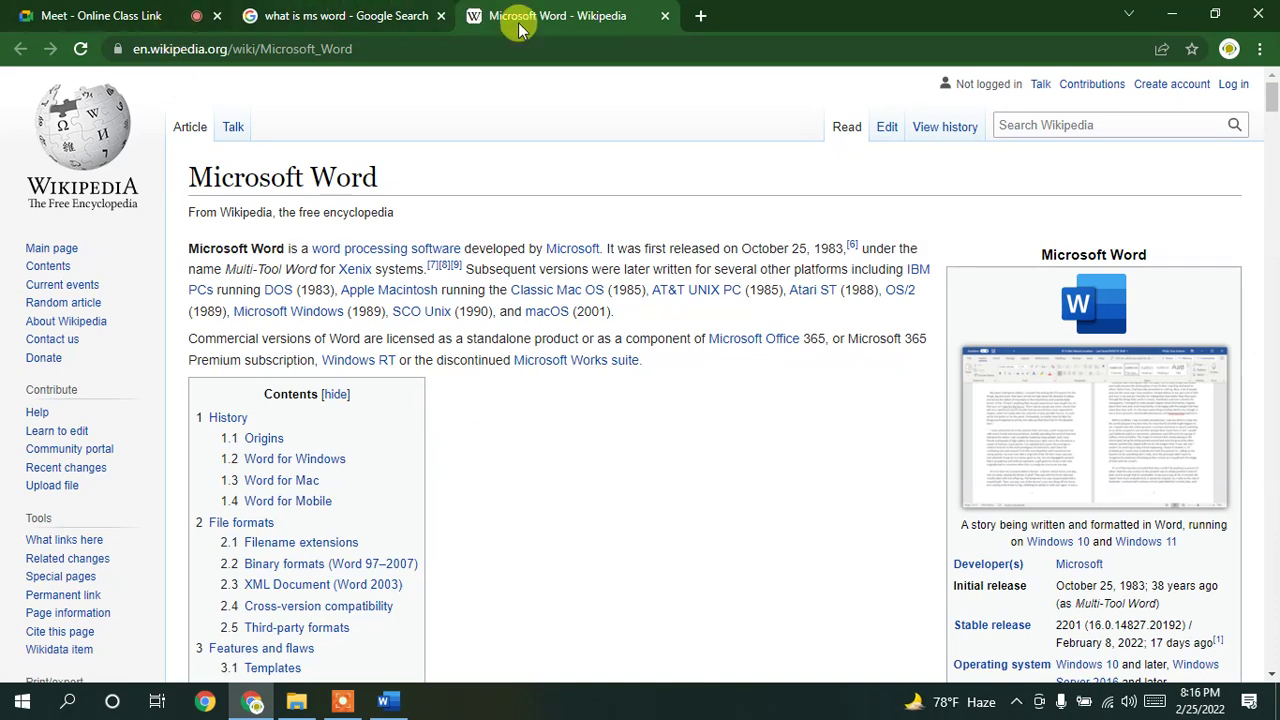
double_click(367, 42)
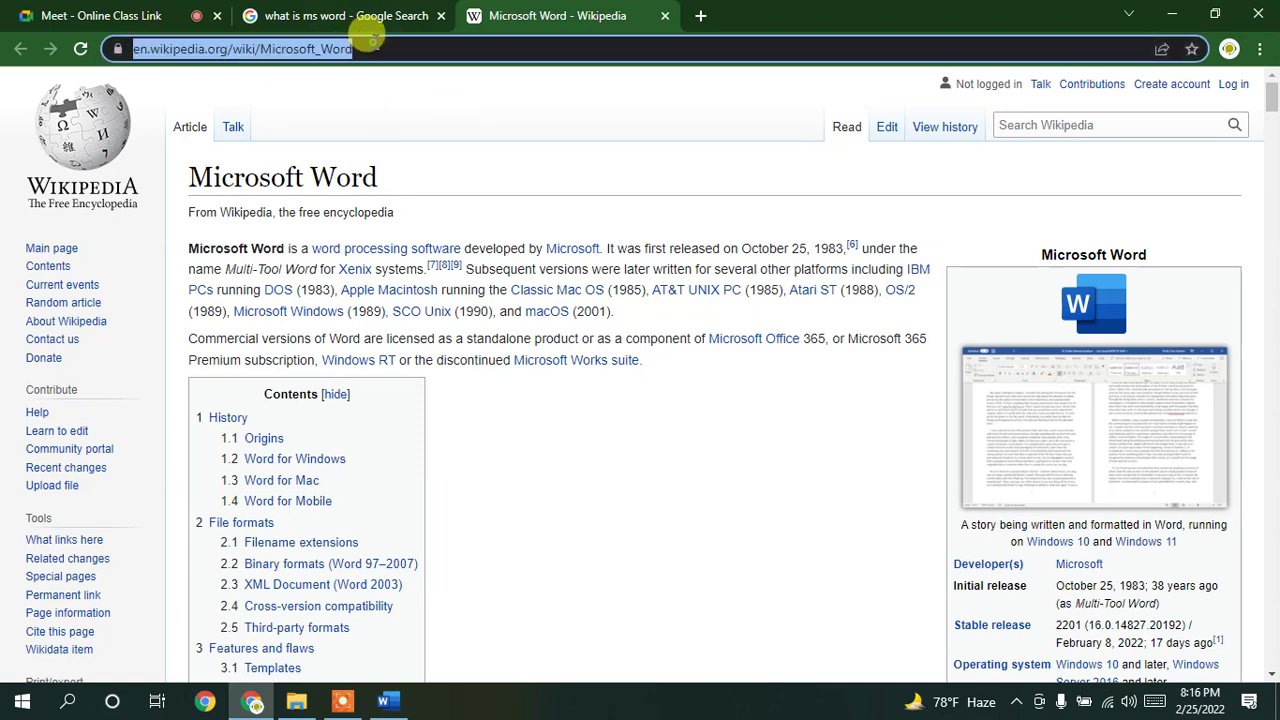
click(537, 40)
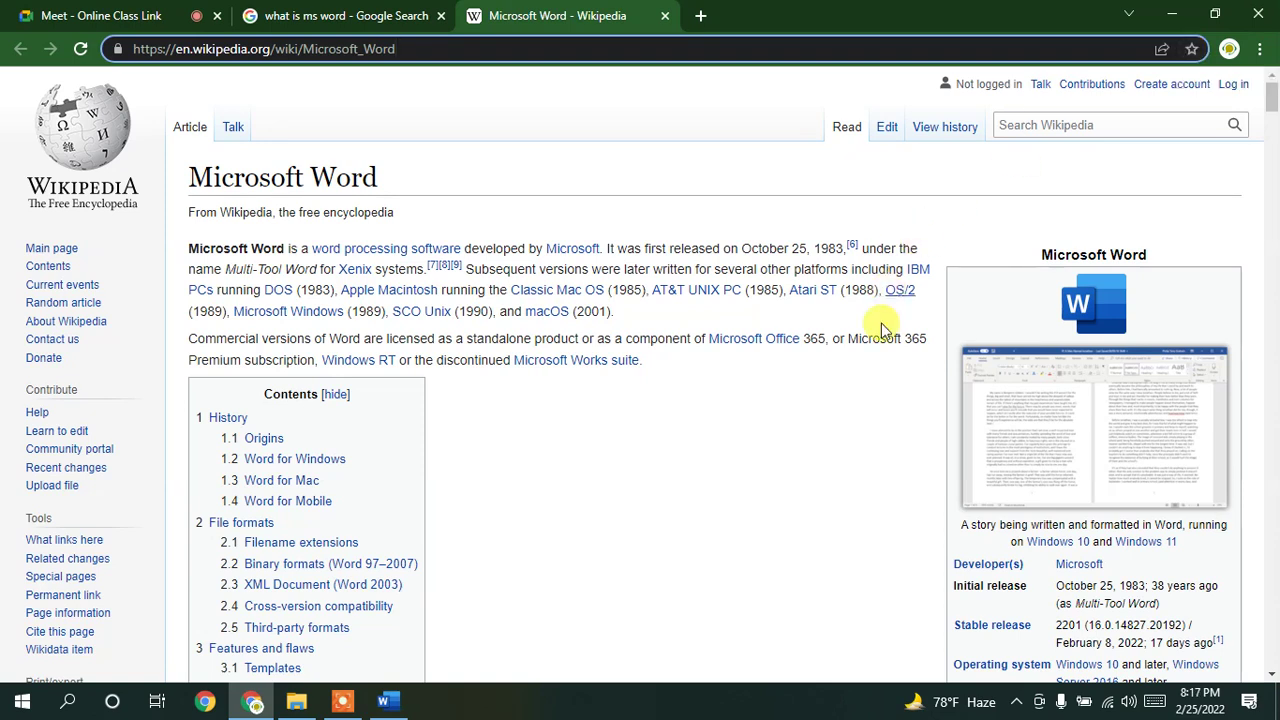
click(386, 701)
drag(733, 105, 751, 111)
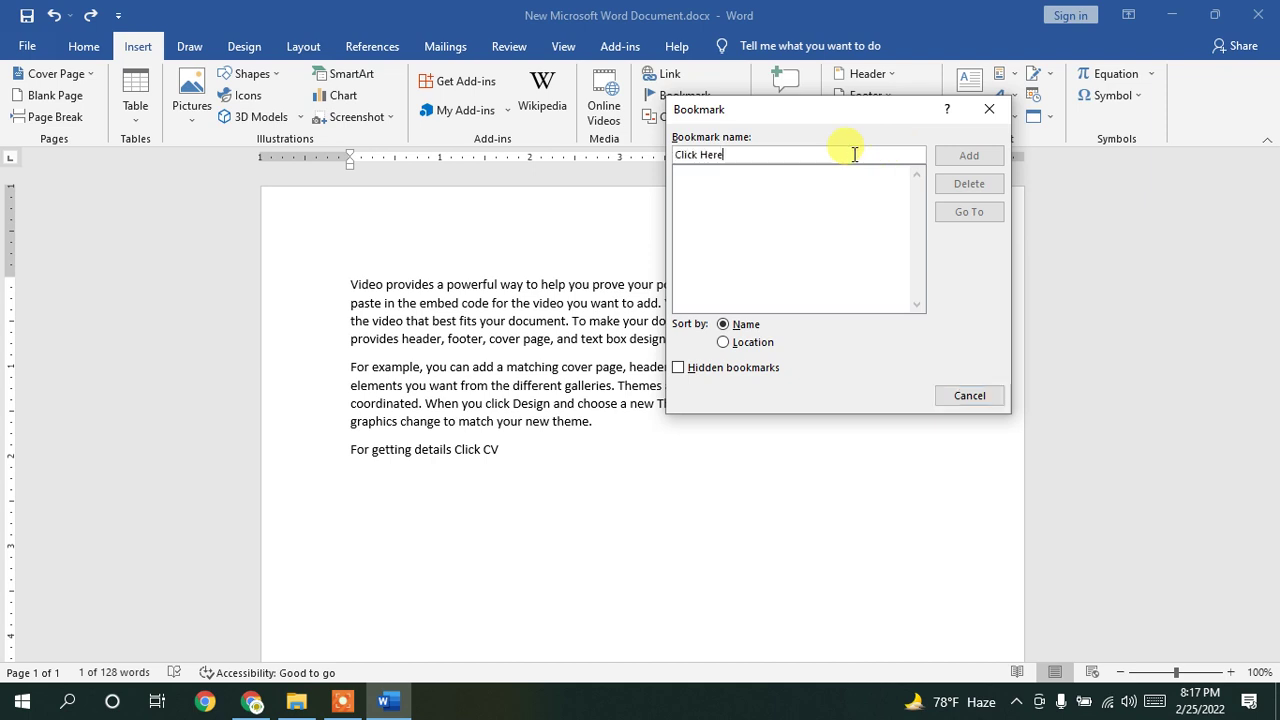
Step: Drop the invalid 'Click Here' bookmark name and cancel the Bookmark dialog
click(854, 154)
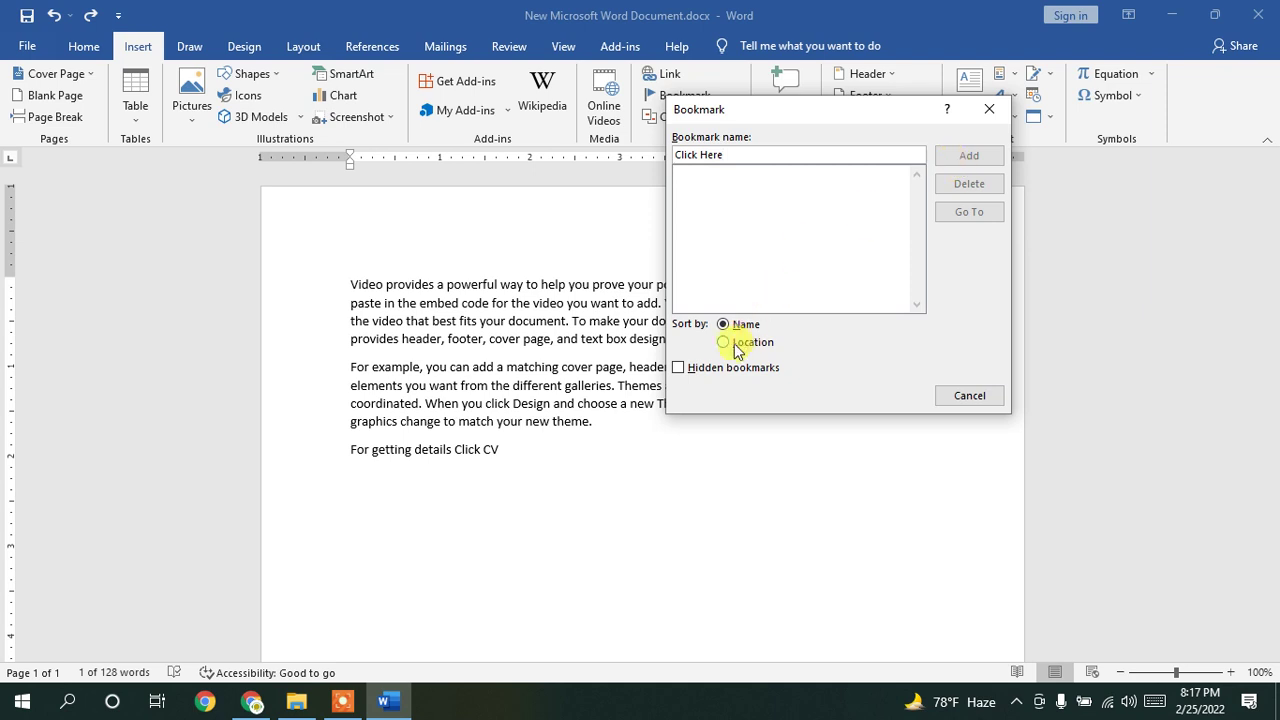
click(735, 324)
click(695, 370)
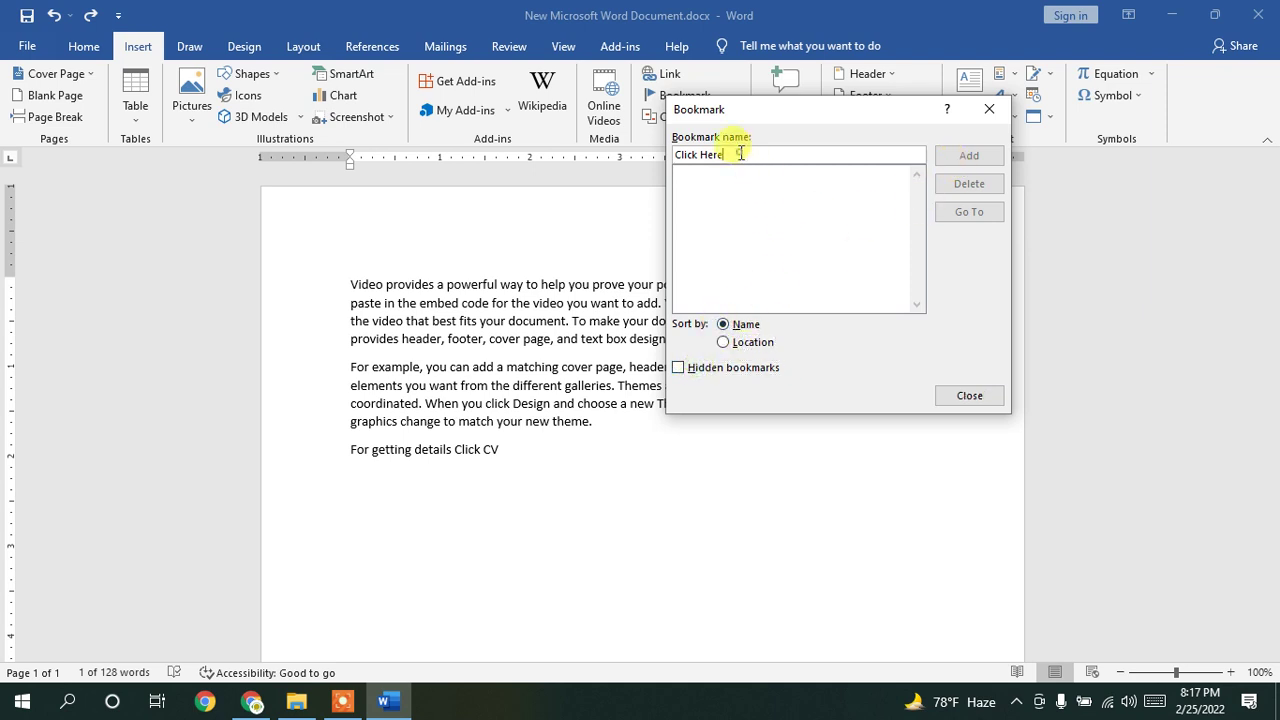
drag(763, 153, 664, 157)
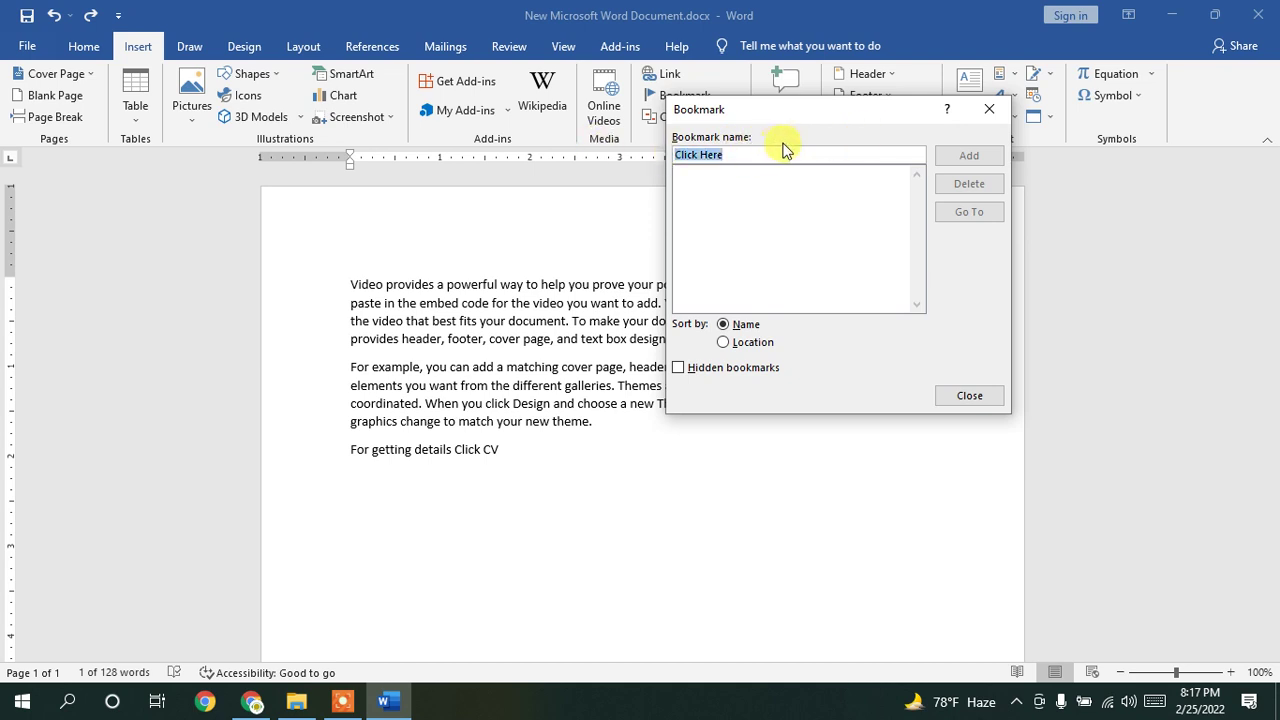
click(966, 157)
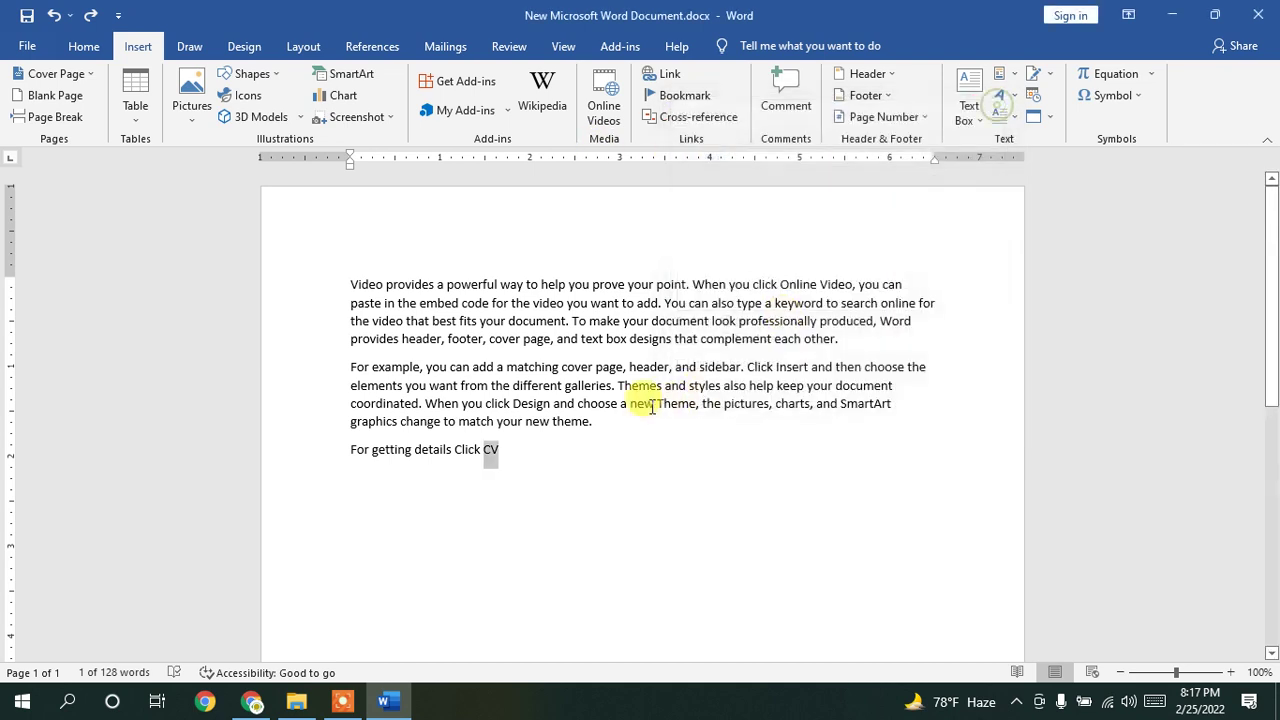
Step: Bookmark the end of the 'For getting details Click CV' line as 'Abcd'
click(501, 455)
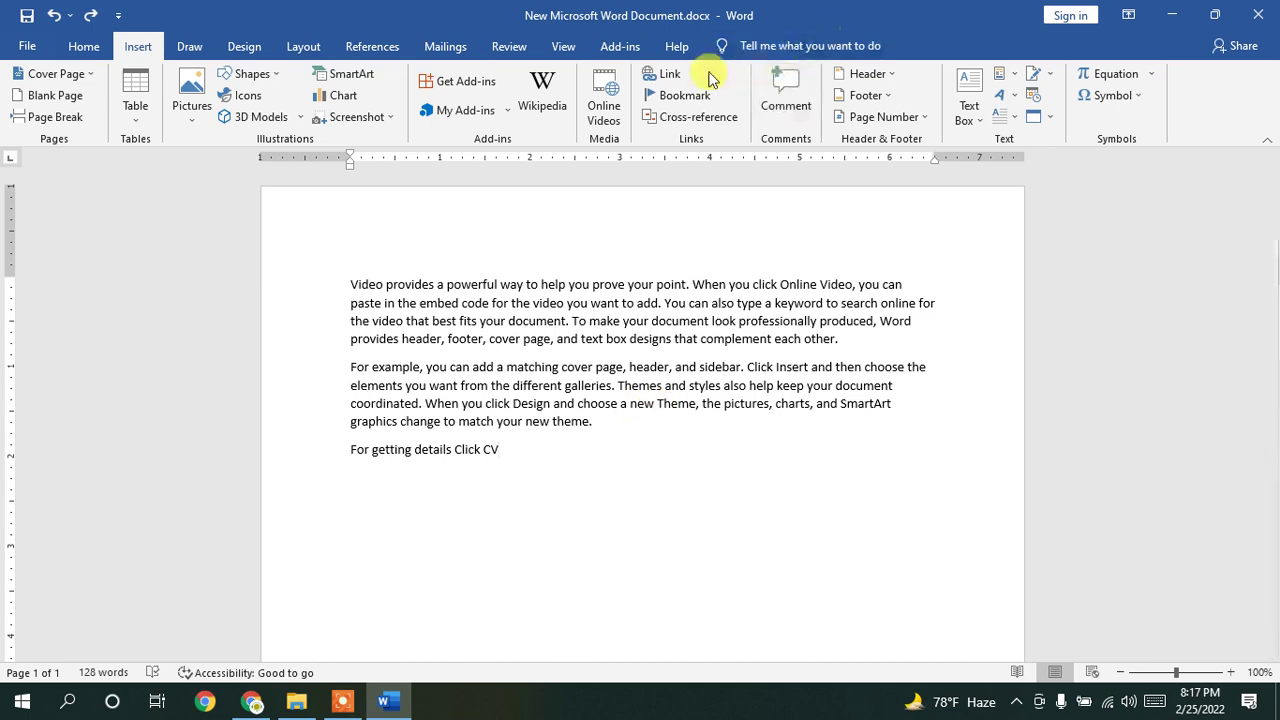
click(677, 96)
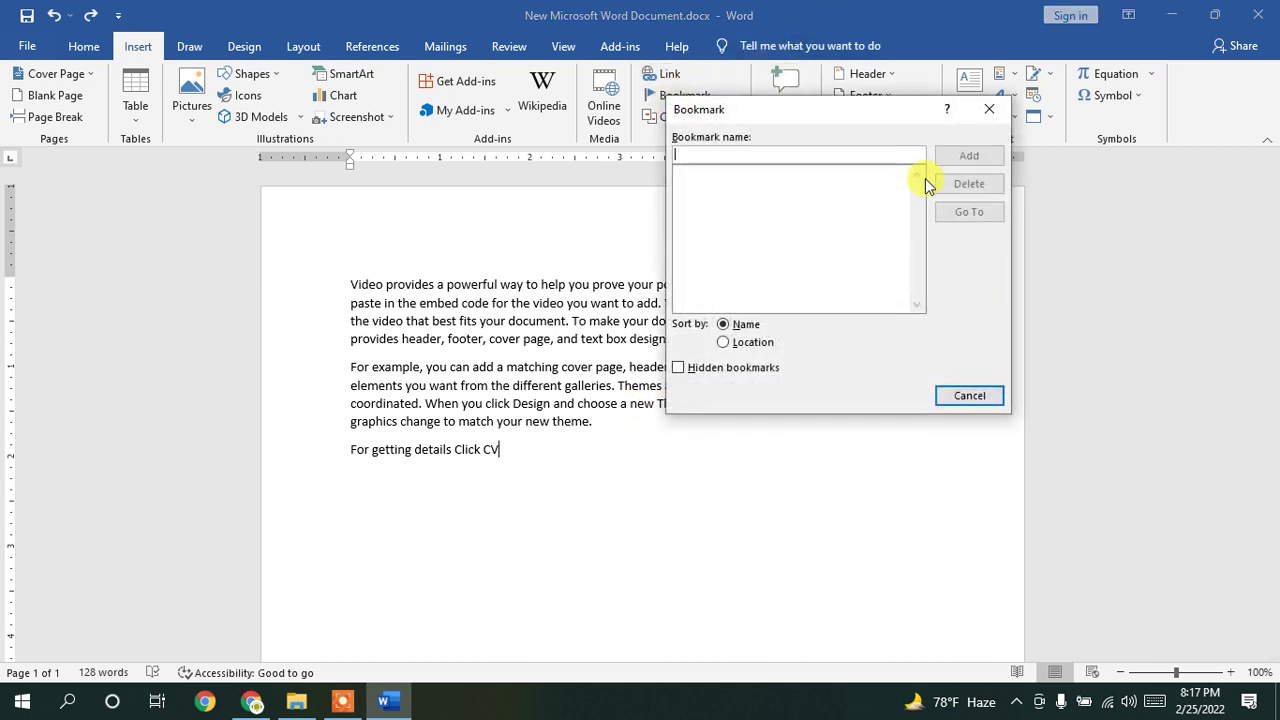
text(A)
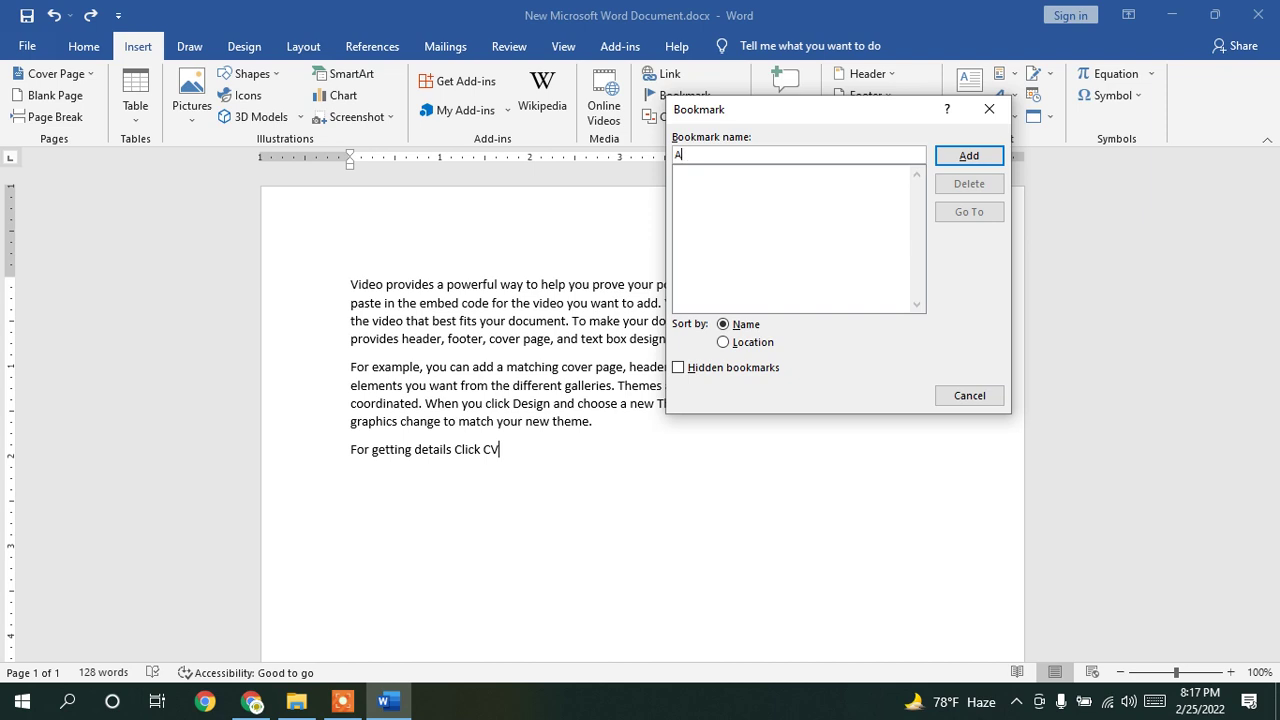
text(bcd)
click(969, 157)
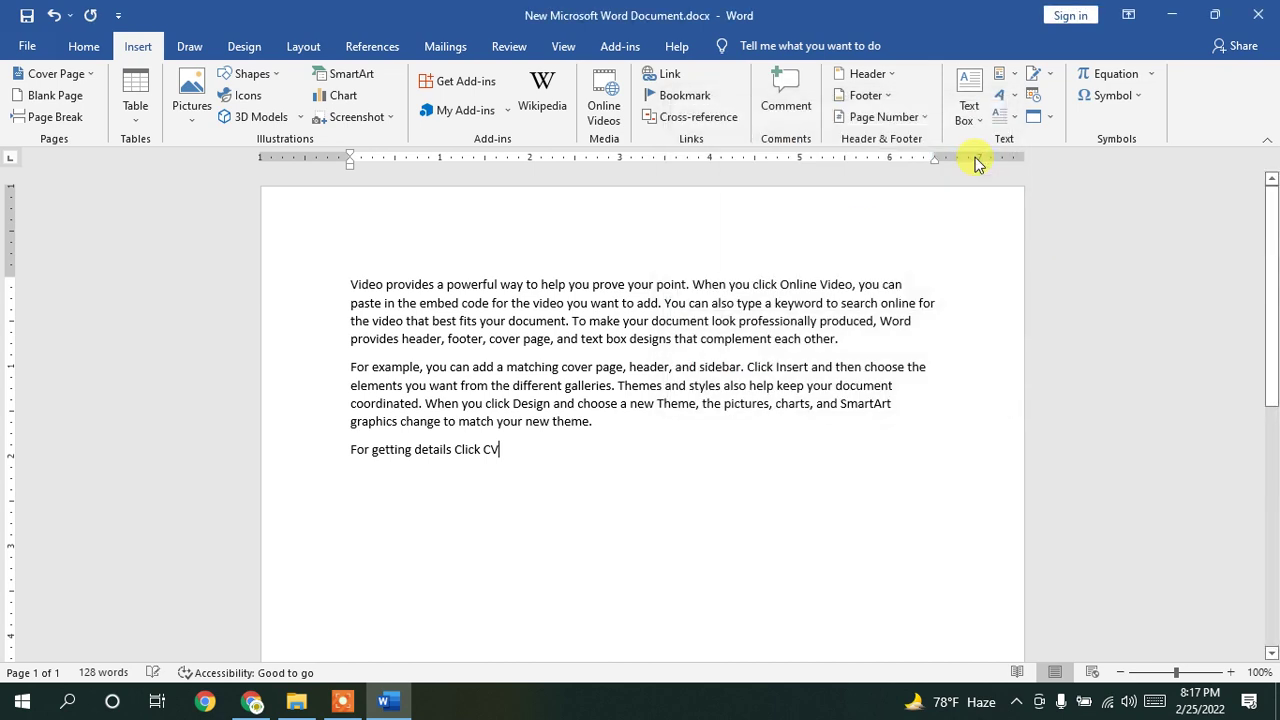
Step: Jump to the Abcd bookmark, then delete it
click(680, 96)
drag(795, 108, 845, 110)
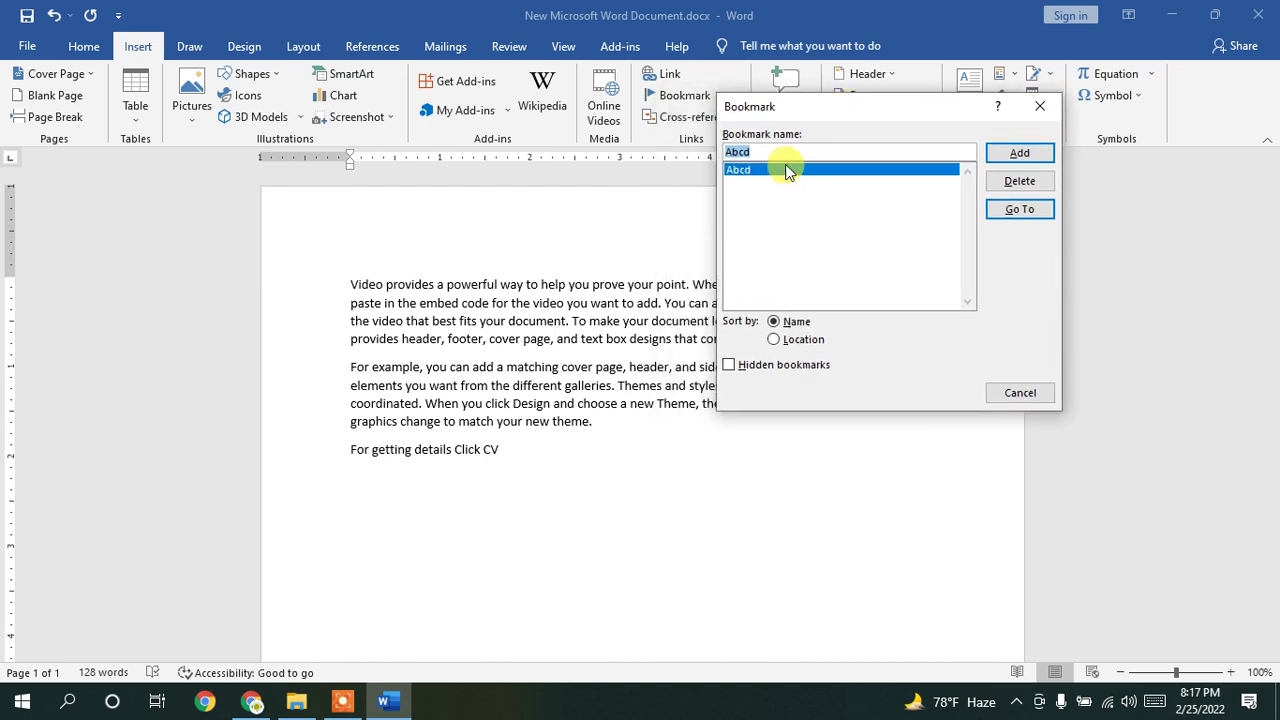
click(1043, 210)
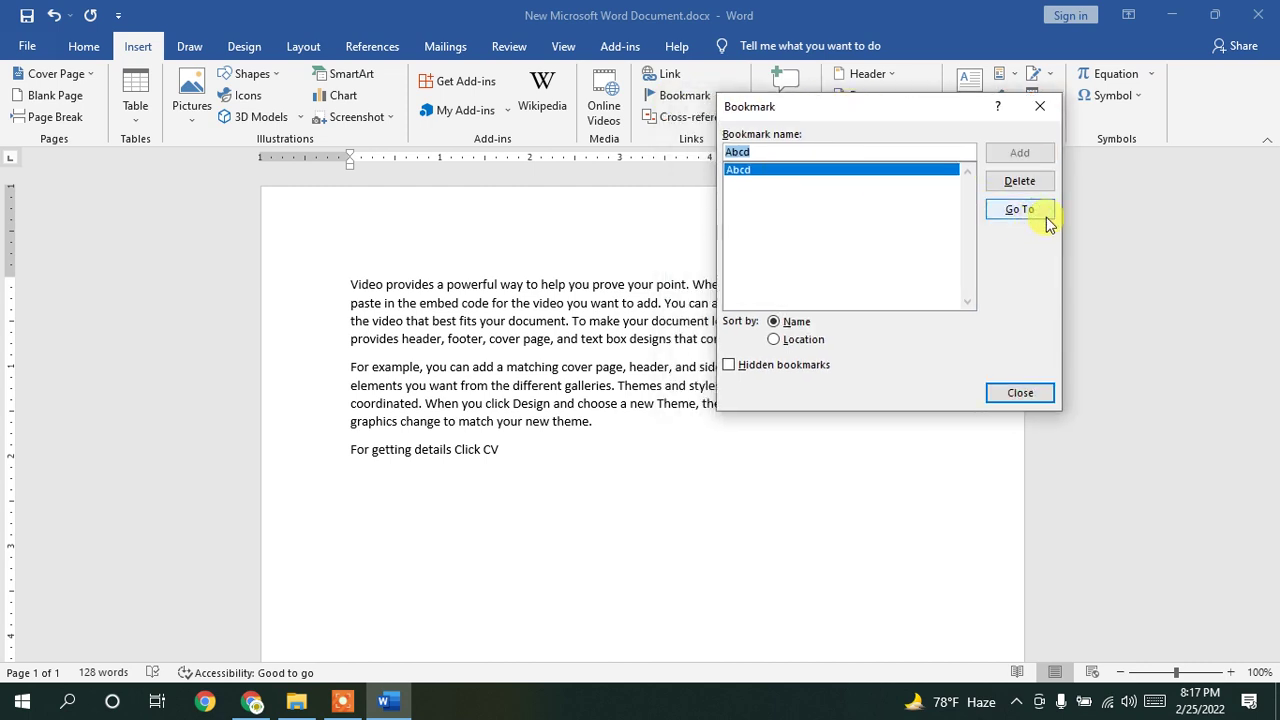
click(1039, 106)
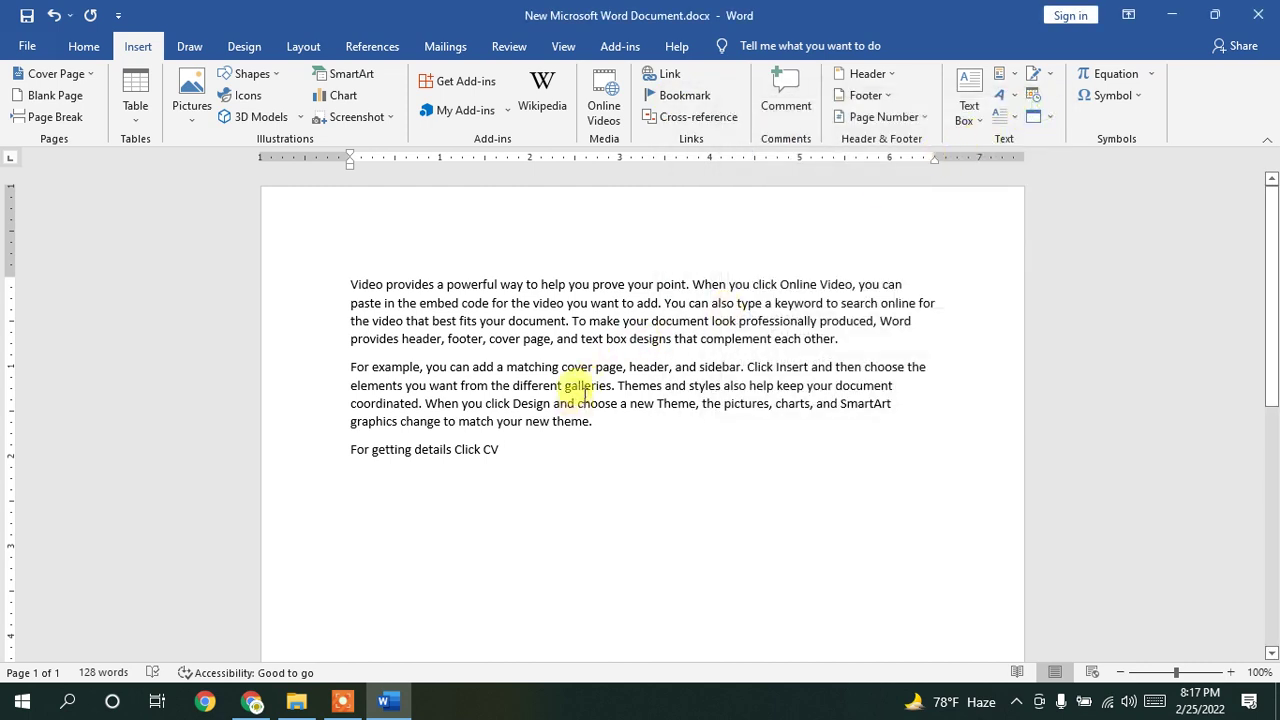
click(686, 100)
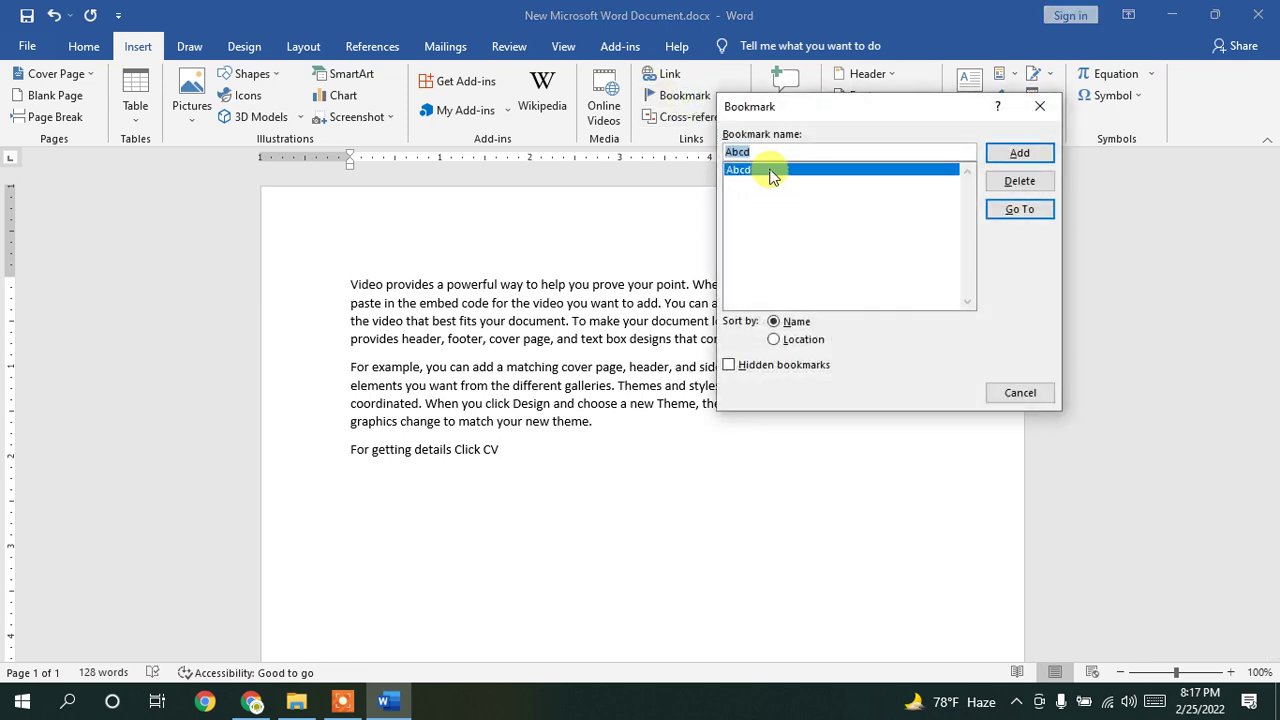
click(1020, 181)
Step: Add a 'footer' bookmark, jump to it, then delete it
drag(912, 110, 915, 234)
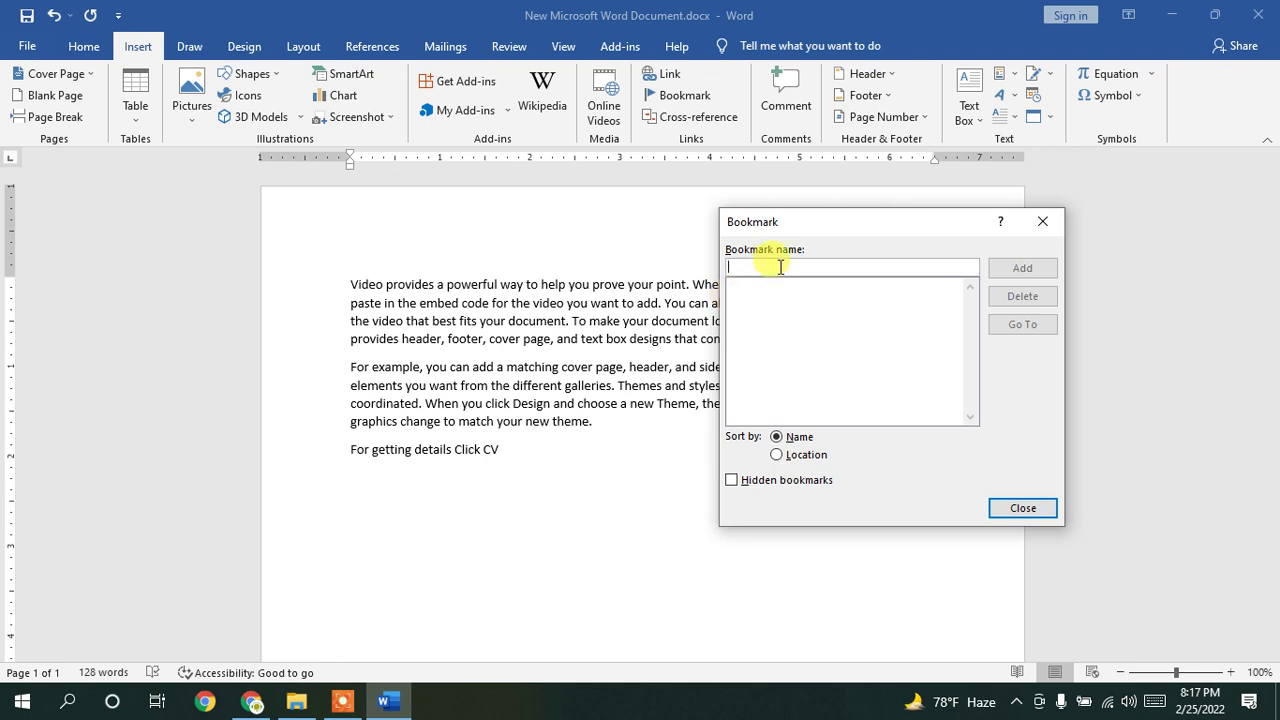
text(footer)
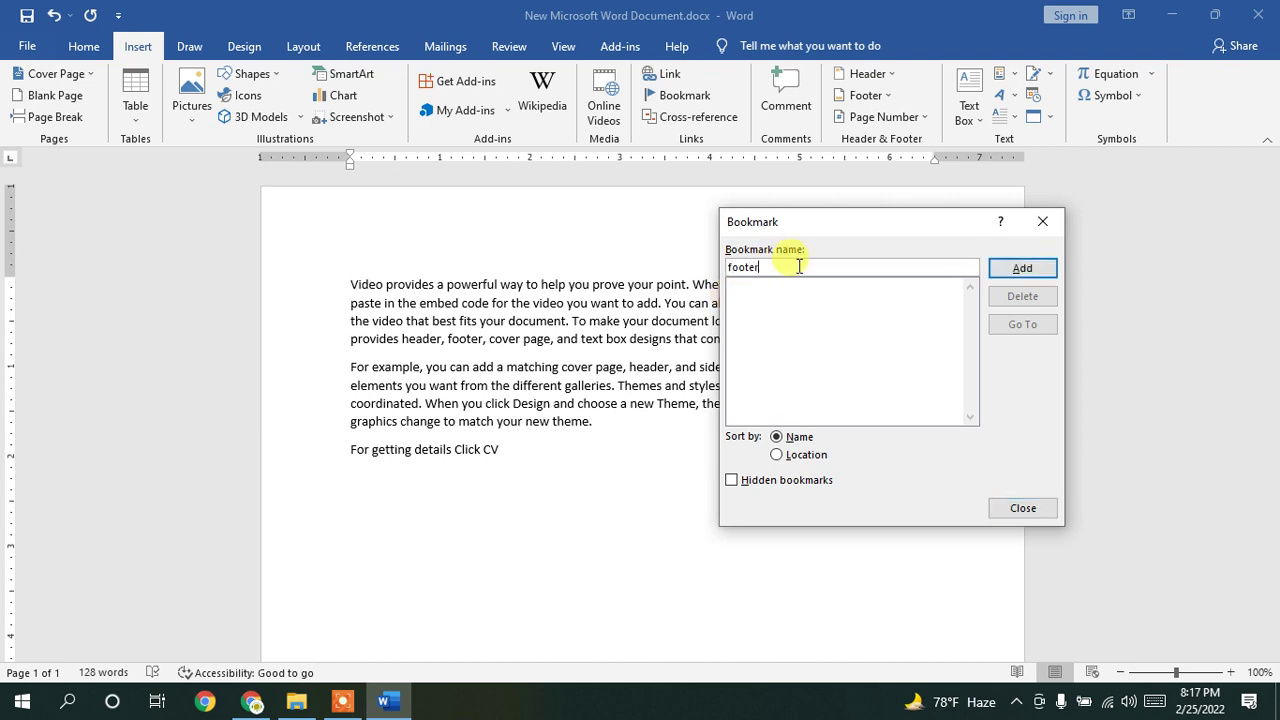
click(1021, 270)
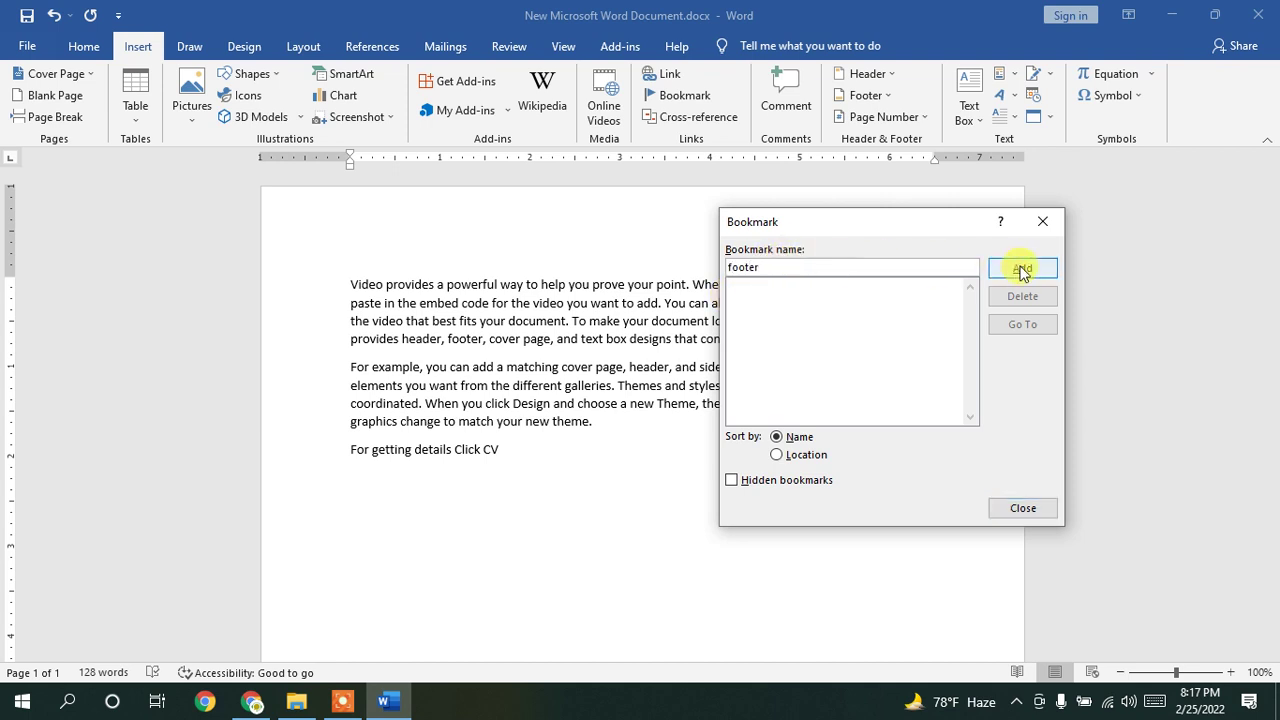
click(672, 100)
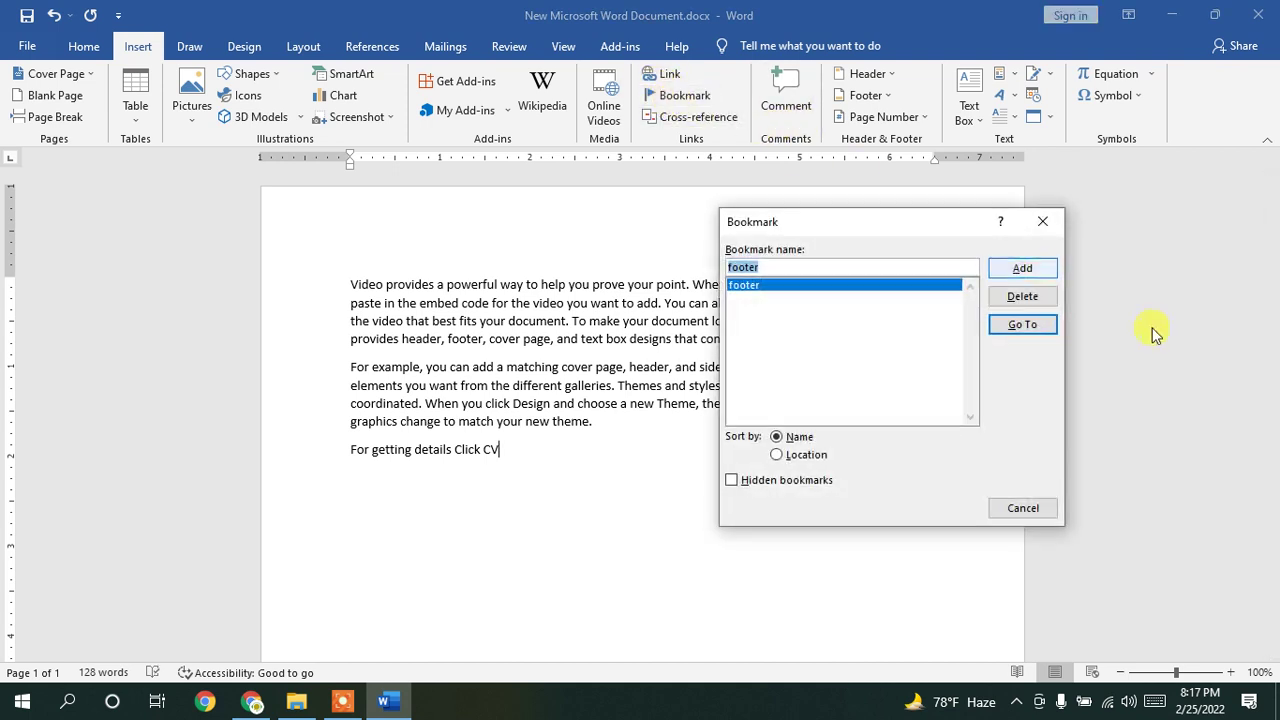
click(1030, 328)
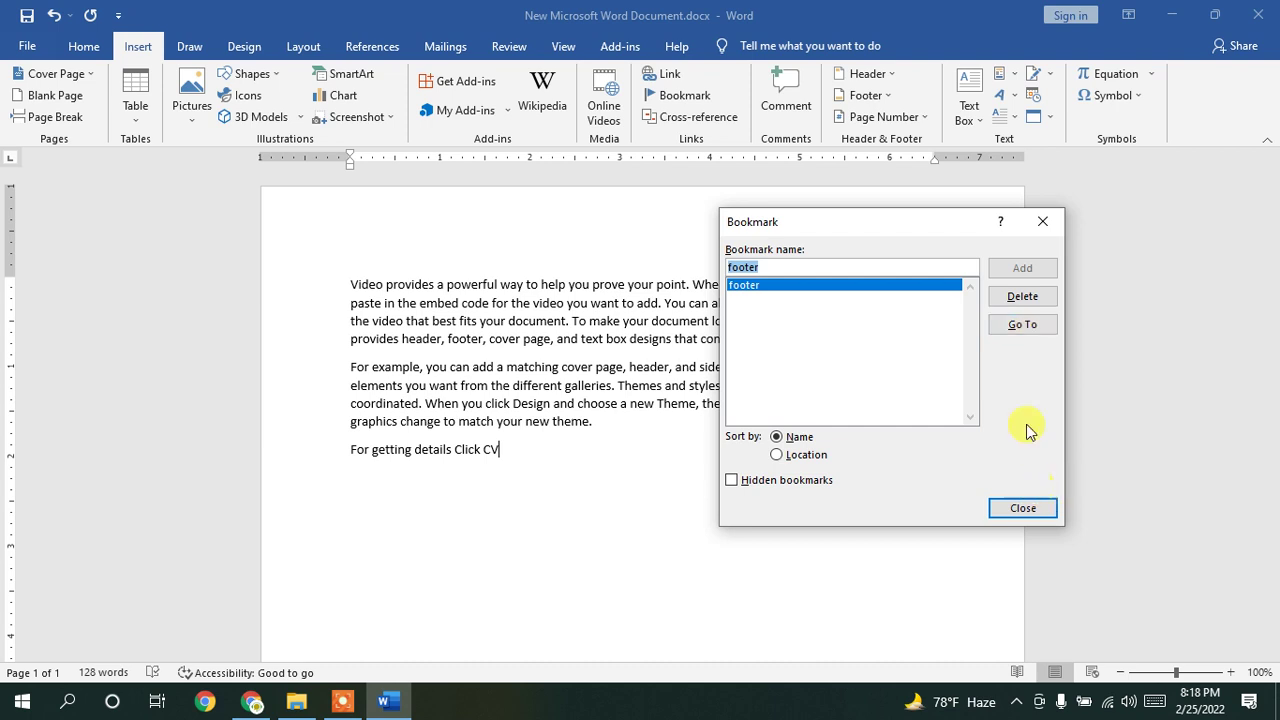
click(1005, 300)
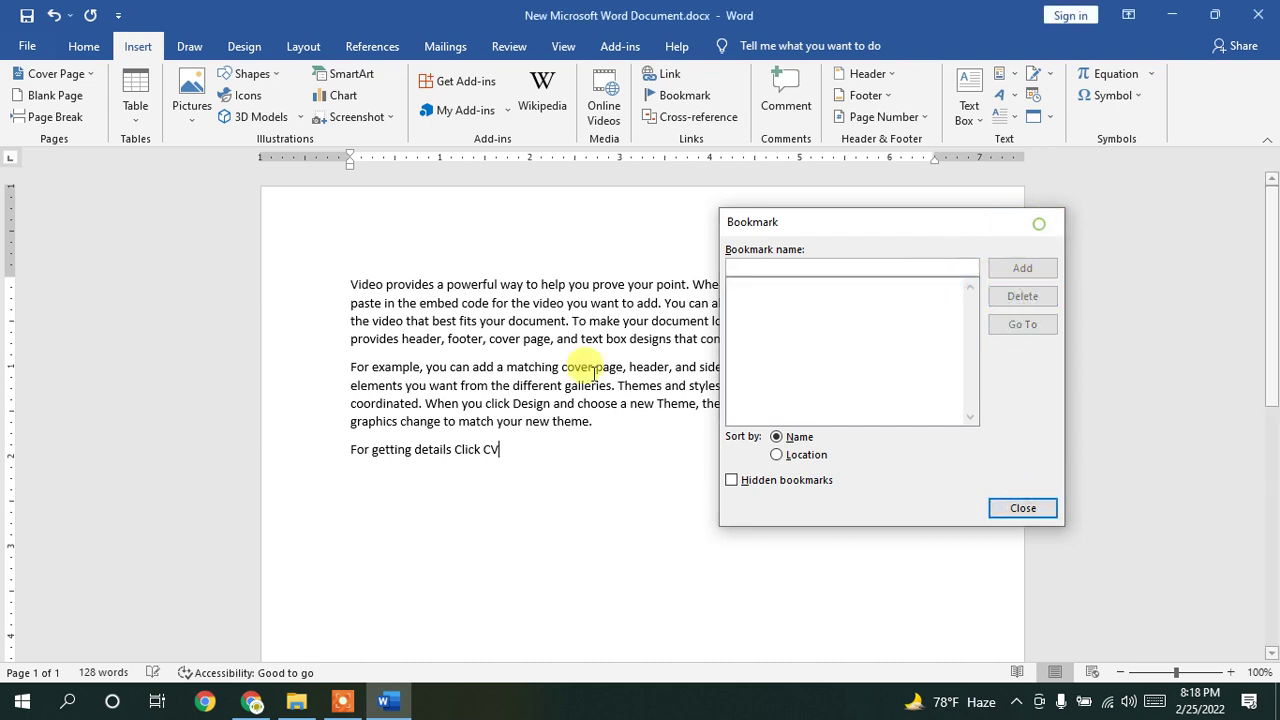
click(1042, 221)
Step: Bookmark the word 'footer' in the first paragraph under the name 'footer'
drag(447, 338, 485, 338)
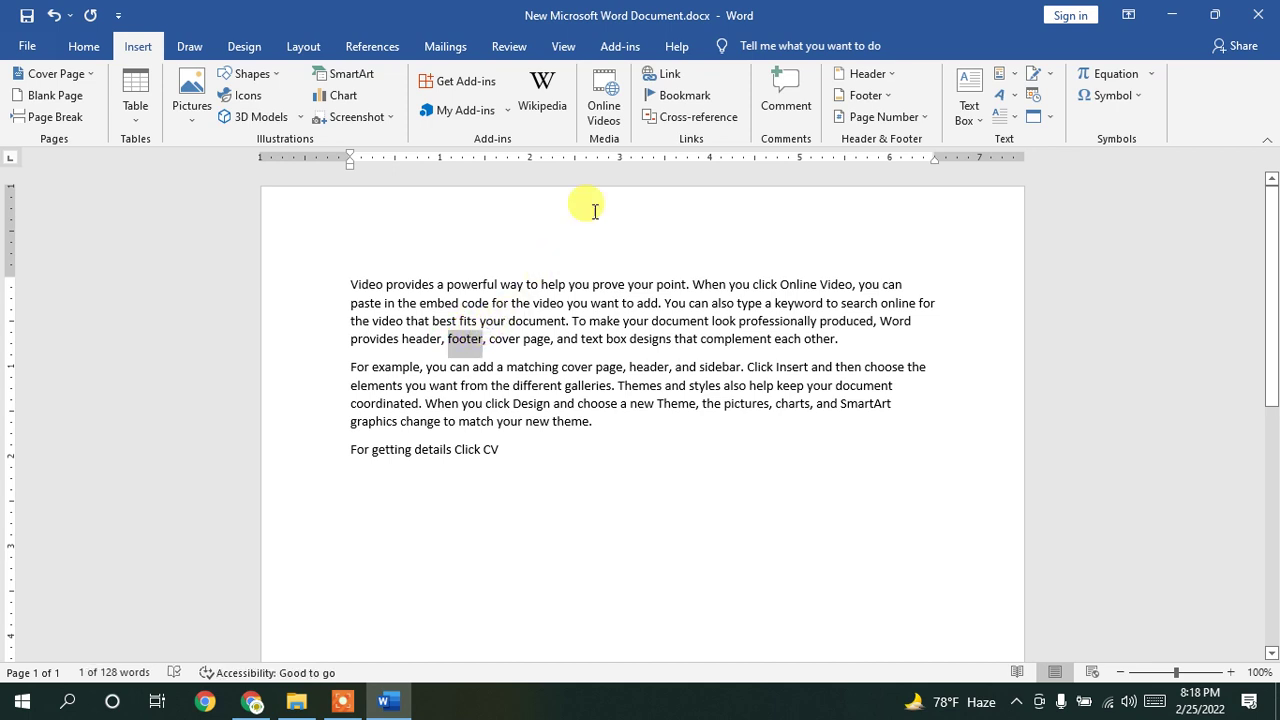
click(684, 95)
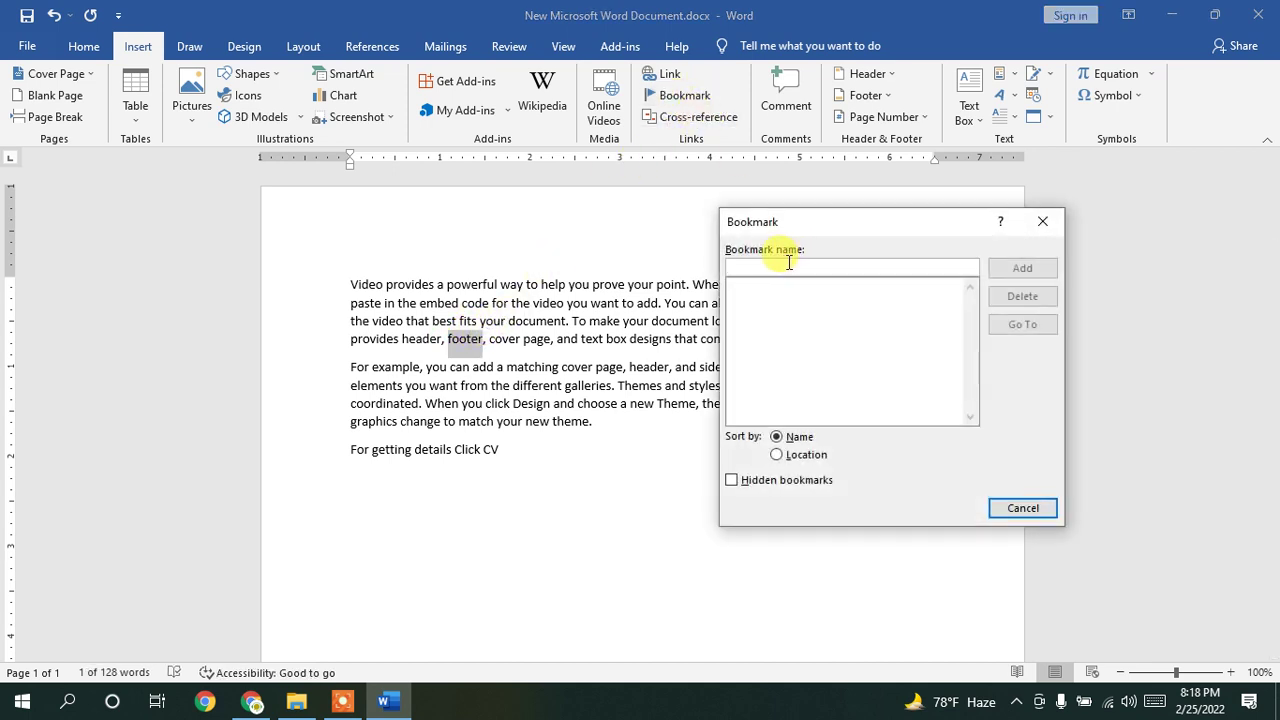
text(footer)
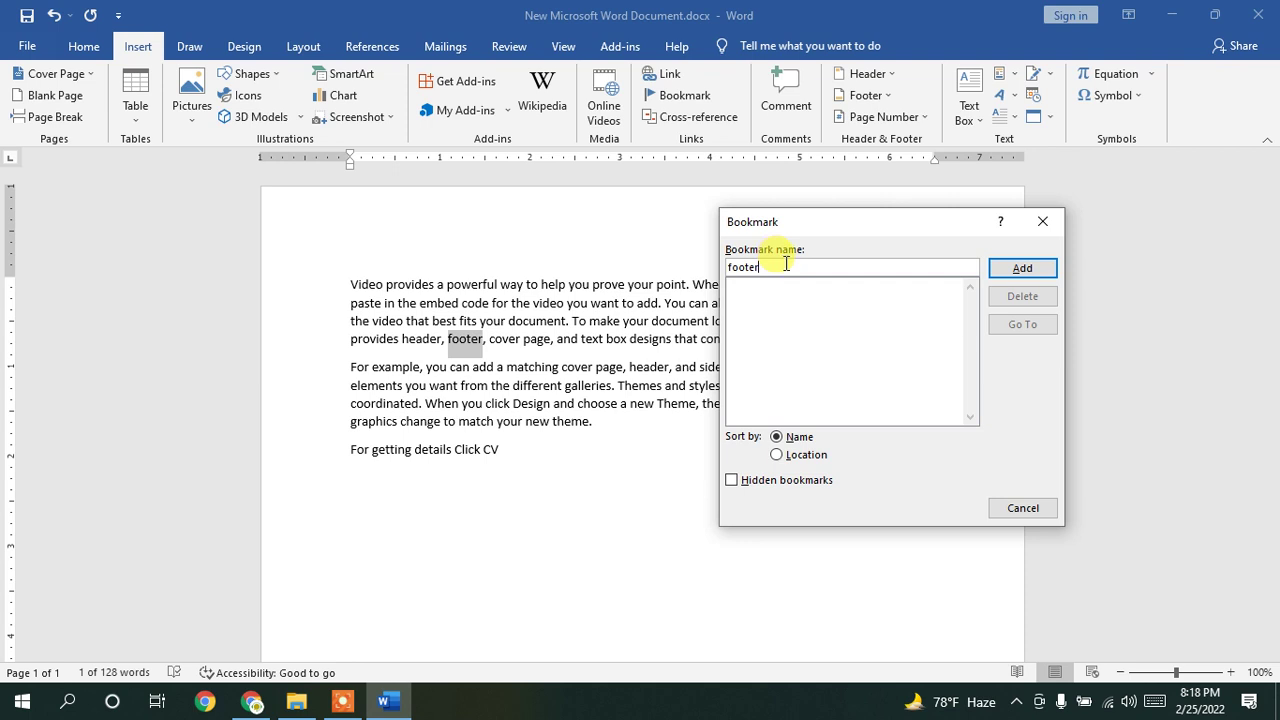
click(1022, 267)
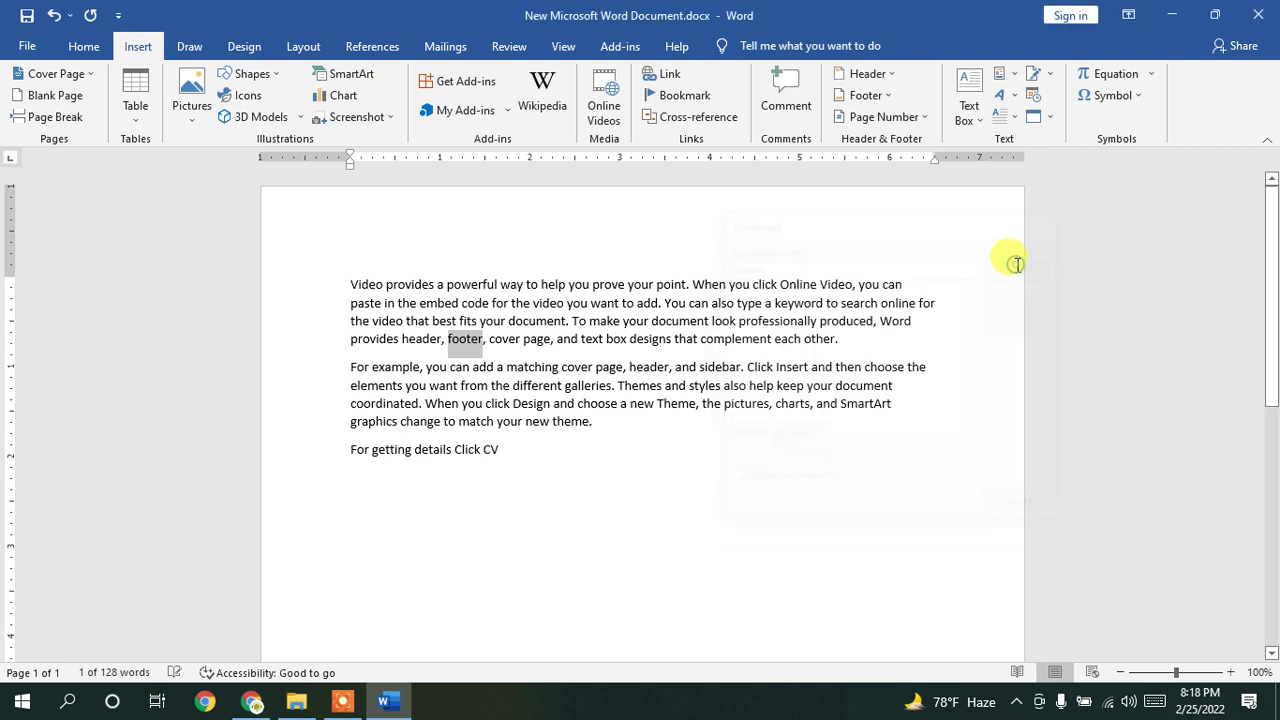
click(679, 100)
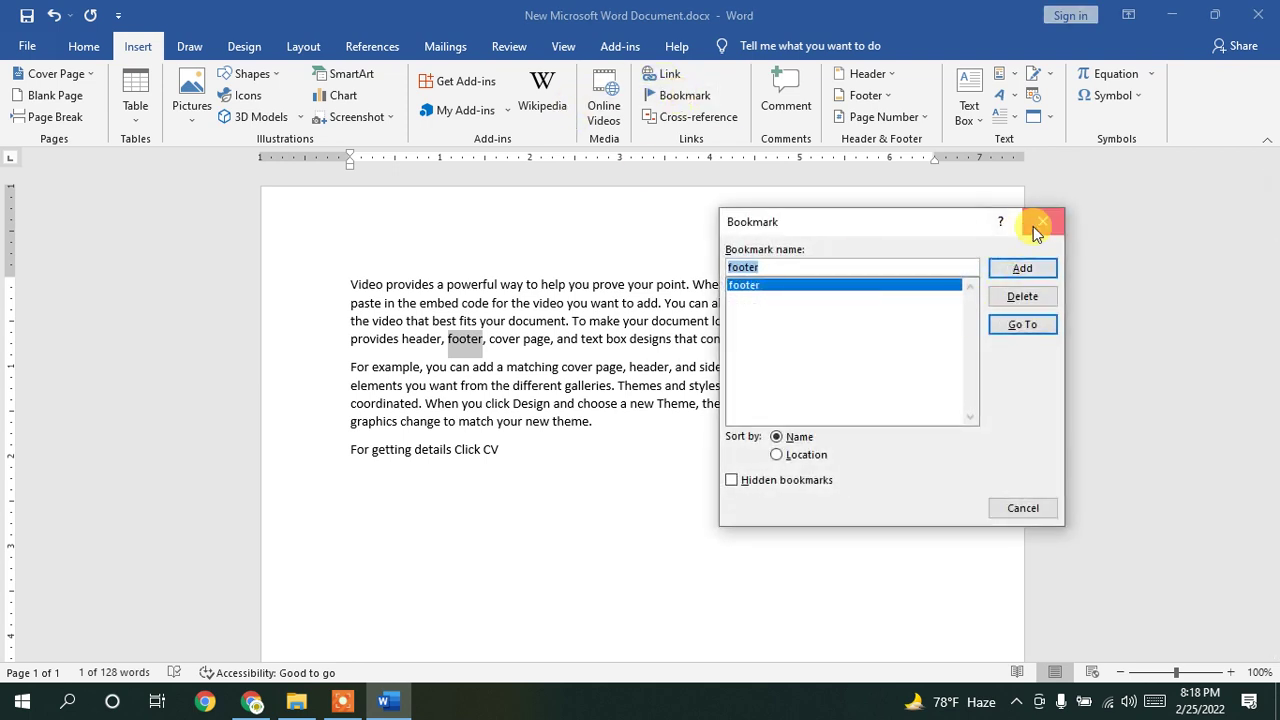
click(1031, 220)
Step: Test Go To on the footer bookmark, then delete it and clear the selection
click(639, 270)
click(680, 95)
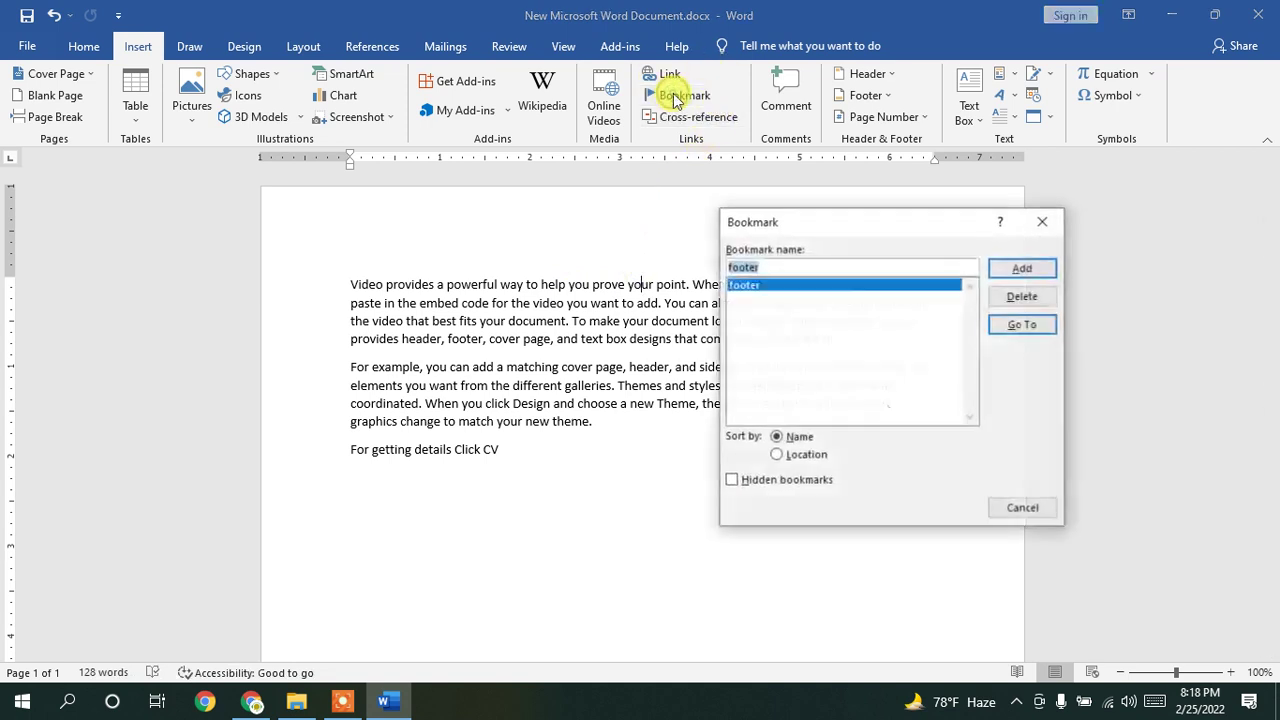
click(1025, 326)
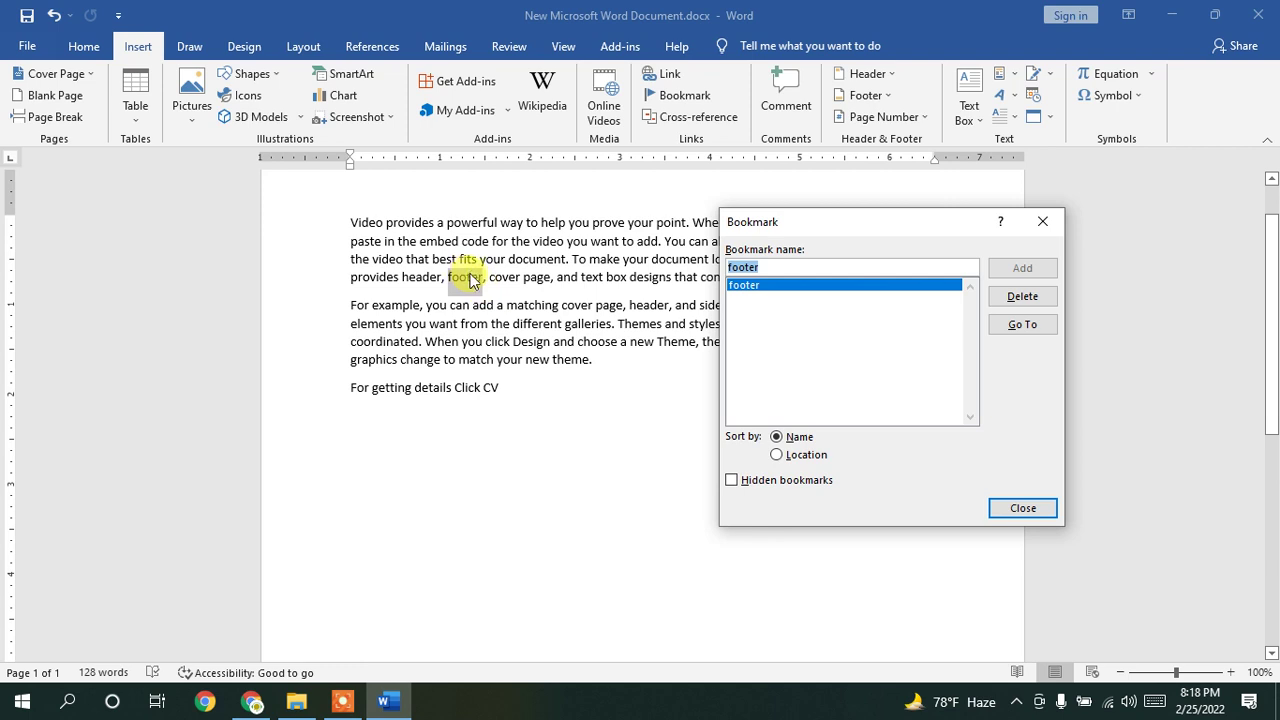
click(1023, 508)
click(668, 95)
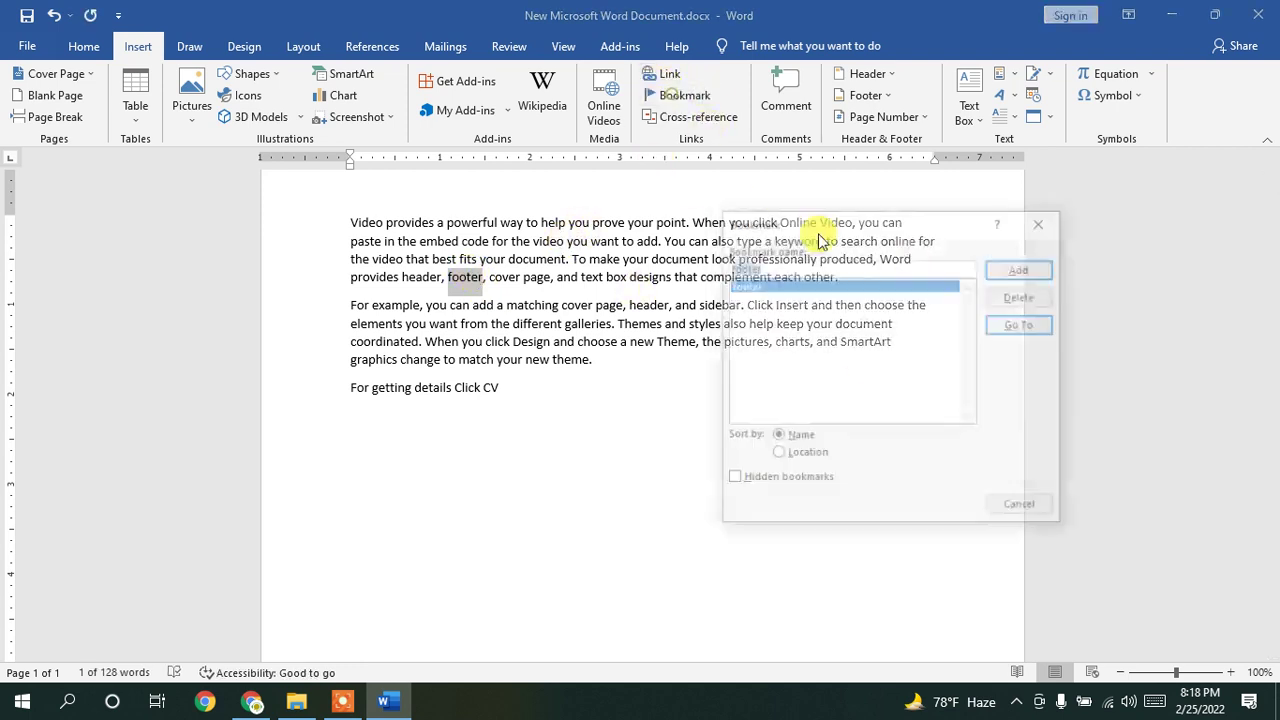
click(1023, 297)
click(1042, 221)
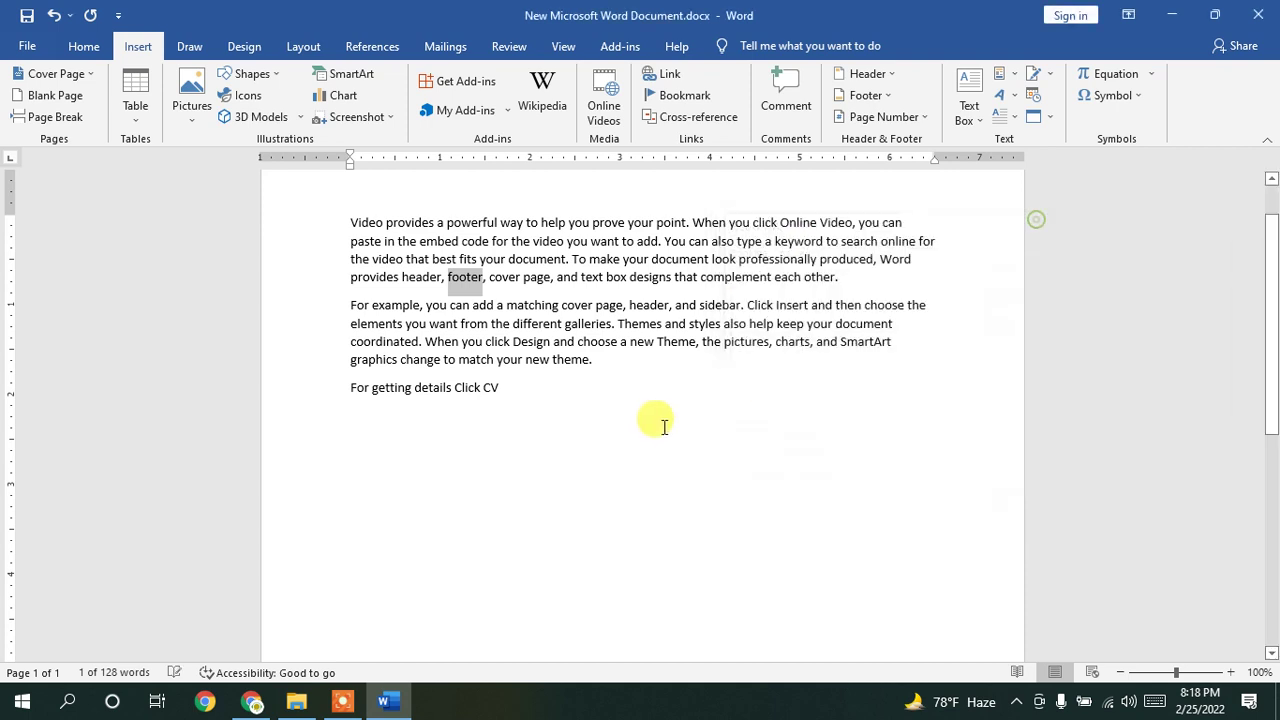
click(662, 424)
scroll(594, 432, up, 1)
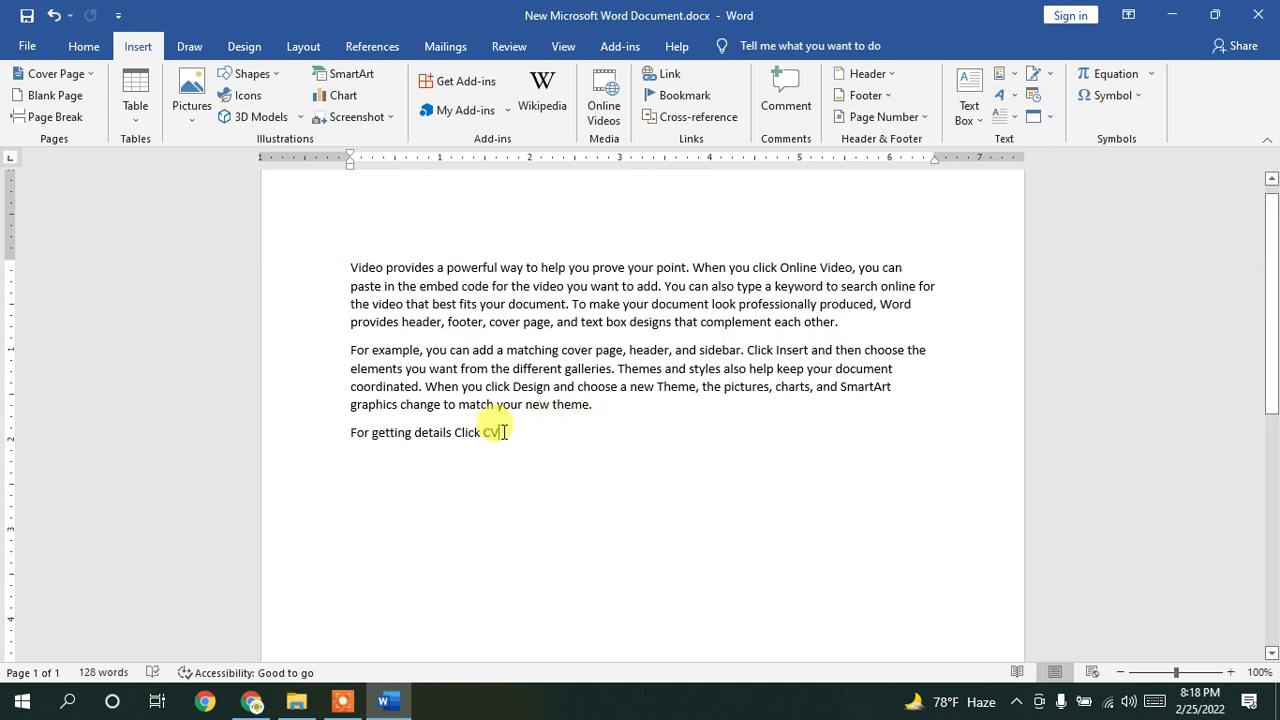
Step: Try pasting the selected last line as a bookmark name, then cancel
drag(512, 435, 352, 432)
key(ctrl+c)
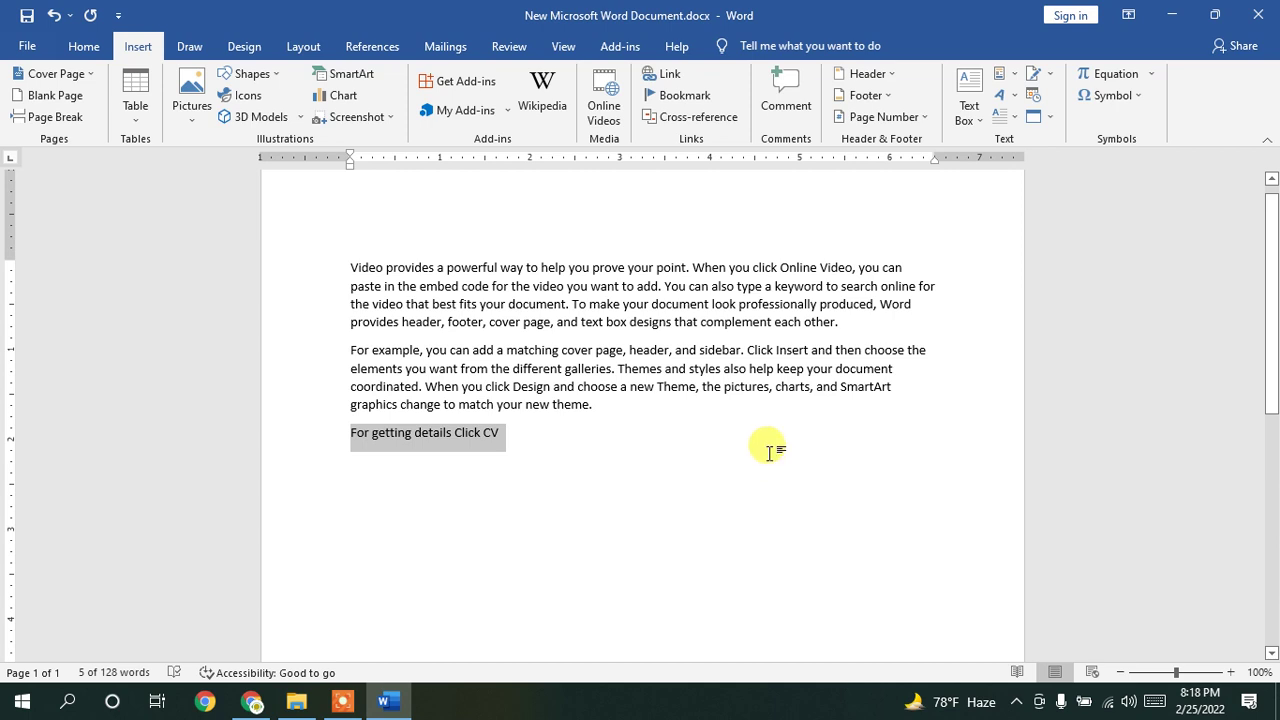
click(685, 95)
key(ctrl+v)
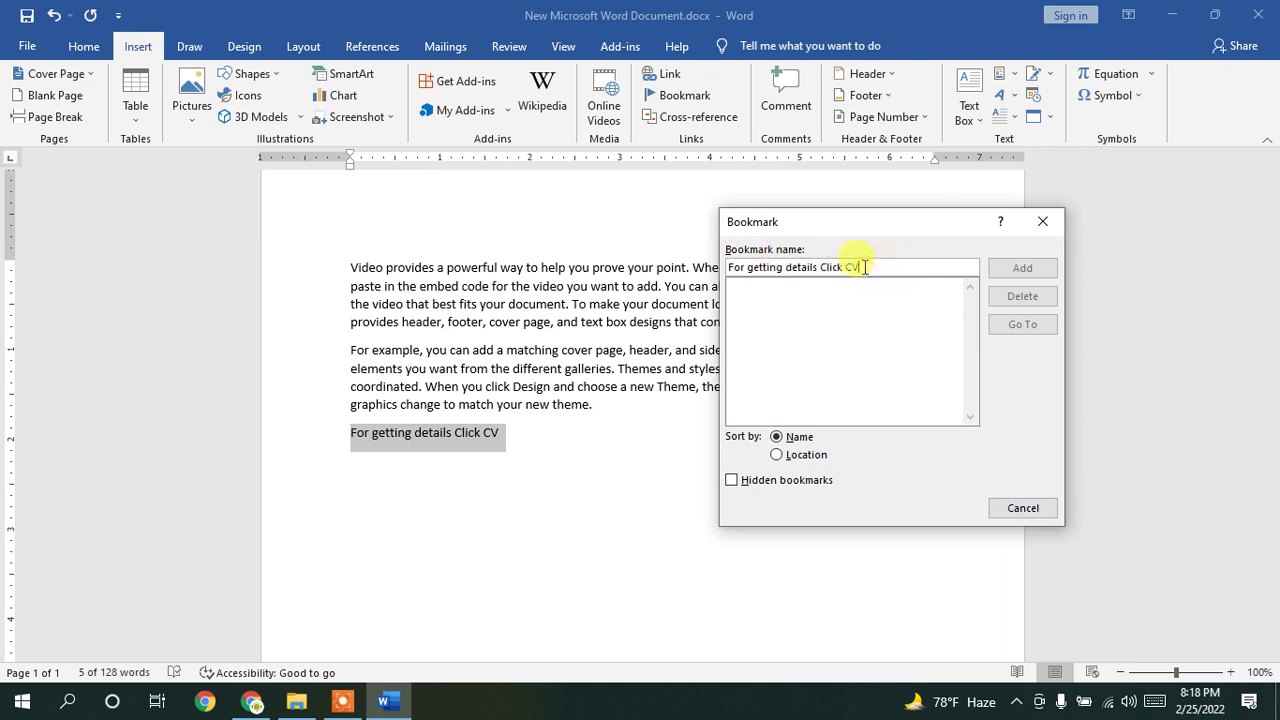
click(1042, 222)
Step: Bookmark the word CV under the name 'CV'
click(602, 461)
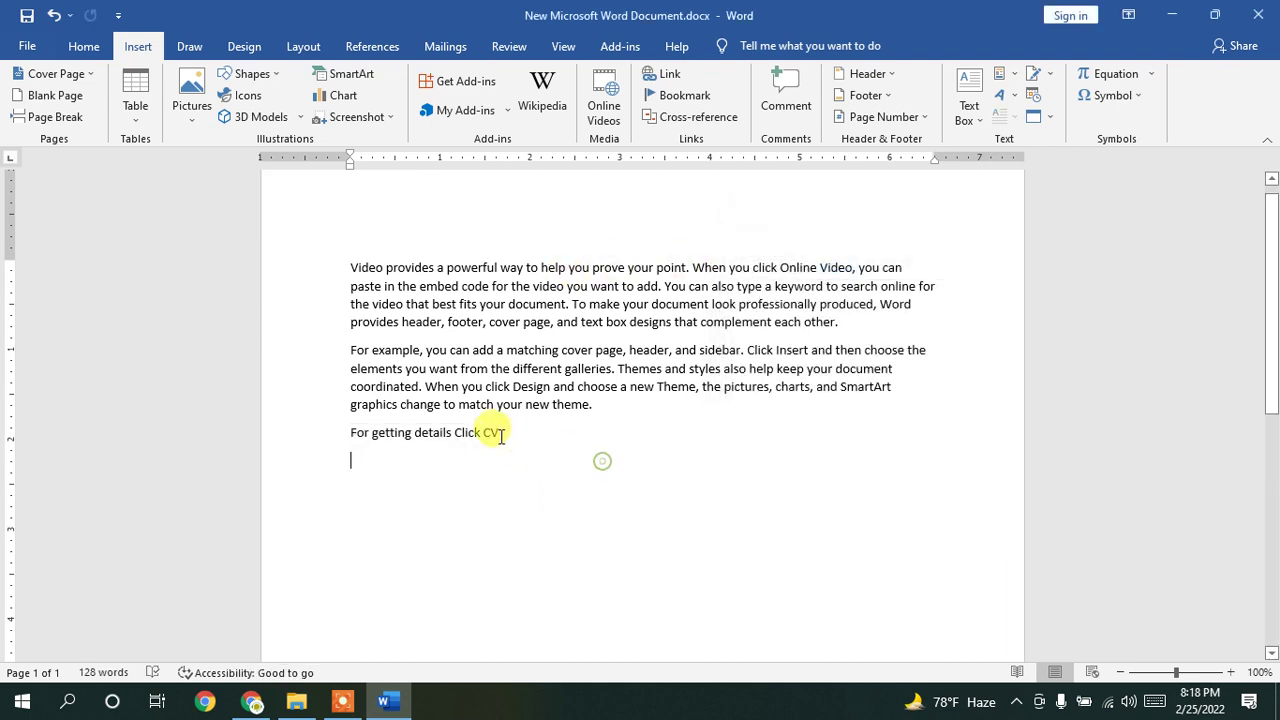
click(685, 95)
text(CV)
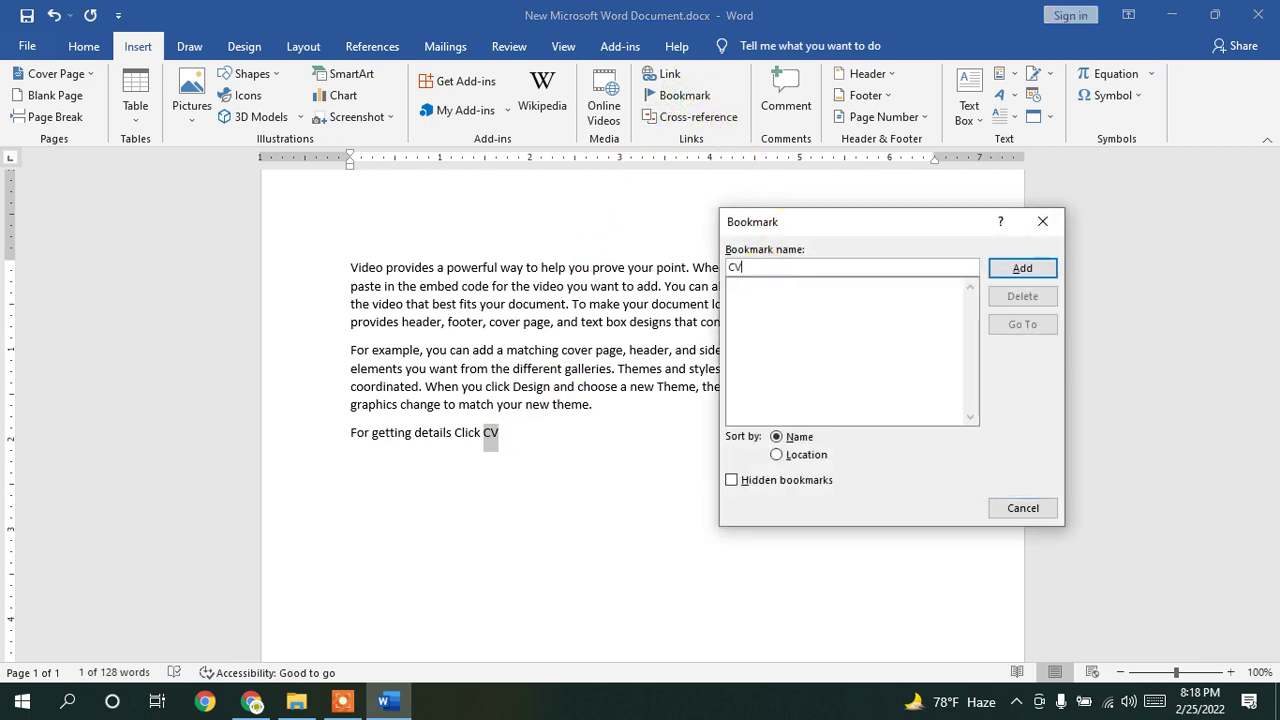
click(1020, 268)
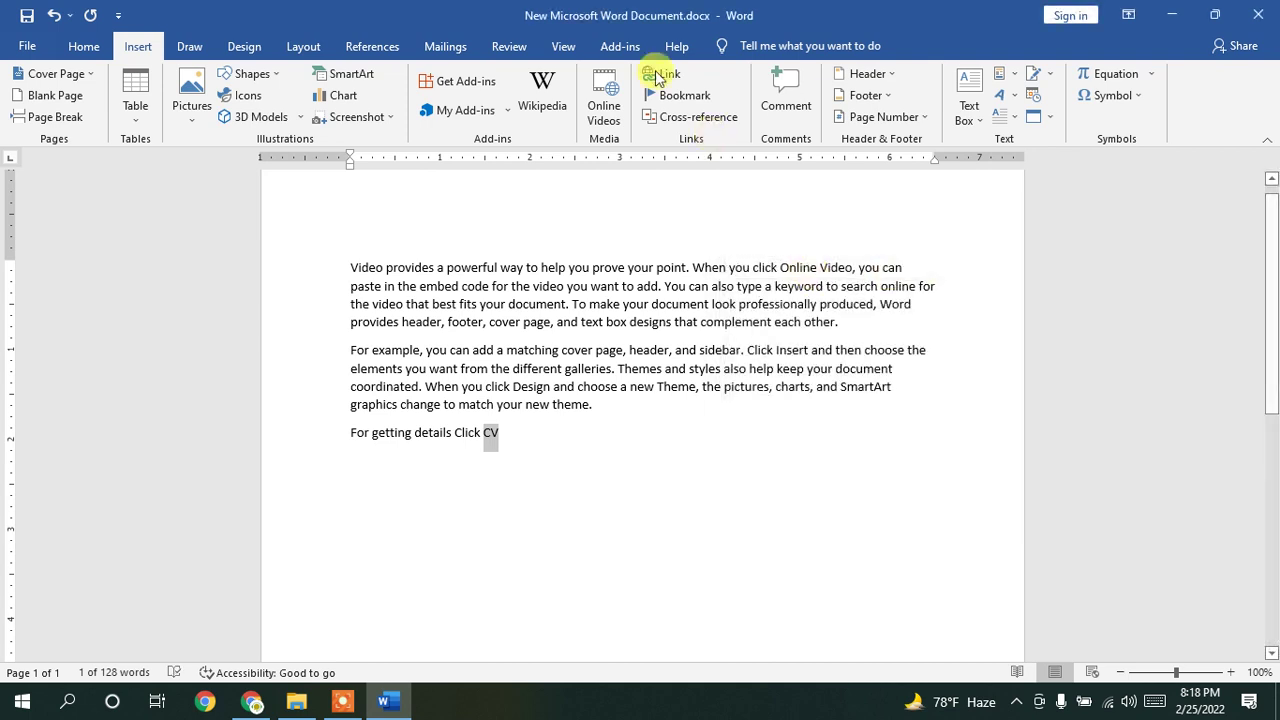
Step: Add a trial 'theme' bookmark, jump to CV, then delete theme
click(684, 95)
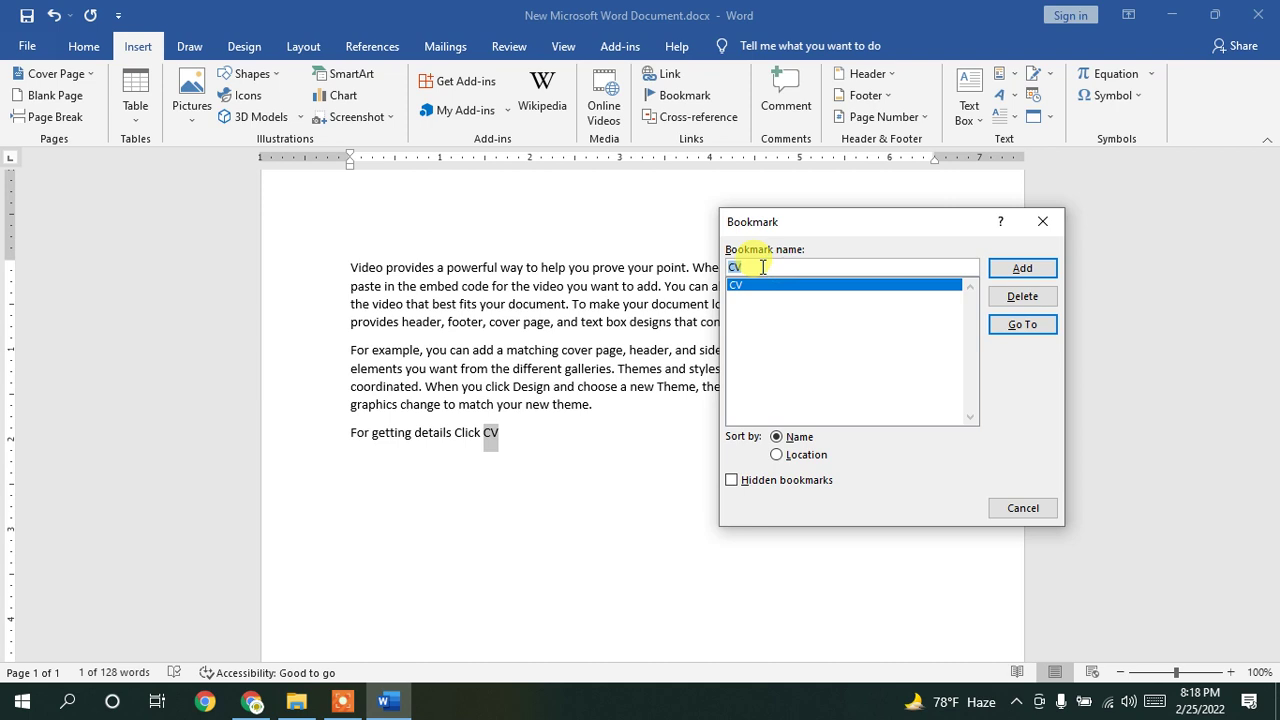
text(theme)
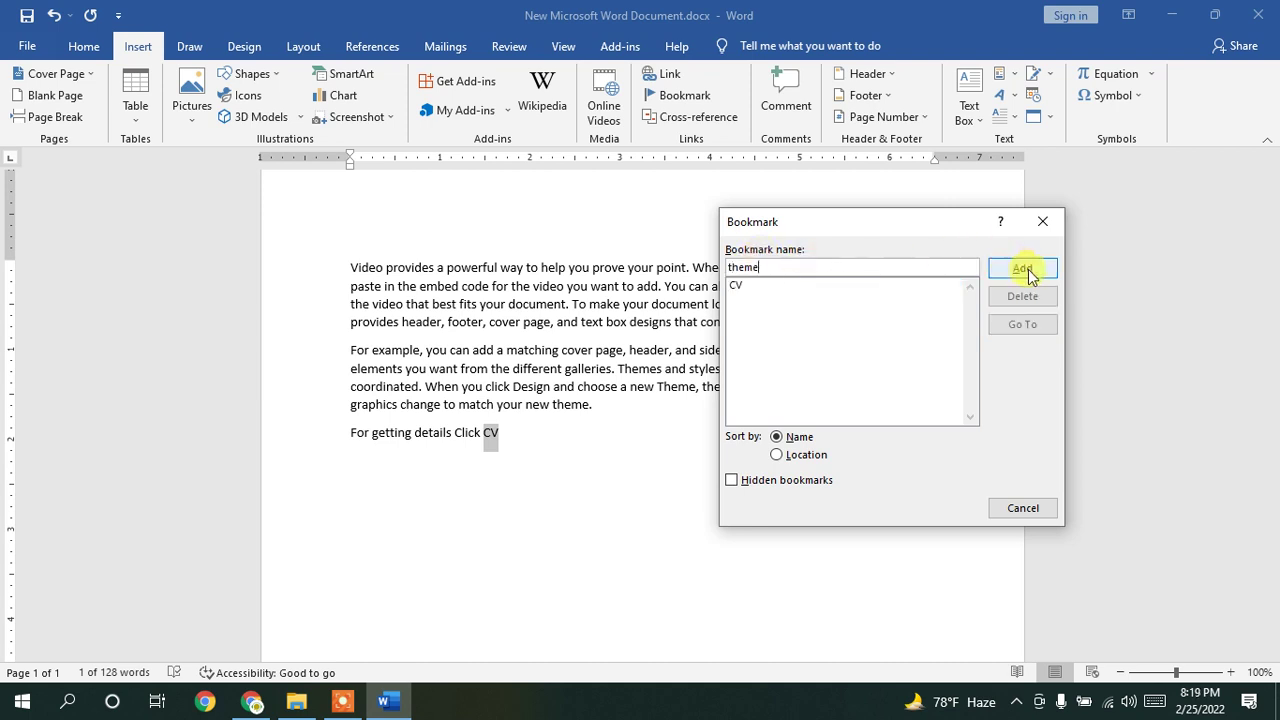
click(1022, 268)
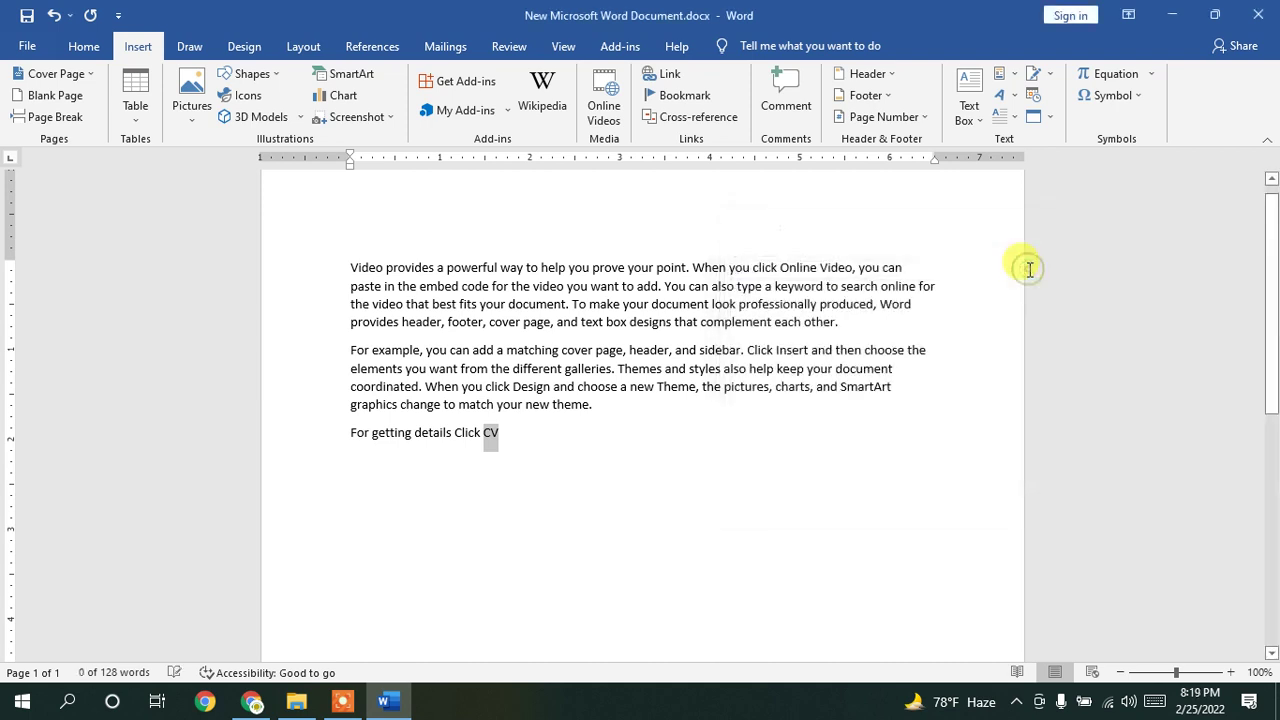
click(680, 95)
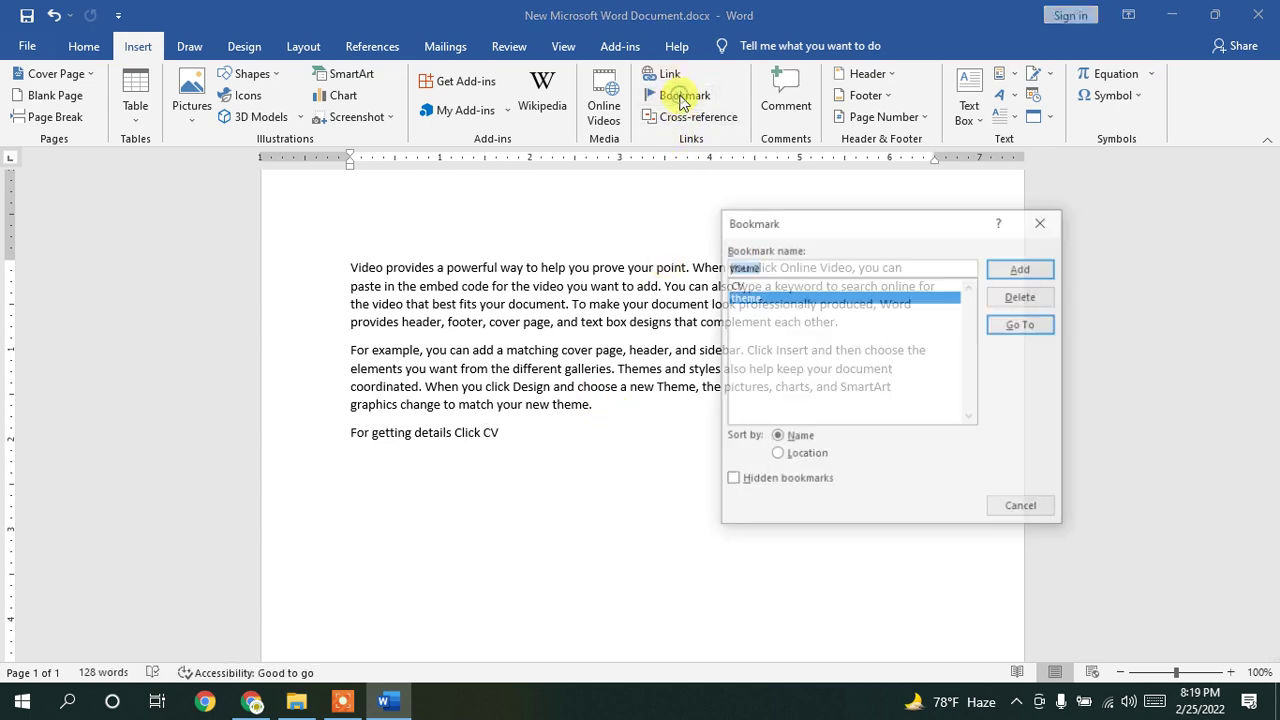
click(737, 286)
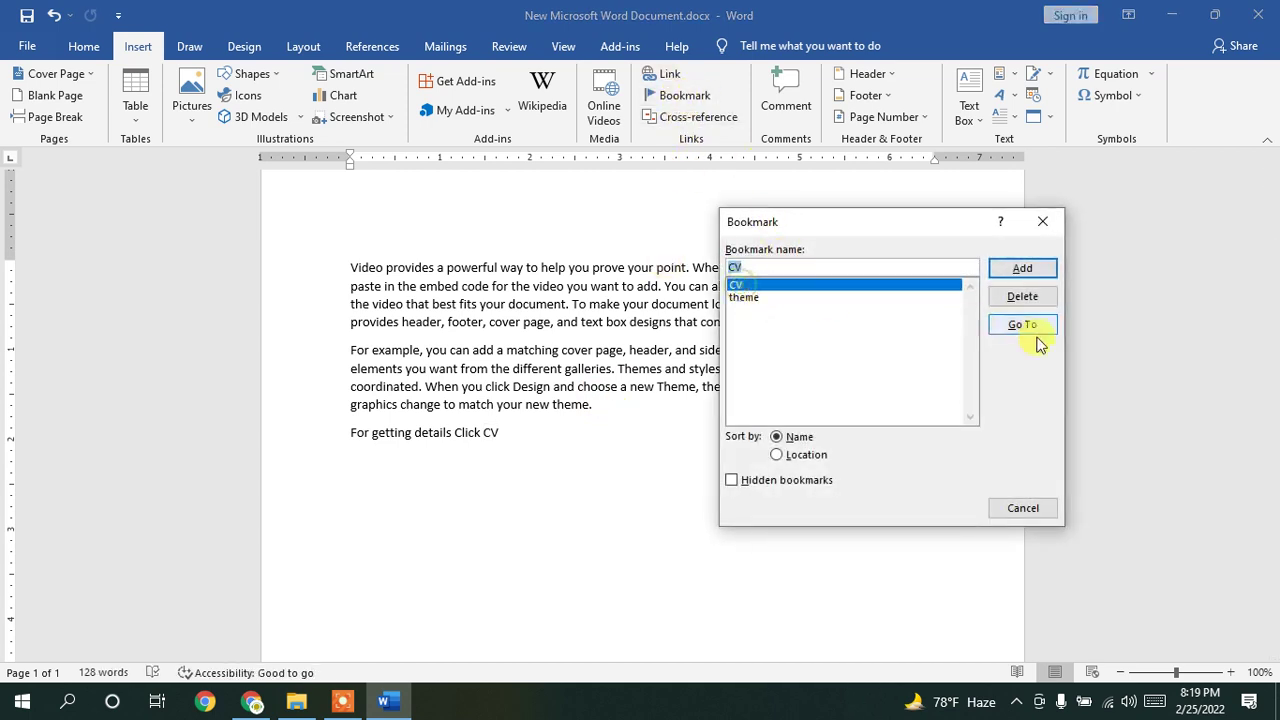
click(1022, 324)
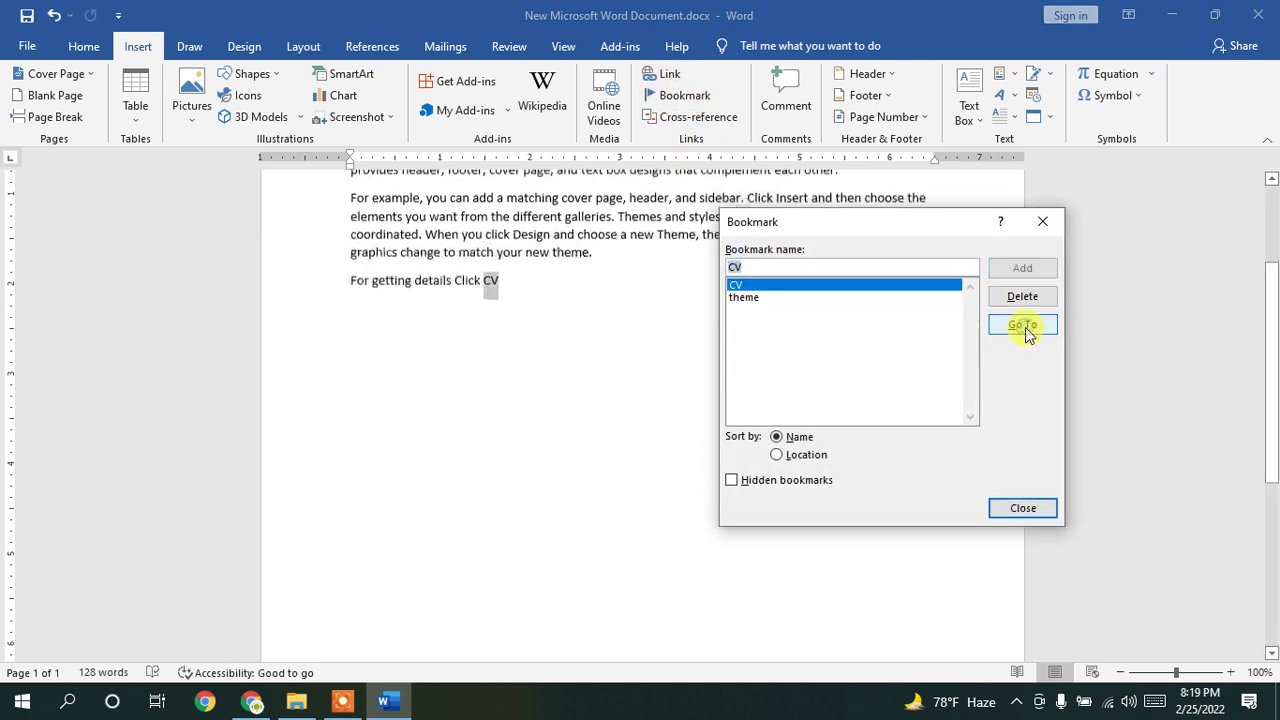
click(768, 297)
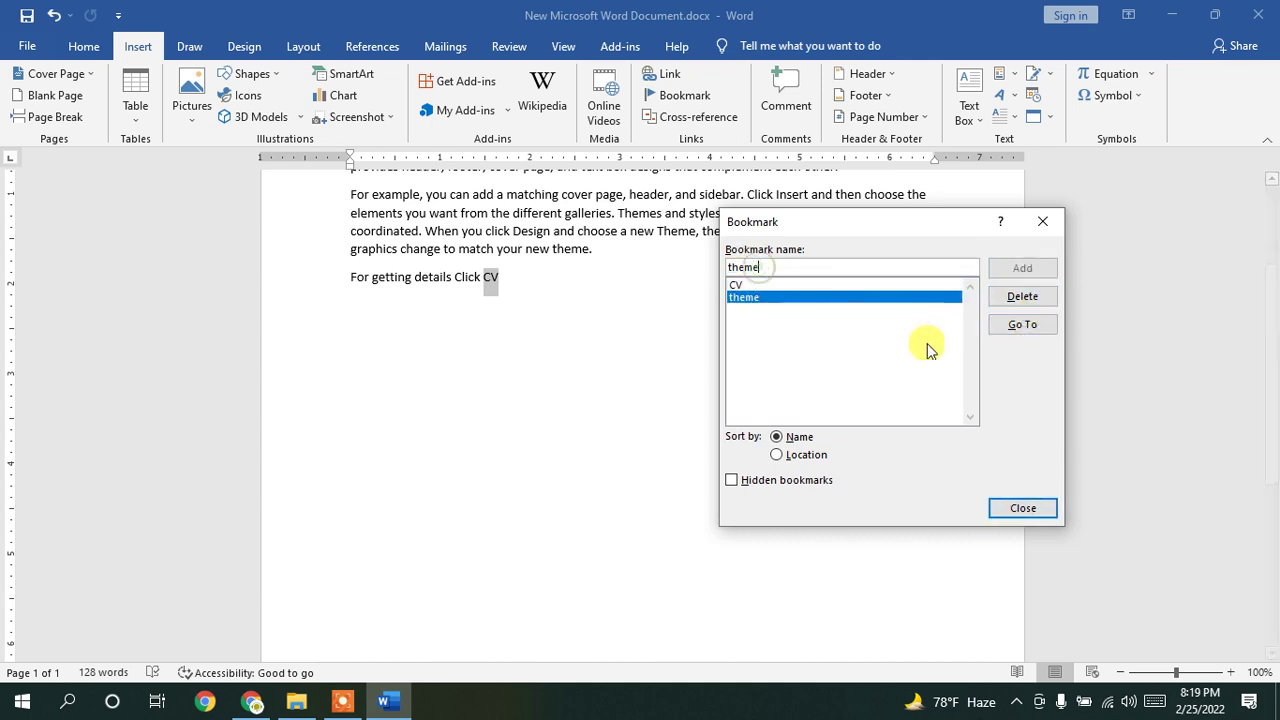
drag(860, 226, 756, 305)
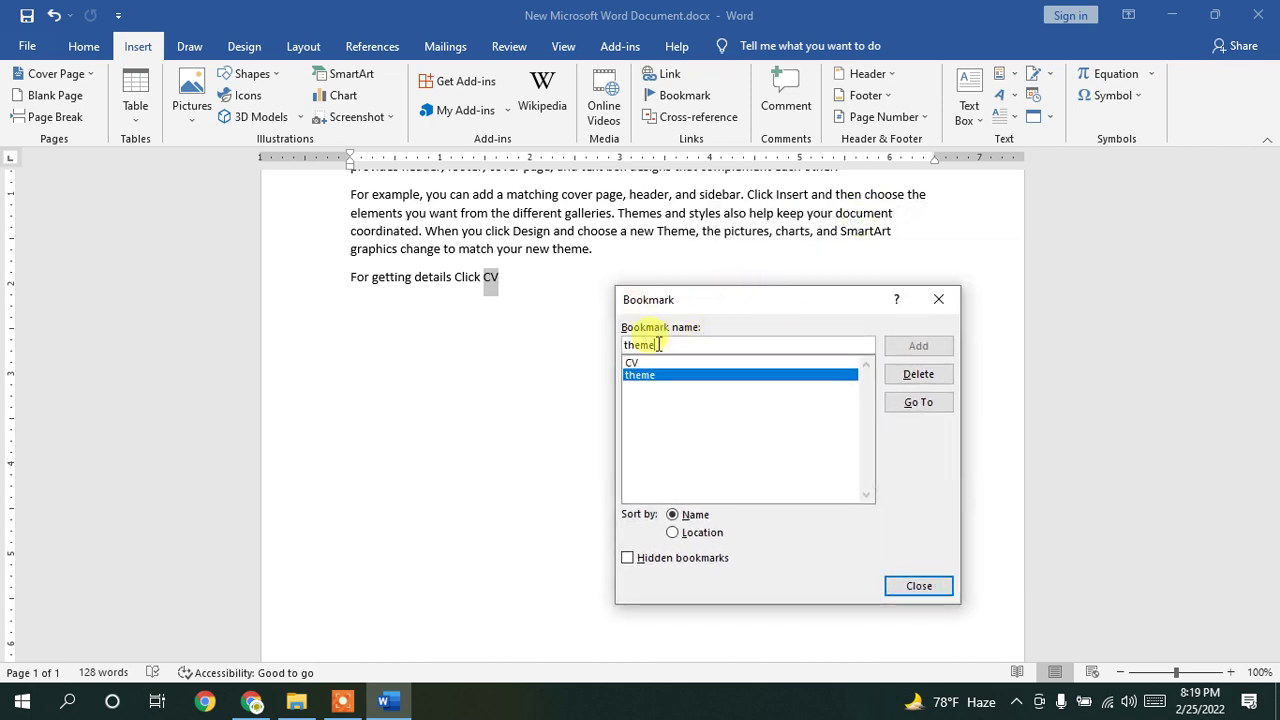
click(916, 374)
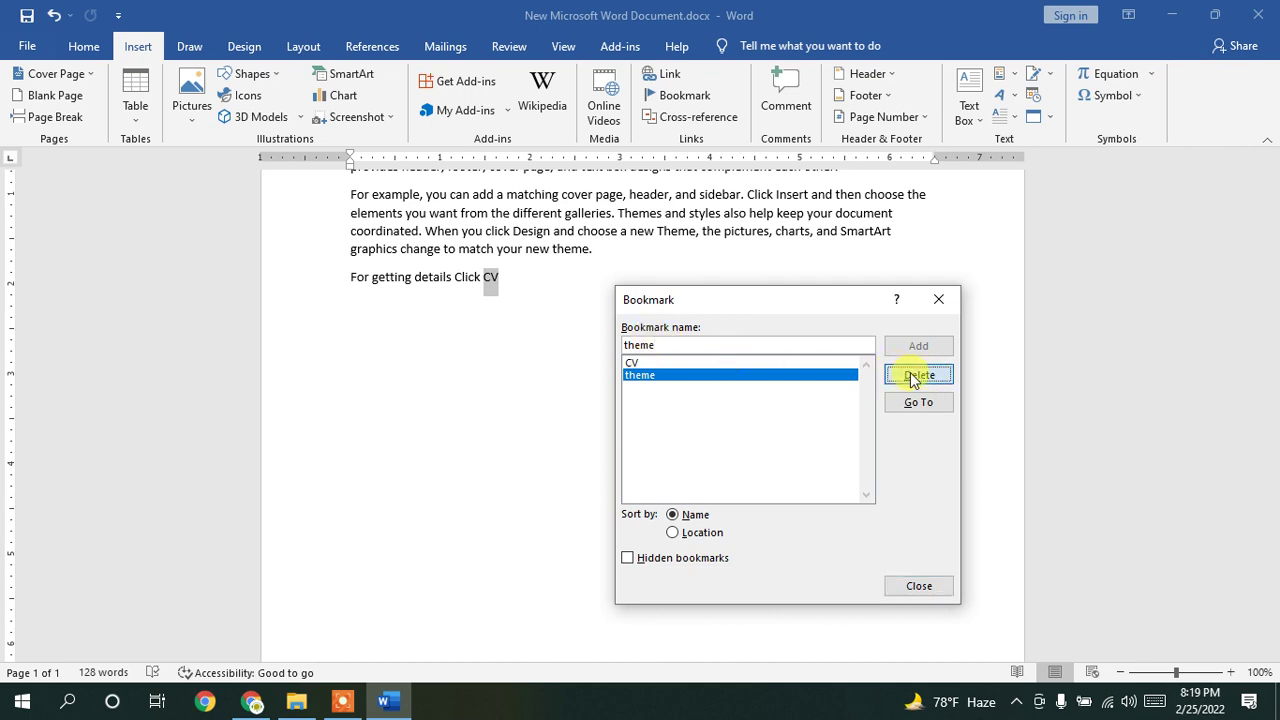
Step: Add a 'header' bookmark and jump to its location
text(t)
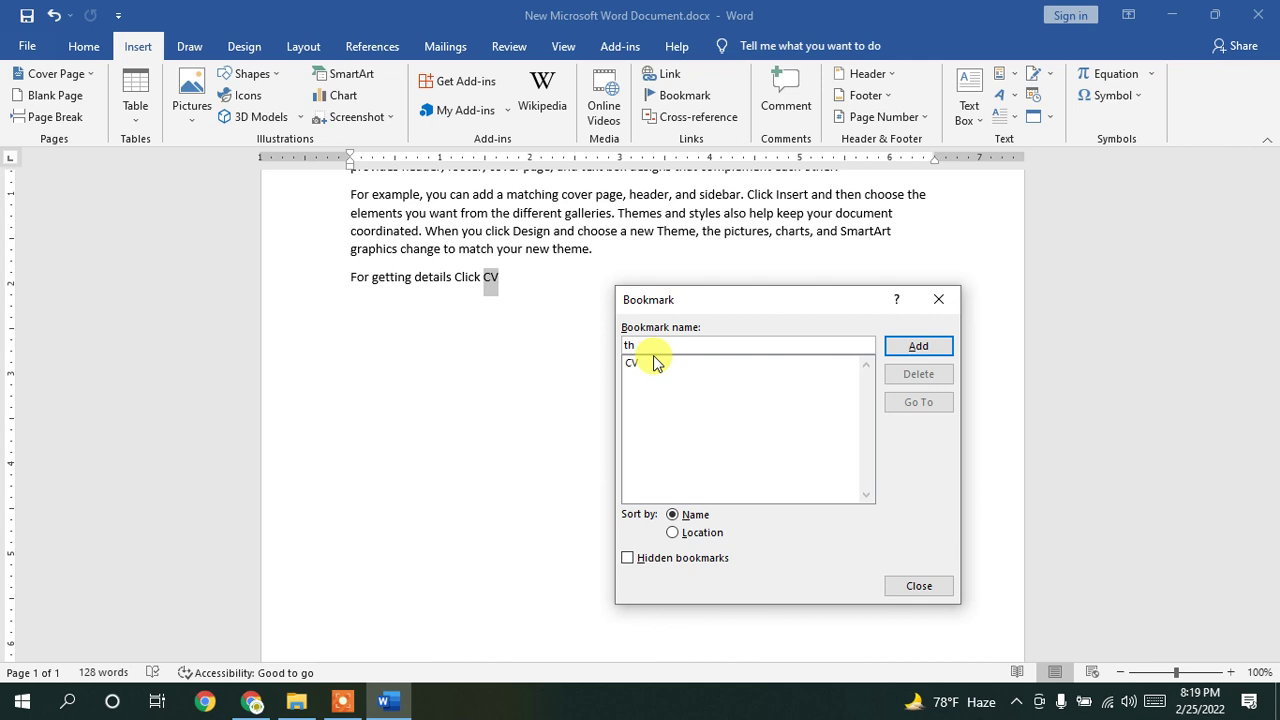
key(BackSpace)
text(h)
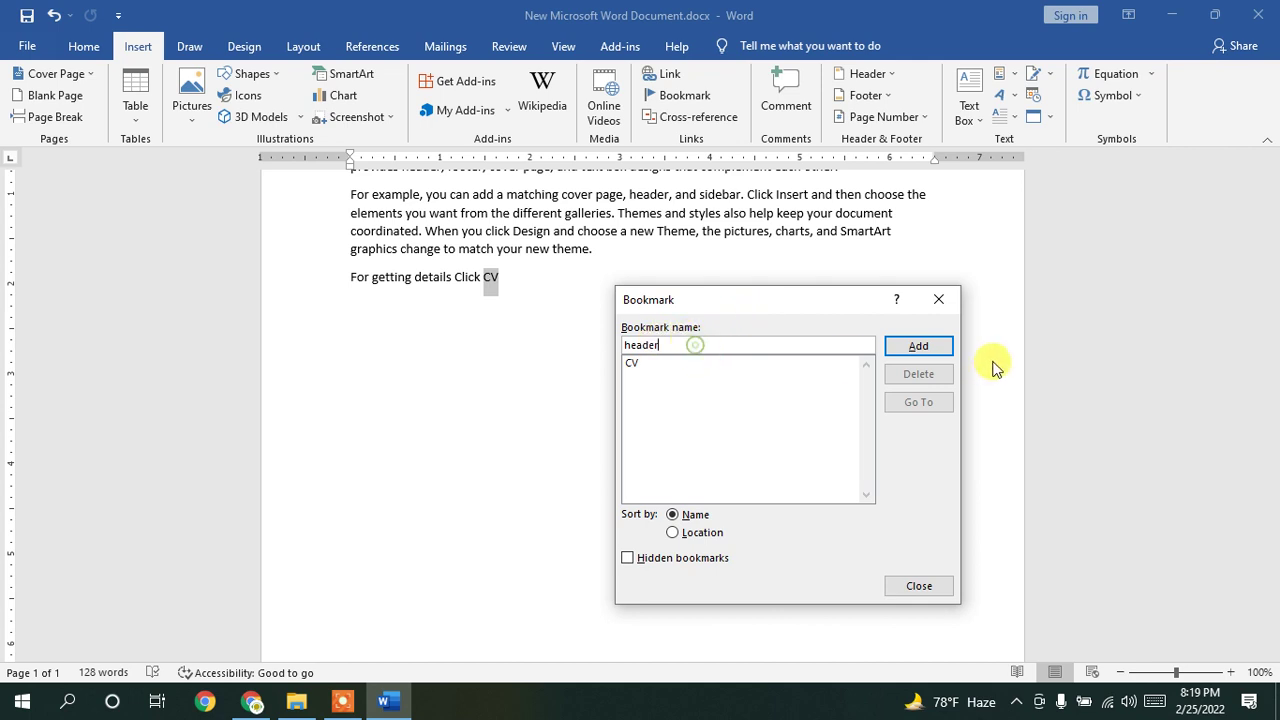
click(917, 346)
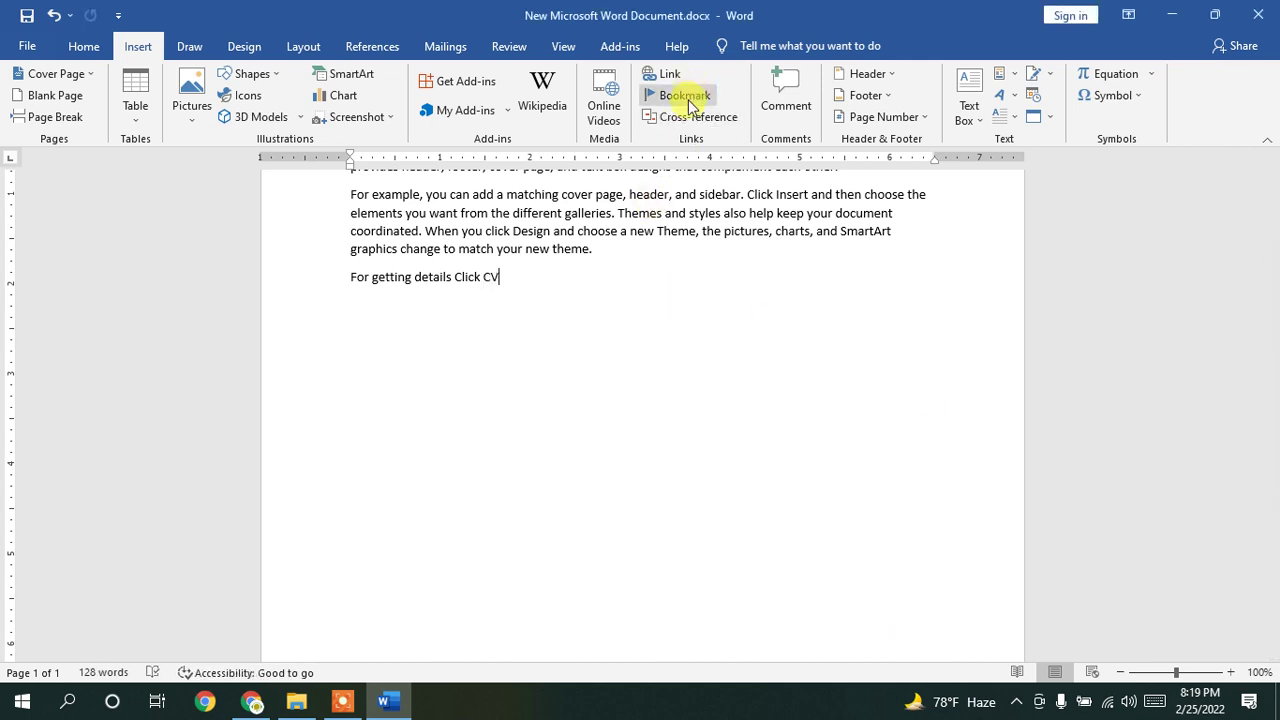
click(684, 95)
click(930, 403)
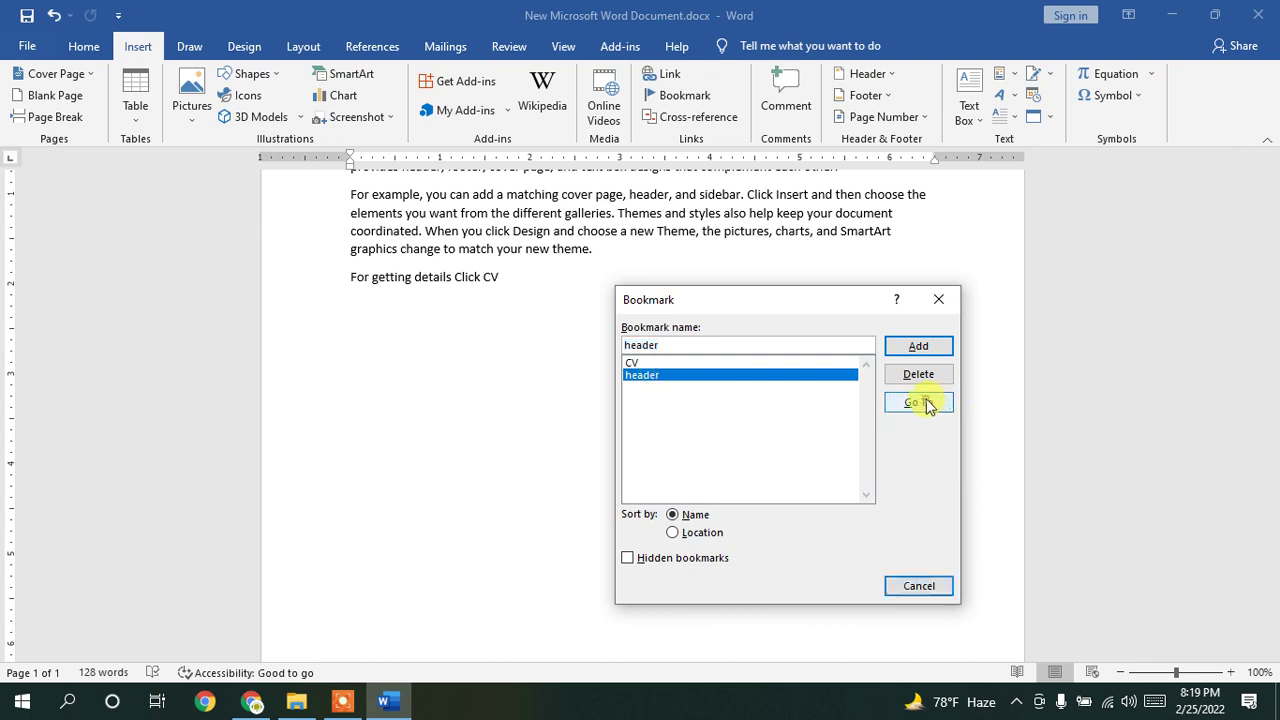
click(920, 588)
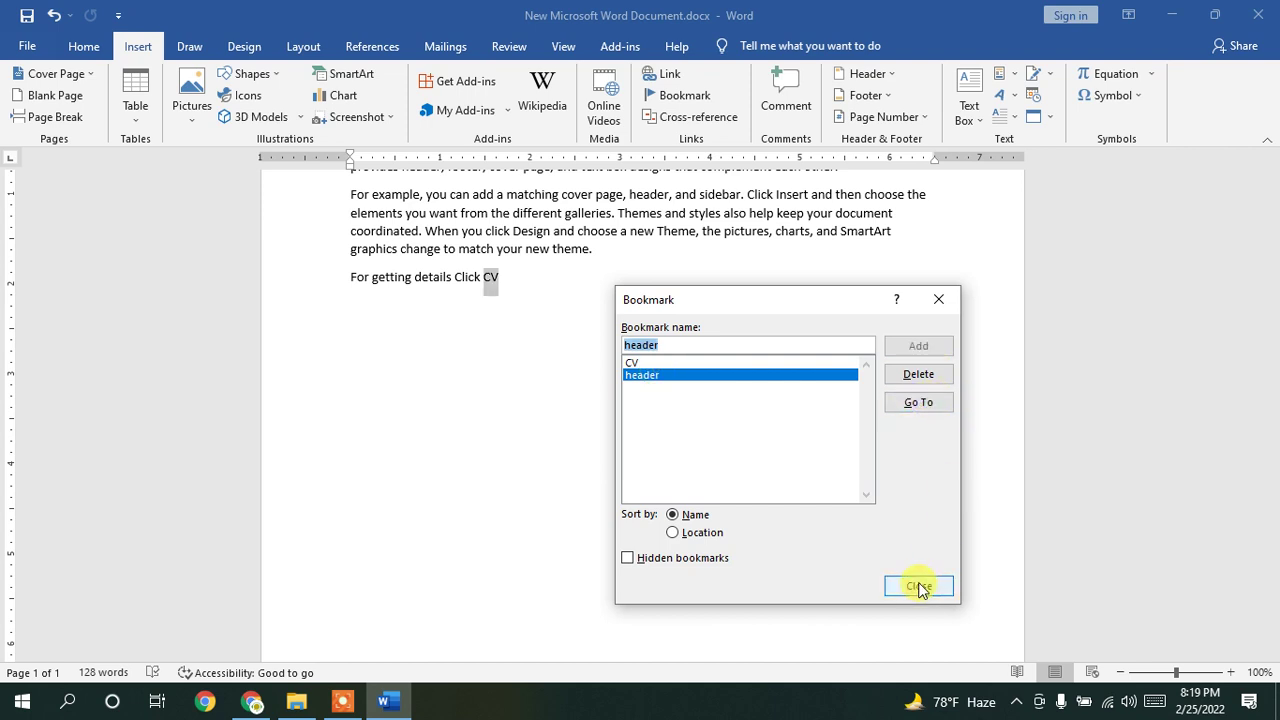
Step: Delete the header bookmark and clear the CV selection
click(684, 100)
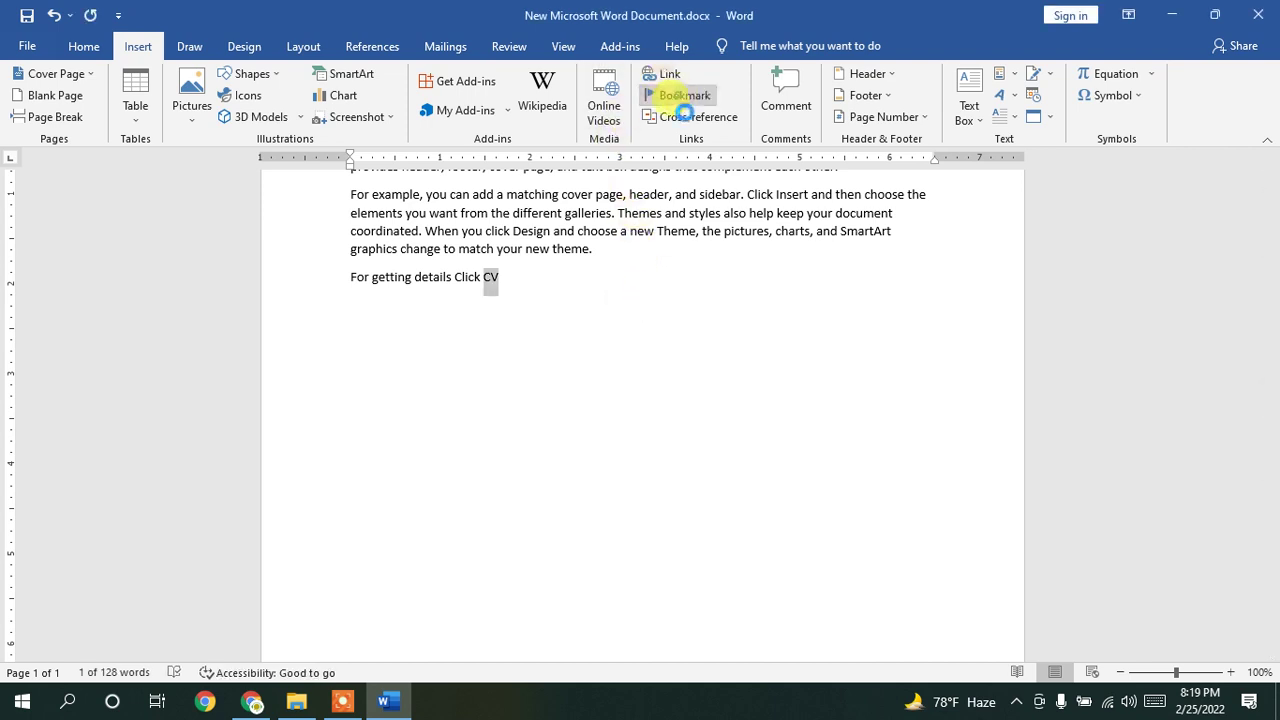
click(686, 373)
click(940, 374)
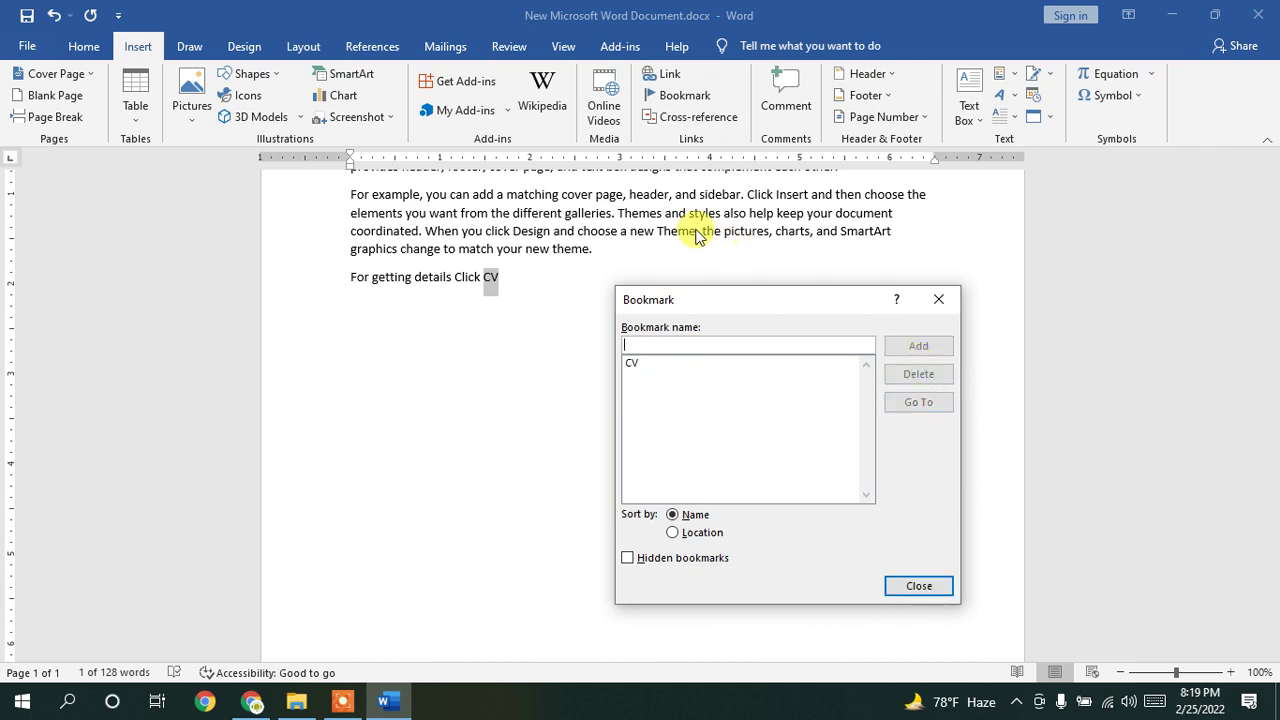
click(938, 299)
click(646, 207)
Step: Bookmark the word 'header' in the second paragraph under the name 'header'
double_click(641, 194)
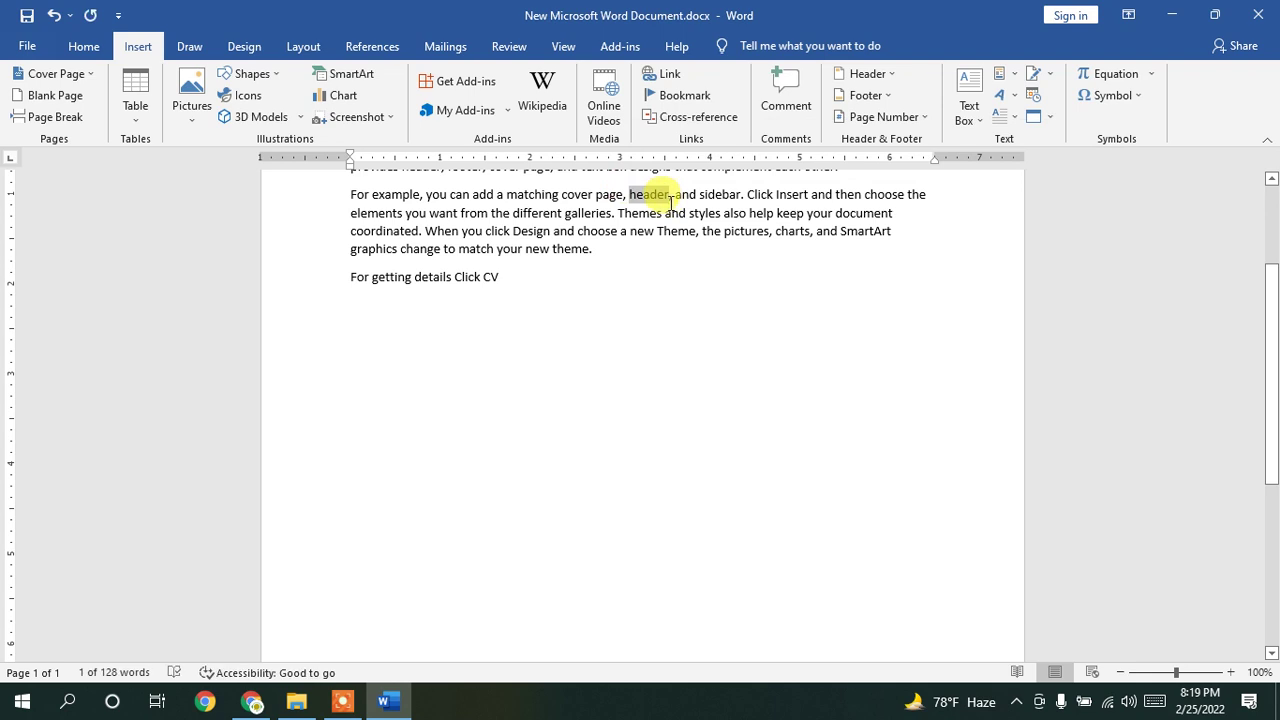
click(673, 98)
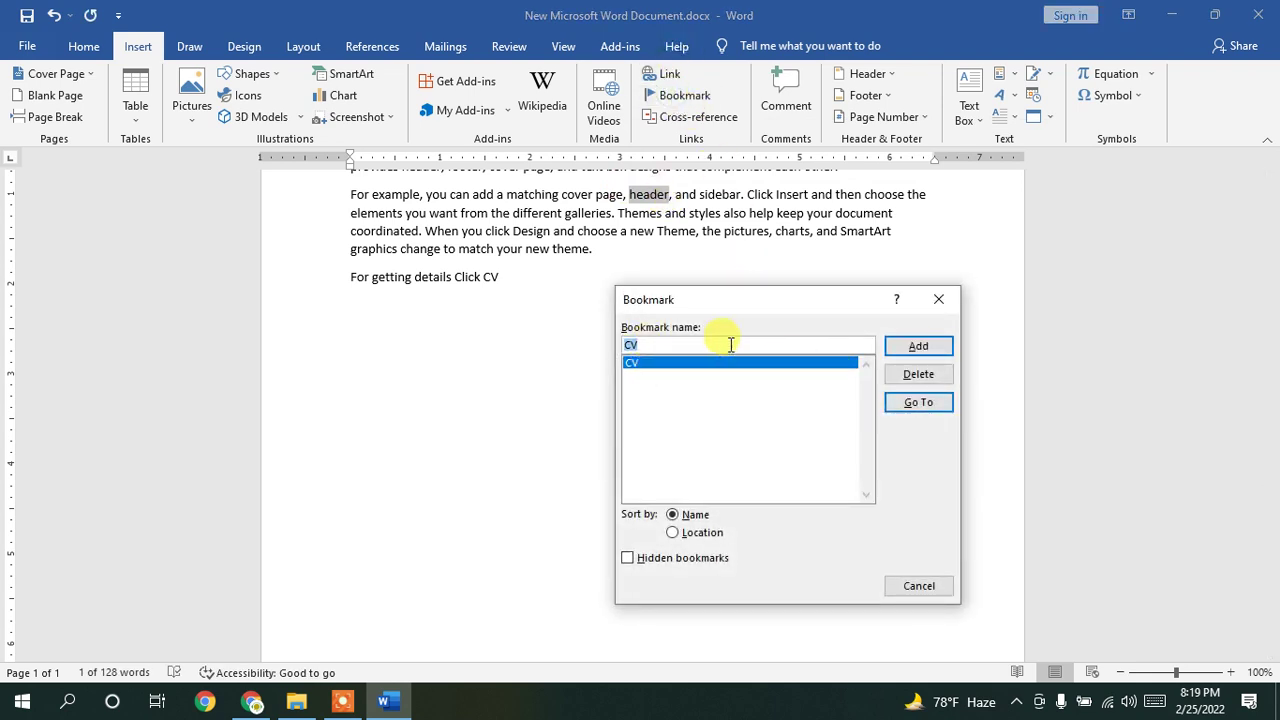
text(header)
click(918, 346)
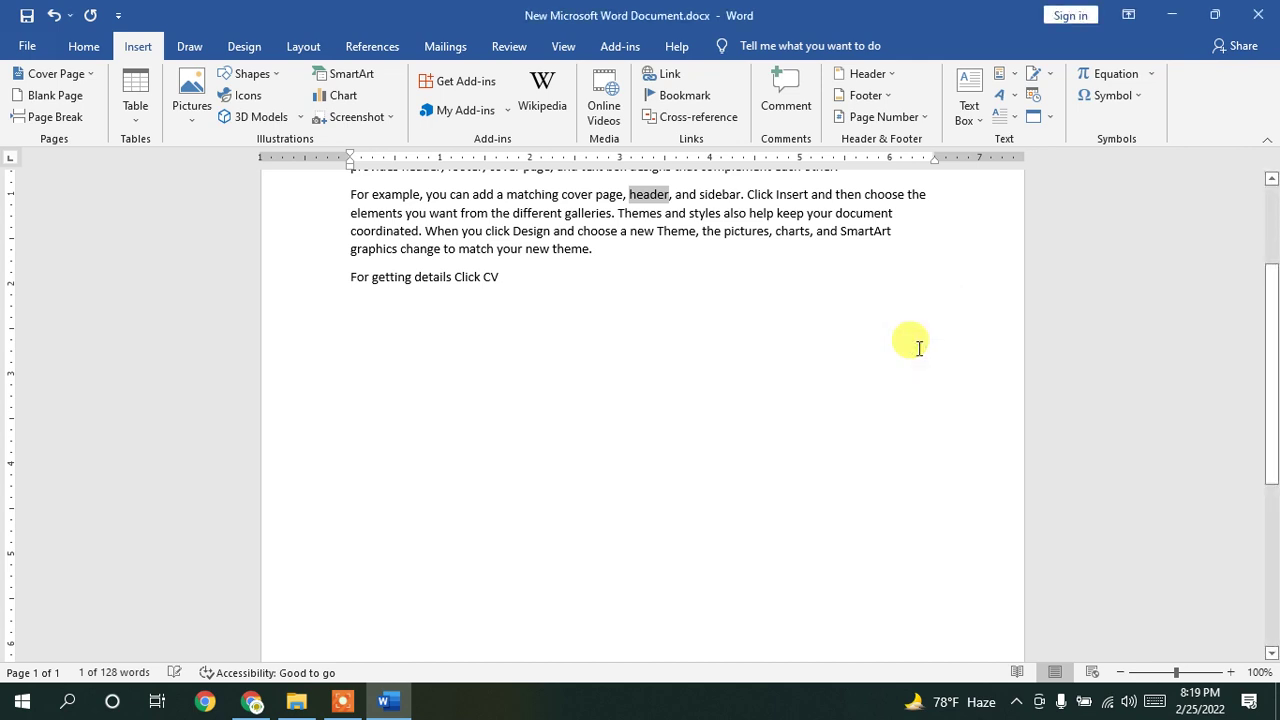
click(690, 258)
Step: Go To the header bookmark, then close the Bookmark dialog
click(672, 96)
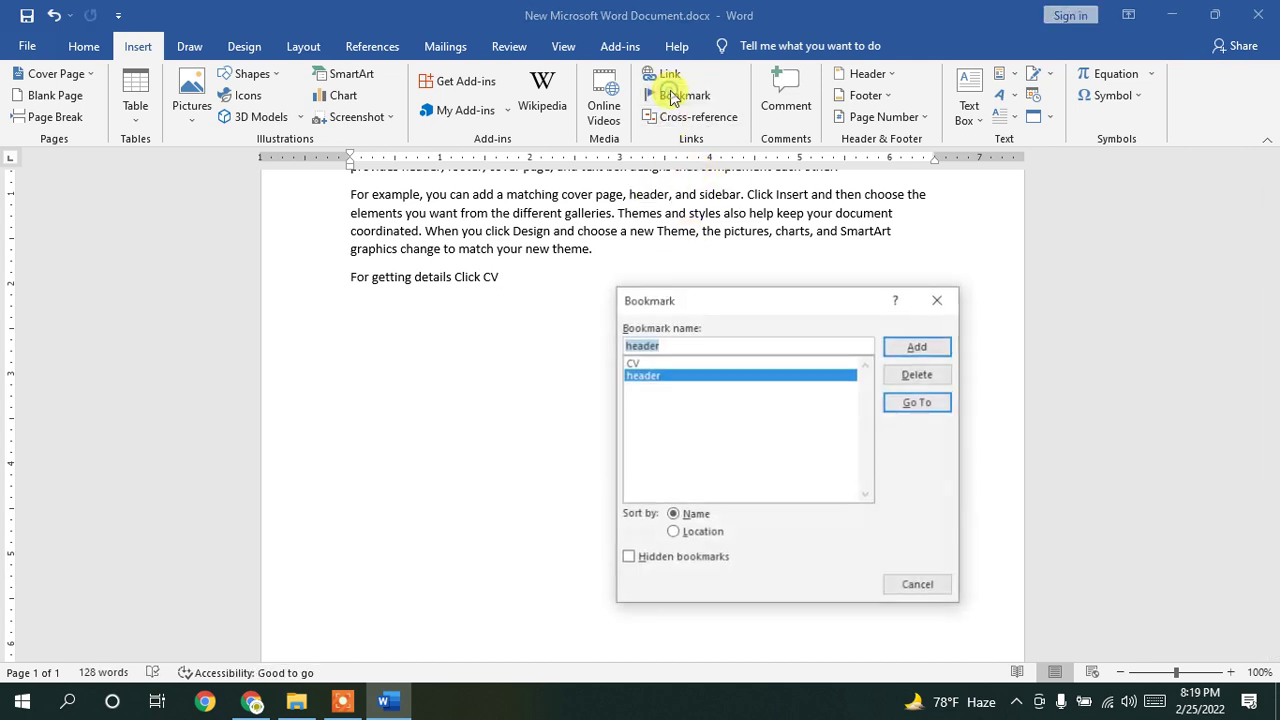
click(925, 403)
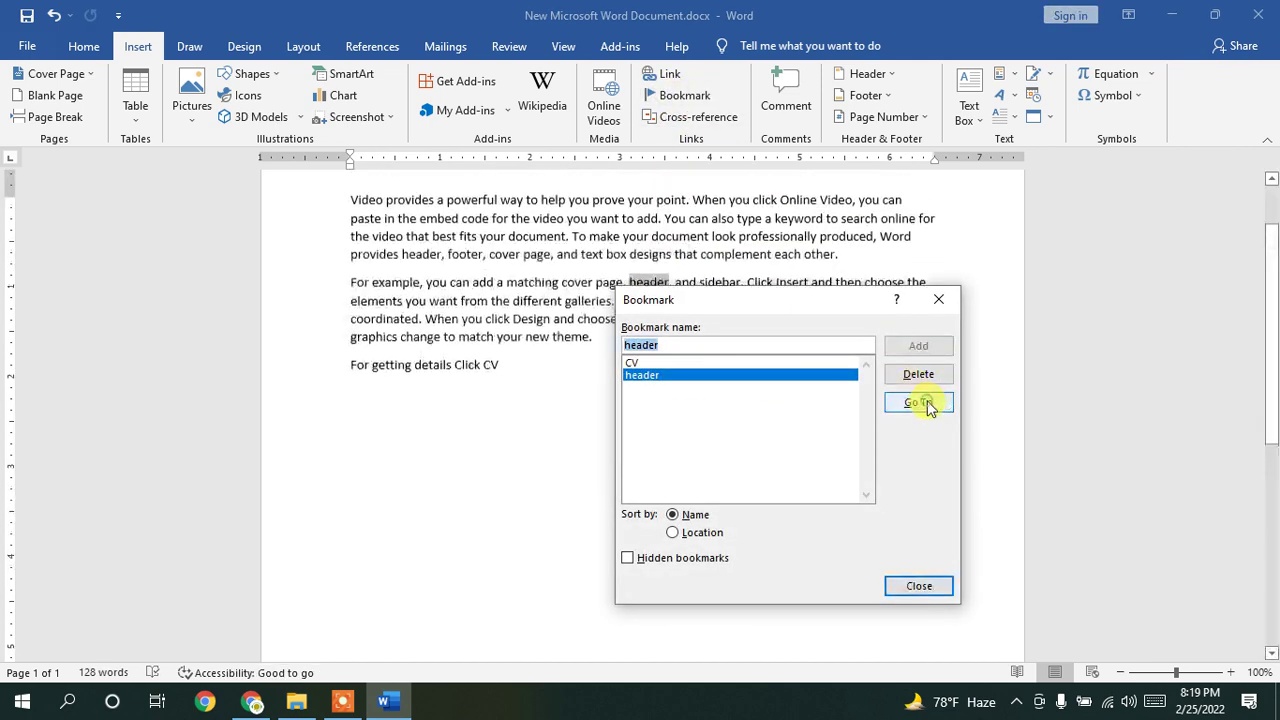
drag(732, 302, 696, 420)
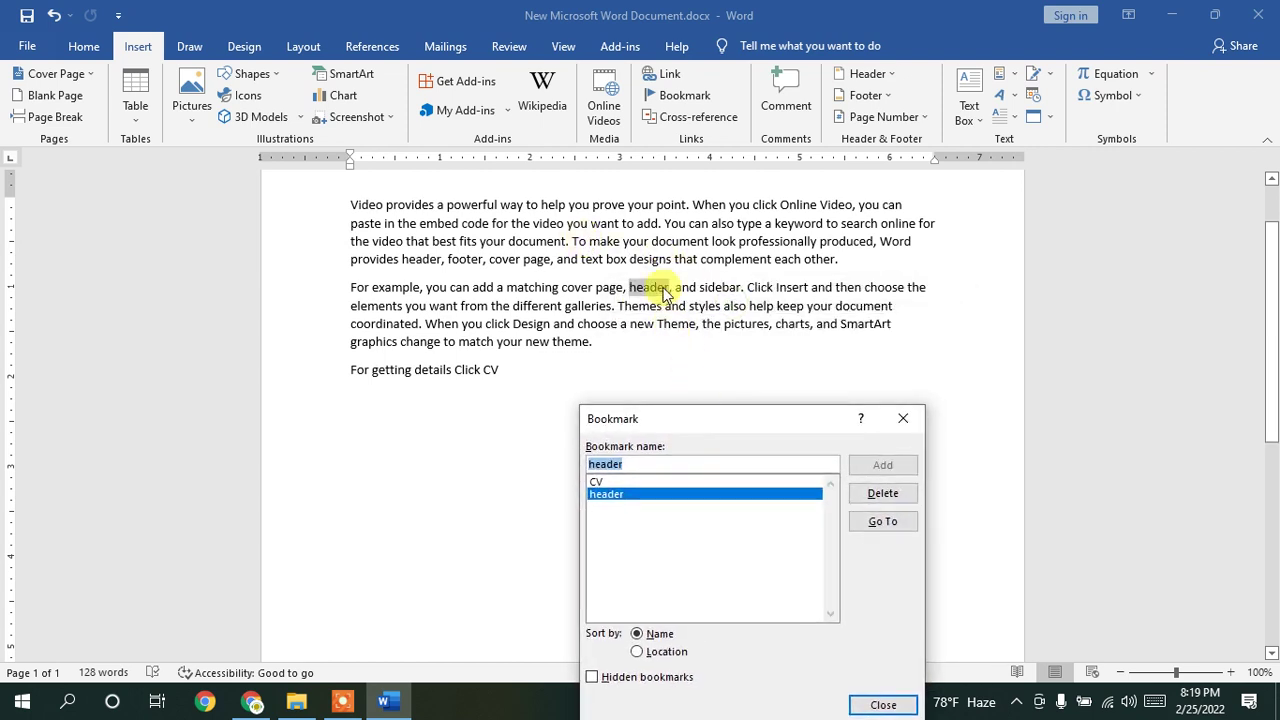
drag(770, 420, 736, 286)
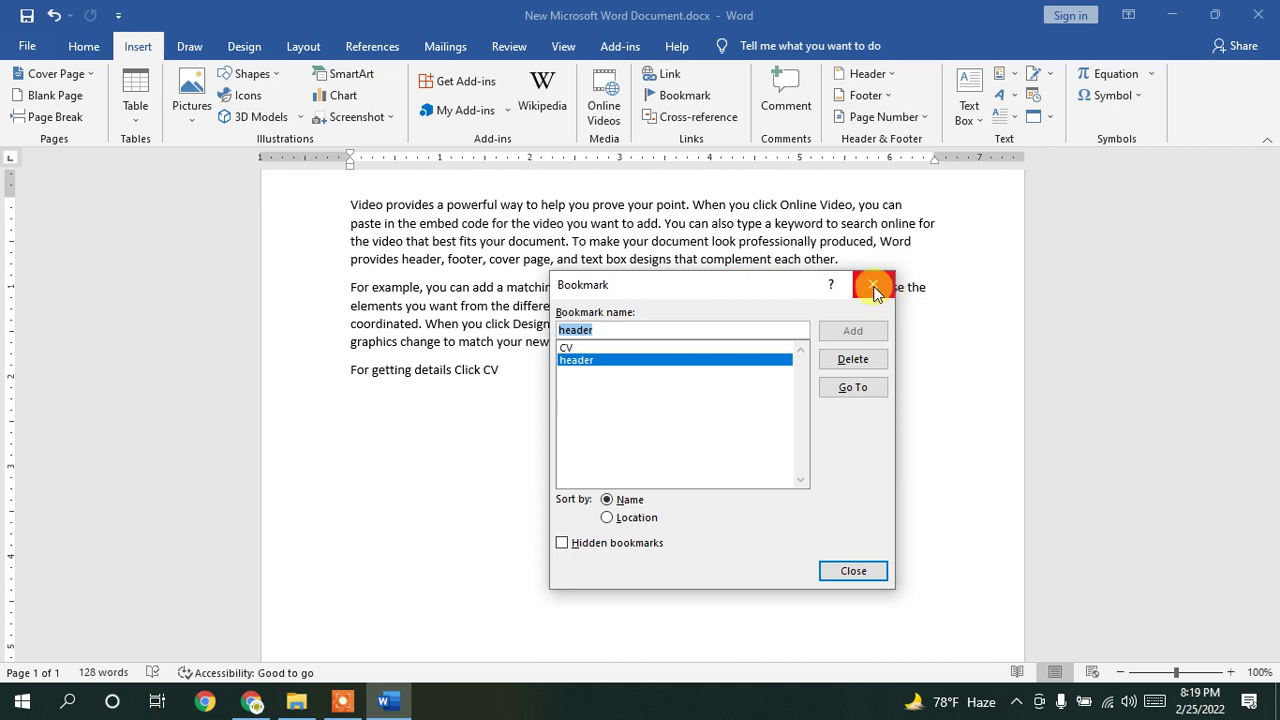
click(852, 386)
click(875, 287)
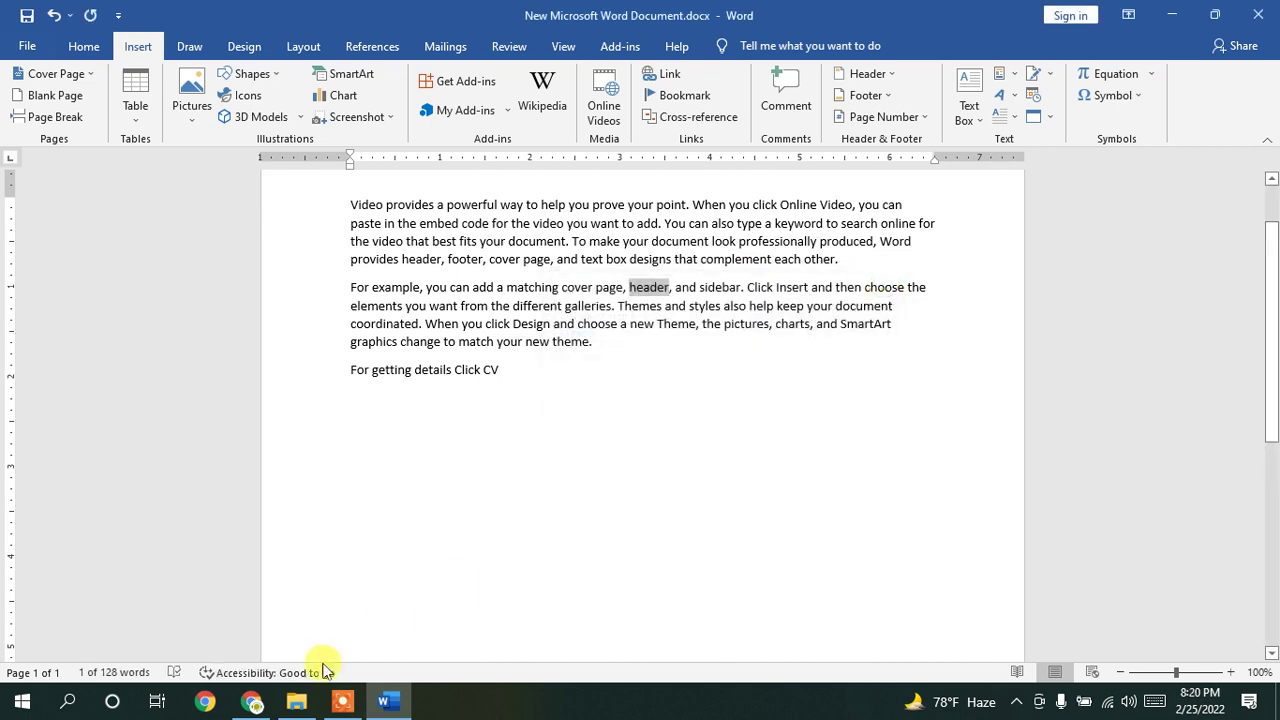
Step: Bookmark the Microsoft Word Wikipedia page to the Bookmarks bar and reopen it from a new tab
click(252, 701)
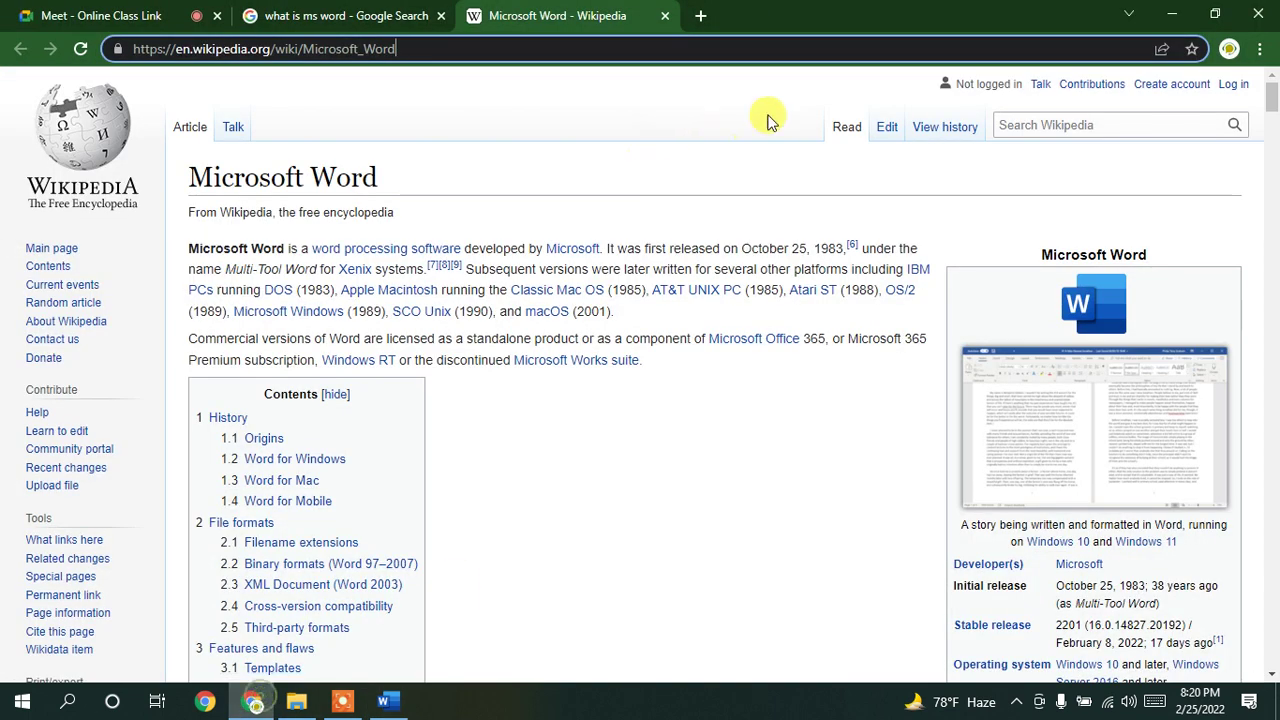
click(1193, 48)
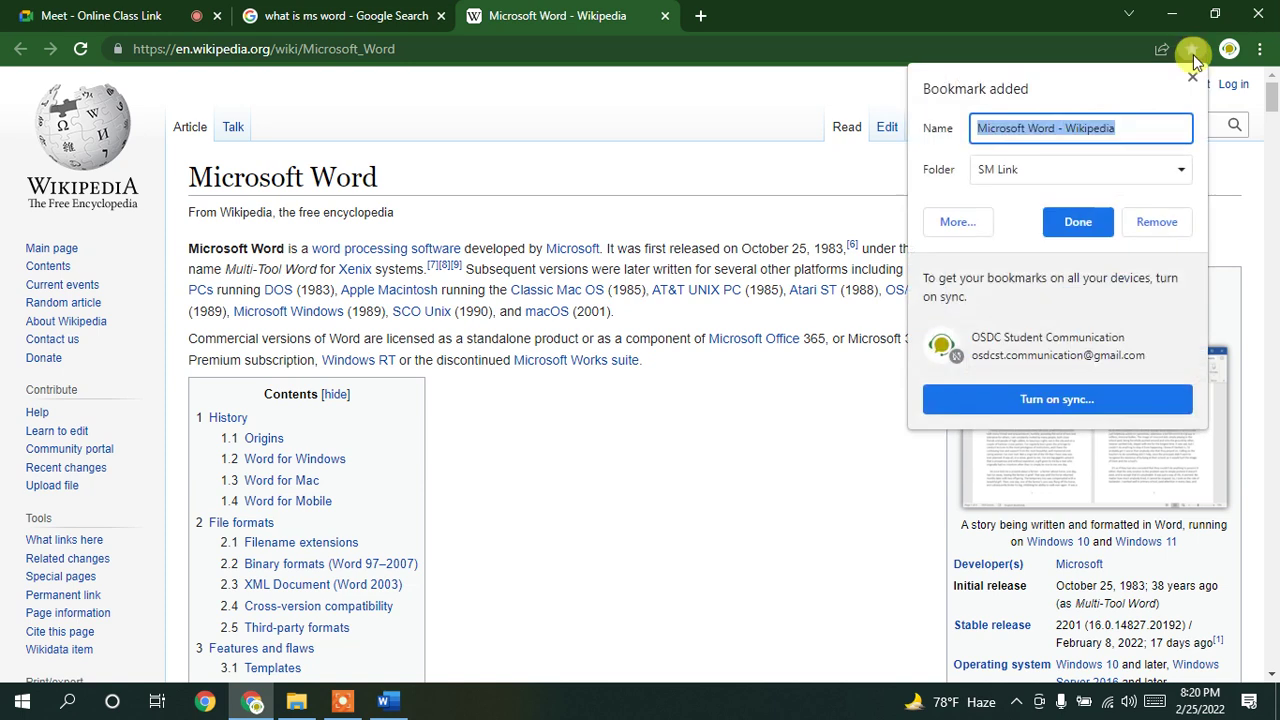
click(980, 128)
click(1016, 174)
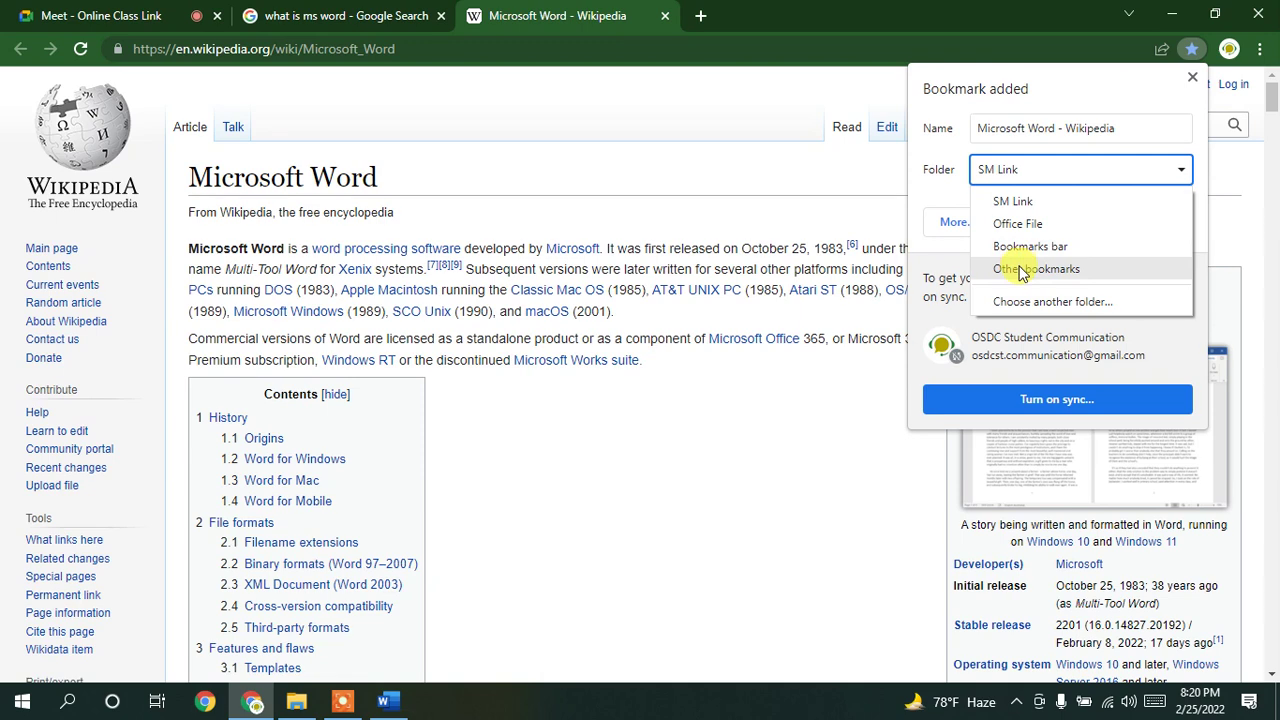
click(1015, 201)
click(1065, 172)
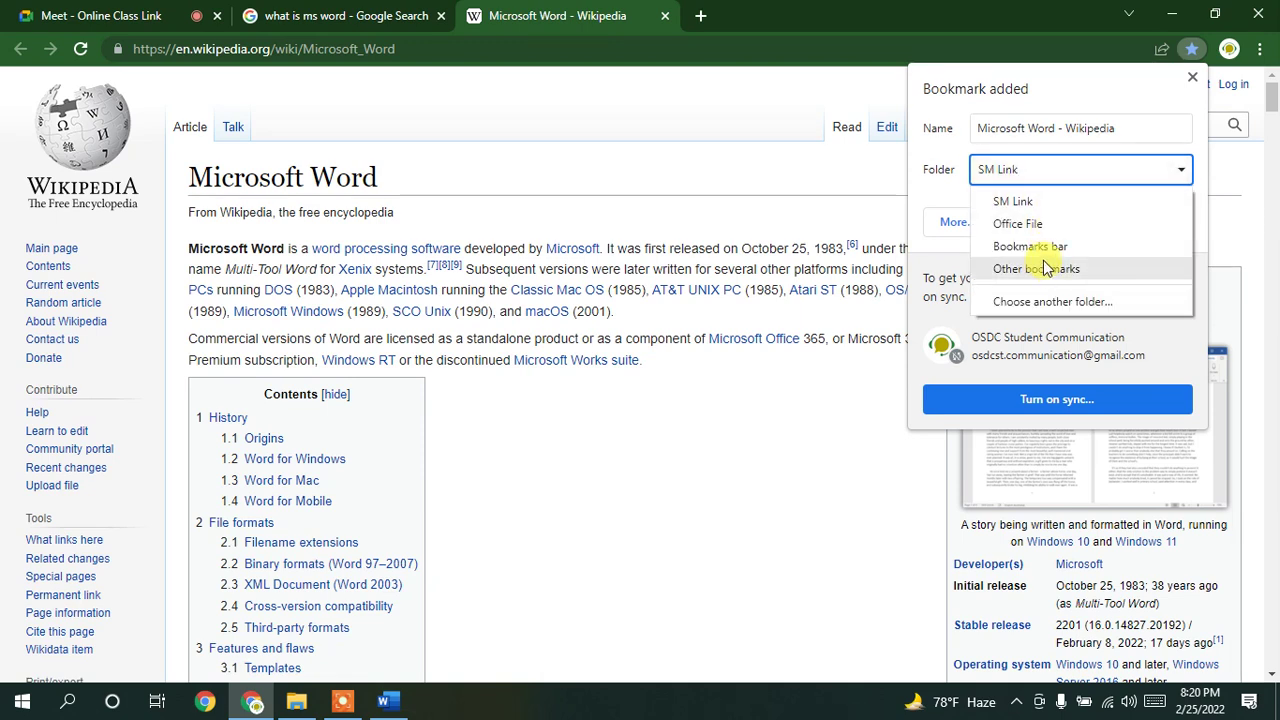
click(1040, 246)
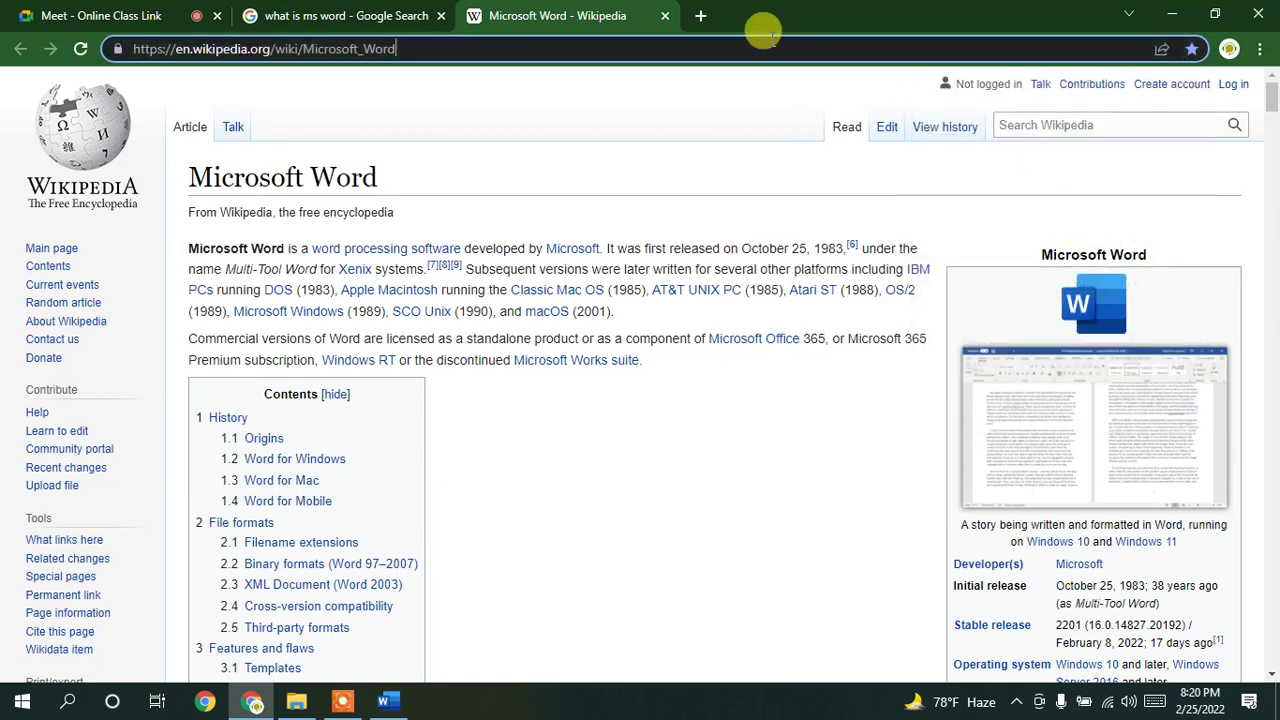
click(703, 16)
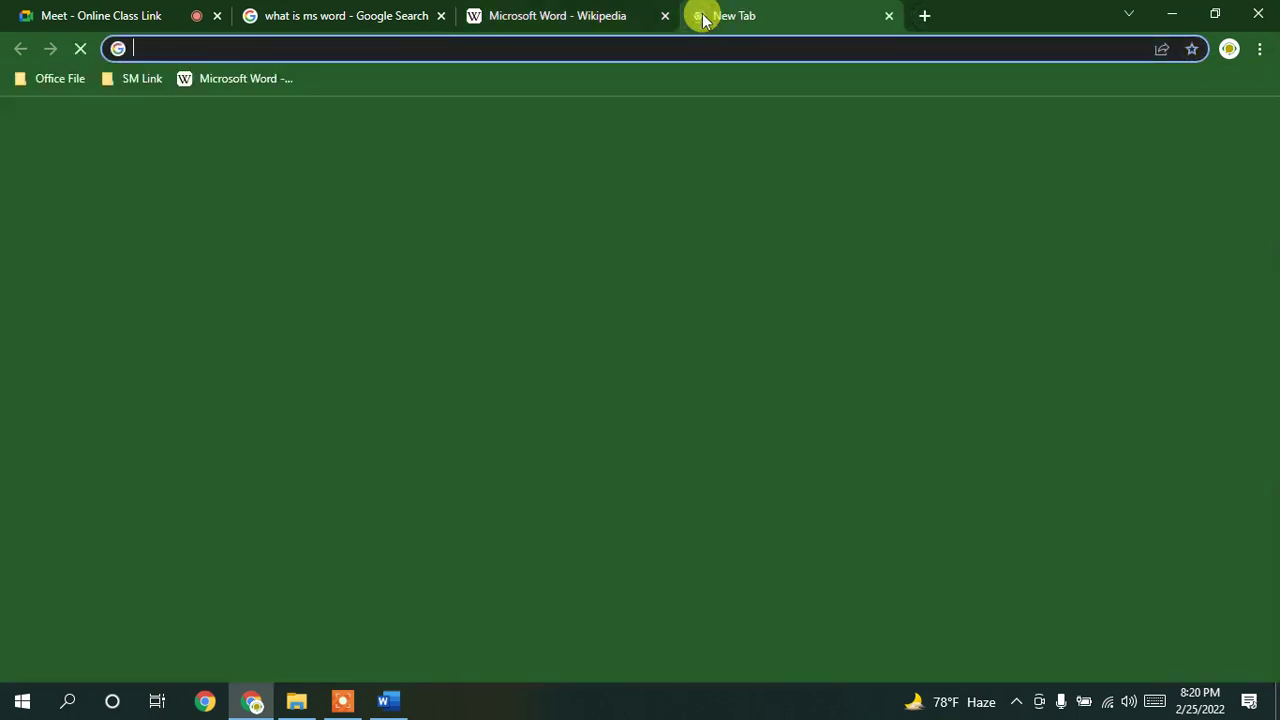
click(249, 84)
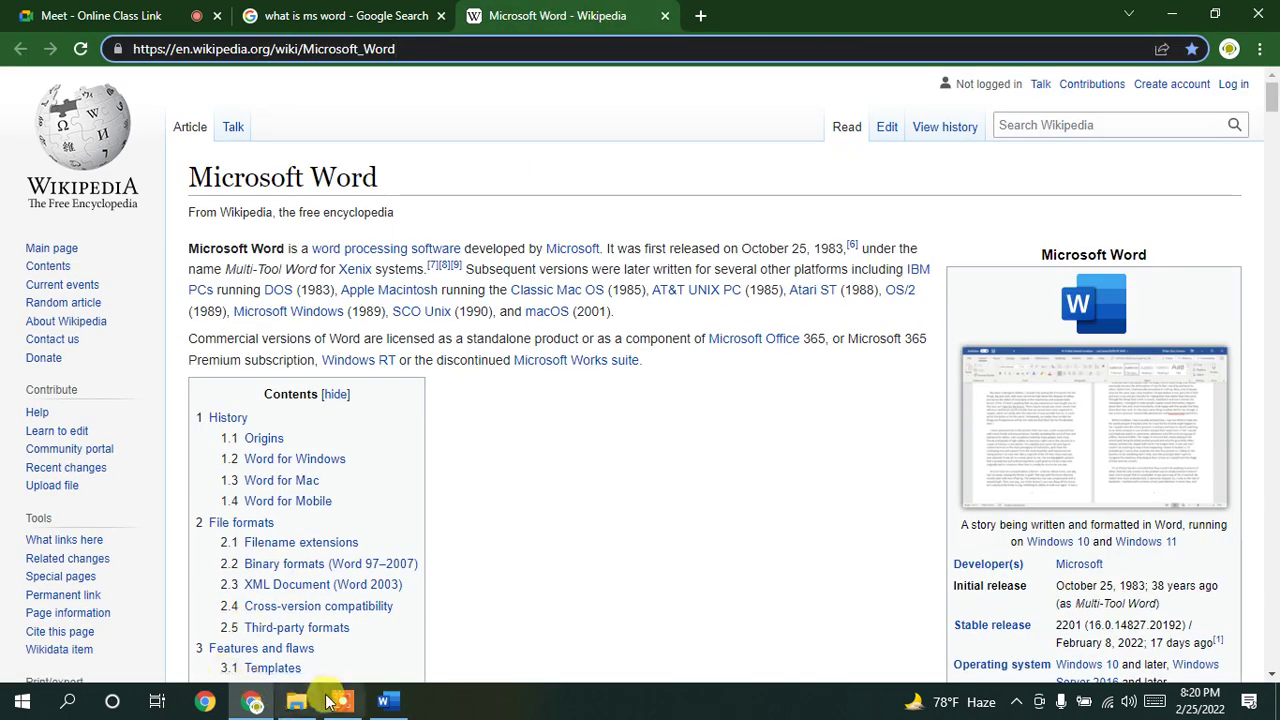
Step: Back in Word, bookmark the selected word 'Themes' under the name 'Themes'
click(386, 701)
click(636, 393)
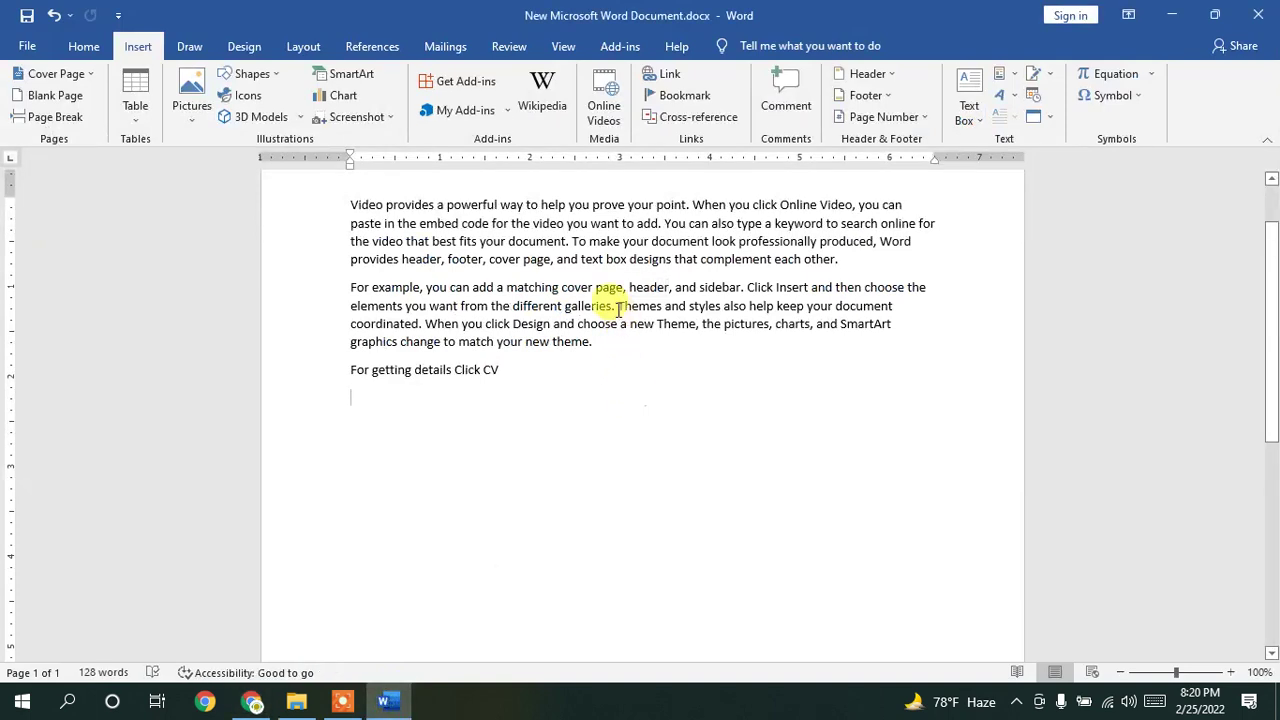
drag(618, 307, 662, 300)
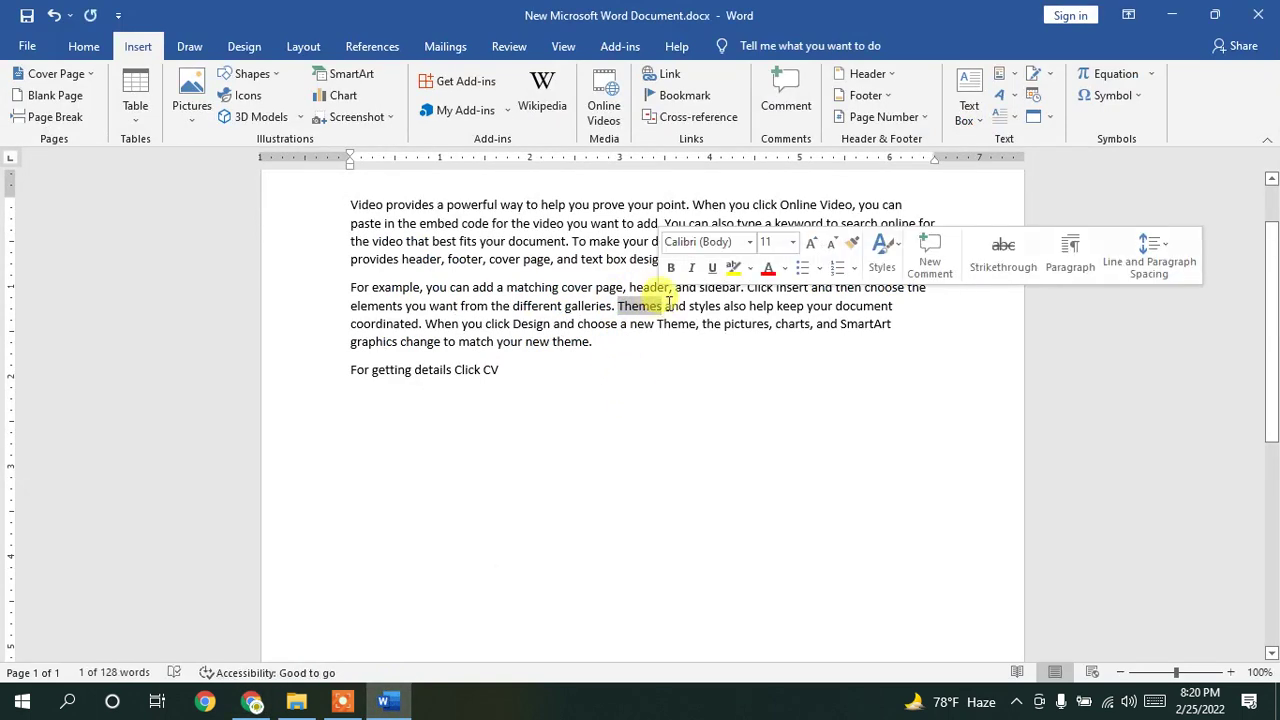
click(673, 103)
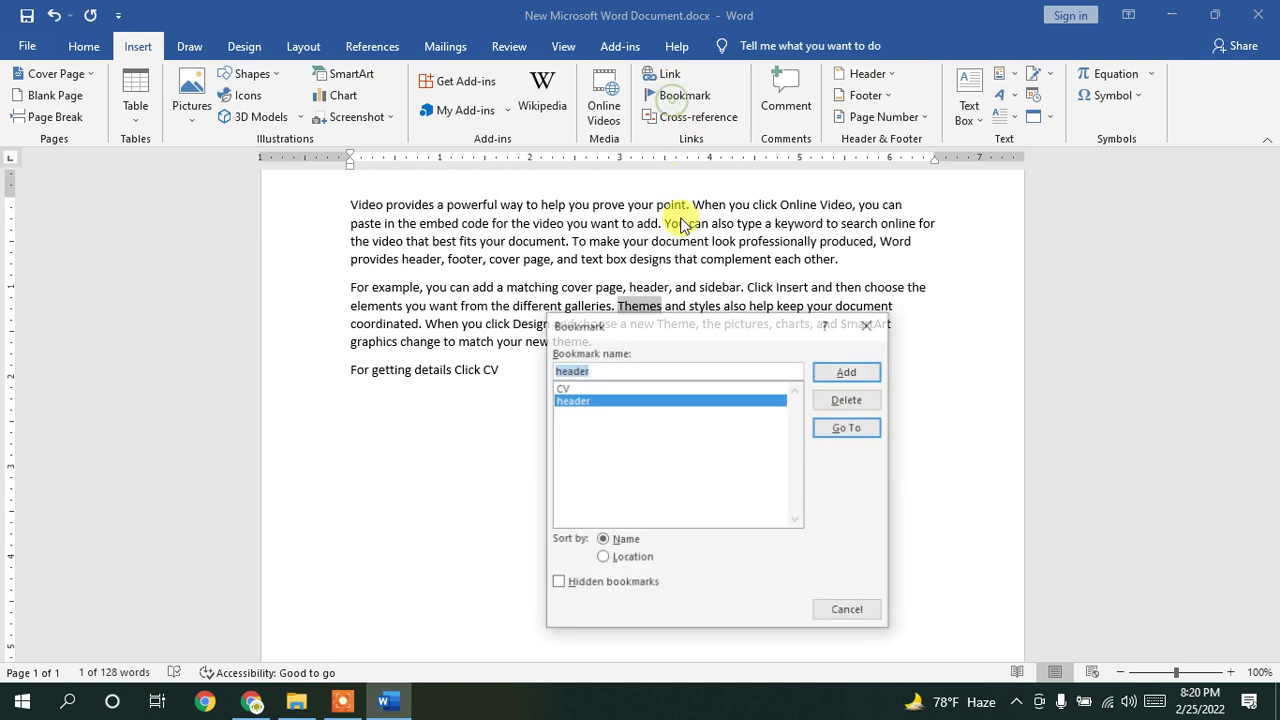
text(Themes)
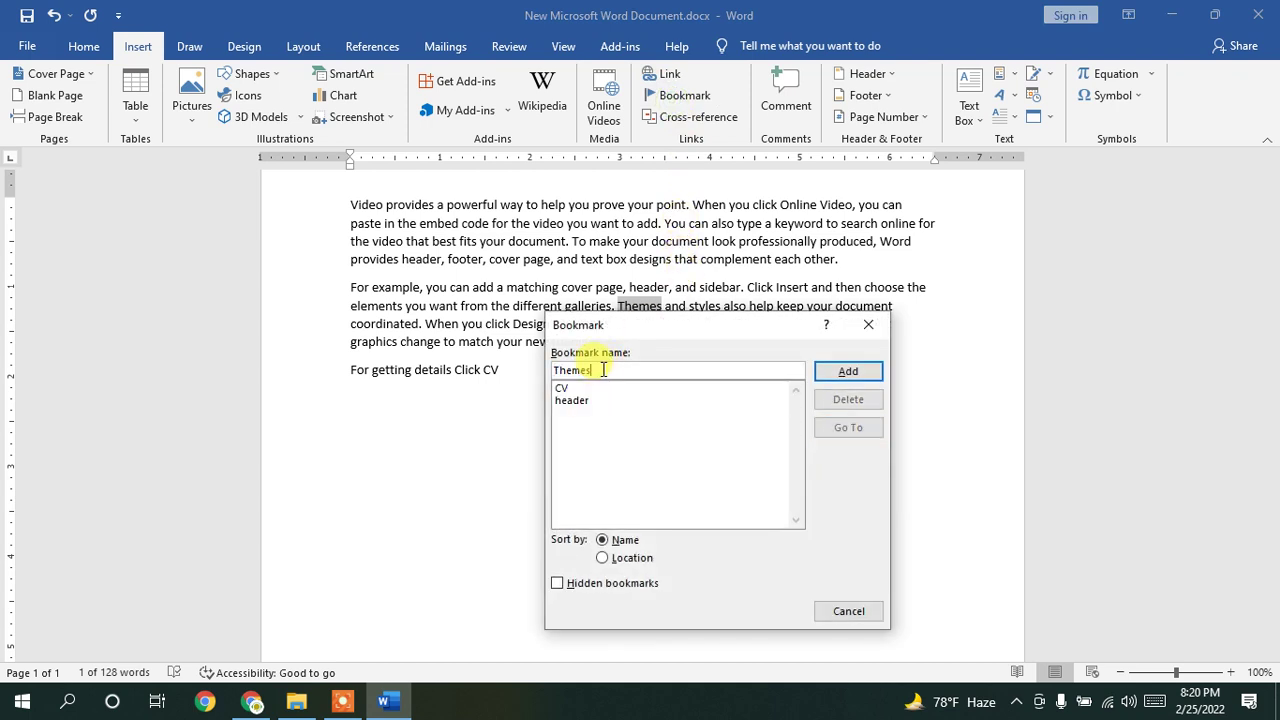
click(848, 371)
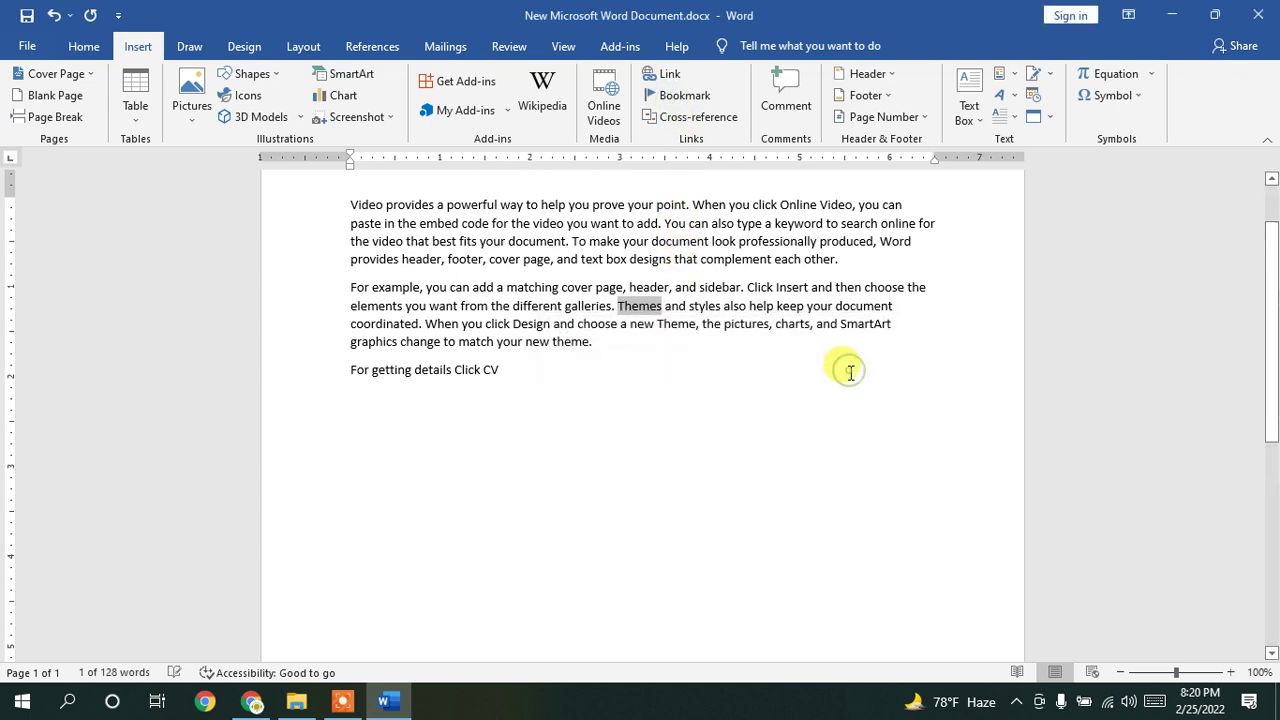
Step: Jump to the Themes bookmark, then delete it
click(723, 378)
click(685, 95)
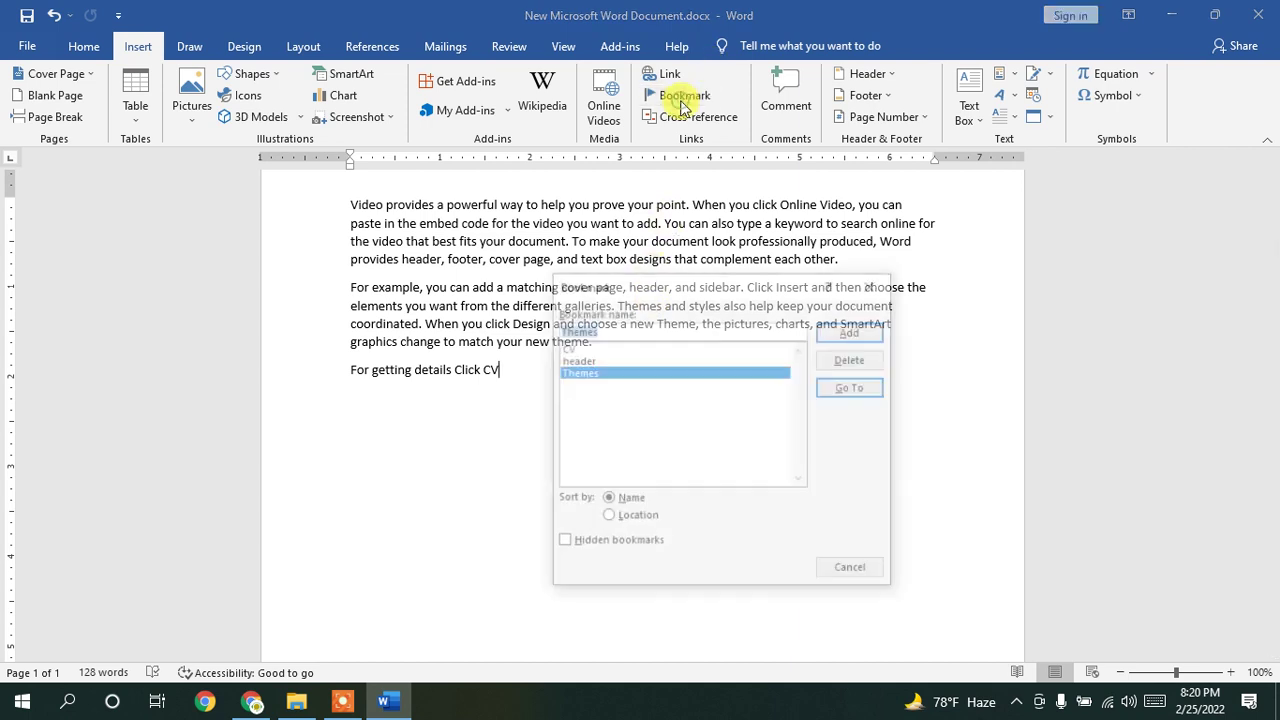
click(583, 360)
click(575, 347)
click(583, 372)
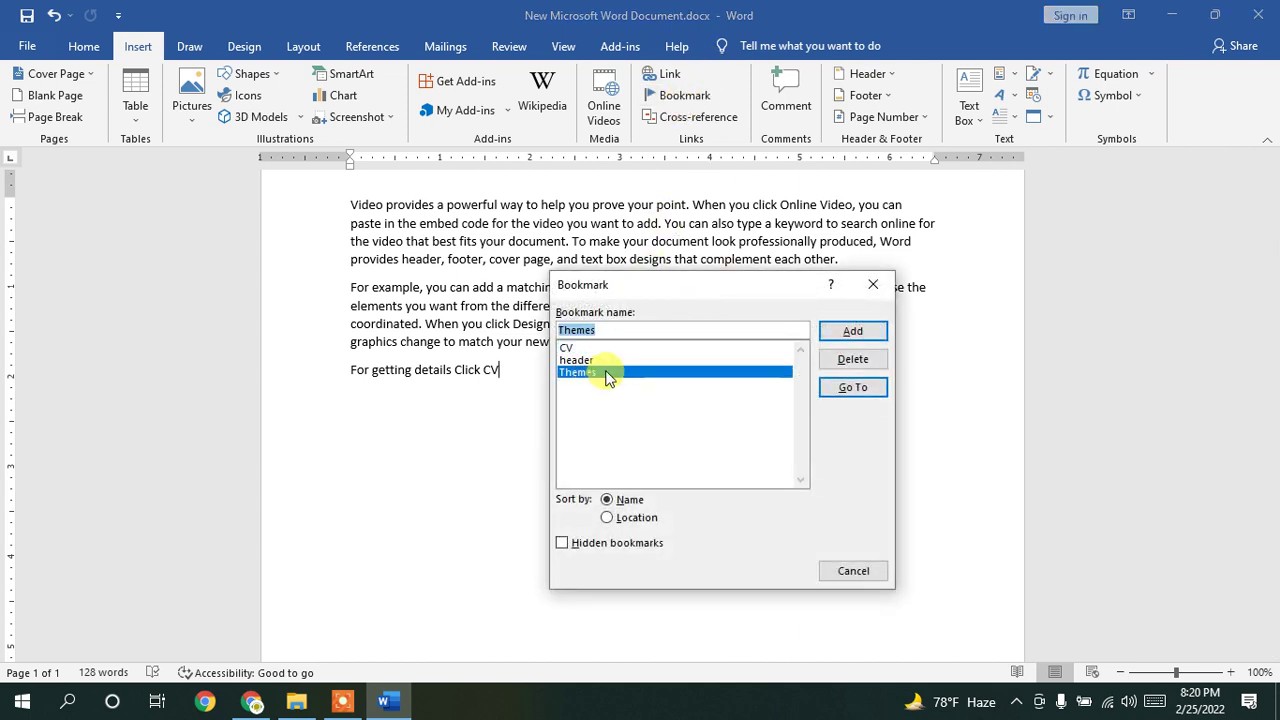
click(853, 388)
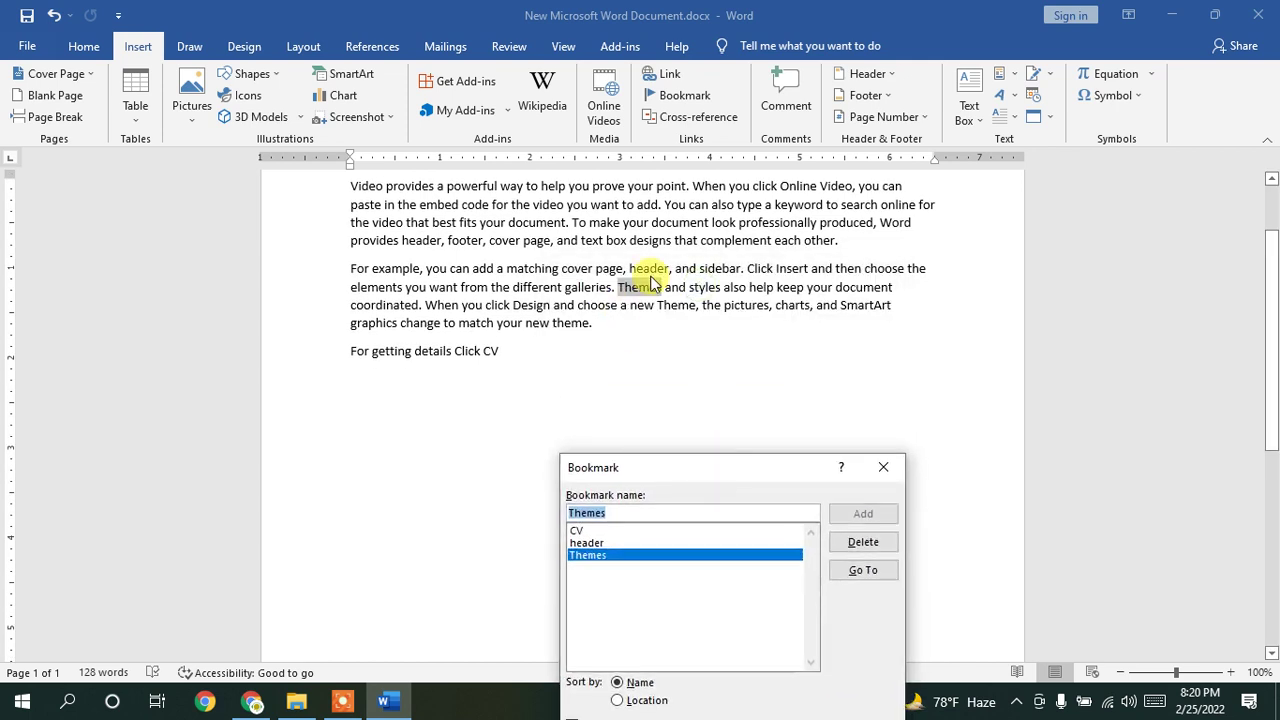
click(864, 541)
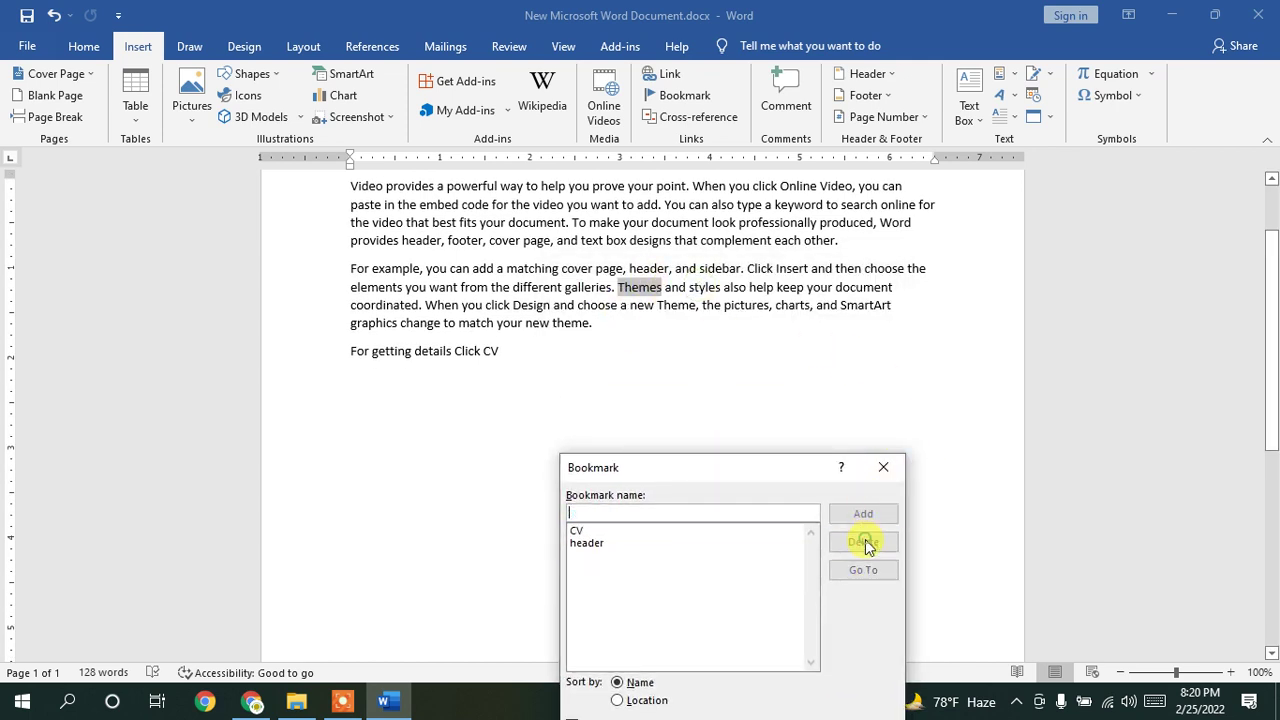
click(888, 469)
click(680, 116)
Step: Review the Cross-reference options, keeping Paragraph number, and close the dialog
drag(593, 224, 710, 234)
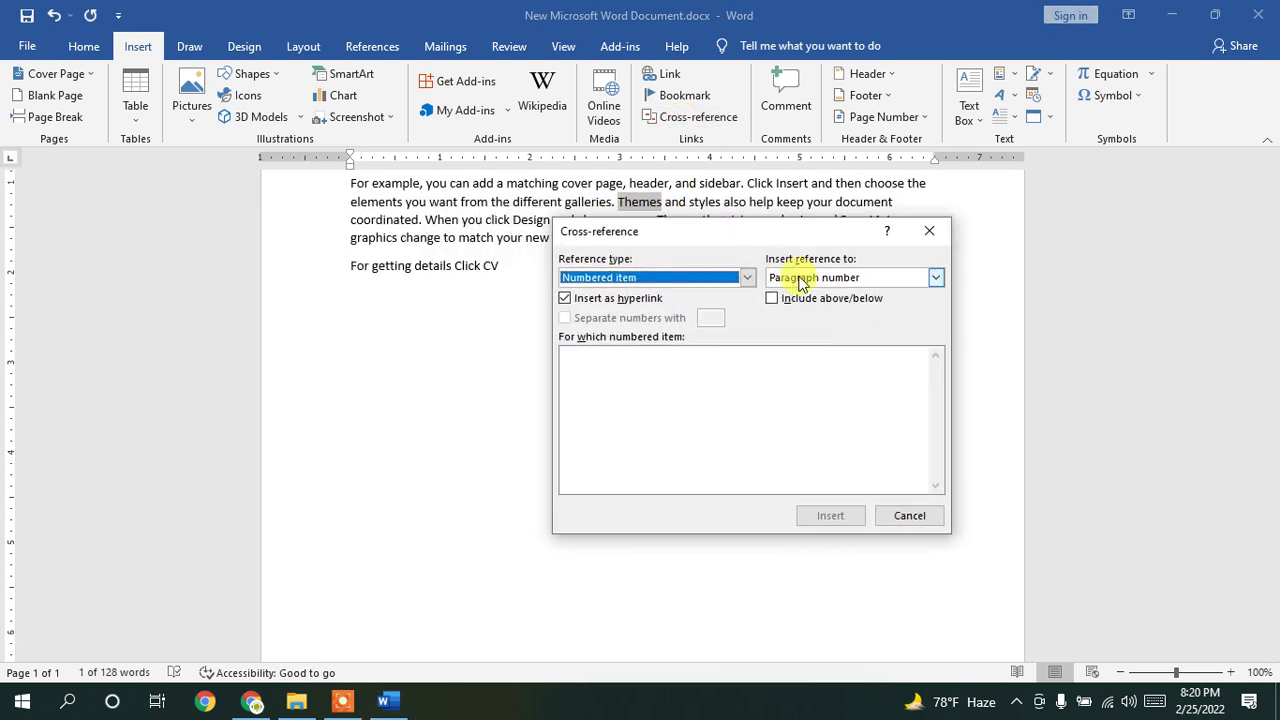
click(800, 279)
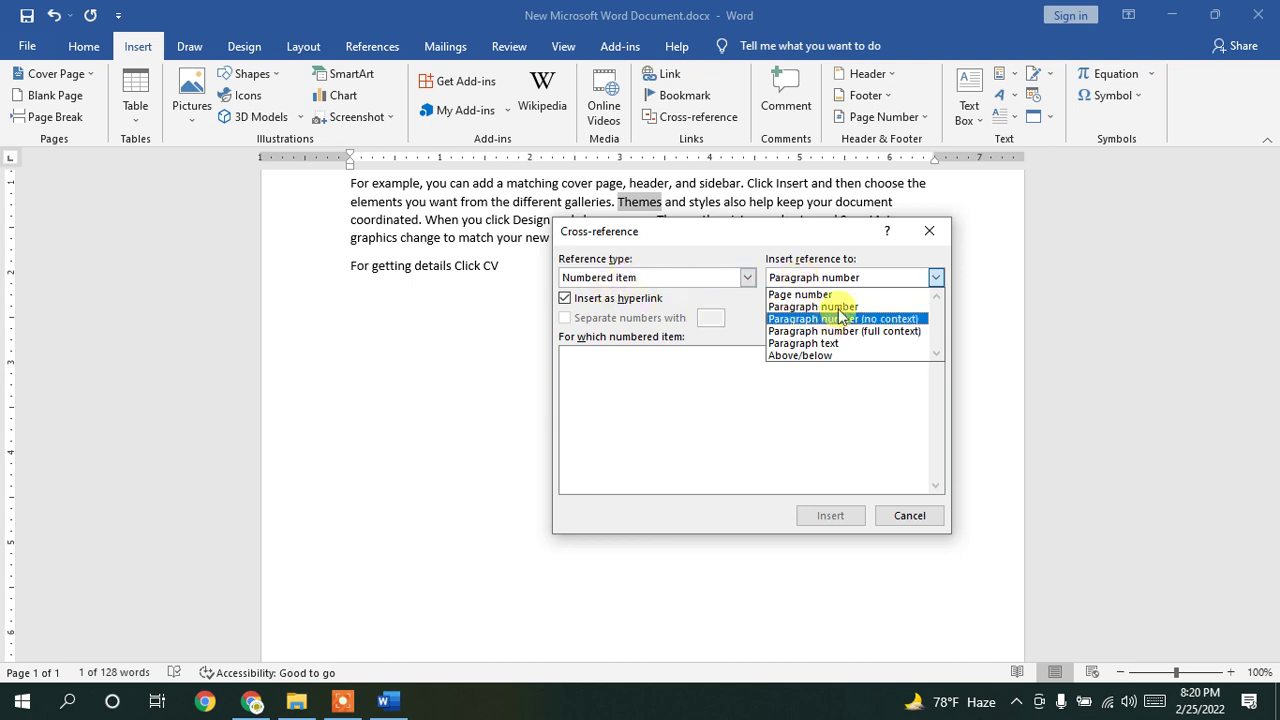
click(865, 277)
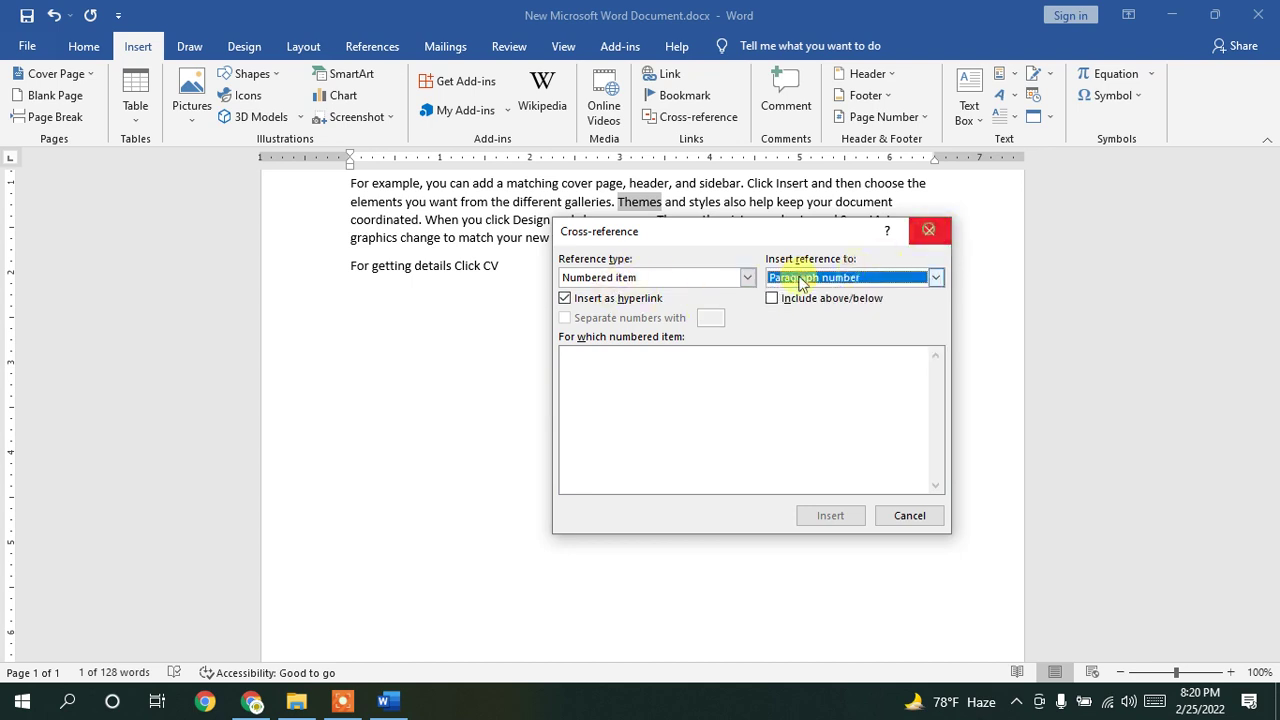
click(929, 230)
Step: Select all the document text and reopen the Cross-reference dialog
scroll(643, 246, up, 3)
click(494, 412)
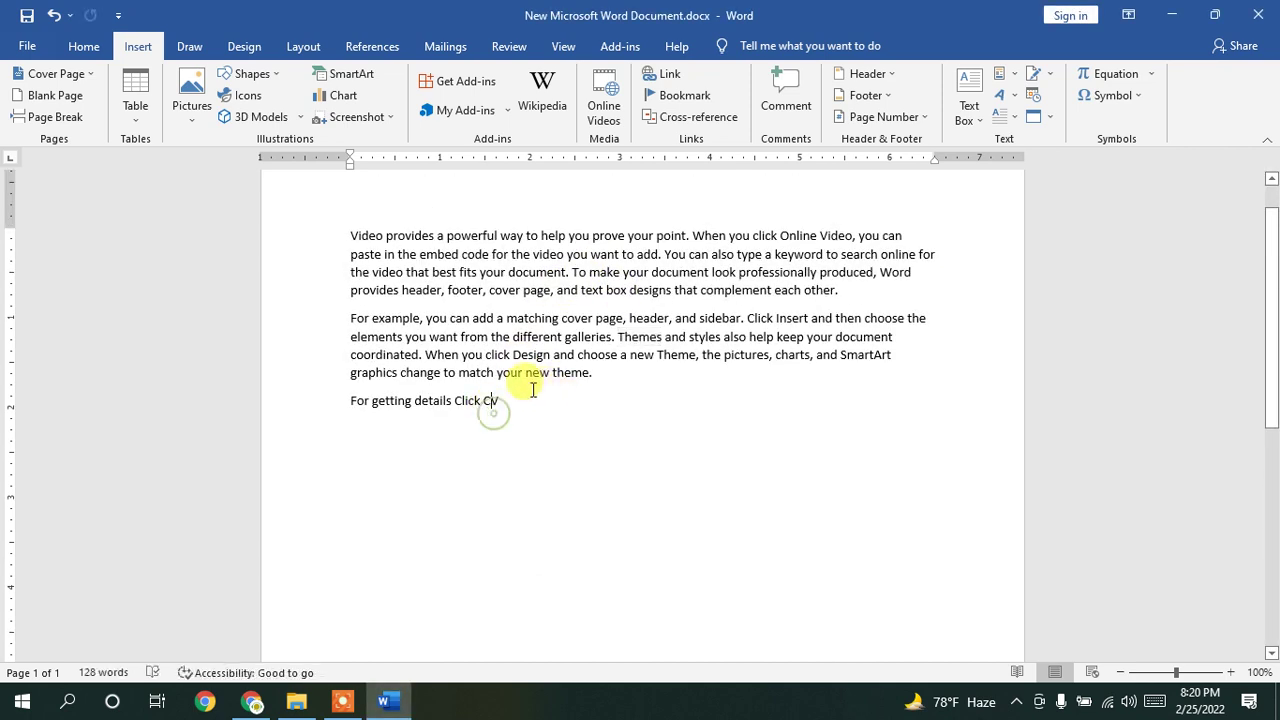
key(ctrl+a)
click(505, 400)
drag(505, 400, 330, 235)
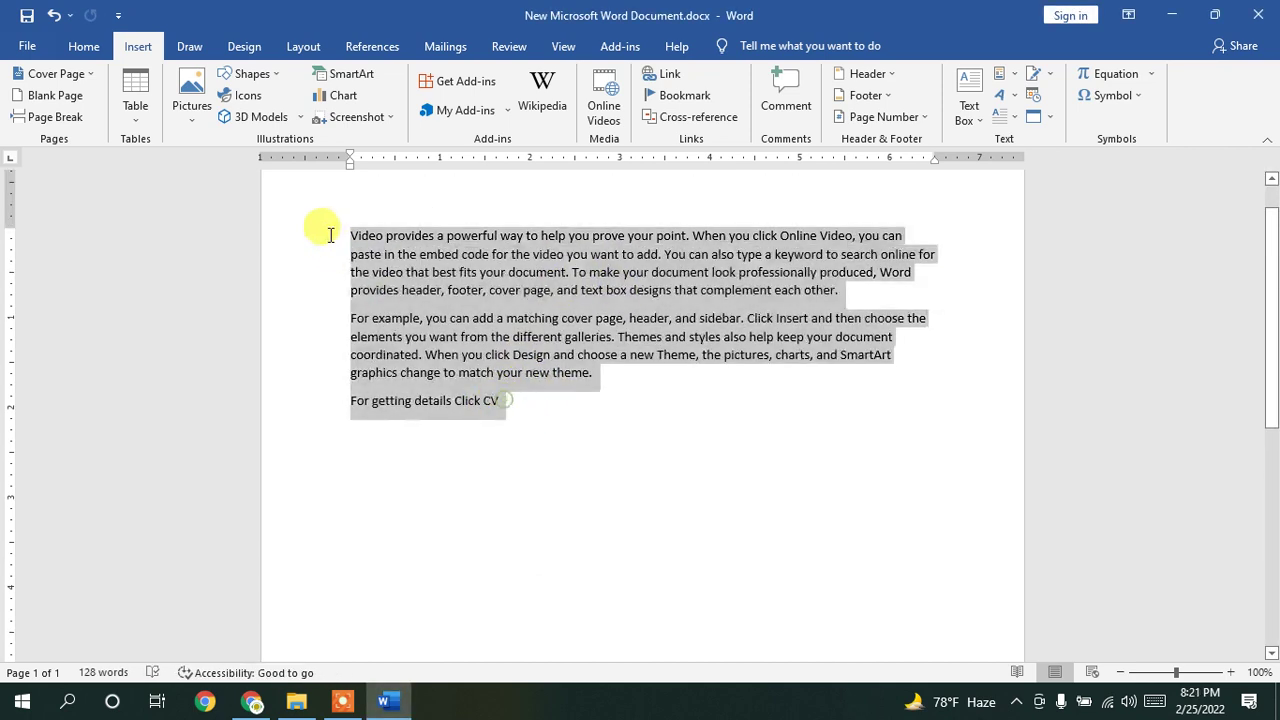
click(688, 128)
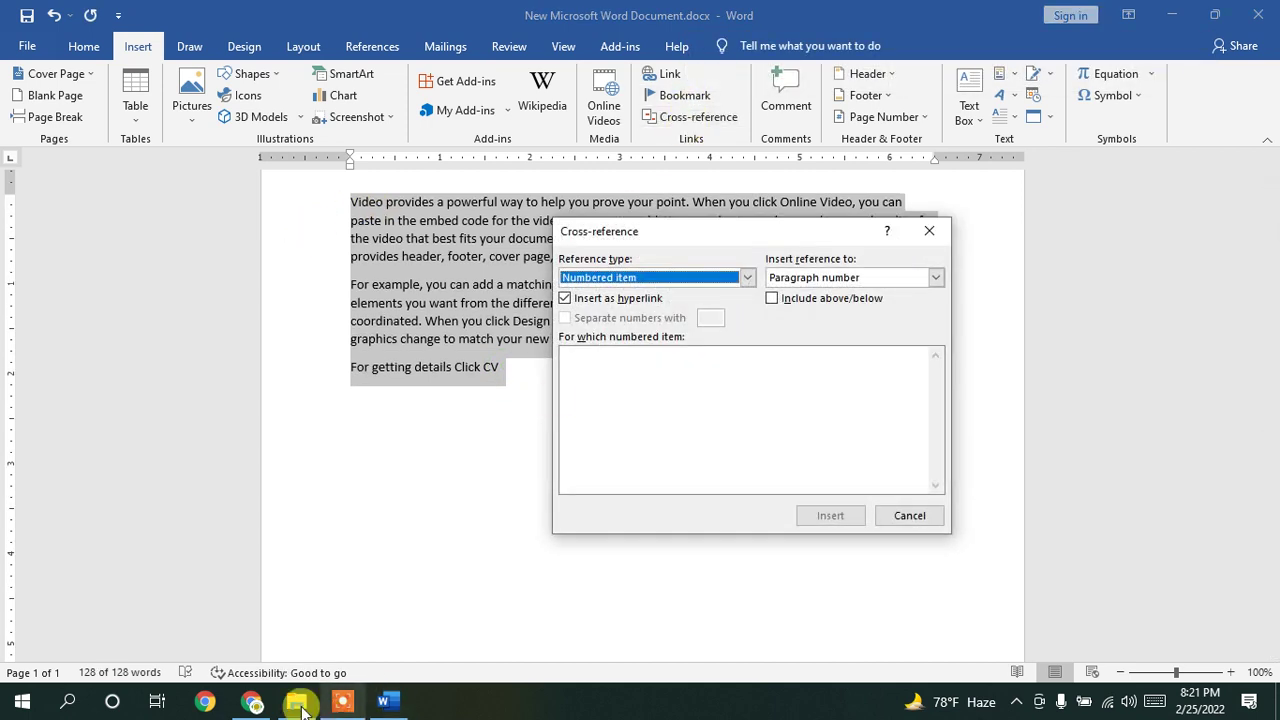
Step: Admit the waiting participant to the Meet call, then return to Word's Cross-reference dialog
click(250, 703)
click(25, 14)
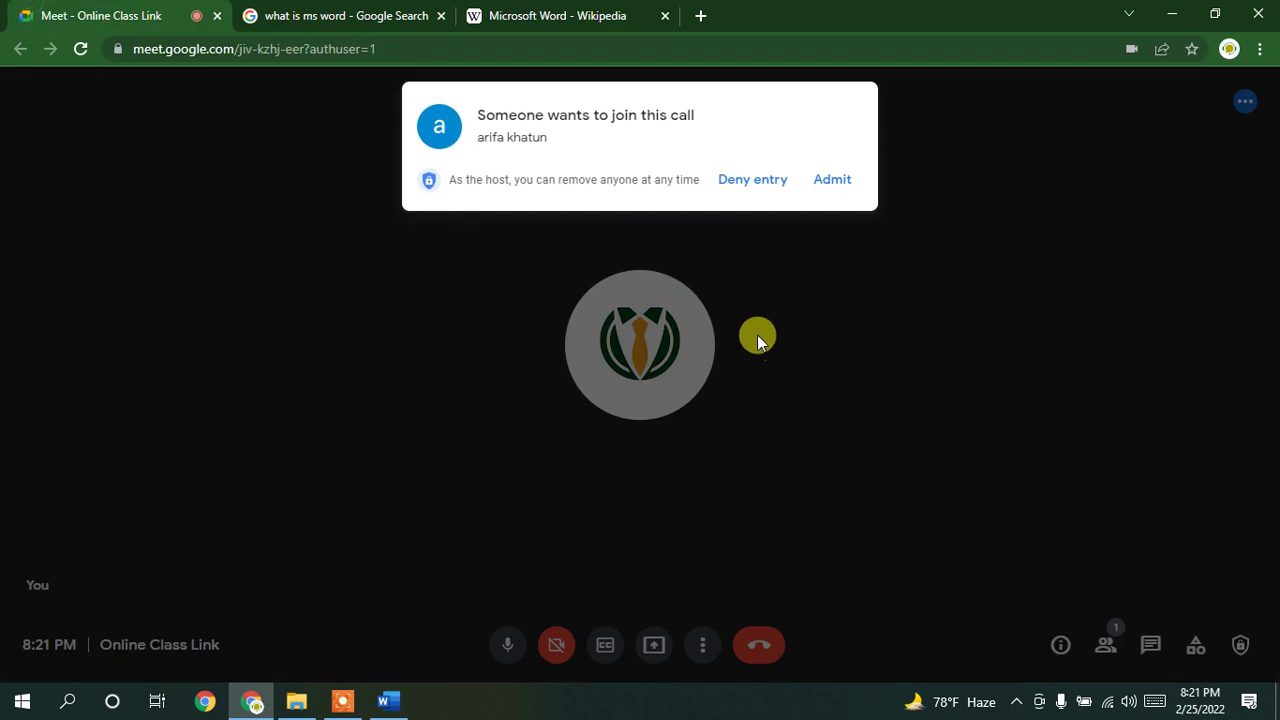
click(829, 190)
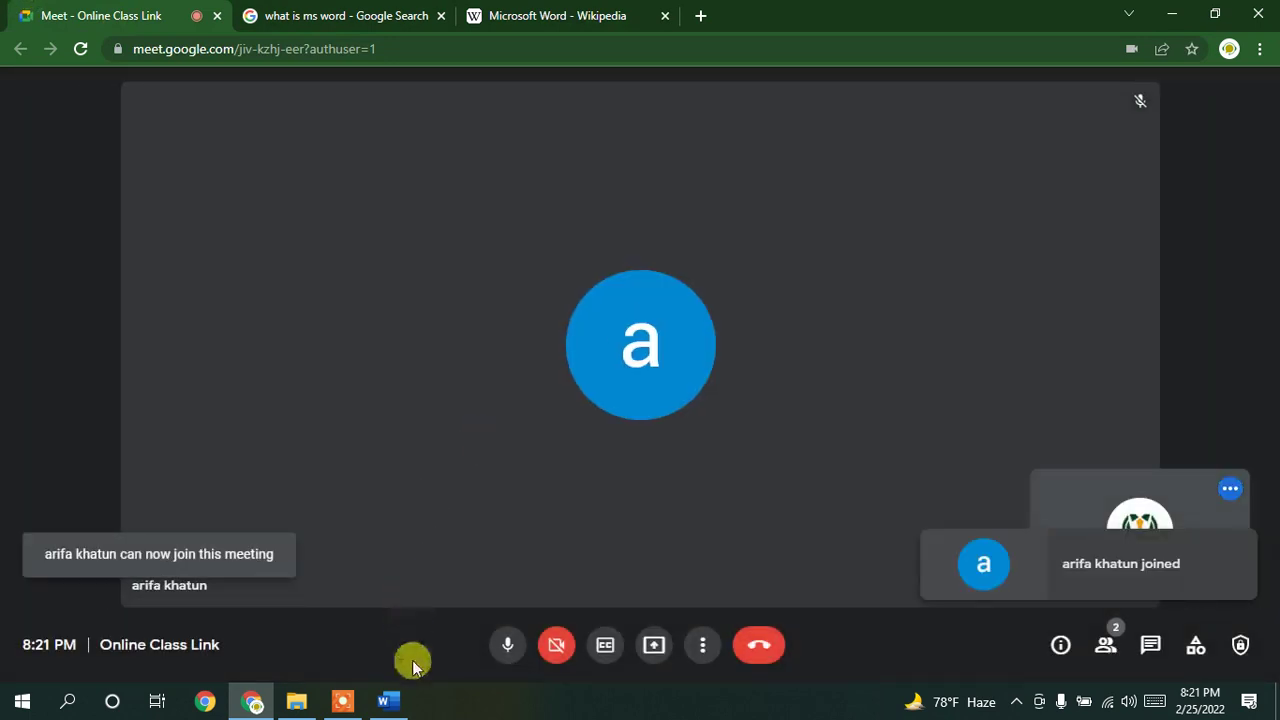
click(390, 700)
click(620, 370)
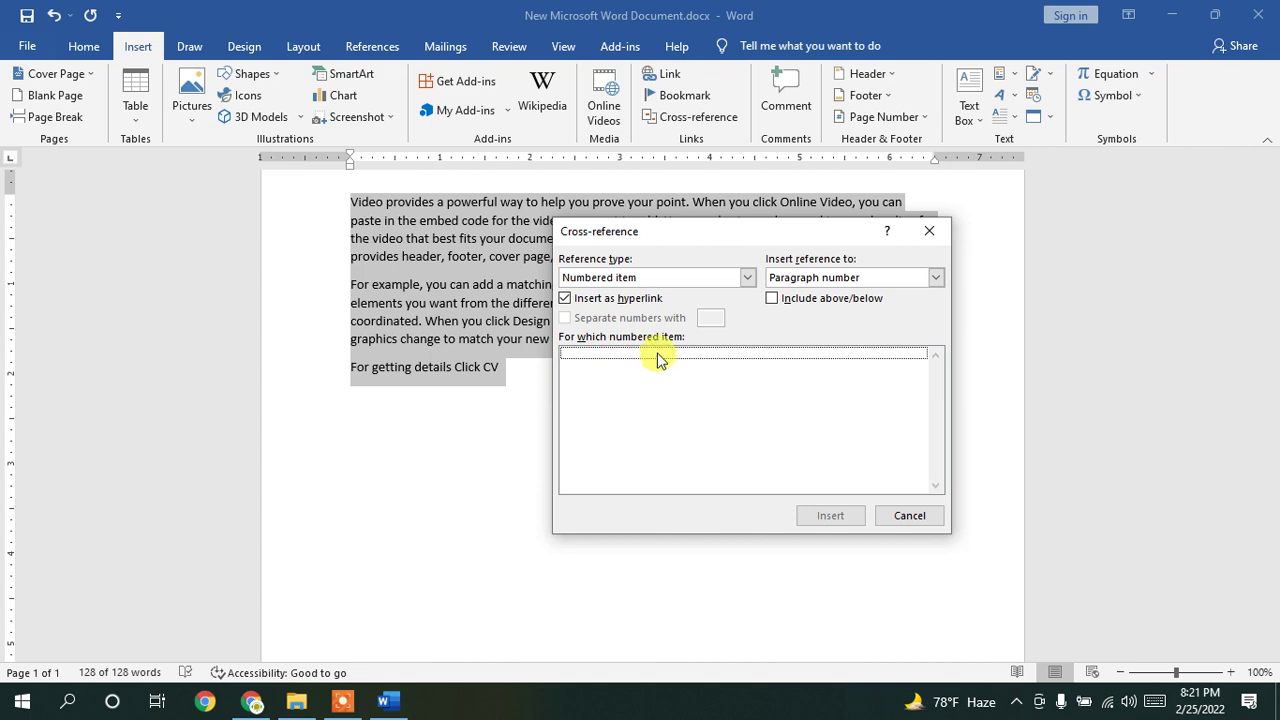
Step: Turn off hyperlinking and try Heading with the above/below and heading-number options, then close without inserting
click(566, 298)
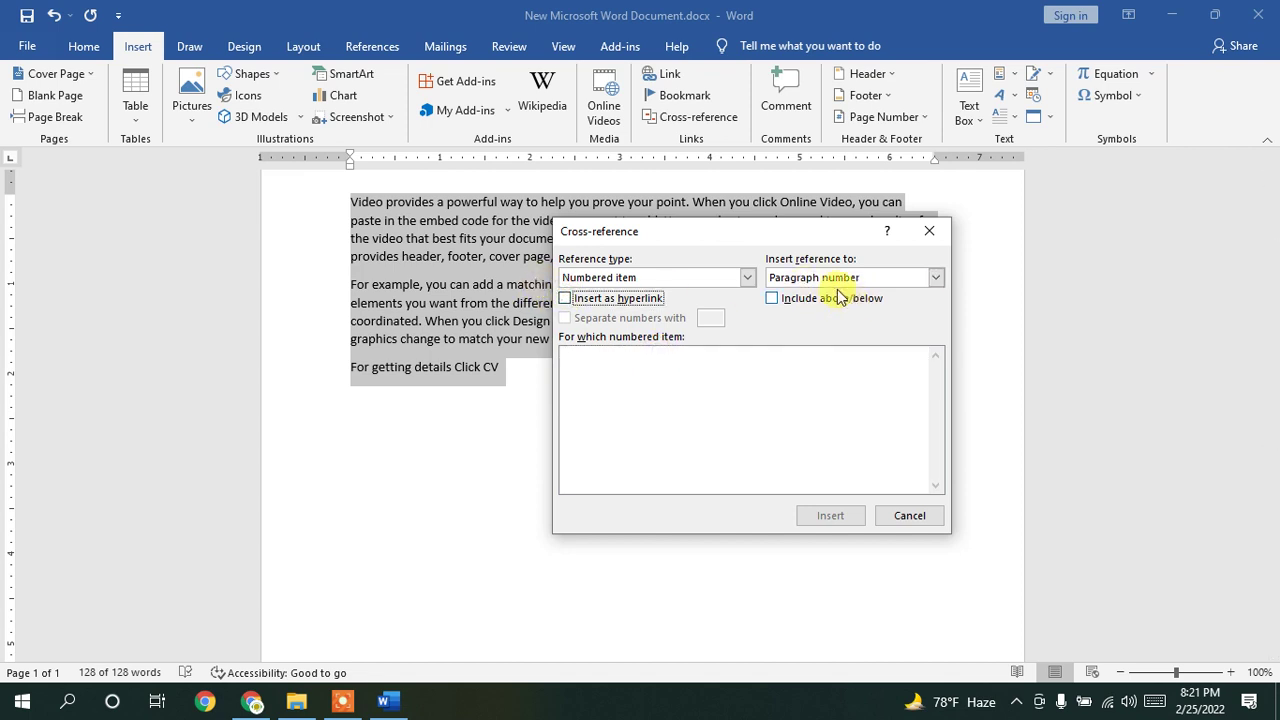
click(747, 277)
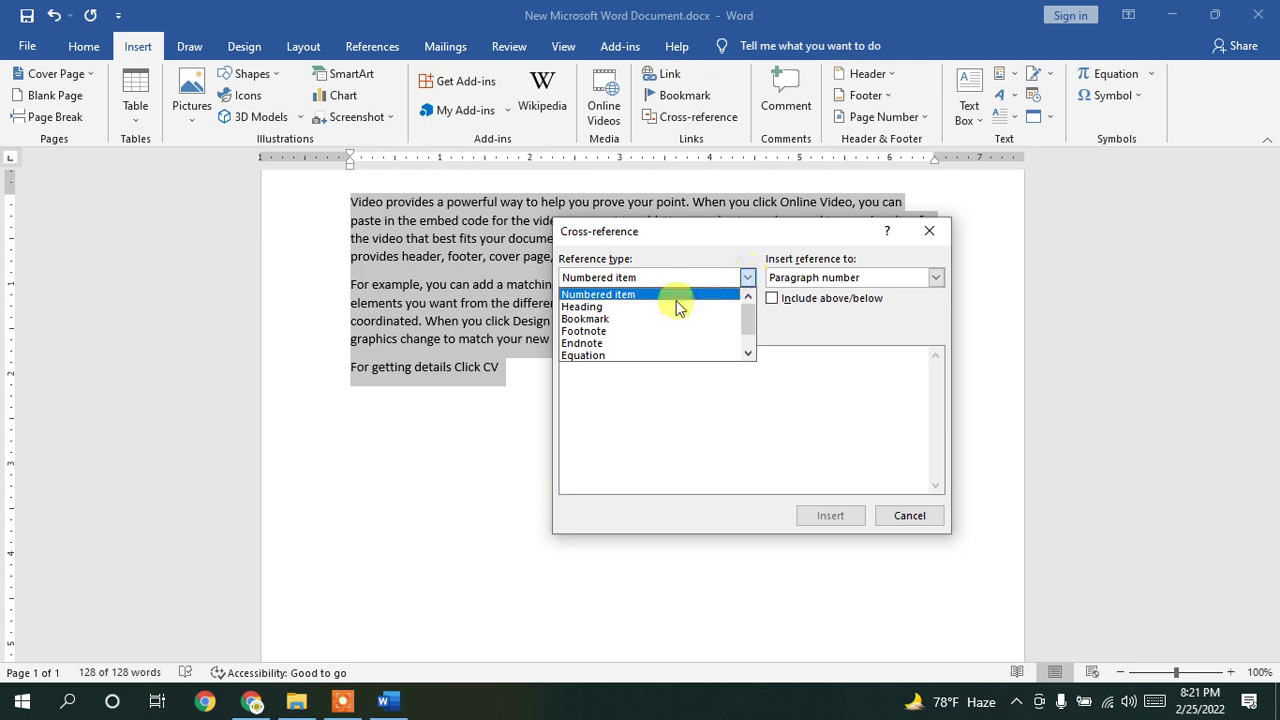
scroll(608, 357, down, 2)
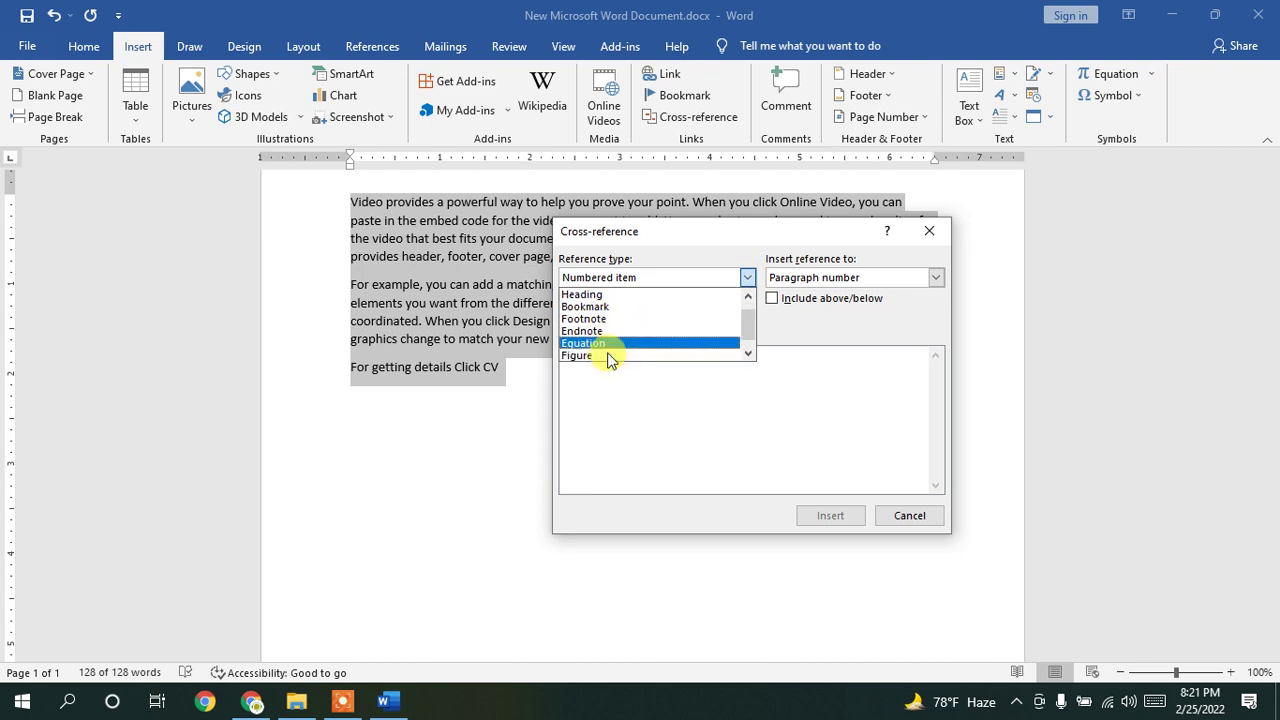
scroll(600, 350, up, 2)
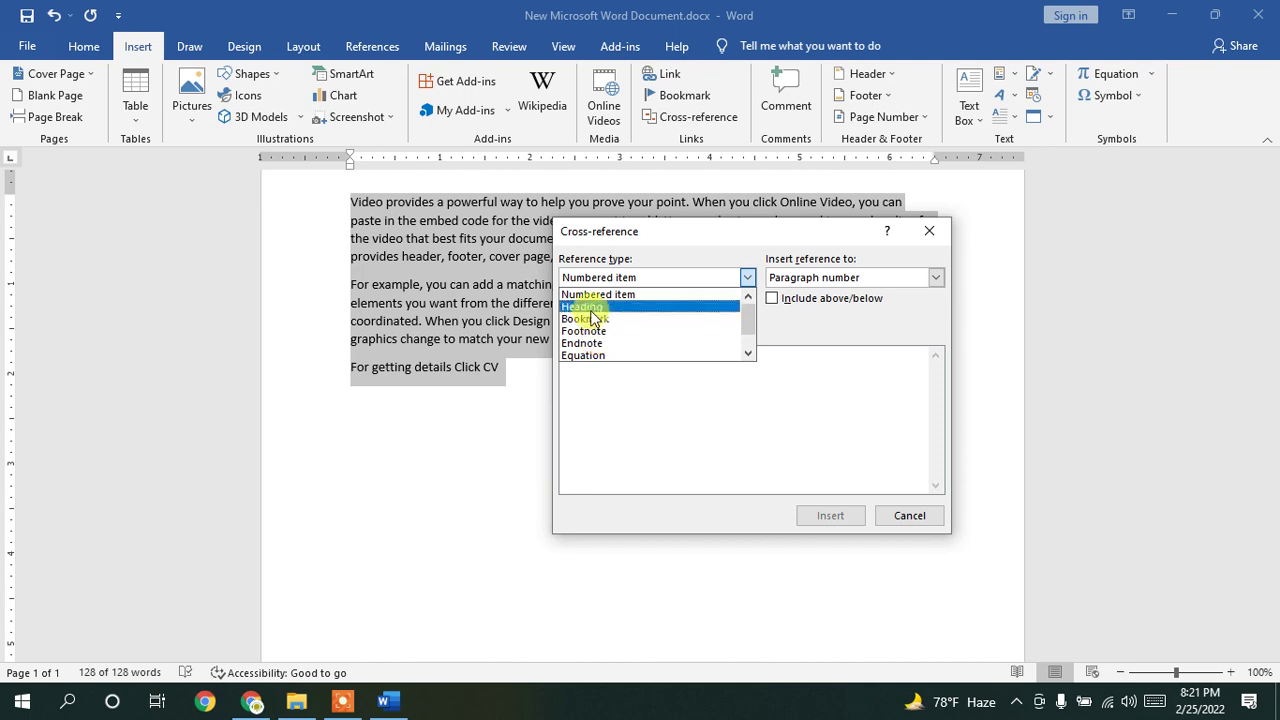
click(588, 306)
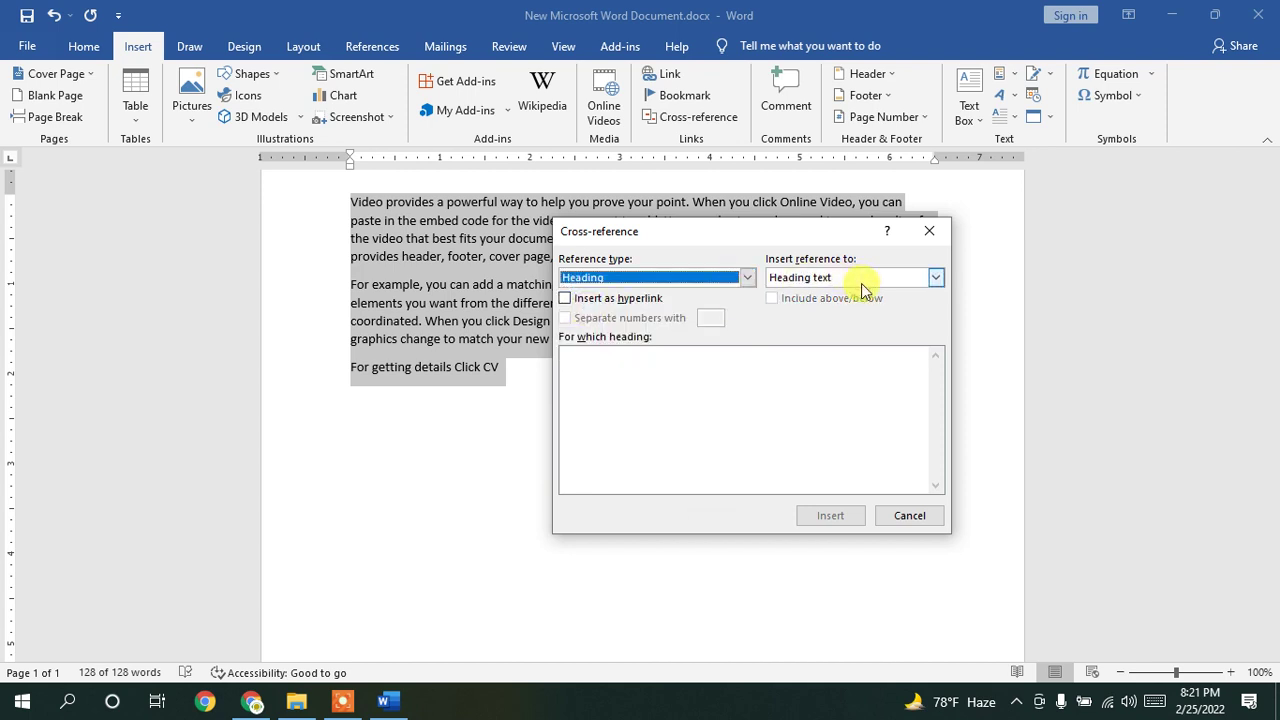
click(800, 279)
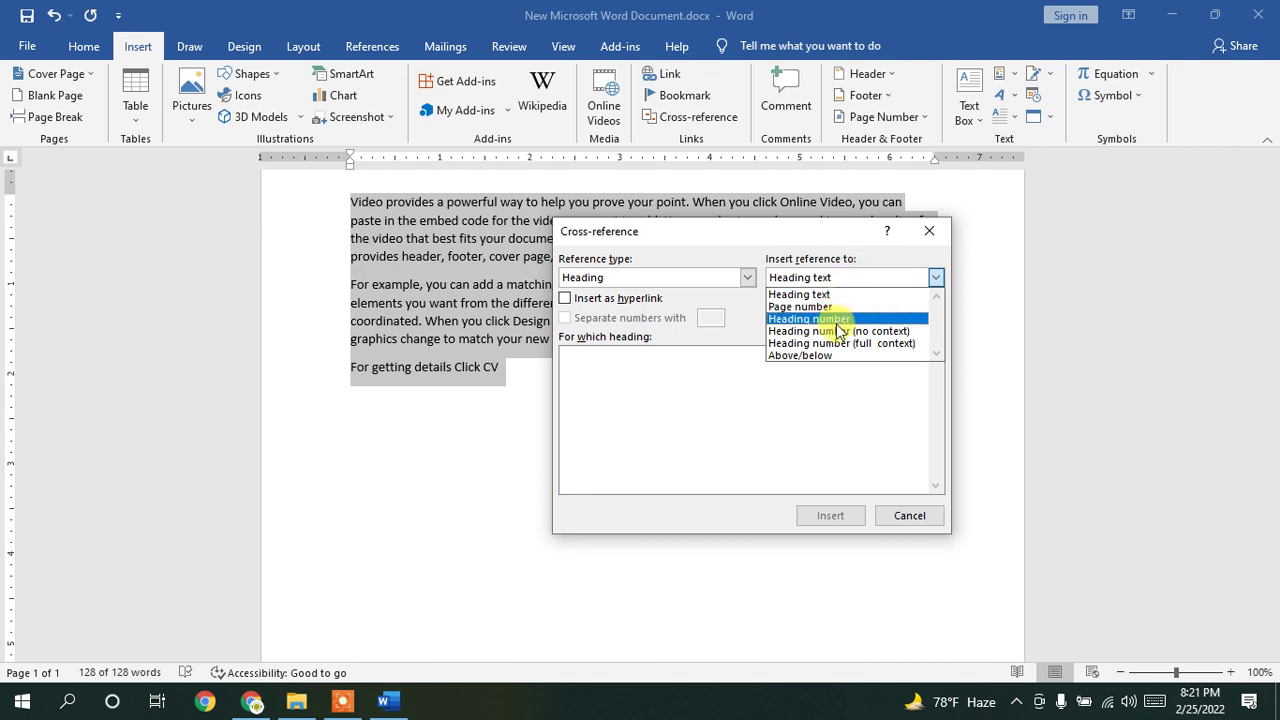
click(820, 355)
click(824, 277)
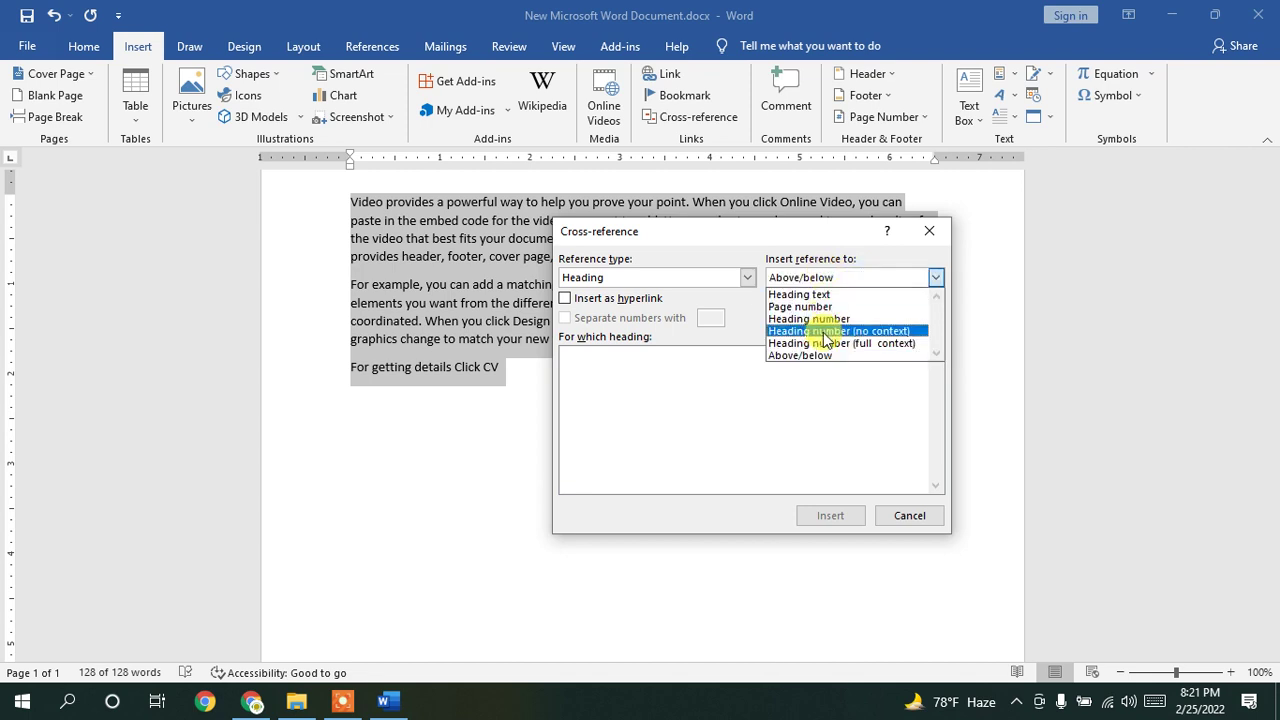
click(824, 331)
click(929, 231)
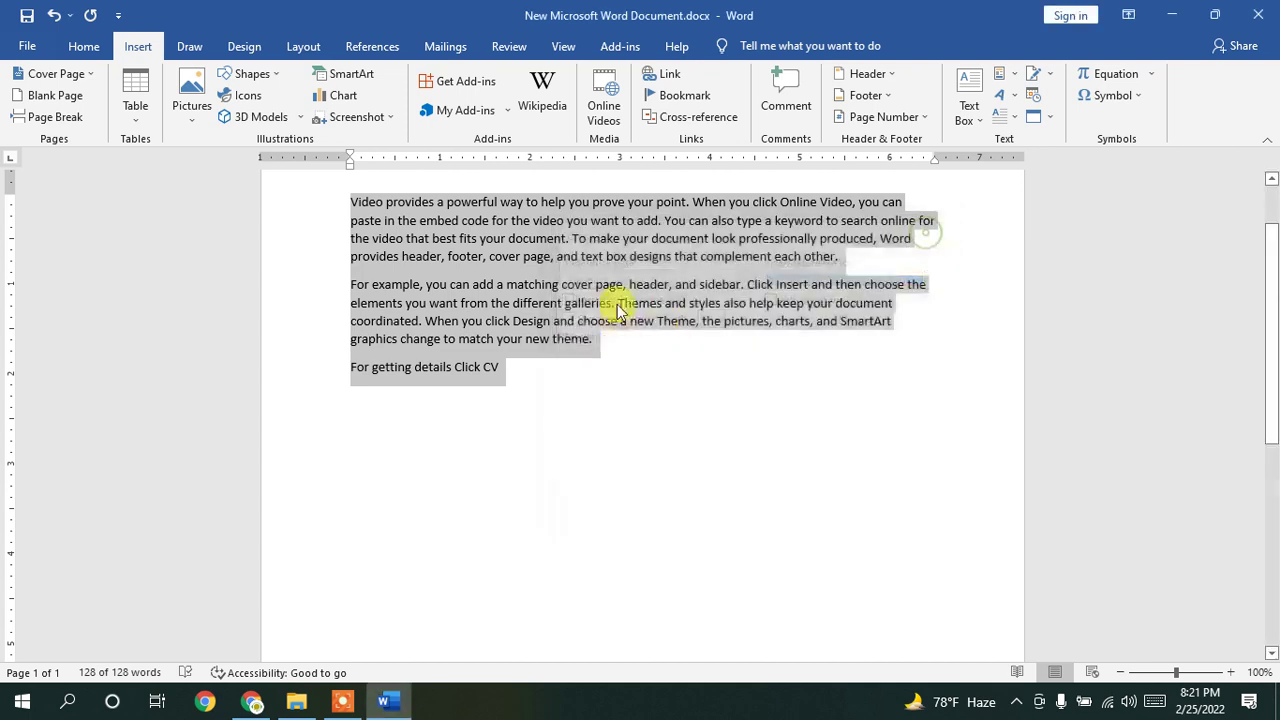
scroll(310, 259, up, 2)
Step: Type 'Headline' as a new first line, select it, and switch to the Google Meet window
click(350, 286)
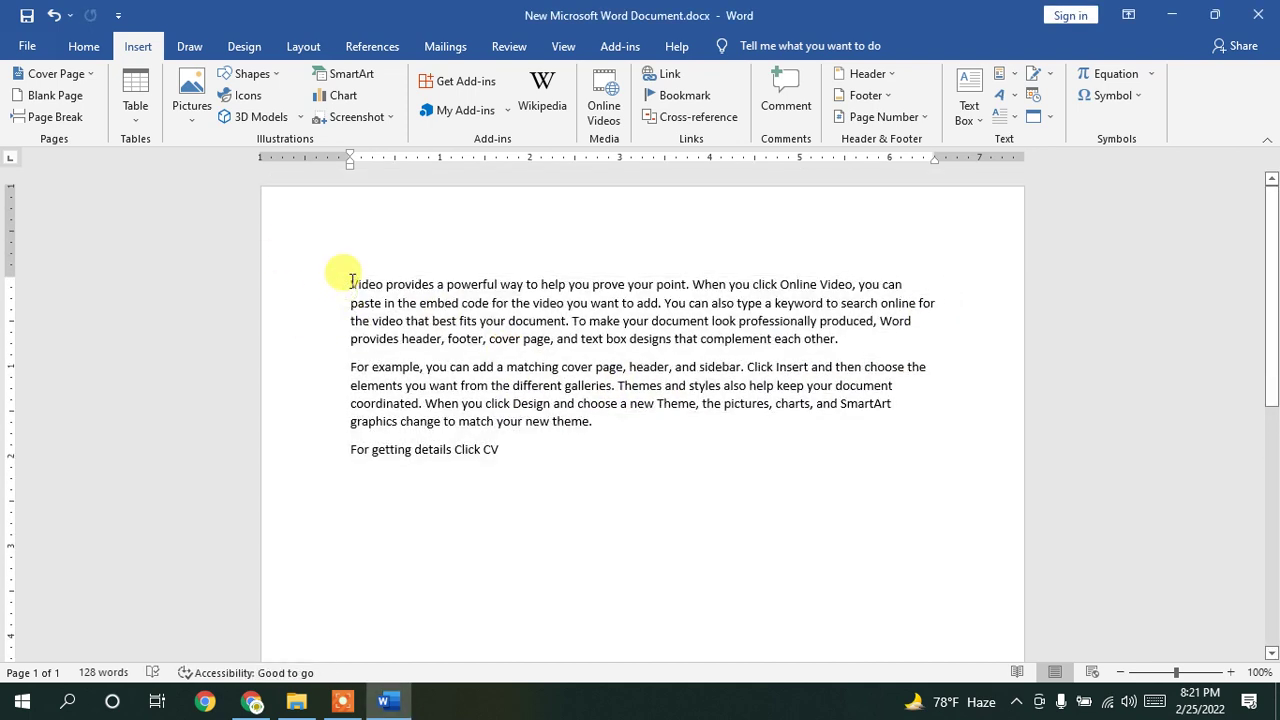
scroll(355, 276, up, 1)
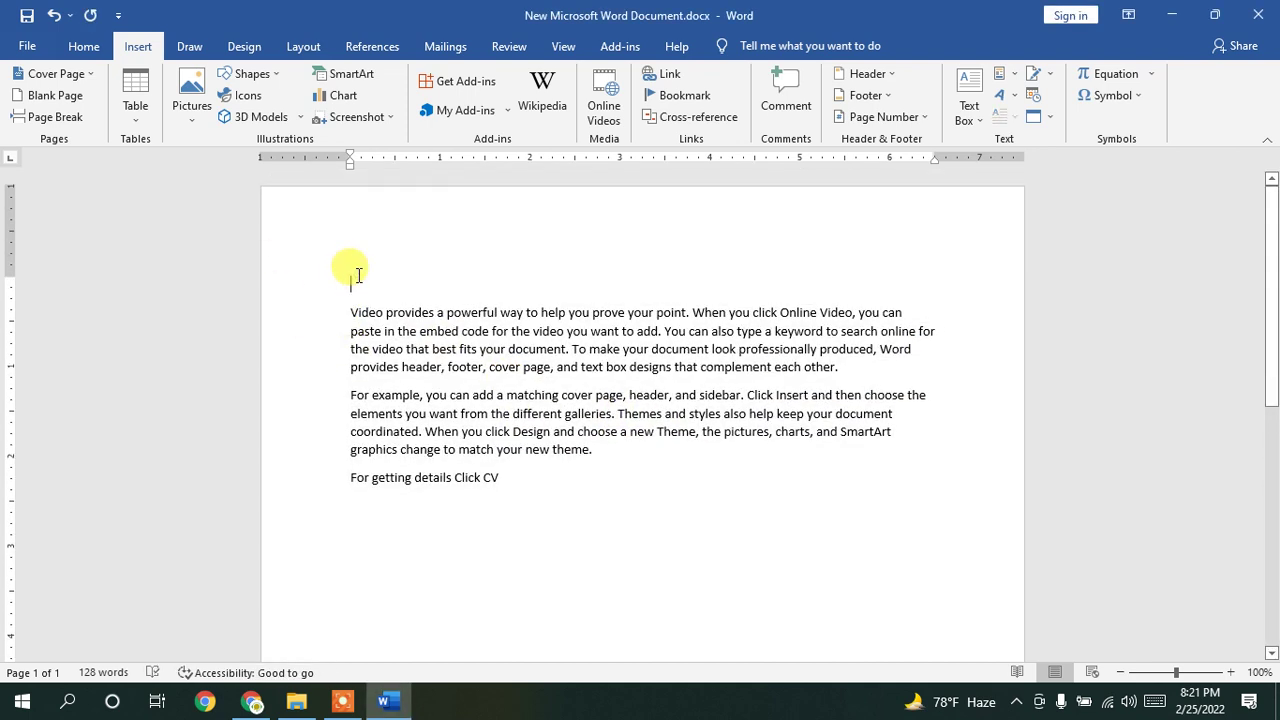
text(Headline)
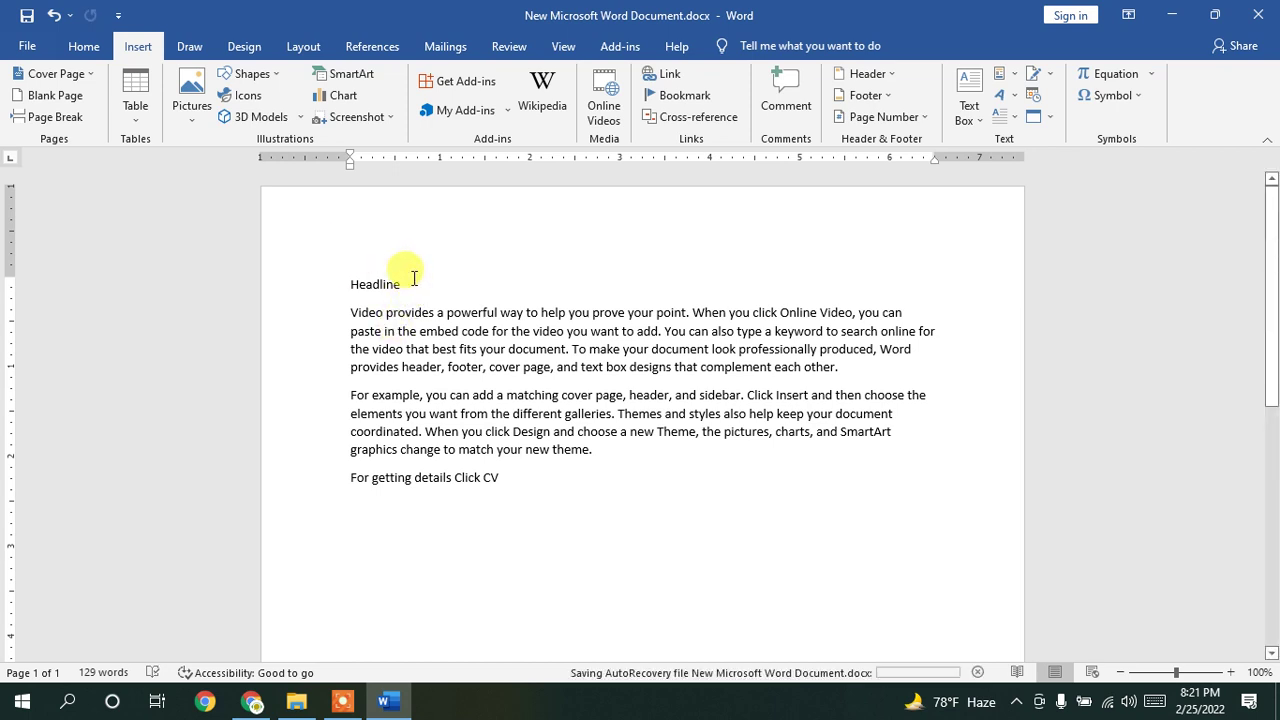
drag(410, 284, 350, 284)
click(251, 701)
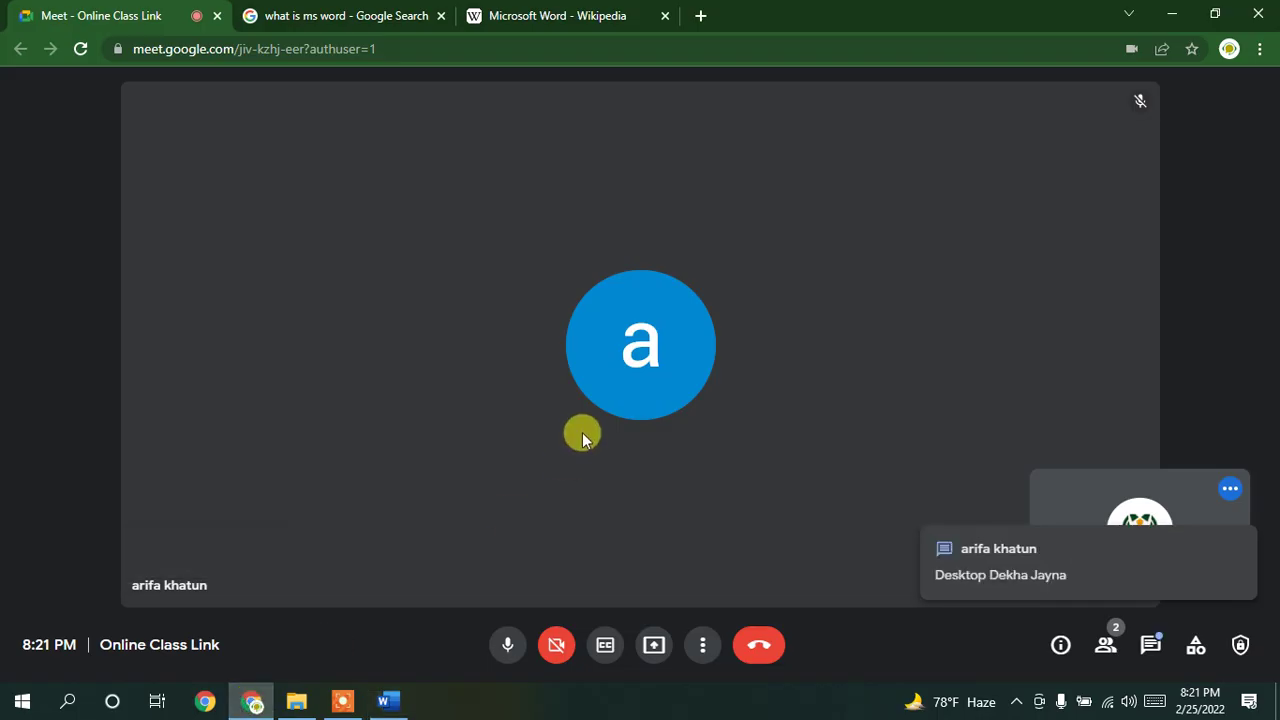
Step: Share the entire screen in the Meet call, dismiss the sharing notices, and return to Word
click(653, 645)
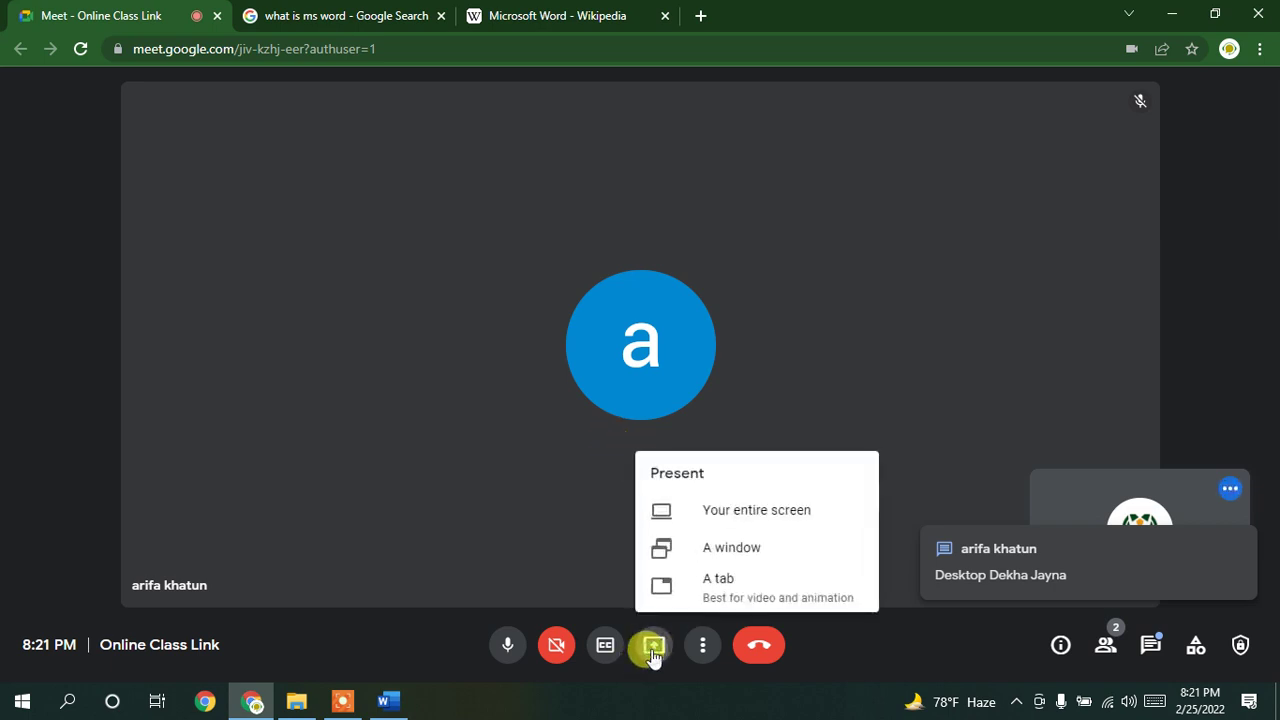
click(749, 513)
click(587, 328)
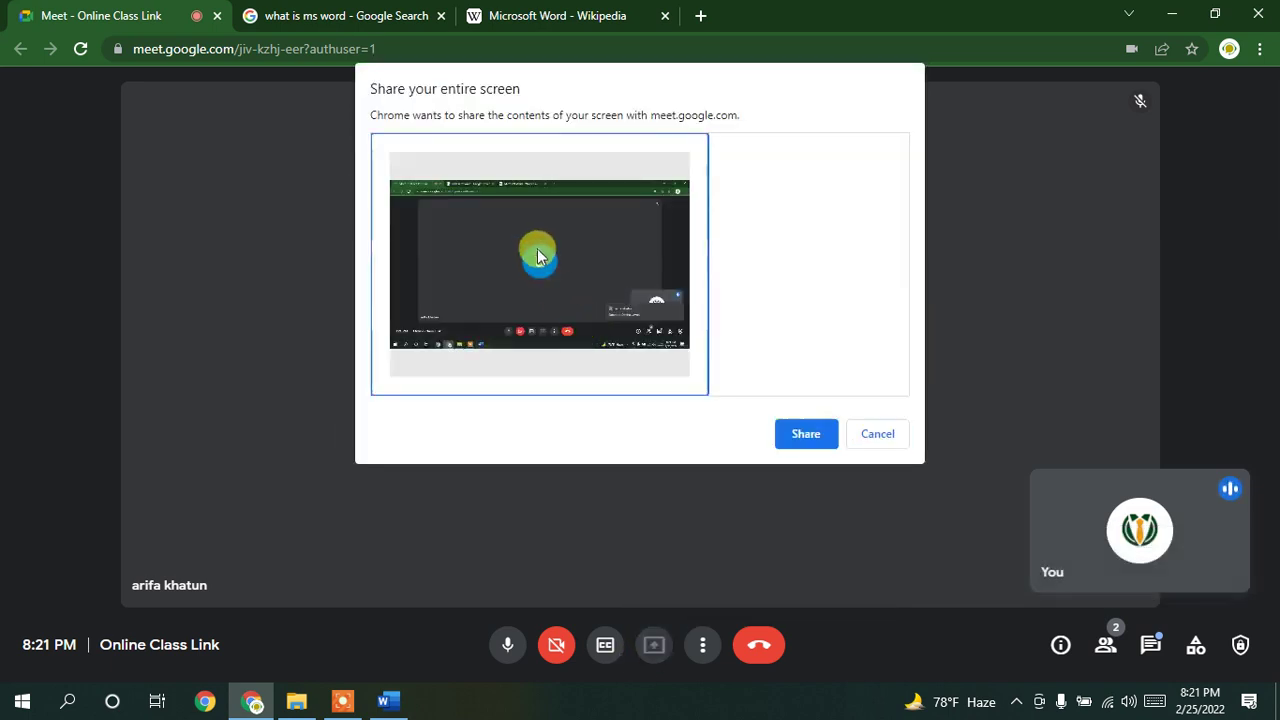
click(806, 434)
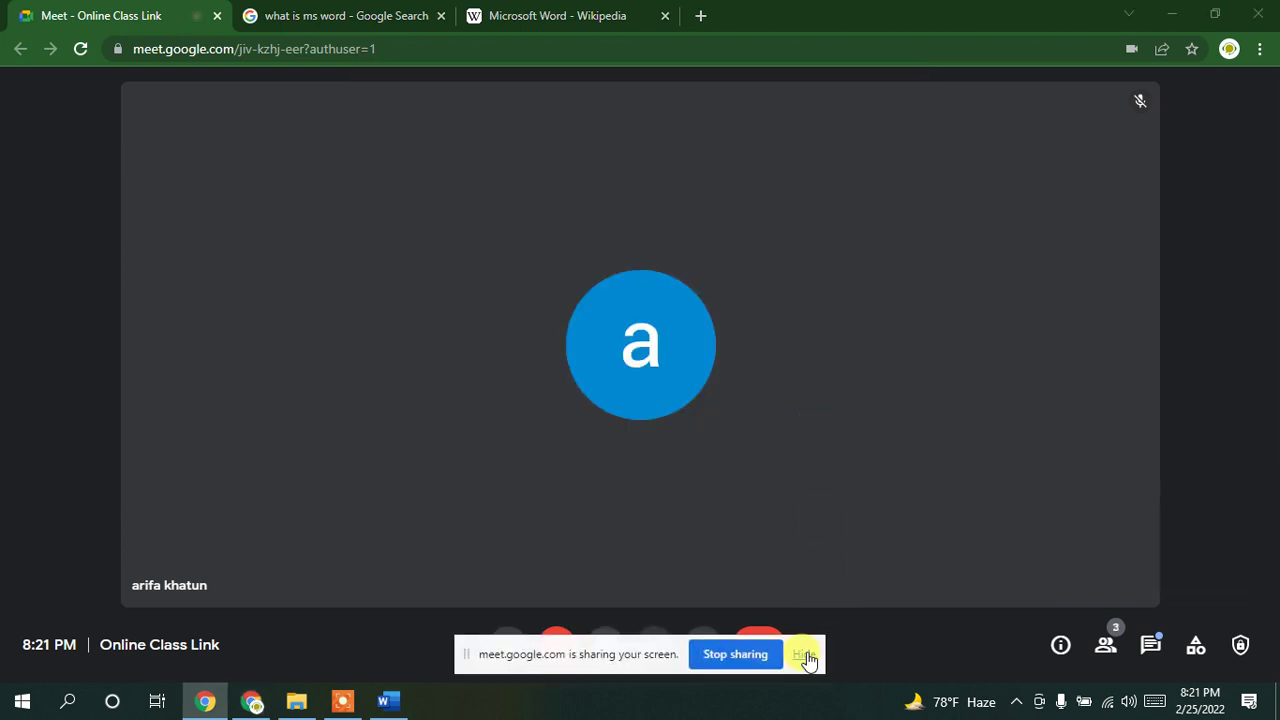
click(806, 654)
click(1152, 648)
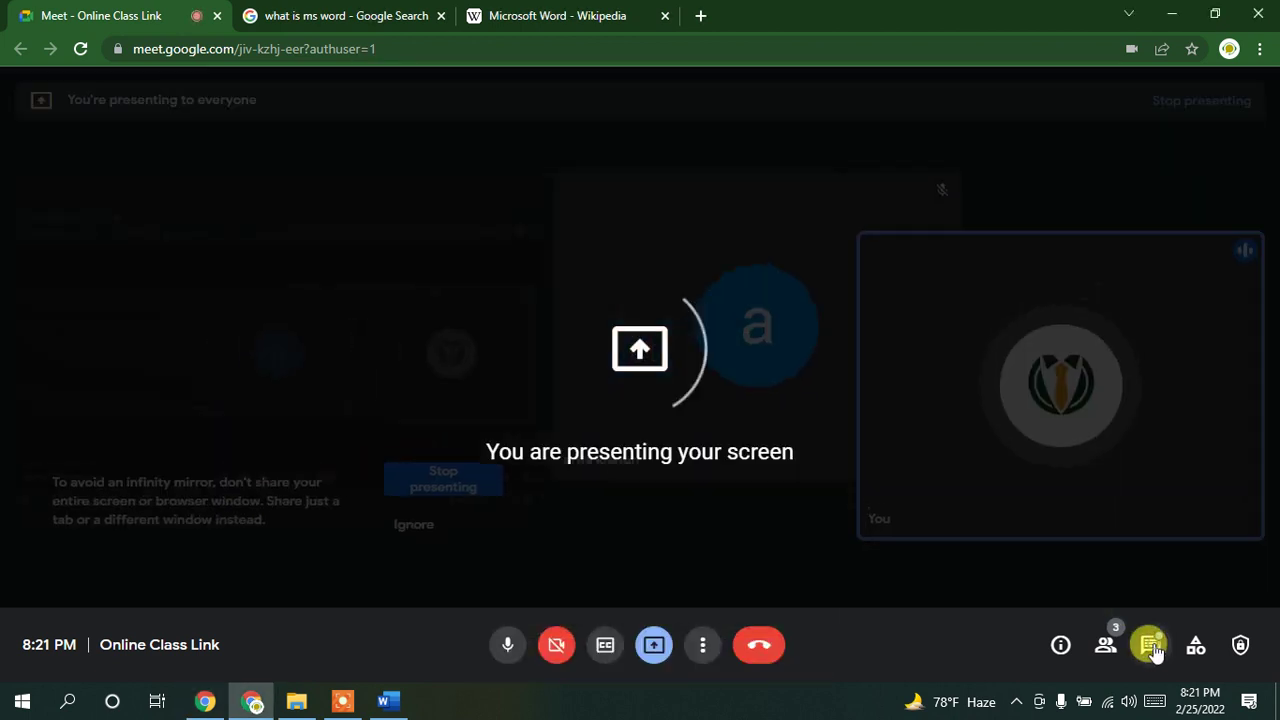
click(1152, 648)
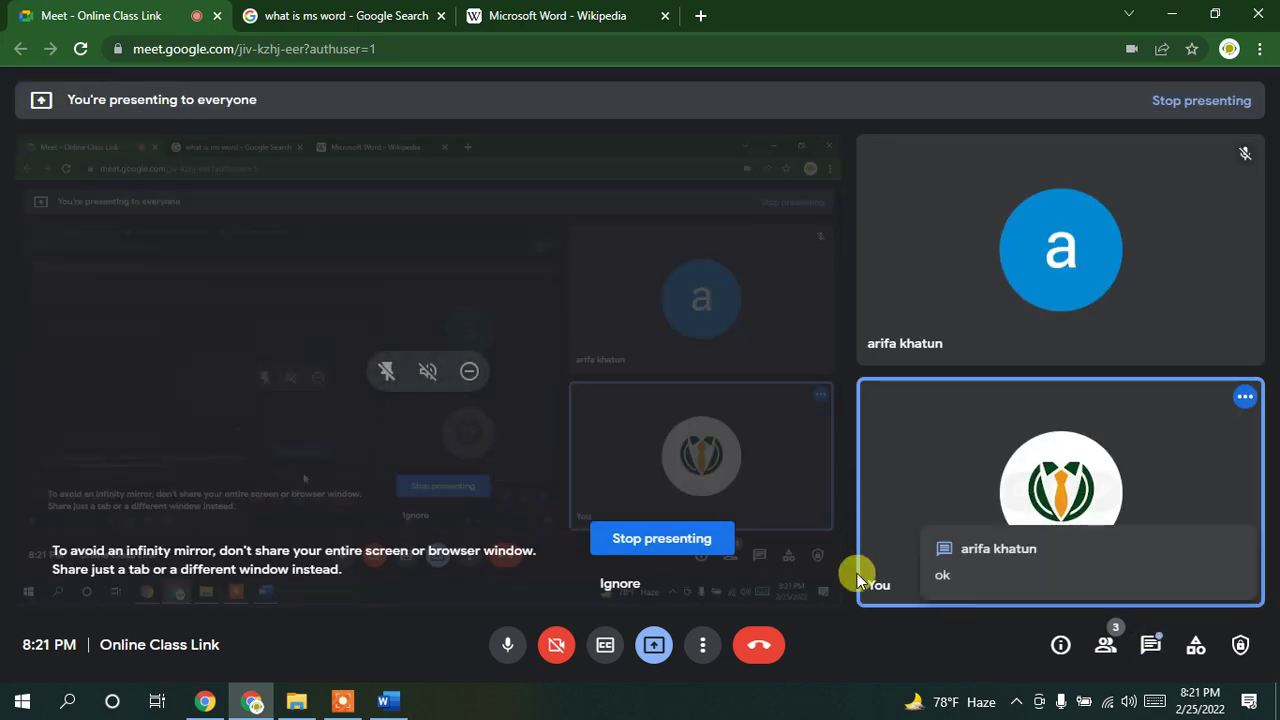
click(618, 582)
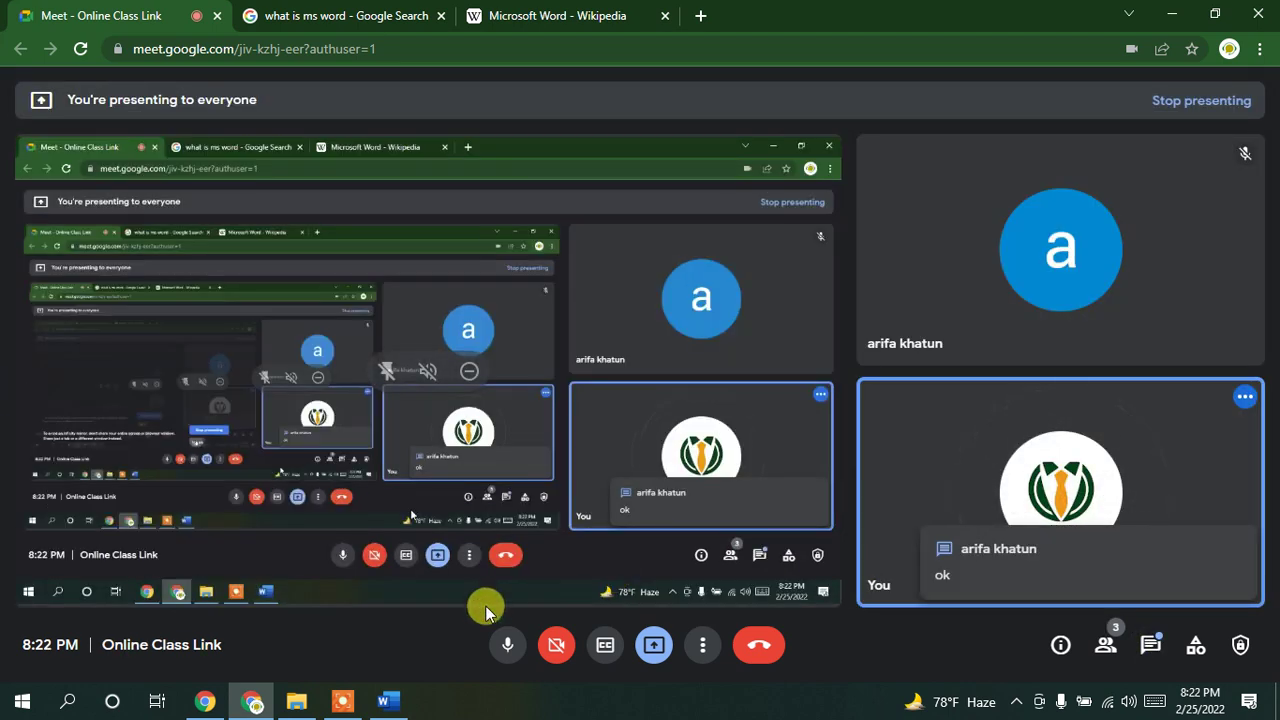
click(388, 700)
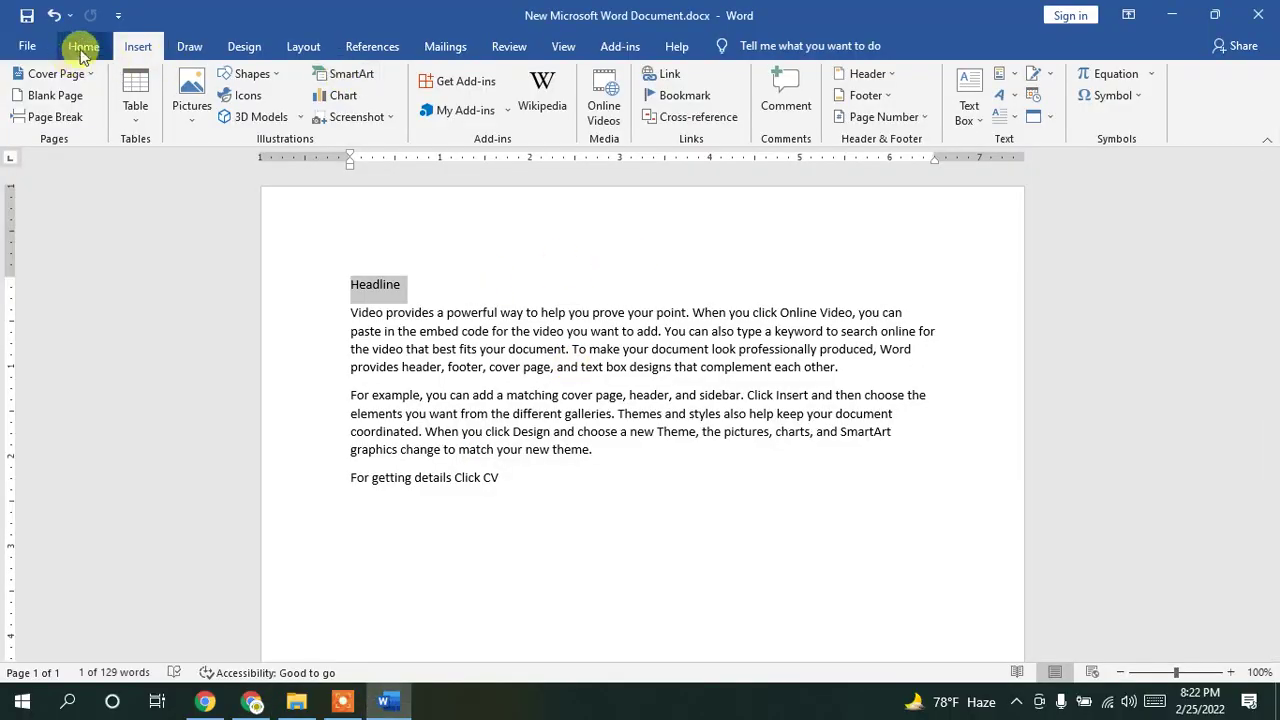
Step: Make the 'Headline' title bold and grow its font size to 36 pt
click(84, 46)
click(175, 112)
click(326, 84)
click(326, 84)
click(326, 84)
click(326, 84)
click(326, 84)
click(326, 84)
click(326, 84)
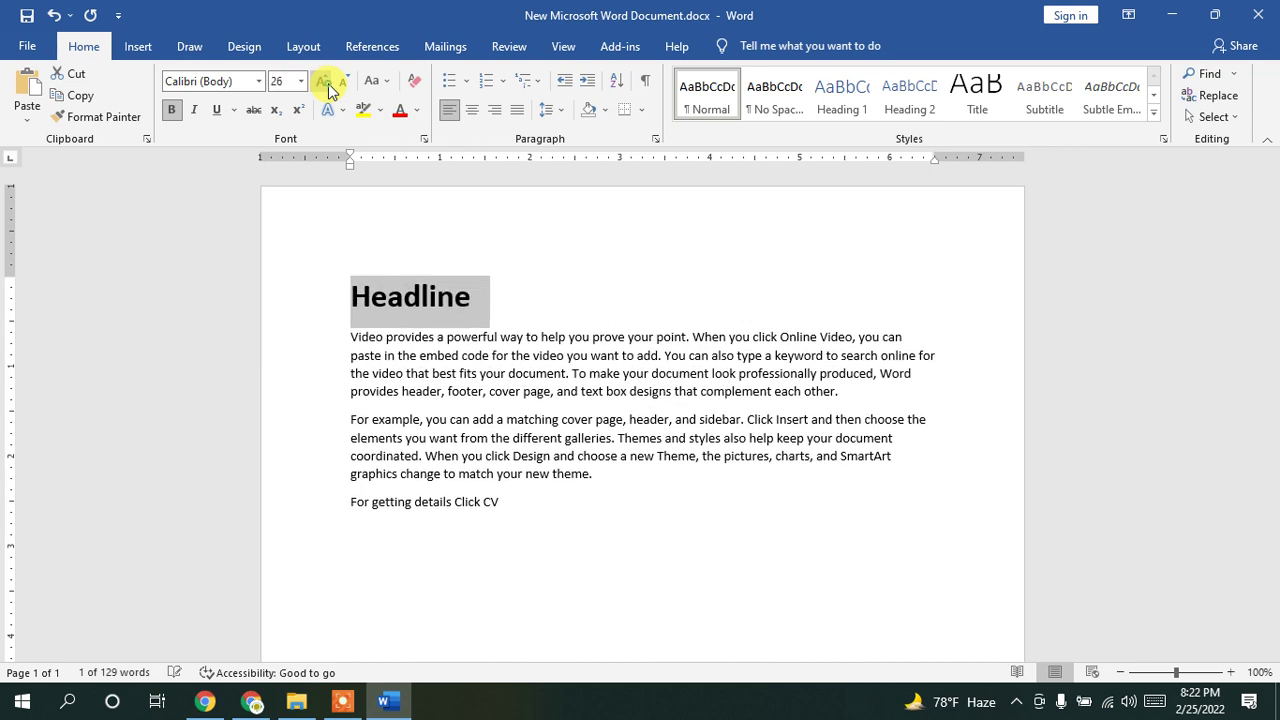
click(326, 84)
click(326, 84)
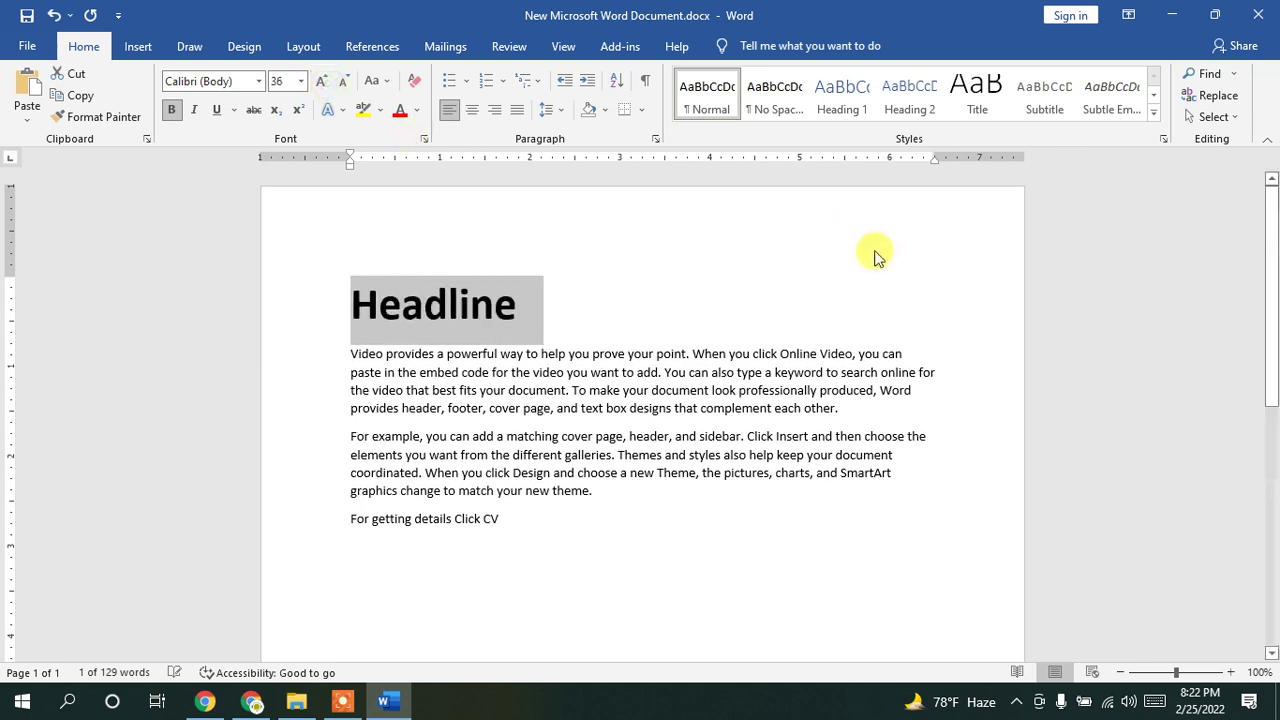
click(150, 47)
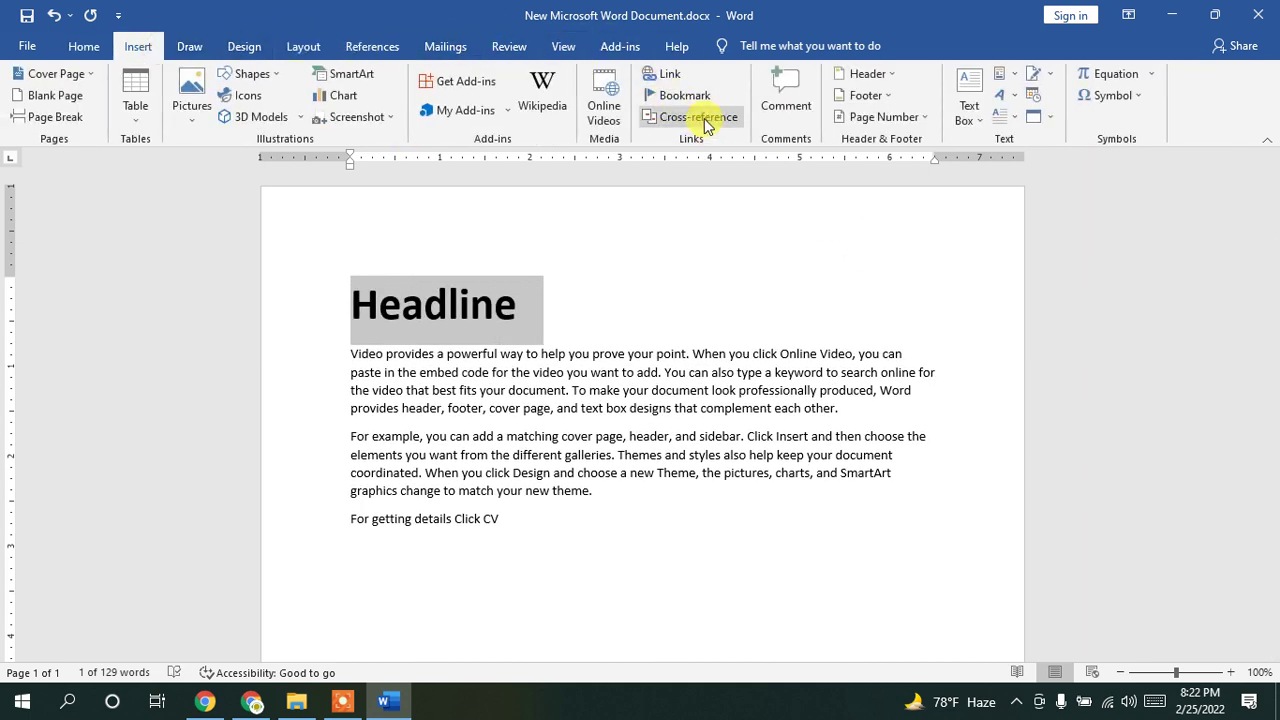
click(700, 117)
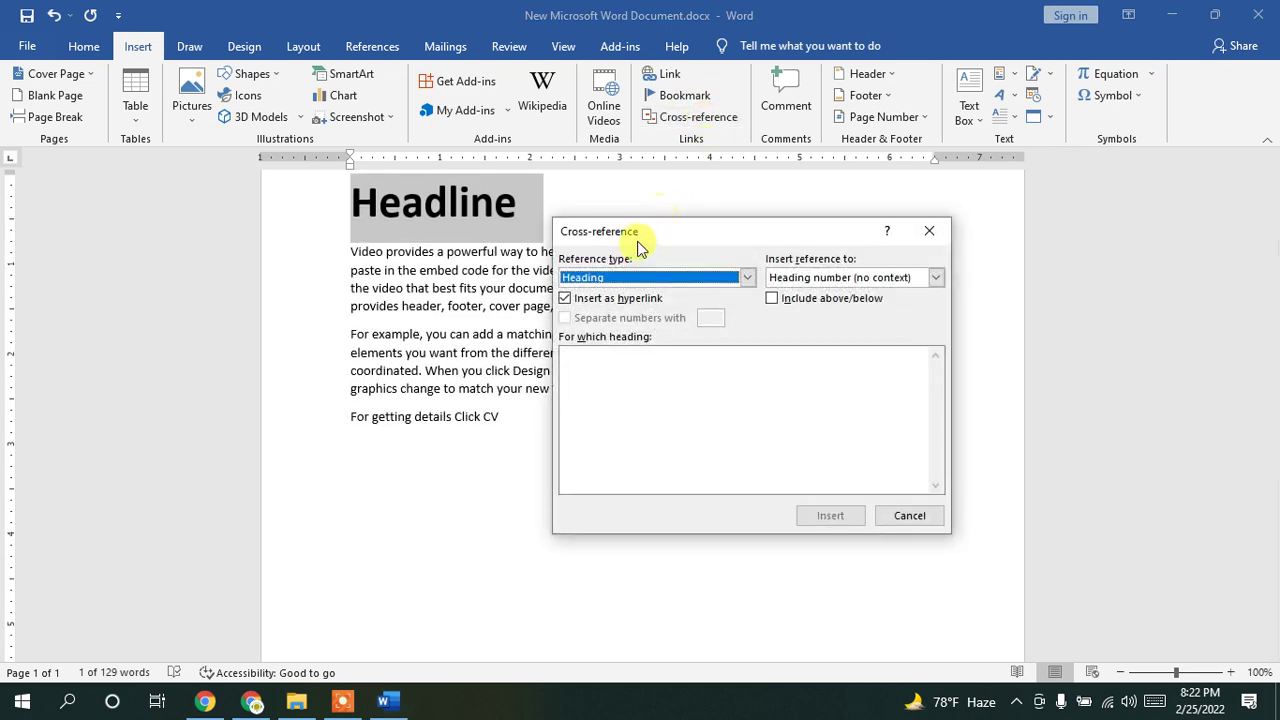
drag(637, 241, 682, 226)
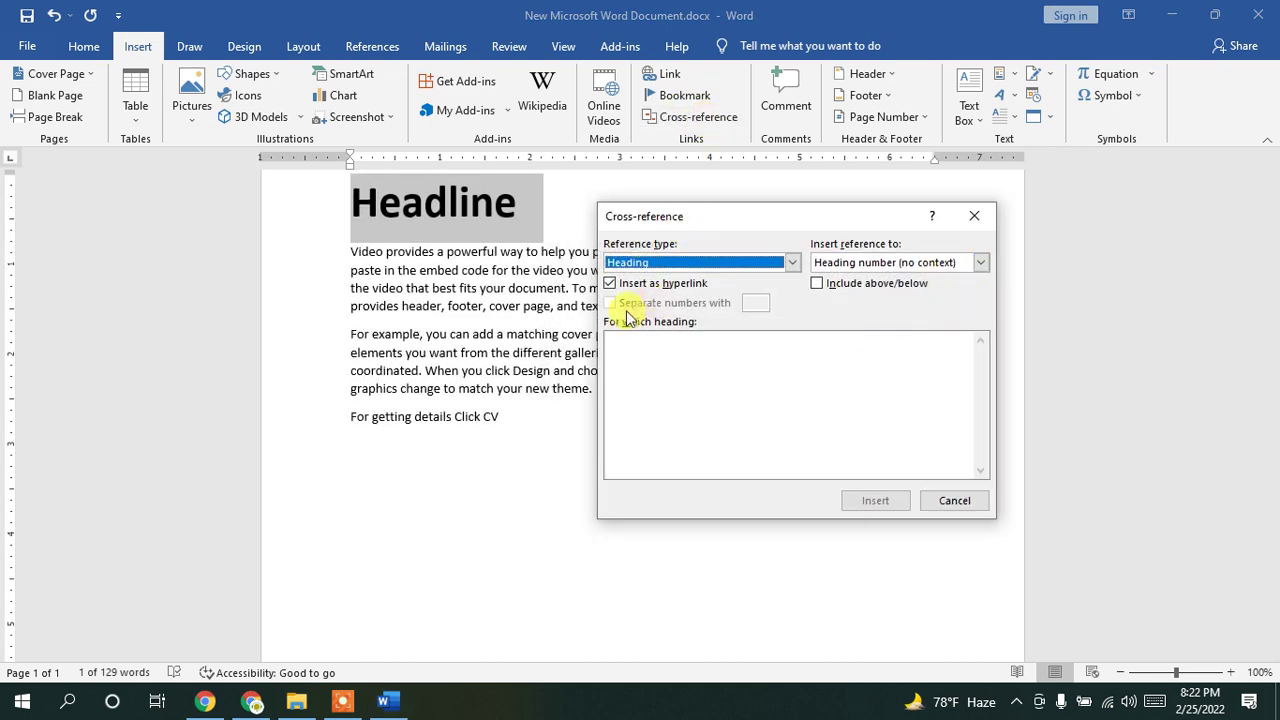
click(818, 284)
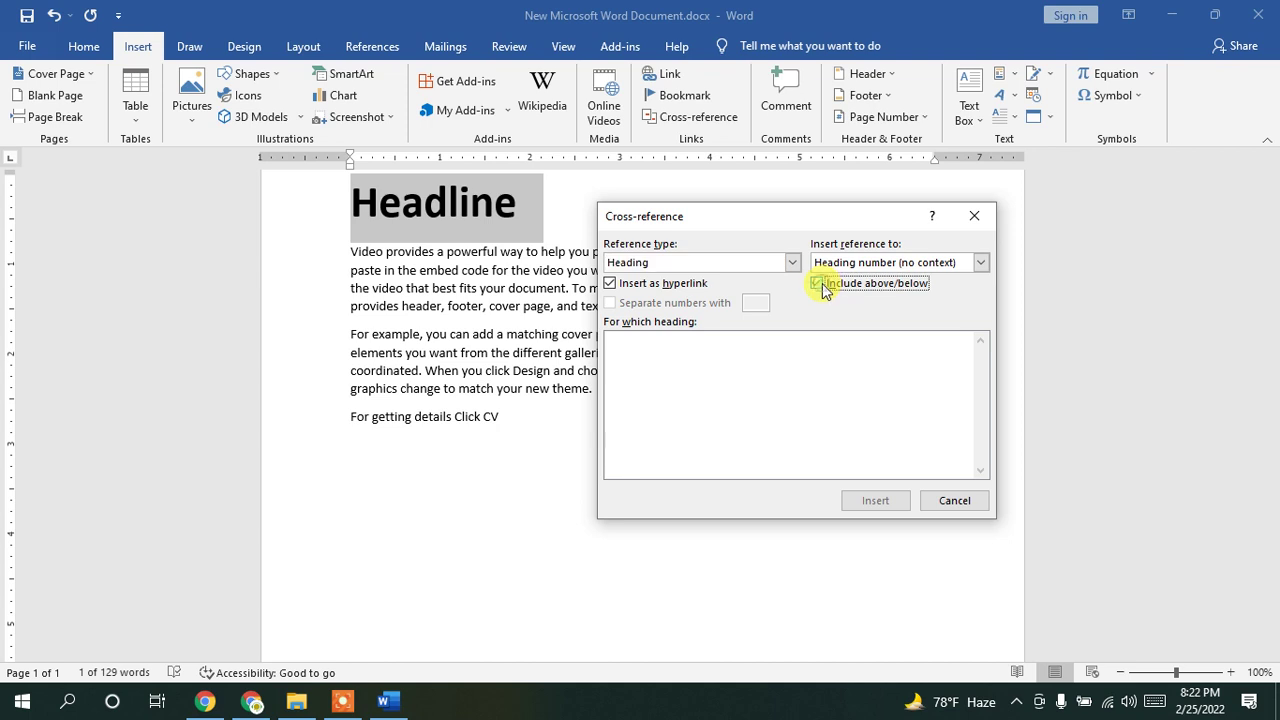
click(849, 262)
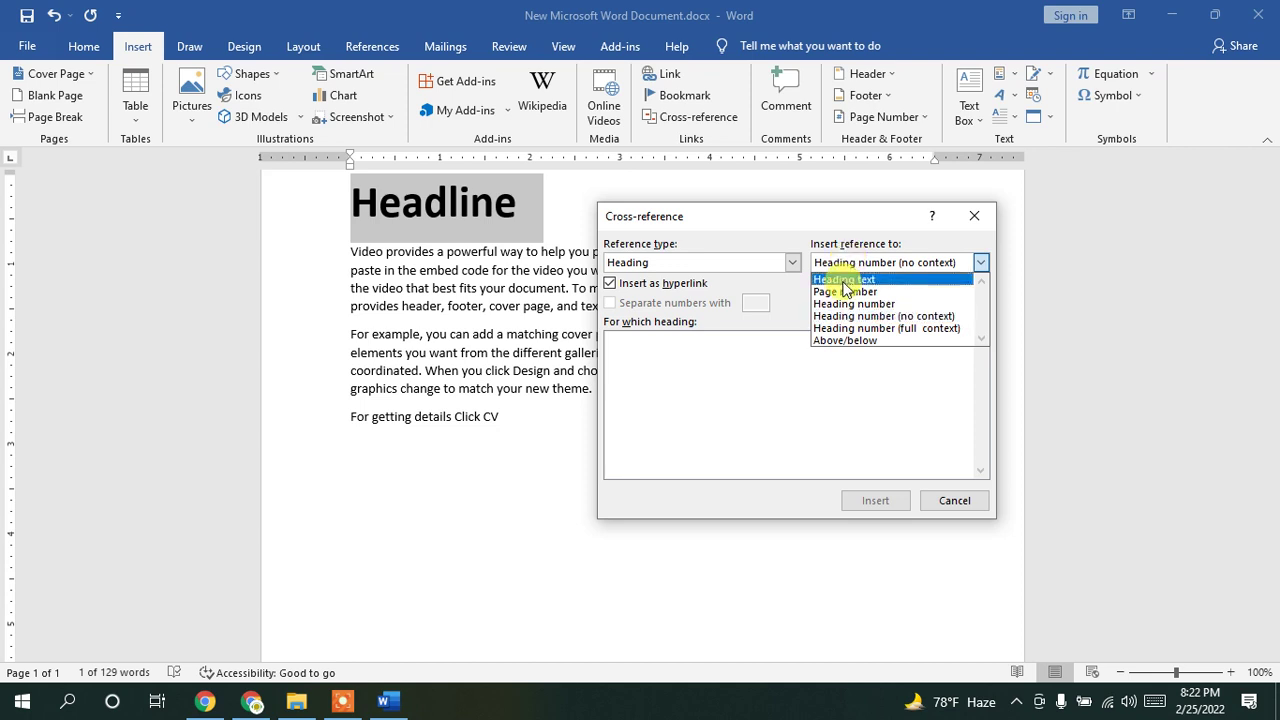
click(843, 280)
click(851, 268)
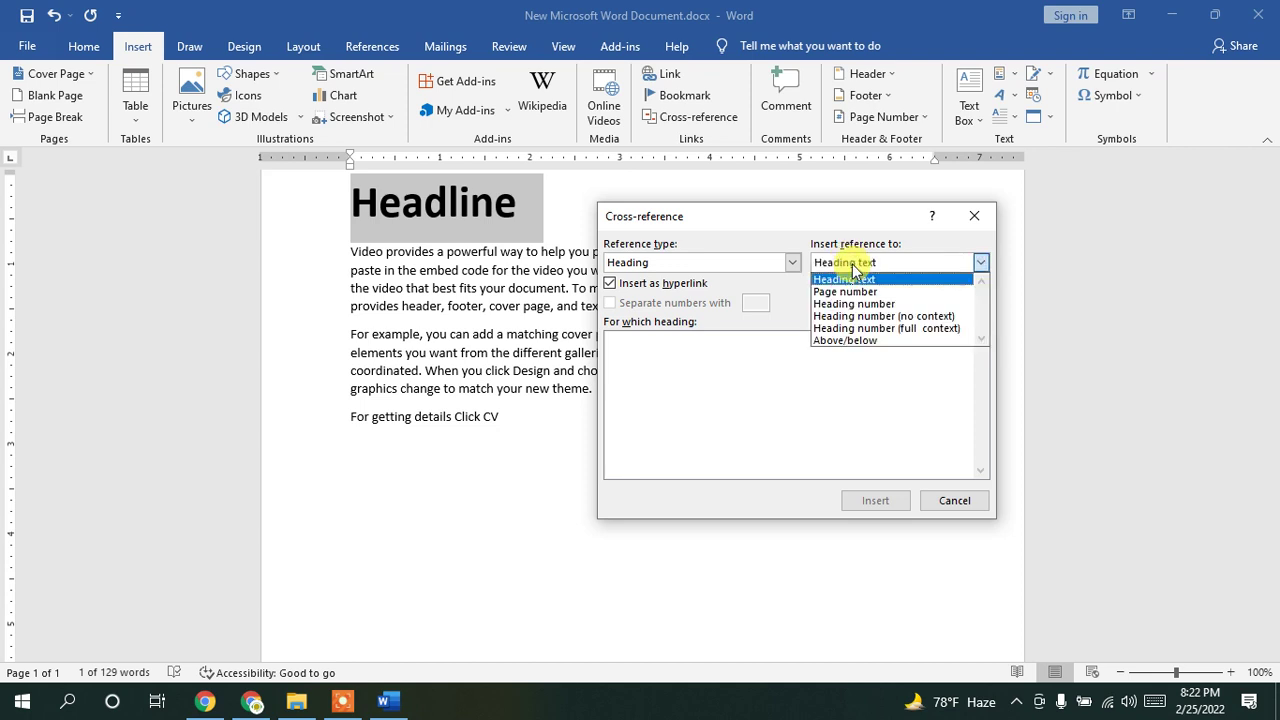
click(640, 283)
click(838, 265)
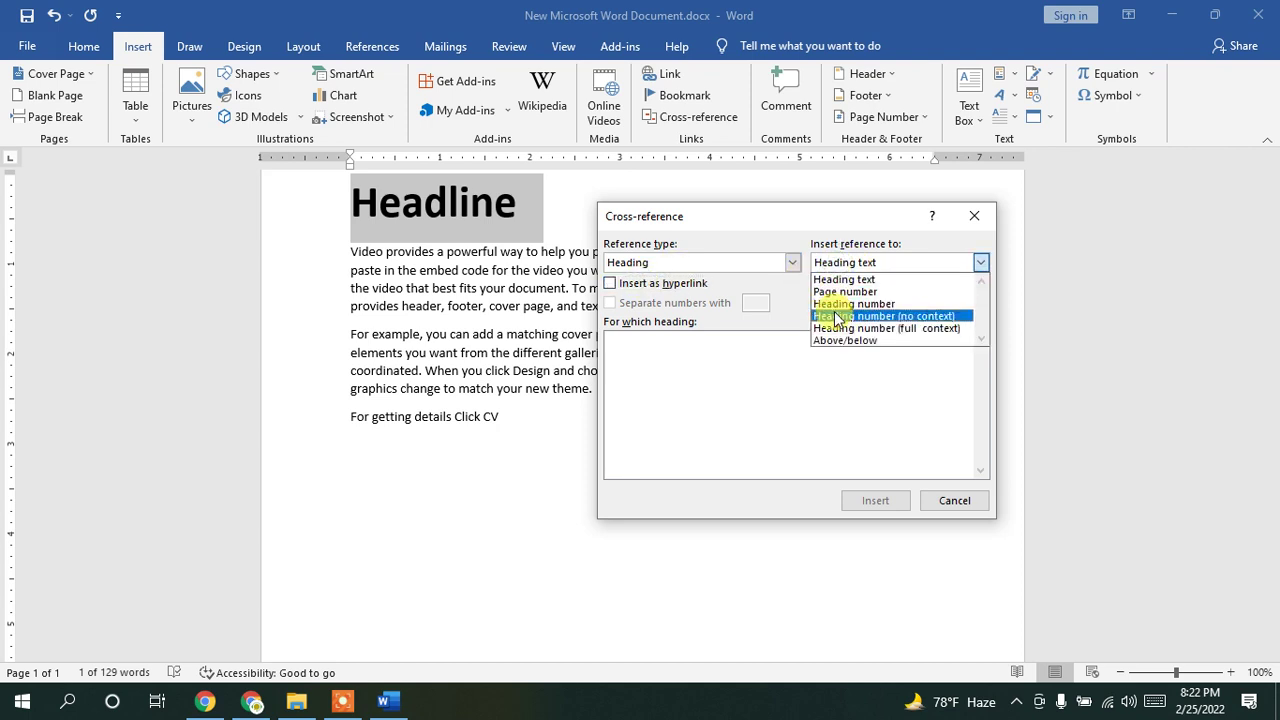
click(836, 310)
click(820, 284)
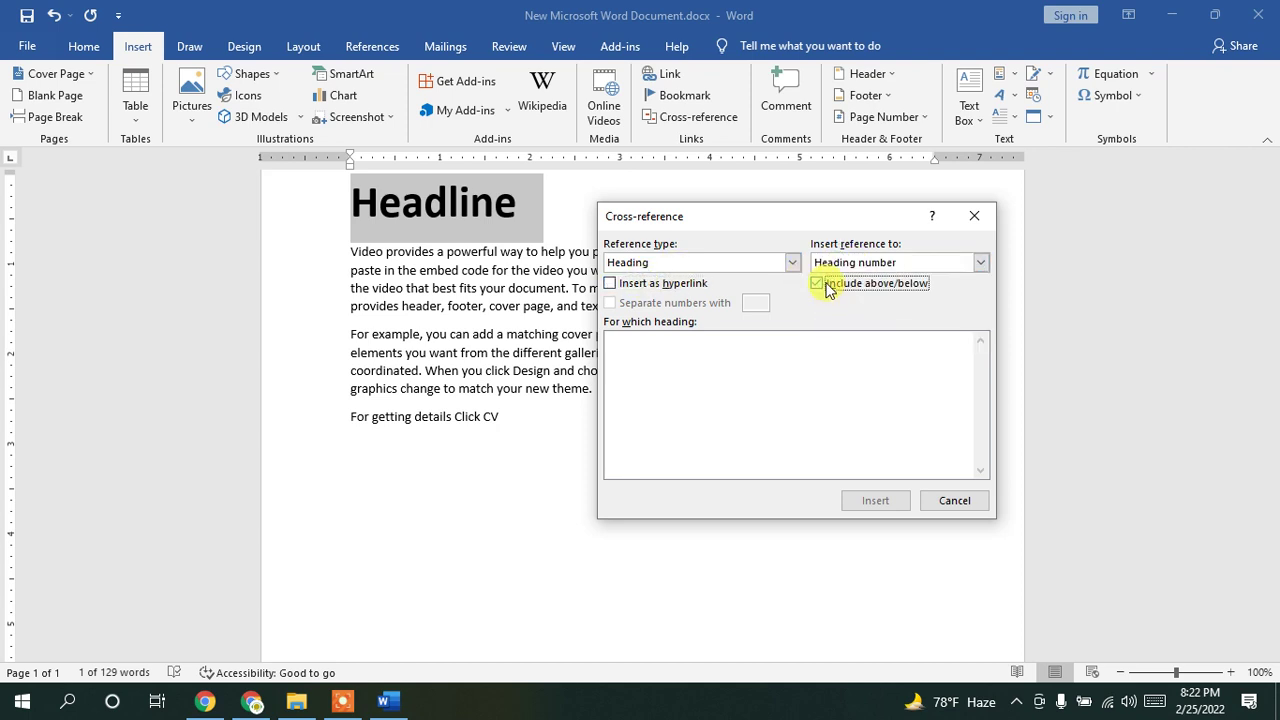
click(738, 263)
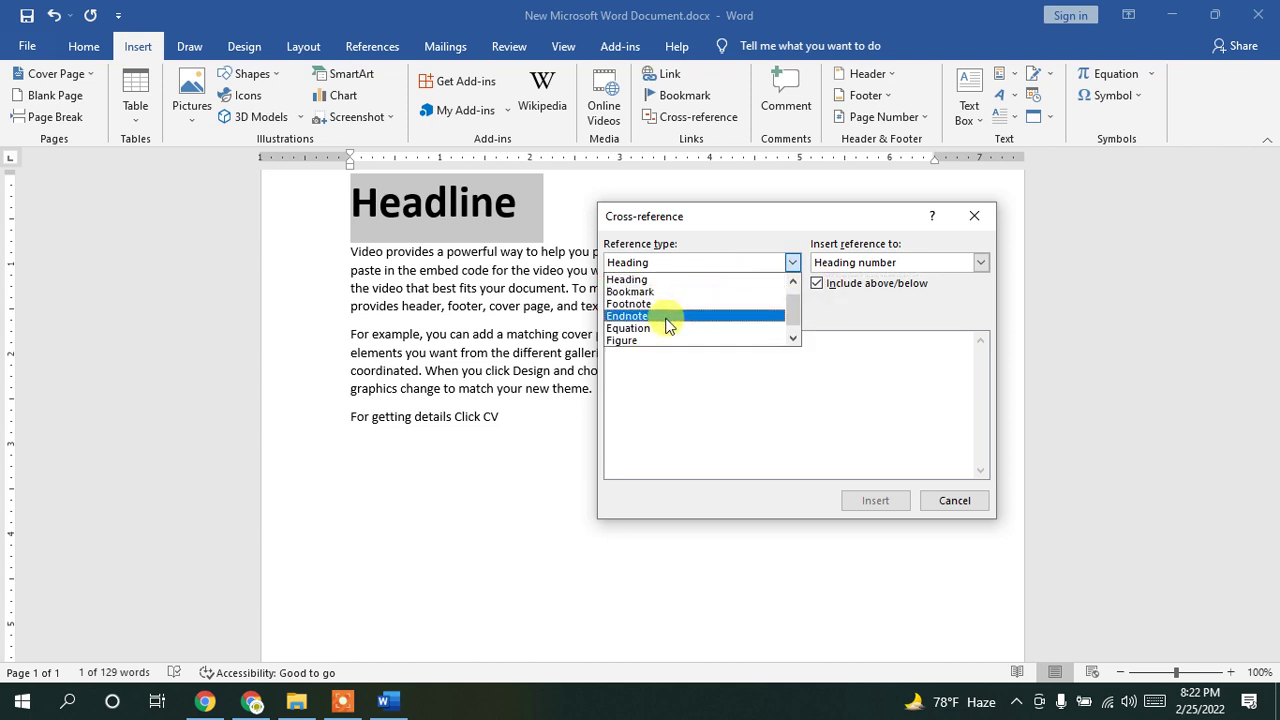
scroll(668, 326, down, 1)
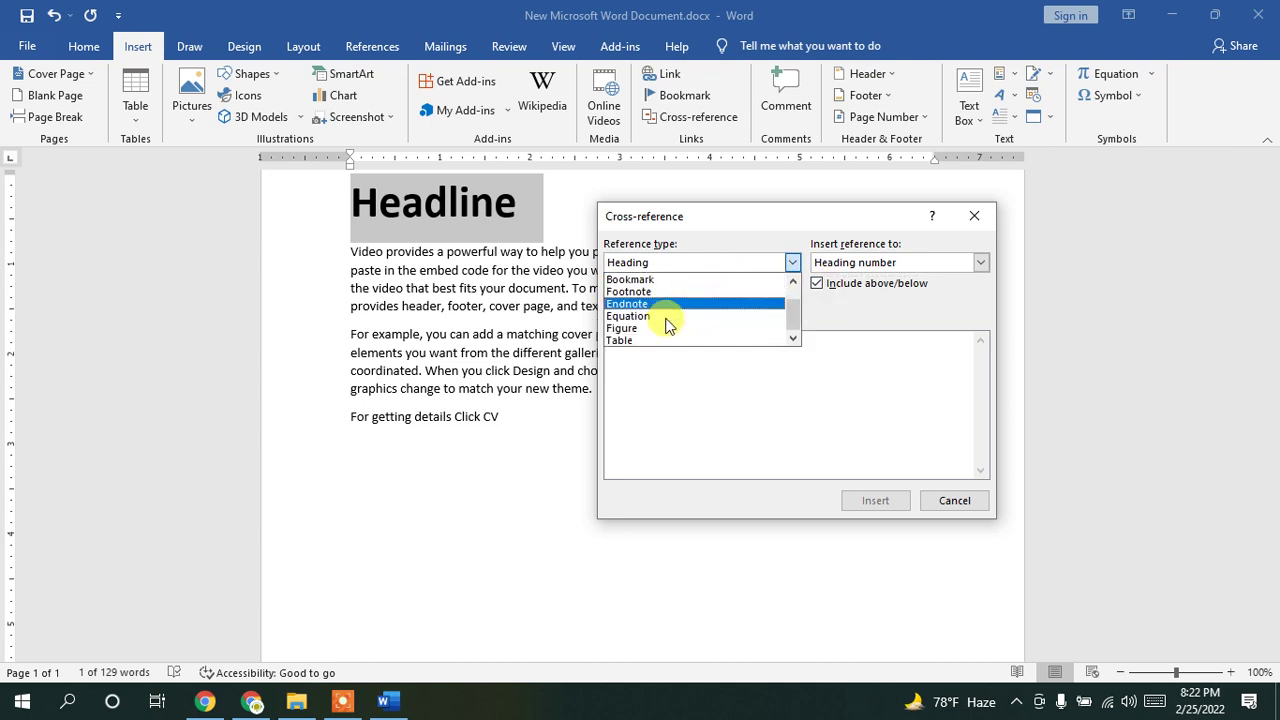
scroll(668, 326, up, 2)
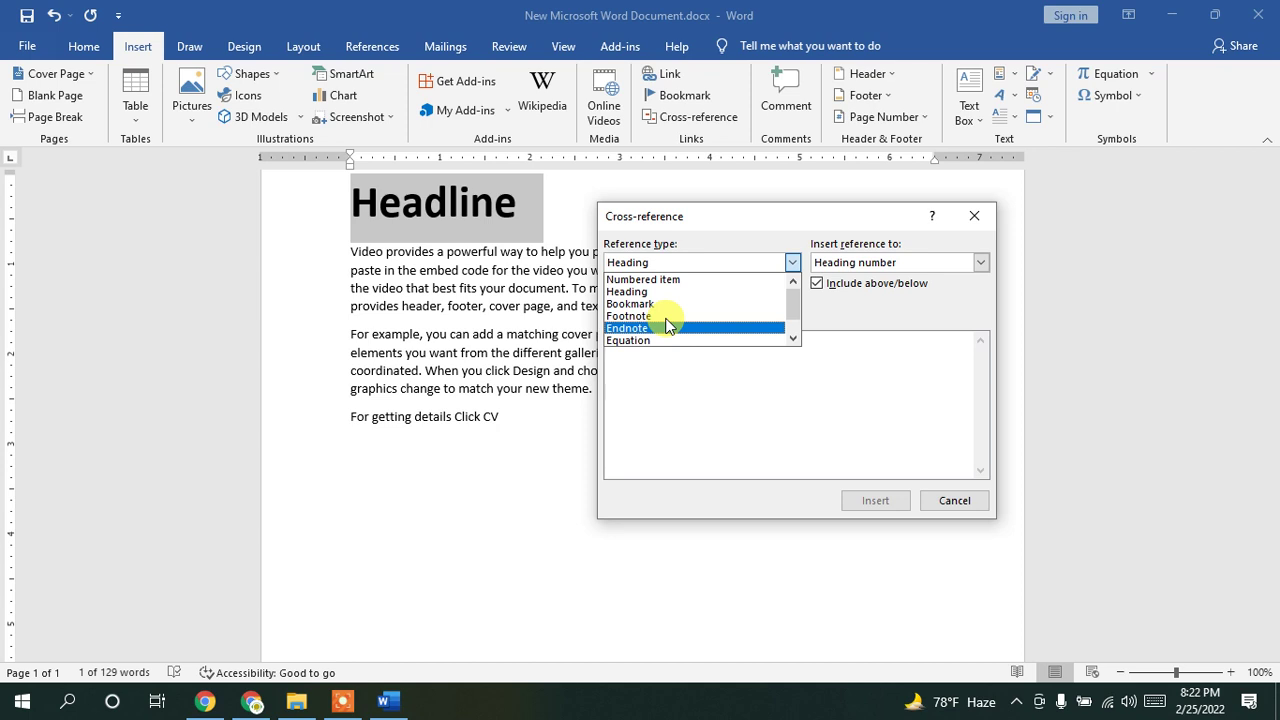
click(662, 304)
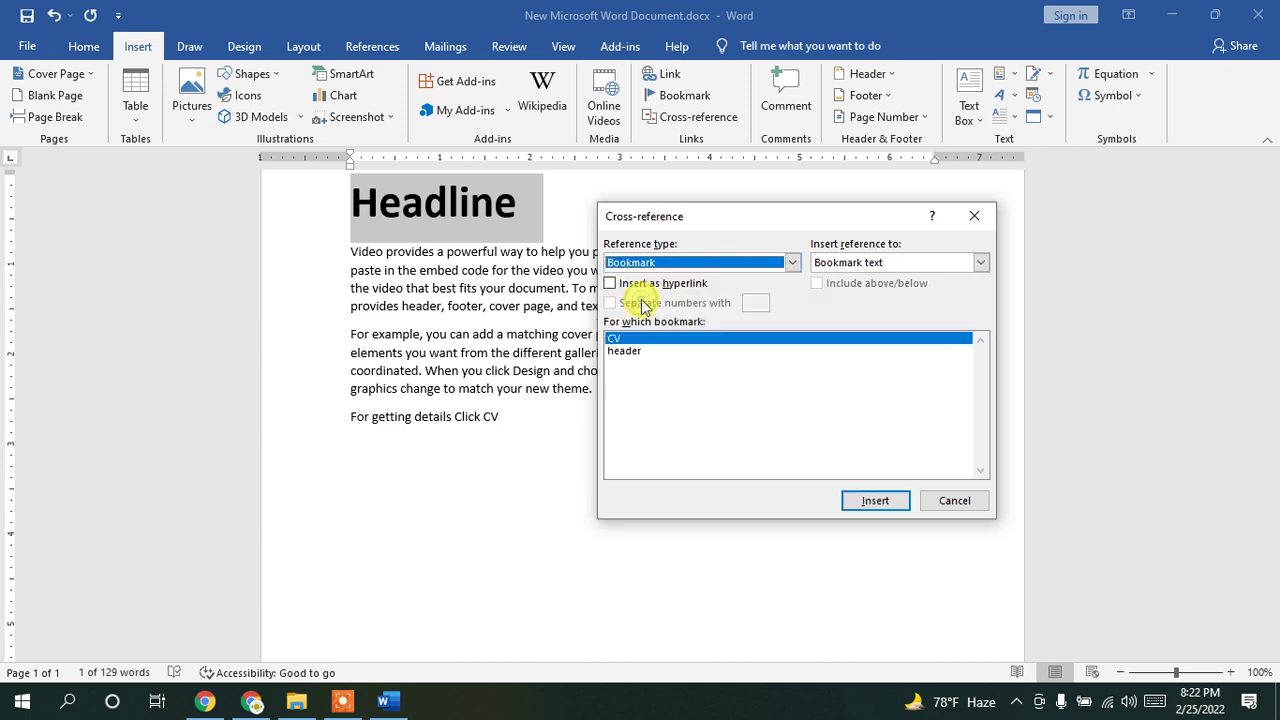
click(668, 260)
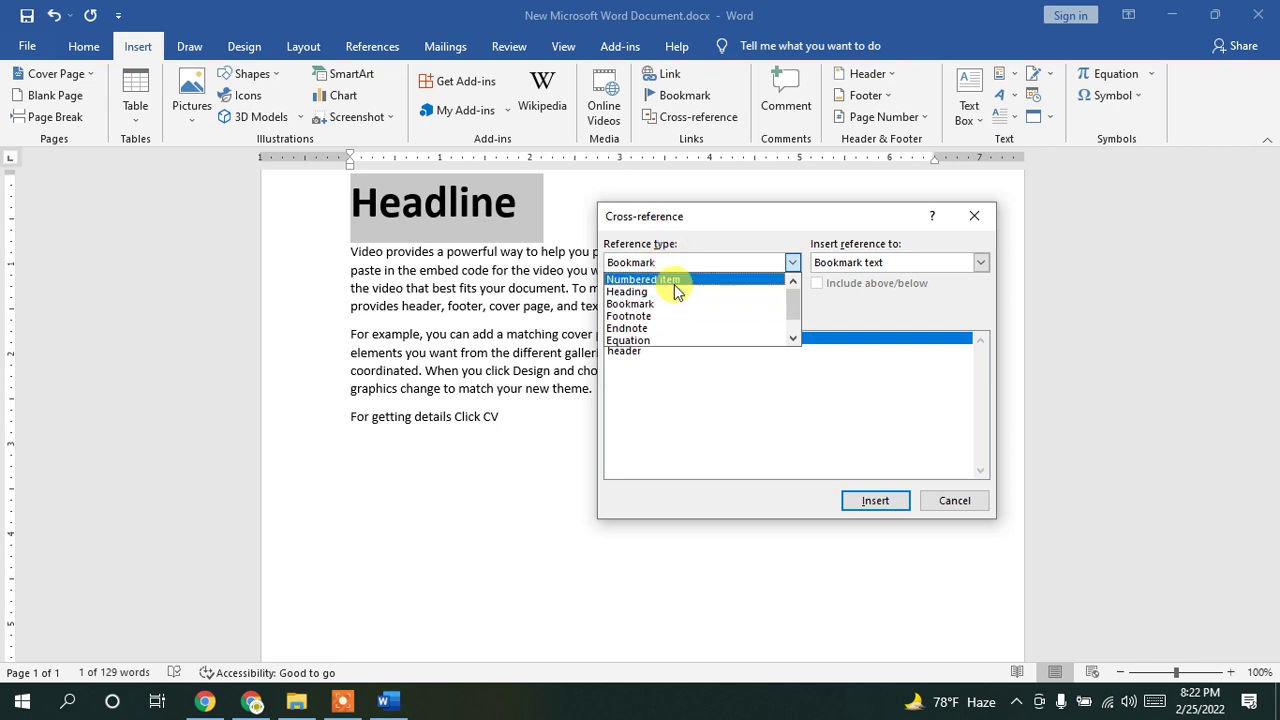
click(951, 500)
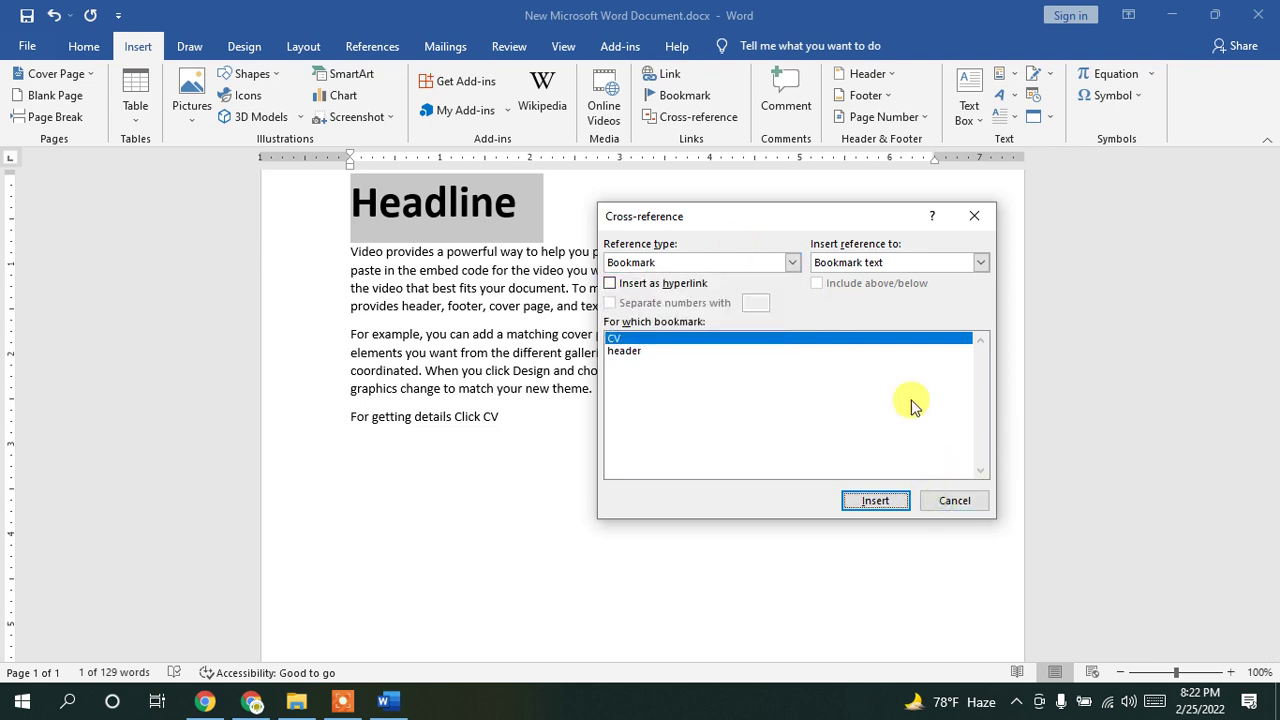
click(935, 501)
click(652, 306)
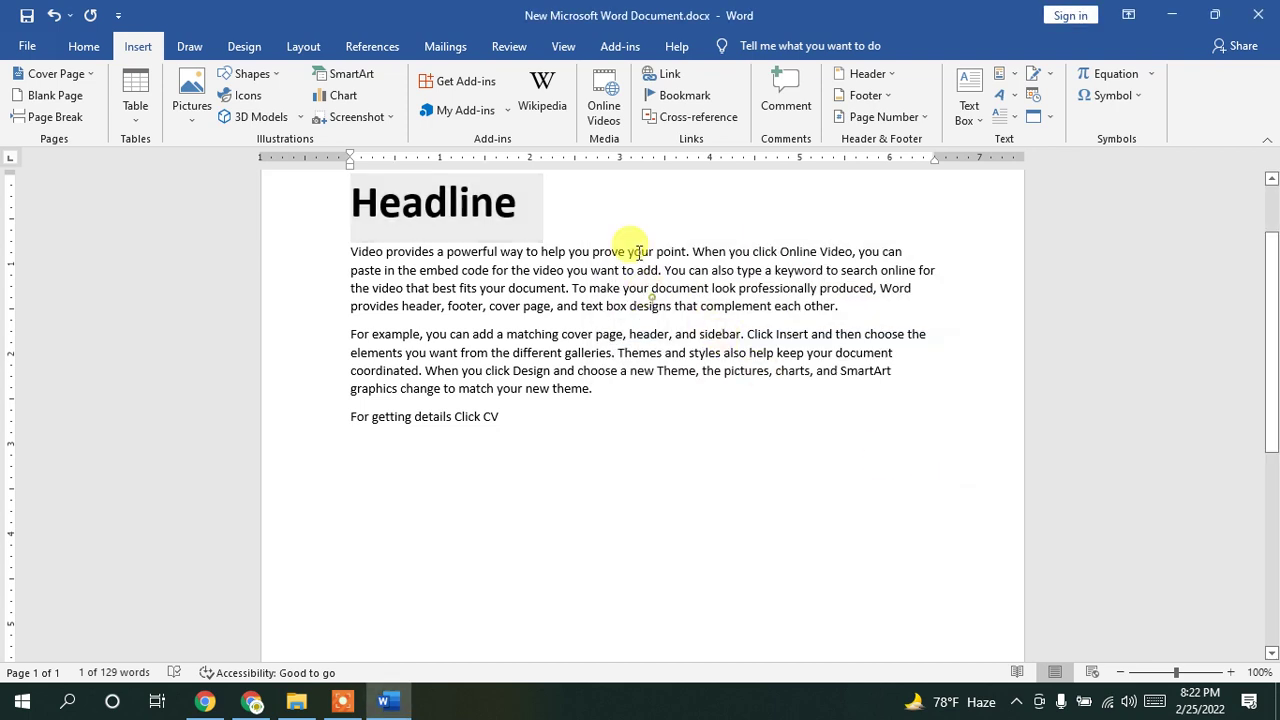
Step: Add blank lines after the 'For getting details Click CV' line
click(561, 47)
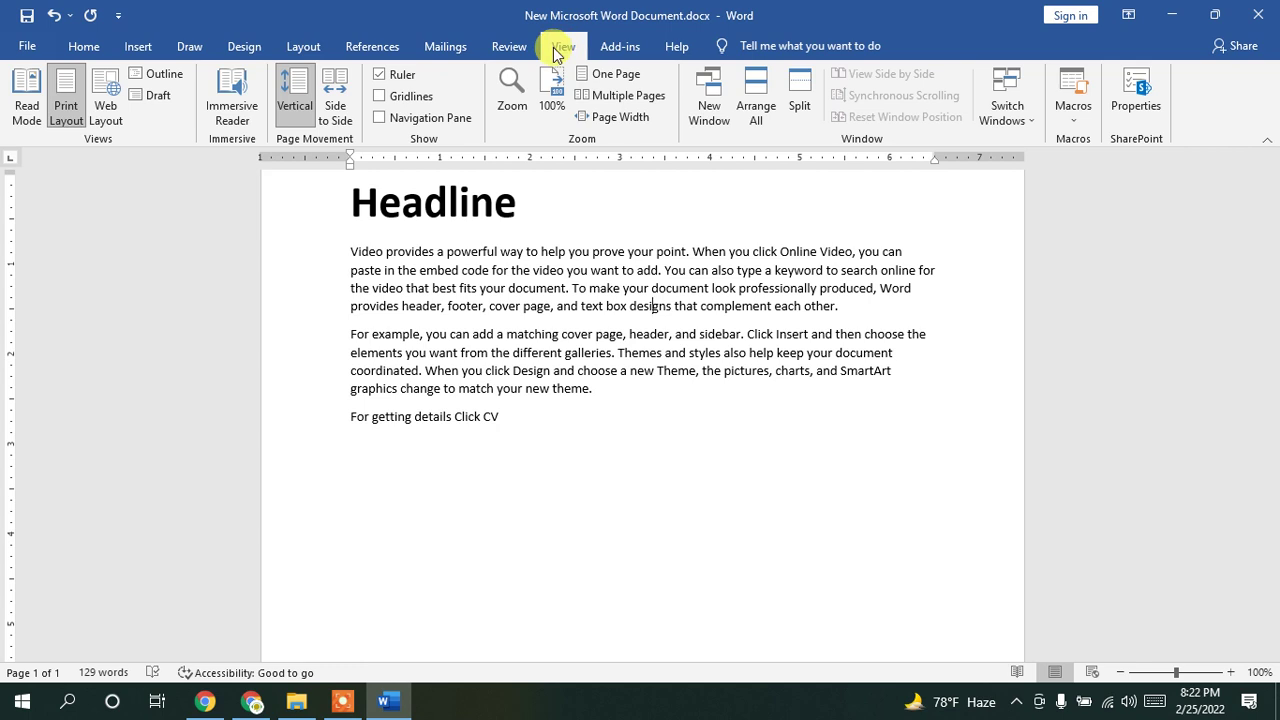
click(509, 50)
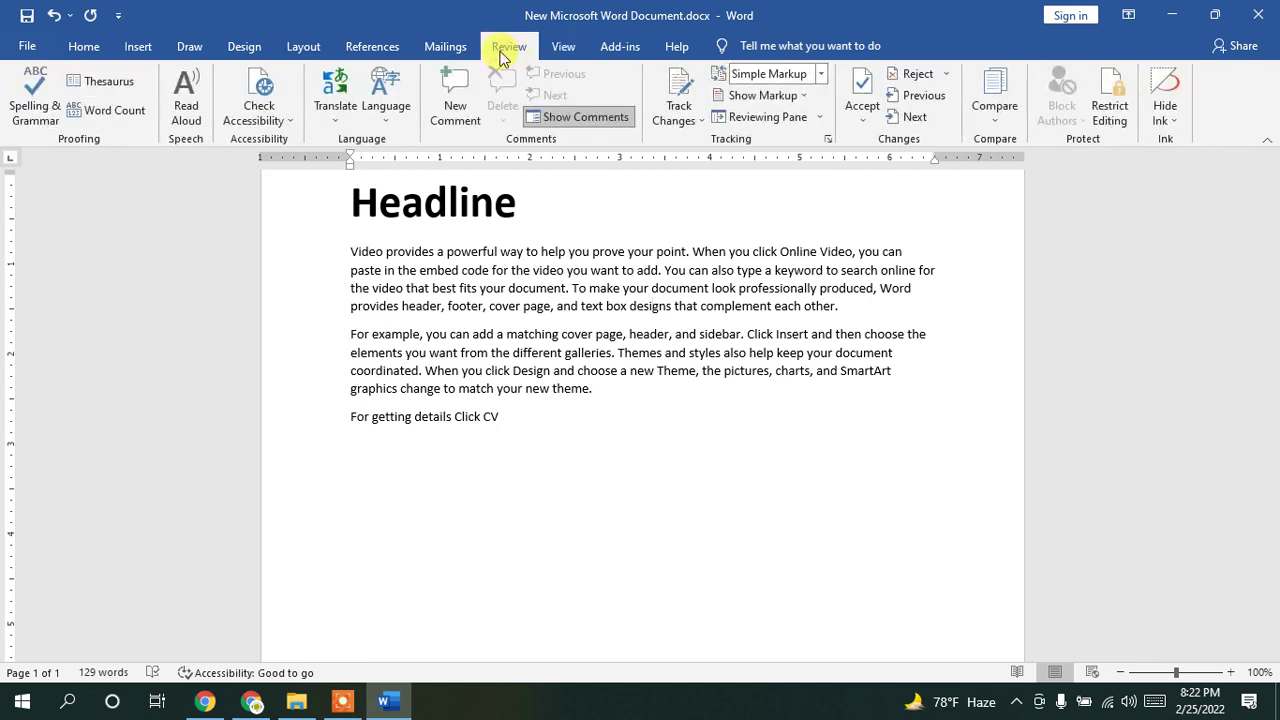
click(295, 50)
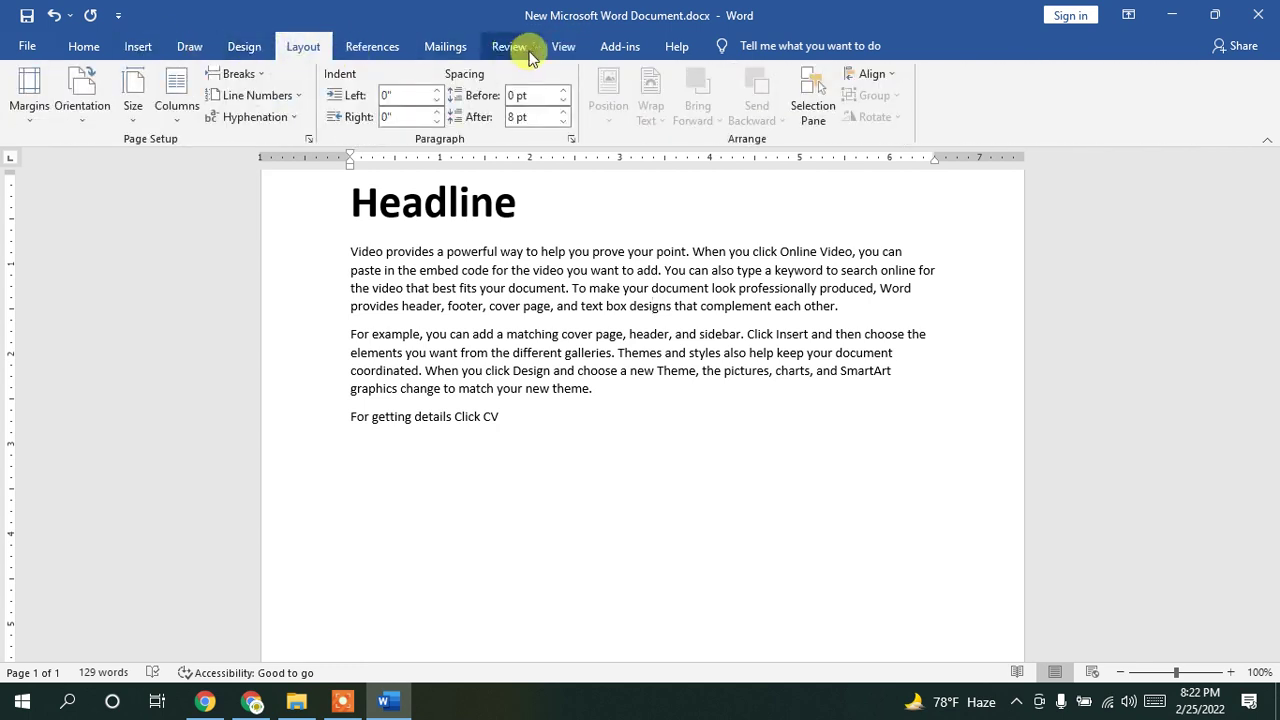
click(566, 52)
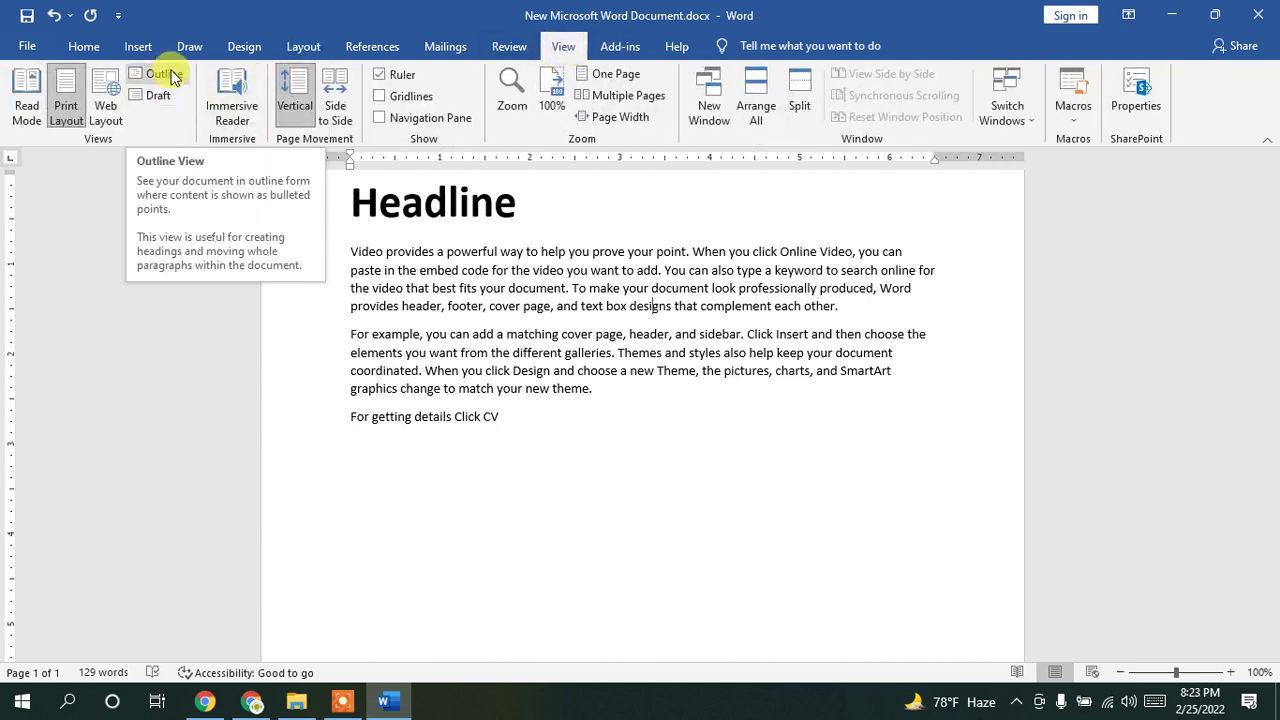
click(654, 466)
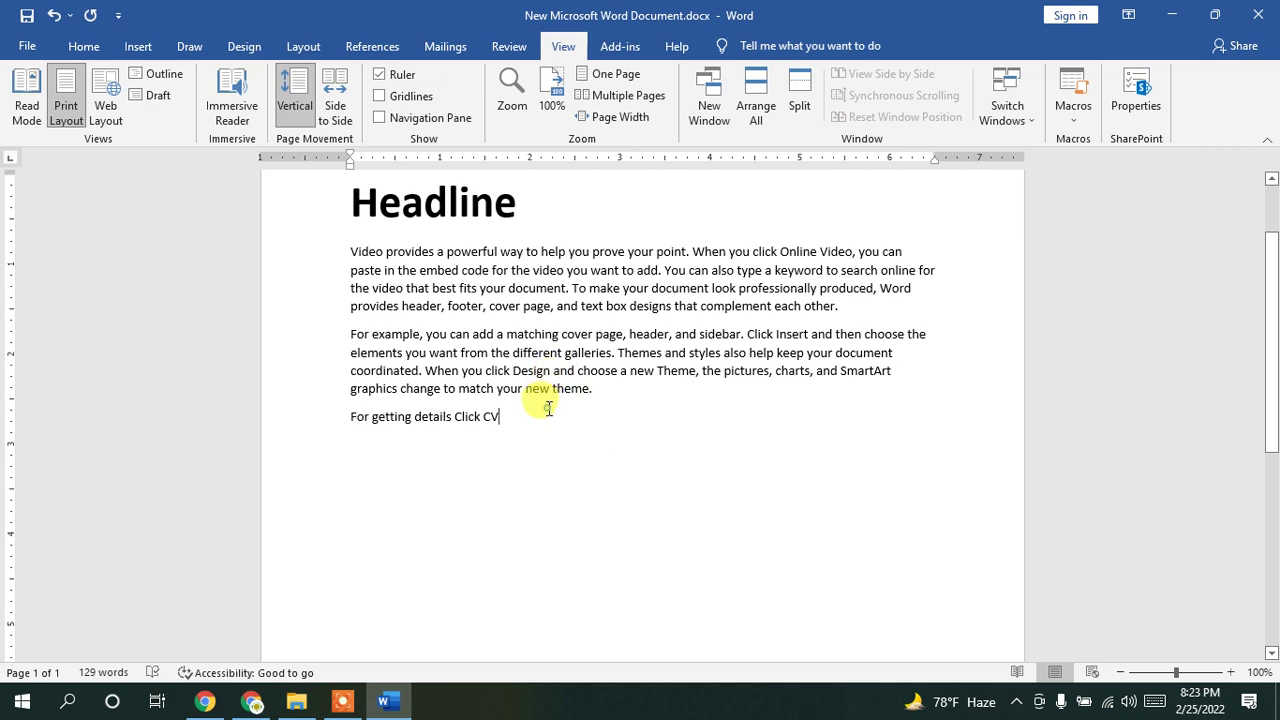
key(Return)
key(Return)
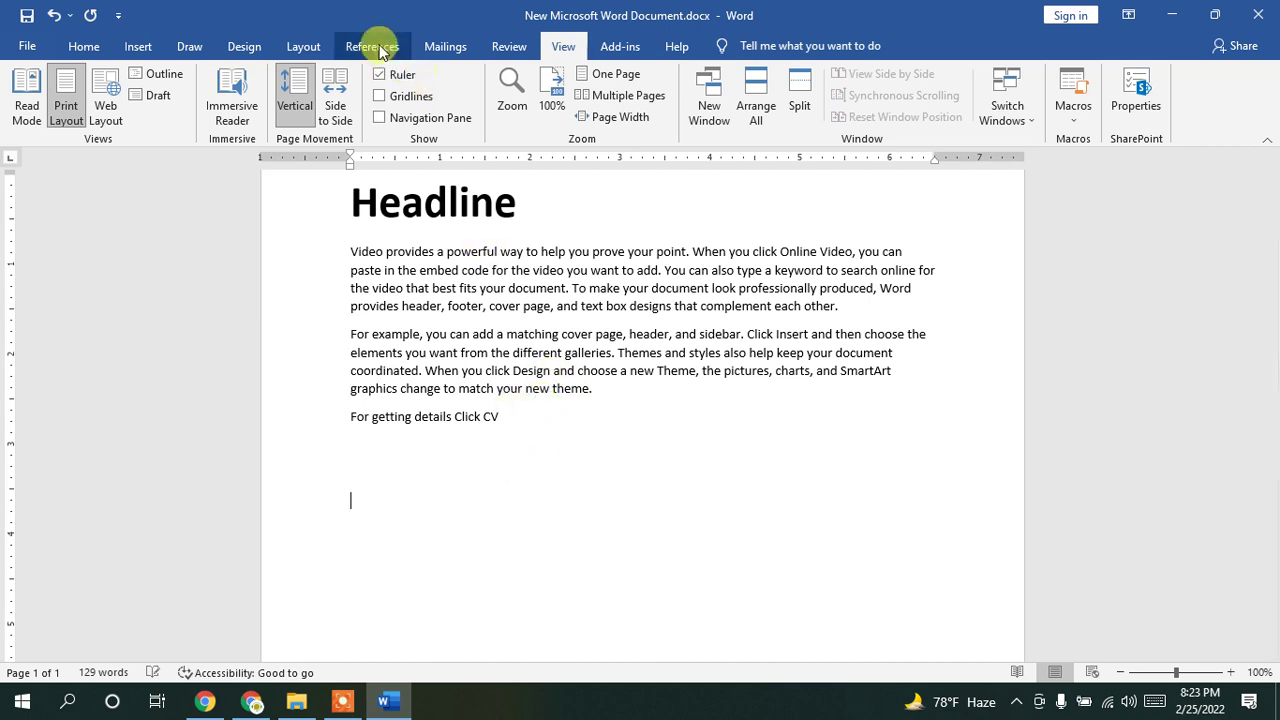
click(505, 50)
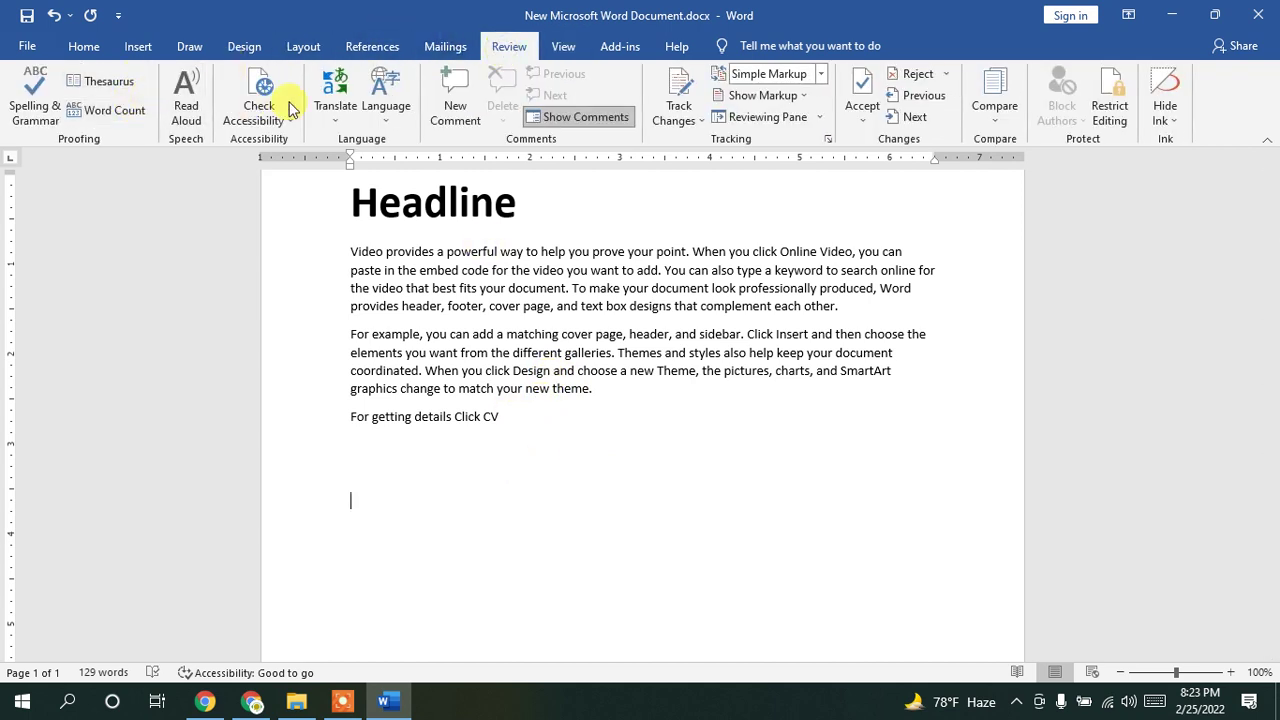
click(375, 50)
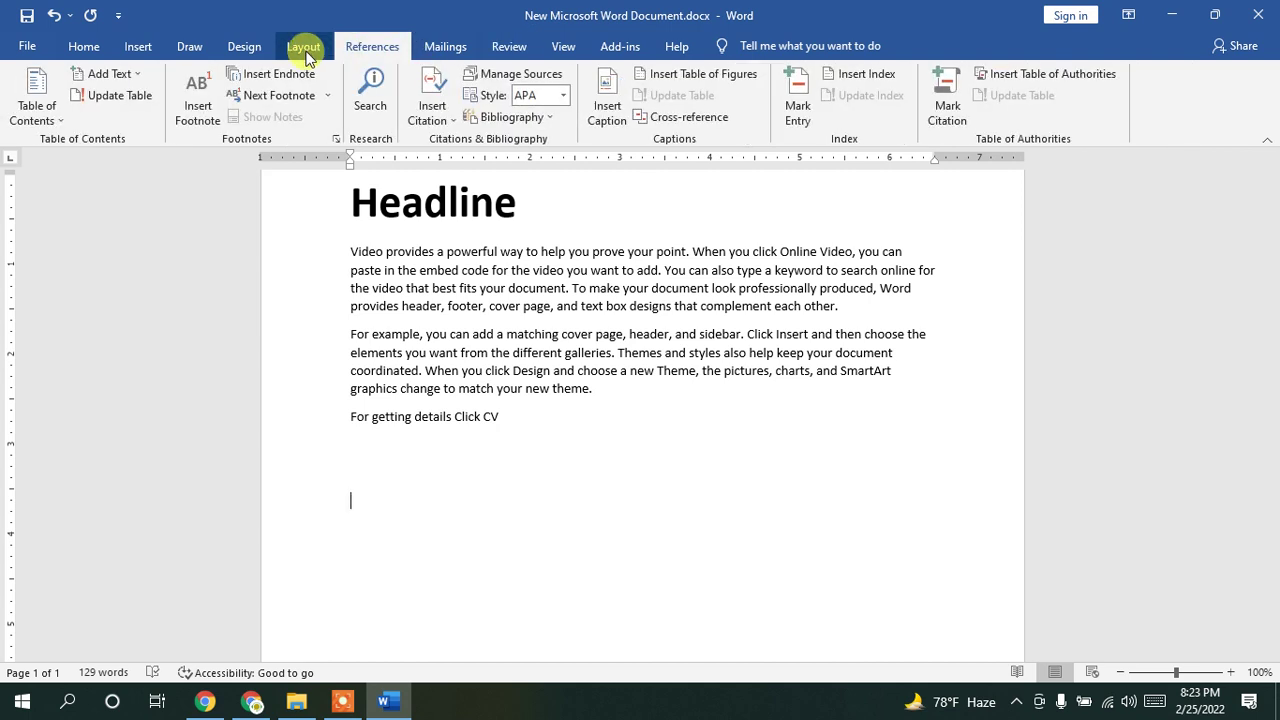
click(280, 76)
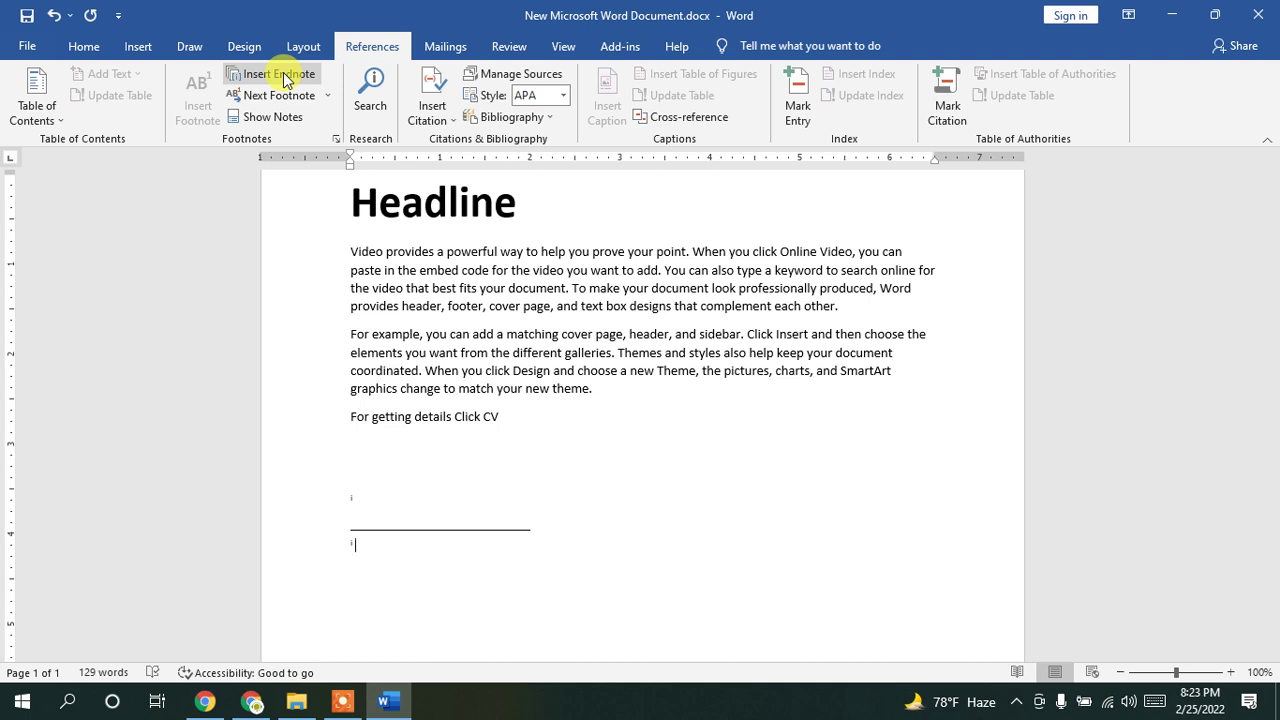
key(ctrl+z)
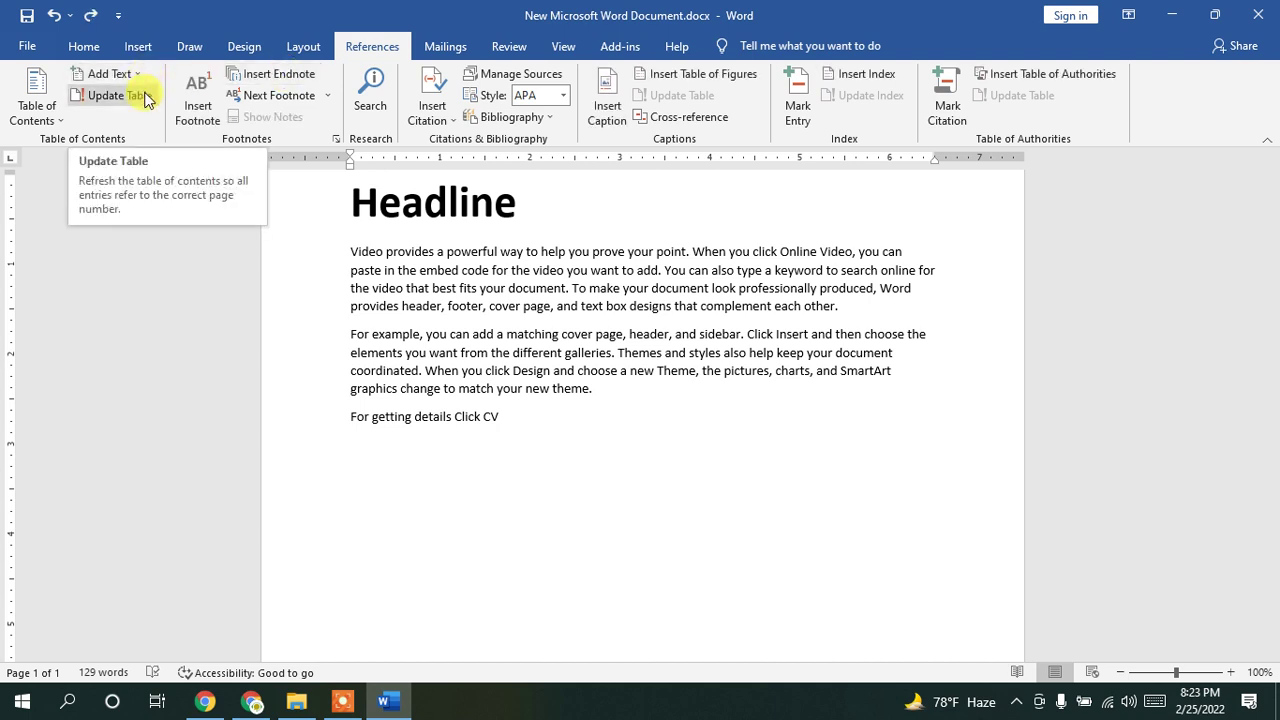
click(136, 77)
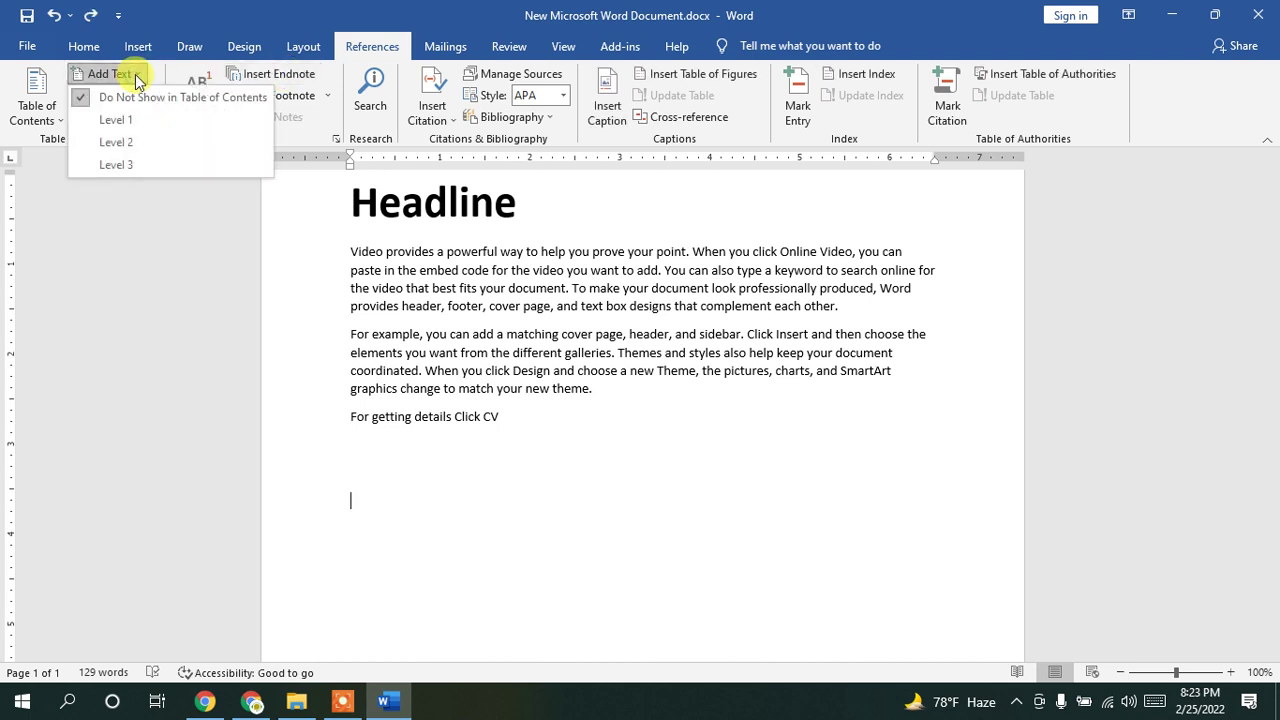
click(327, 96)
click(327, 96)
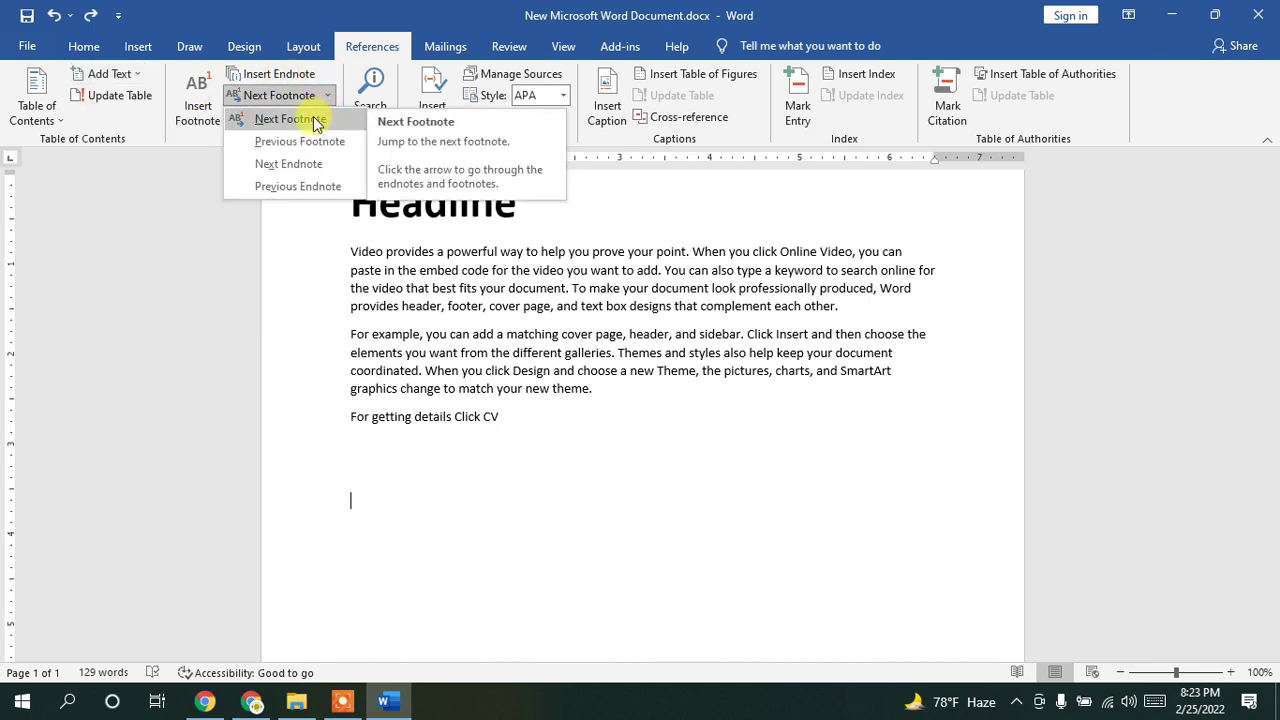
click(314, 120)
text(gbgfbgfbg)
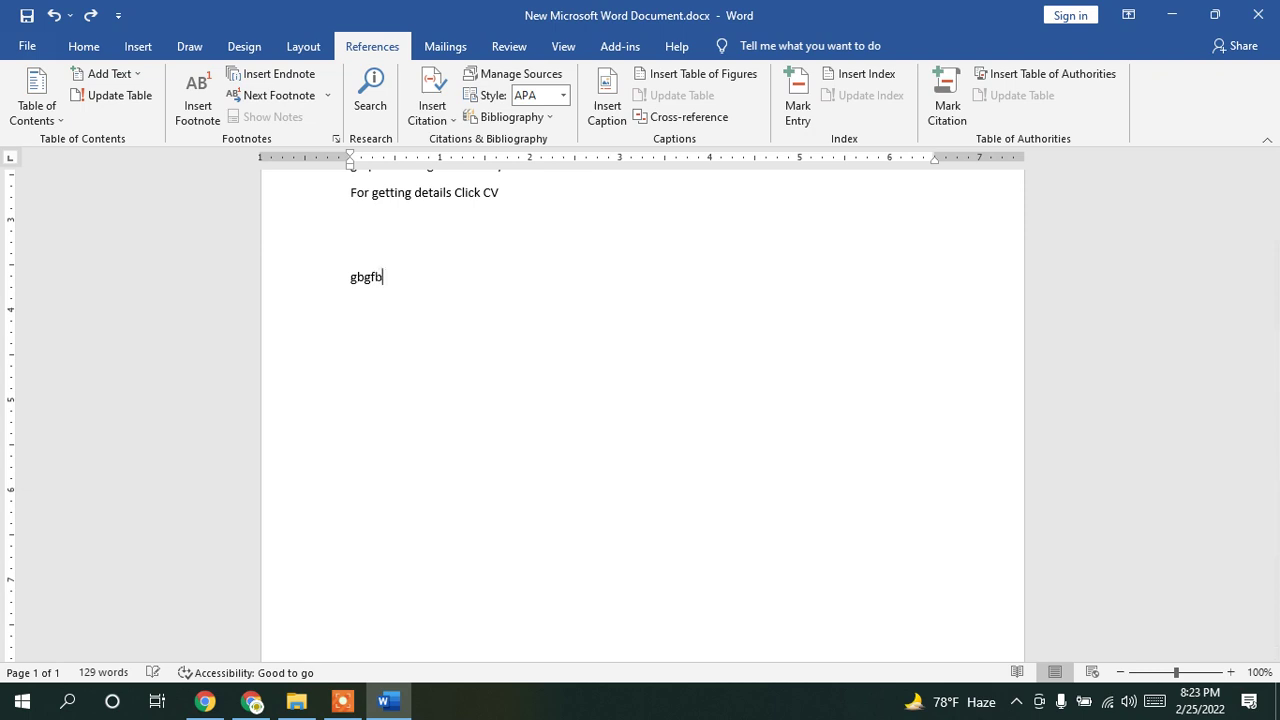
click(313, 77)
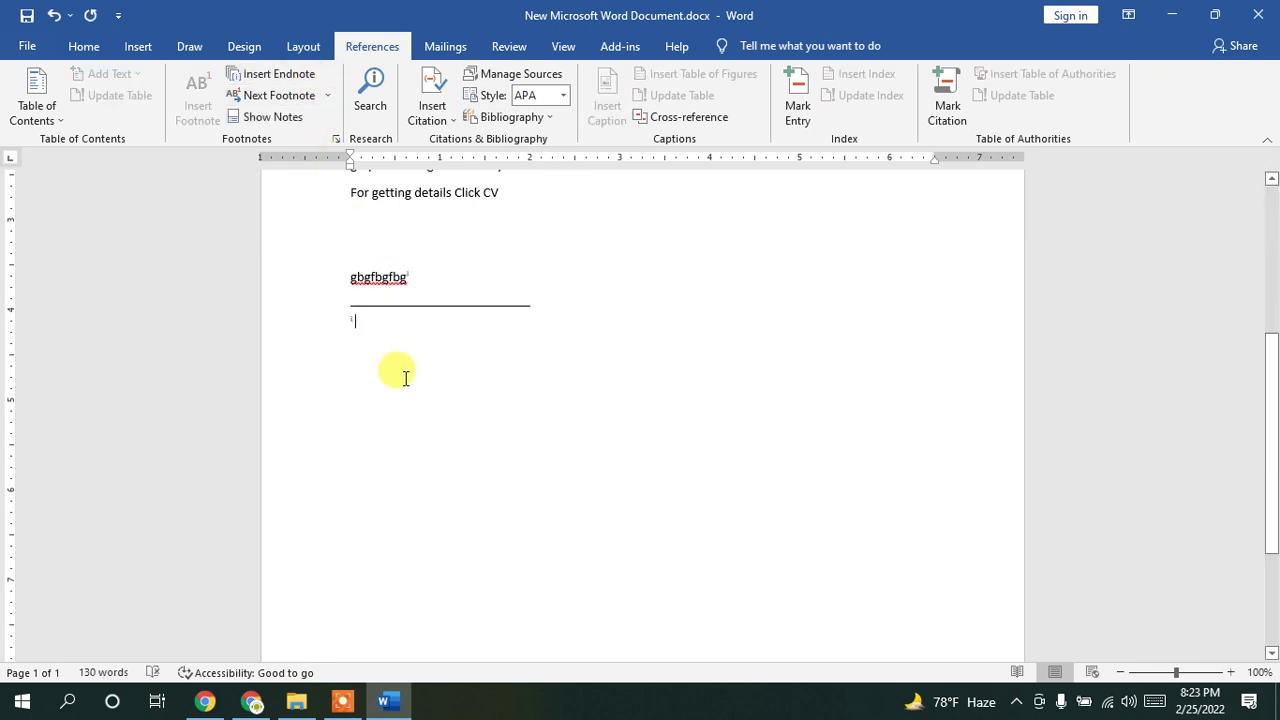
key(ctrl+z)
key(ctrl+z)
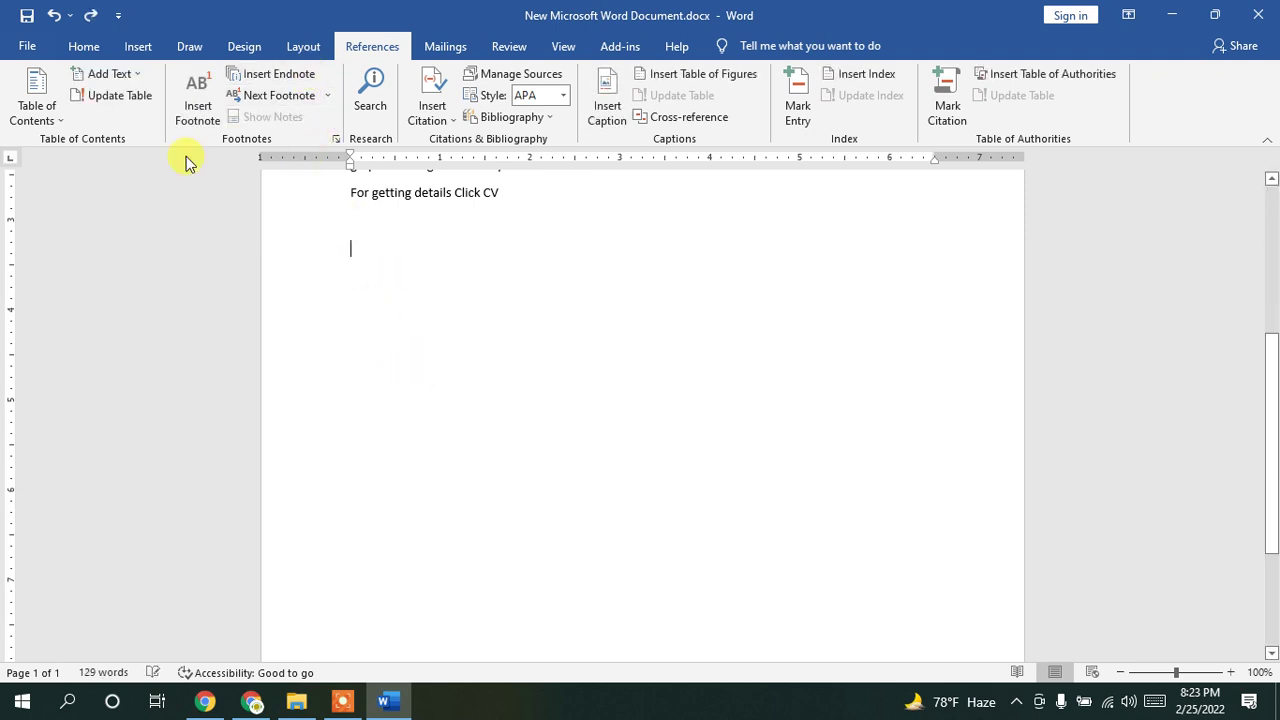
Step: Turn the empty line into a Level 1 heading titled 'Click'
click(105, 76)
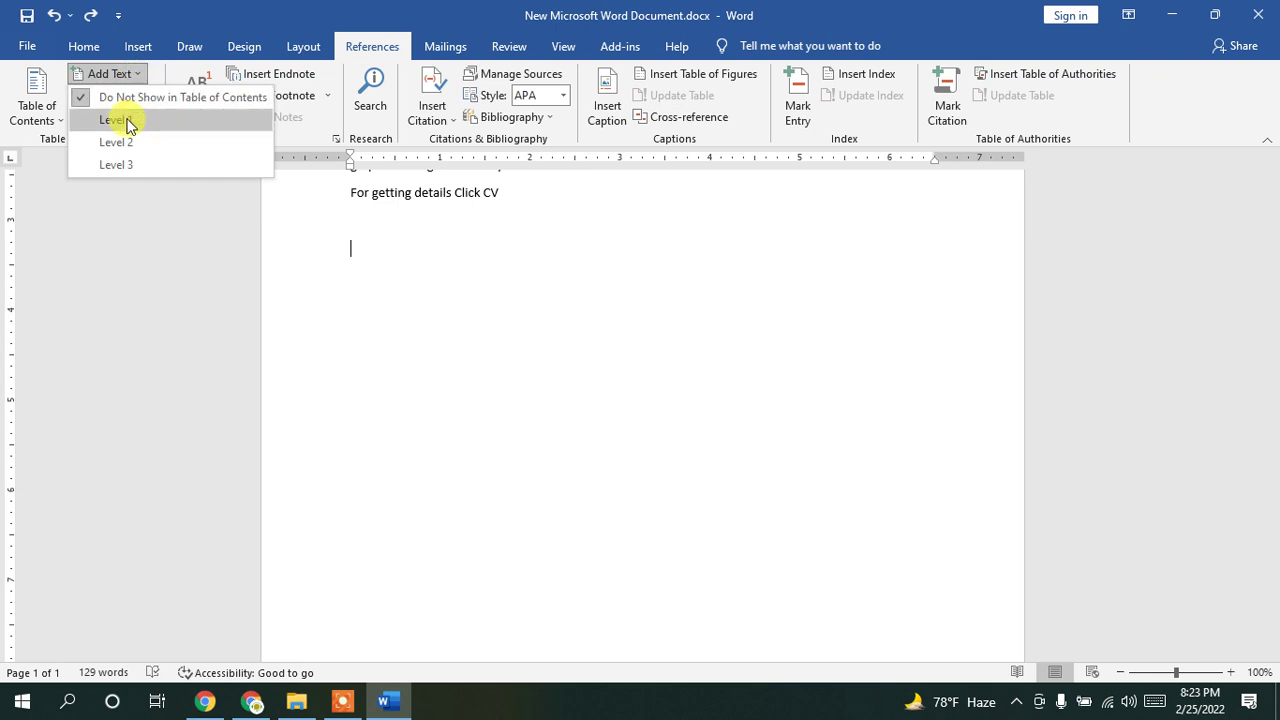
click(128, 122)
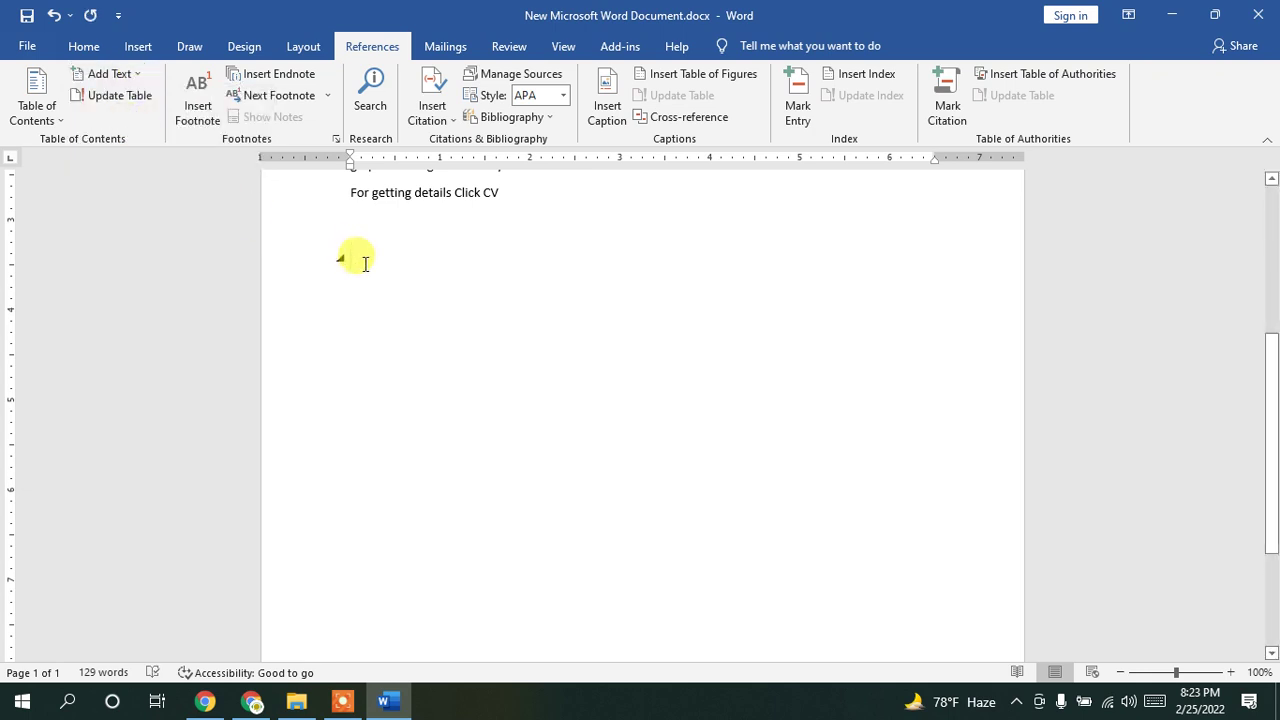
text(Click)
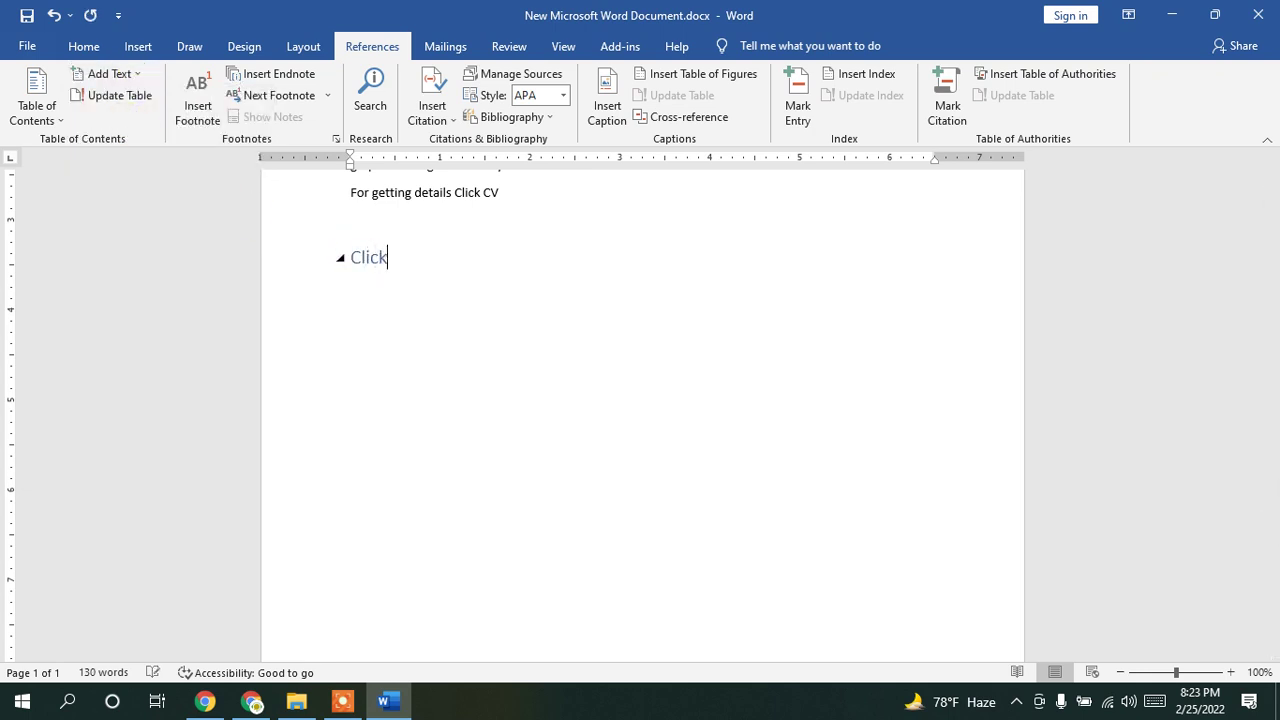
key(Return)
Step: Add filler lines 'sgsgsgdgdgdghg' and 'sdfwvtwtgedhet' under the heading and collapse it
text(sgsgsgdgdgdghg)
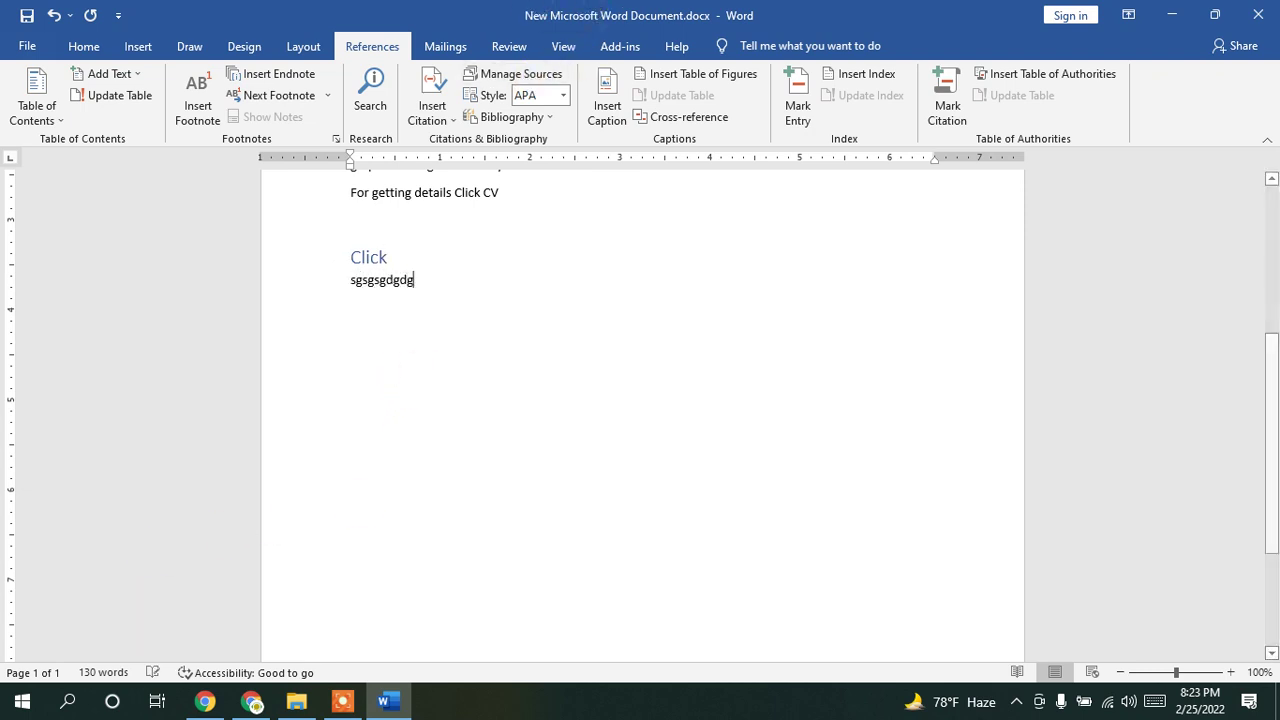
key(Return)
text(sdfwvtwtgedhet)
key(Return)
click(341, 258)
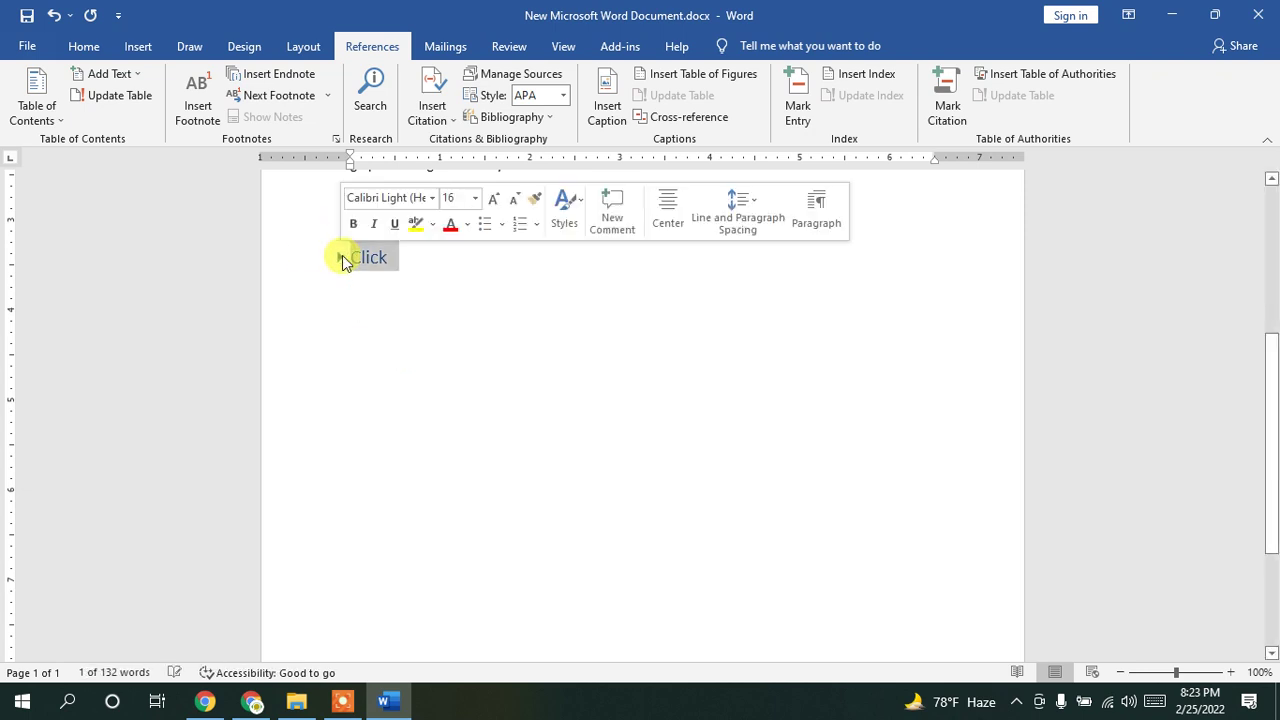
click(523, 311)
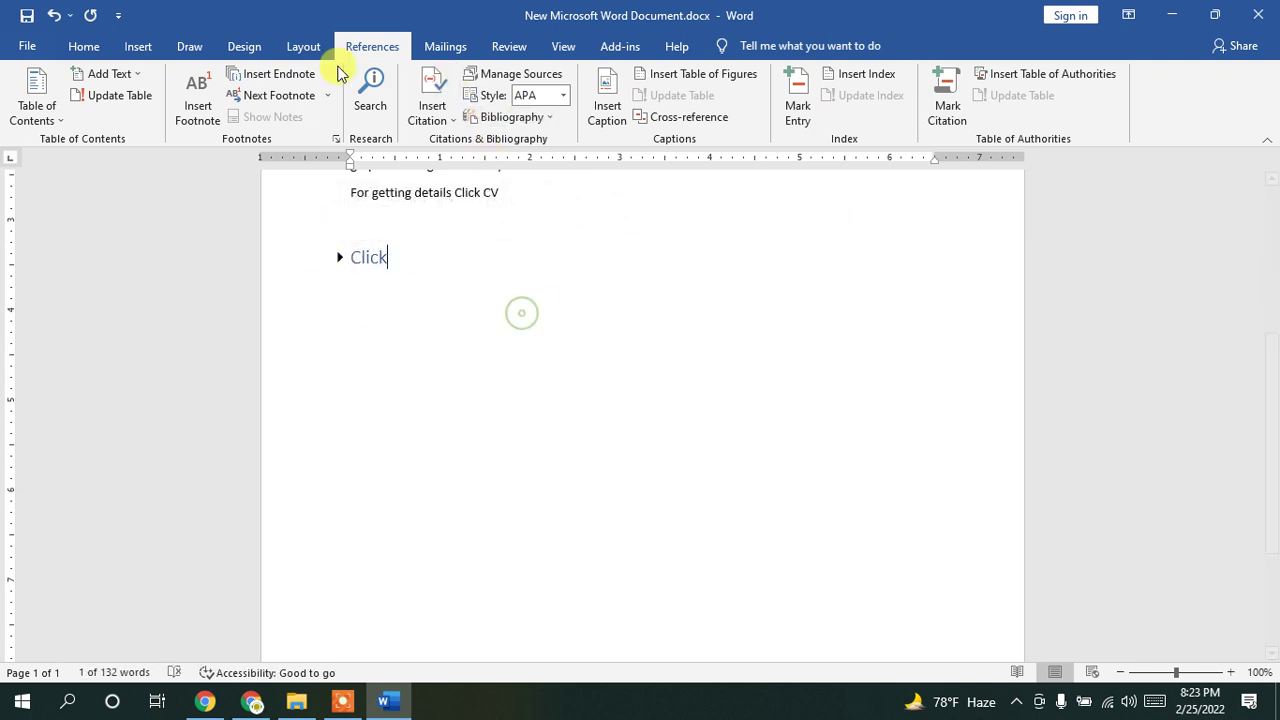
Step: In the Cross-reference dialog, try Table, Footnote and Equation, then settle on Bookmark as the type
click(138, 50)
scroll(491, 317, up, 3)
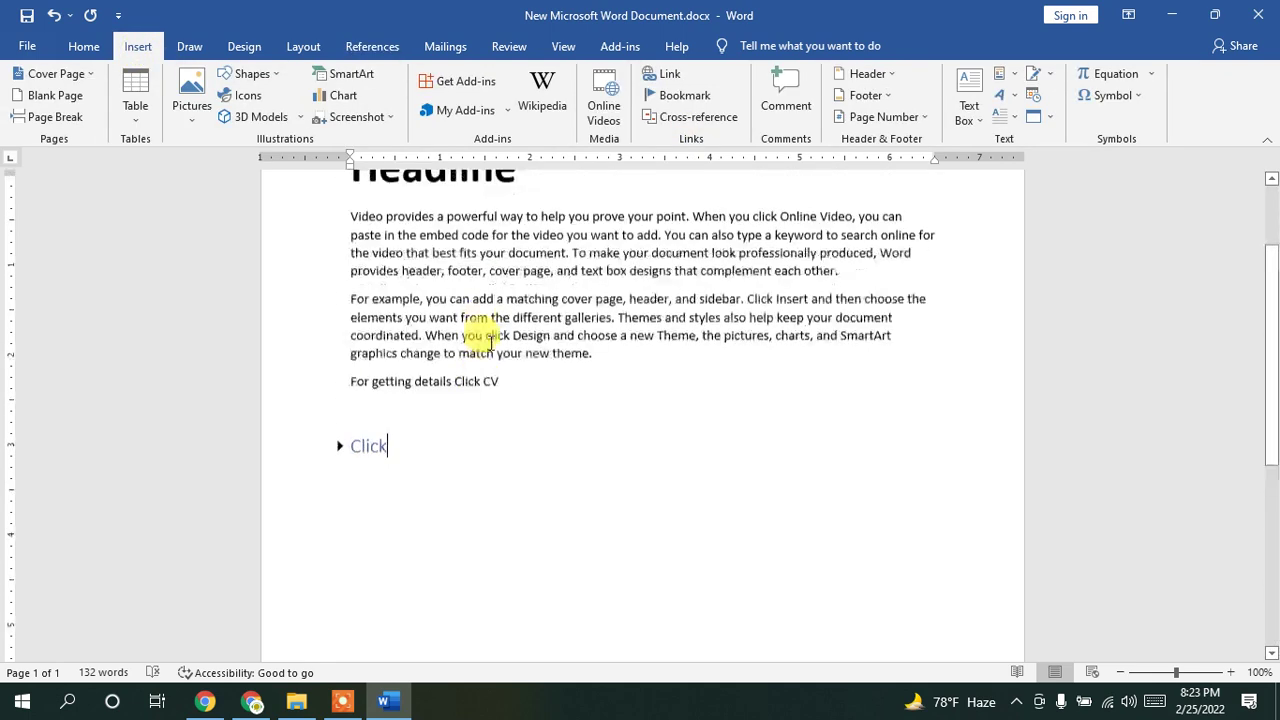
scroll(491, 340, up, 1)
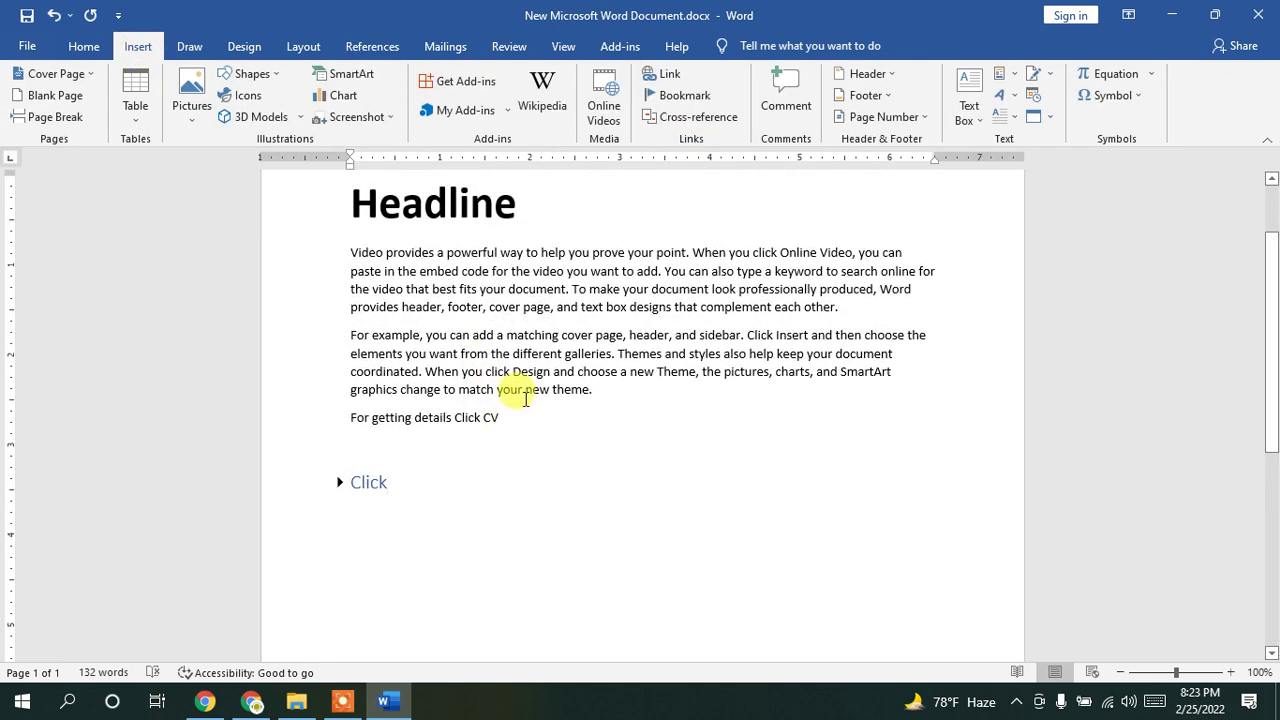
click(684, 120)
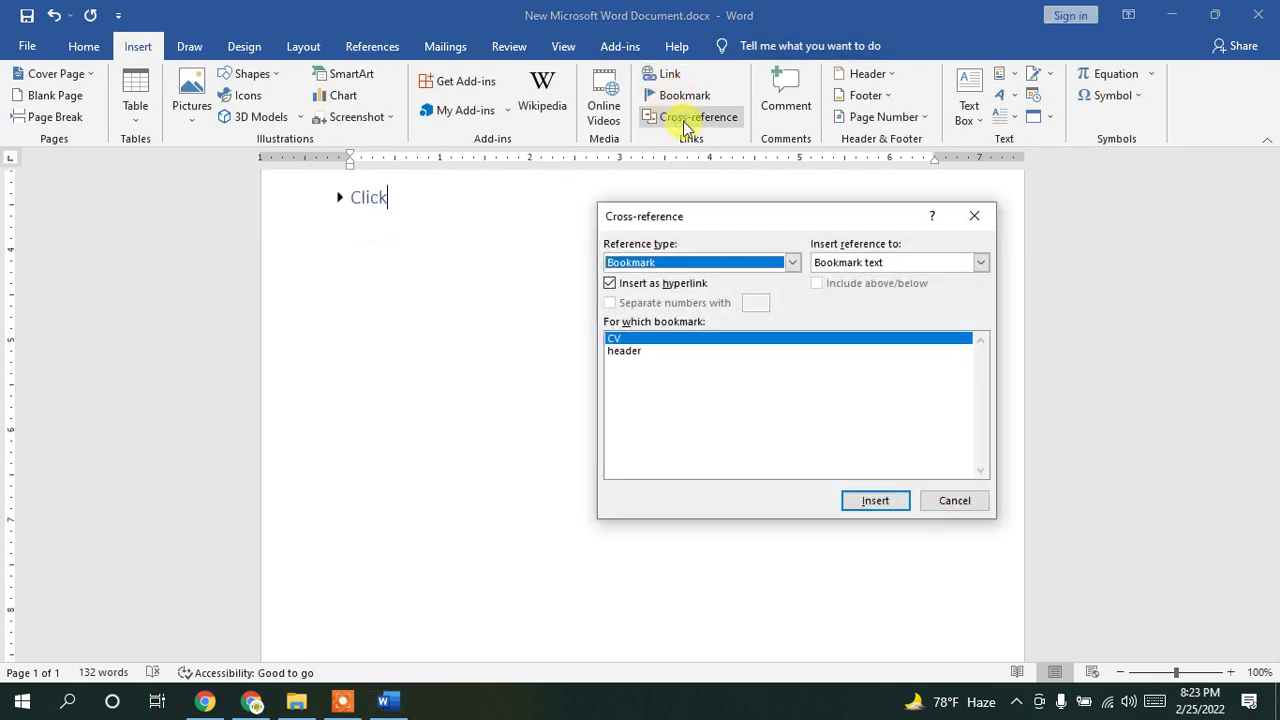
click(678, 265)
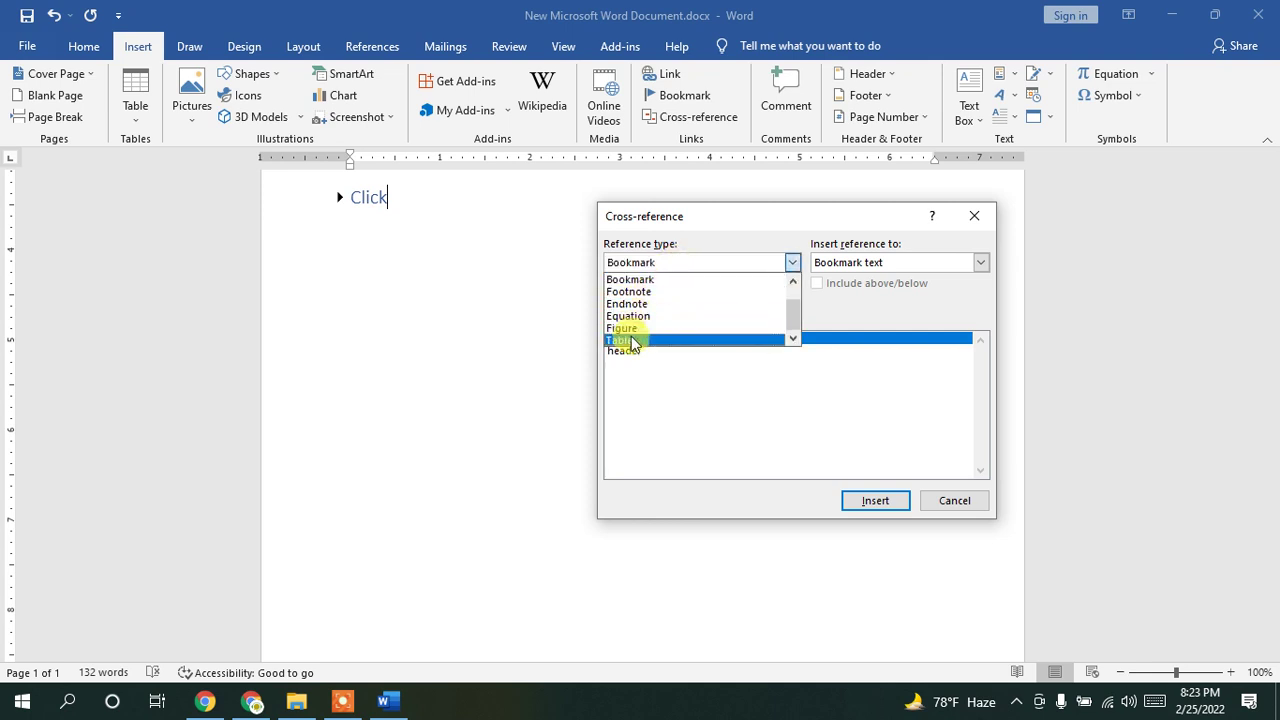
click(632, 342)
click(648, 263)
click(629, 291)
click(640, 262)
click(638, 292)
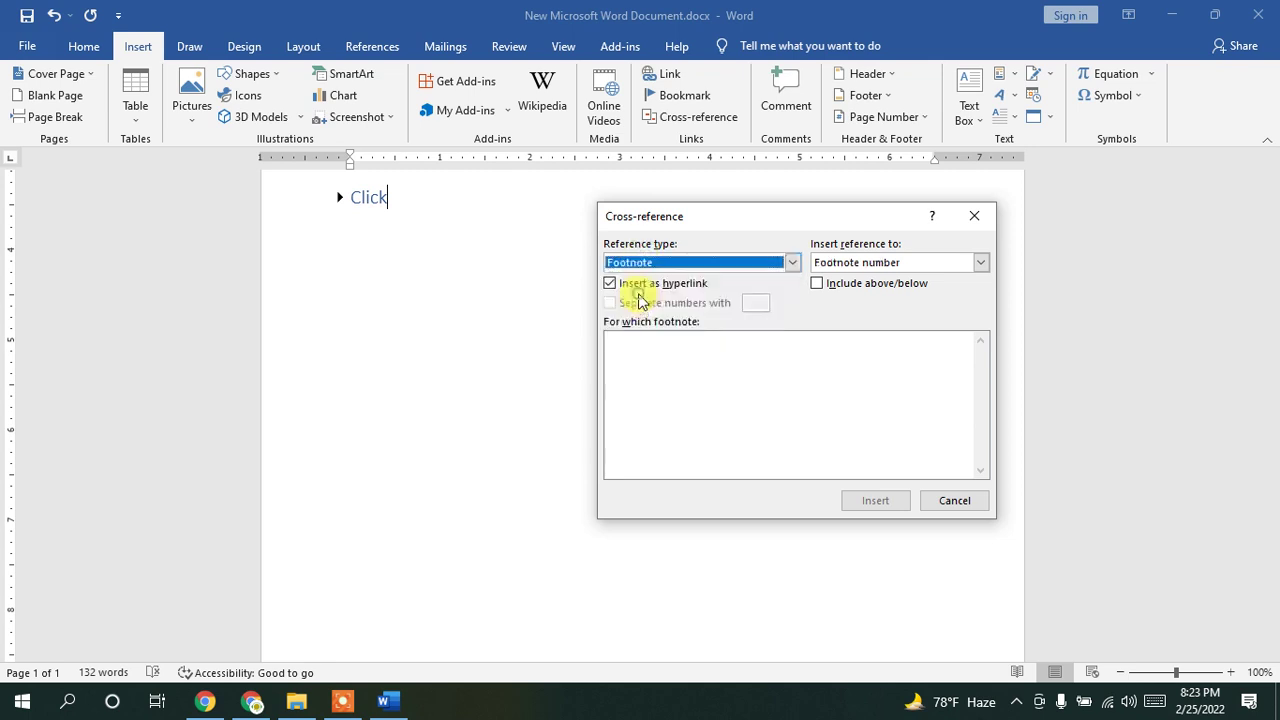
click(652, 261)
click(640, 315)
click(645, 262)
scroll(650, 320, up, 1)
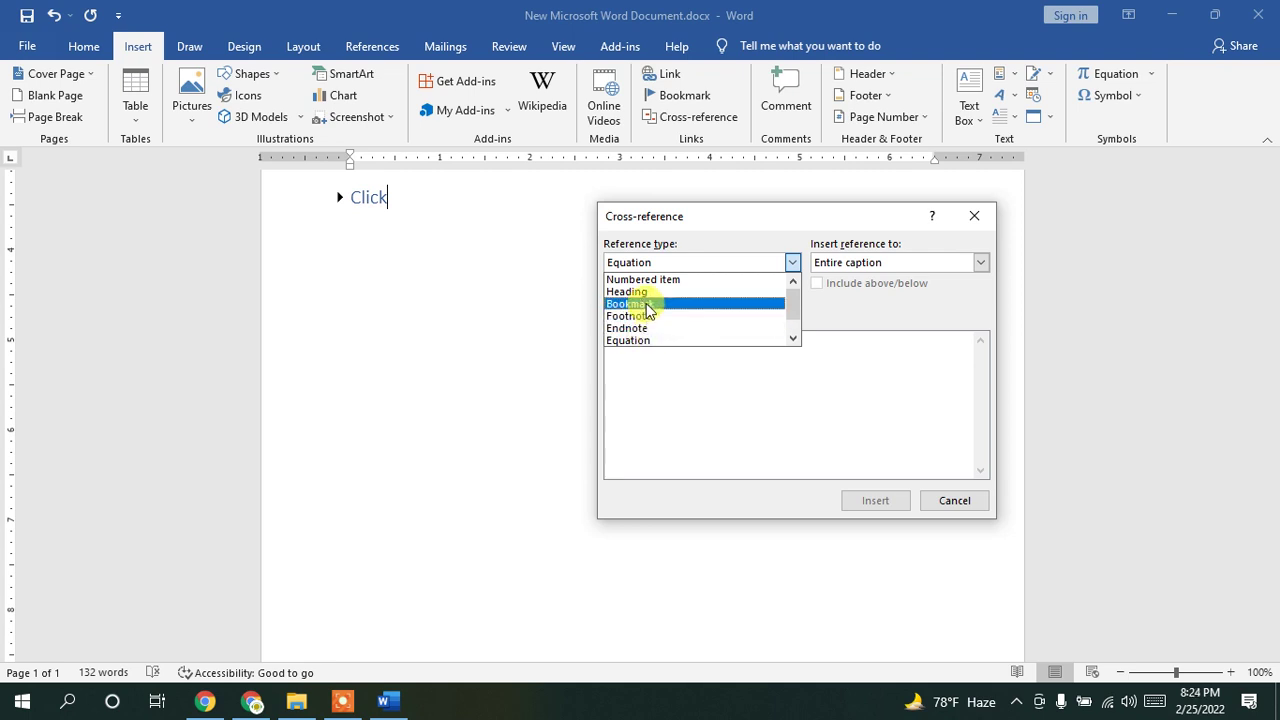
click(647, 304)
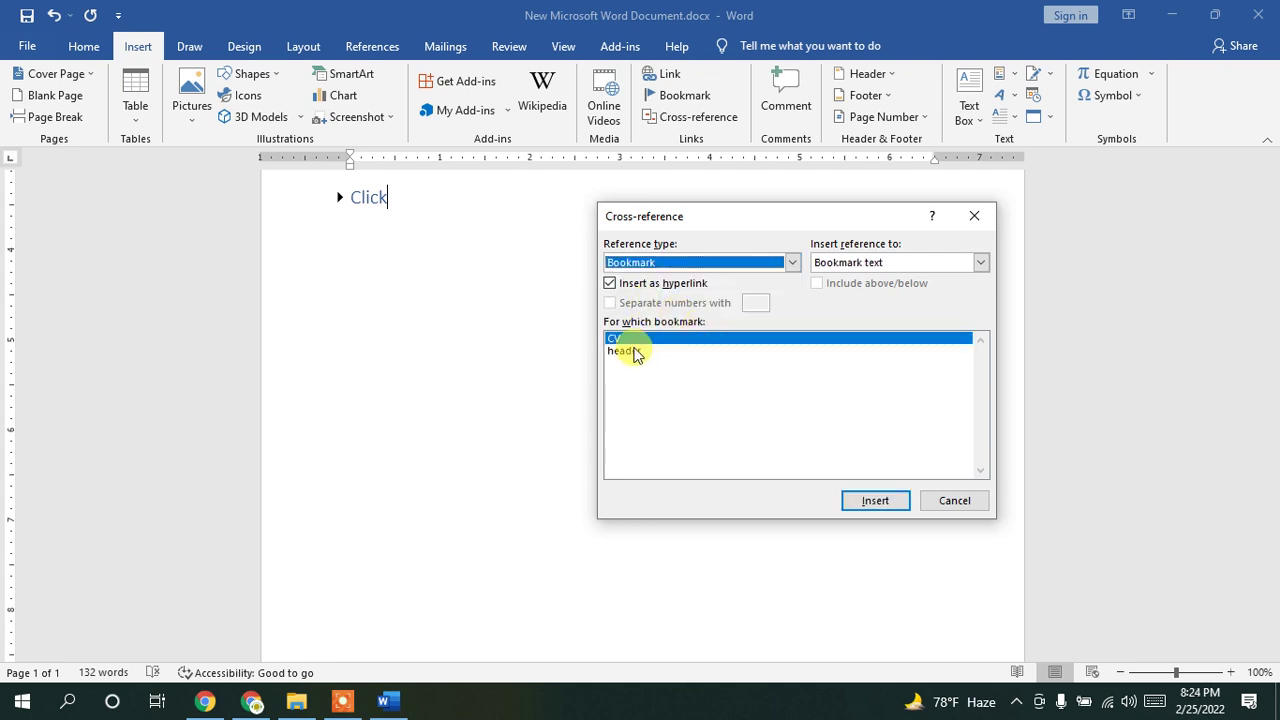
Step: Insert the 'header' bookmark text twice after Click, then close the dialog
click(636, 351)
click(860, 502)
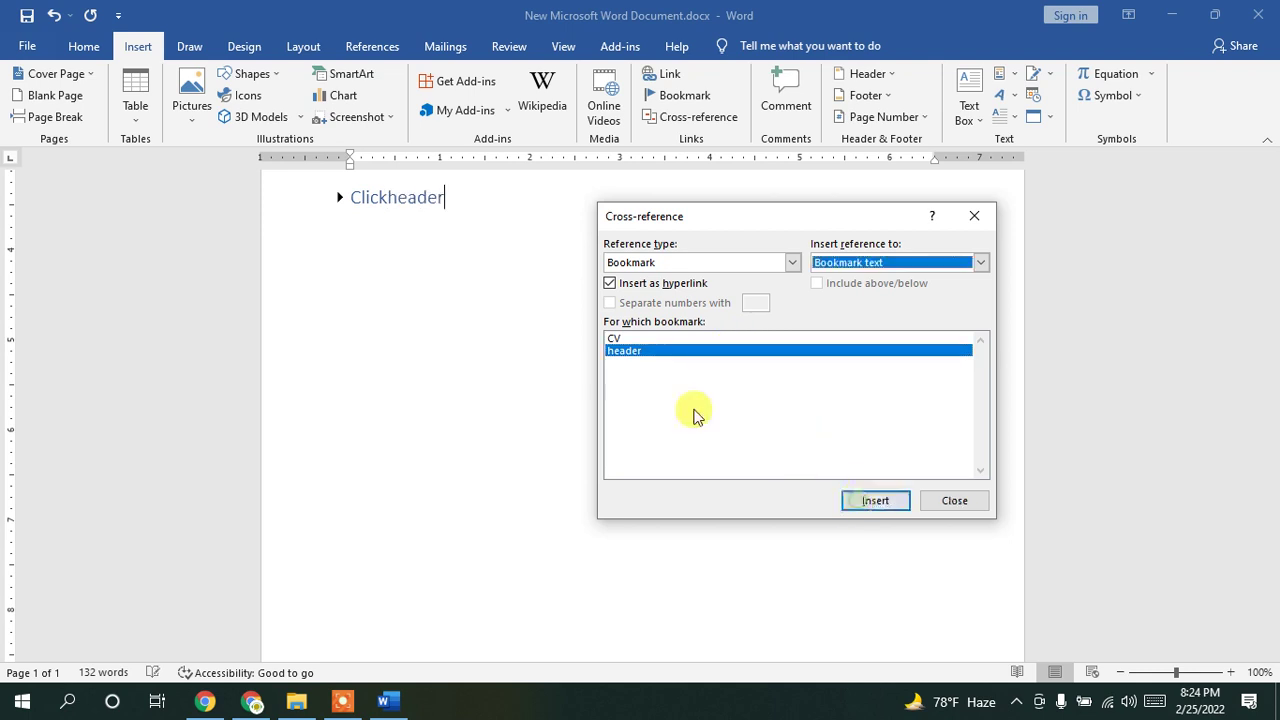
drag(668, 218, 648, 246)
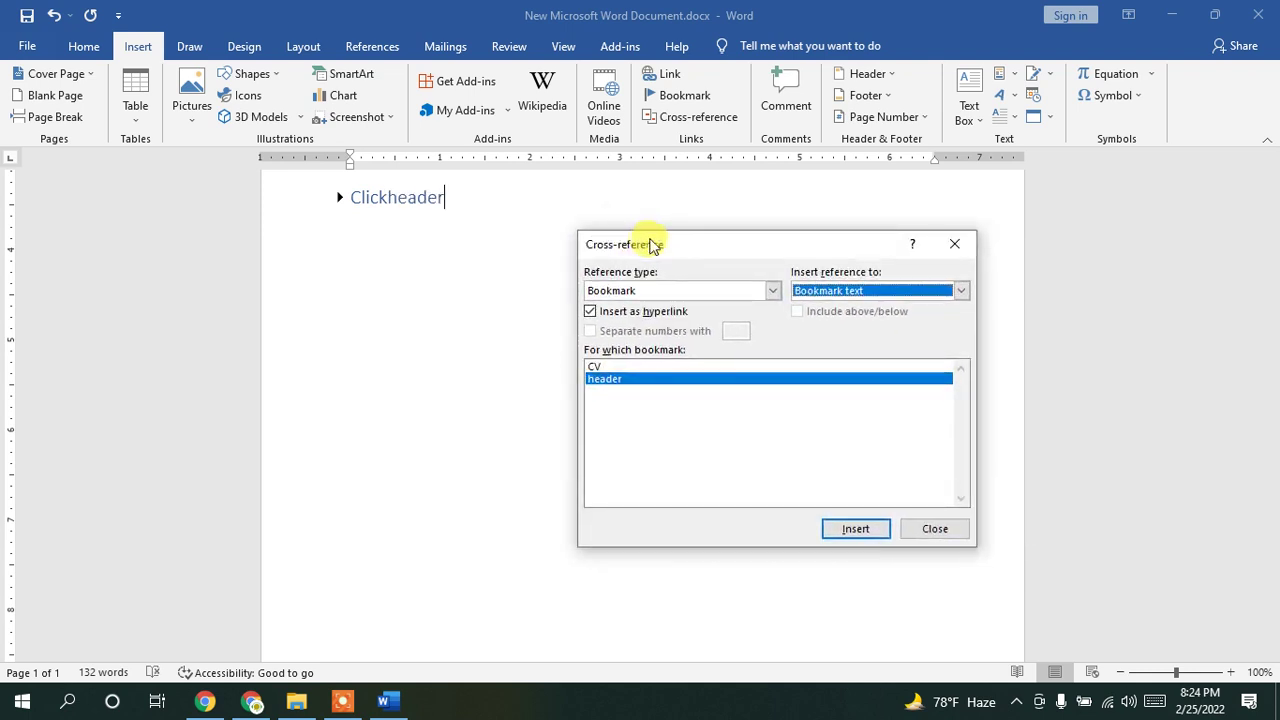
click(843, 538)
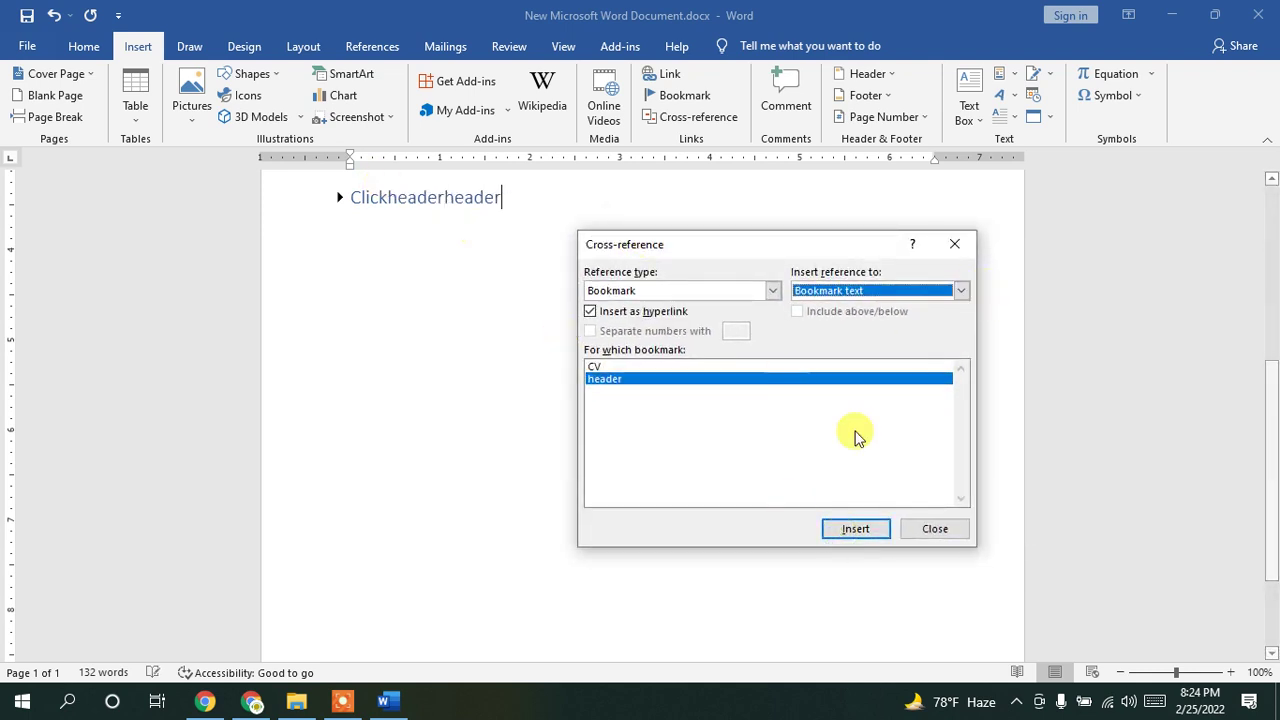
click(940, 530)
Step: Look through the Review and View tabs, then switch to References
click(508, 47)
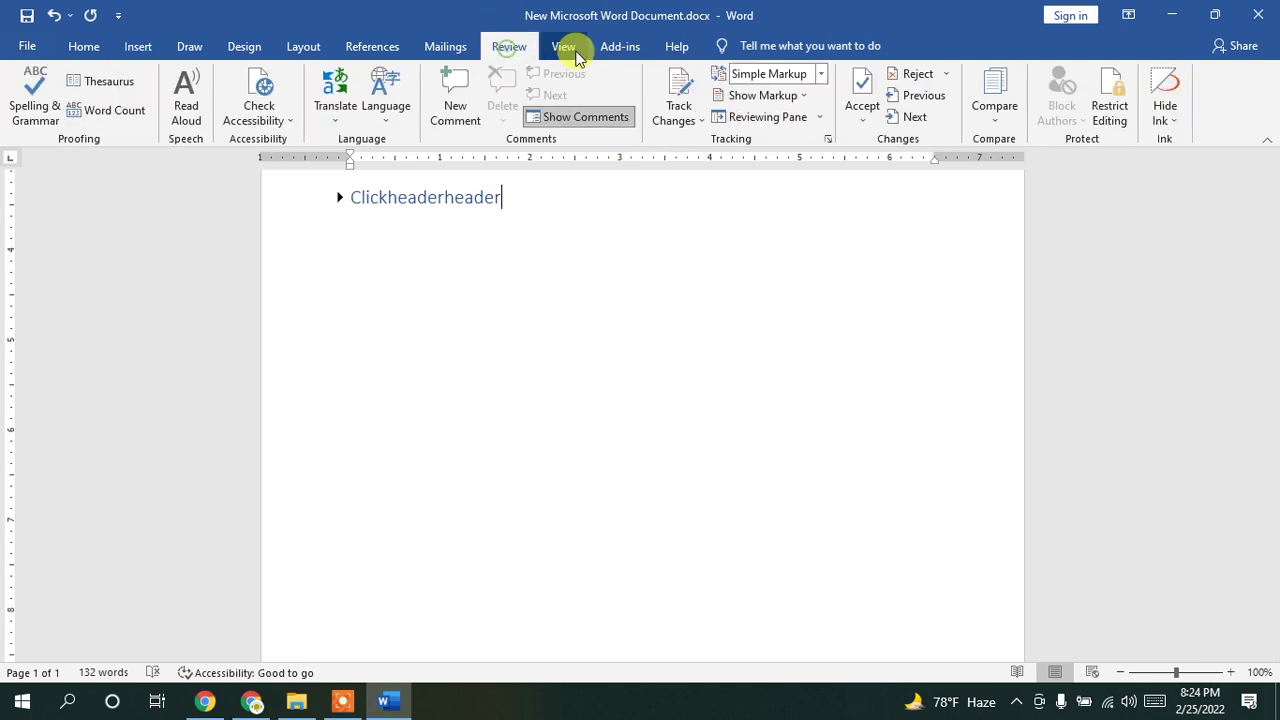
click(565, 47)
click(506, 48)
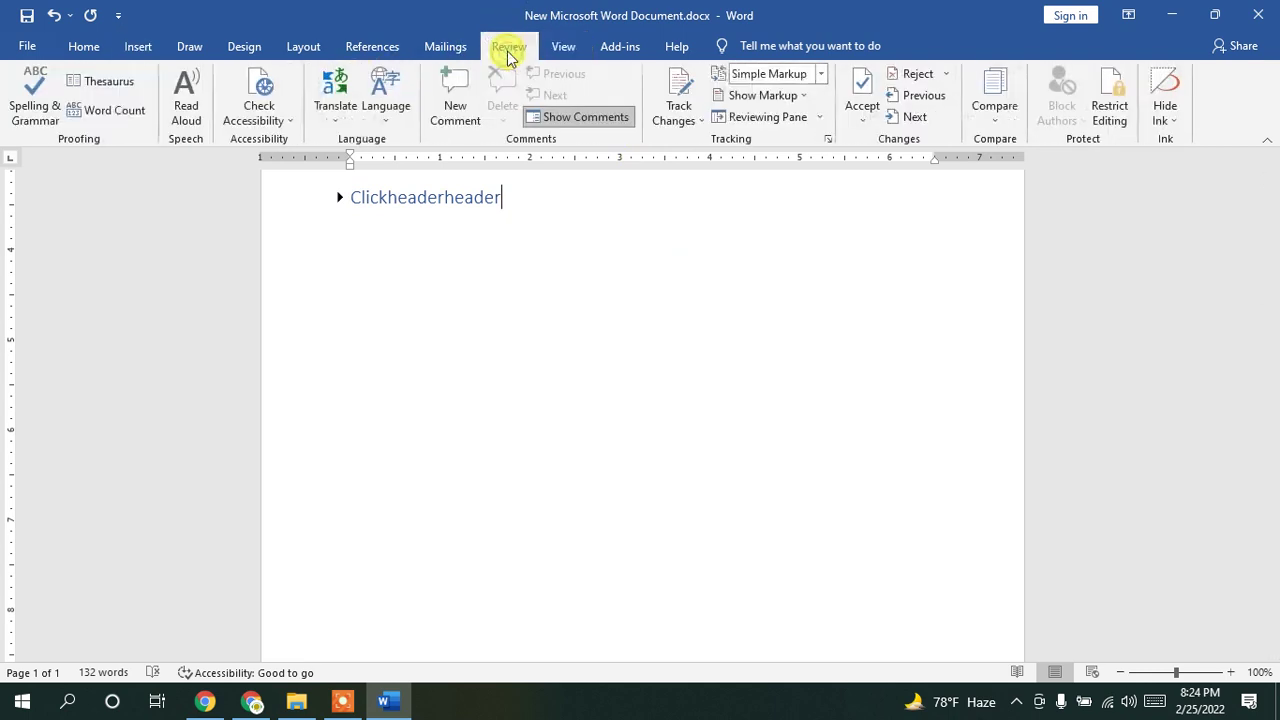
click(565, 47)
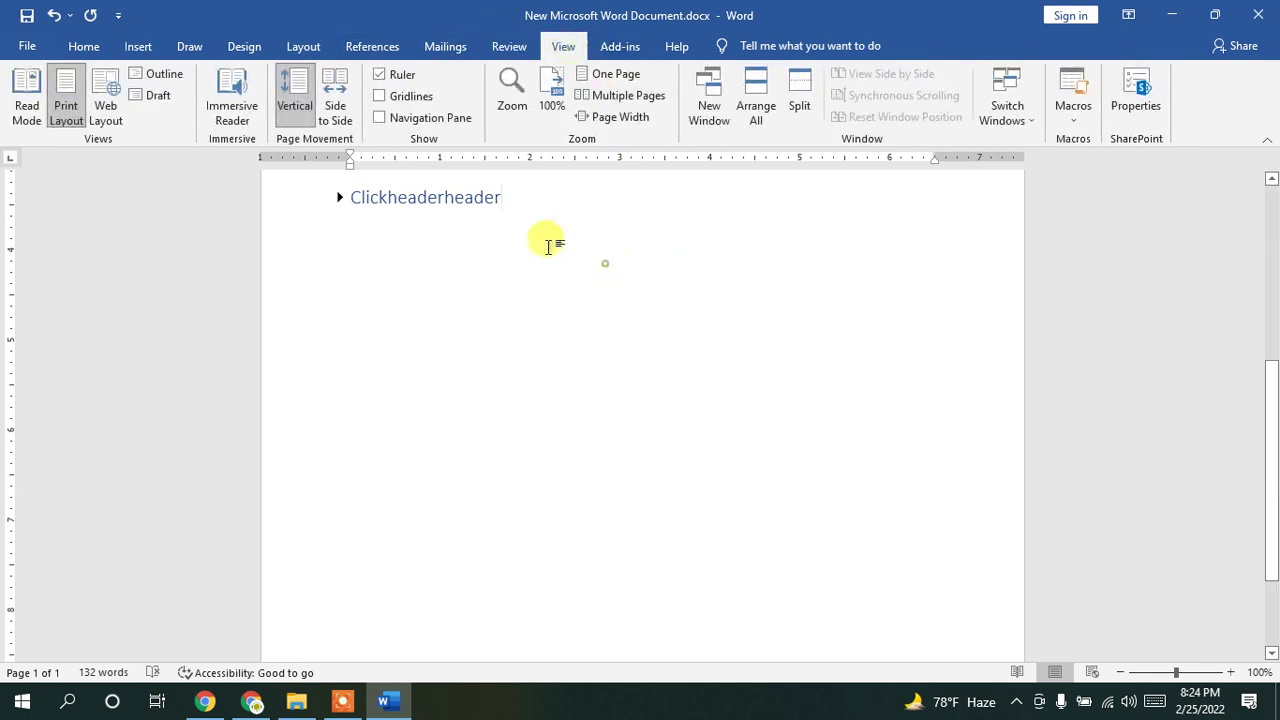
click(380, 48)
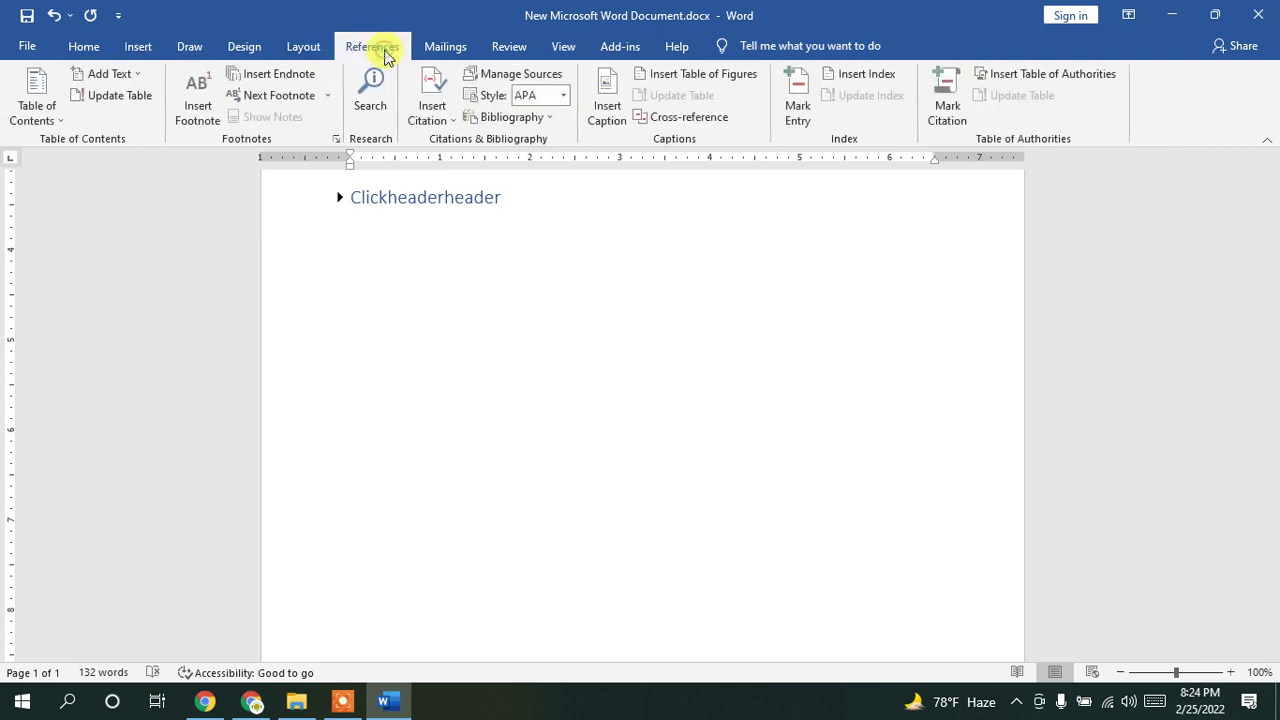
Step: Check the Add Text and Next Footnote dropdowns, then select the 'Clickheaderheader' line
click(122, 76)
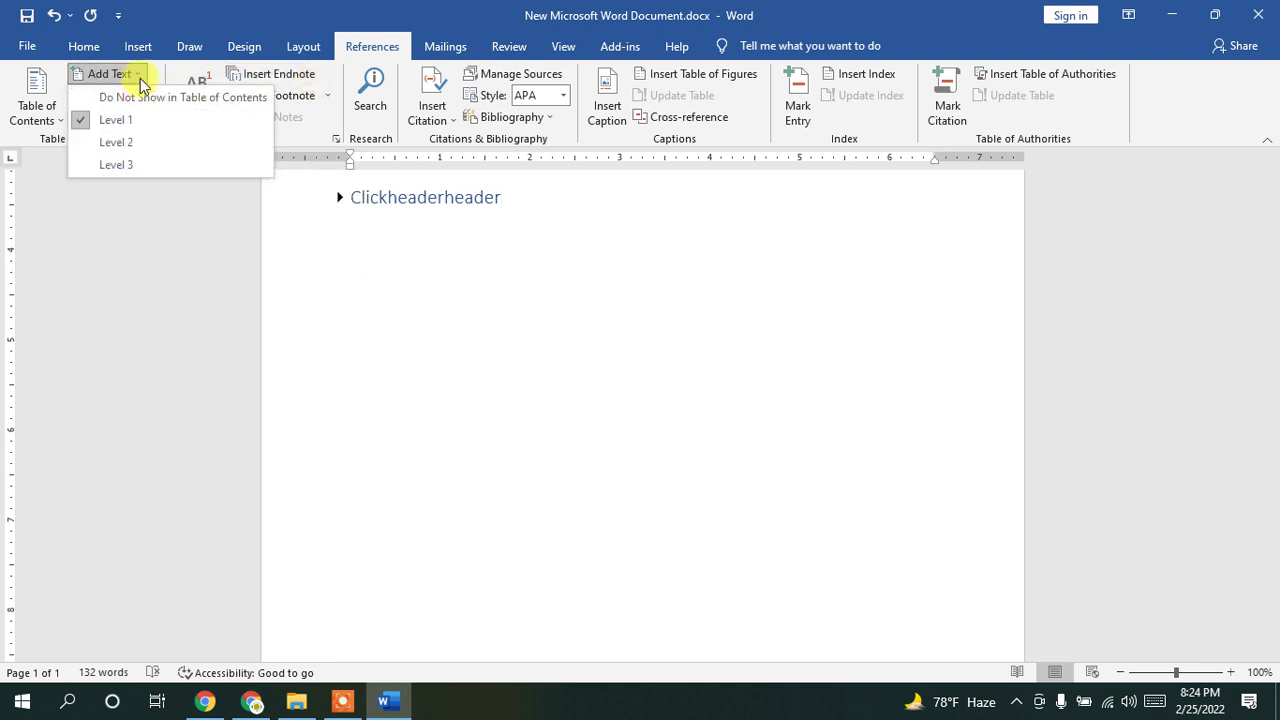
click(132, 74)
click(328, 96)
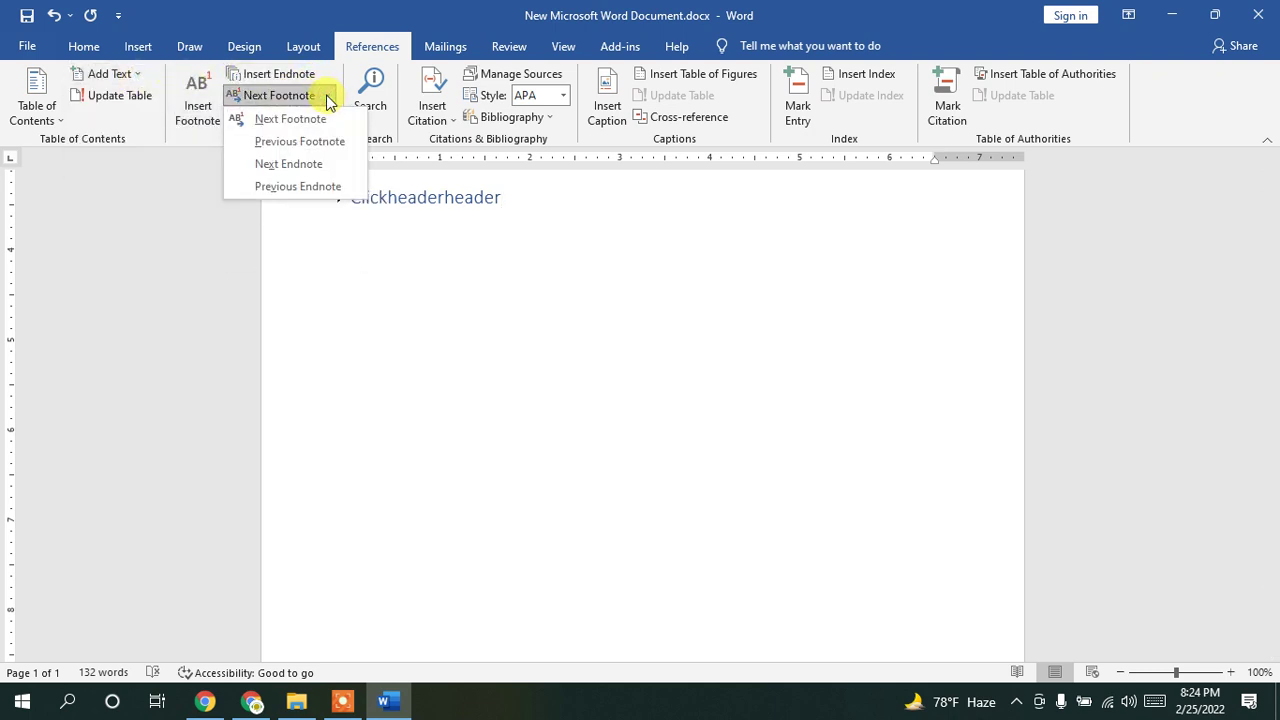
click(328, 96)
drag(520, 191, 337, 171)
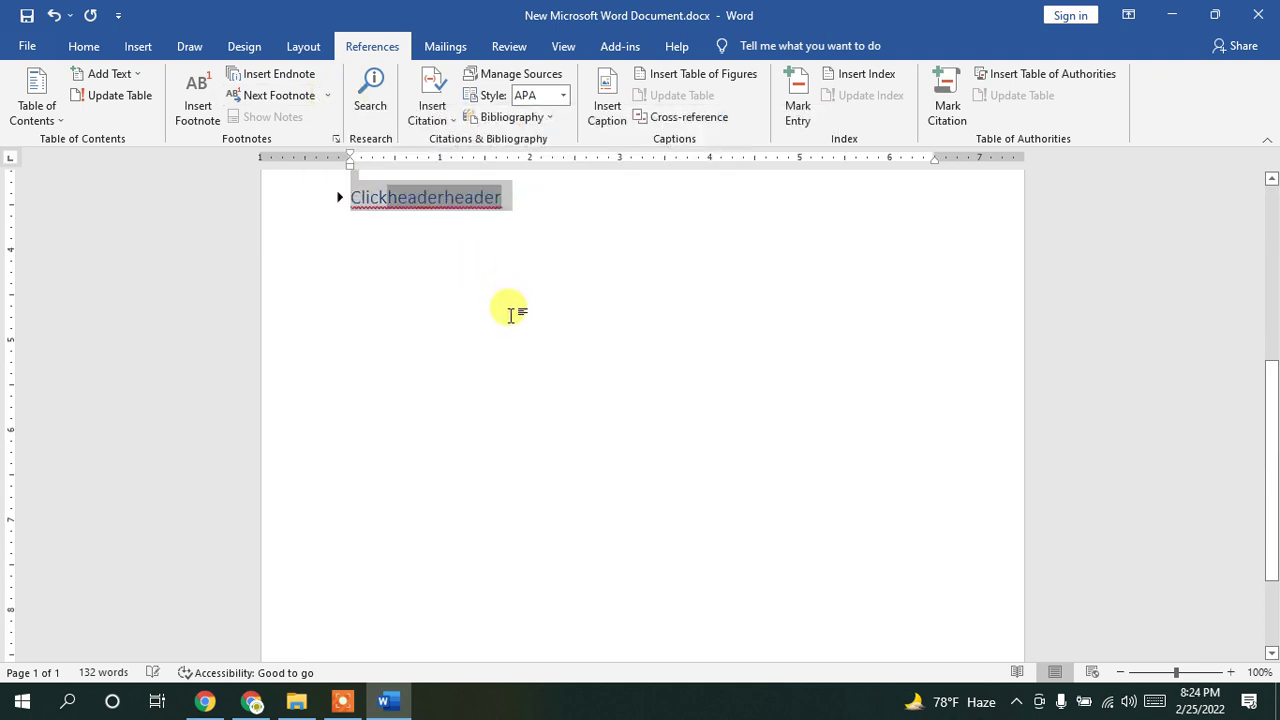
scroll(510, 314, up, 5)
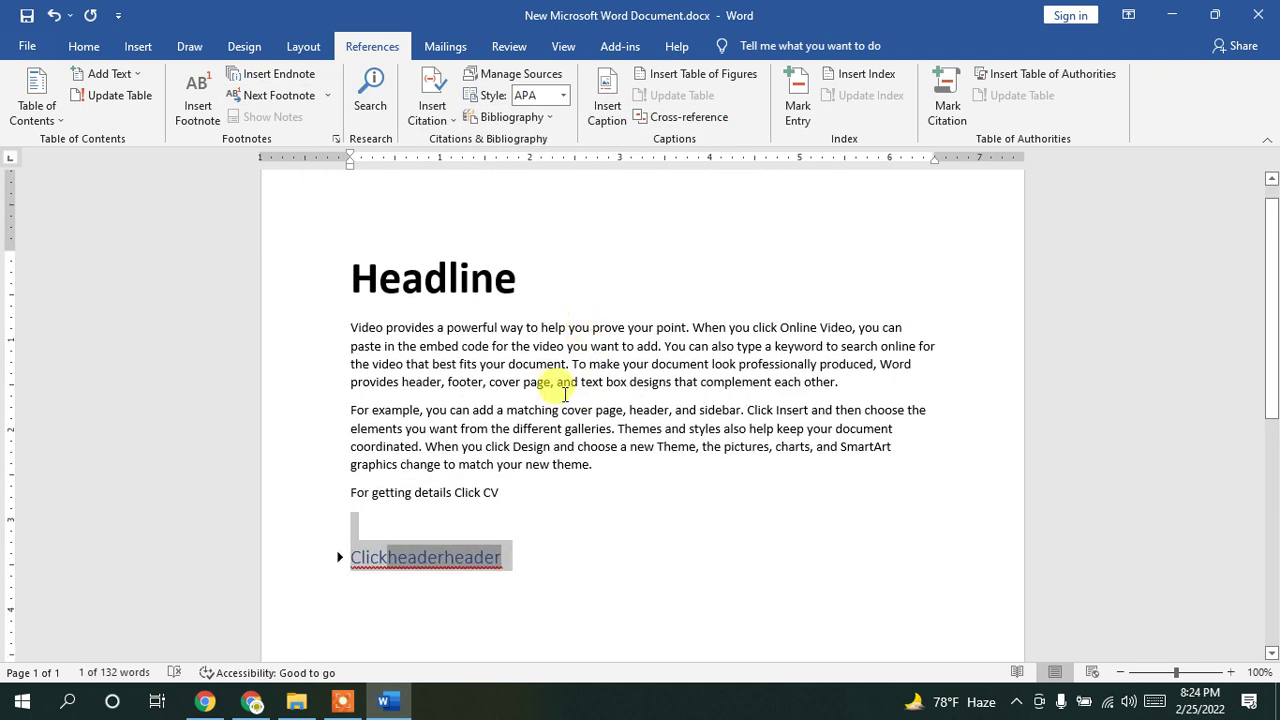
Step: Delete the 'Clickheaderheader' line and select the word CV
key(BackSpace)
key(BackSpace)
double_click(490, 492)
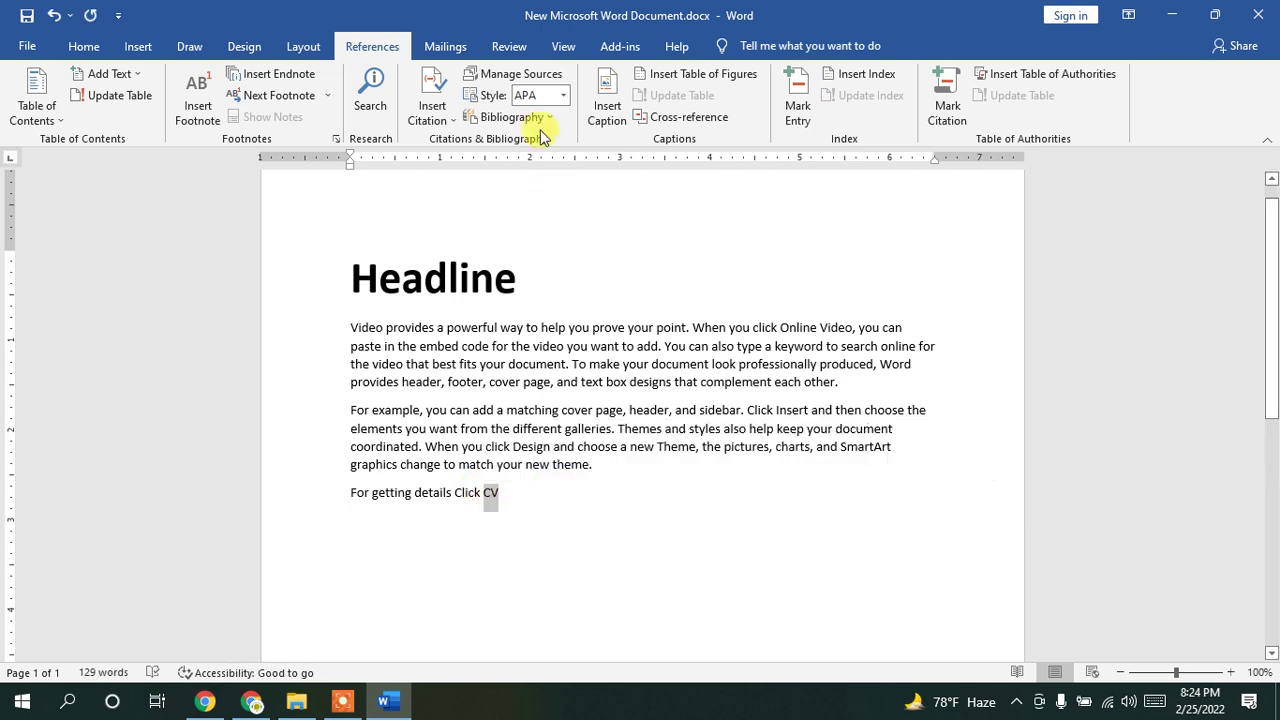
click(138, 46)
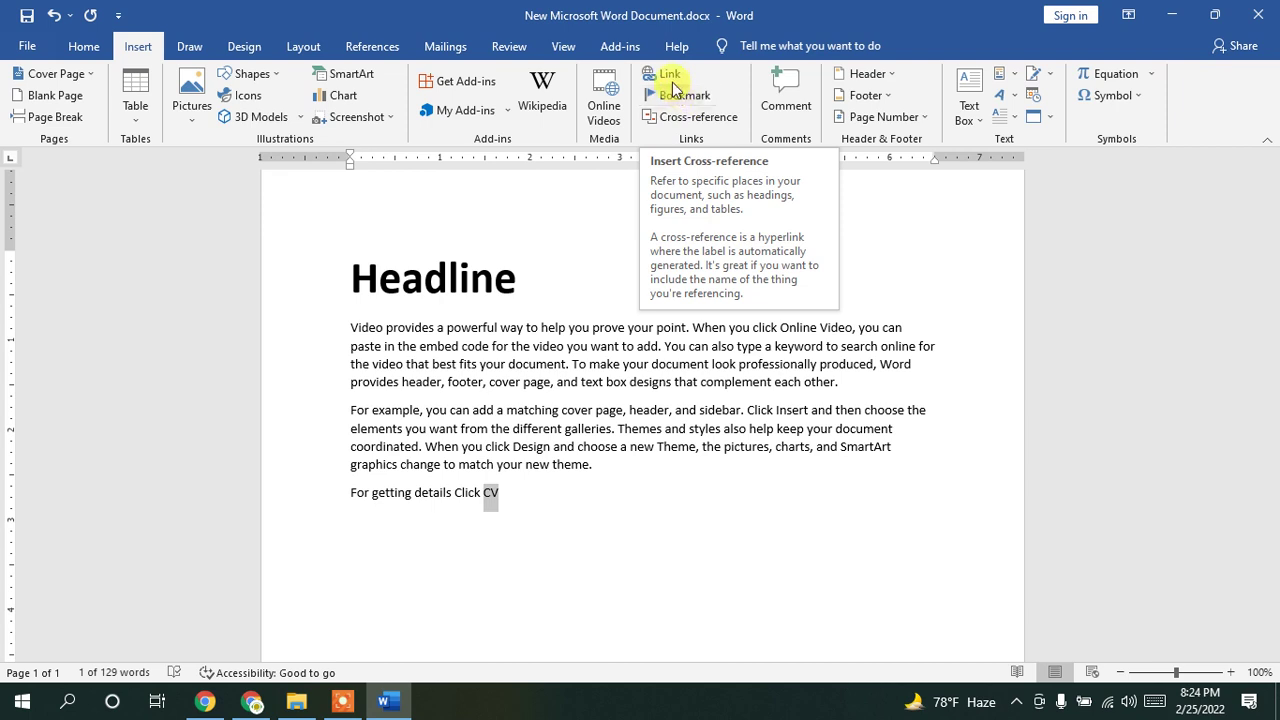
Step: Browse the header and CV bookmarks in Cross-reference, then cancel without inserting anything
click(686, 119)
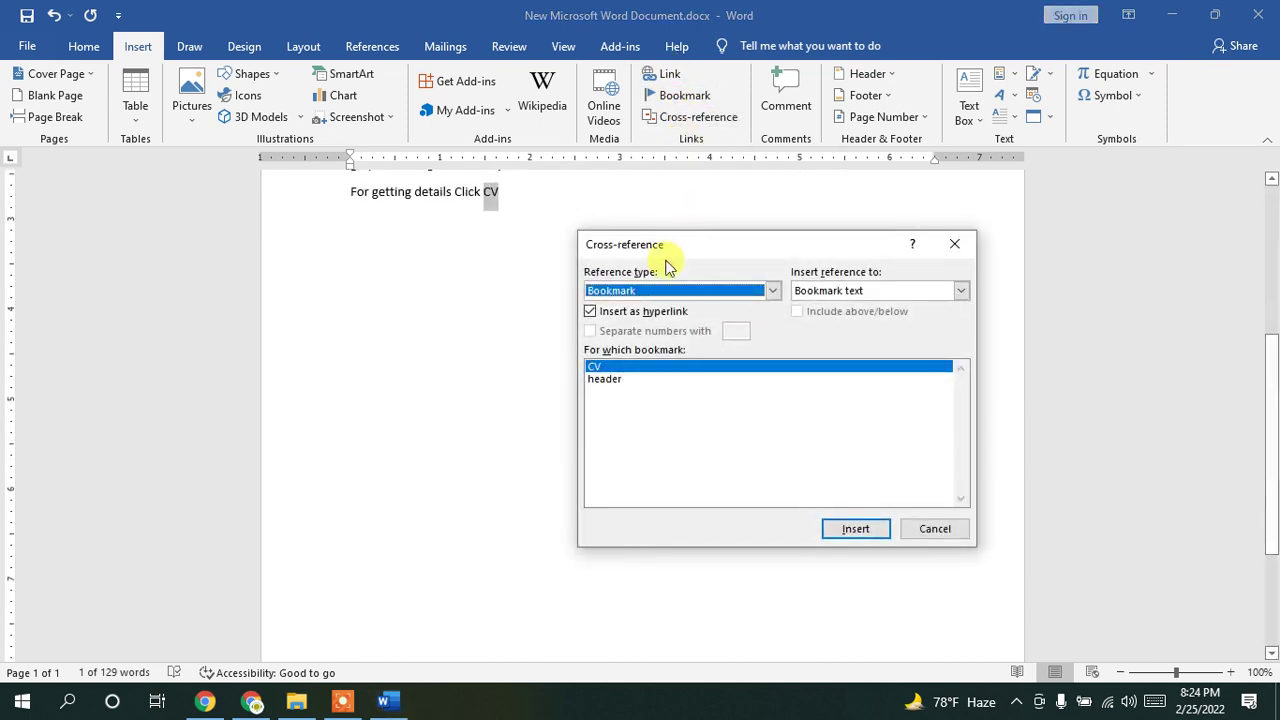
drag(686, 248, 673, 288)
click(766, 338)
click(597, 407)
click(601, 418)
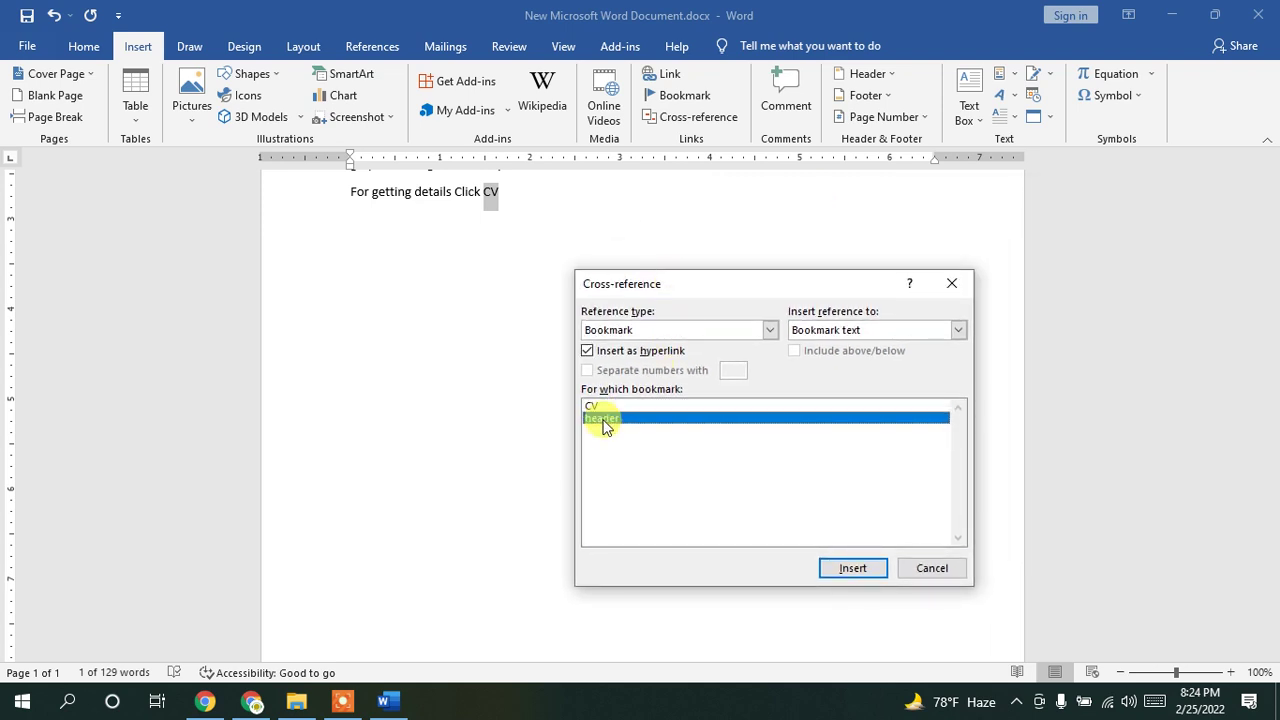
click(929, 568)
scroll(529, 220, up, 5)
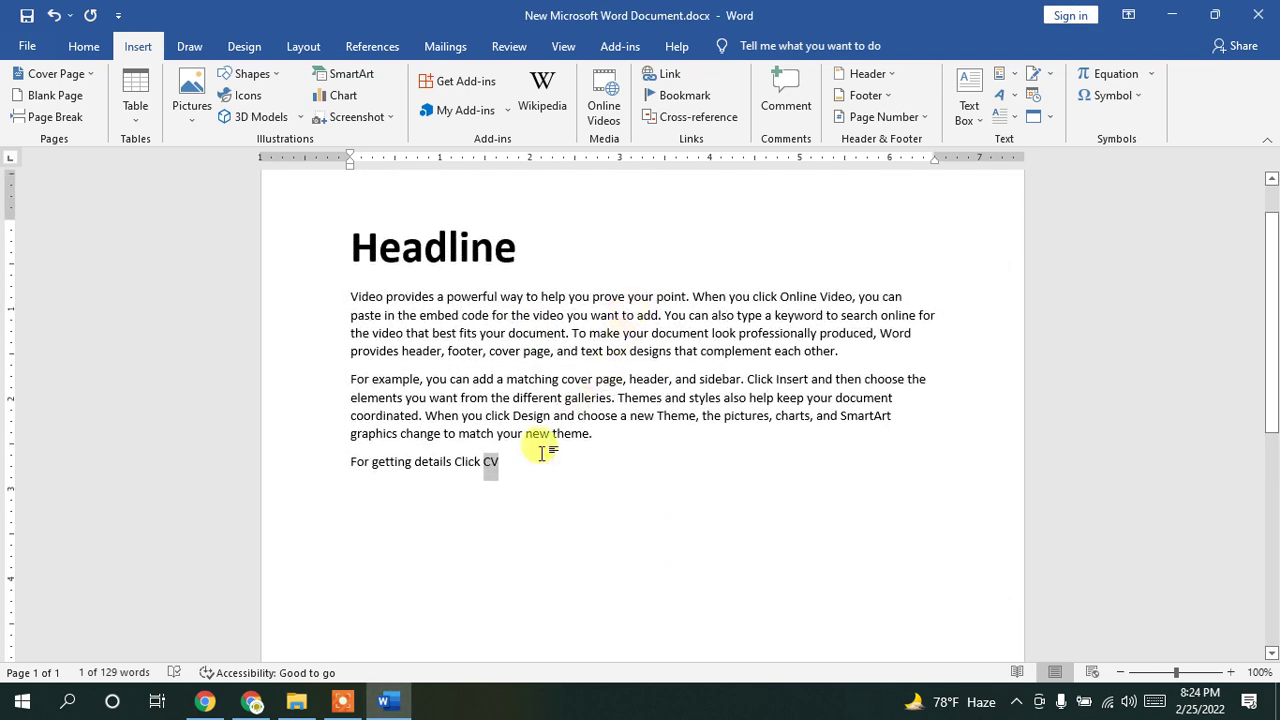
click(517, 460)
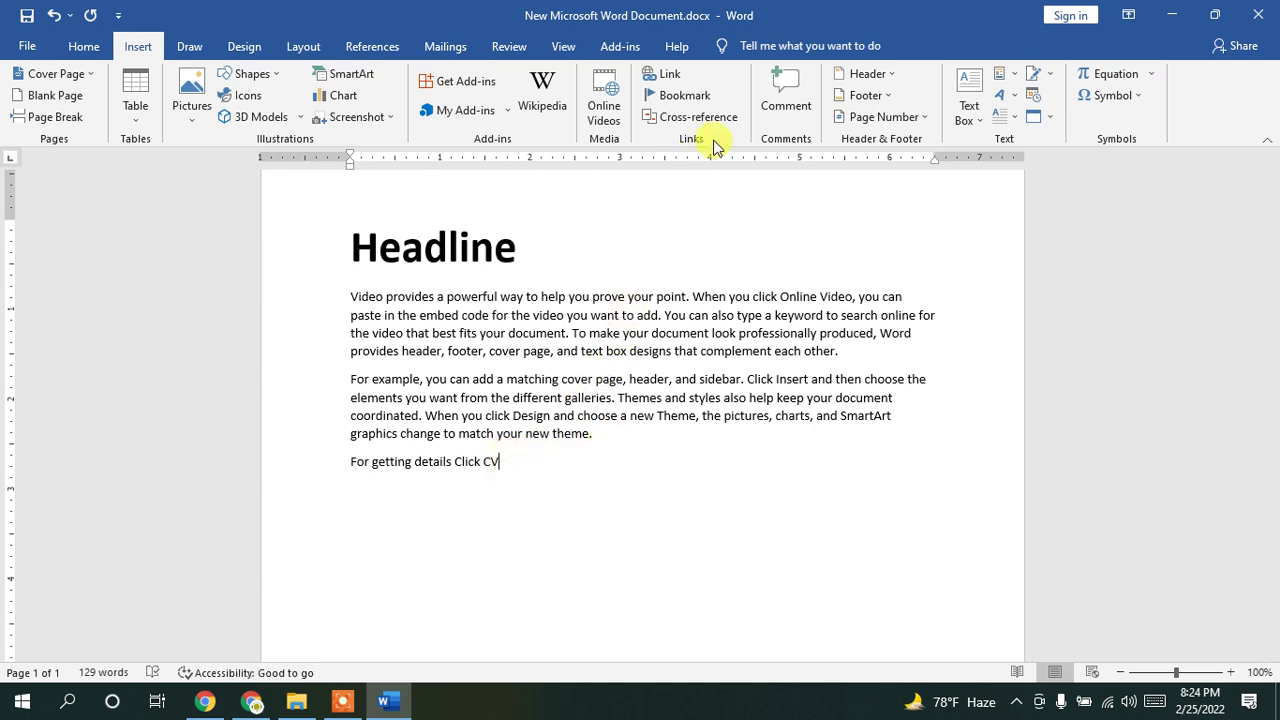
Step: Attach a 'Demo' comment to the word CV and discard the empty reply
click(785, 93)
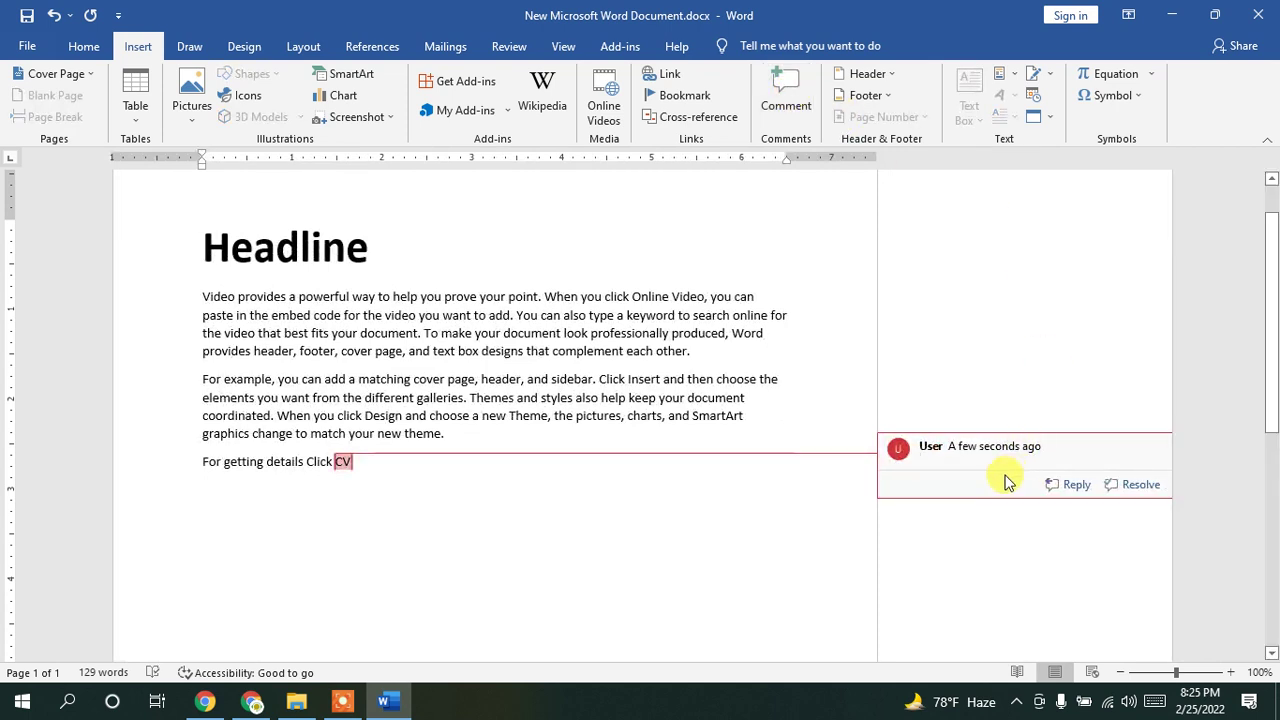
text(Demo)
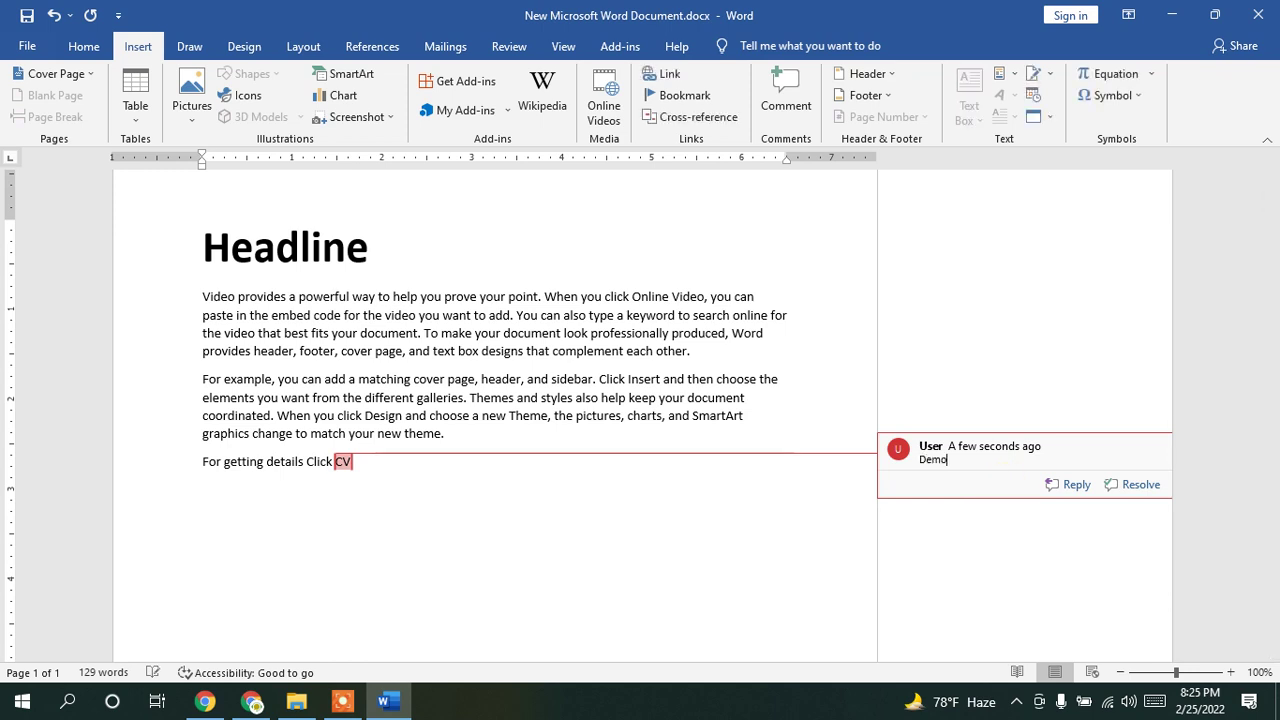
click(1078, 487)
click(810, 504)
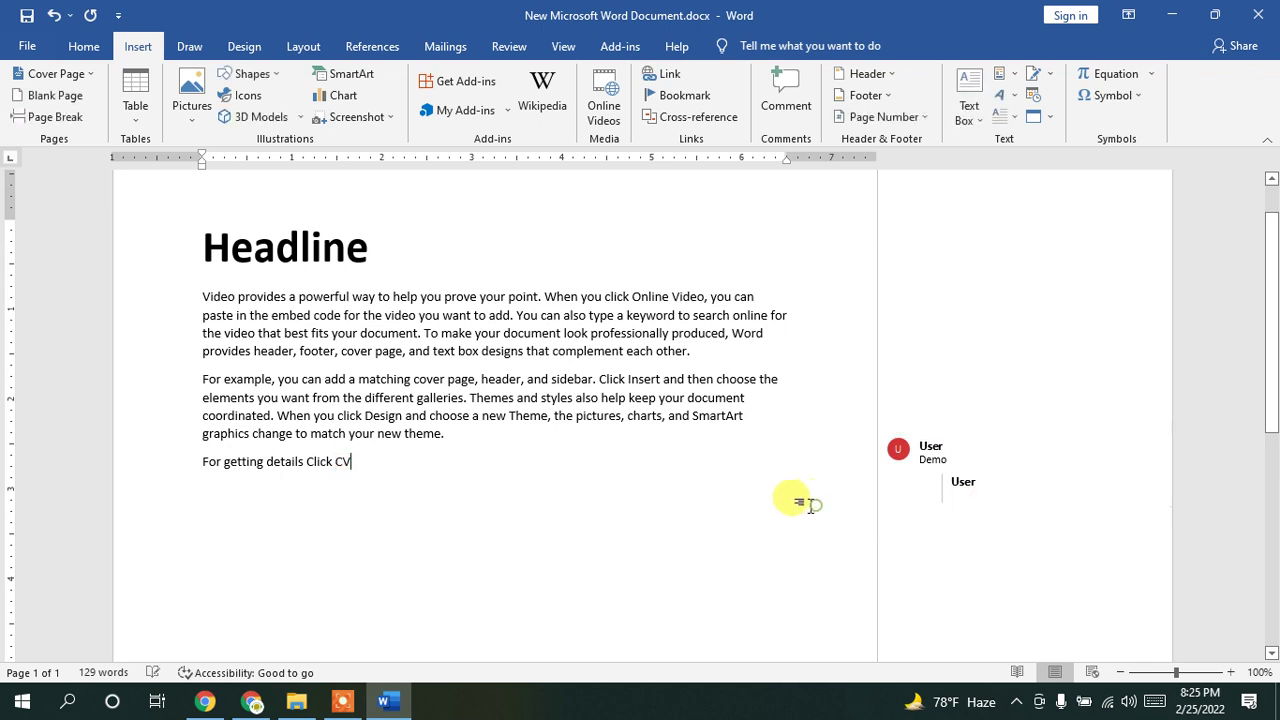
scroll(790, 480, up, 1)
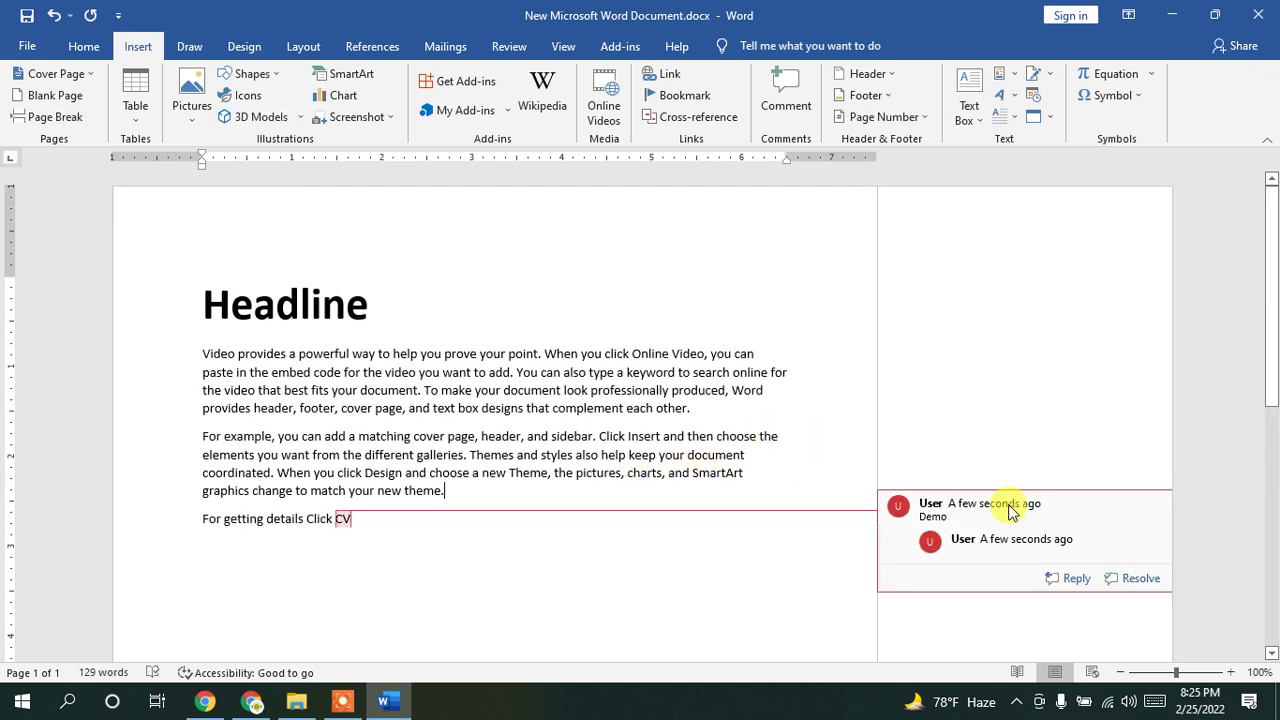
click(1140, 584)
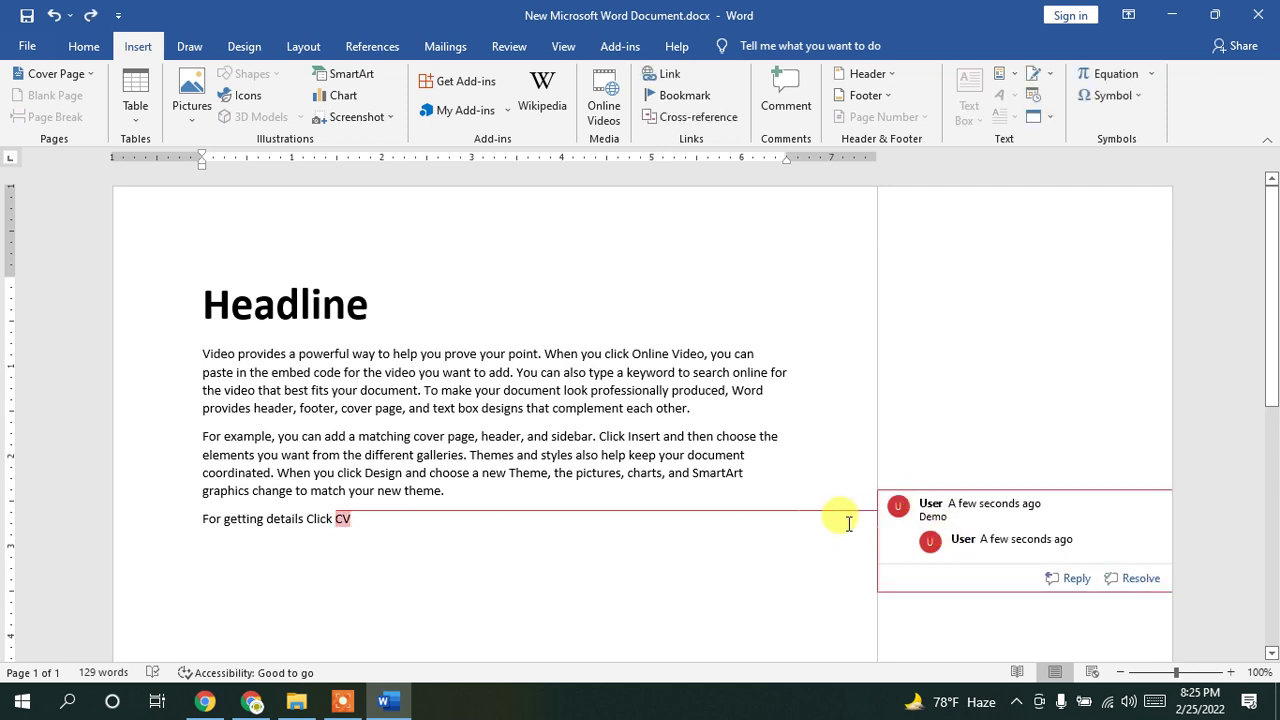
key(BackSpace)
key(BackSpace)
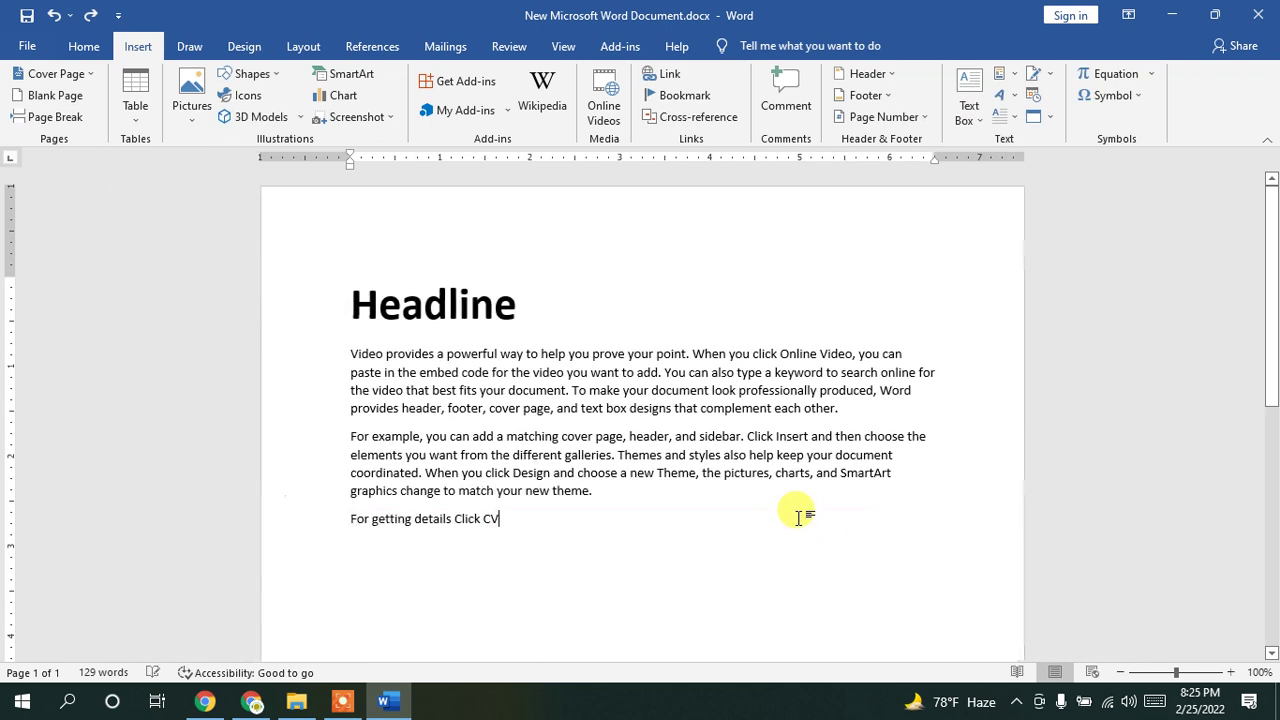
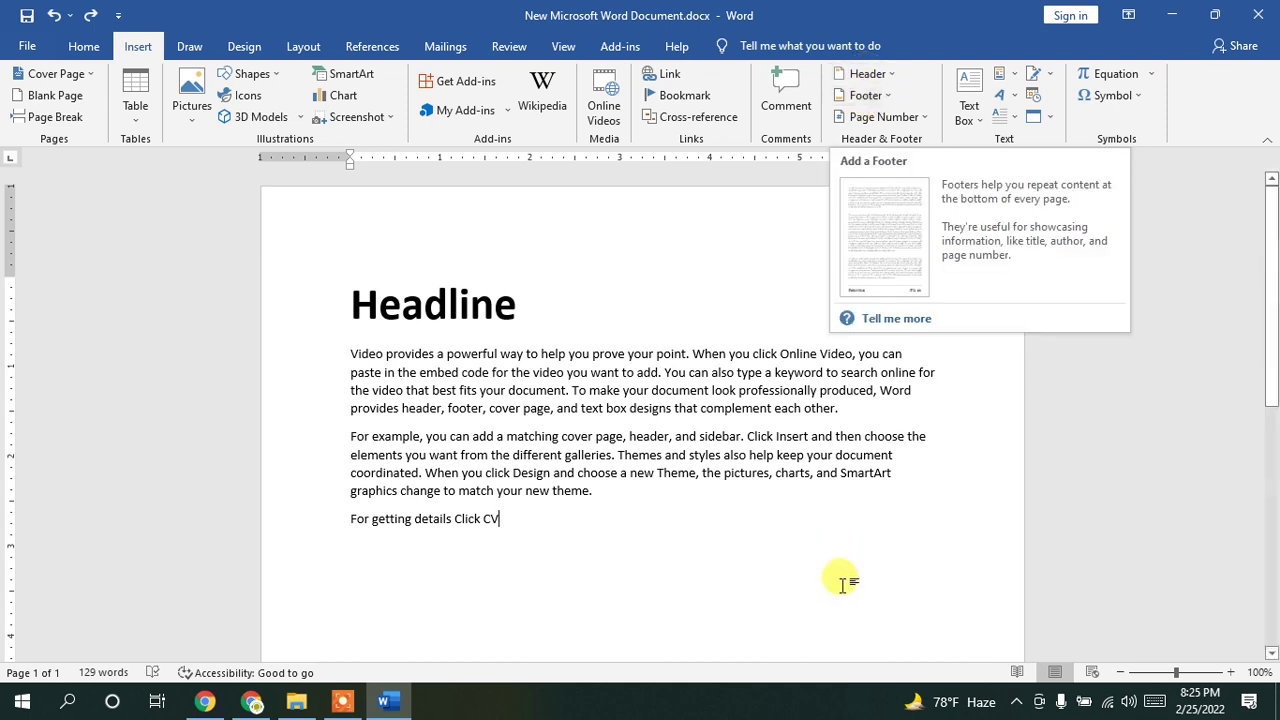
Step: Insert the Blank built-in header design at the top of the document
click(533, 251)
click(850, 75)
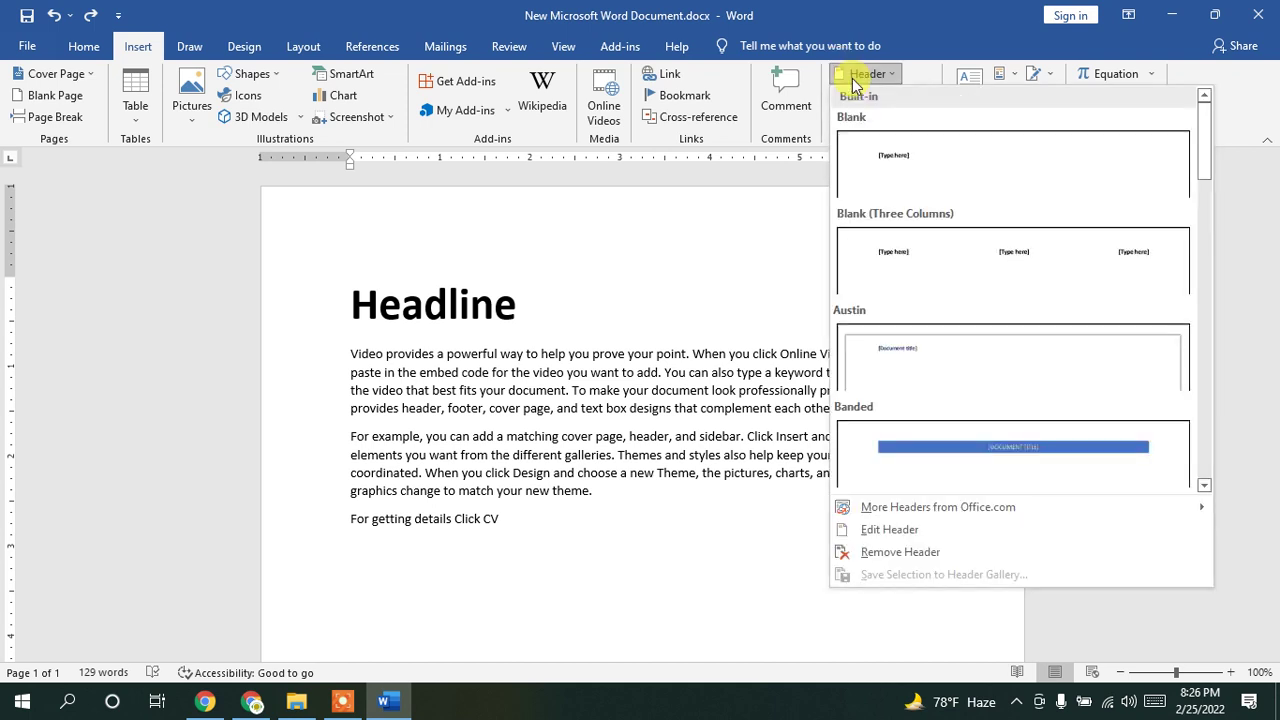
click(905, 162)
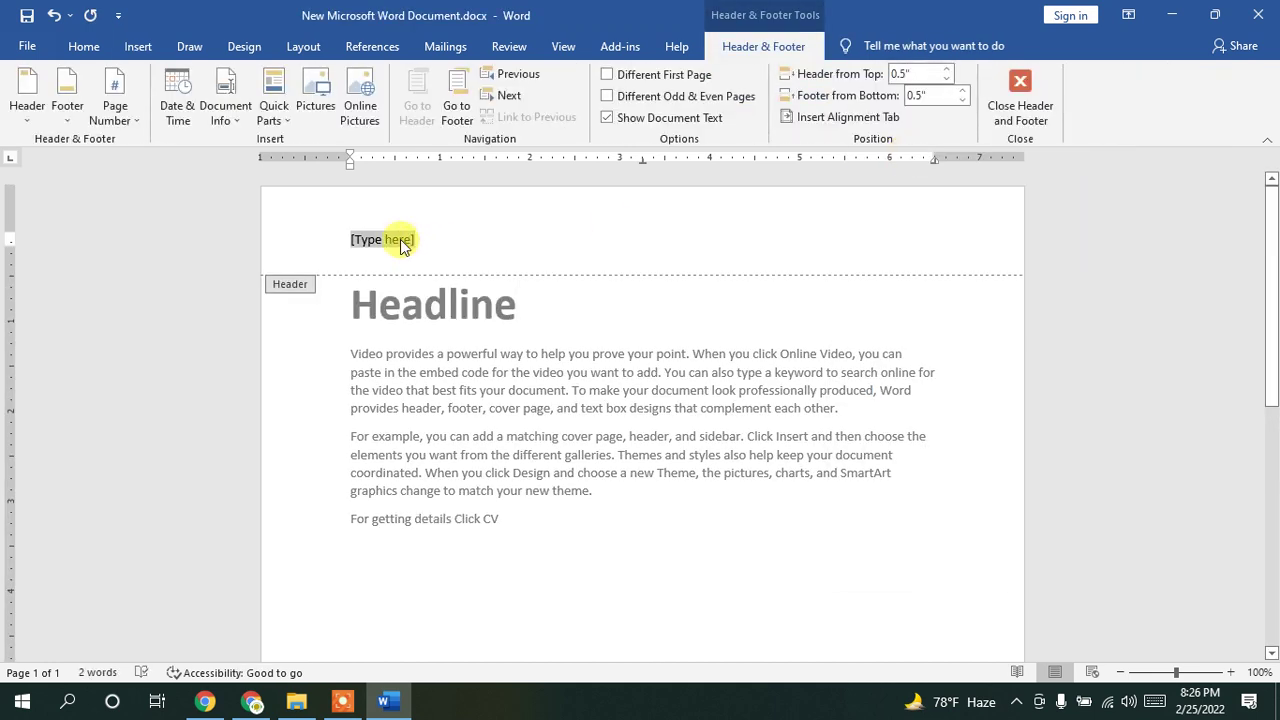
click(252, 701)
click(548, 14)
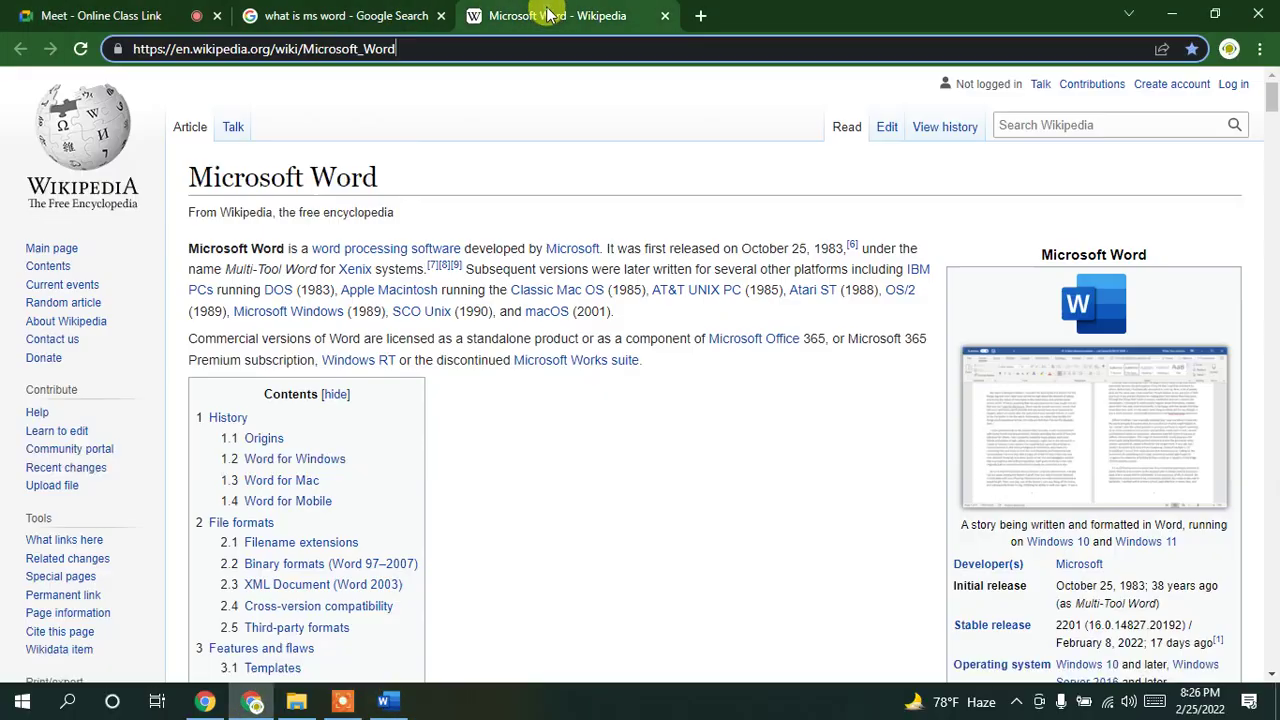
click(428, 42)
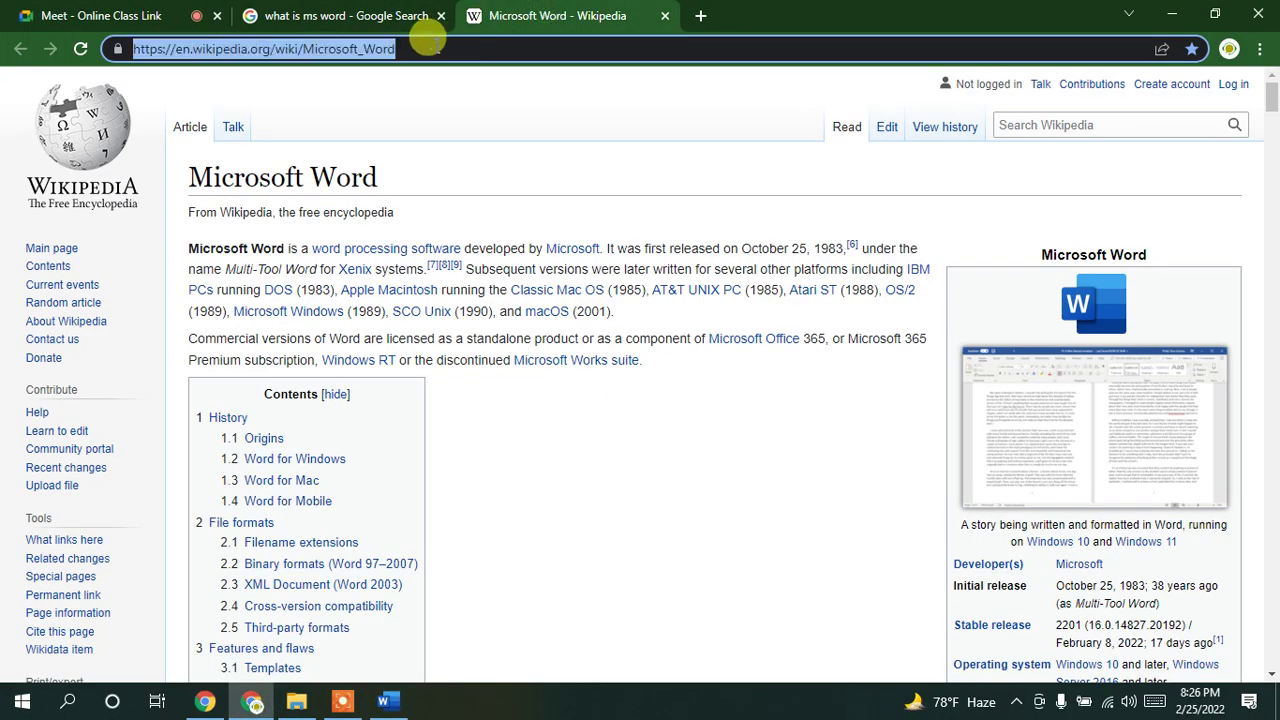
text(Bismi)
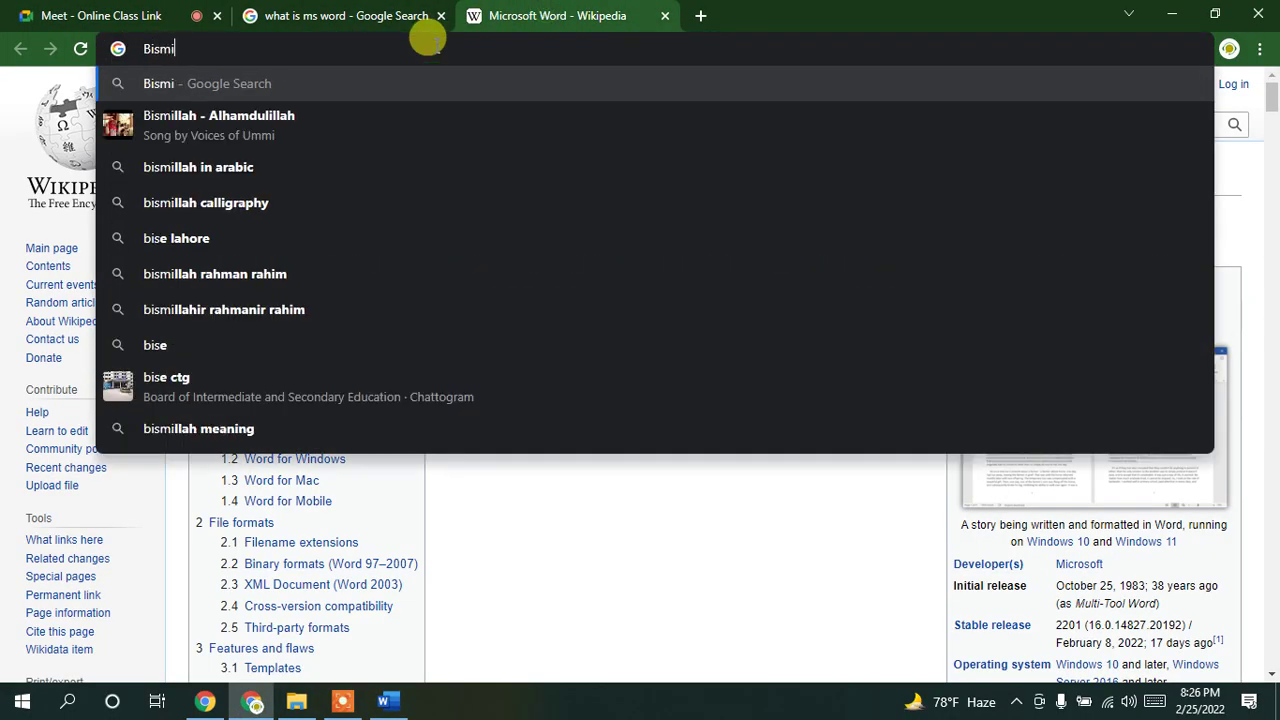
text(lla)
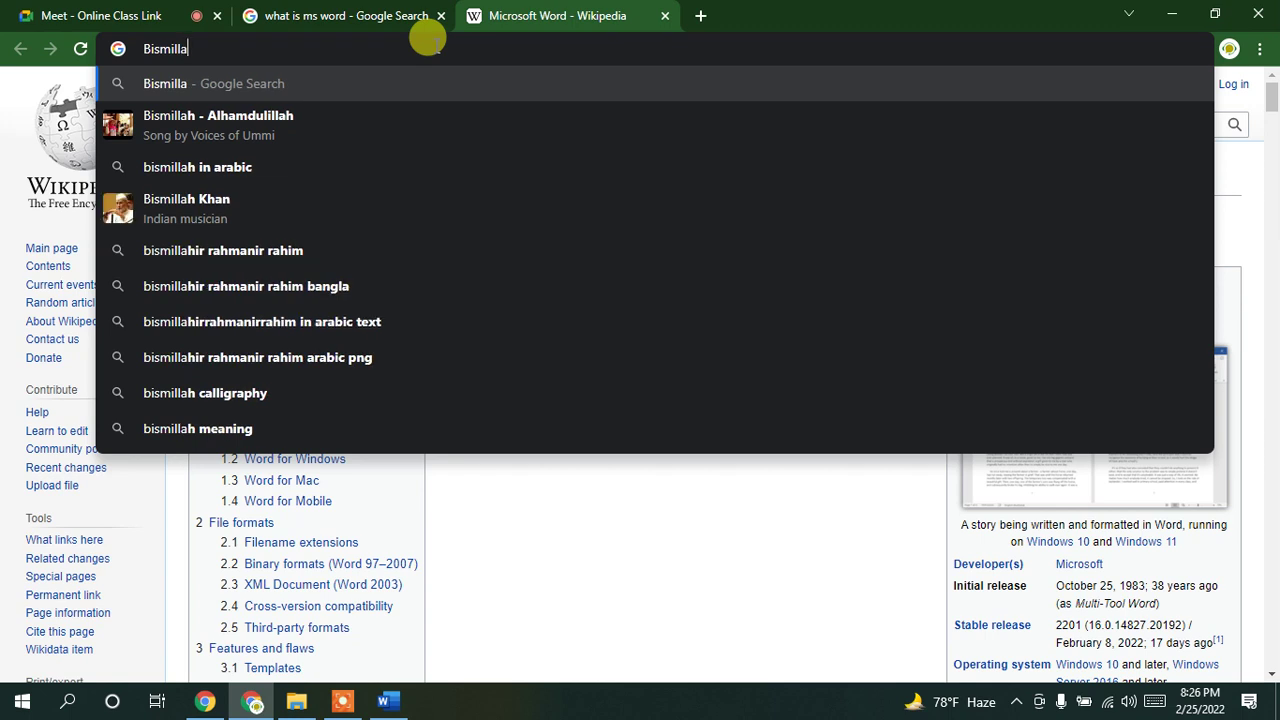
click(277, 252)
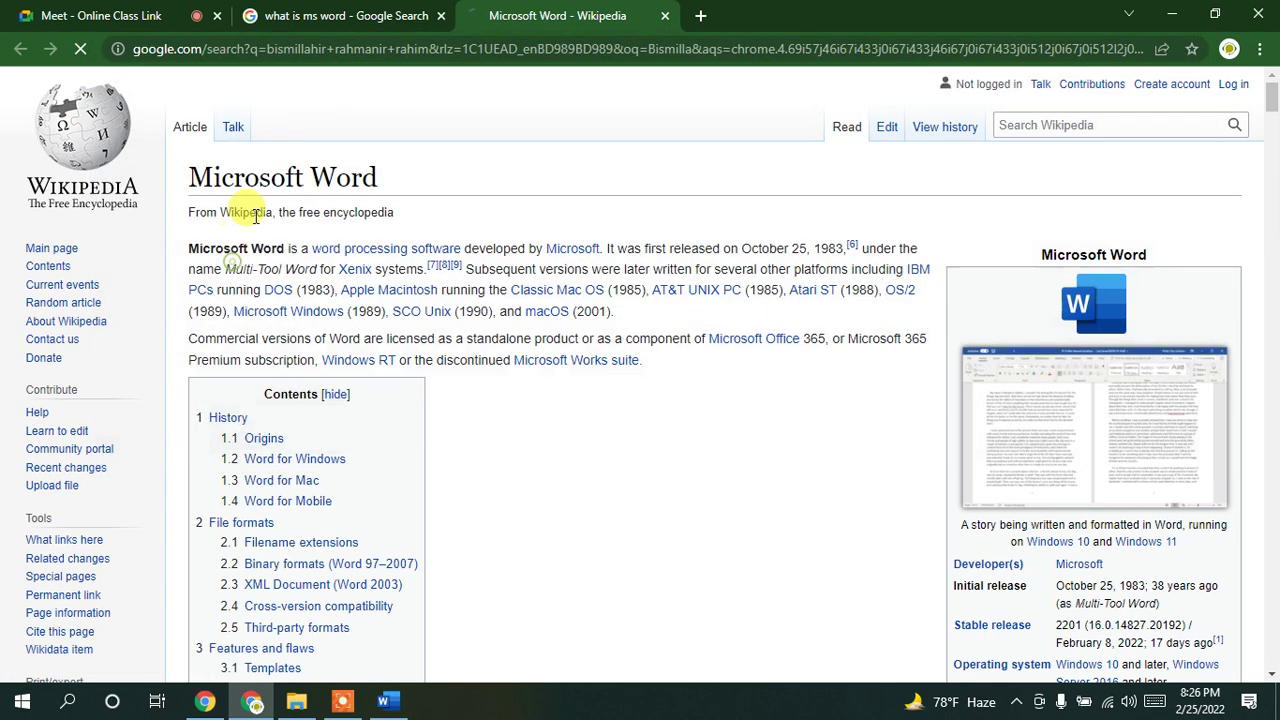
triple_click(385, 115)
key(ctrl+c)
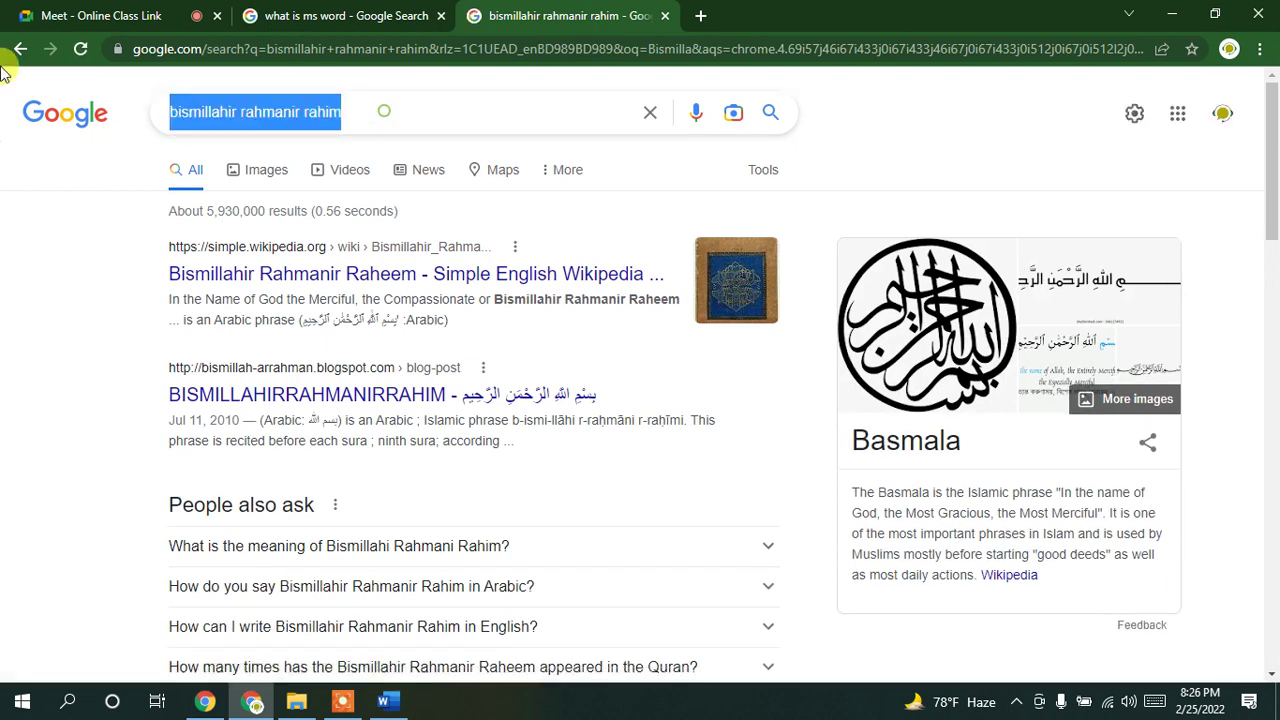
key(BackSpace)
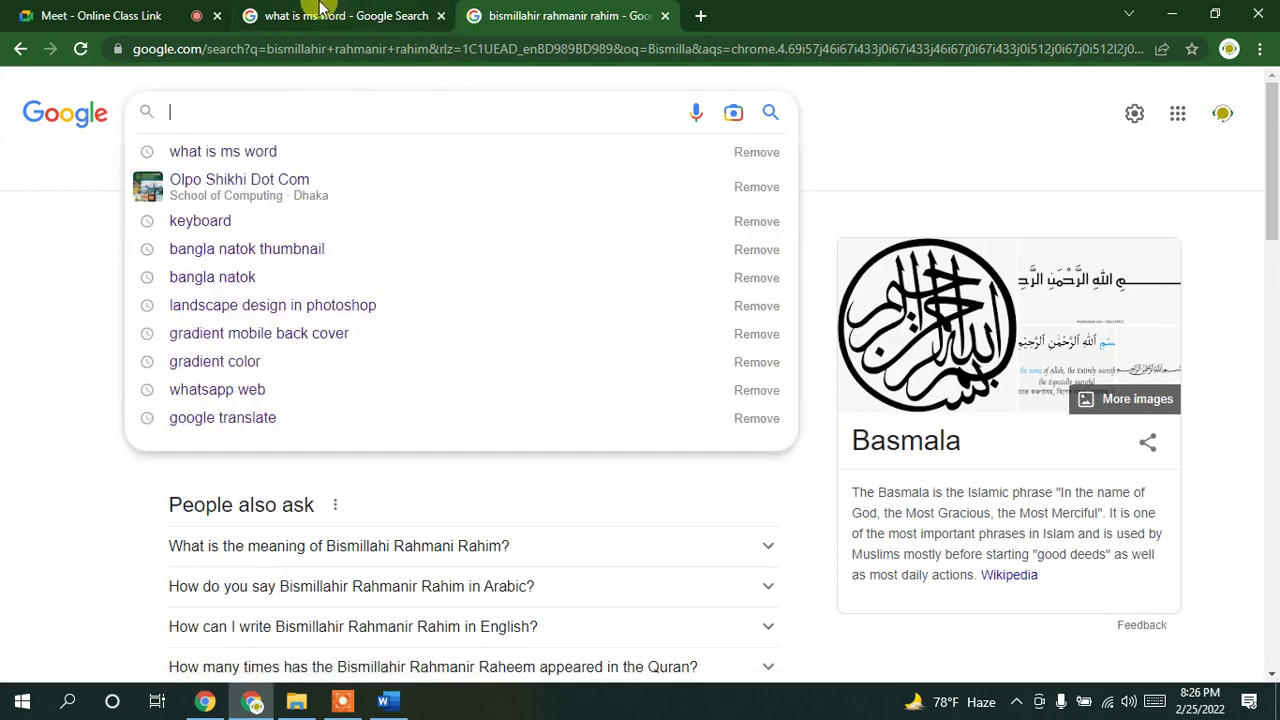
click(387, 700)
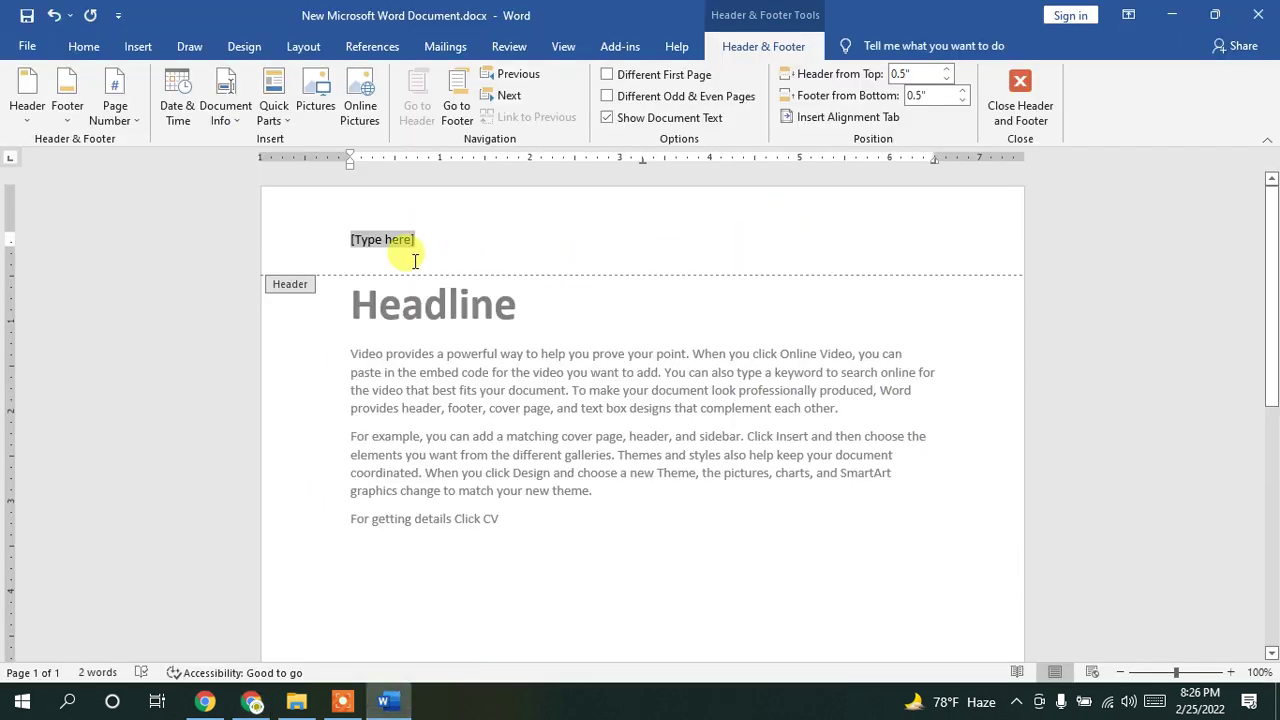
Step: Paste 'Bismillahir Rahmanir Rahim' into the header and capitalize each word
key(ctrl+v)
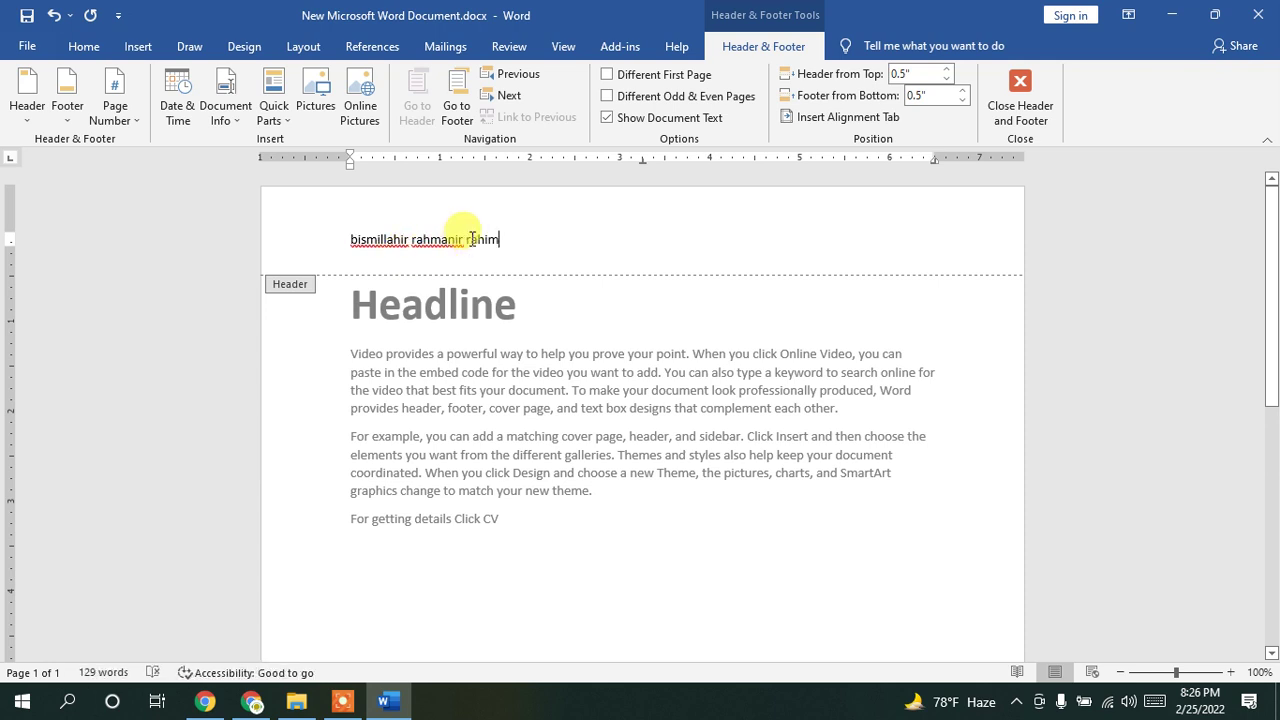
drag(509, 240, 228, 148)
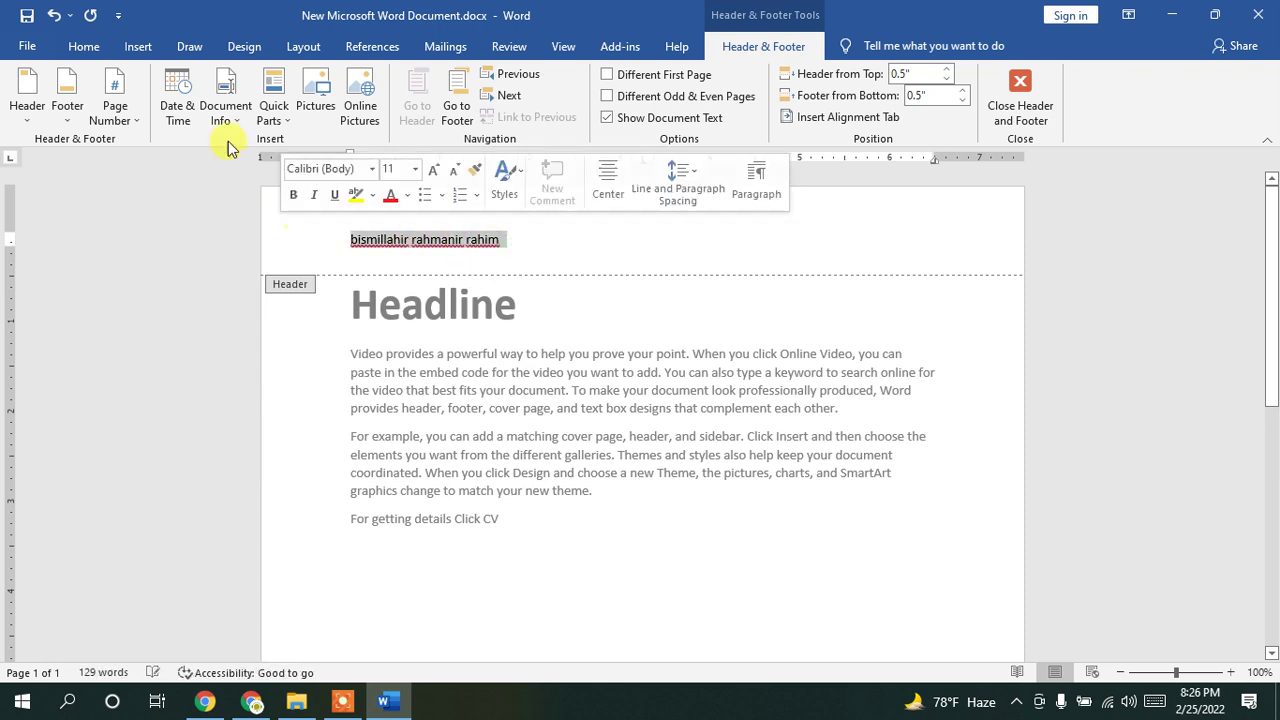
click(83, 46)
click(382, 80)
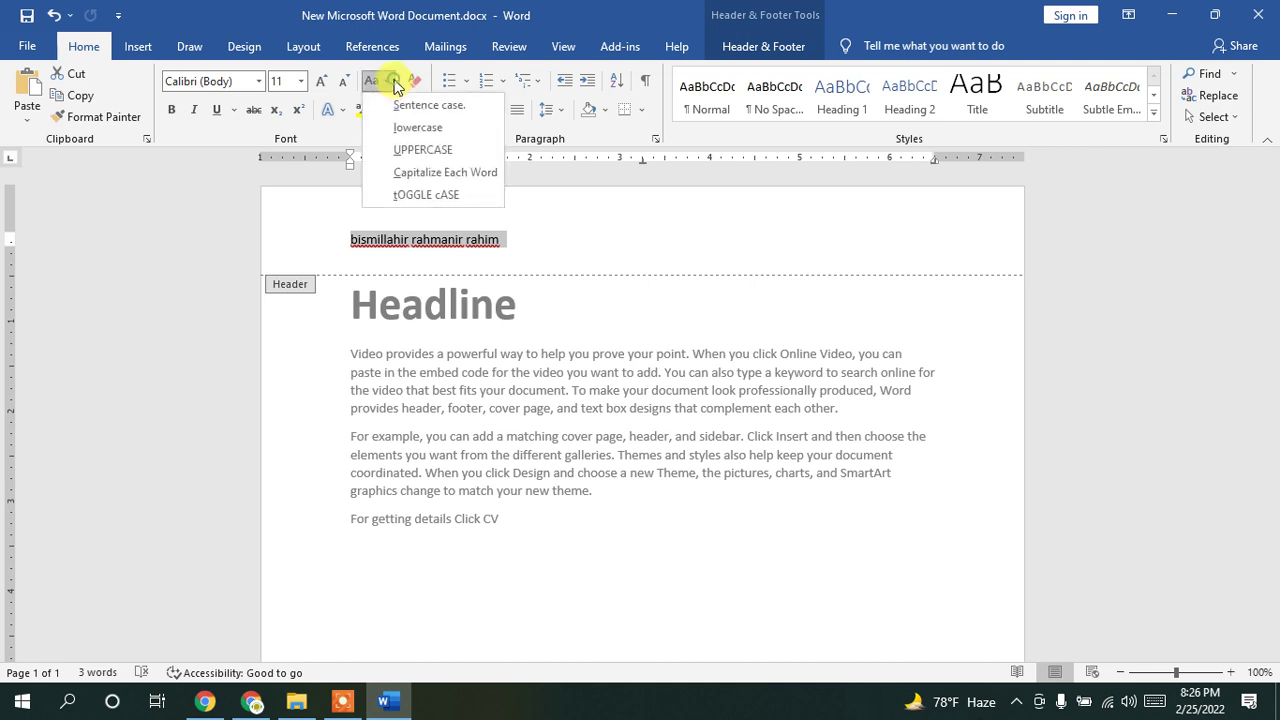
click(405, 104)
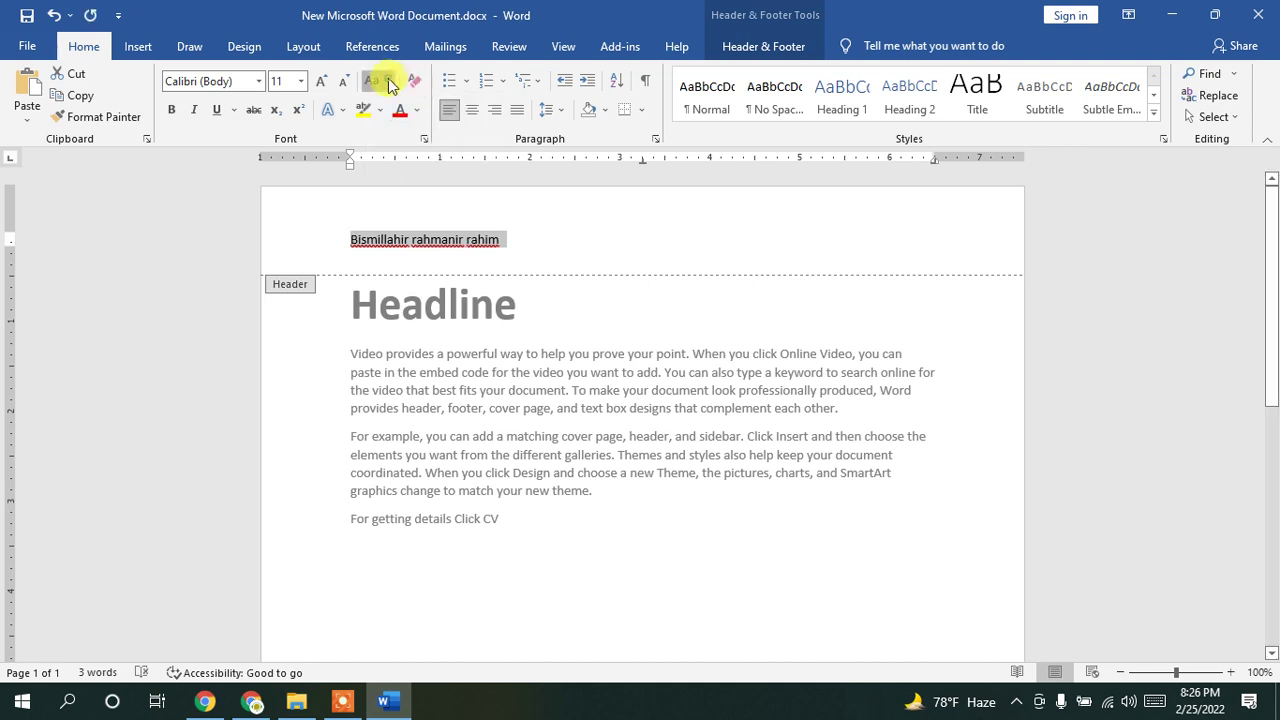
click(390, 82)
click(417, 172)
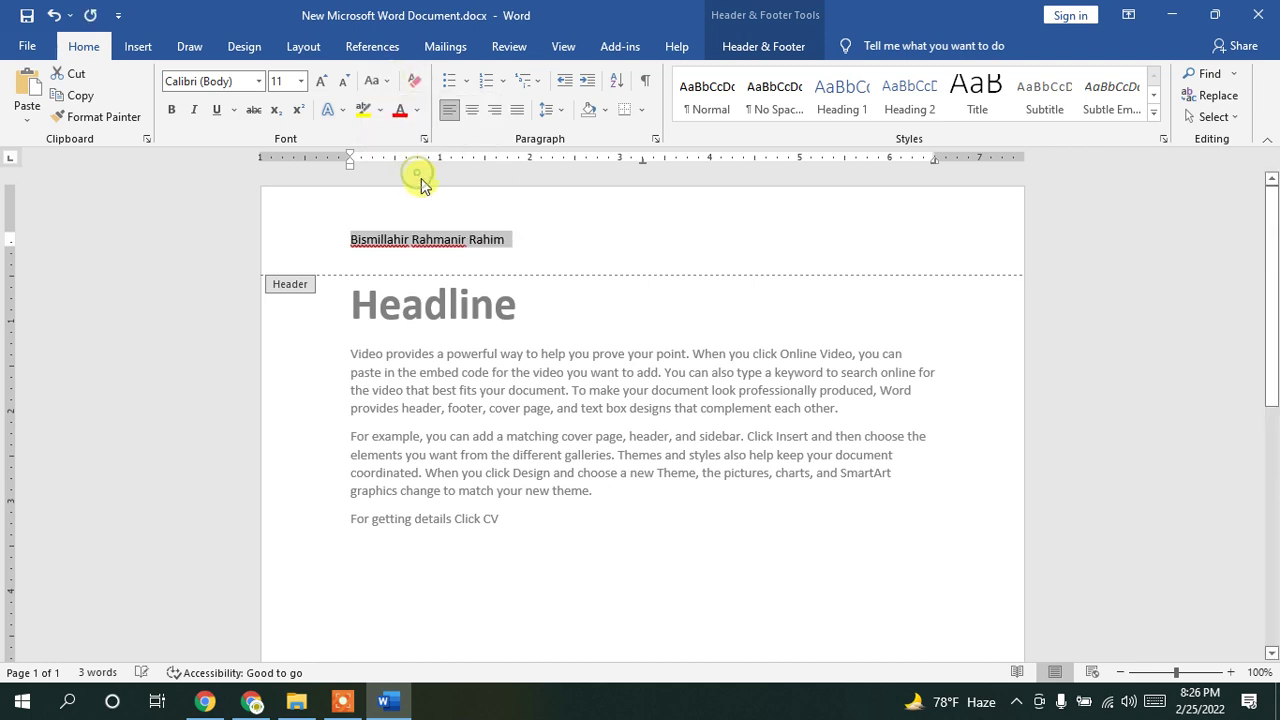
Step: Make the header text bold, 14 pt and centred, then close header editing
click(171, 109)
click(320, 80)
click(320, 80)
click(471, 109)
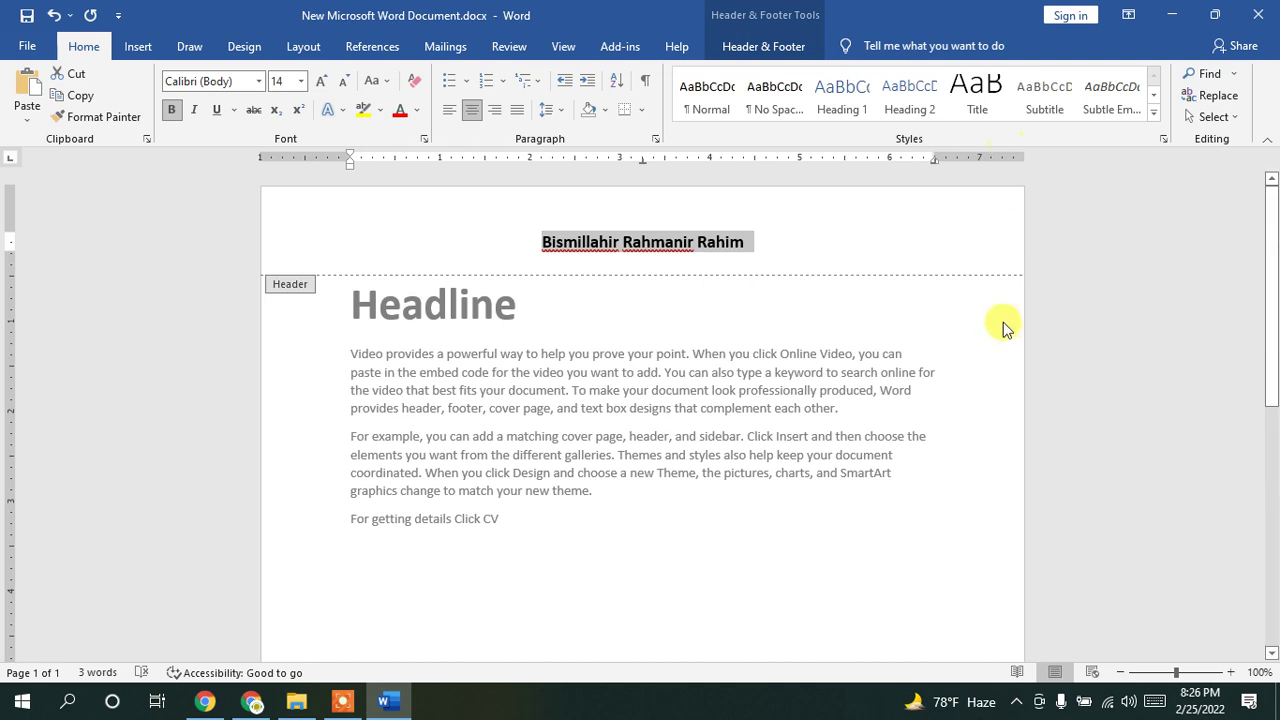
click(765, 47)
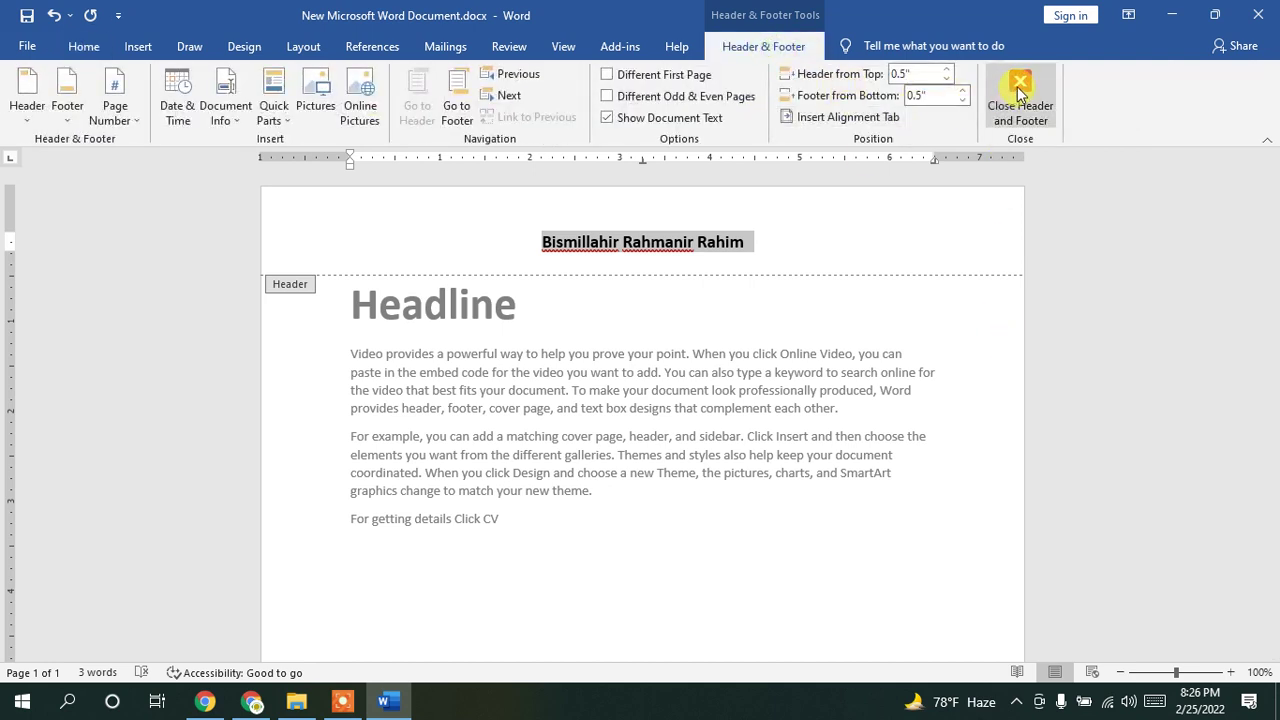
click(1019, 95)
click(970, 456)
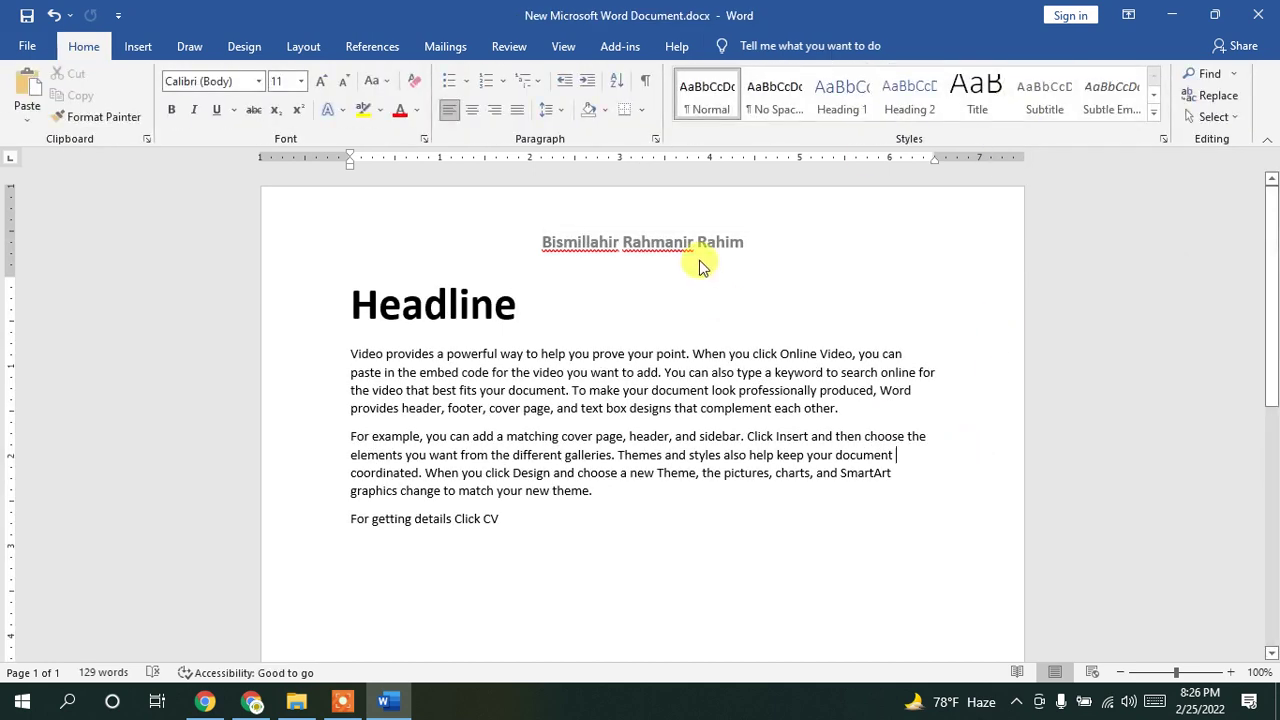
Step: Insert blank pages after the page 1 text so the document gains a second page
scroll(631, 406, down, 10)
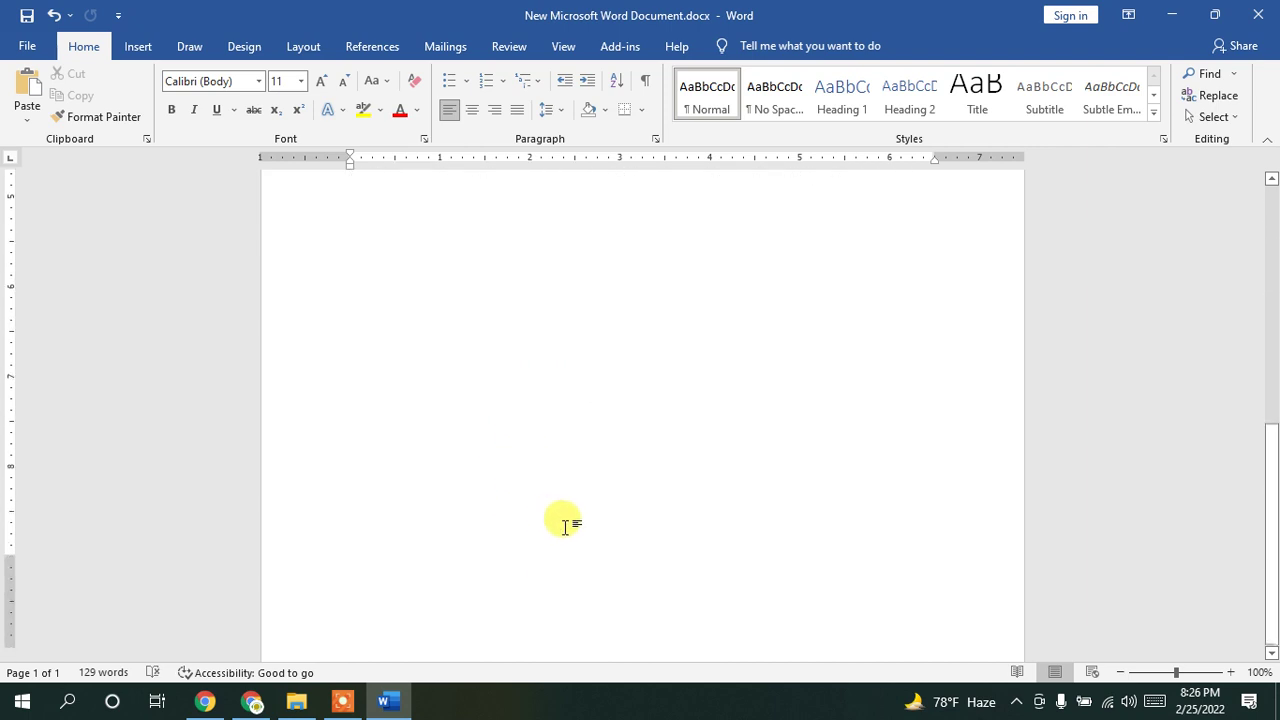
click(140, 47)
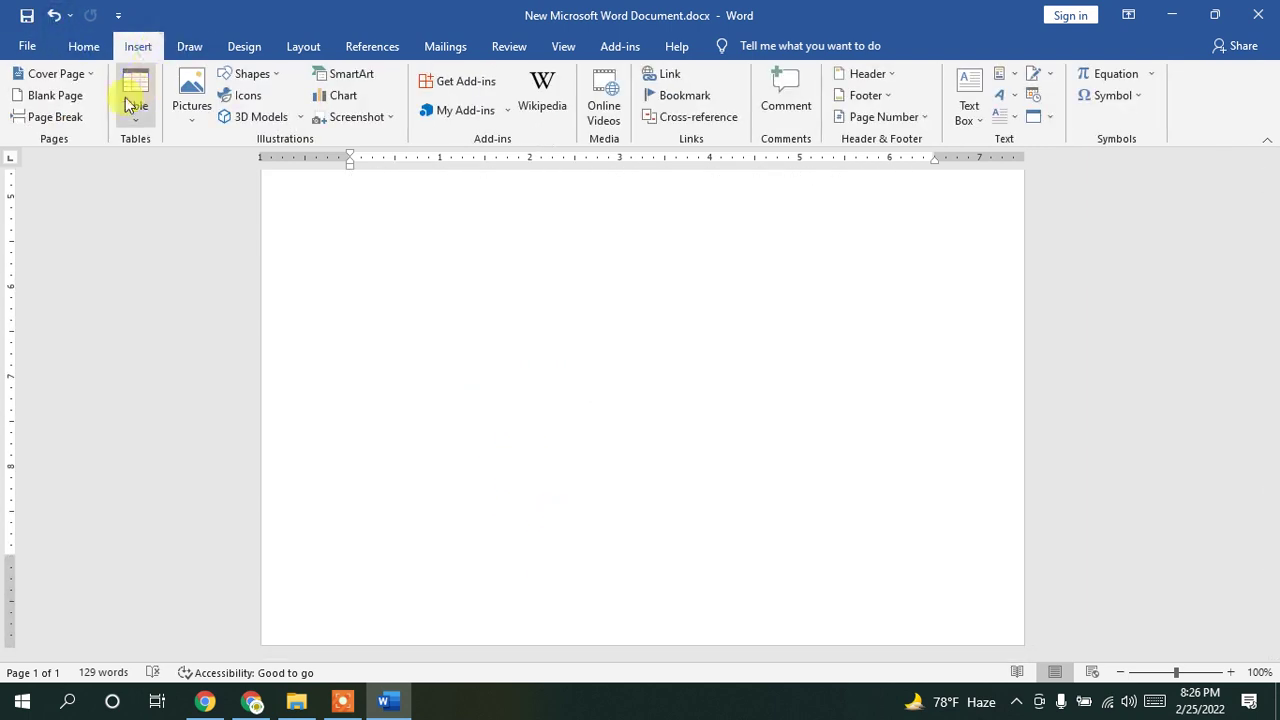
click(55, 95)
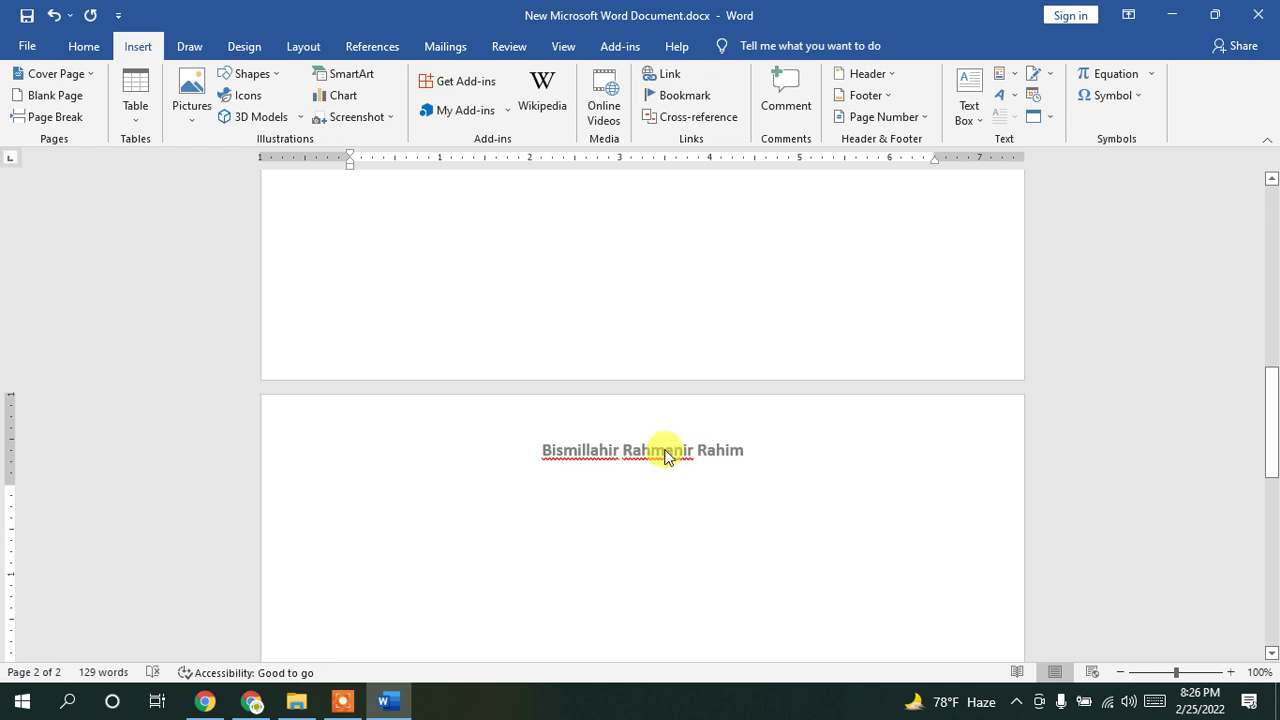
click(70, 95)
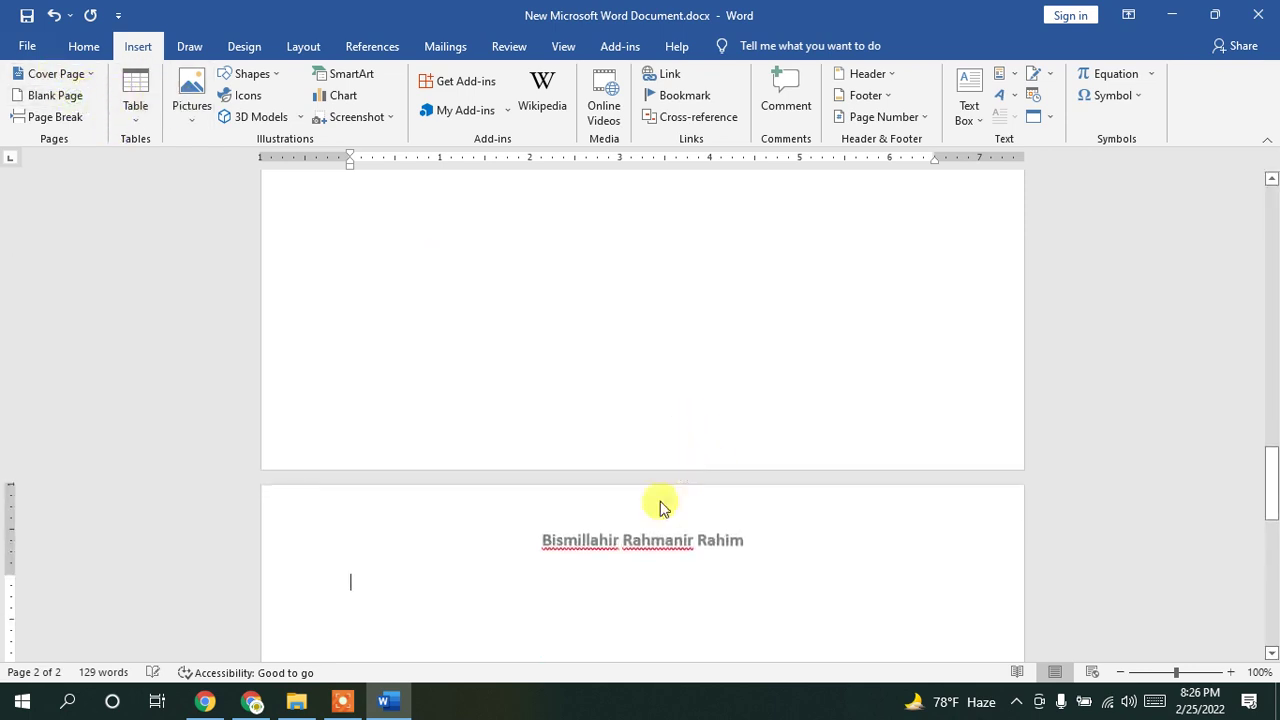
scroll(697, 527, up, 3)
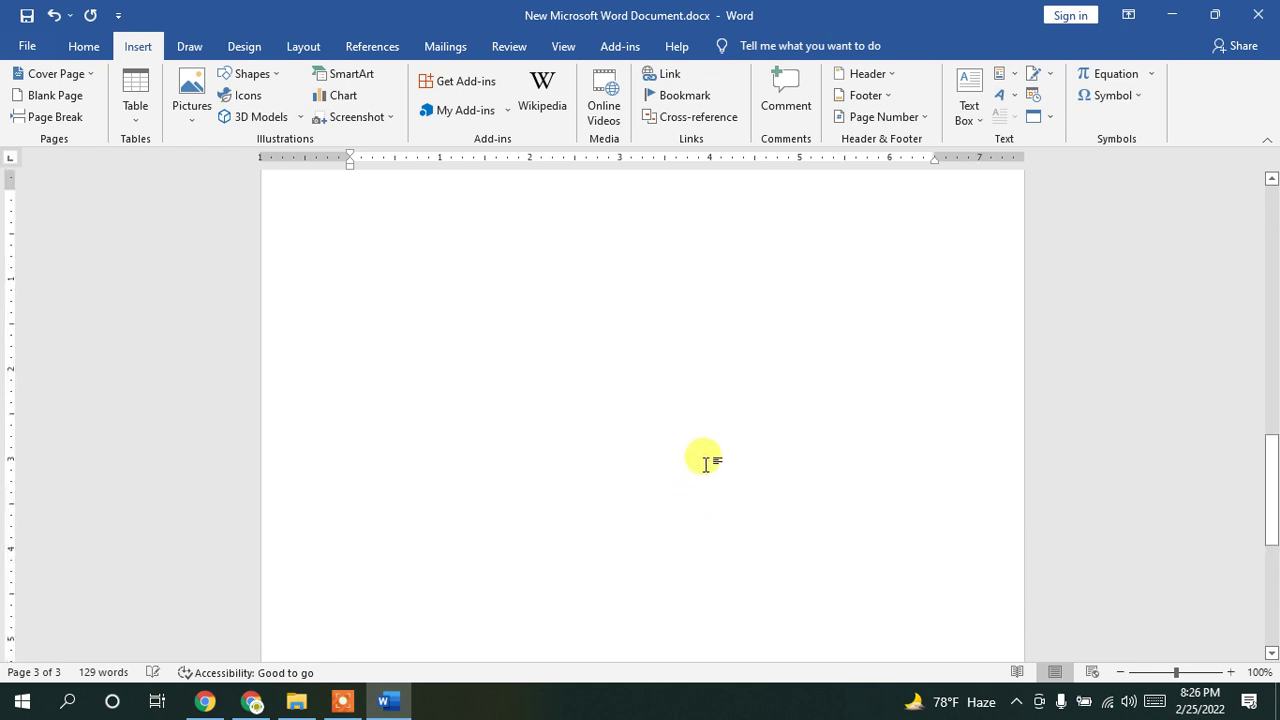
ctrl+scroll(703, 460, up, 3)
scroll(727, 449, up, 3)
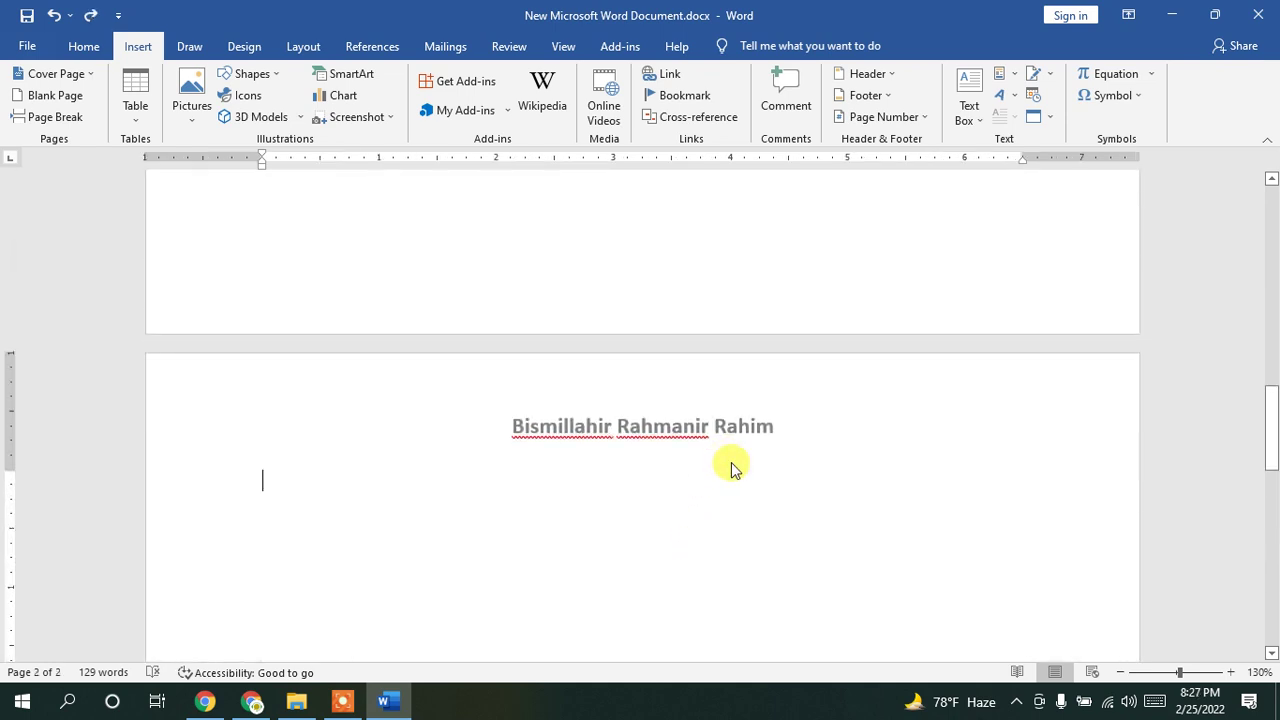
ctrl+scroll(730, 440, down, 3)
scroll(737, 420, up, 5)
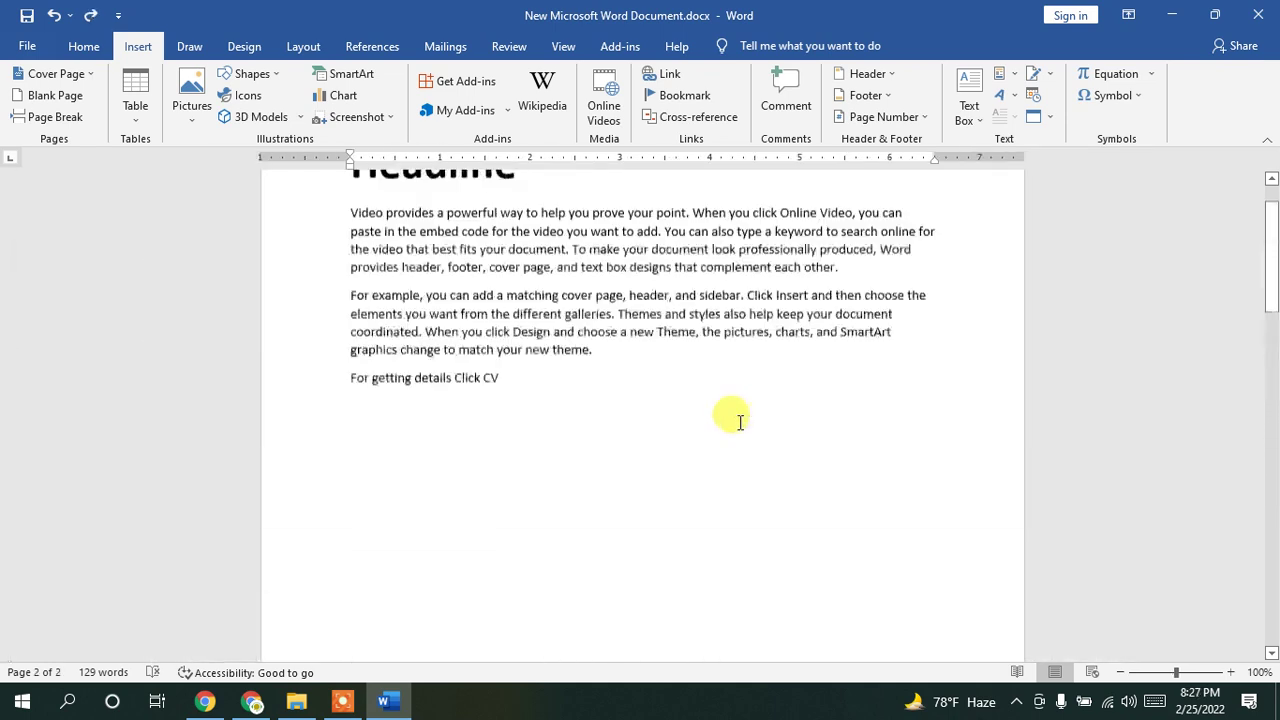
Step: Choose the Blank (Three Columns) design from the Footer gallery
click(866, 96)
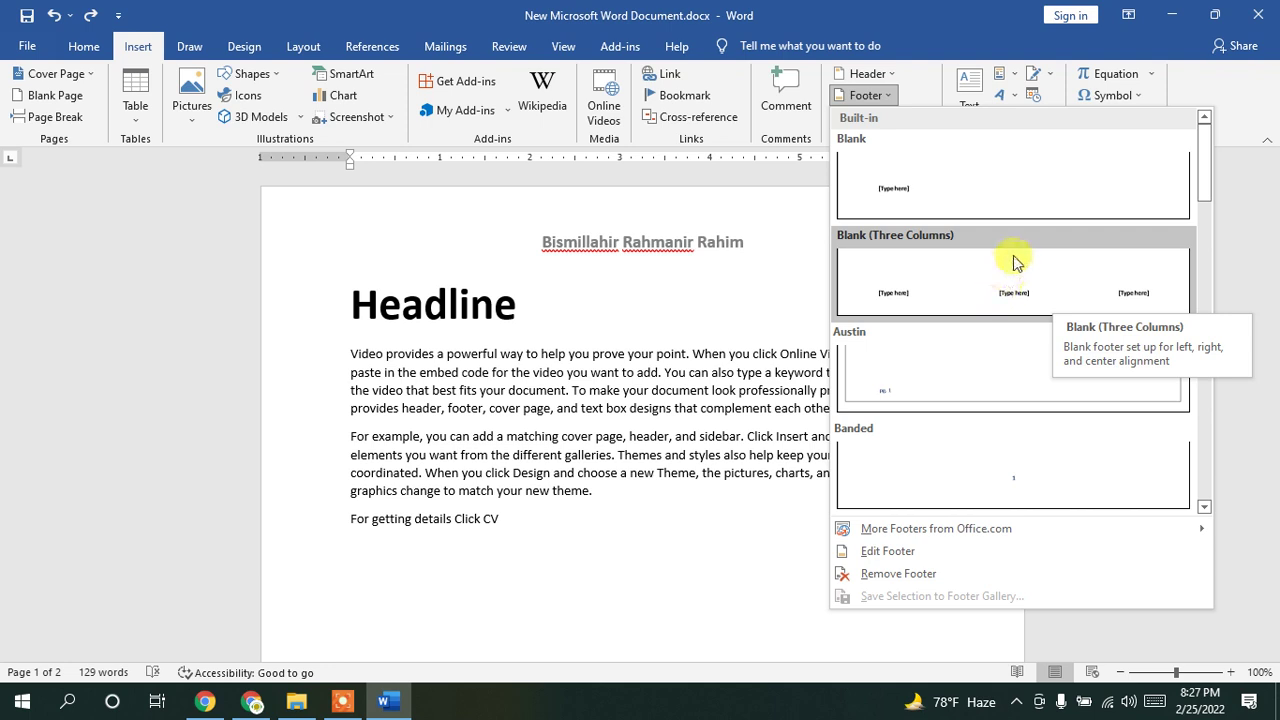
scroll(968, 303, down, 3)
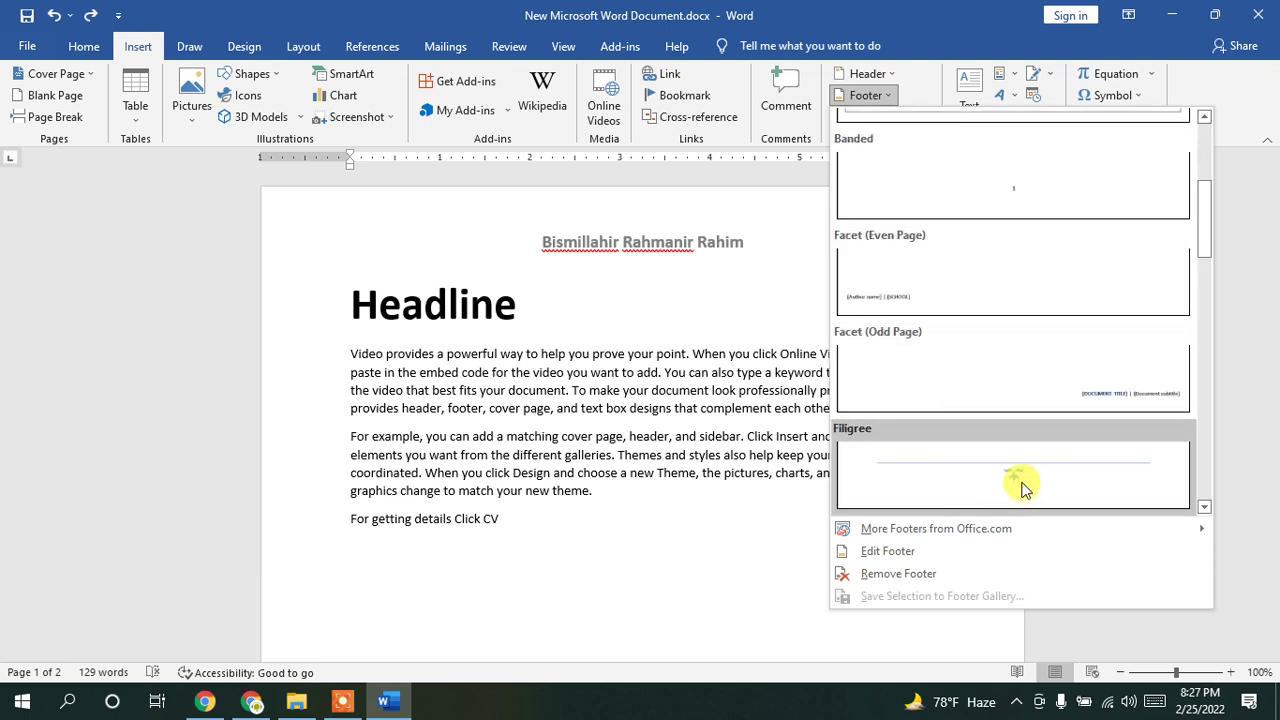
scroll(1022, 487, up, 3)
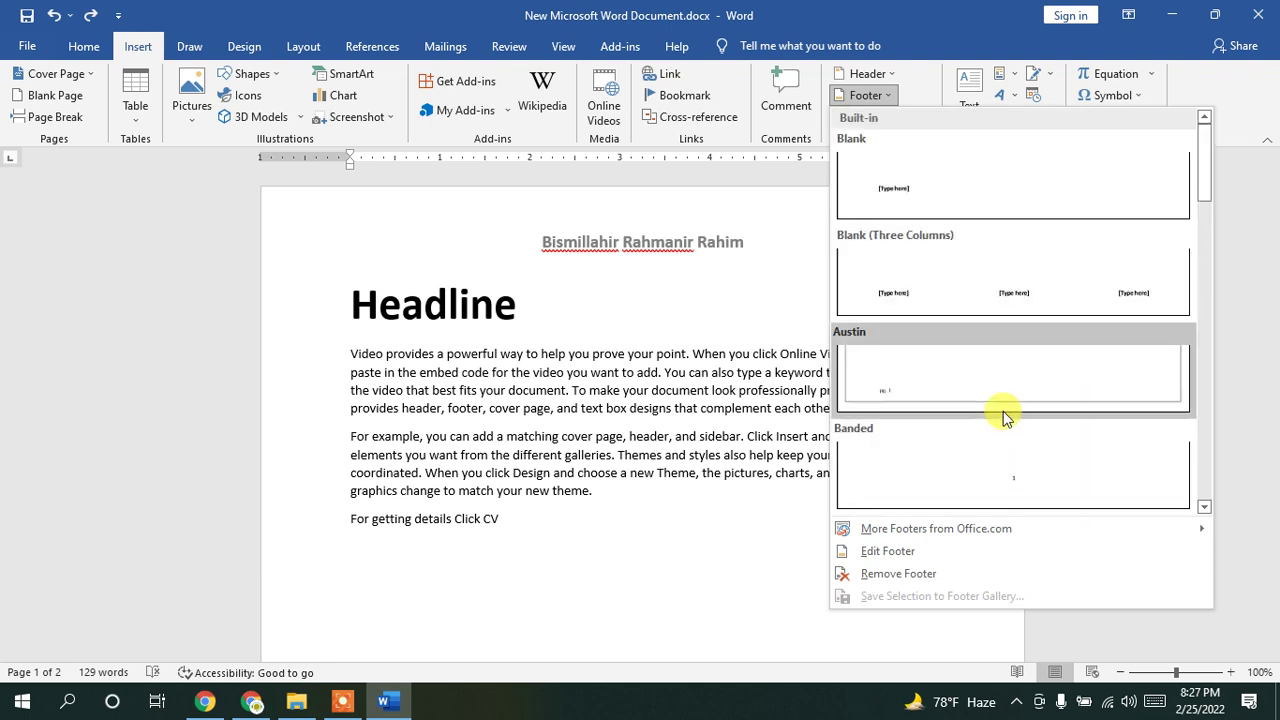
click(983, 285)
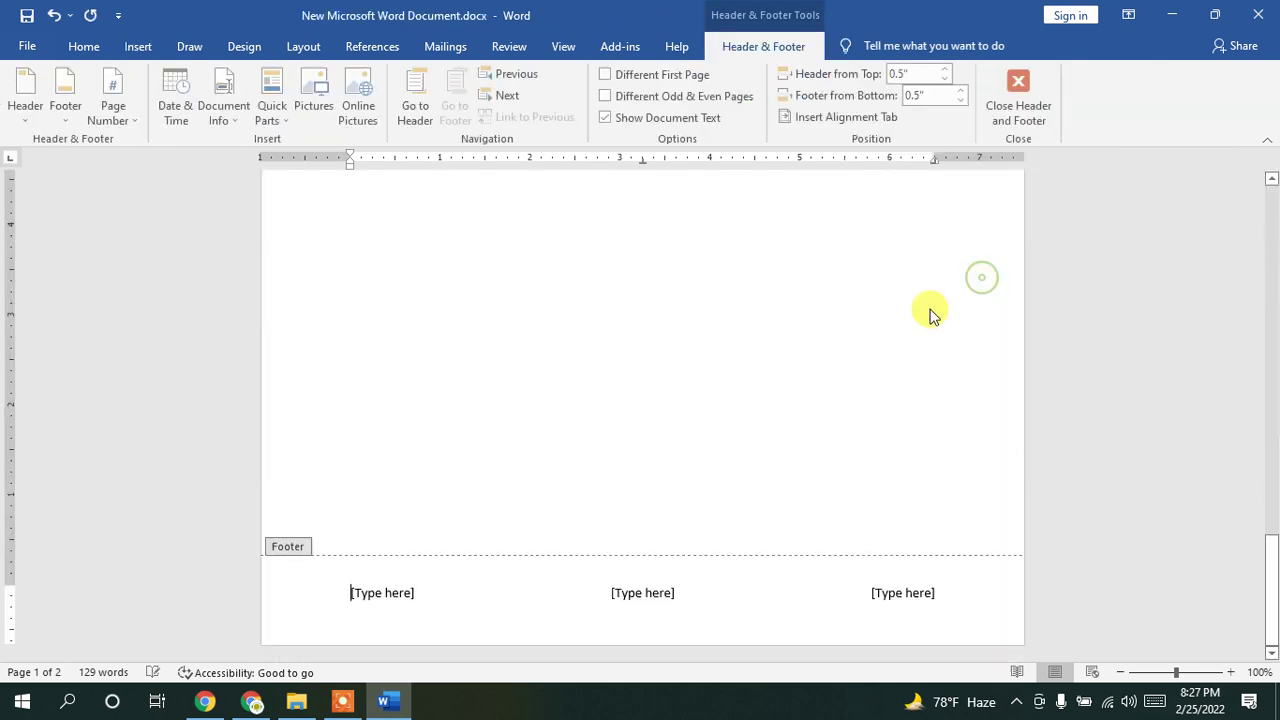
Step: Fill the footer slots with Education, Peace and Progress, fixing the 'Edication' typo, then close the footer
click(370, 592)
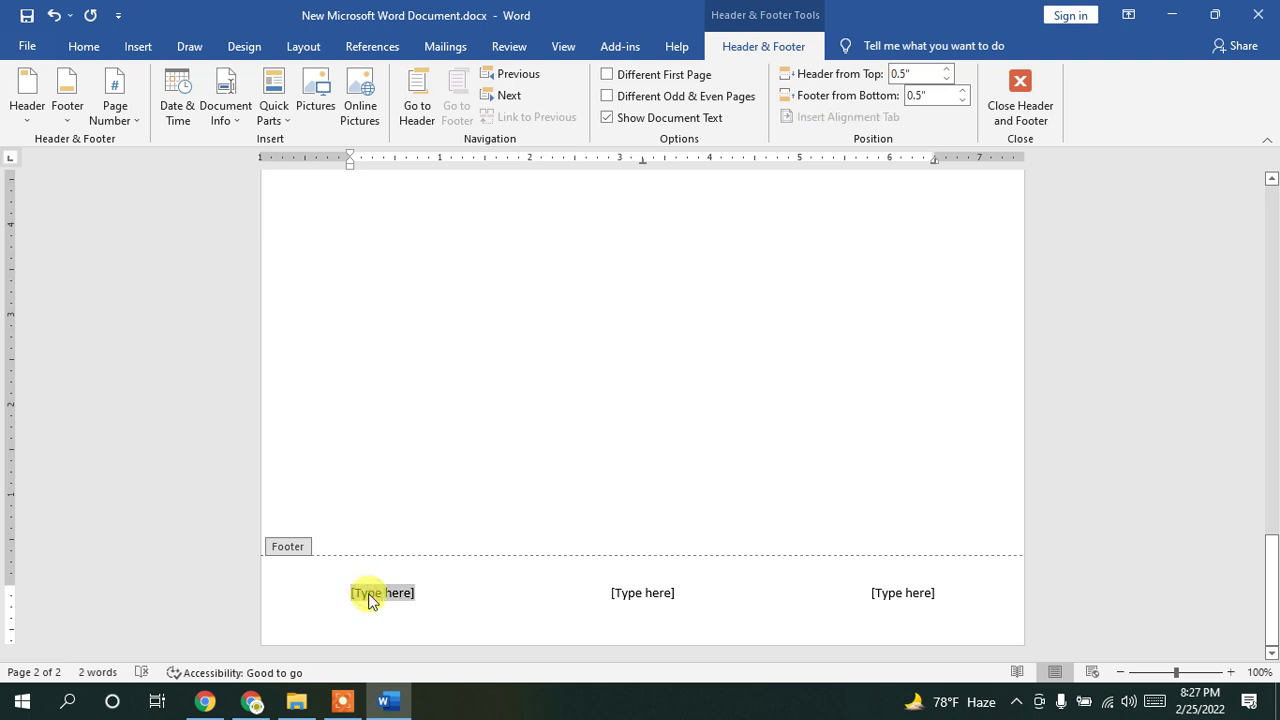
text(Edication)
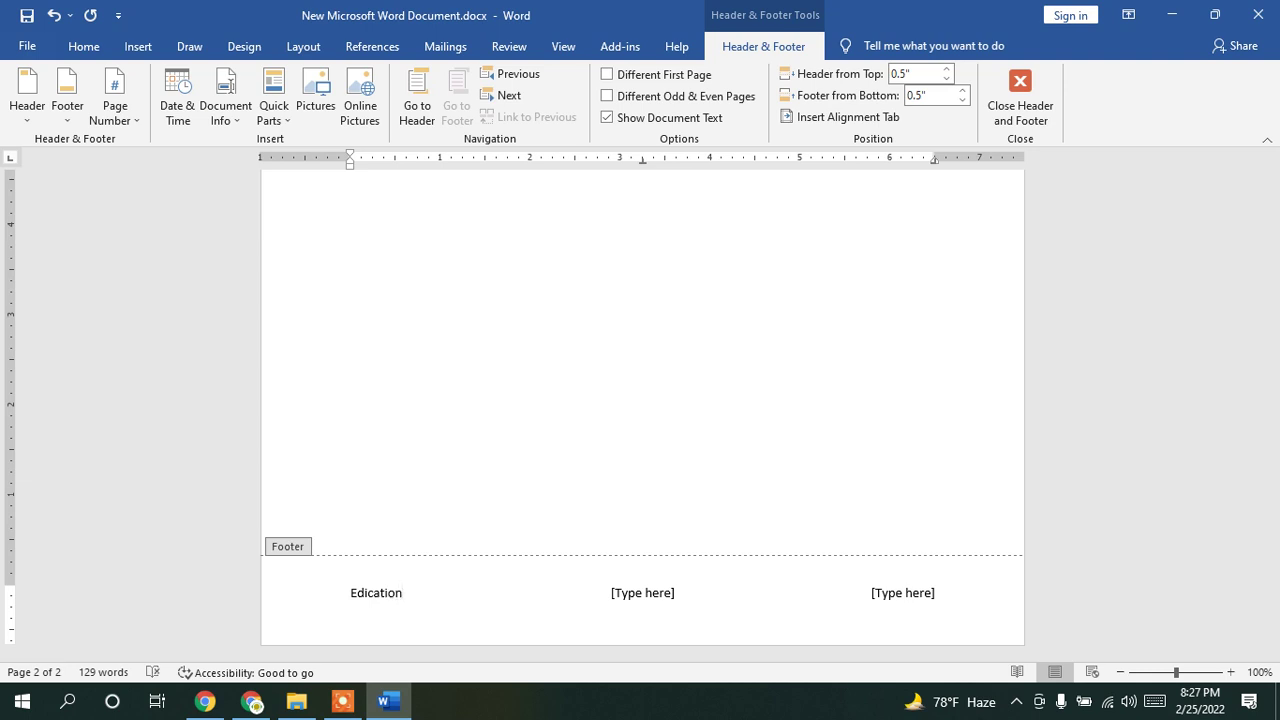
click(643, 595)
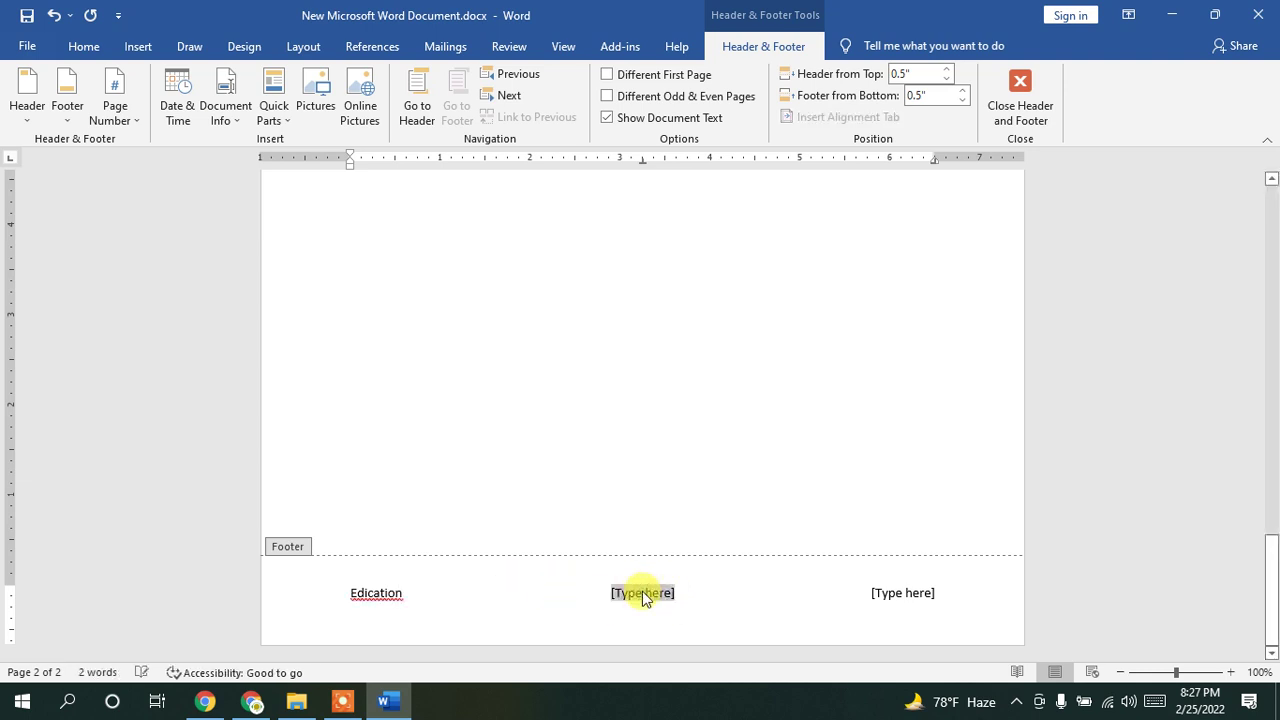
click(368, 597)
key(BackSpace)
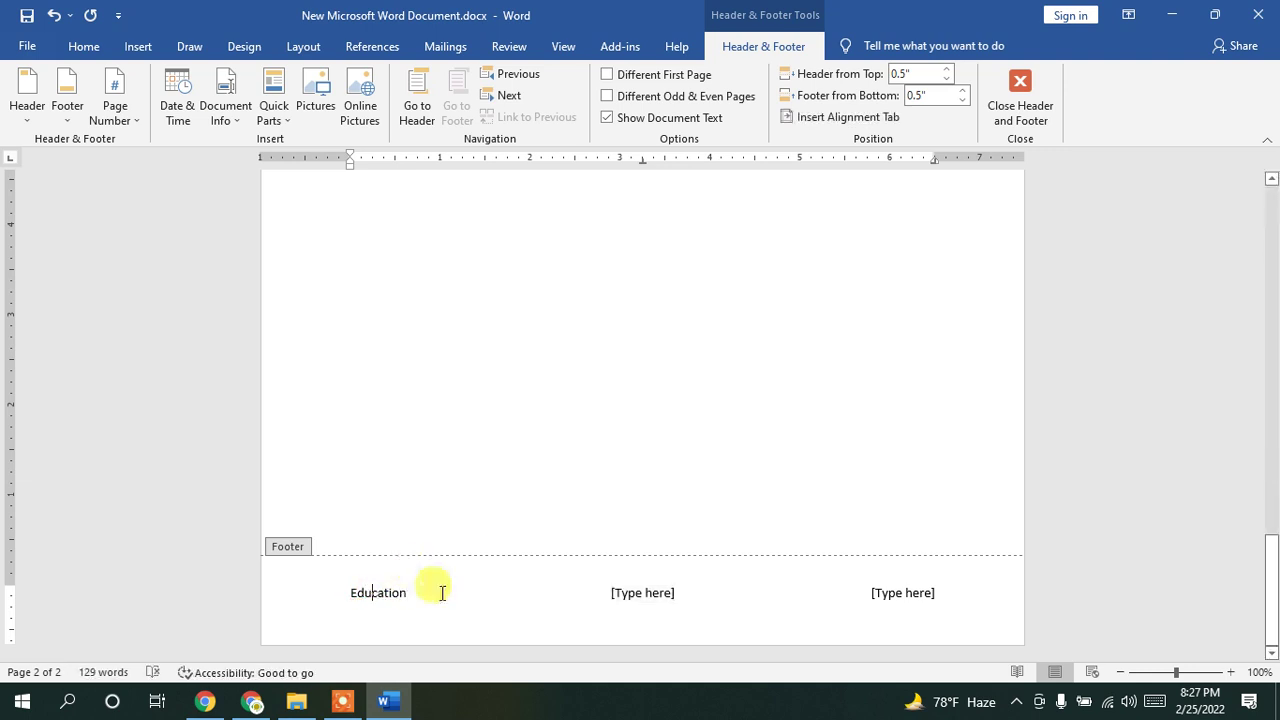
click(637, 596)
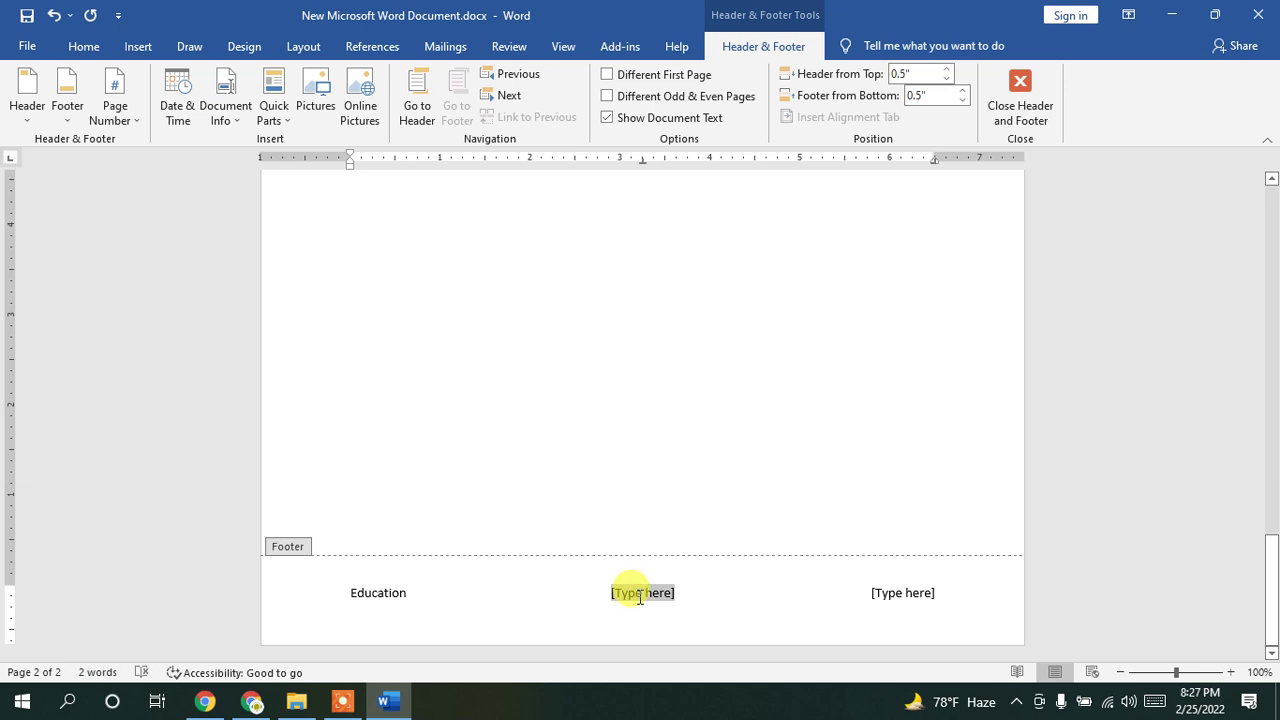
text(Peace)
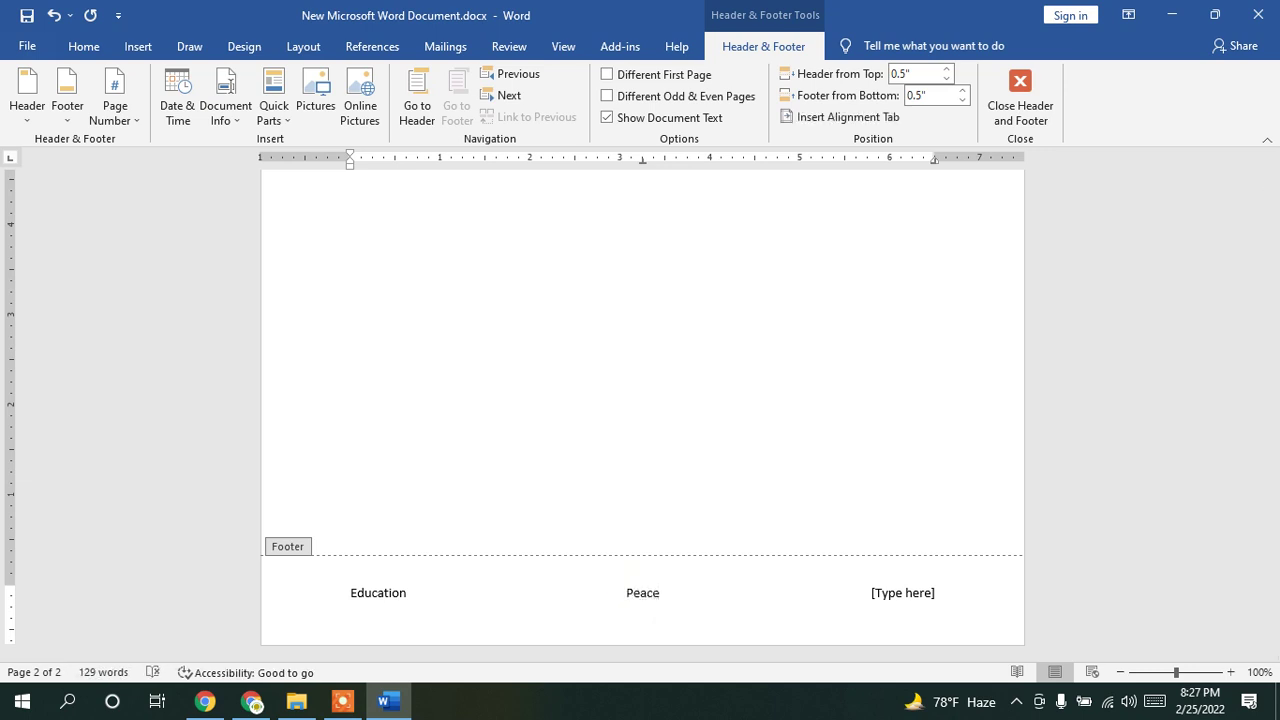
click(893, 590)
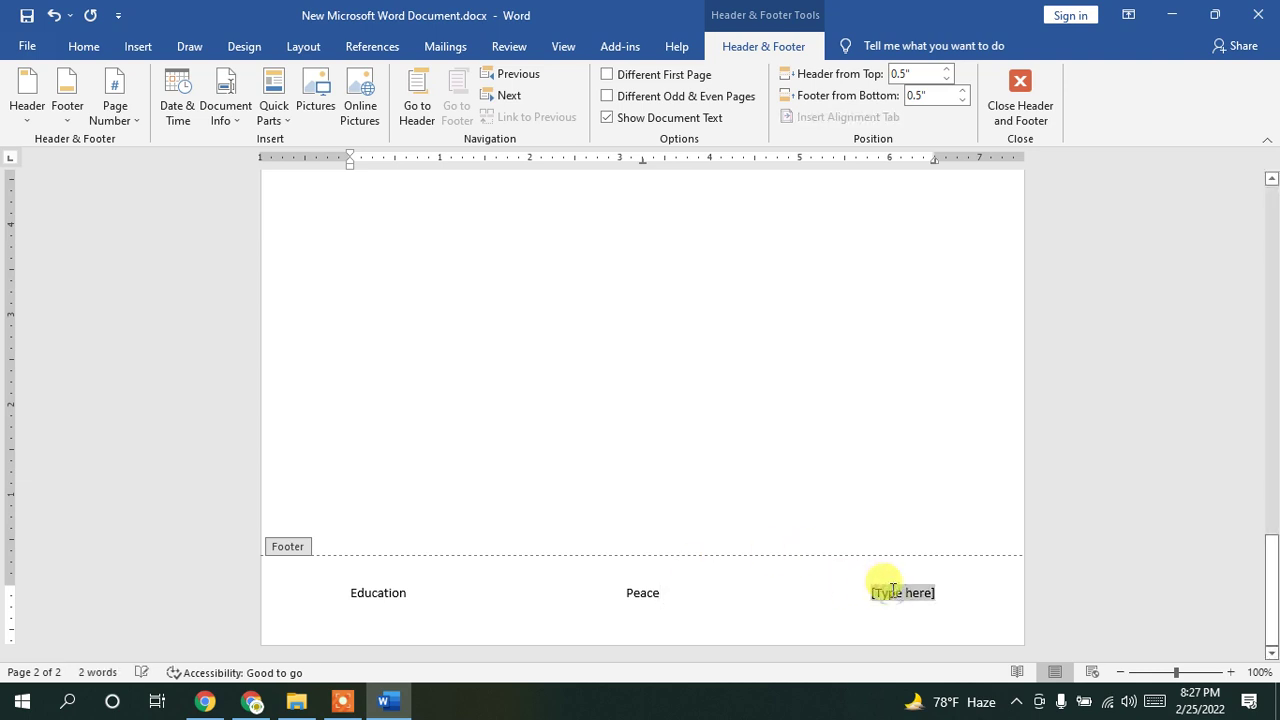
text(Progress)
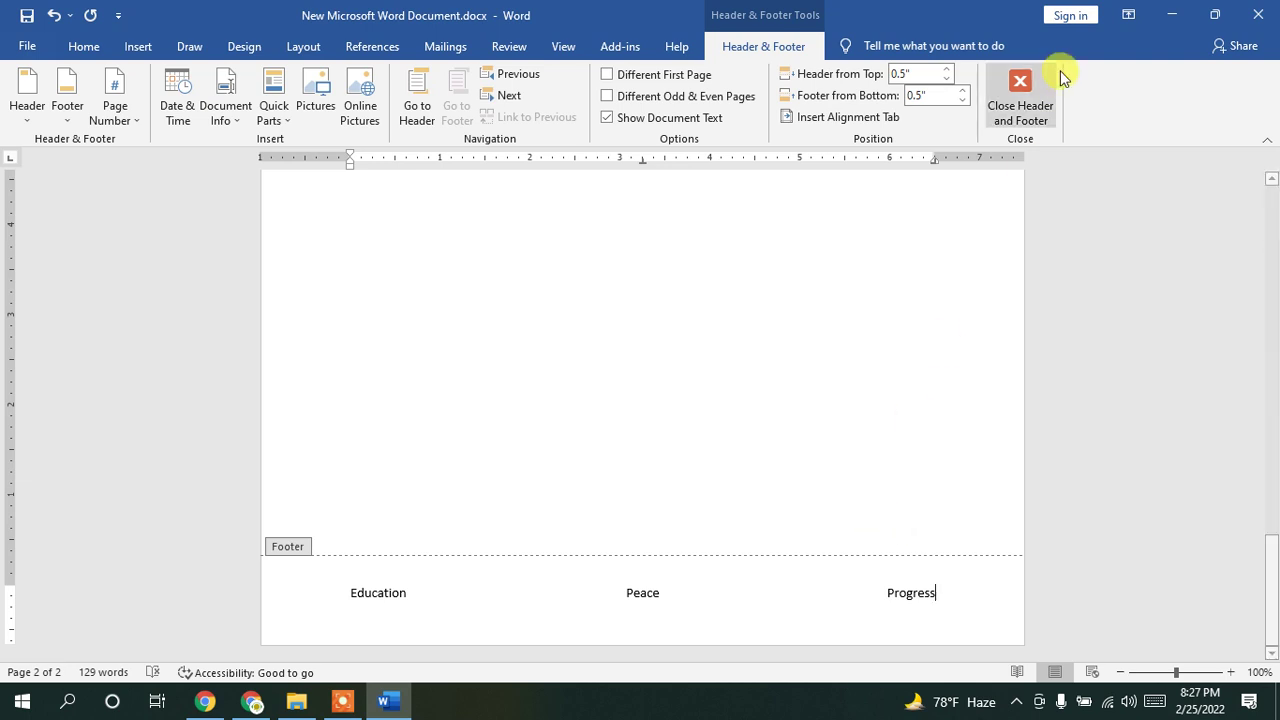
click(1020, 104)
Step: Return to the top of page 1 and double-click the 'Bismillahir Rahmanir Rahim' header to edit it
scroll(895, 425, down, 5)
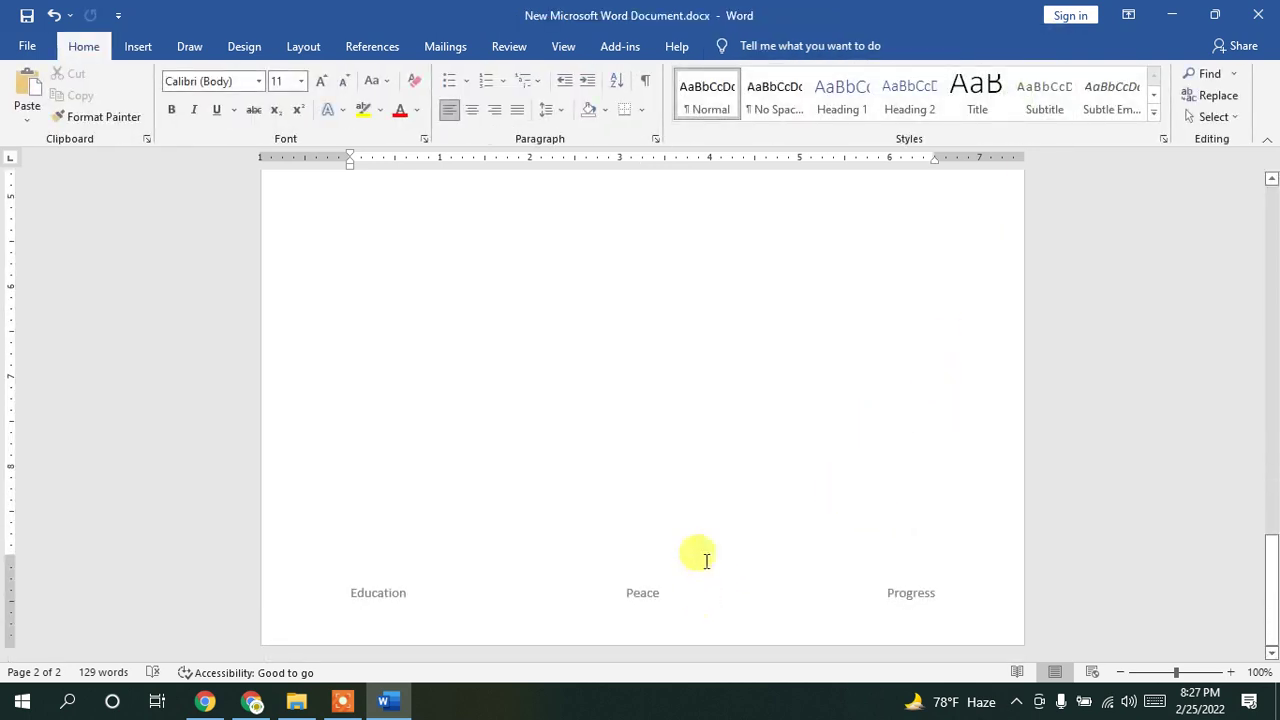
drag(1274, 545, 1256, 383)
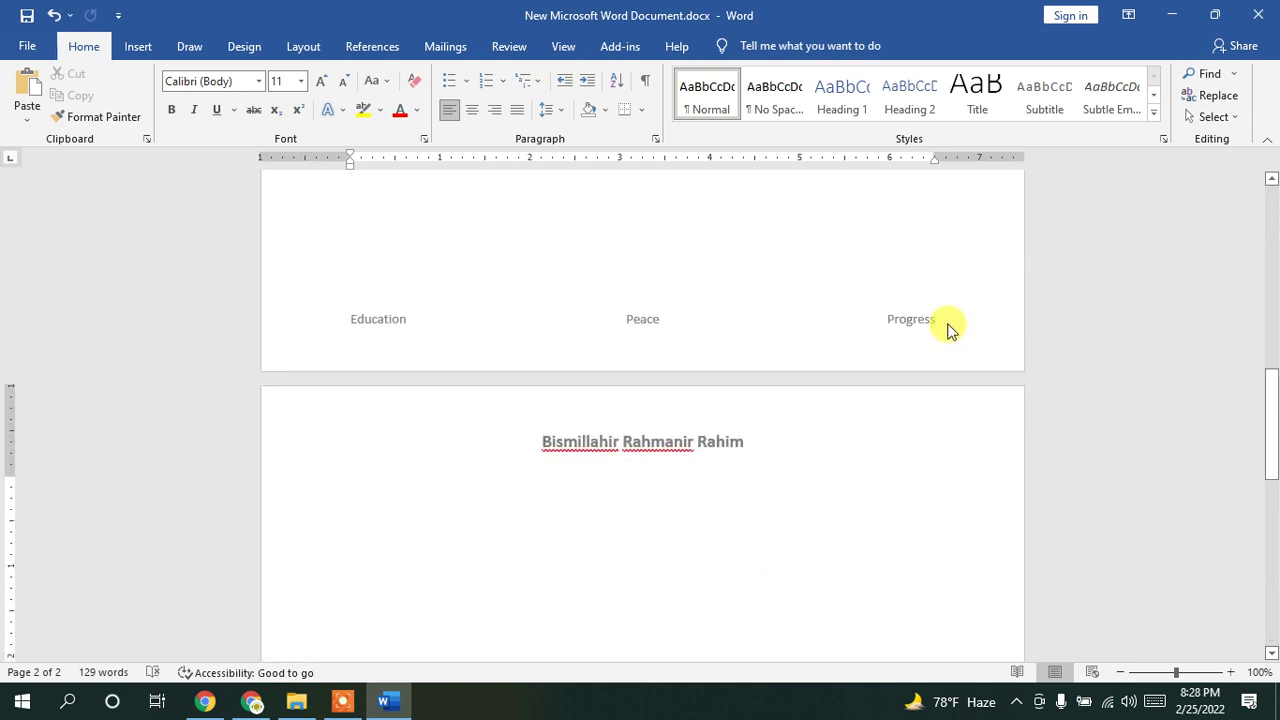
drag(1262, 392, 1269, 332)
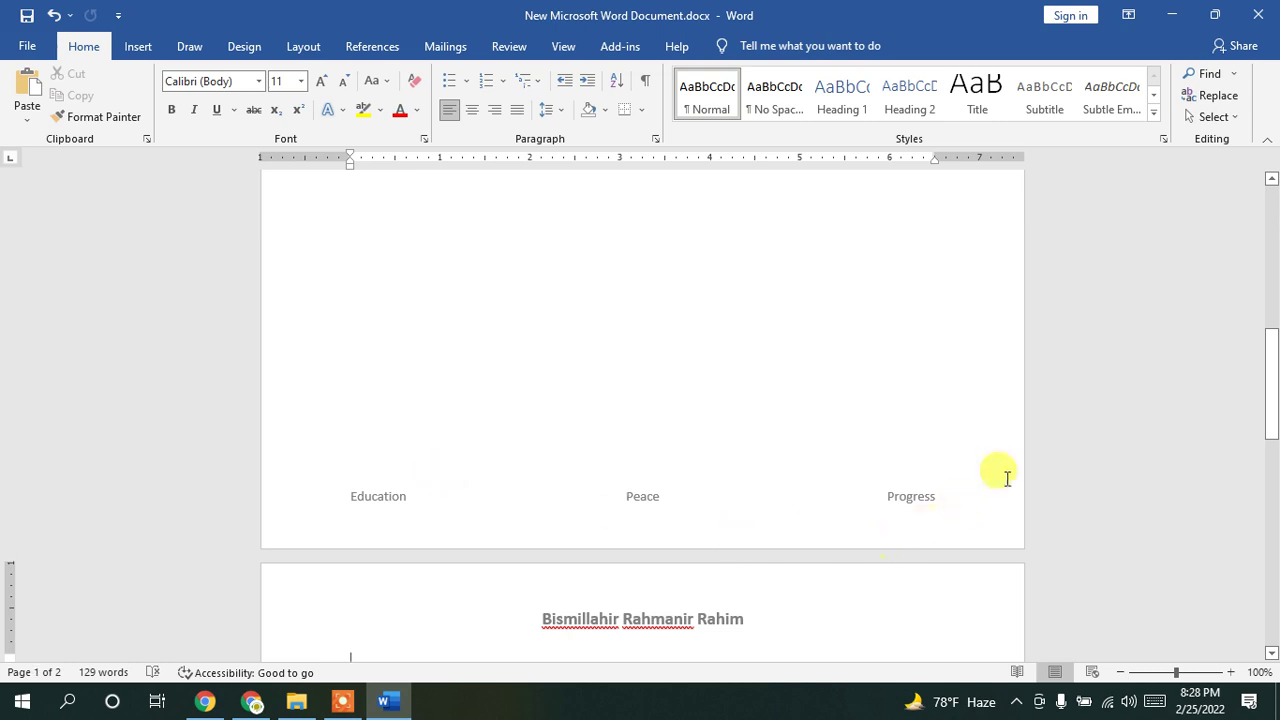
drag(1275, 380, 1272, 240)
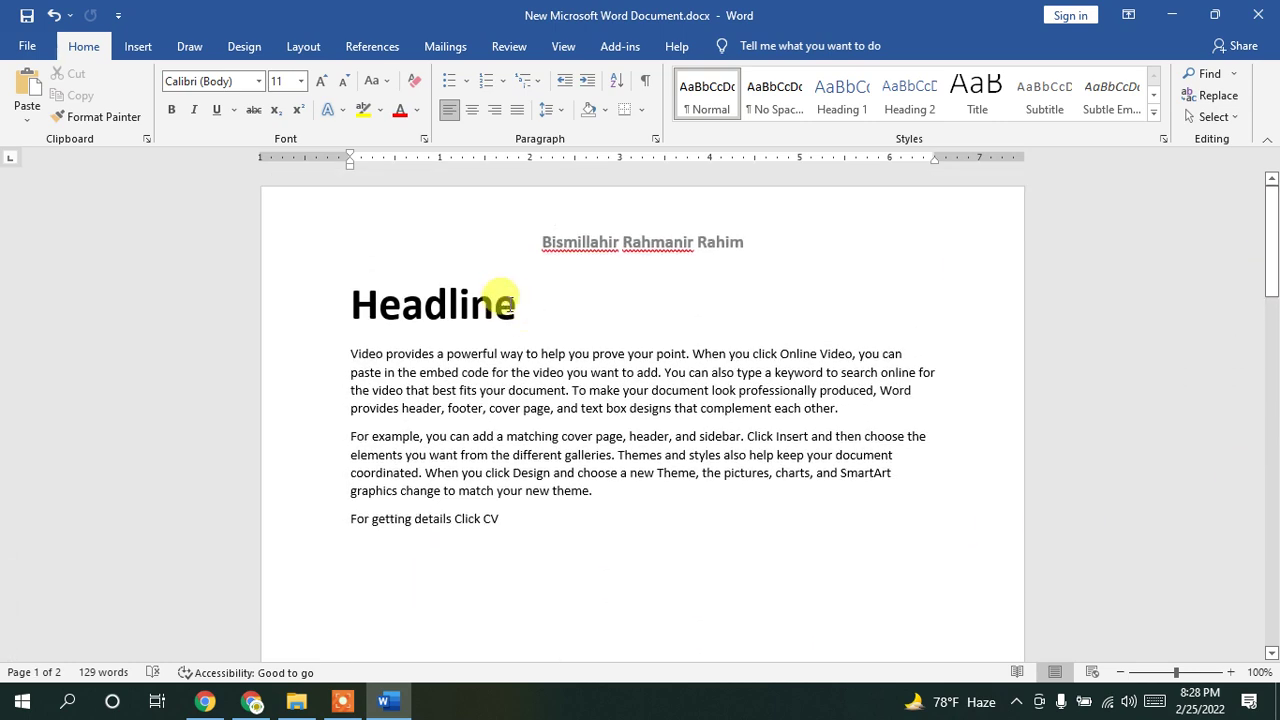
click(726, 243)
double_click(660, 243)
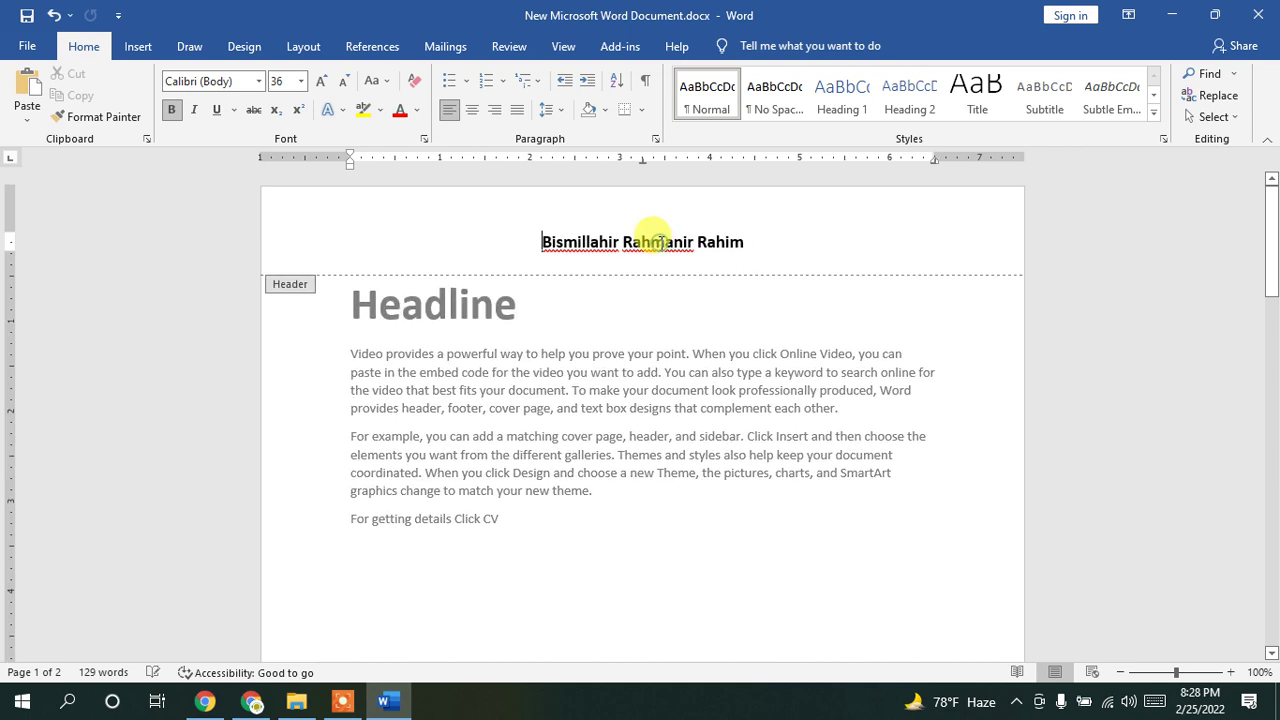
click(1015, 95)
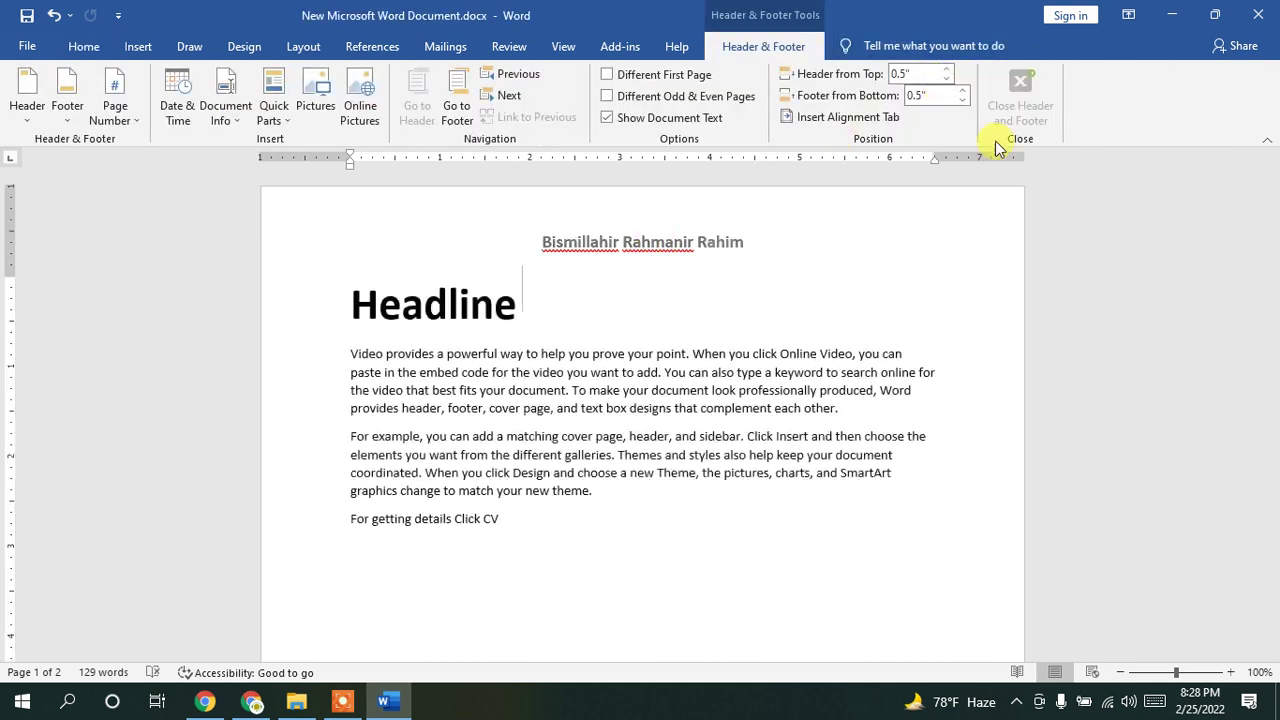
click(138, 46)
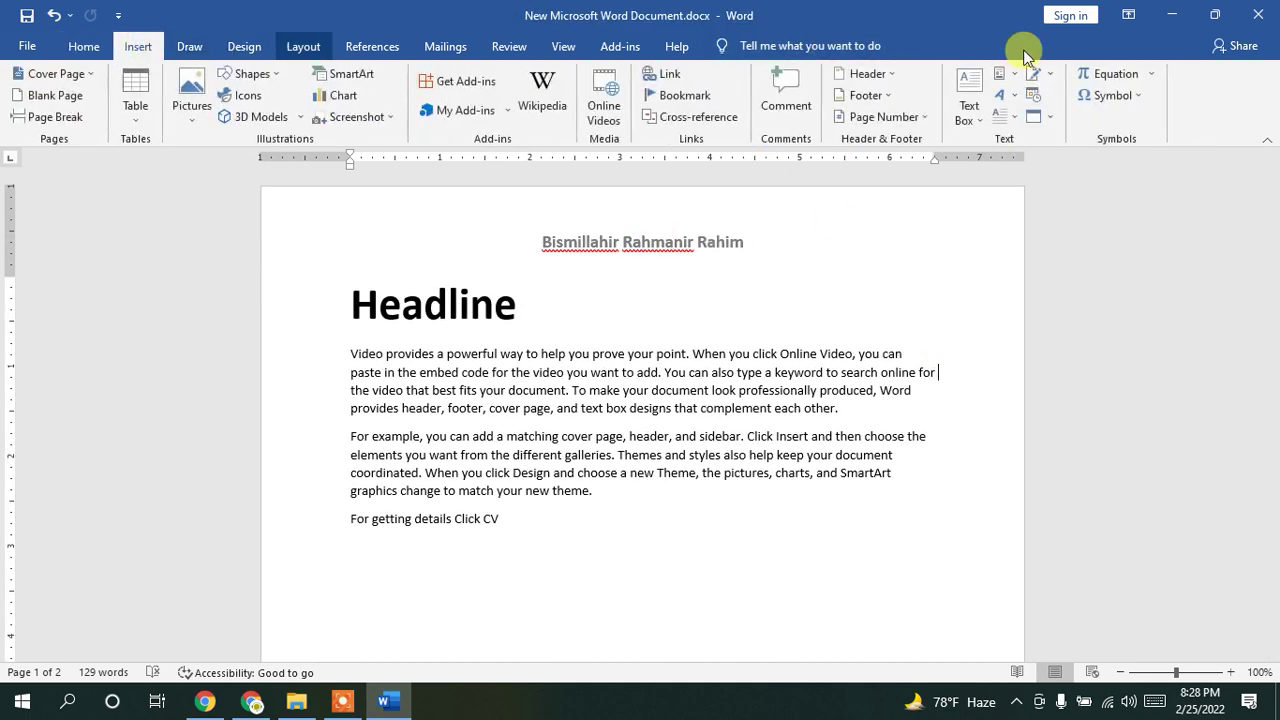
double_click(668, 241)
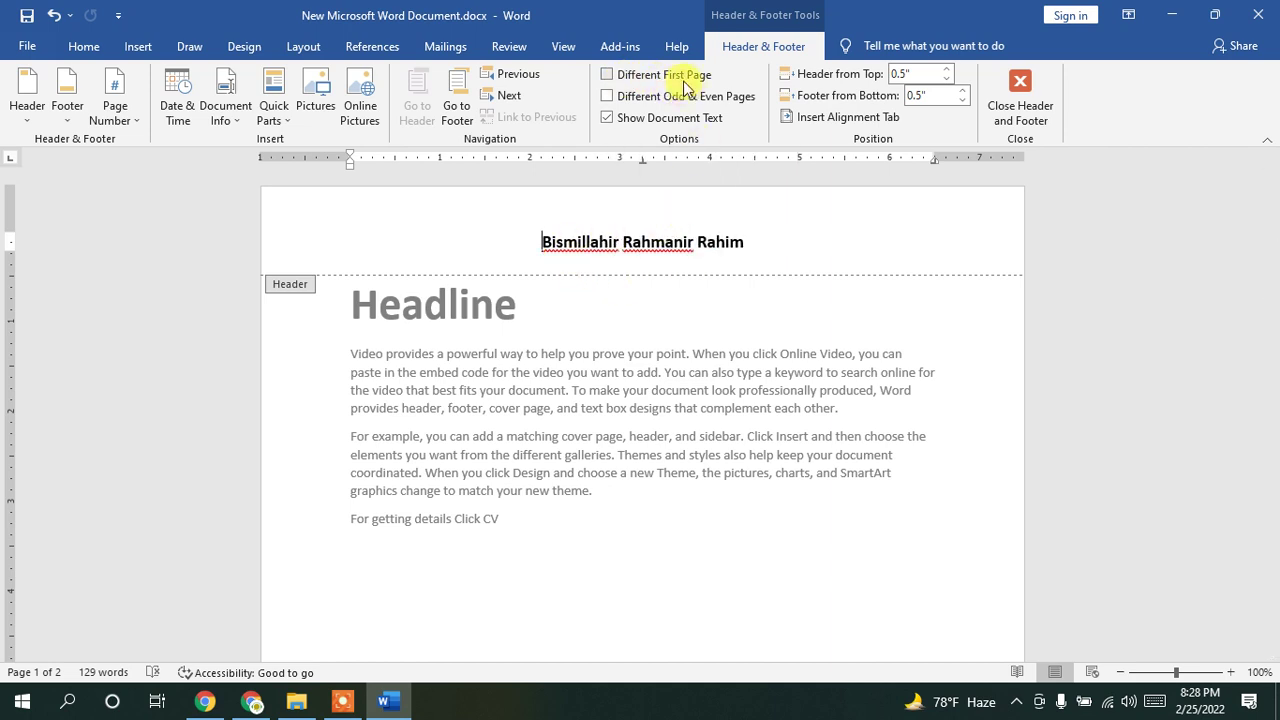
click(612, 82)
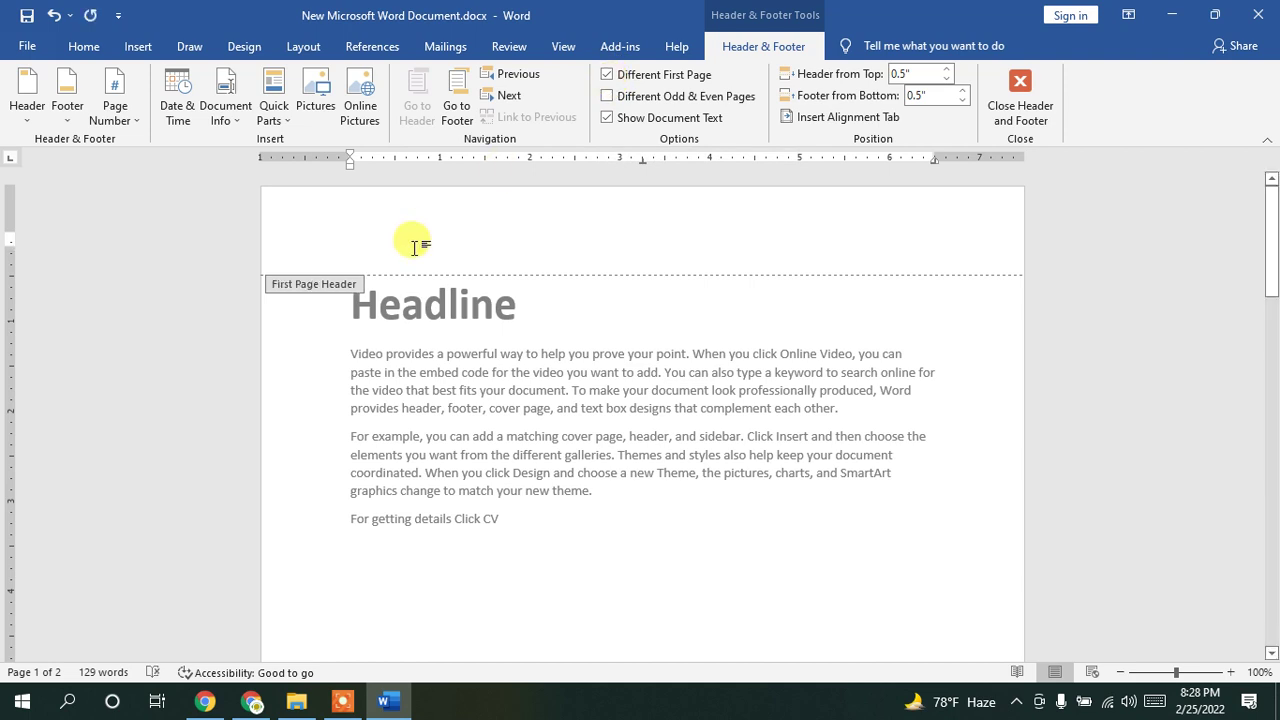
scroll(590, 510, down, 8)
scroll(580, 470, down, 4)
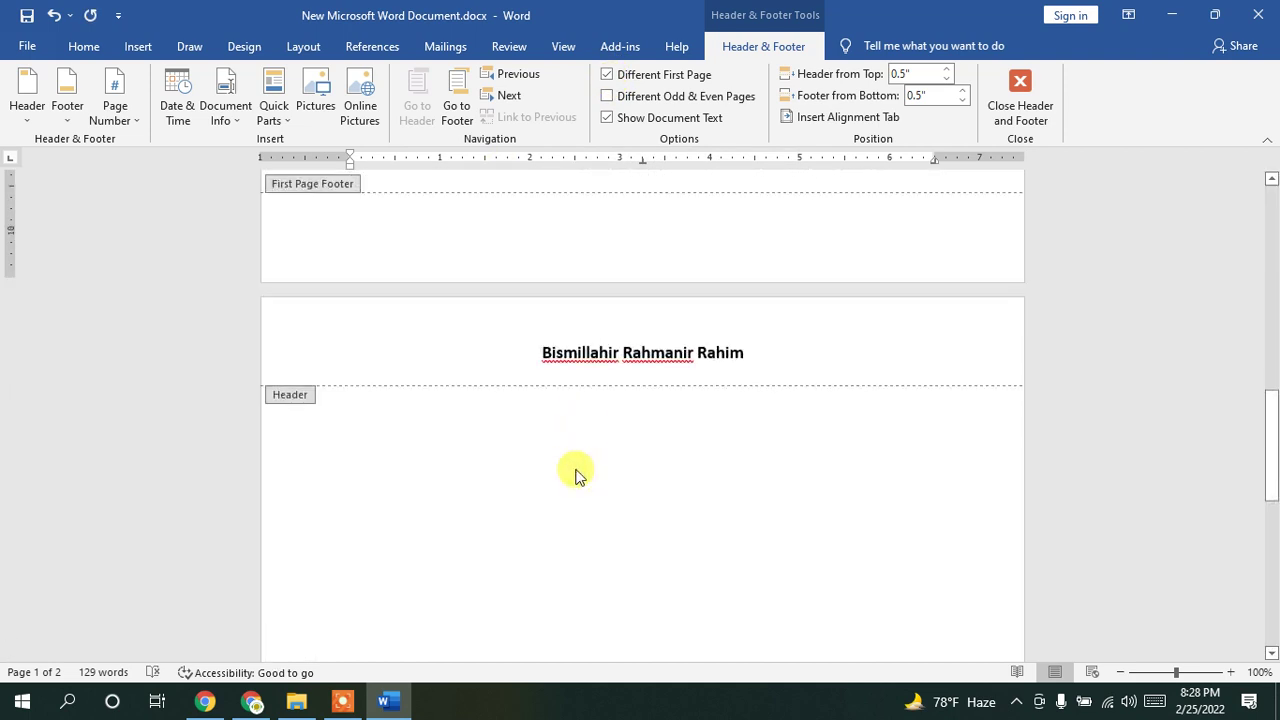
scroll(609, 366, up, 3)
scroll(612, 378, up, 10)
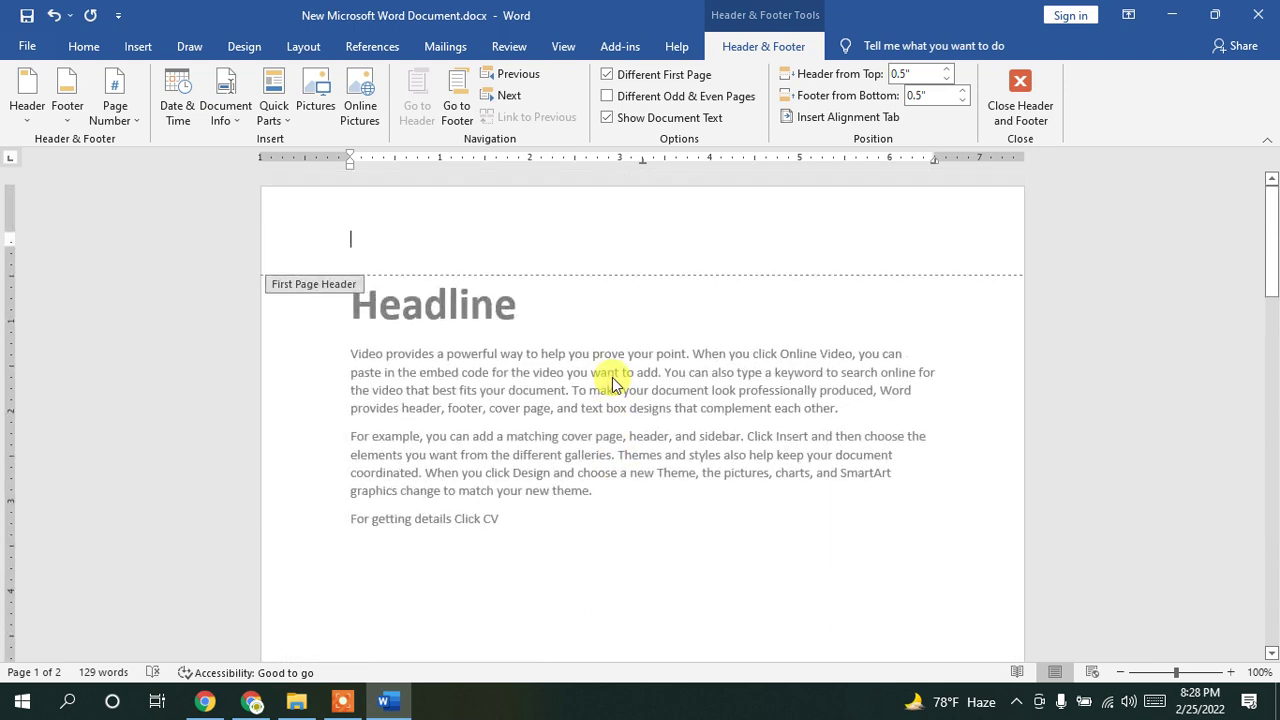
click(608, 75)
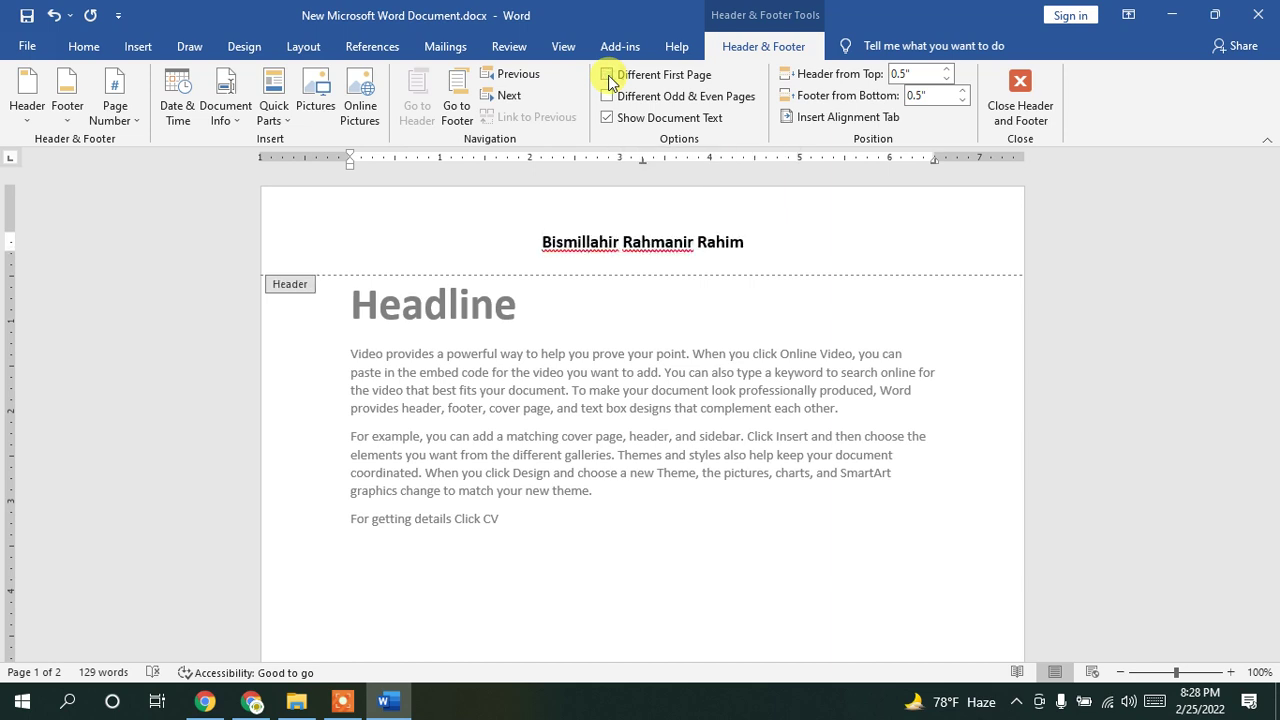
click(608, 76)
click(608, 76)
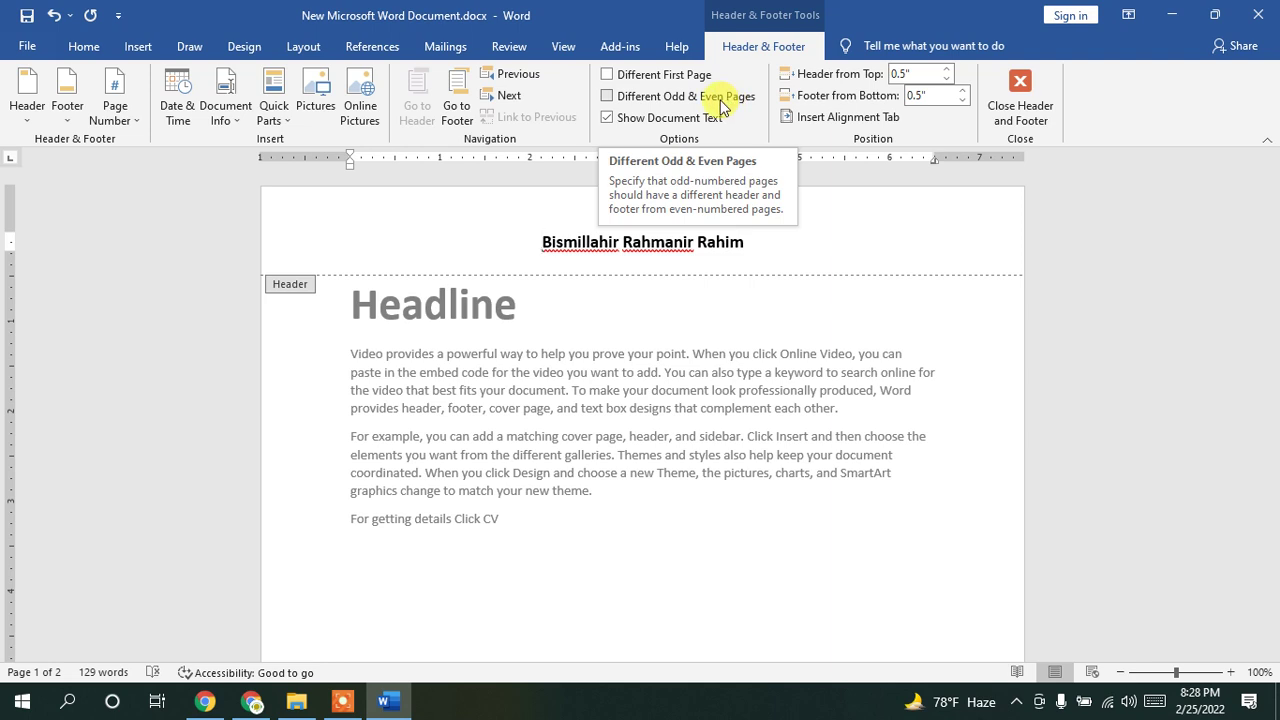
Step: Enable Different Odd & Even Pages, check page 2's empty header, then switch to Chrome's Google results
click(607, 97)
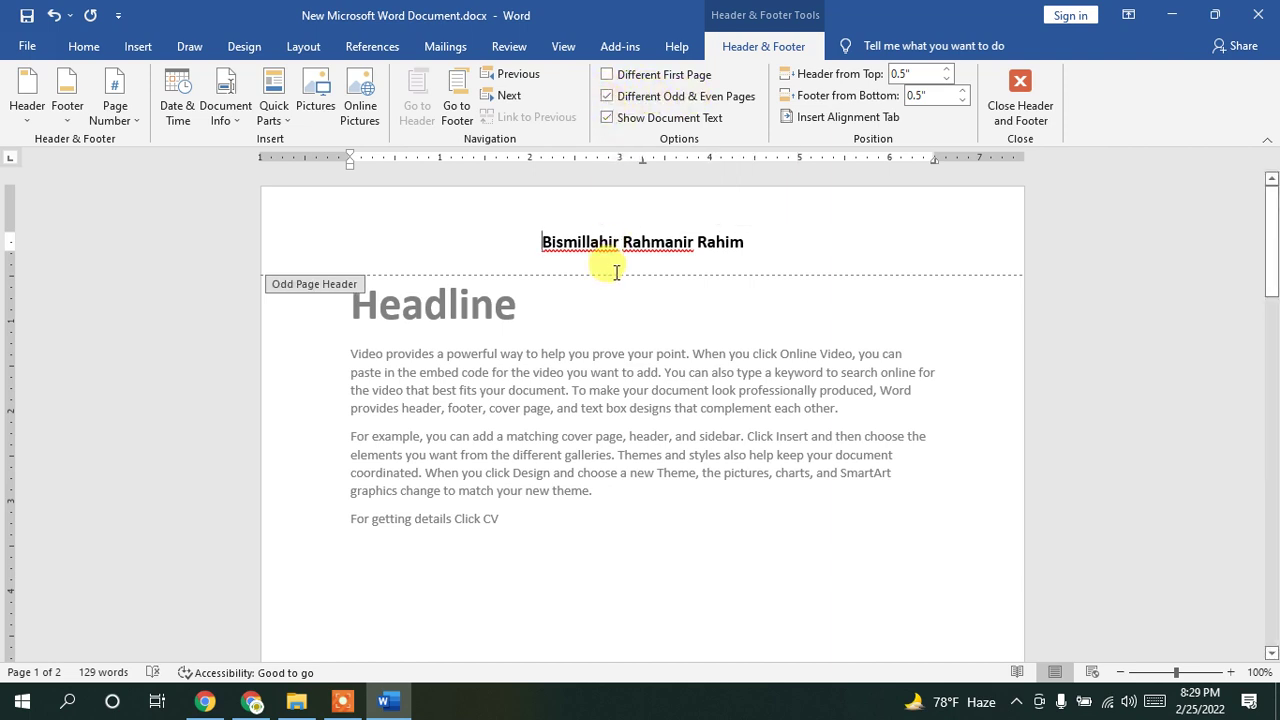
scroll(206, 260, down, 3)
scroll(477, 251, up, 3)
scroll(620, 428, down, 3)
scroll(620, 428, down, 10)
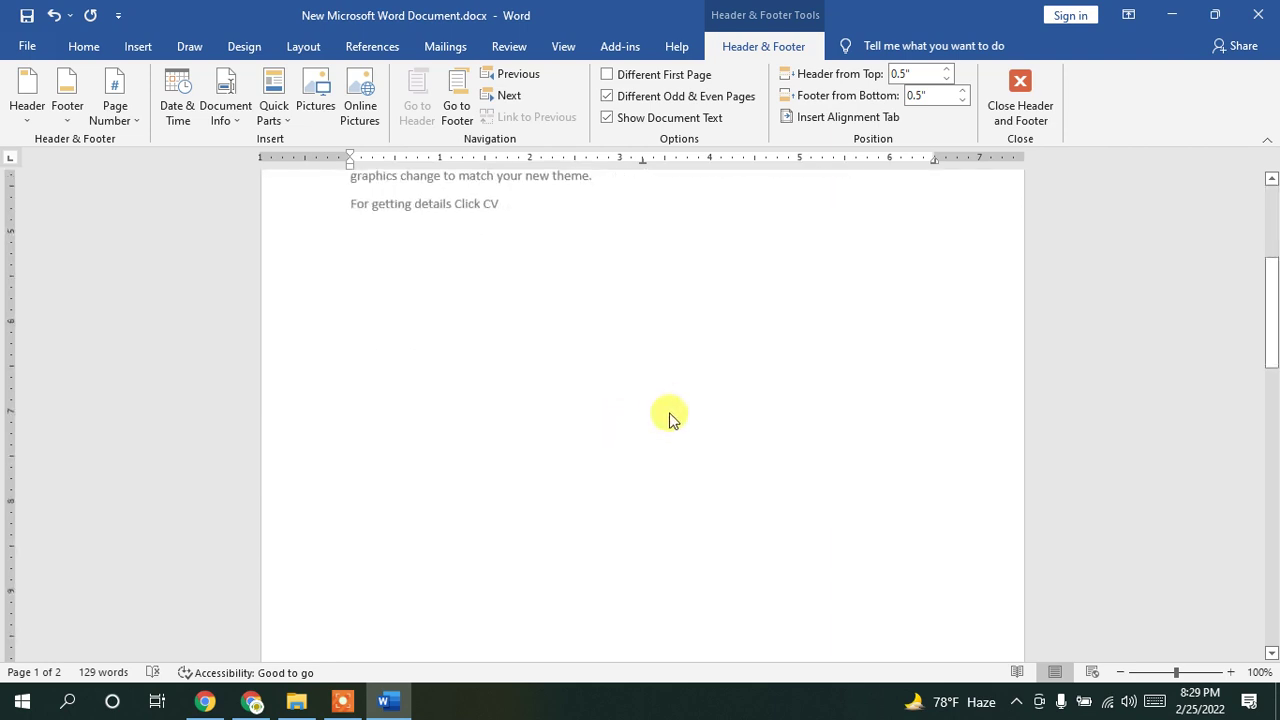
scroll(633, 405, down, 5)
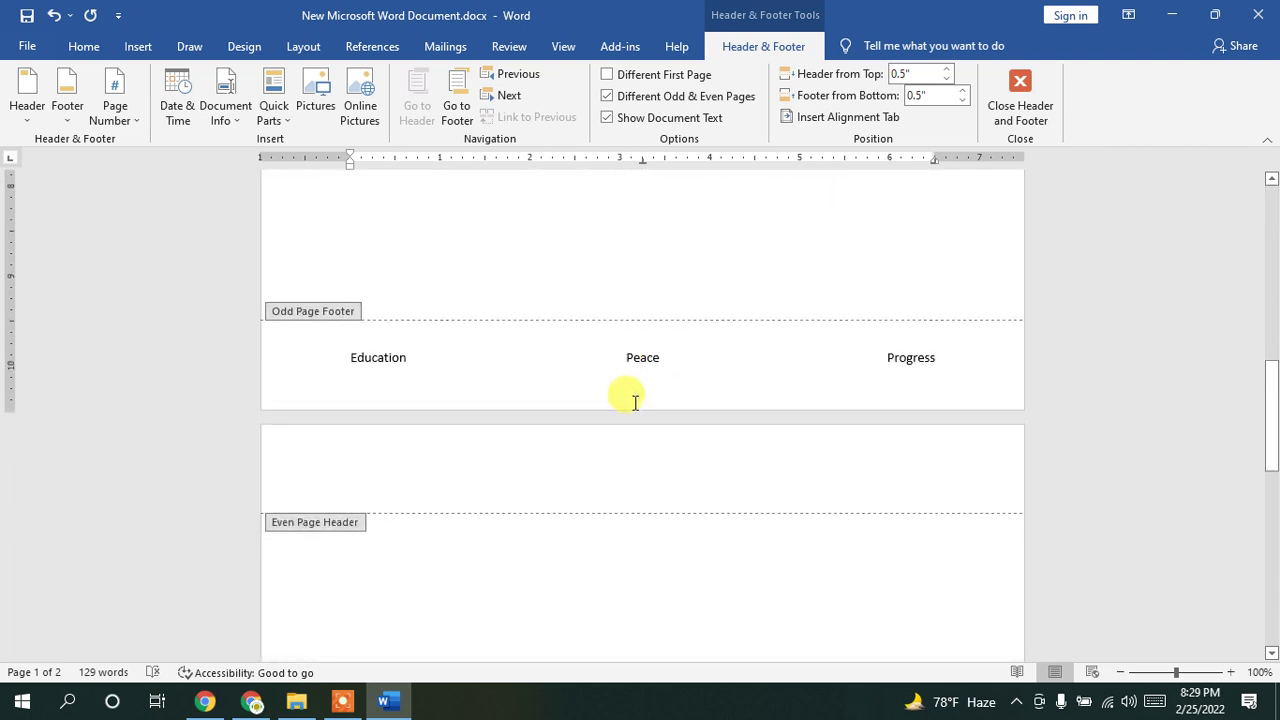
scroll(620, 385, up, 2)
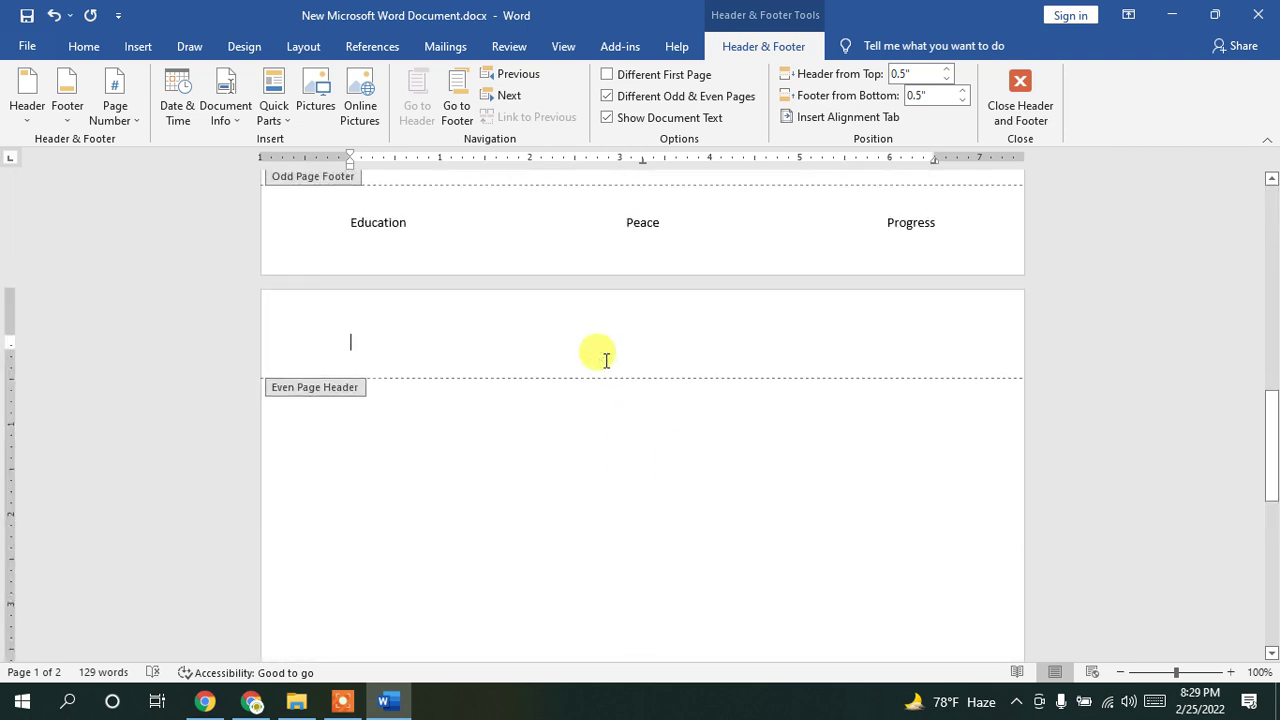
click(251, 701)
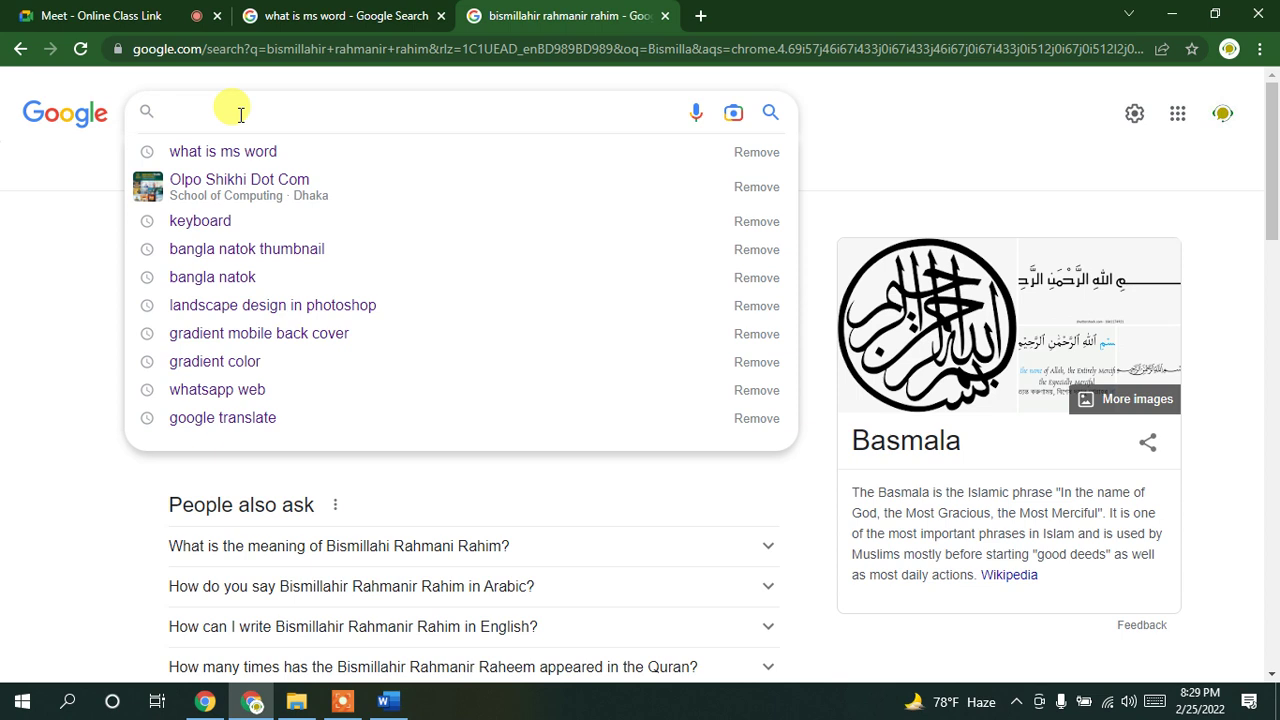
Step: Search Google for 'muhammadur rasulullah', copy the phrase, and paste it into Word's even-page header
text(Muhamm)
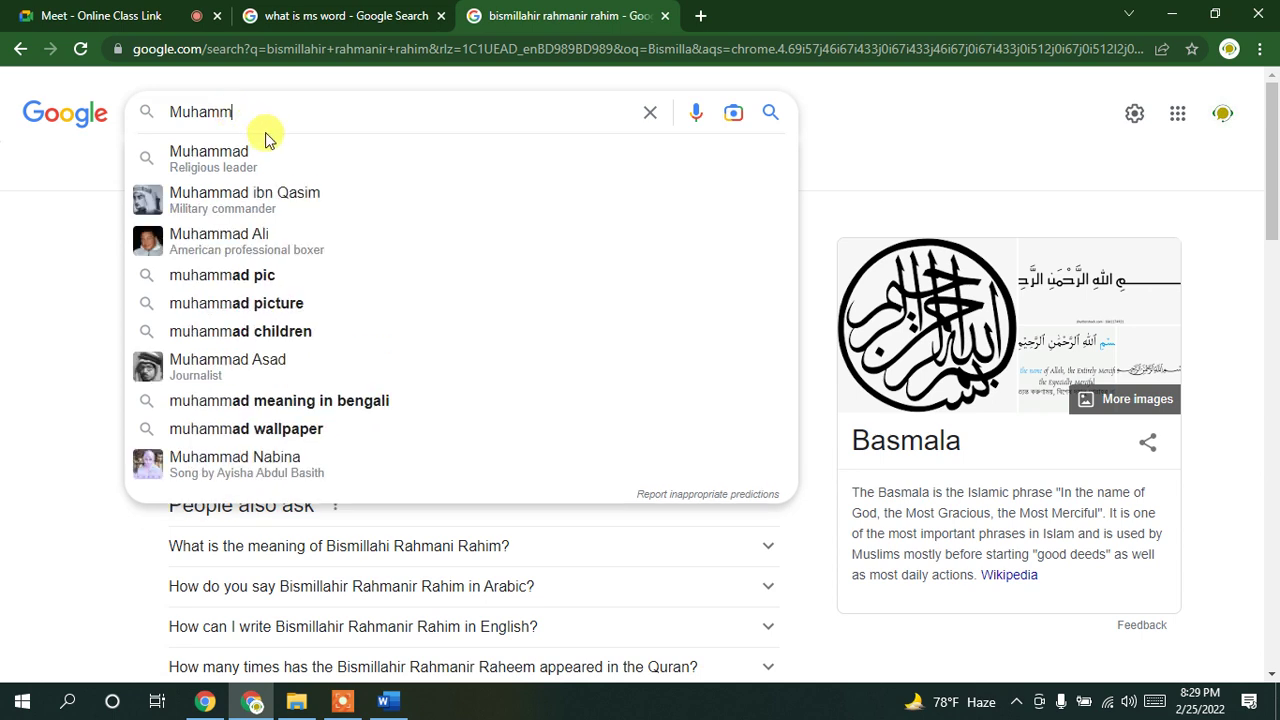
text(adur)
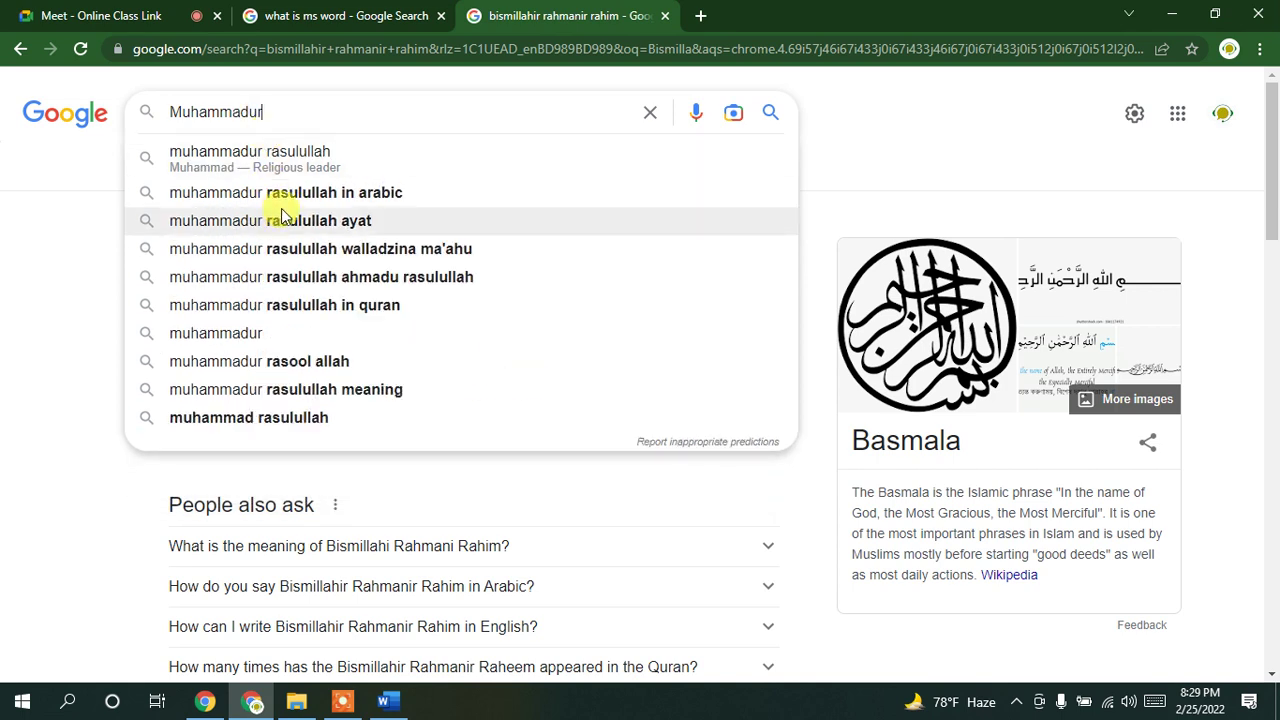
click(258, 153)
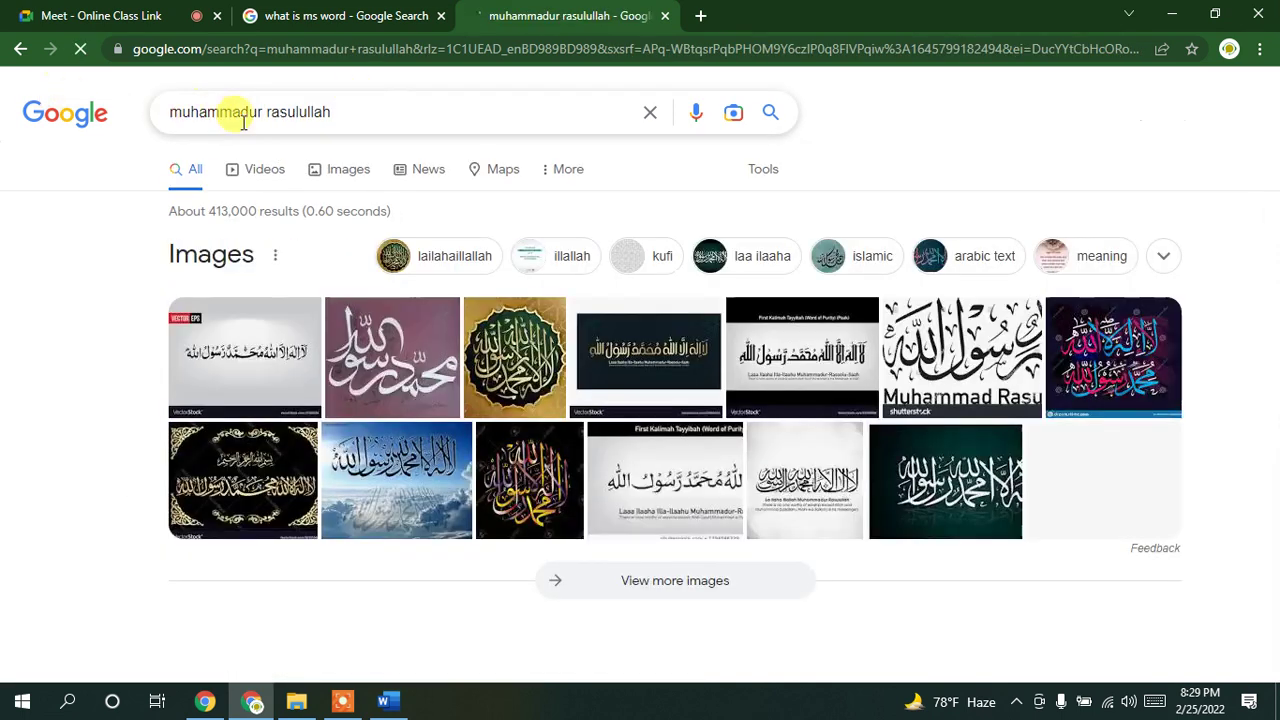
triple_click(352, 115)
key(ctrl+c)
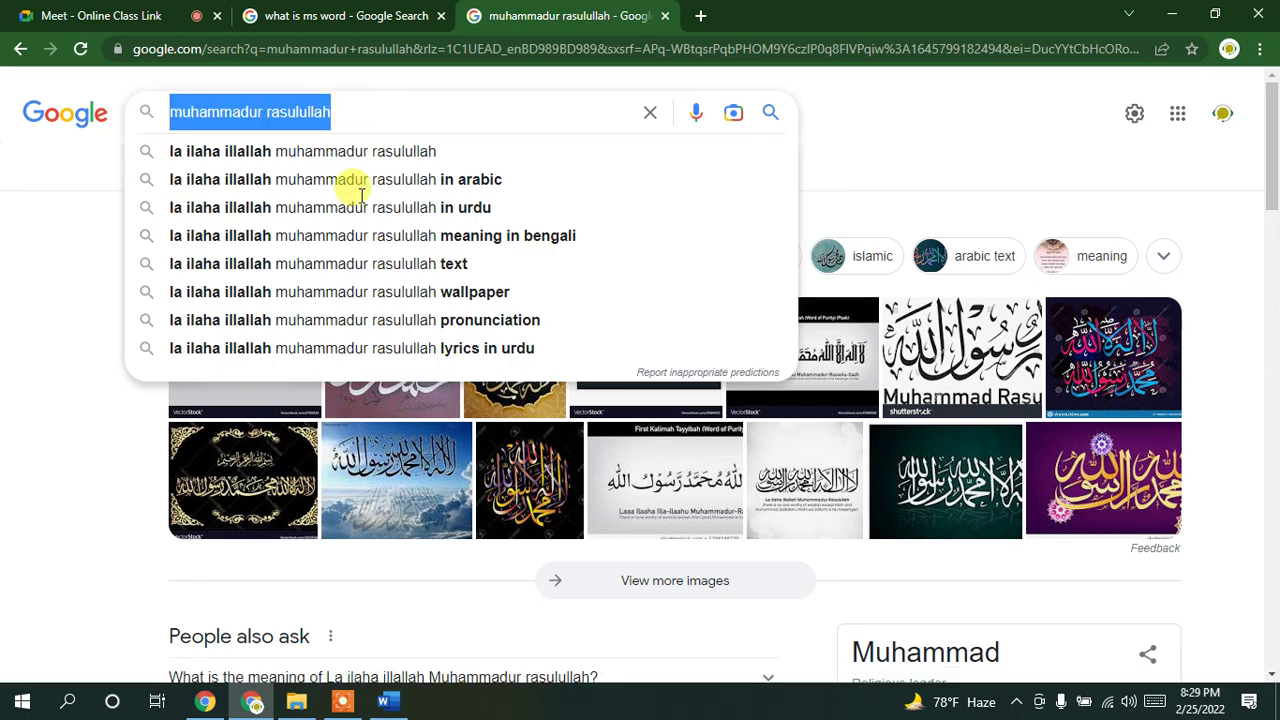
click(388, 702)
key(ctrl+v)
drag(536, 334, 368, 346)
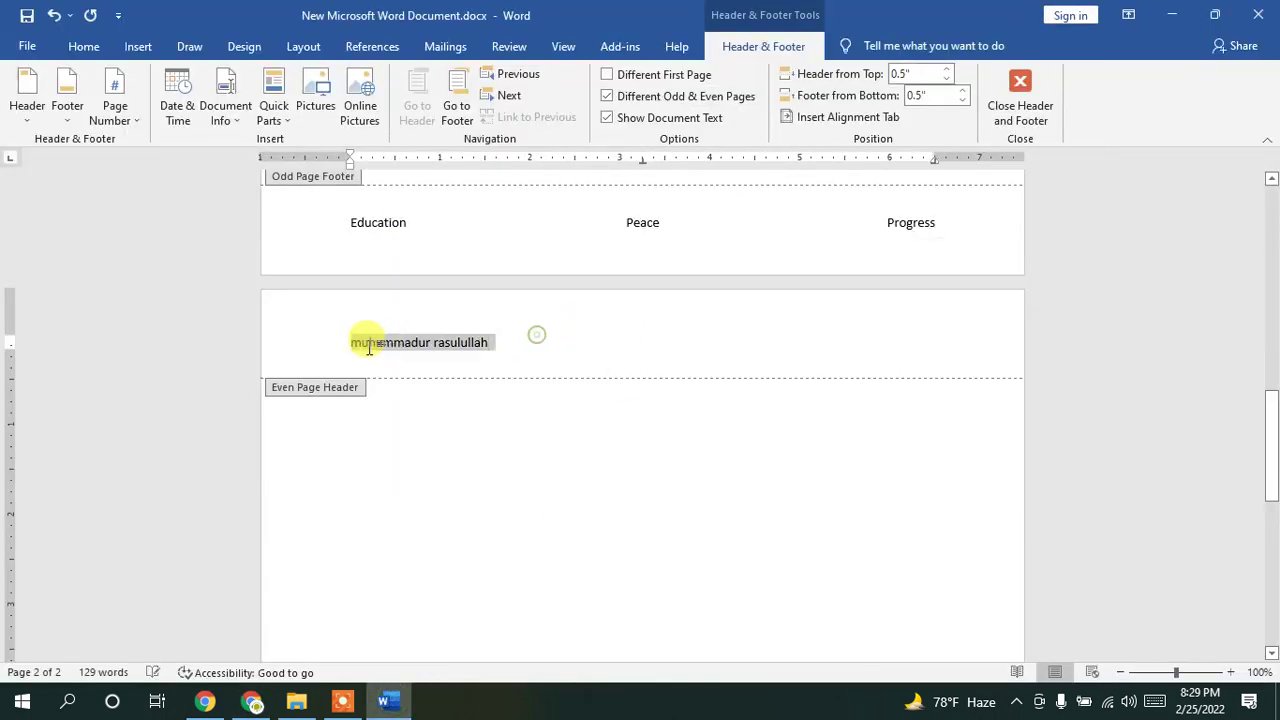
Step: Make the even-page header 'Muhammadur Rasulullah' bold, 16 pt and centred, then return to the body
click(84, 46)
click(171, 109)
click(318, 82)
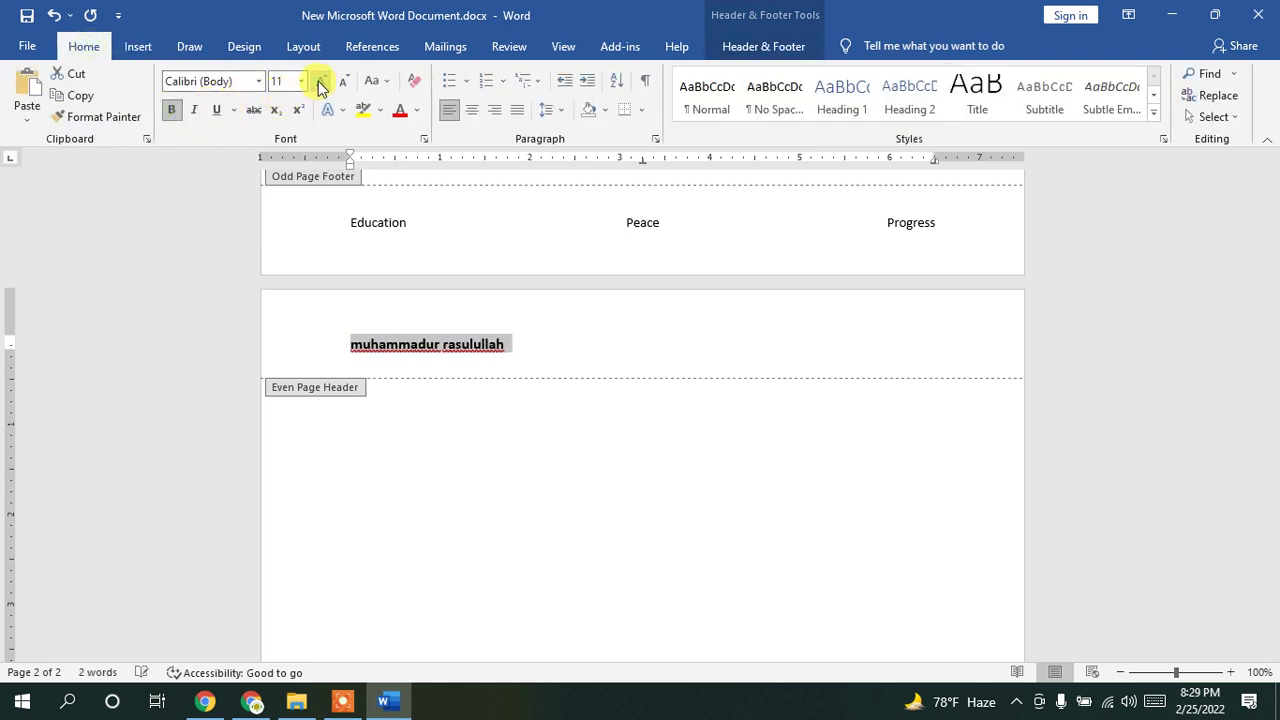
click(320, 82)
click(320, 82)
click(471, 109)
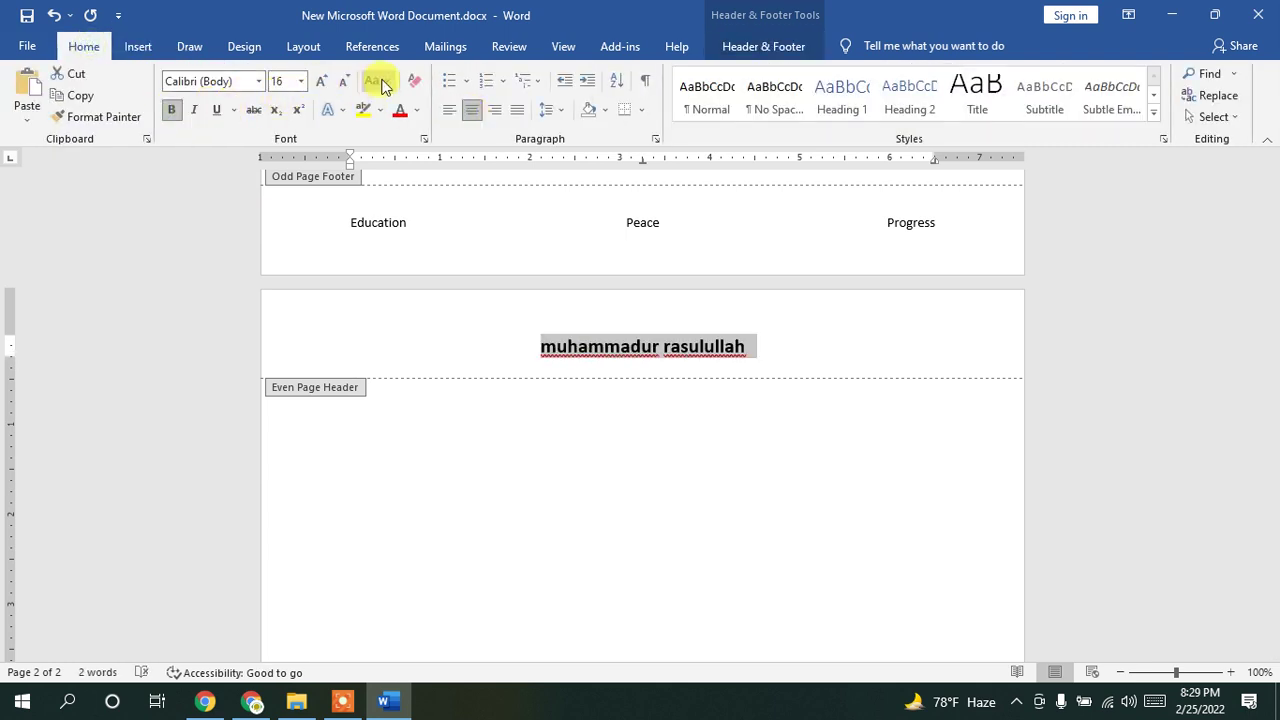
click(379, 80)
click(428, 174)
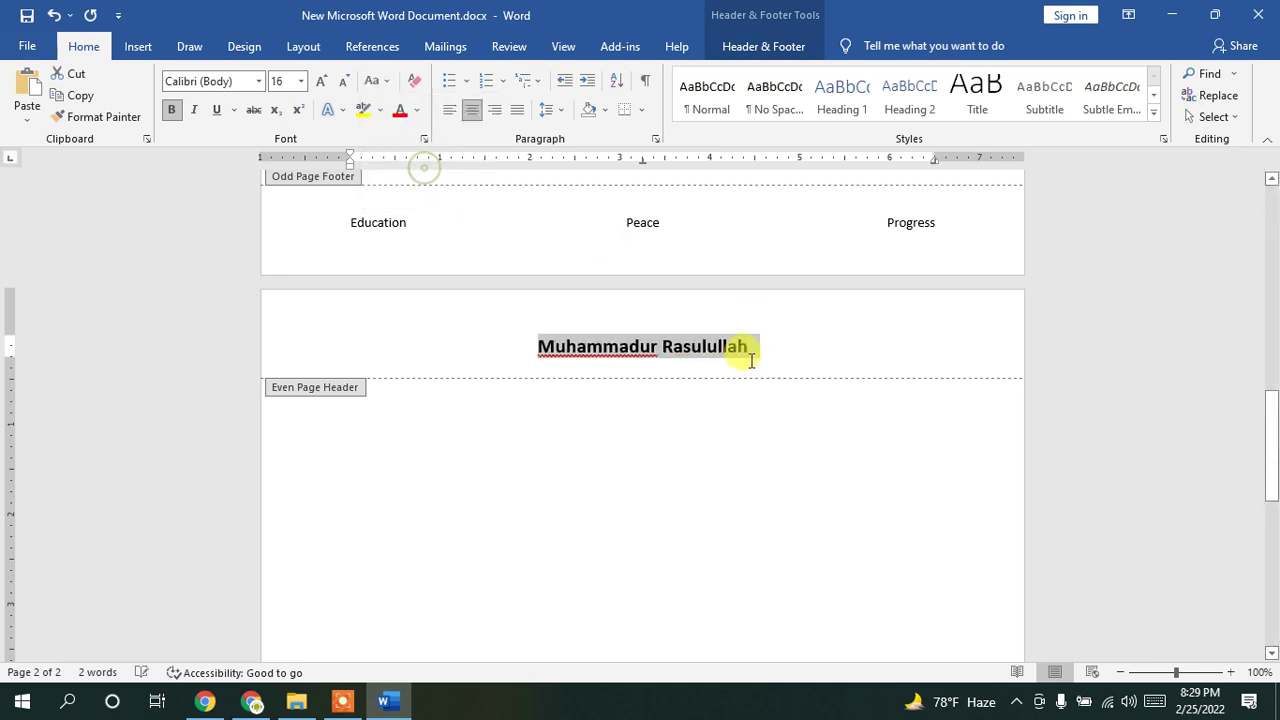
double_click(930, 472)
scroll(874, 460, up, 5)
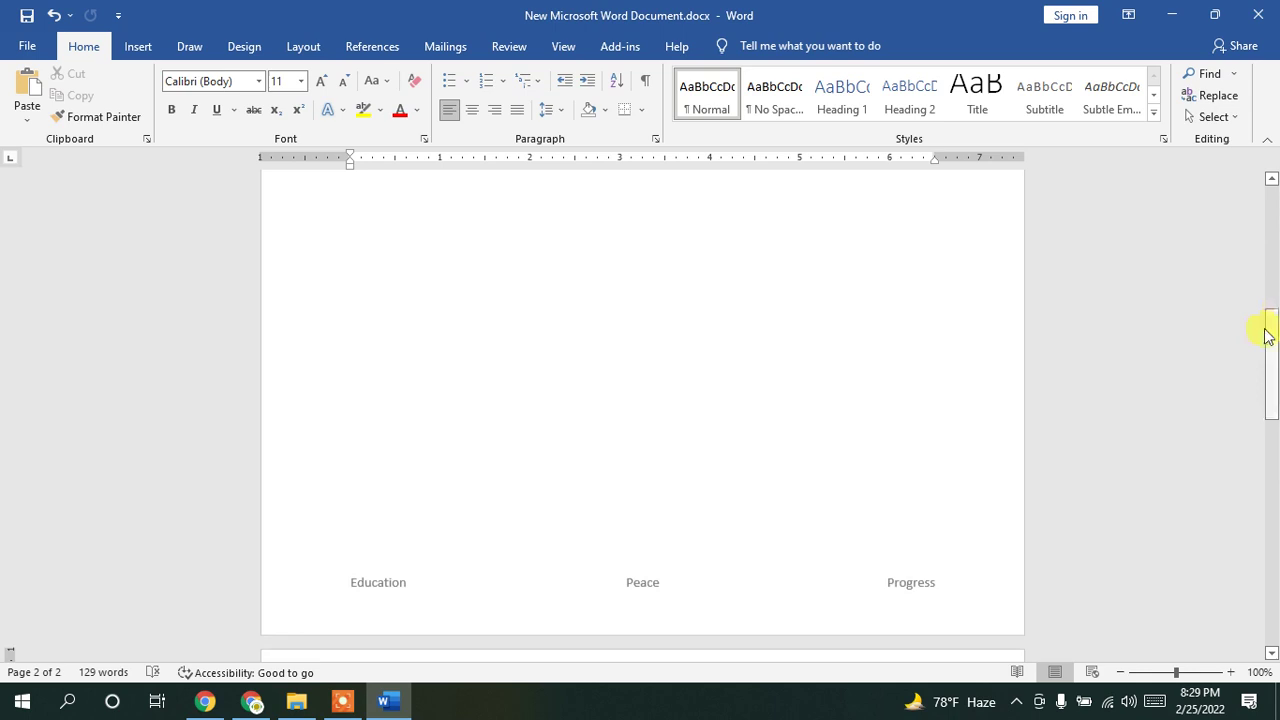
drag(1272, 343, 1272, 605)
Step: Insert another blank page, then scroll up and open the page 1 header for editing
click(137, 40)
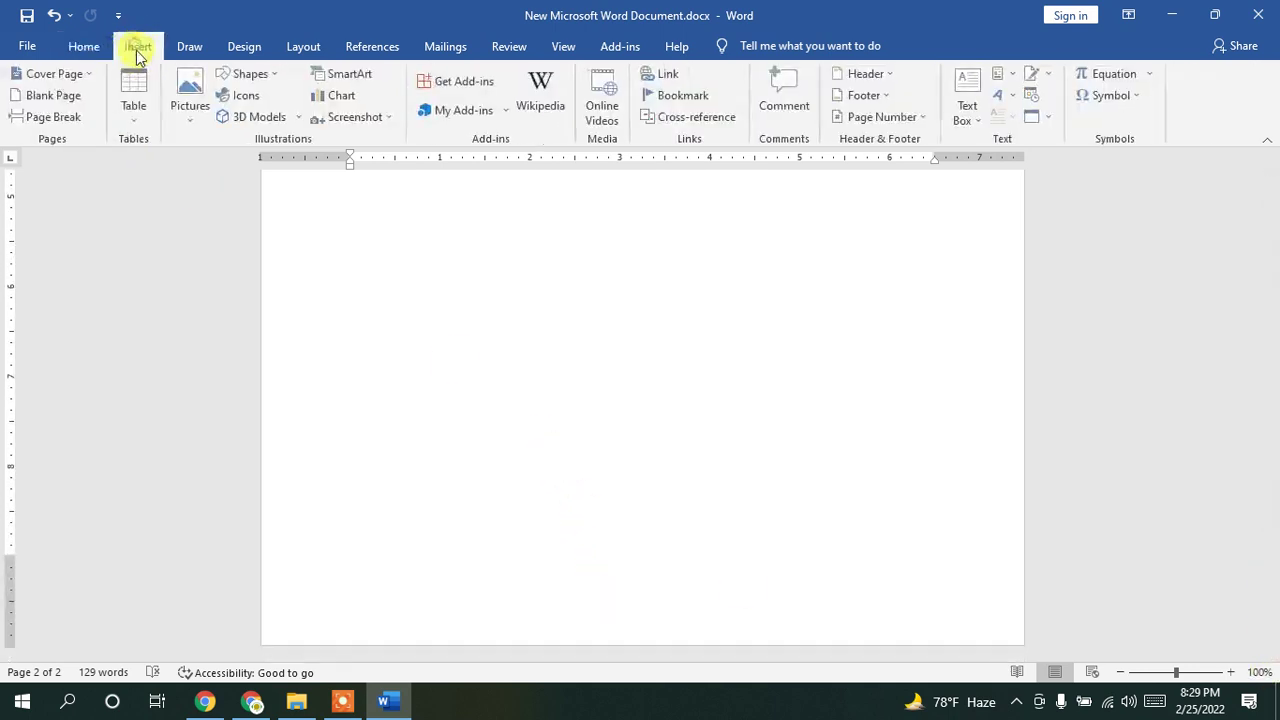
click(54, 96)
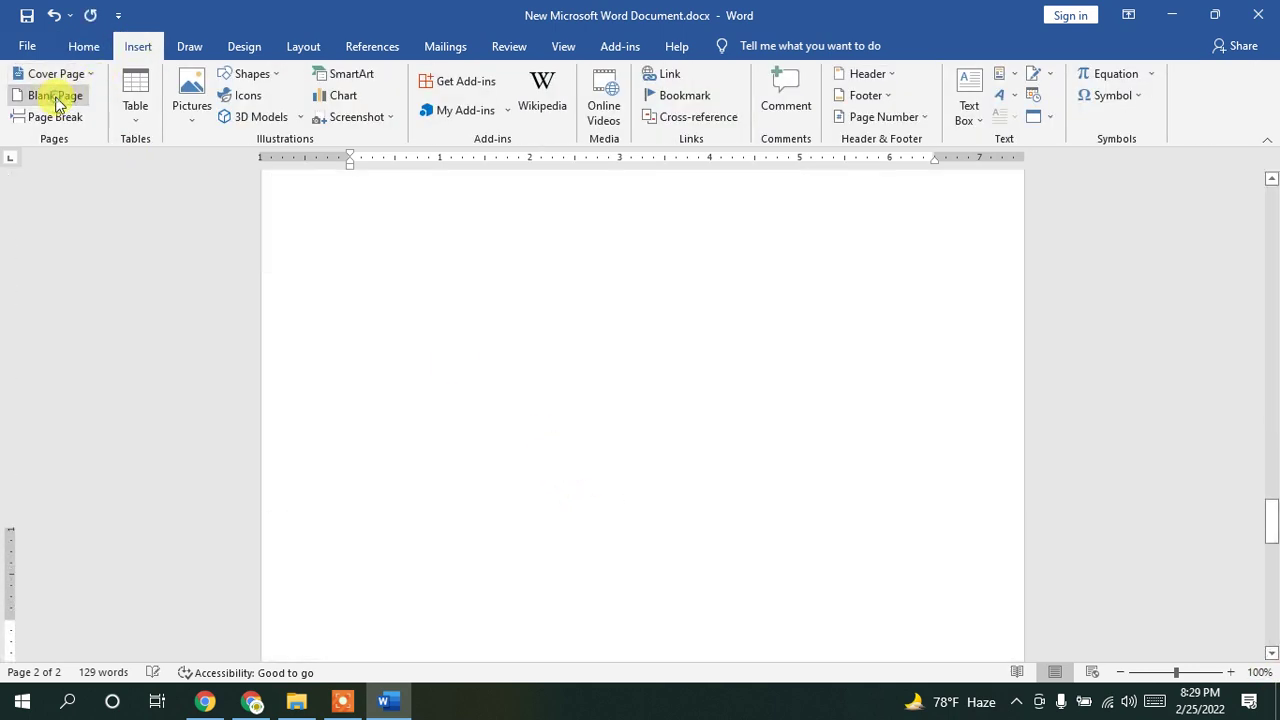
drag(1271, 548, 1272, 205)
double_click(712, 255)
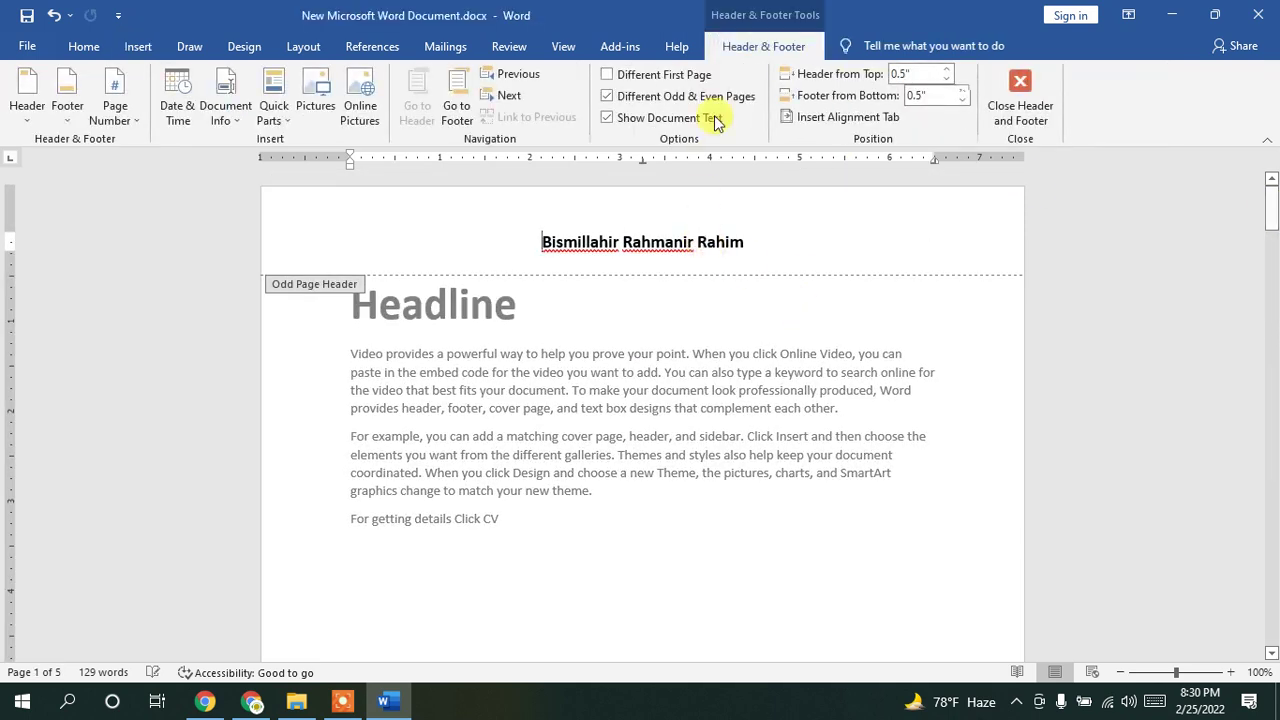
Step: Turn off Different Odd & Even Pages, toggle Show Document Text, and dismiss the no-header-layer message
click(606, 97)
click(612, 118)
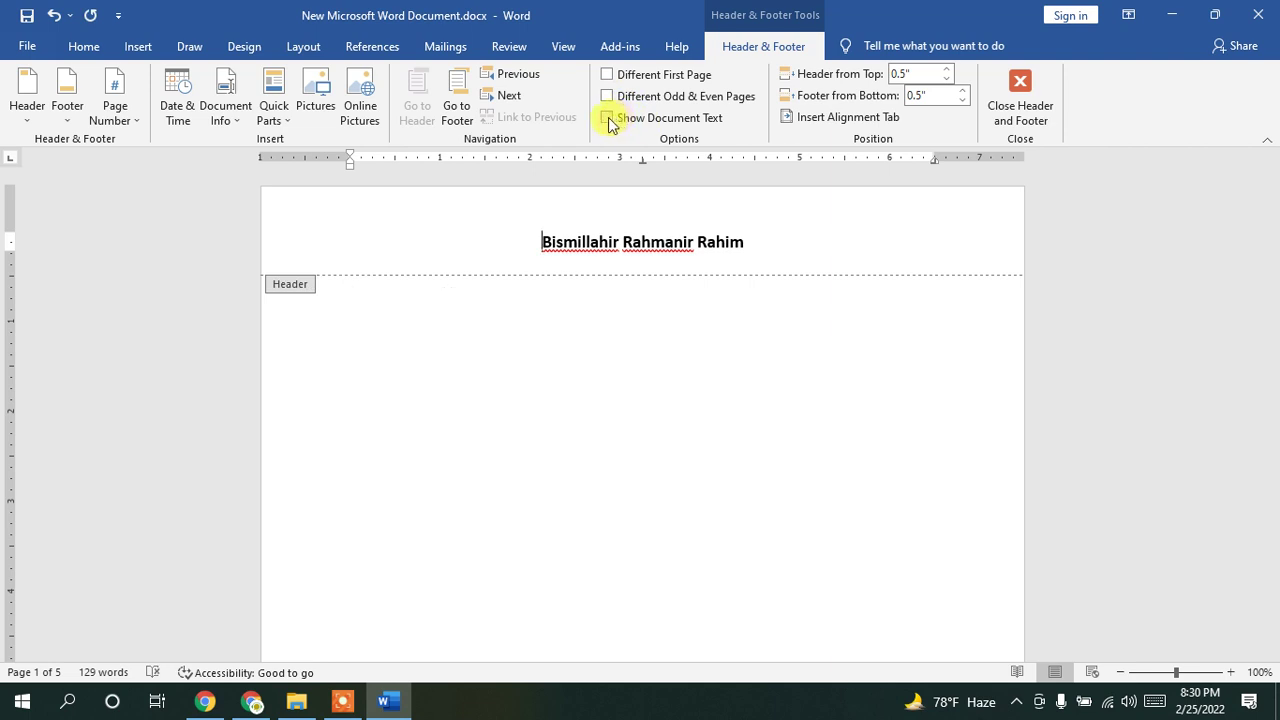
click(609, 118)
click(609, 118)
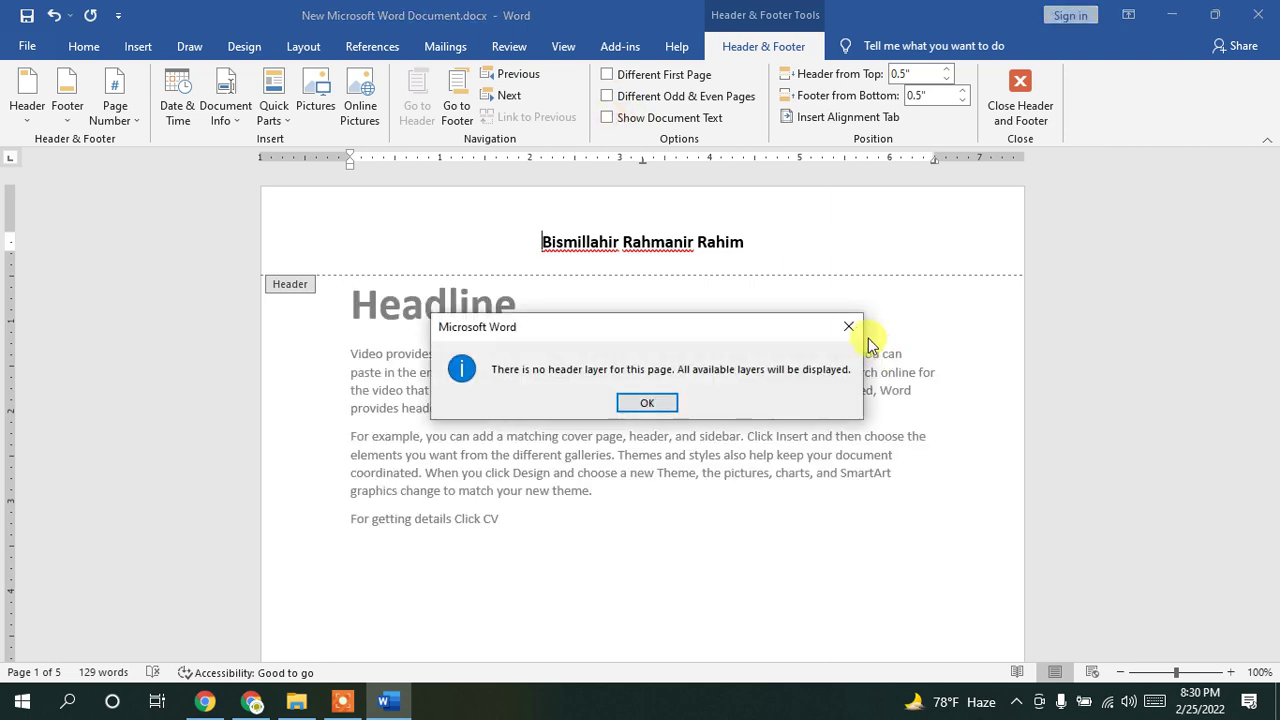
click(849, 327)
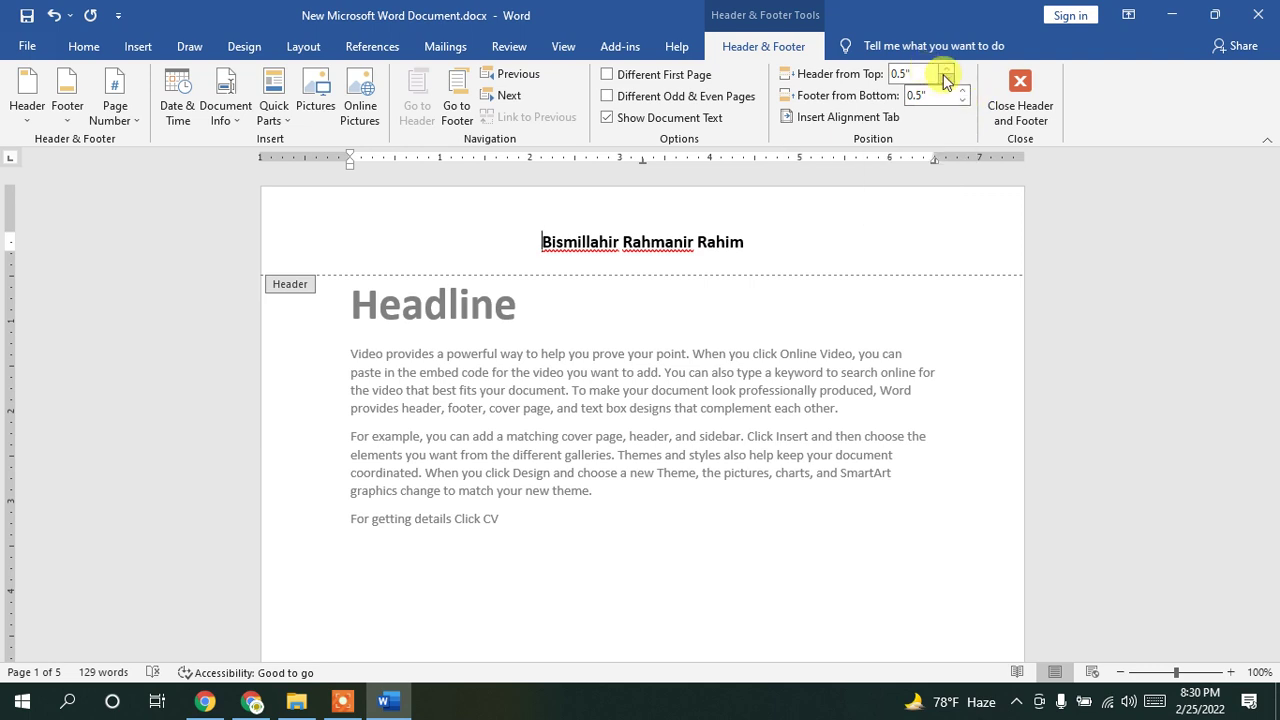
Step: In Chrome, search Google for the Bengali query স্ট্যাম্প লেখার নিয়ম using the phonetic keyboard
click(251, 701)
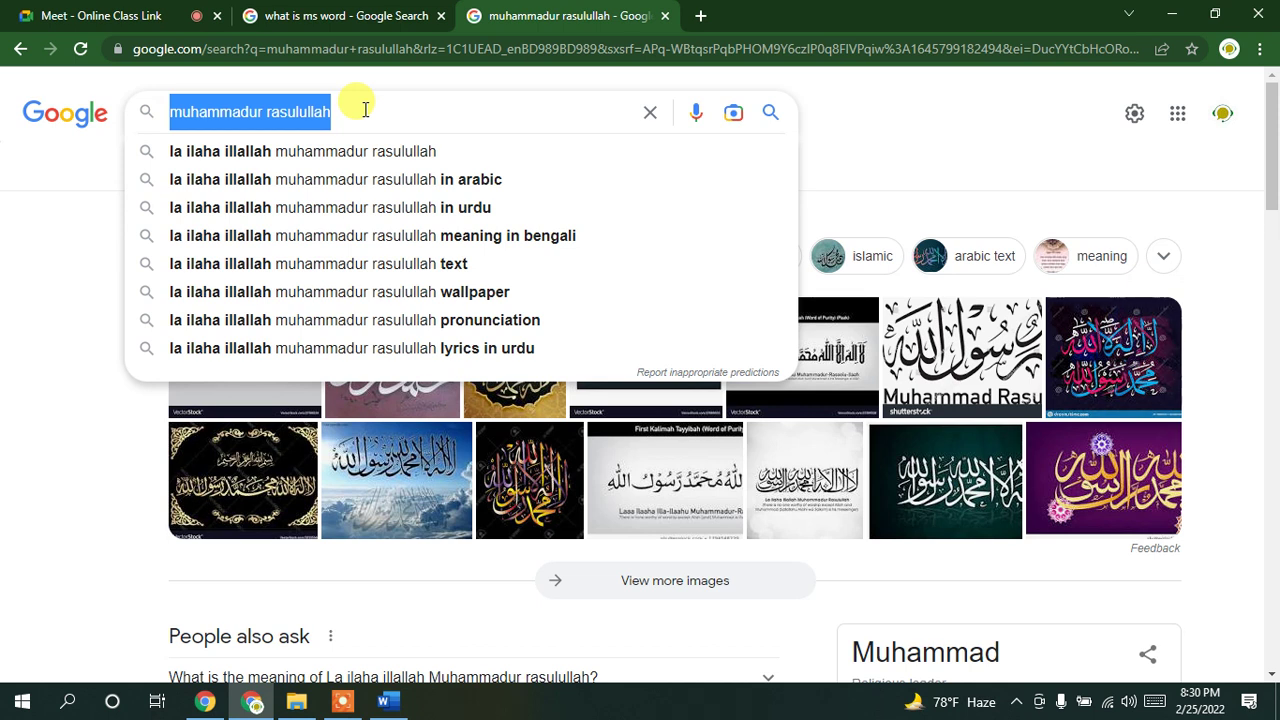
text(লিগাল)
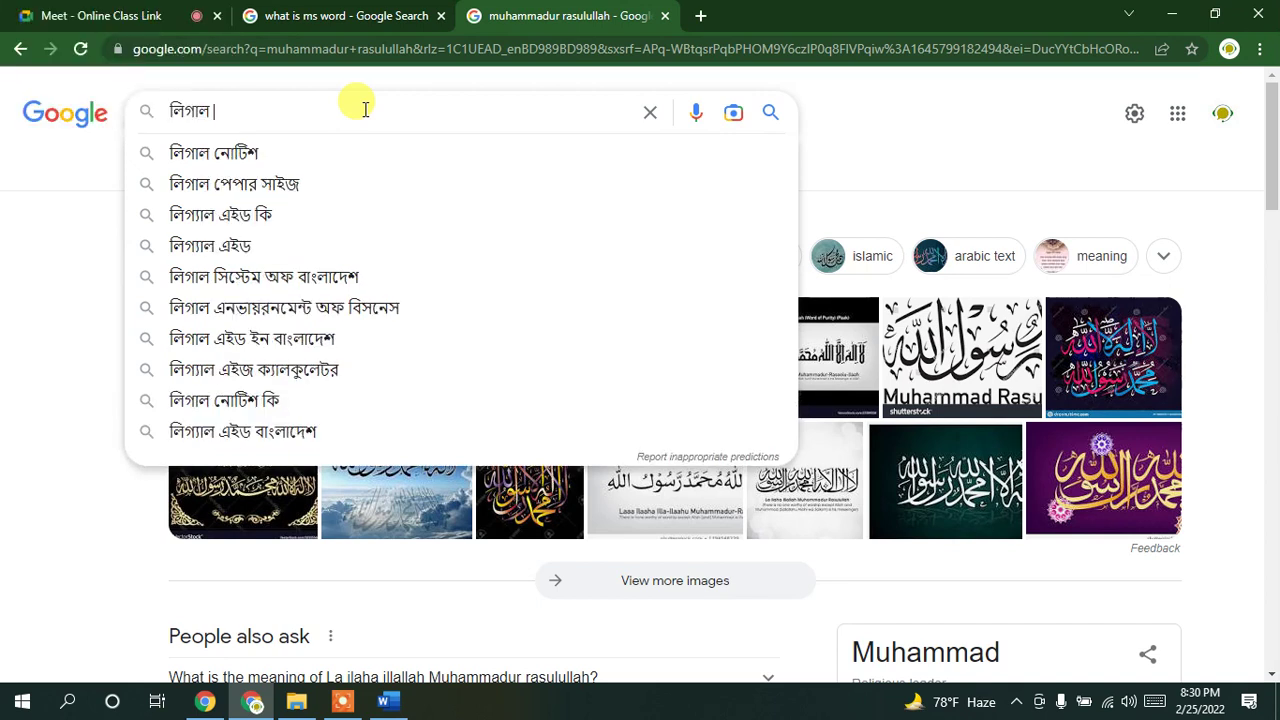
key(Down)
key(Down)
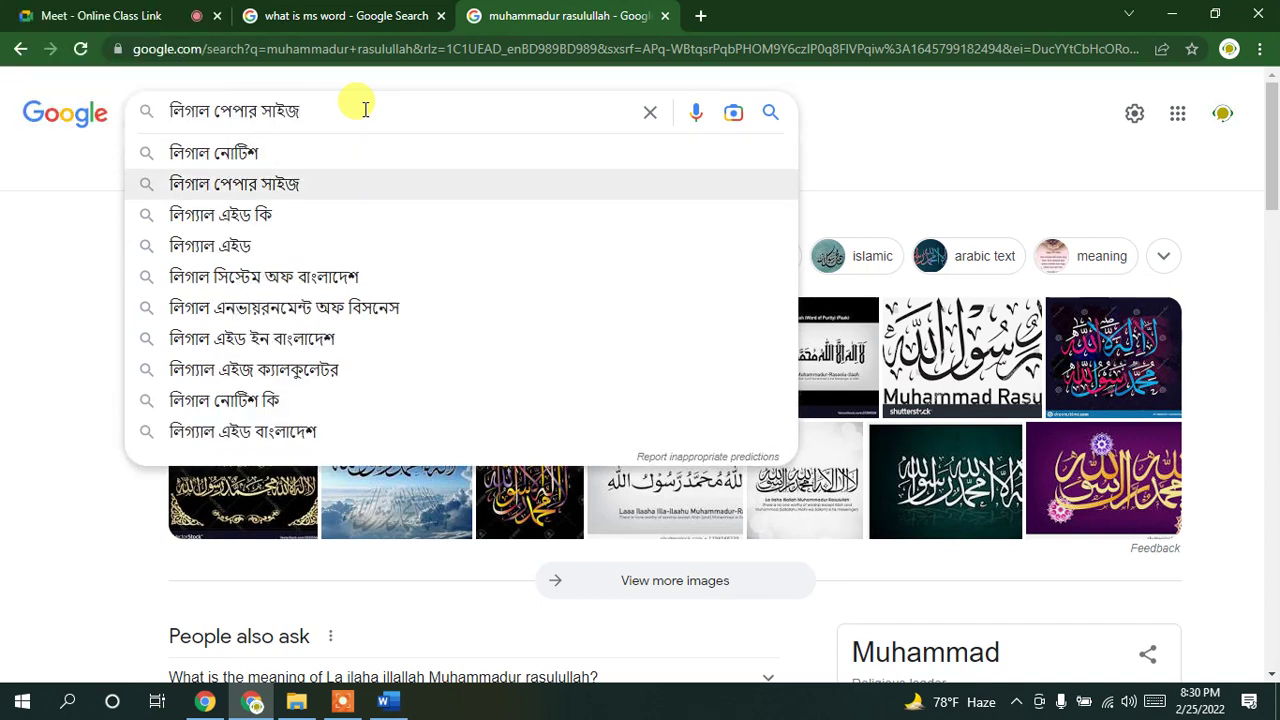
key(BackSpace)
key(BackSpace)
key(BackSpace)
key(BackSpace)
key(BackSpace)
key(BackSpace)
key(BackSpace)
key(BackSpace)
key(BackSpace)
key(BackSpace)
key(BackSpace)
key(BackSpace)
key(BackSpace)
key(BackSpace)
key(BackSpace)
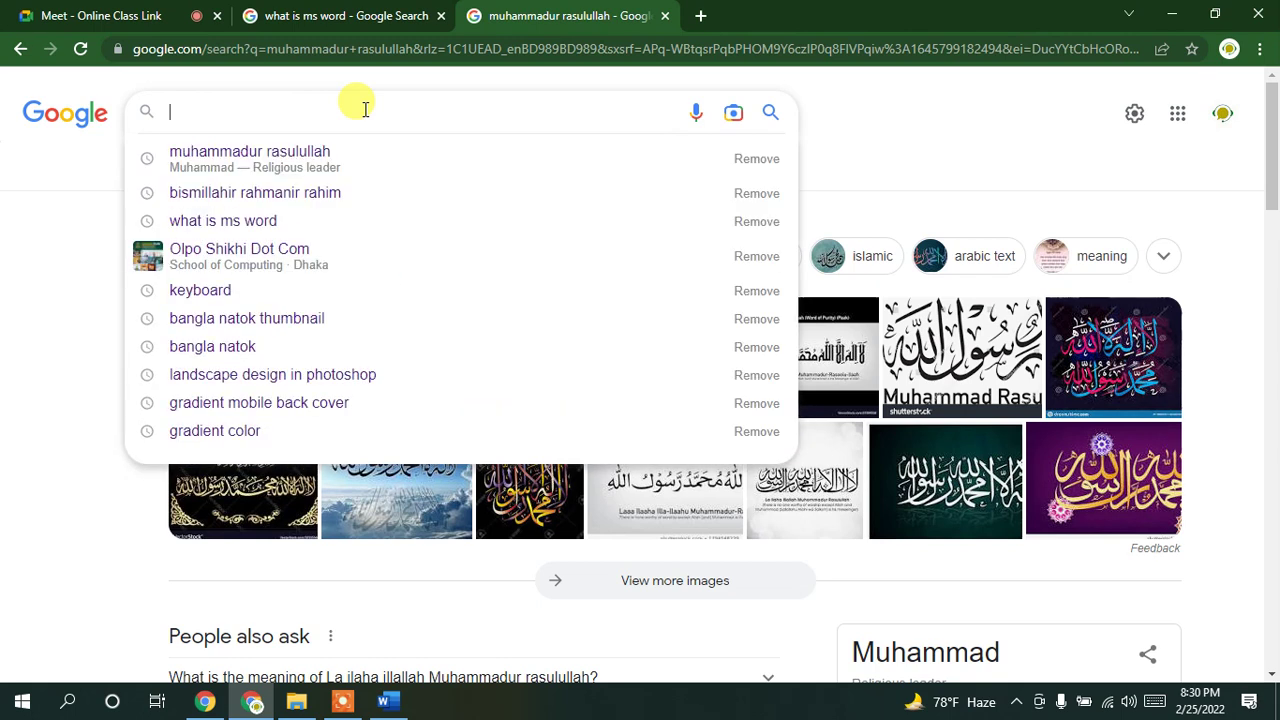
text(Stamp)
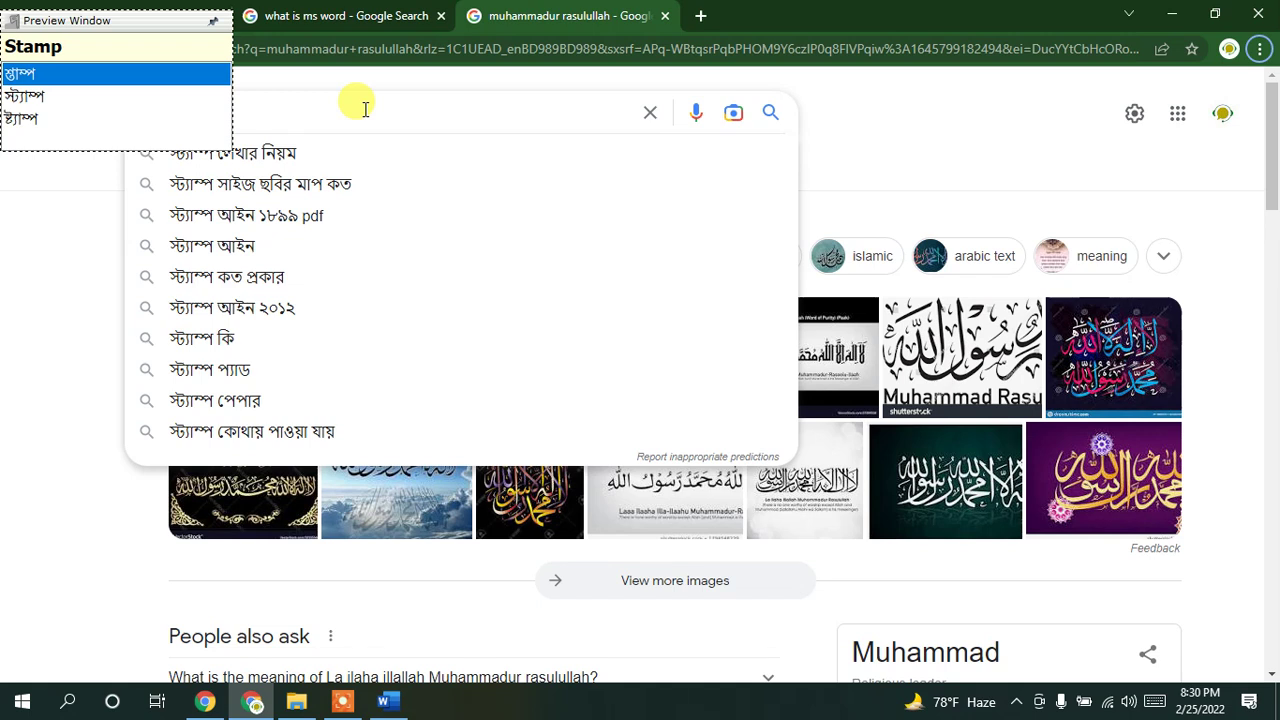
key(Down)
key(Down)
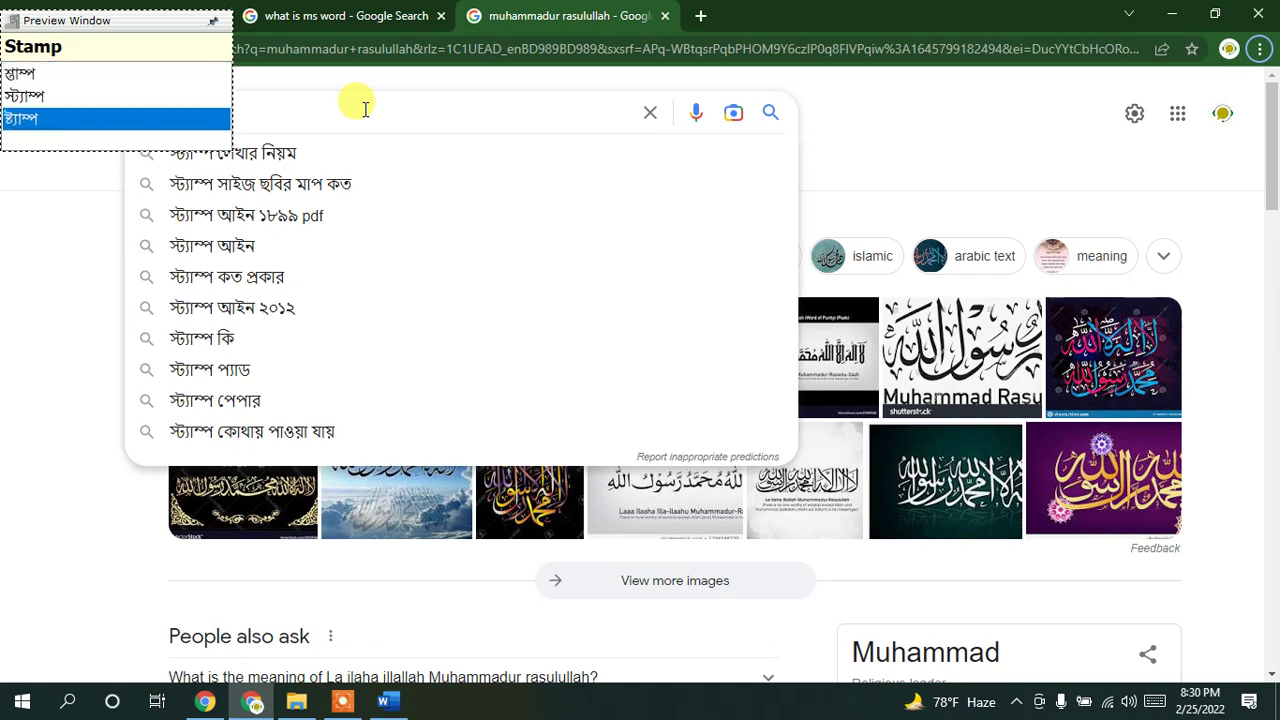
click(288, 161)
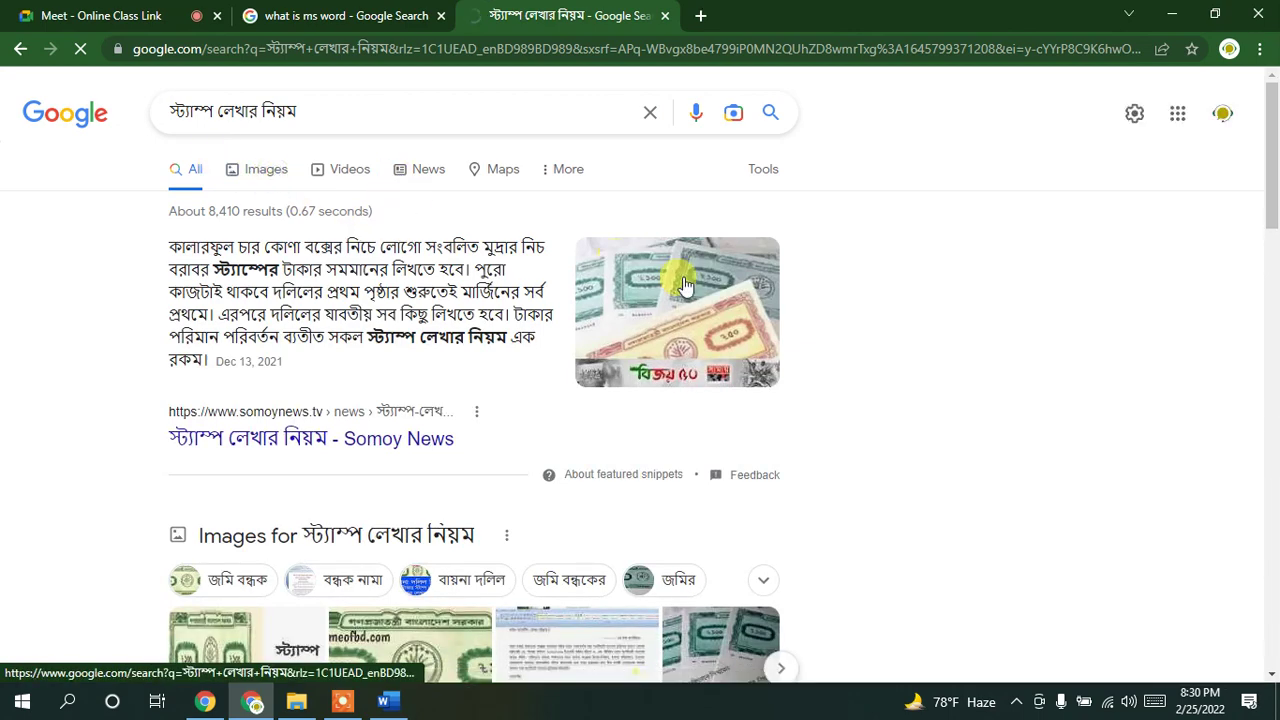
Step: Switch to image results and preview the soinikkolom stamp paper image
click(686, 287)
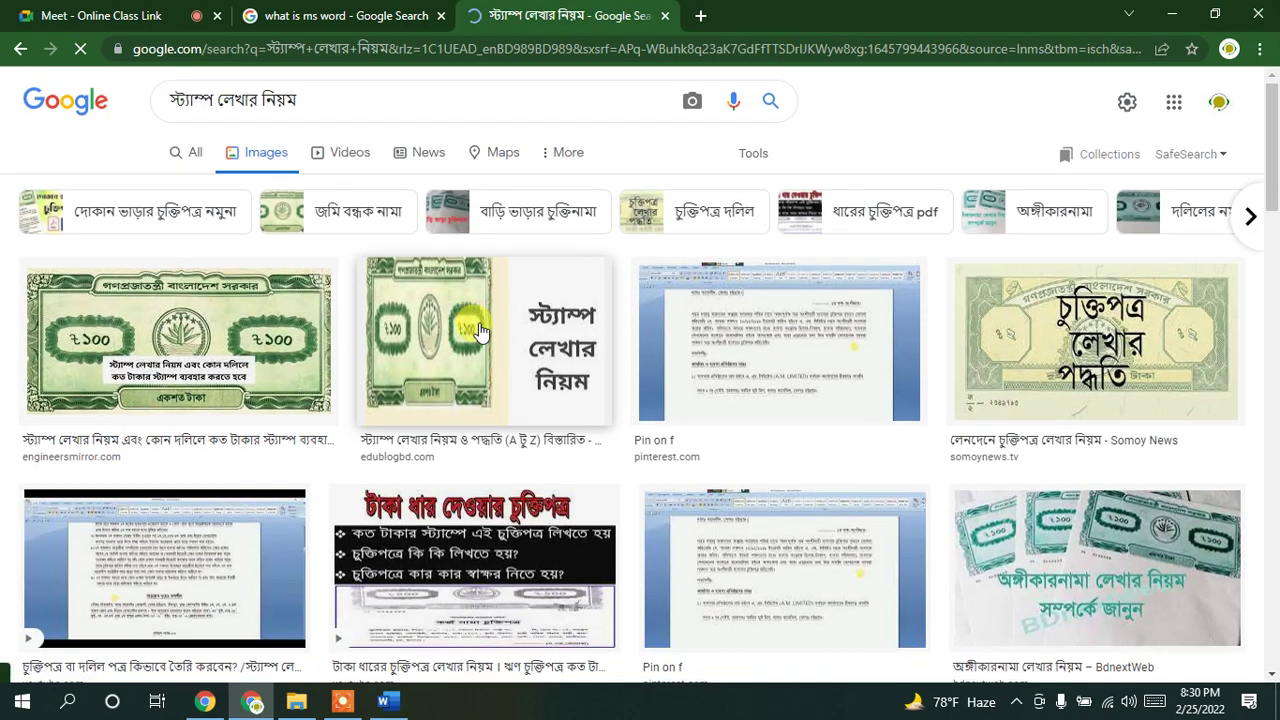
scroll(480, 332, down, 2)
scroll(484, 332, down, 8)
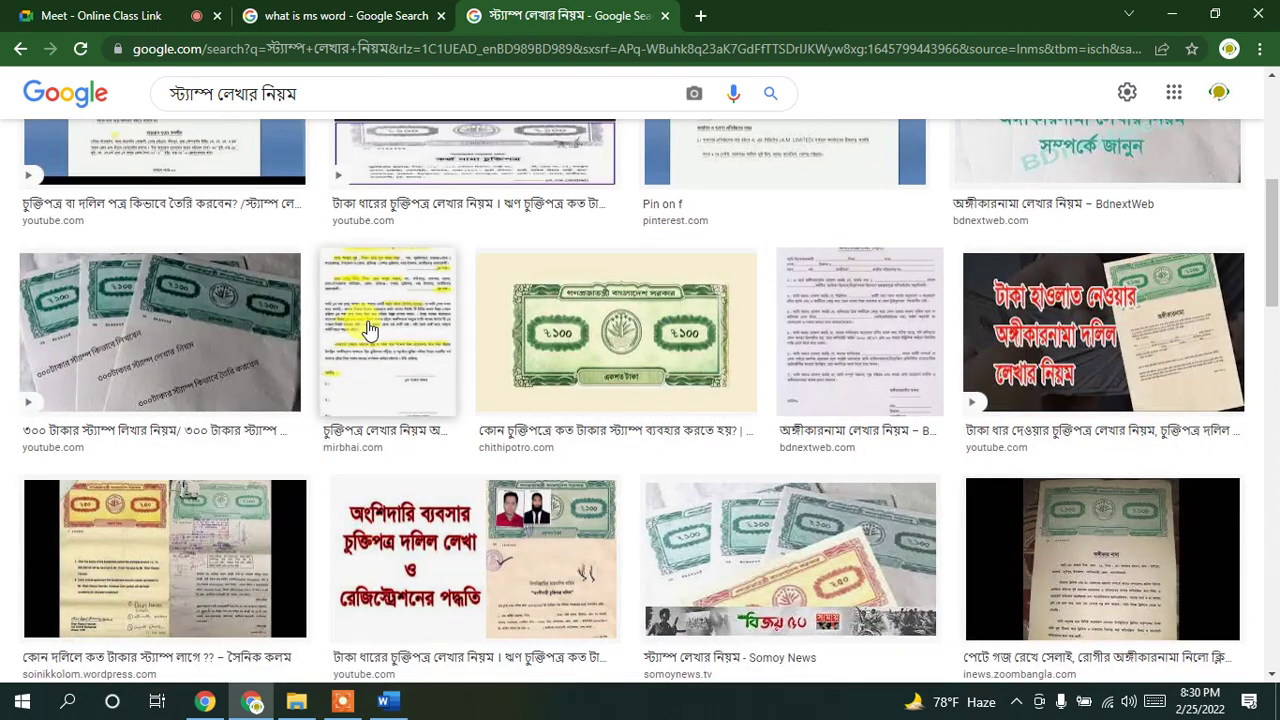
click(163, 246)
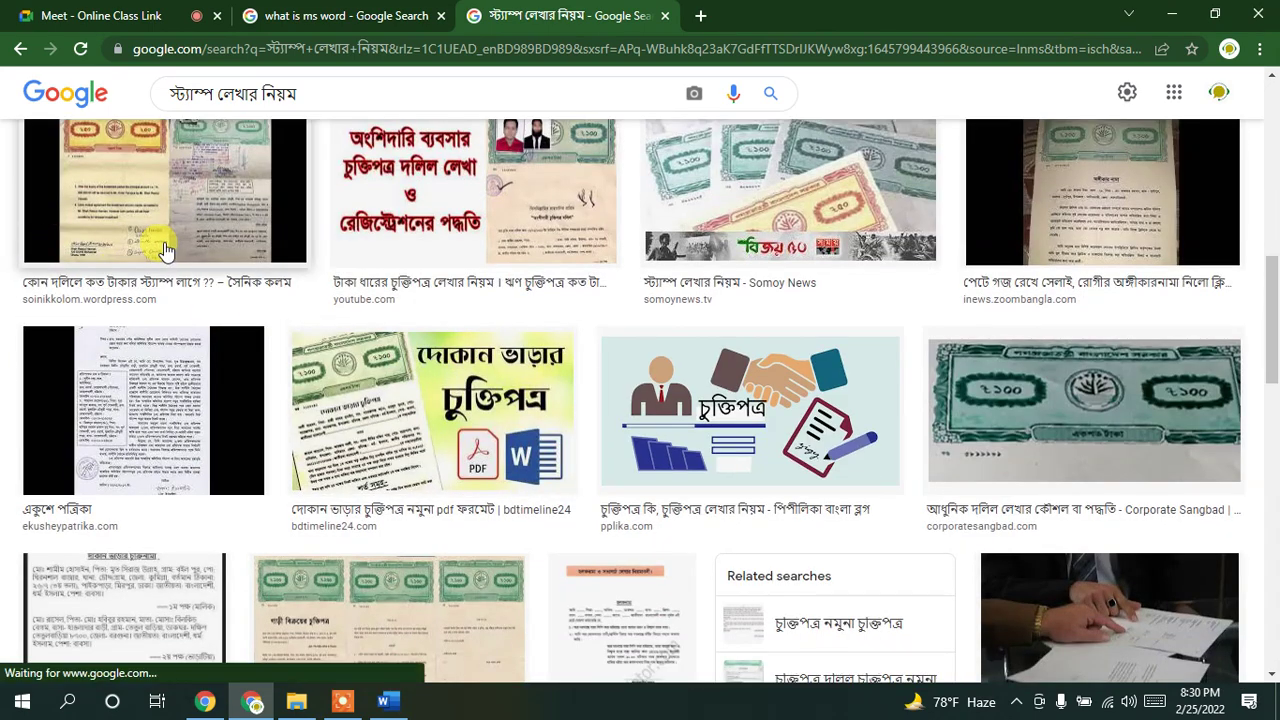
Step: Preview the zoombangla stamp document image further down the results
scroll(920, 460, down, 5)
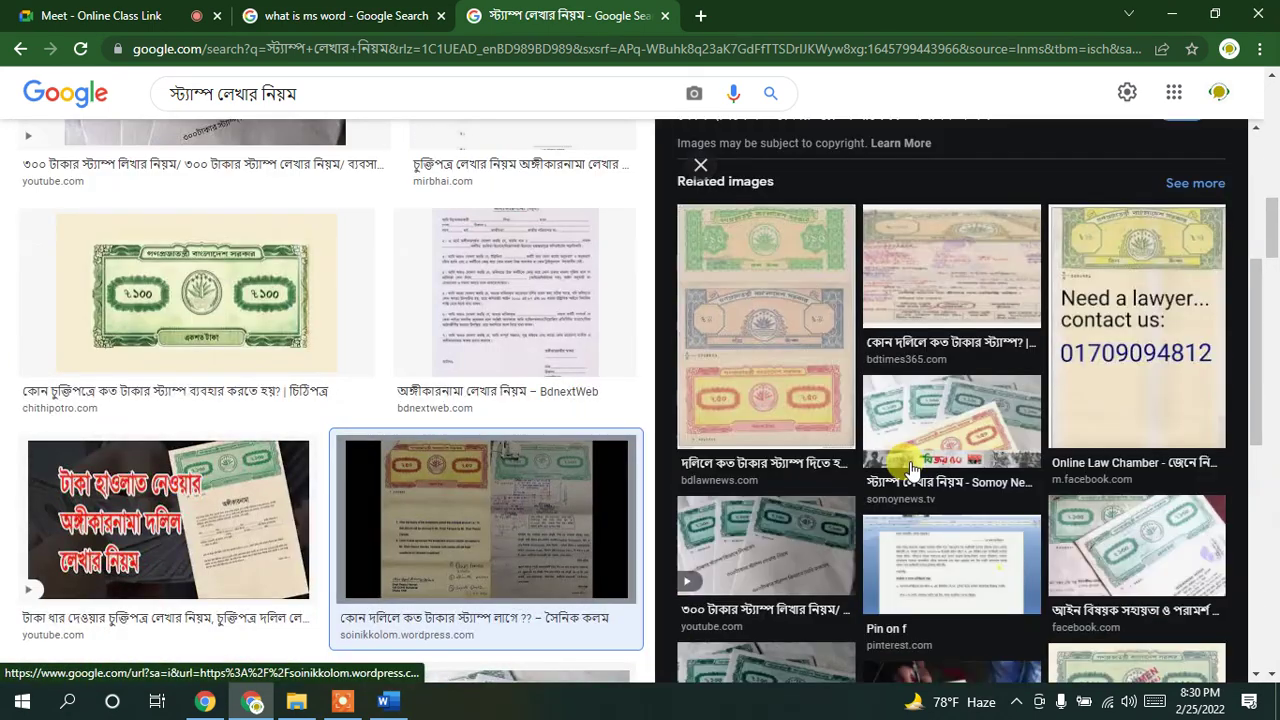
scroll(512, 378, down, 2)
scroll(512, 378, down, 3)
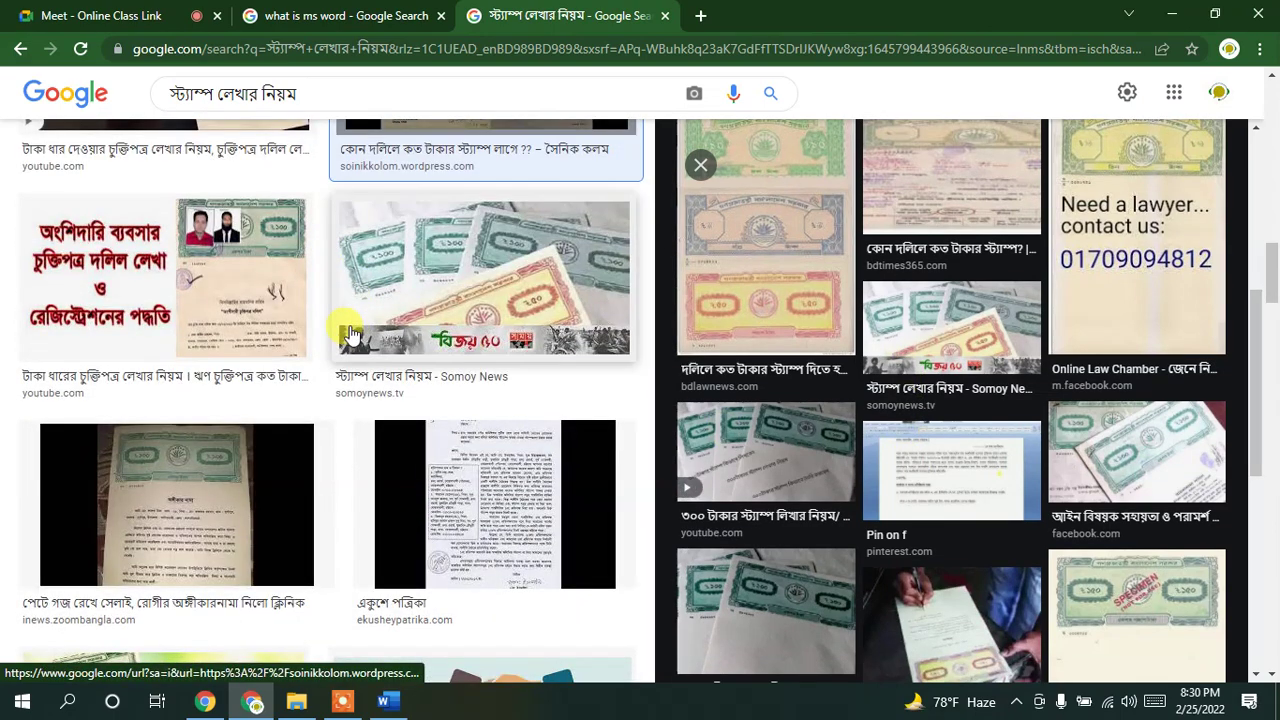
click(131, 485)
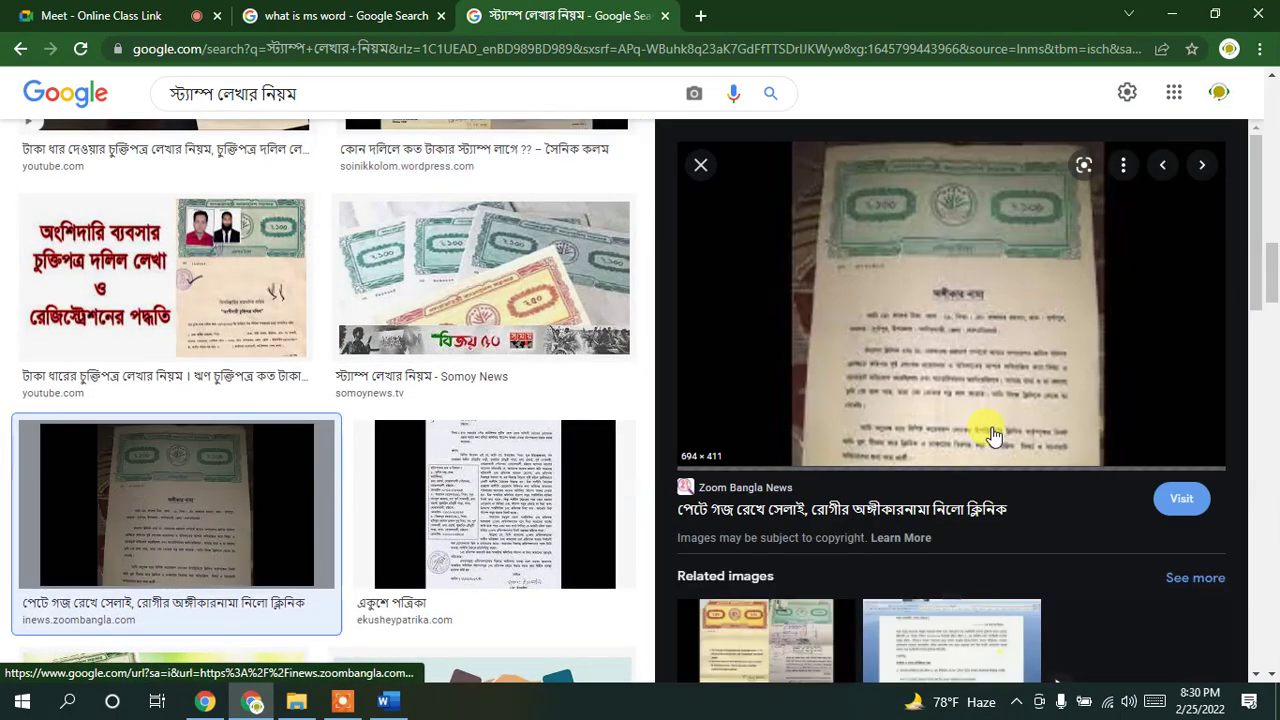
Step: Preview Quick Bangla's 'Car Sale Deed Format Bangla' image
scroll(986, 430, down, 7)
scroll(277, 354, down, 10)
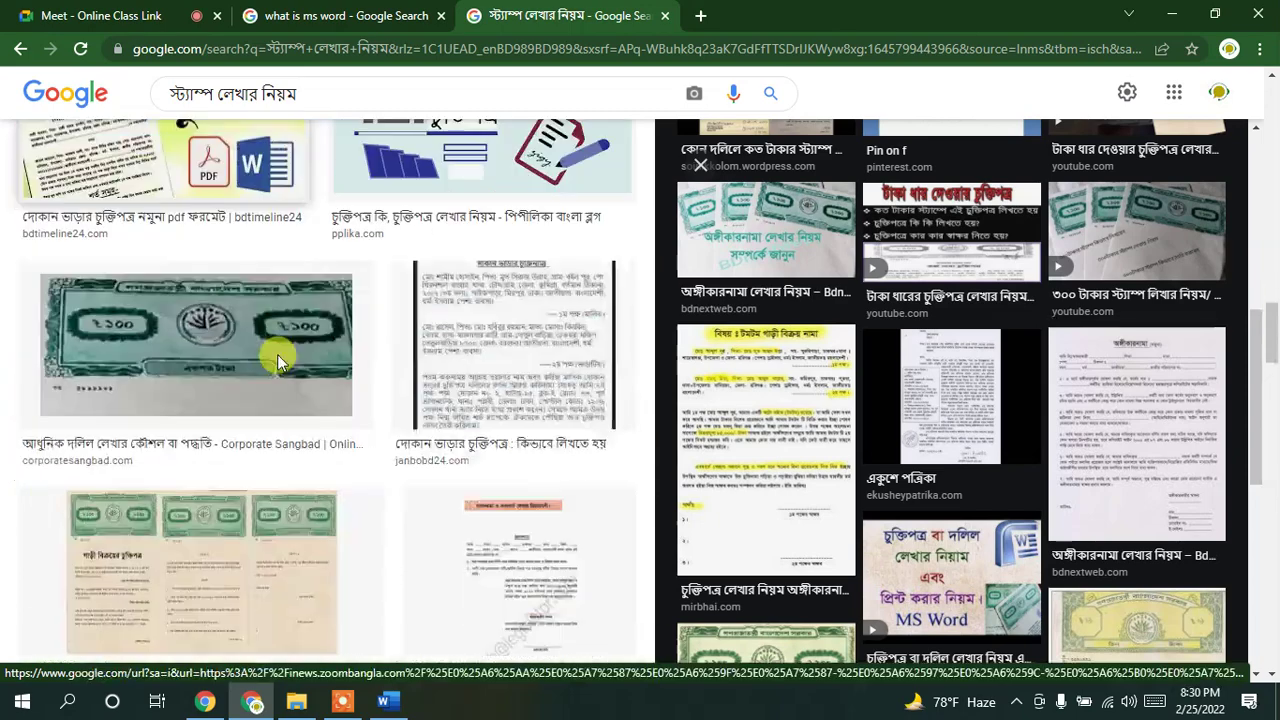
click(170, 218)
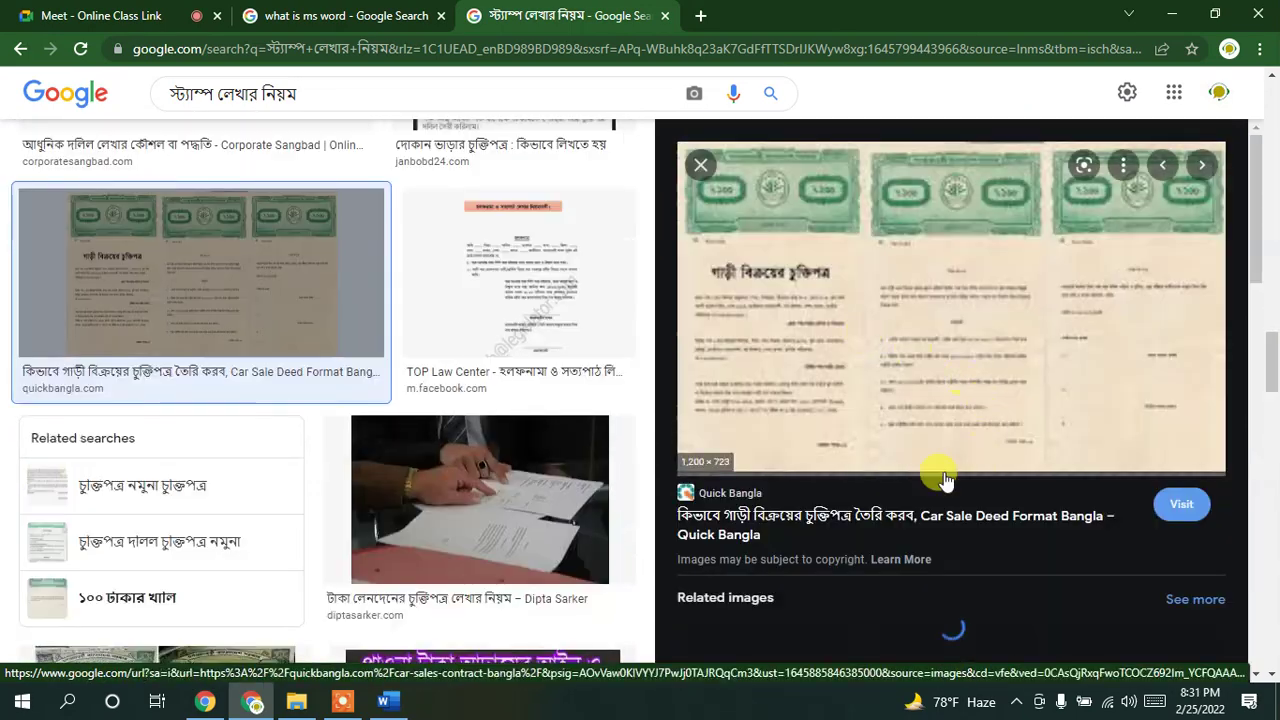
scroll(805, 450, down, 6)
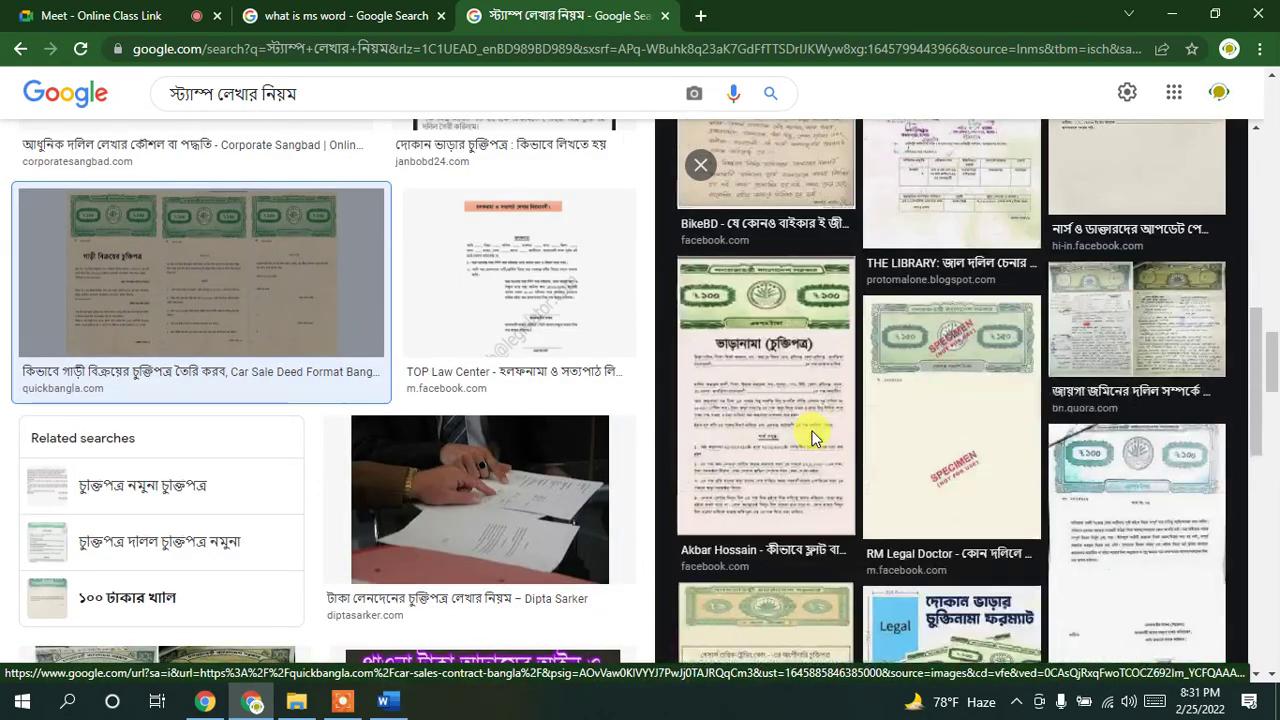
scroll(812, 430, down, 5)
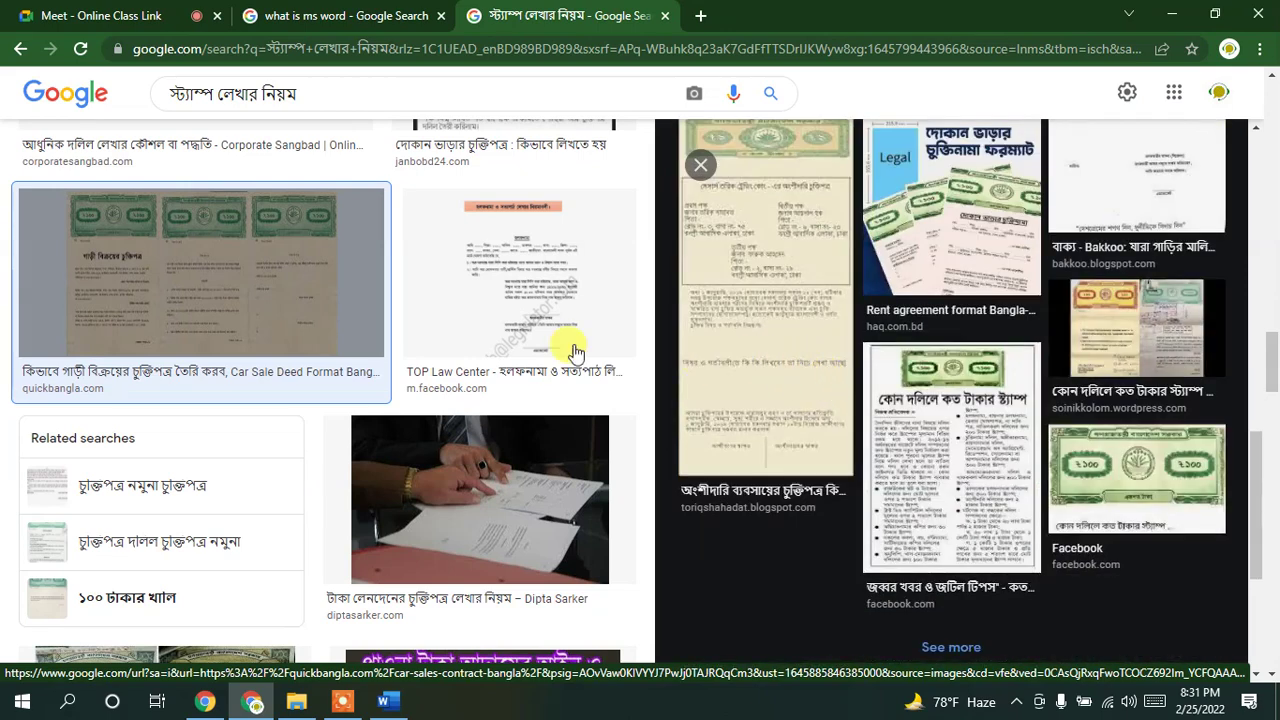
Step: Back in Word, set the footer distance from the bottom to 0.5 inches
click(386, 701)
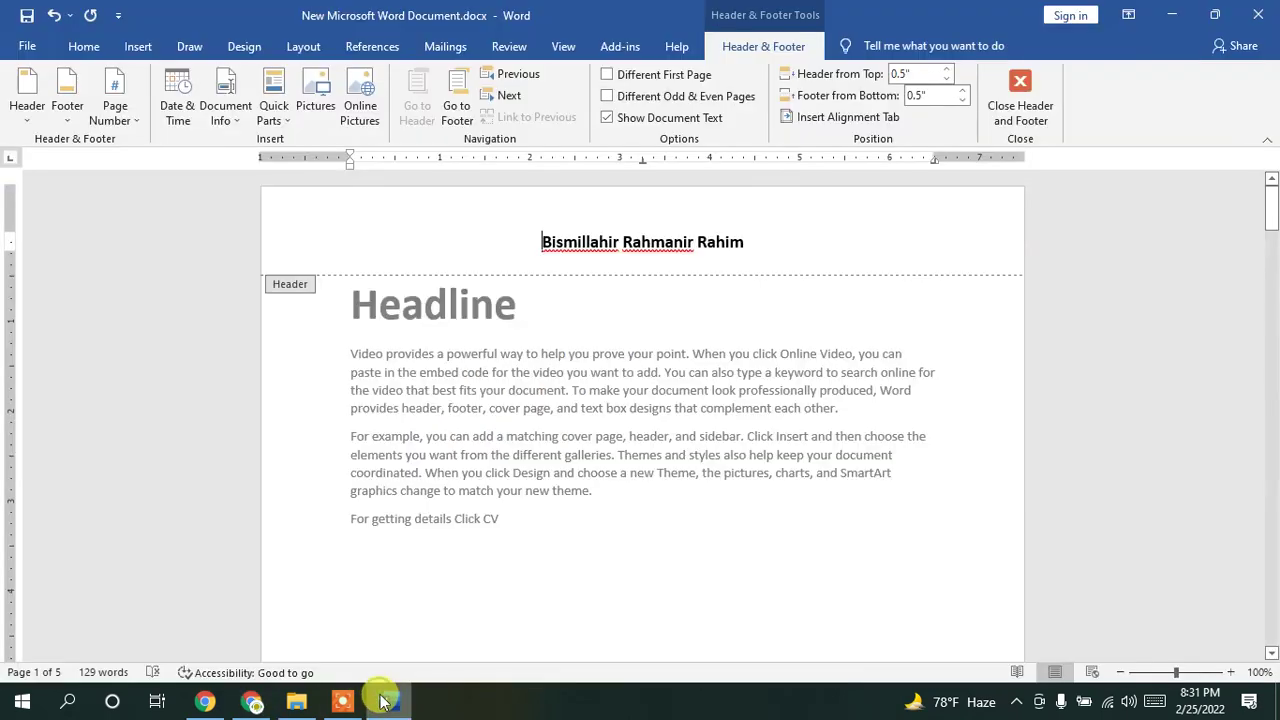
click(967, 92)
click(967, 92)
key(Escape)
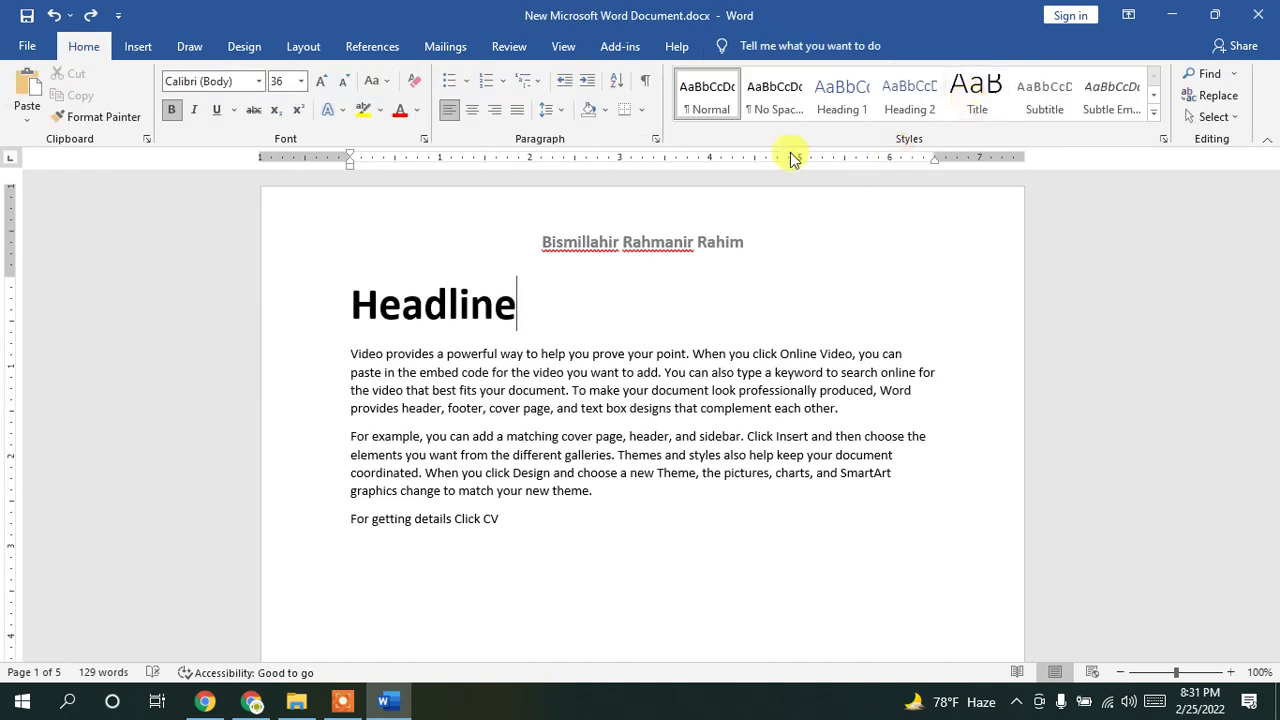
double_click(708, 245)
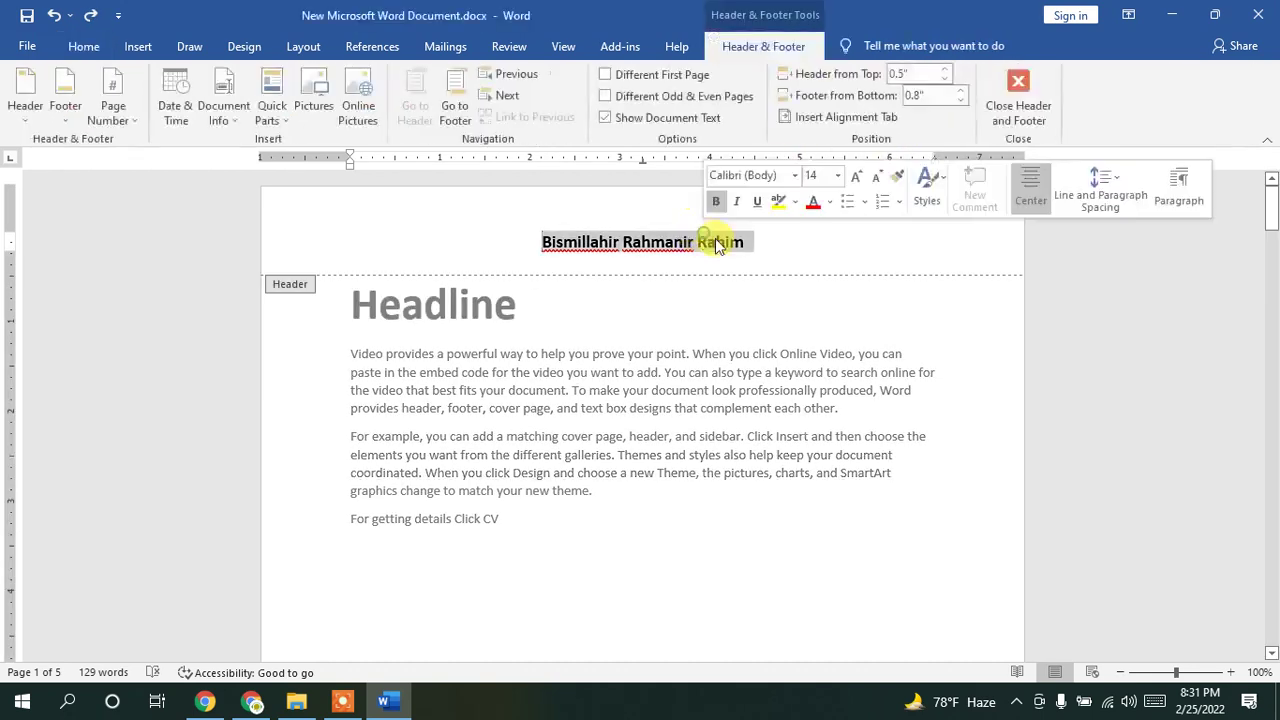
click(962, 103)
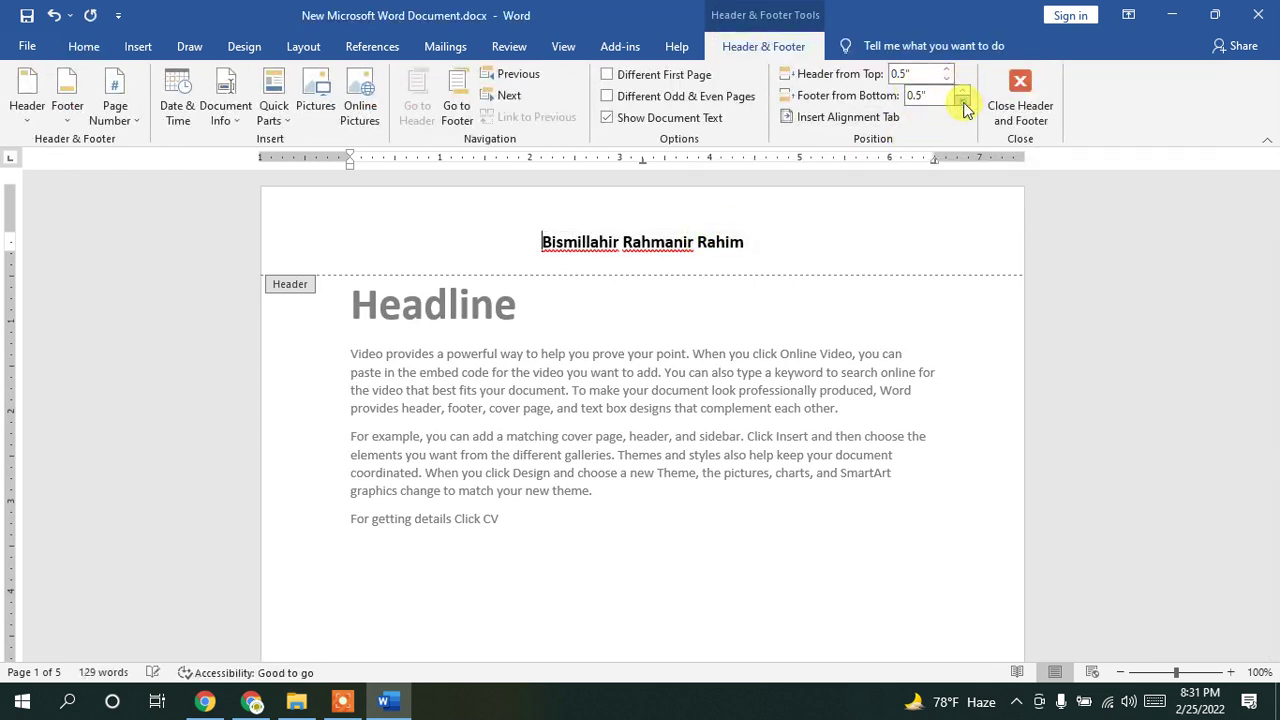
Step: Return Header from Top to 0.5 inches and close header and footer editing
click(947, 73)
click(947, 73)
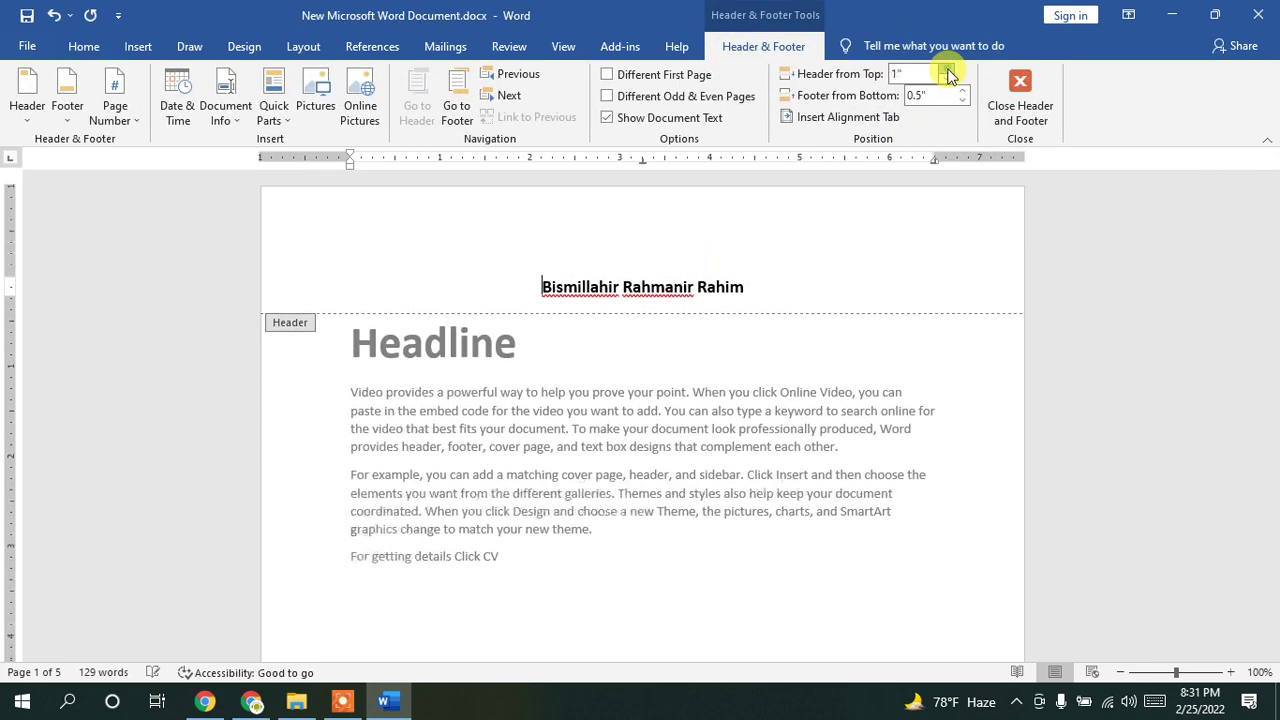
click(947, 73)
click(947, 73)
double_click(947, 73)
double_click(947, 73)
click(947, 73)
double_click(947, 73)
double_click(947, 73)
double_click(947, 80)
click(947, 80)
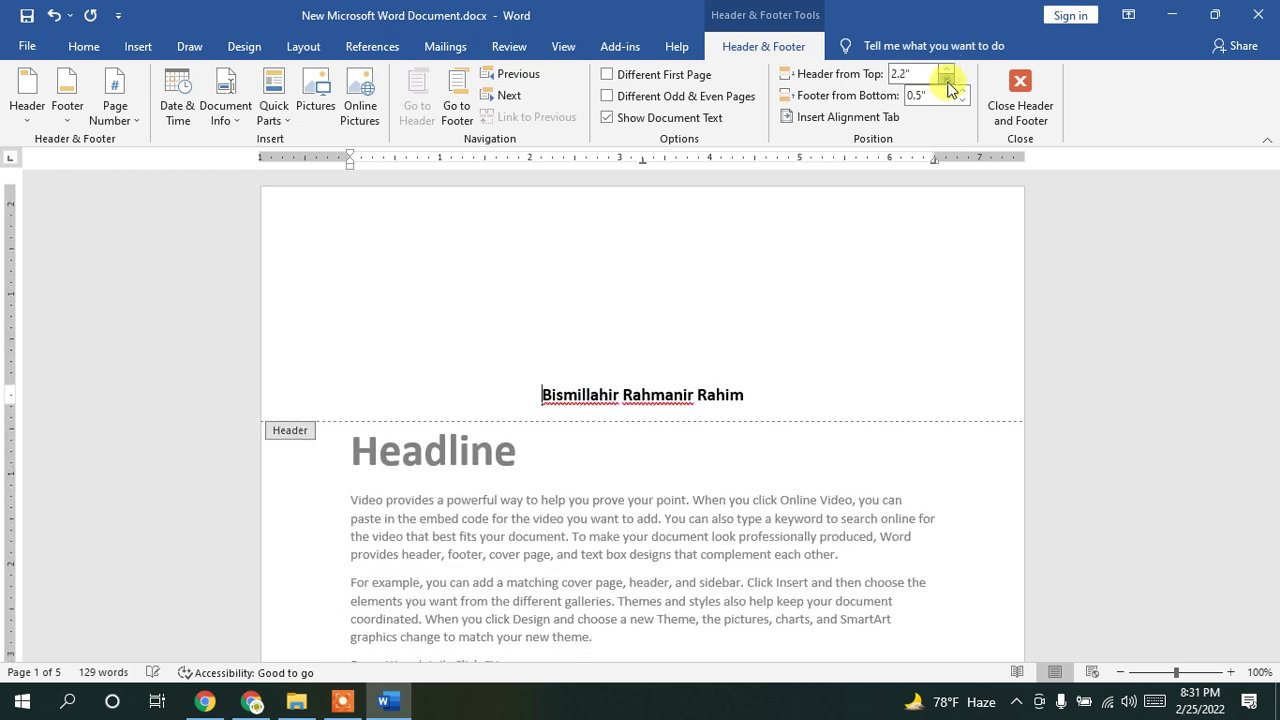
double_click(947, 80)
click(947, 80)
double_click(947, 80)
double_click(947, 80)
click(947, 80)
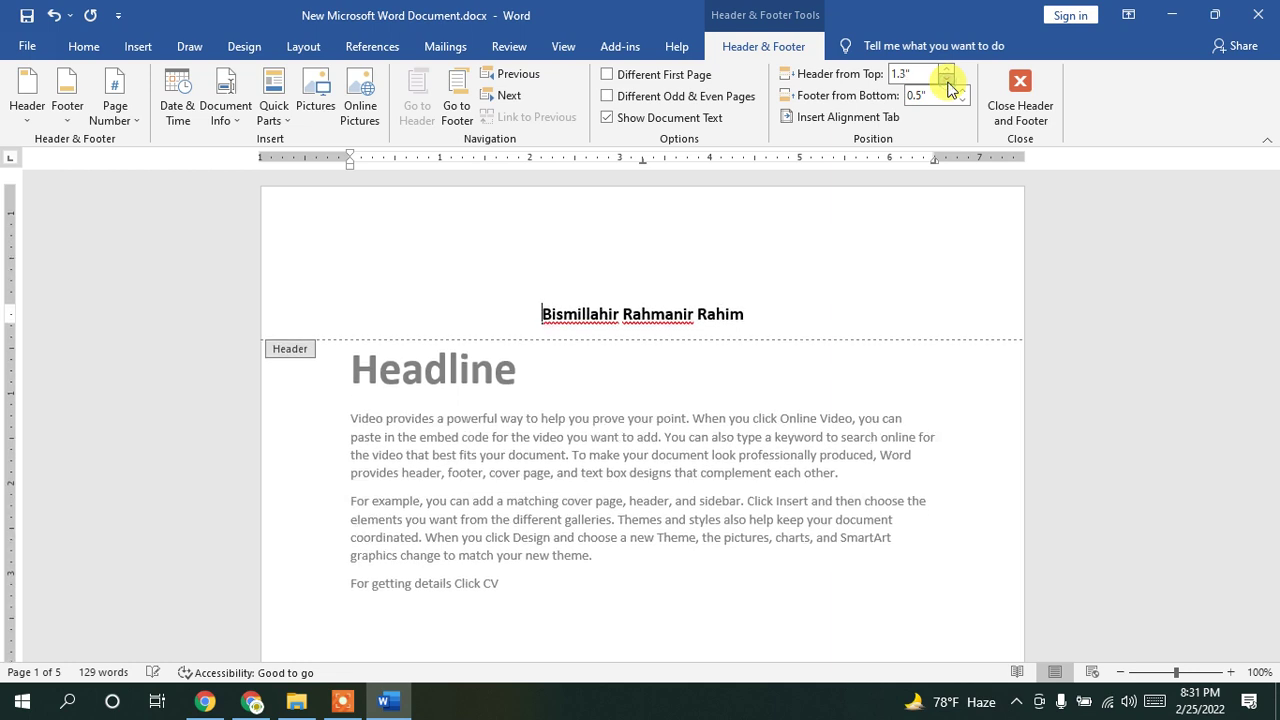
double_click(947, 80)
double_click(947, 80)
click(947, 80)
click(947, 80)
click(947, 80)
click(947, 80)
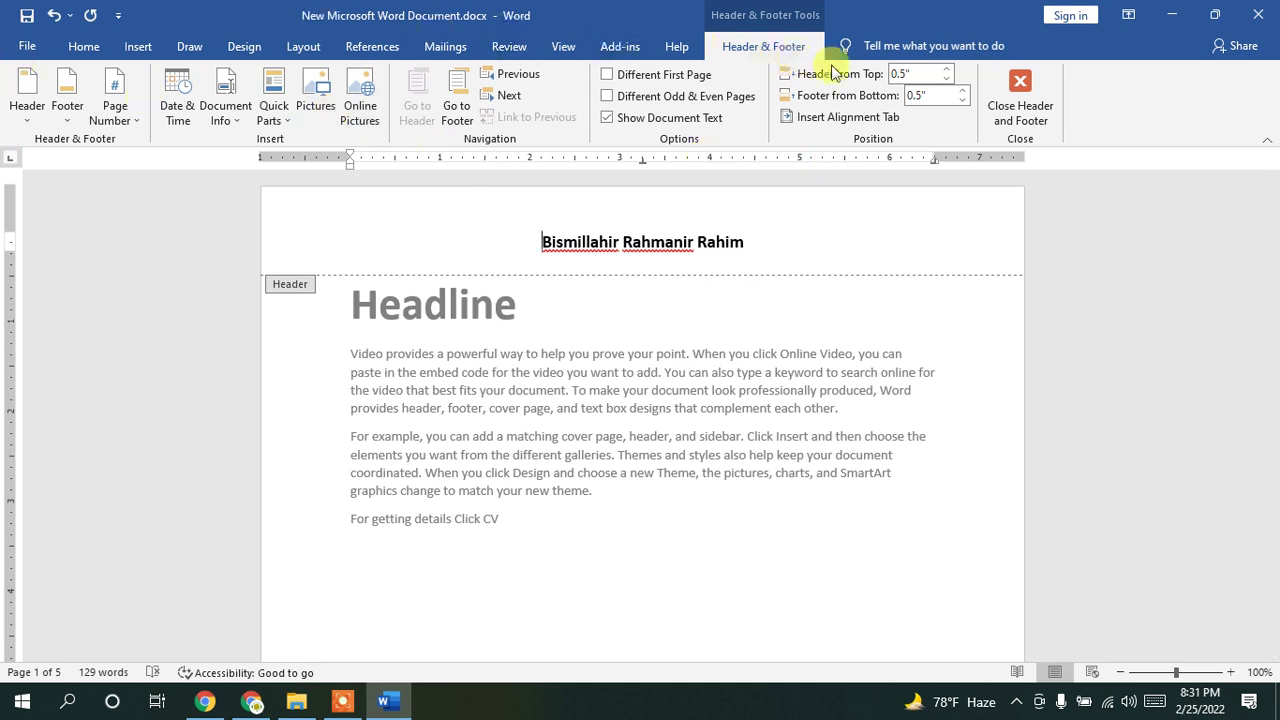
click(1020, 95)
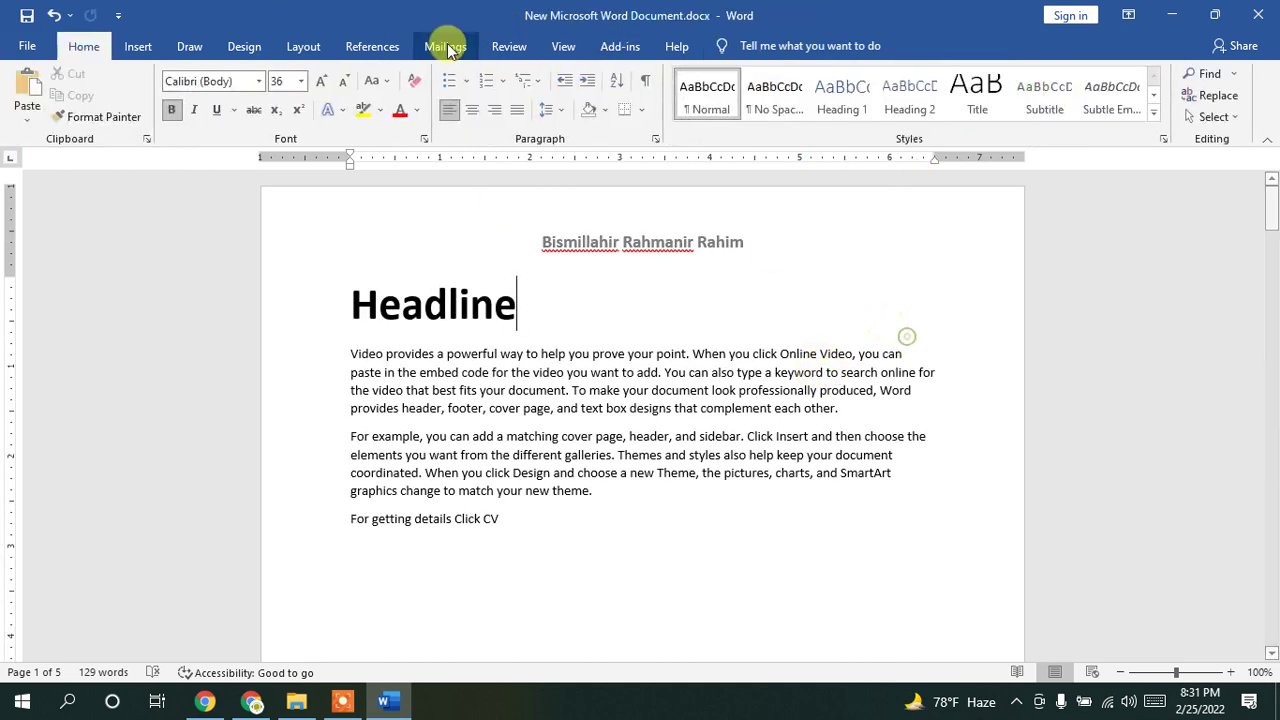
Step: Look through the Page Number options on the Insert tab
click(138, 46)
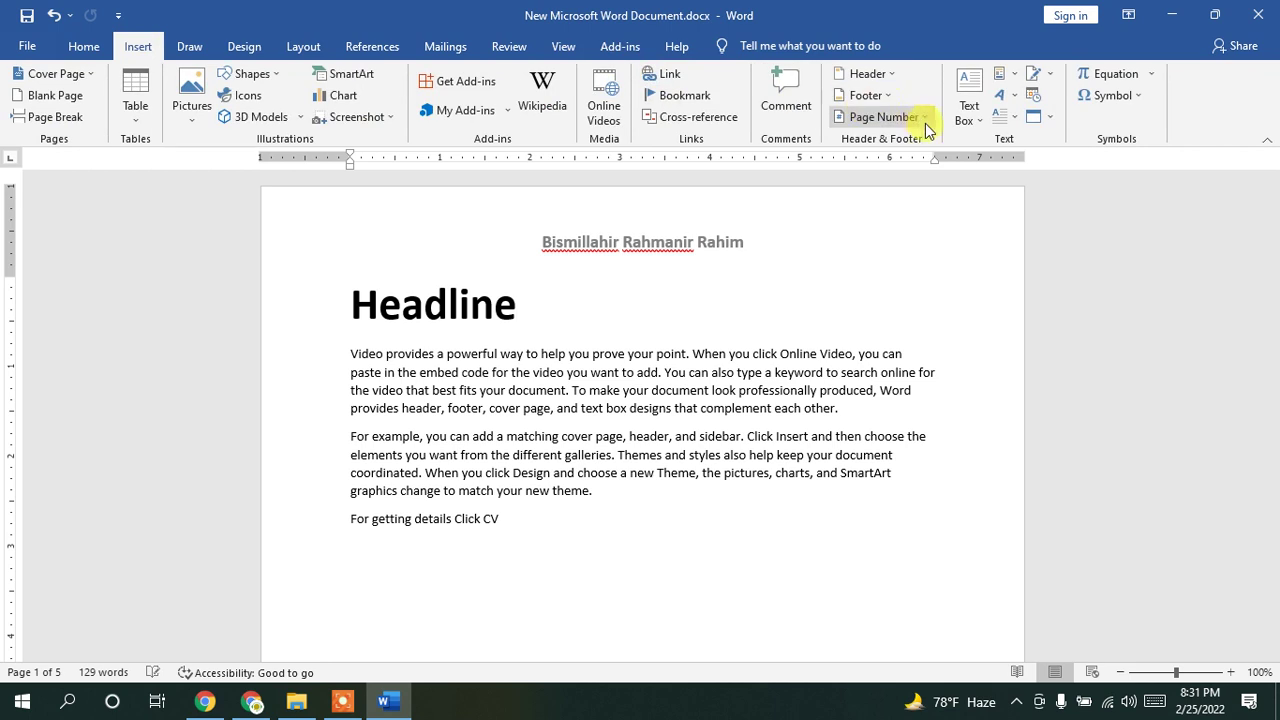
click(913, 128)
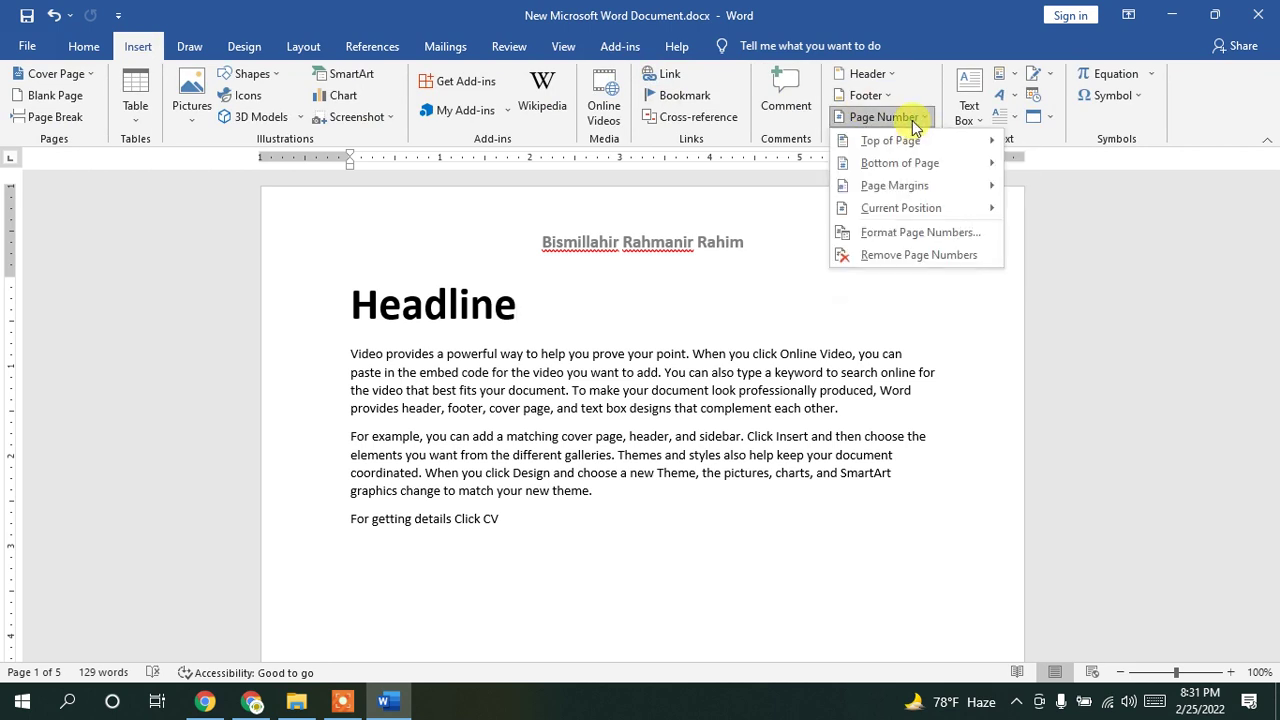
click(643, 434)
scroll(1271, 183, down, 5)
drag(1271, 237, 1274, 570)
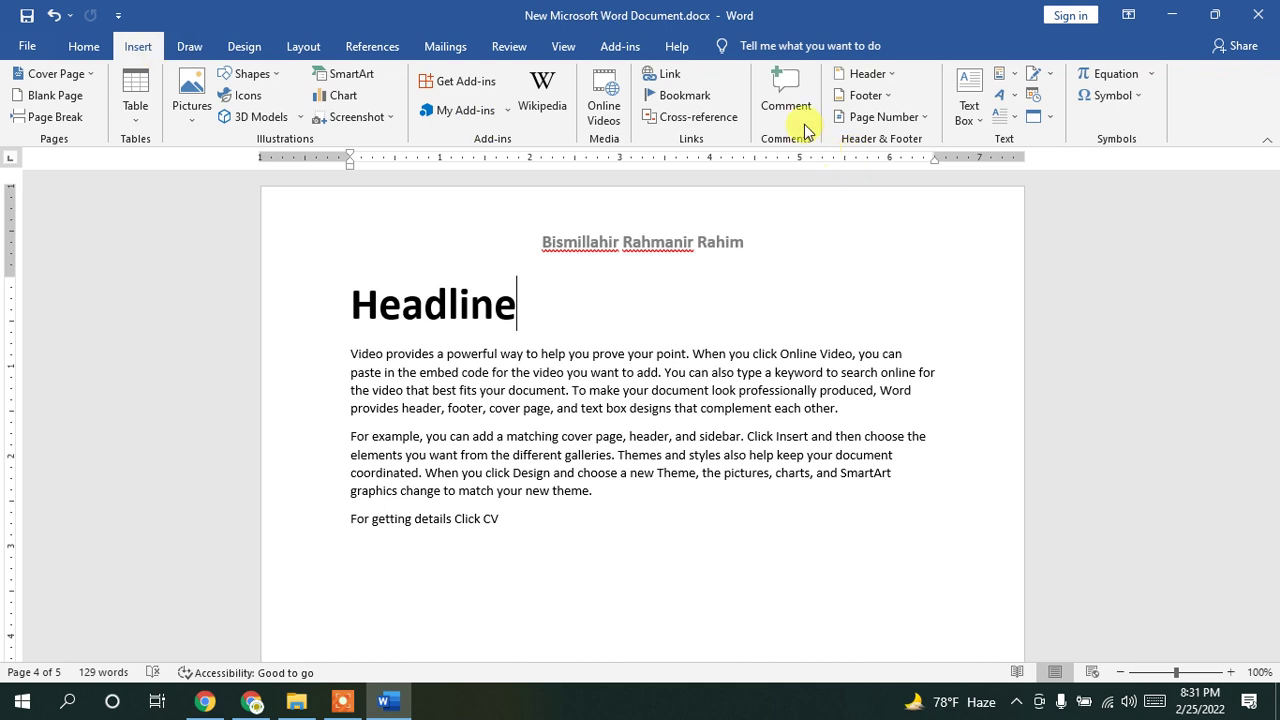
Step: Insert the Accent Bar 4 'Page | 1' number at the bottom of the page and close the footer
click(880, 117)
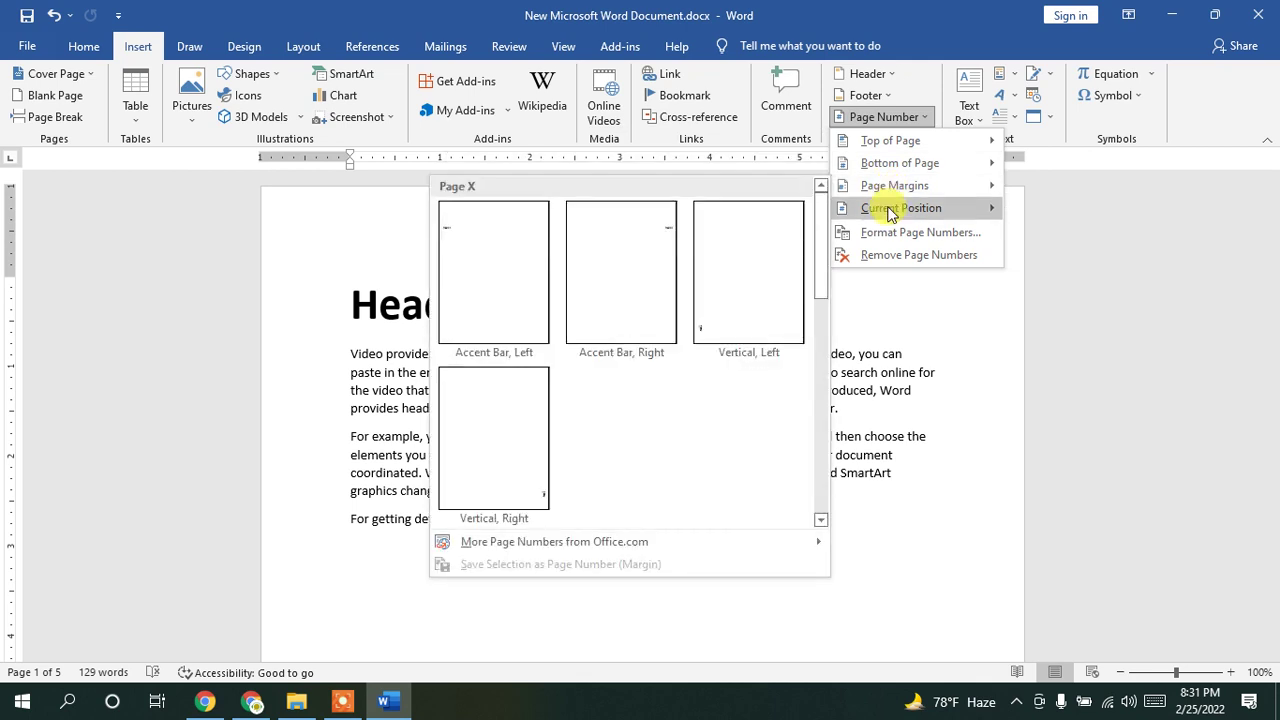
mouse_move(889, 213)
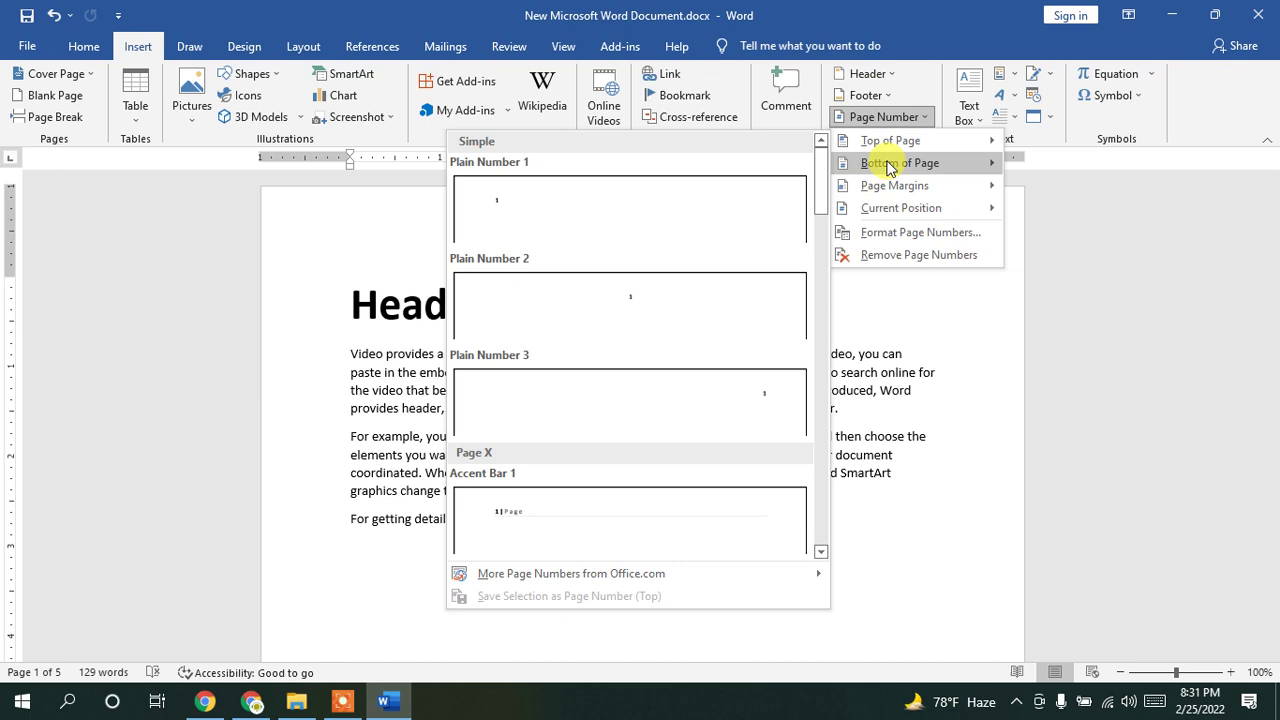
mouse_move(888, 167)
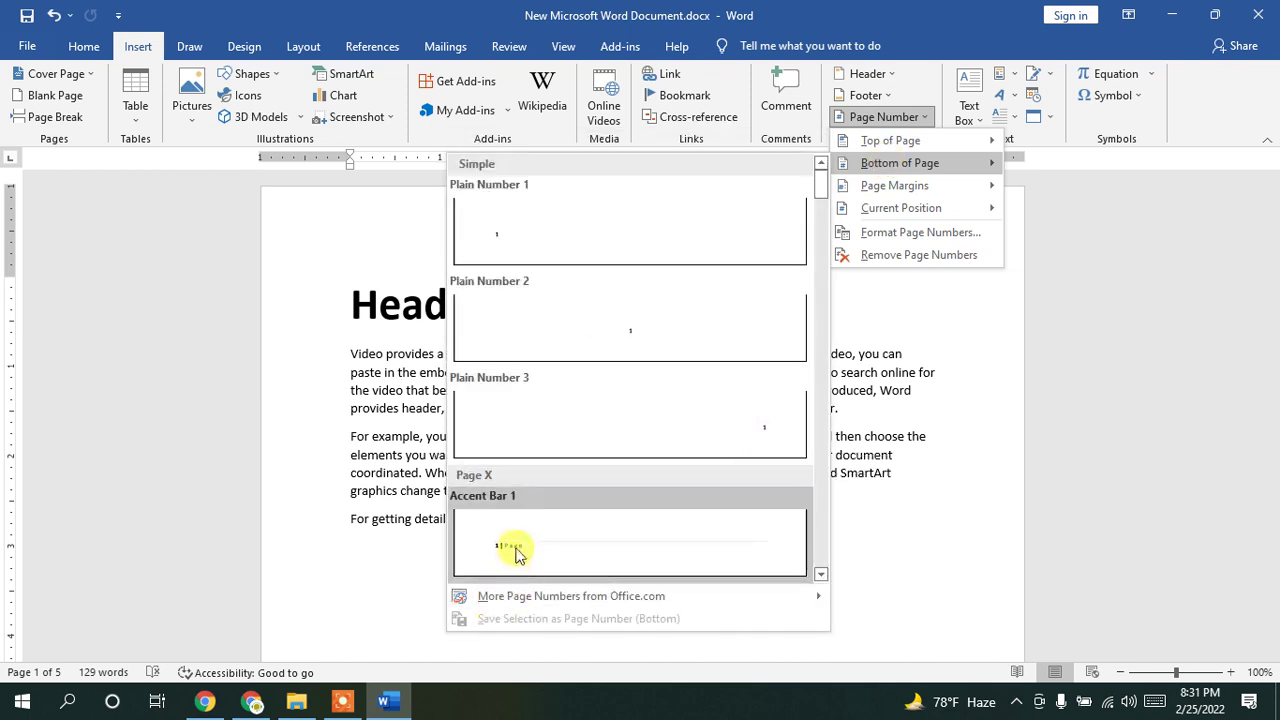
scroll(510, 543, down, 3)
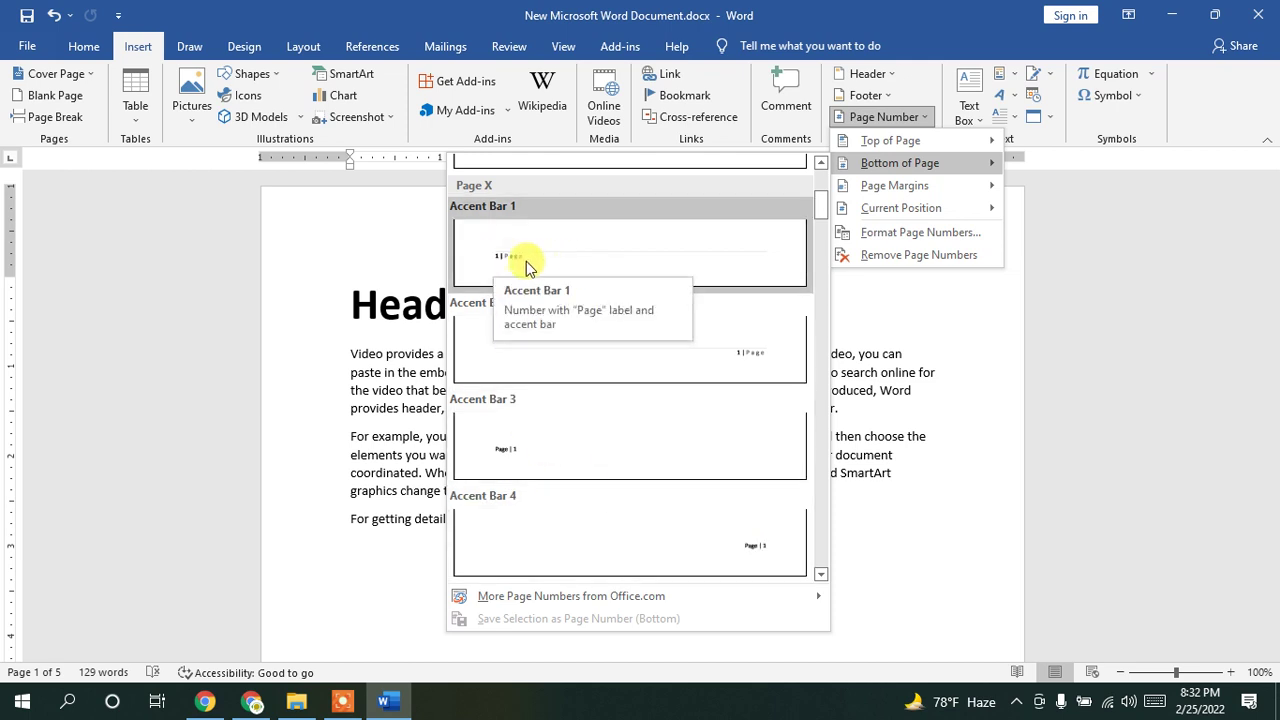
scroll(598, 268, up, 3)
scroll(598, 270, down, 5)
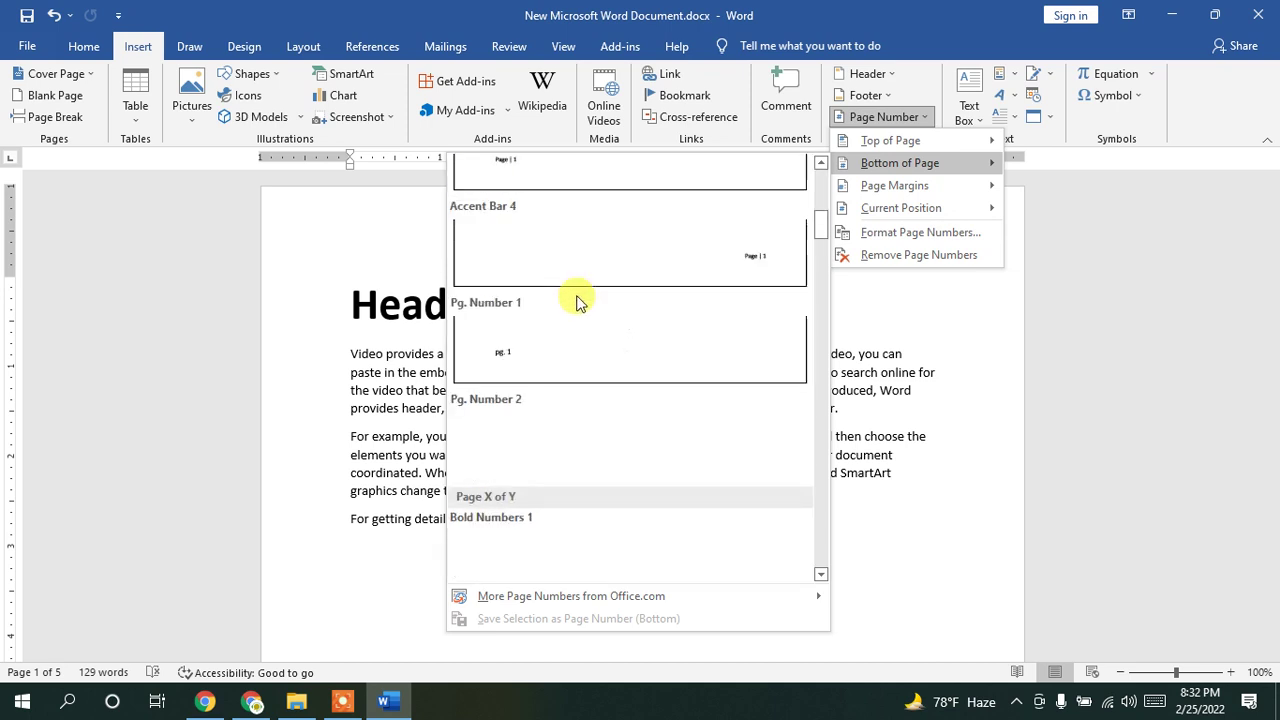
click(740, 266)
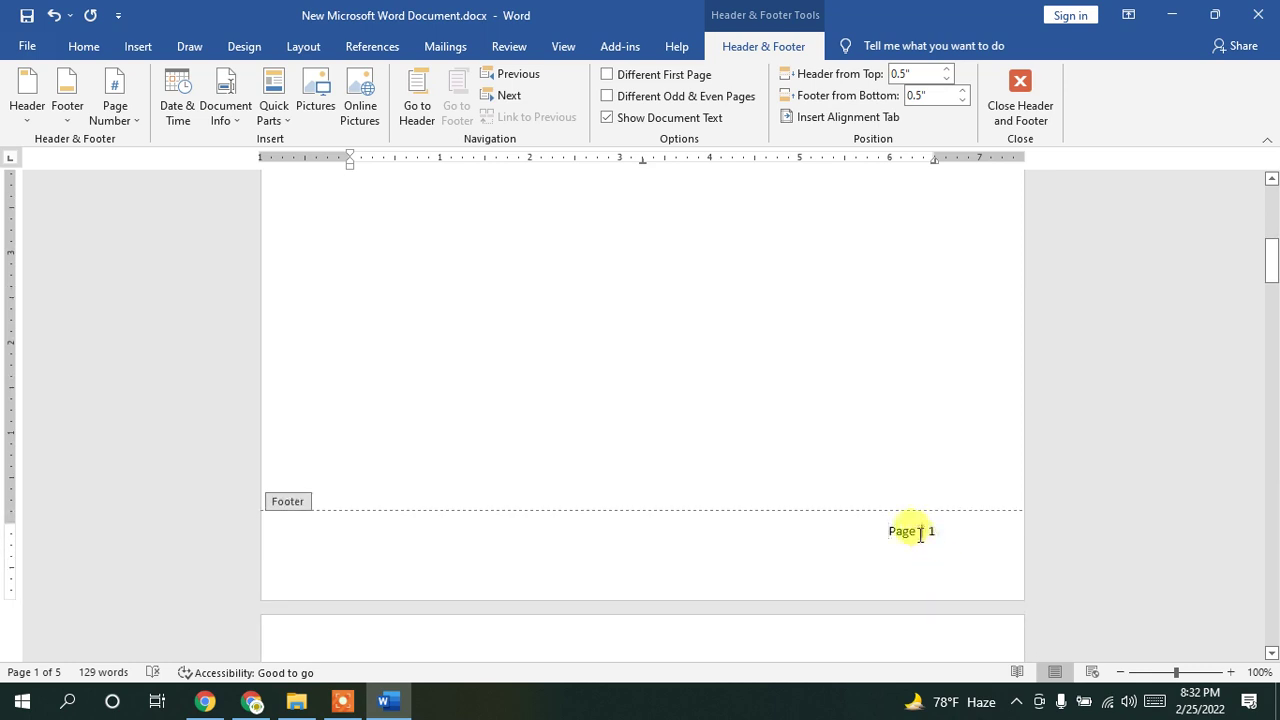
double_click(837, 372)
scroll(914, 320, up, 4)
drag(1272, 218, 1272, 192)
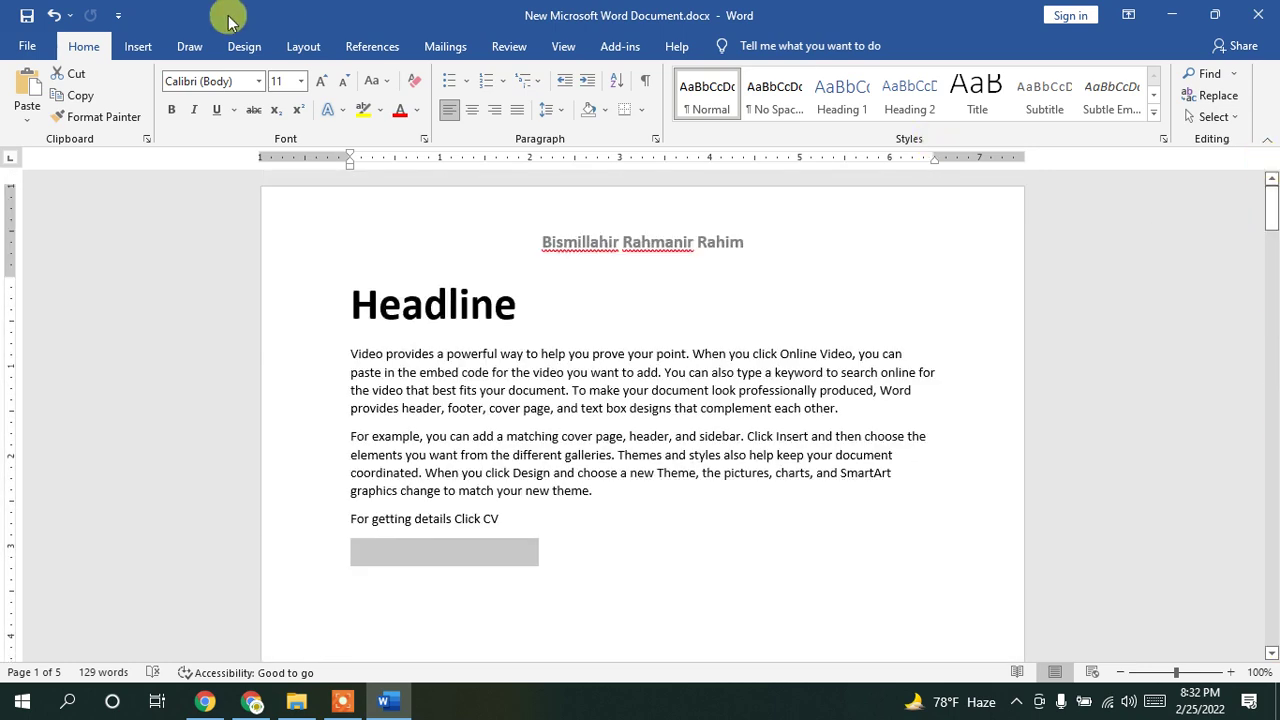
Step: Insert a Simple Text Box from the Insert tab's Text Box gallery onto page 1
click(137, 47)
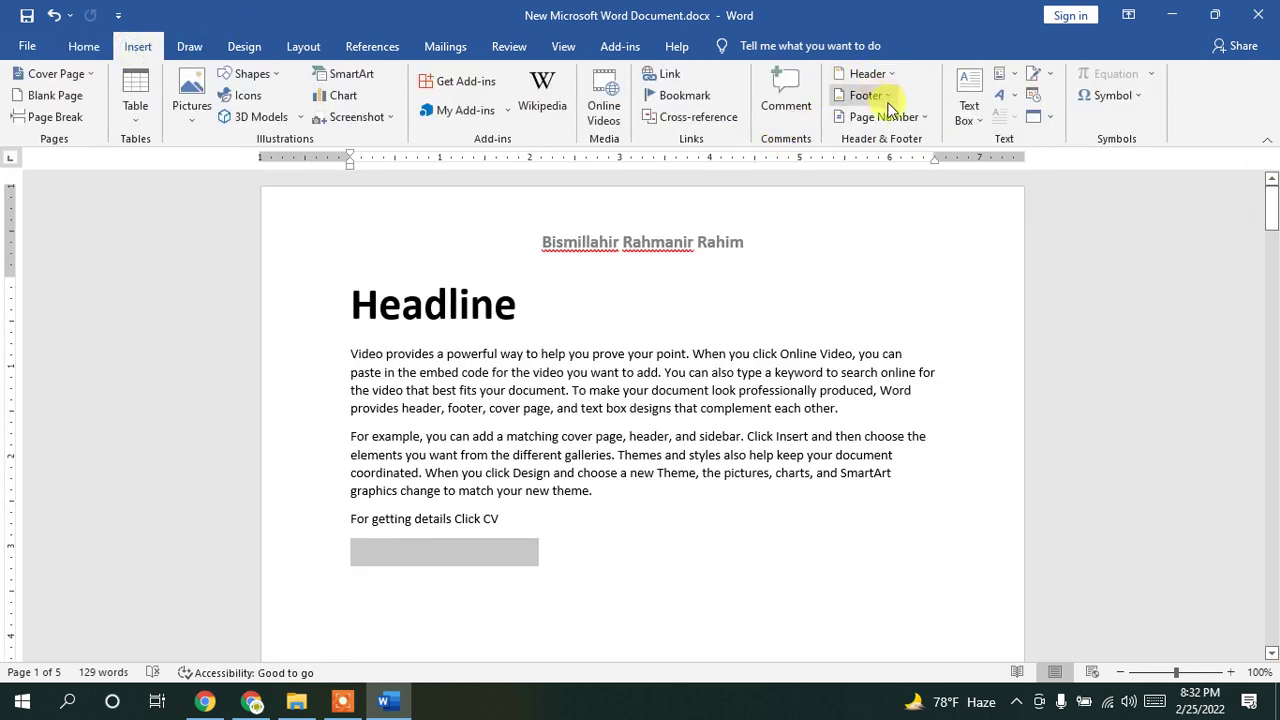
click(679, 309)
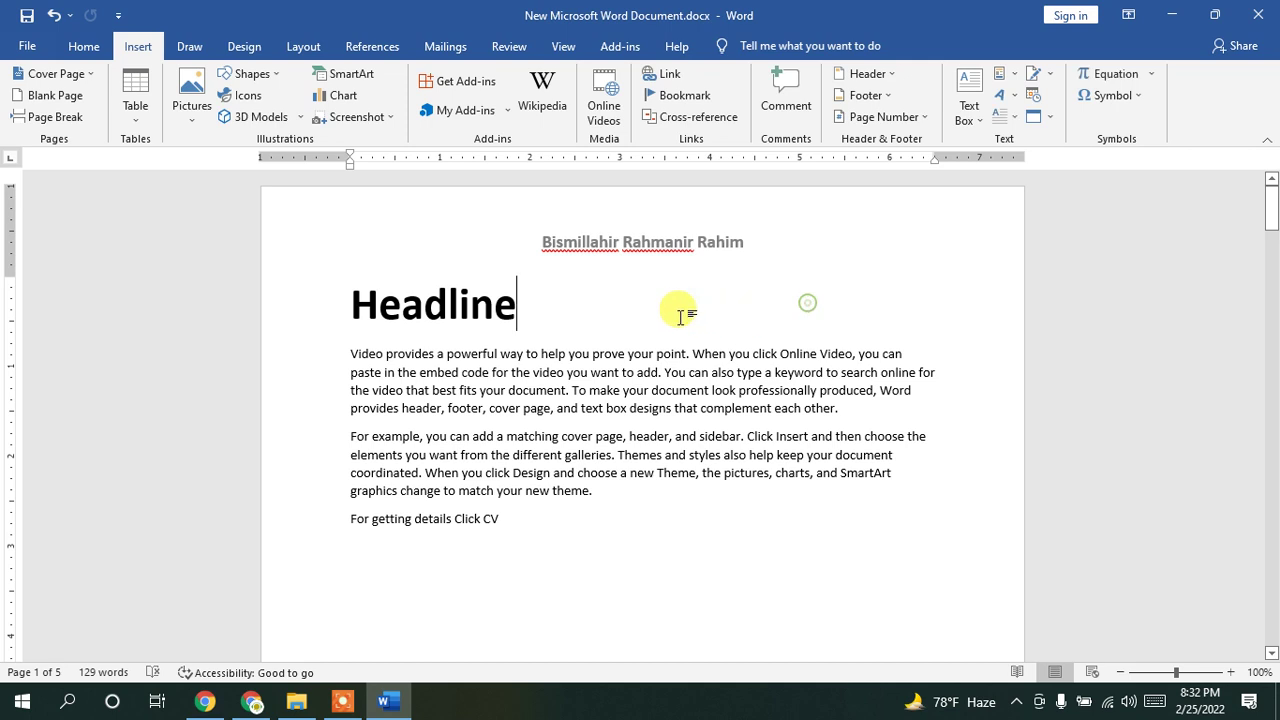
click(968, 118)
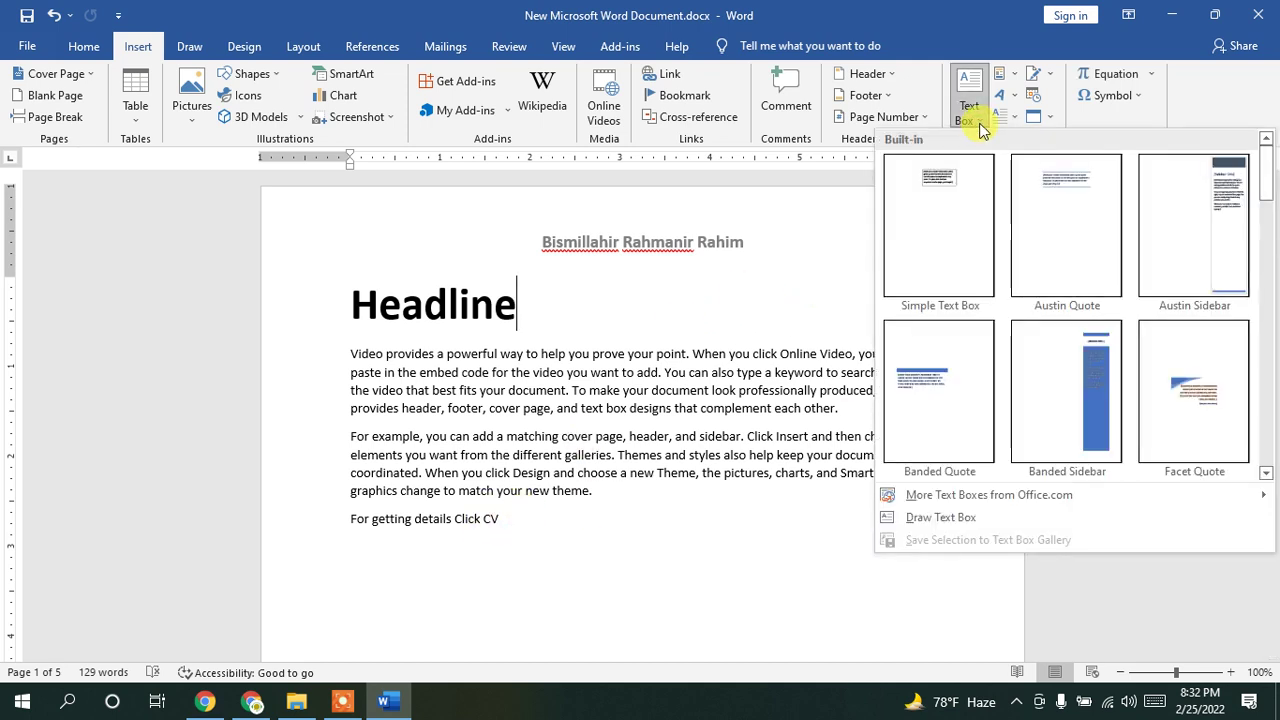
click(92, 49)
click(88, 48)
click(138, 46)
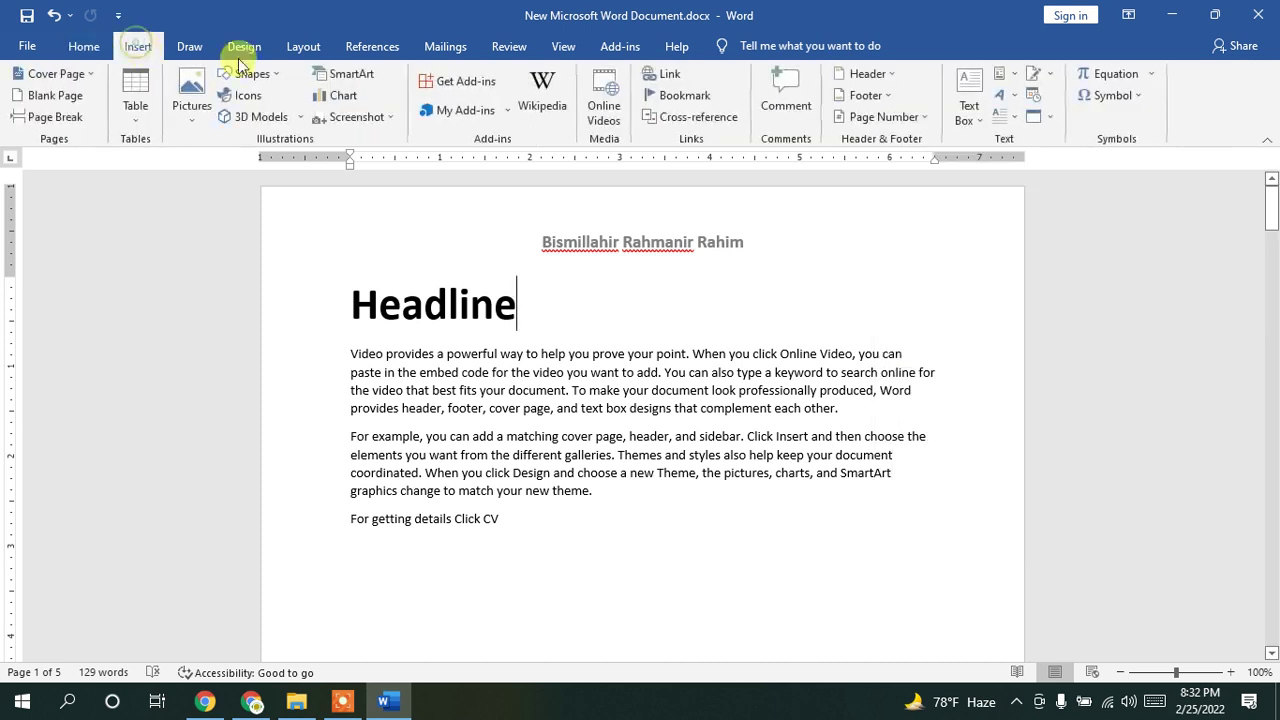
click(982, 128)
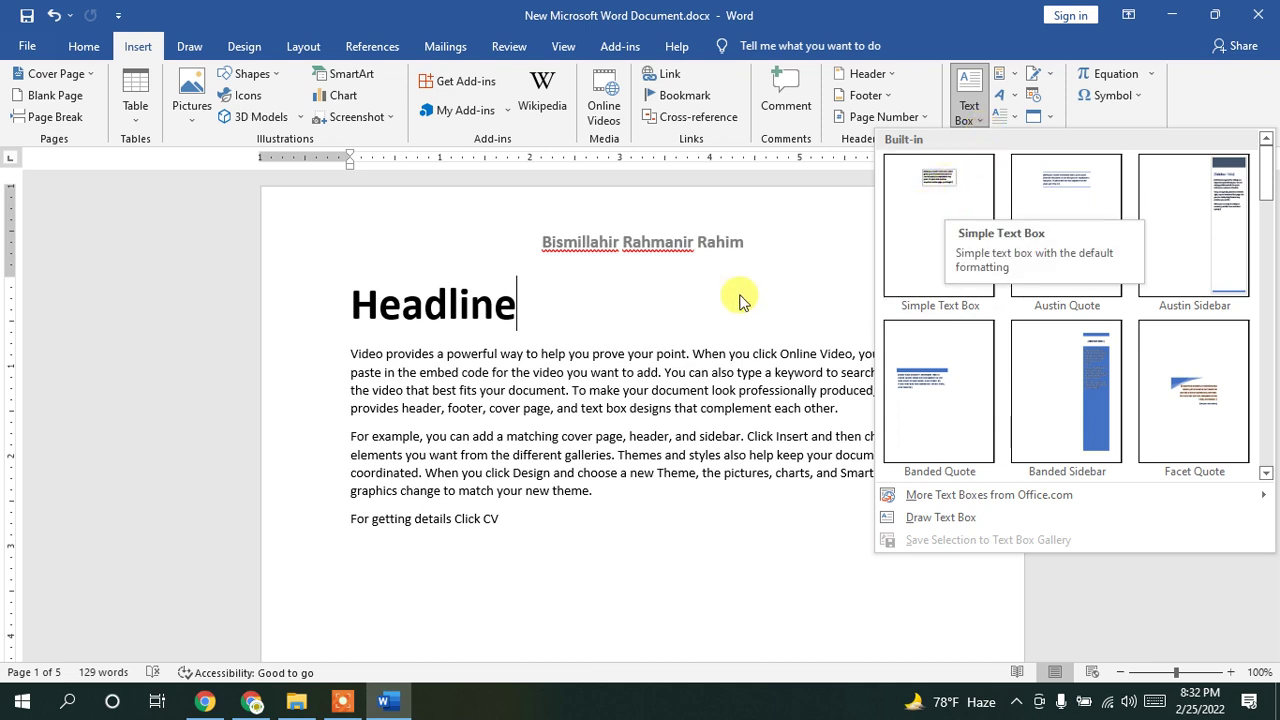
click(773, 281)
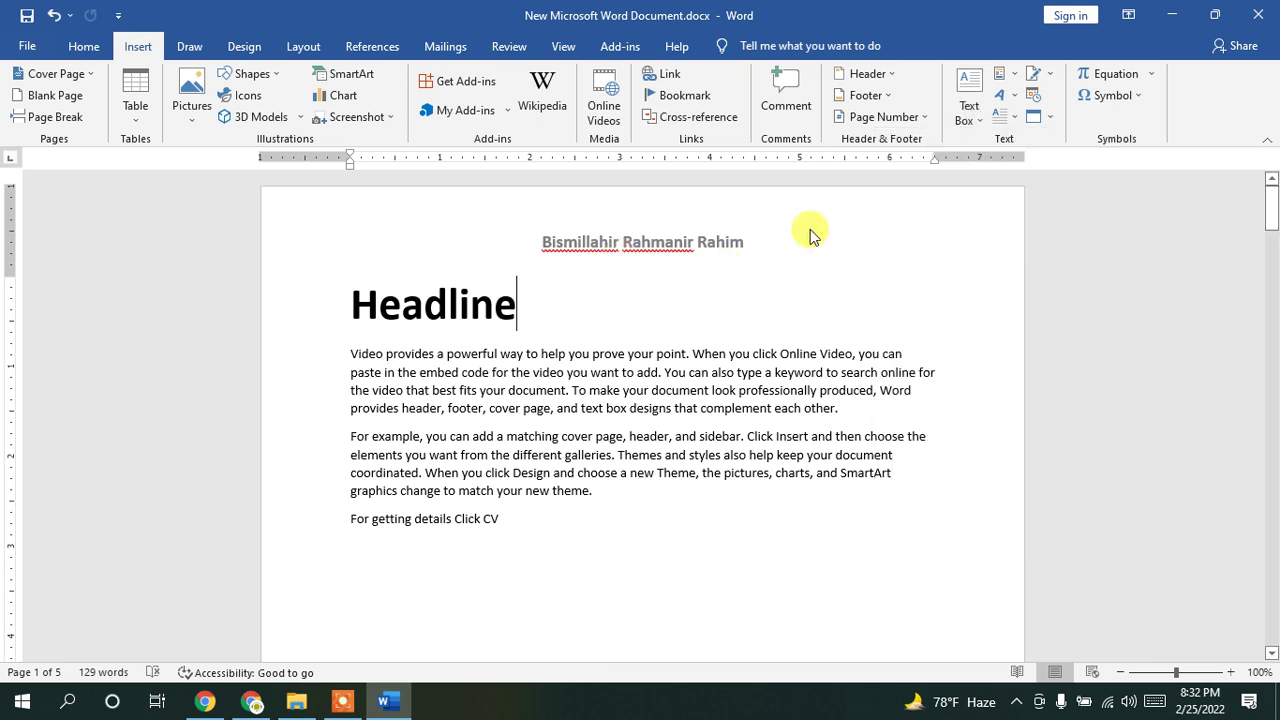
click(971, 112)
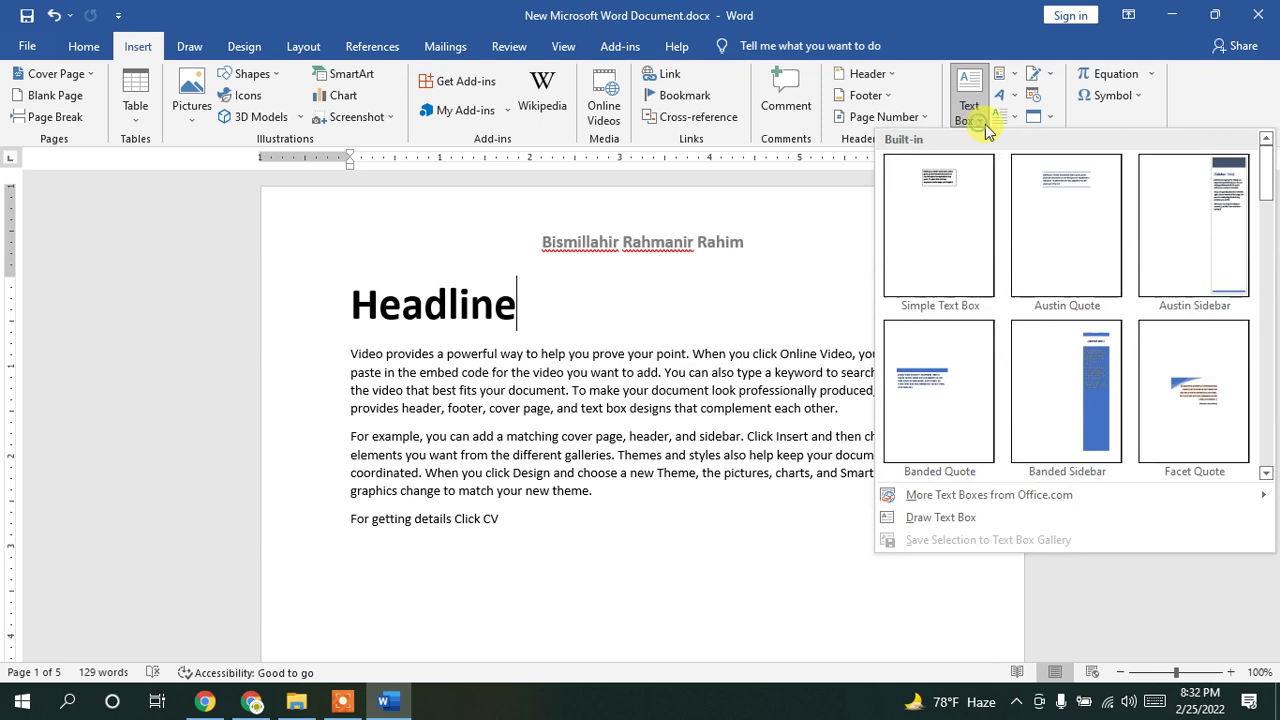
click(950, 193)
Step: Place the text box in front of text at the top right, narrow it, and delete its placeholder quote
drag(646, 257, 867, 234)
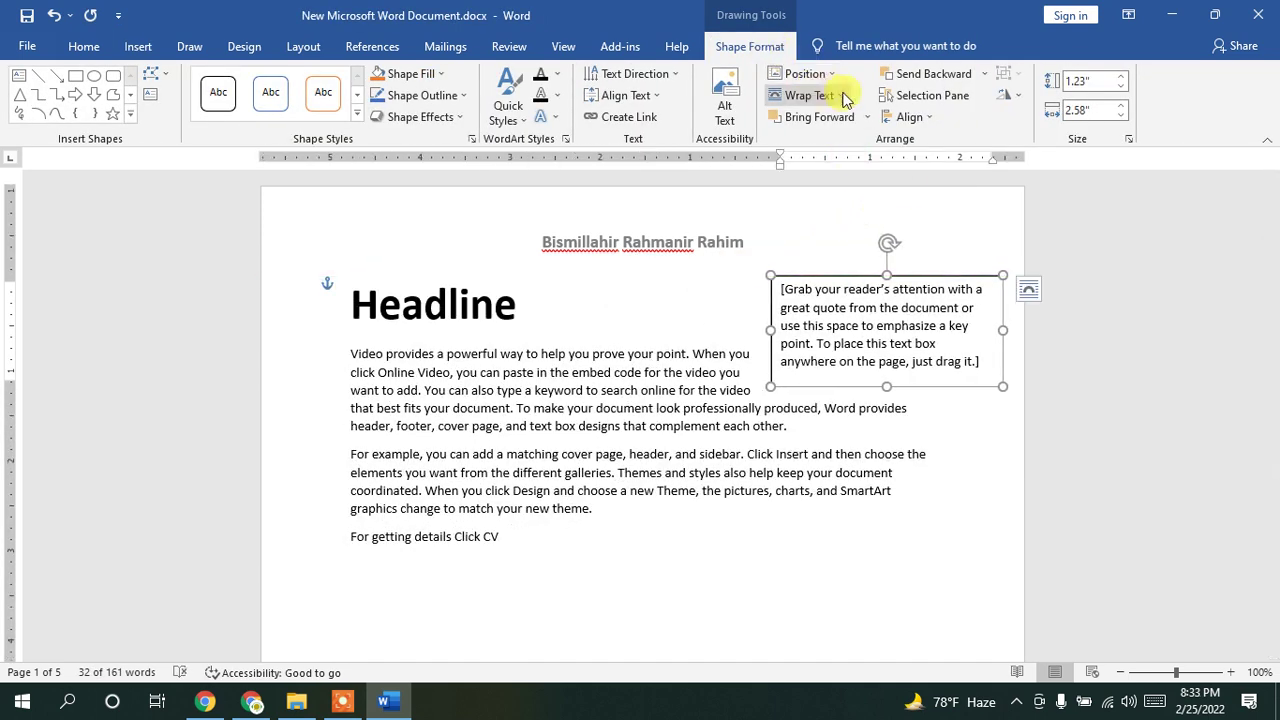
click(843, 96)
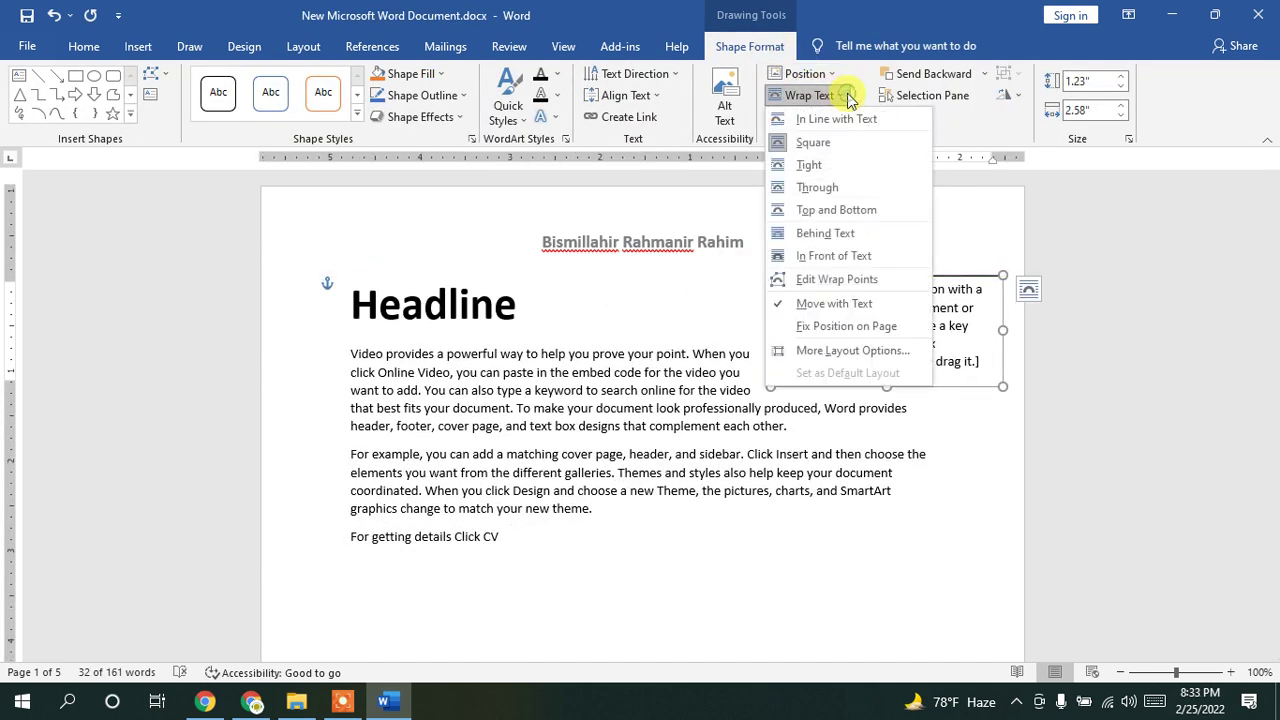
click(836, 258)
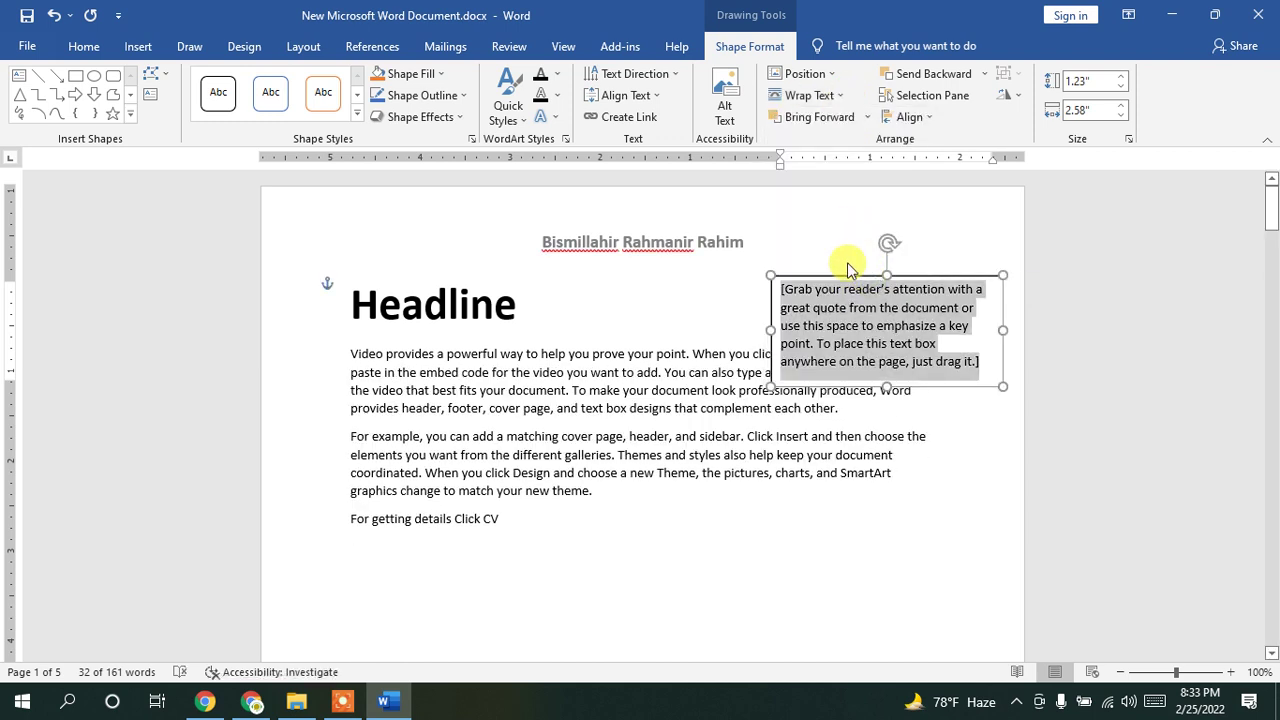
drag(860, 273, 852, 213)
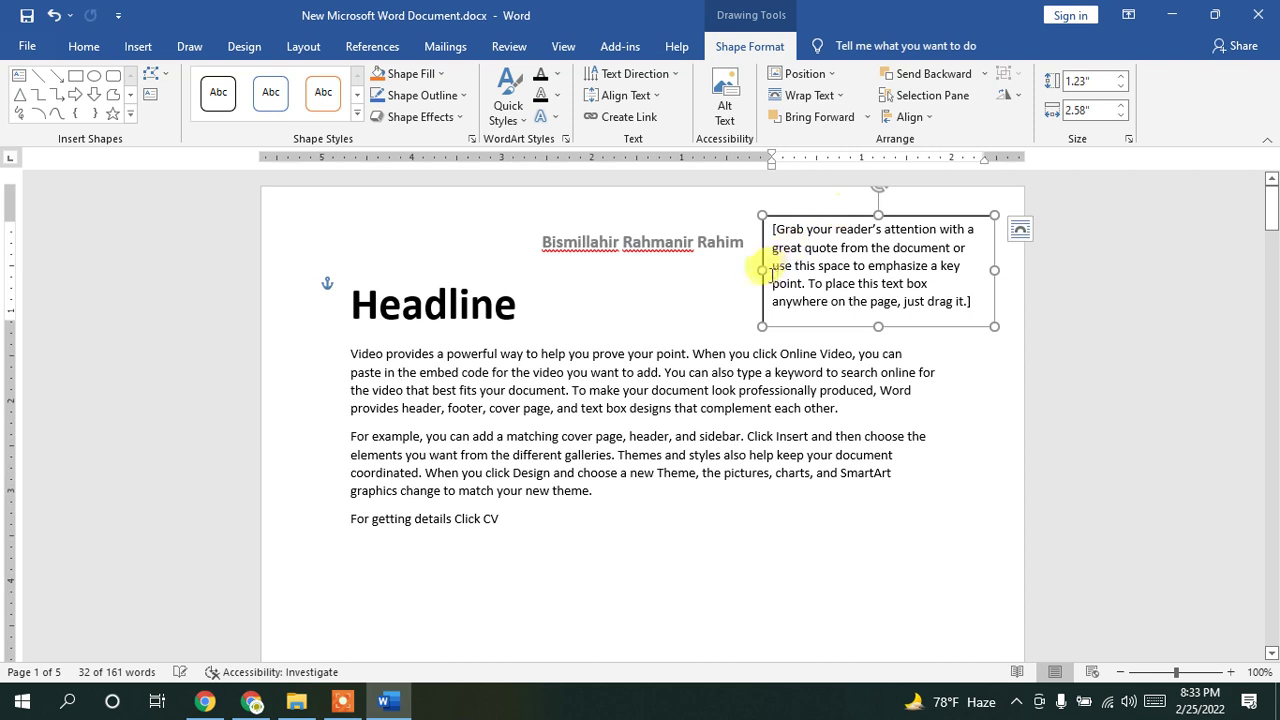
drag(762, 270, 786, 257)
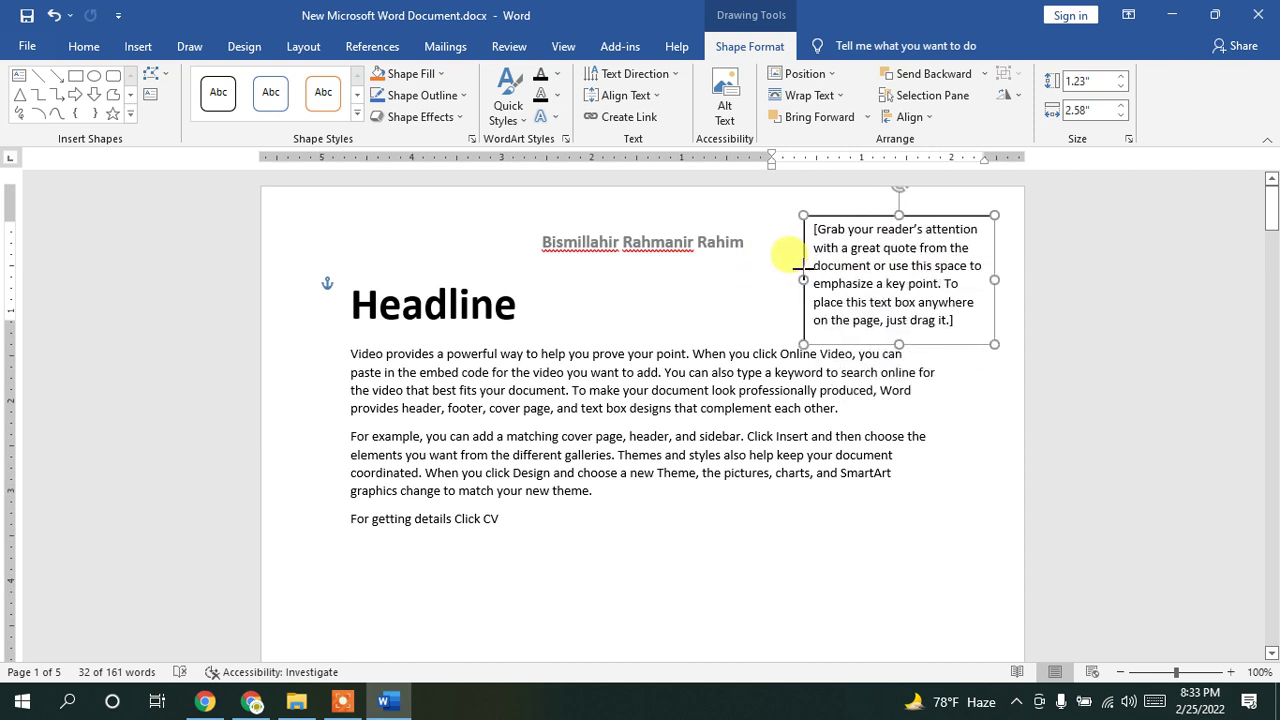
drag(994, 282, 957, 286)
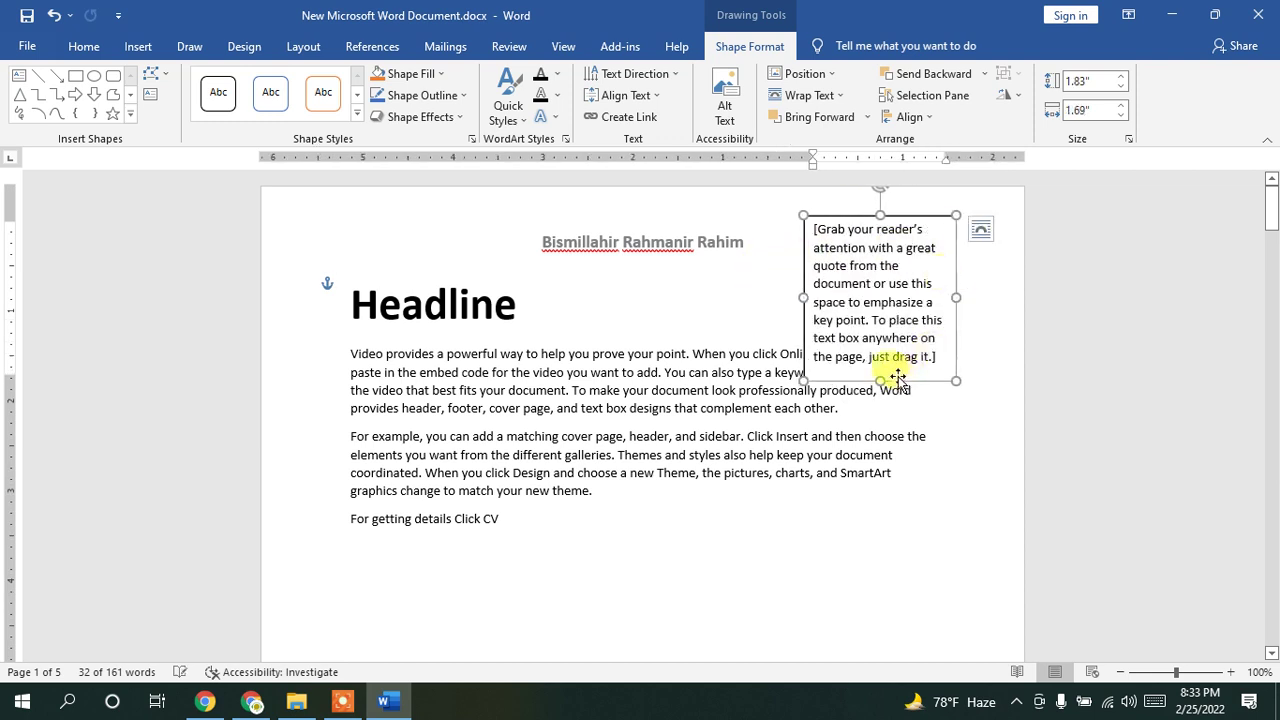
triple_click(937, 357)
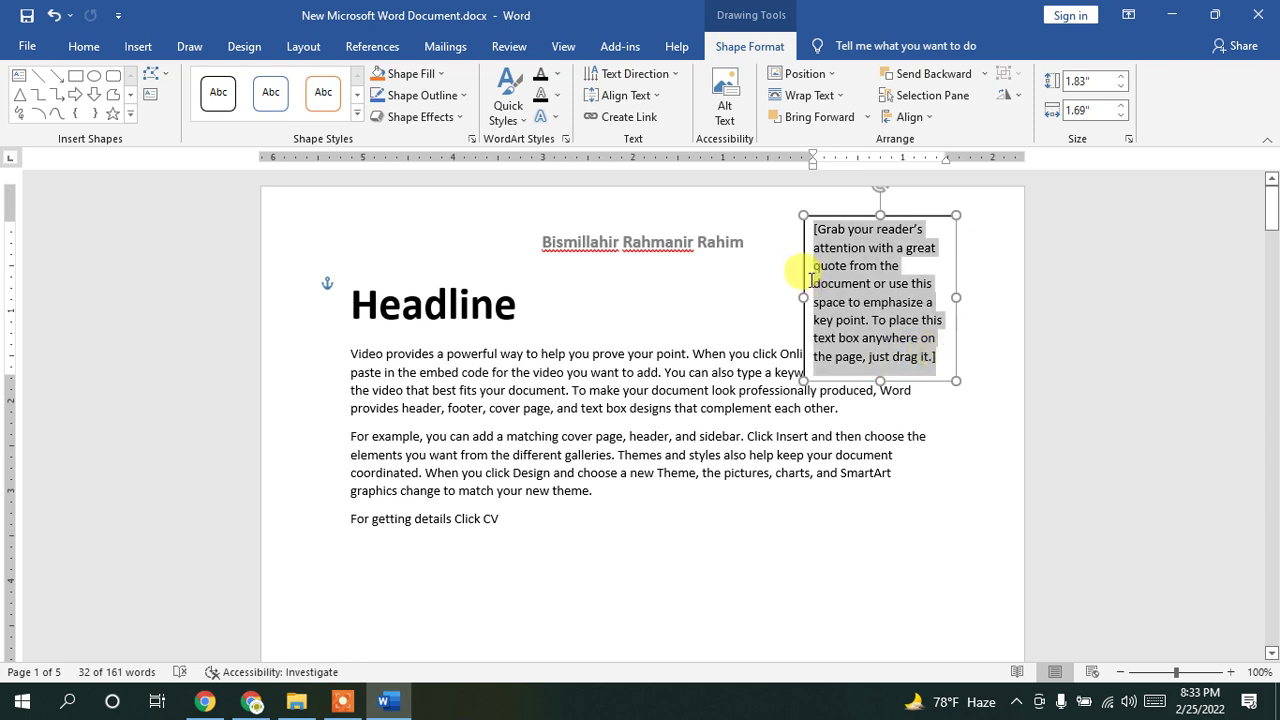
key(Delete)
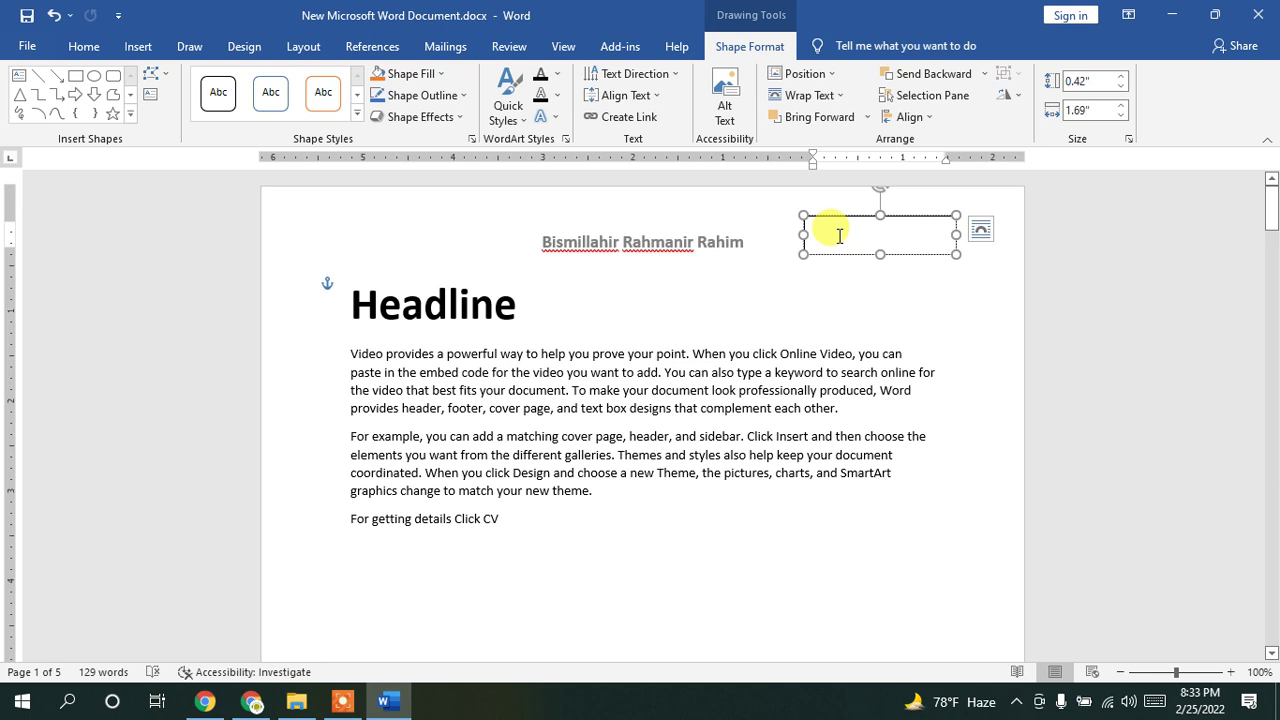
Step: Type the first exam-details line, widen the box, and correct 'Qestions' to 'Questions'
text(Qestions Set)
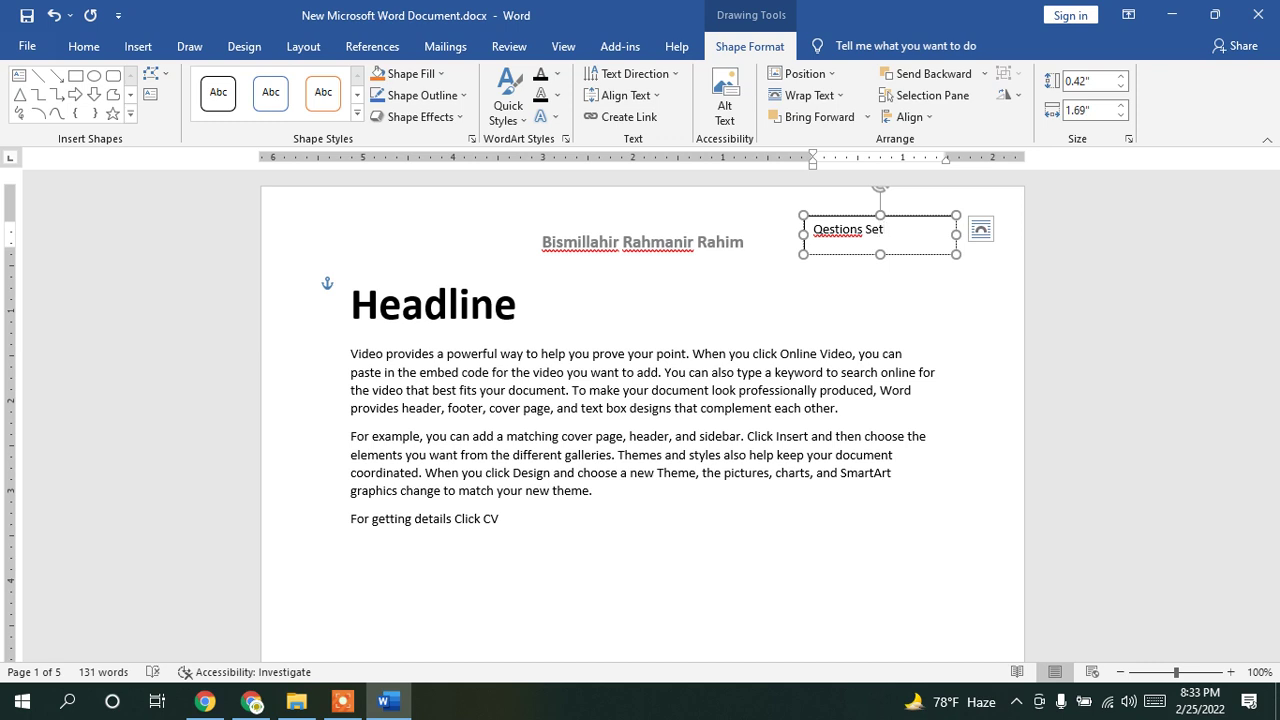
key(Return)
text(;)
key(BackSpace)
key(Return)
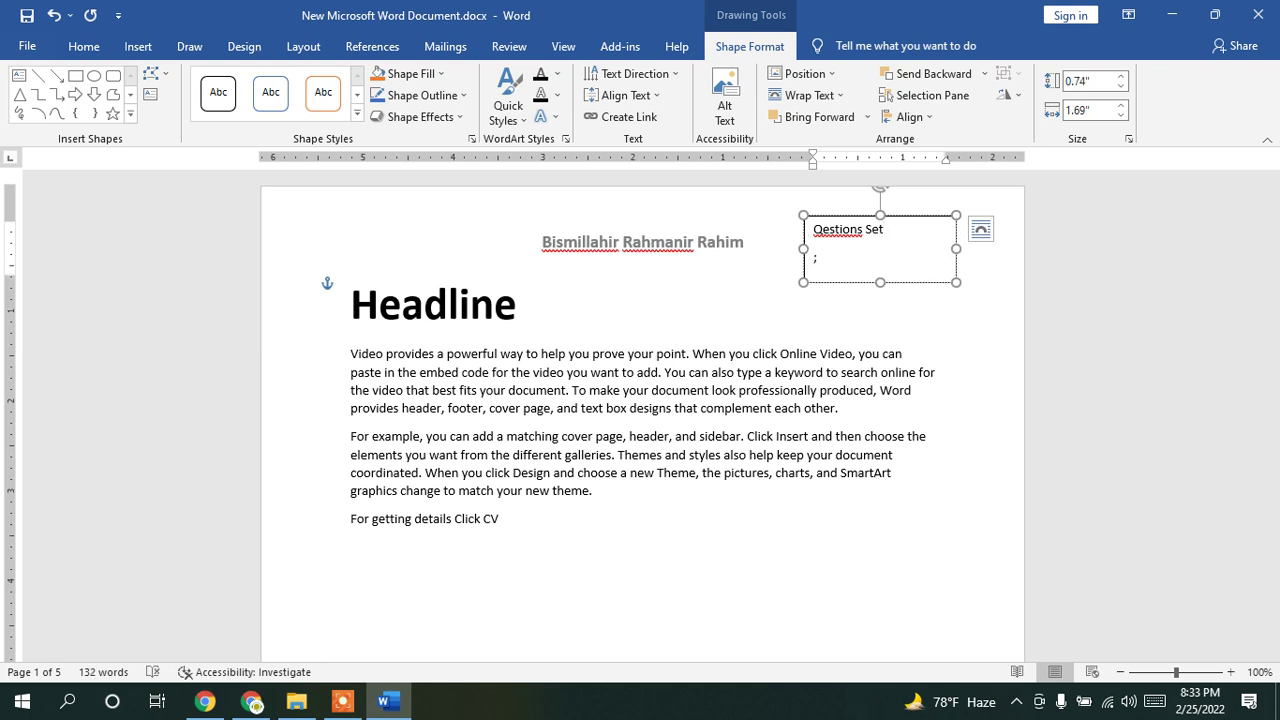
key(Return)
key(Return)
key(Return)
key(Return)
key(Return)
key(Return)
key(Return)
key(Return)
key(Return)
key(Return)
key(Return)
key(Return)
key(Return)
key(Return)
text(;)
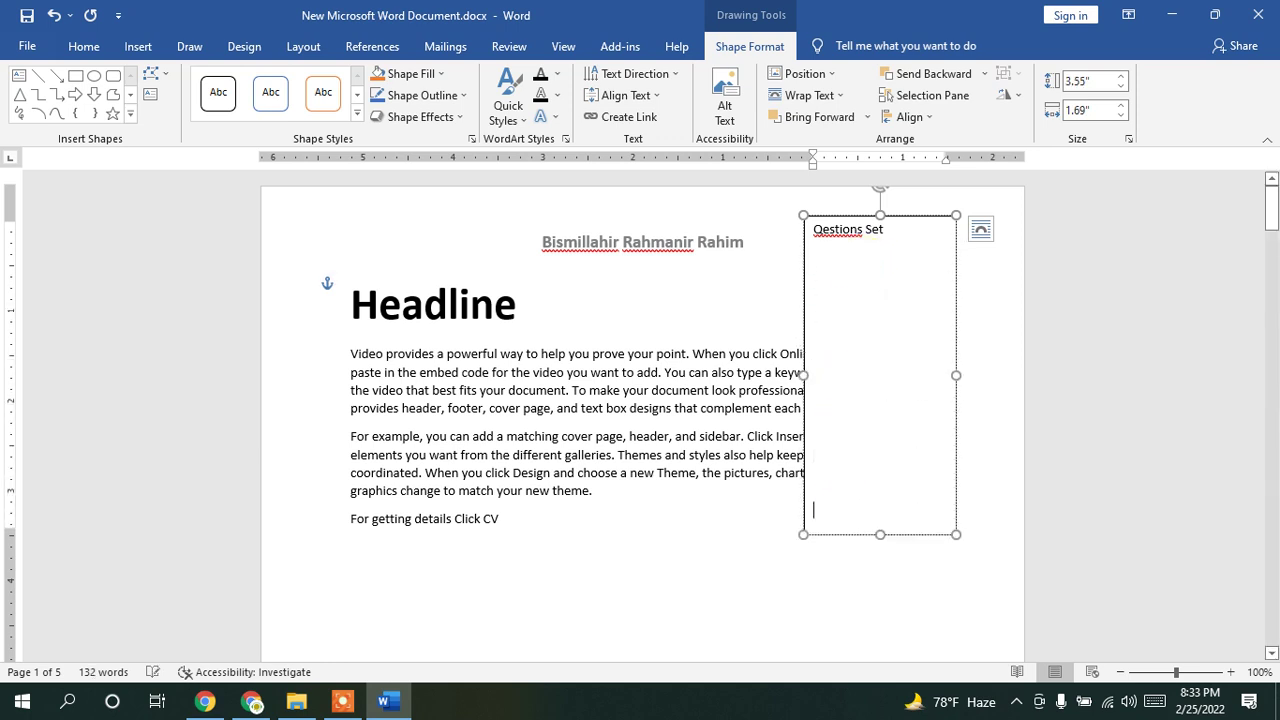
key(BackSpace)
key(BackSpace)
key(BackSpace)
key(BackSpace)
key(BackSpace)
key(BackSpace)
key(BackSpace)
key(BackSpace)
key(BackSpace)
key(BackSpace)
key(BackSpace)
key(BackSpace)
key(BackSpace)
key(BackSpace)
key(BackSpace)
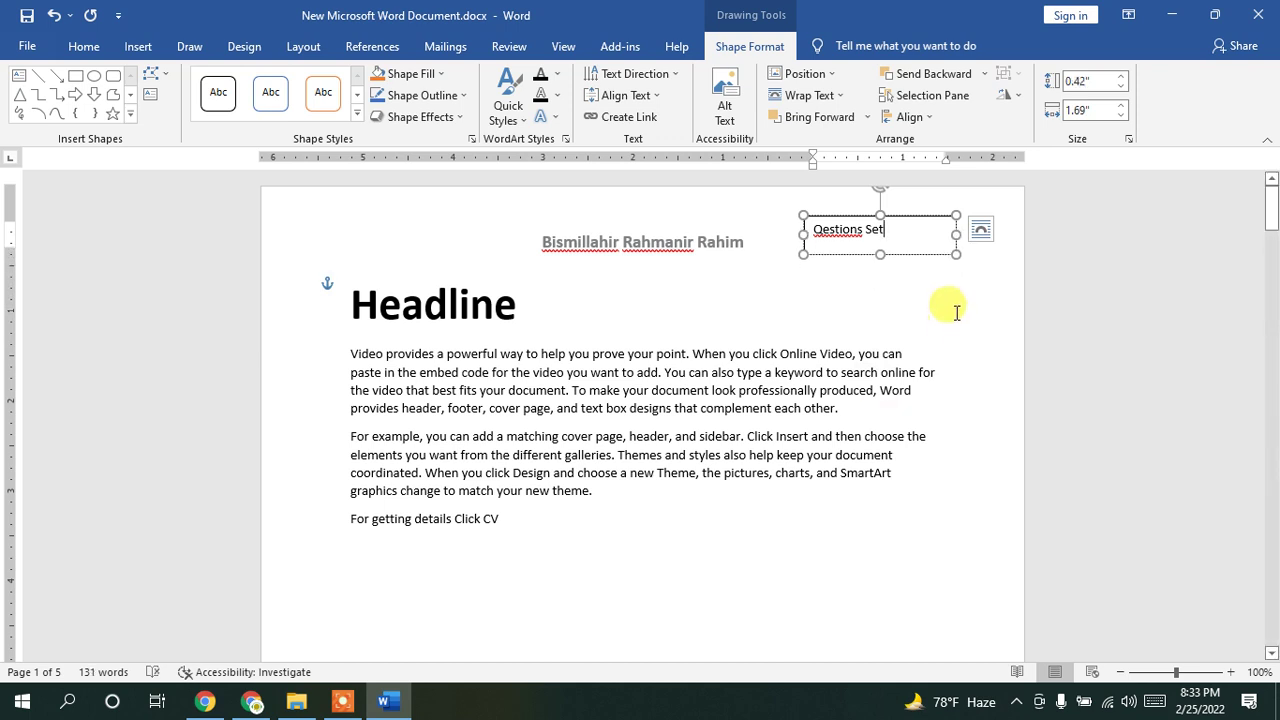
text(:)
drag(956, 234, 971, 234)
click(917, 236)
right_click(837, 238)
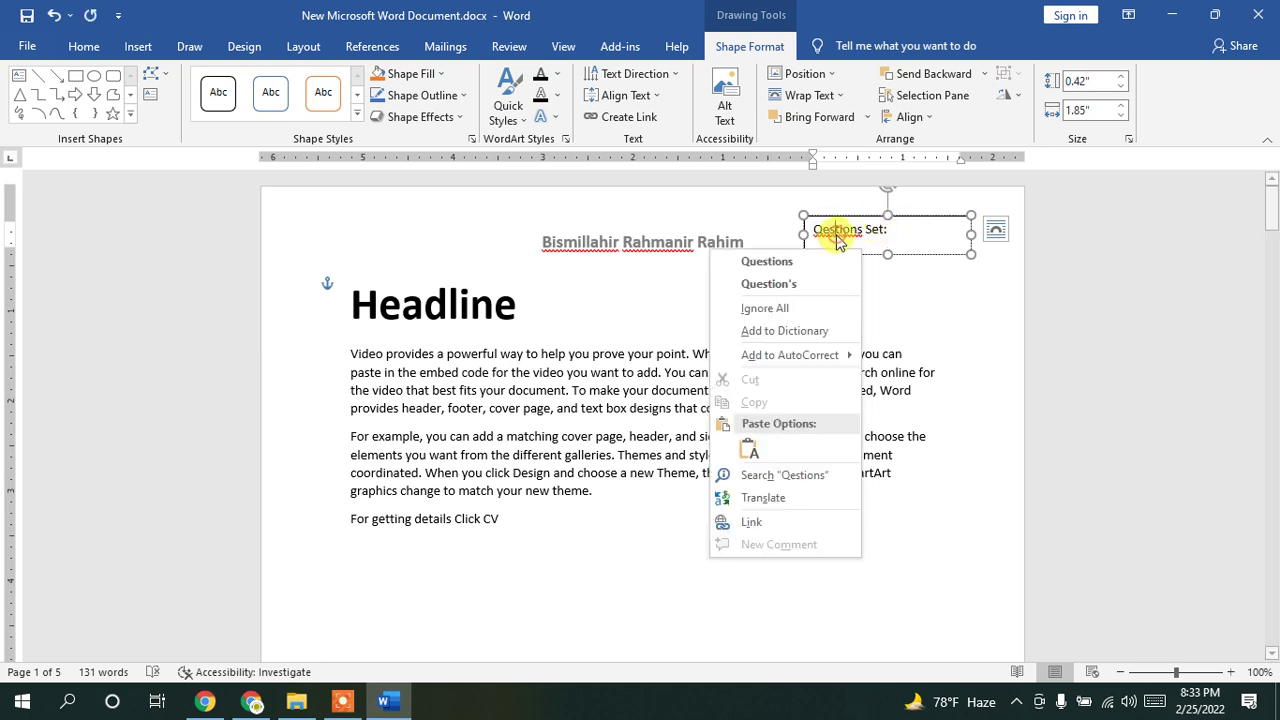
click(790, 261)
Step: Complete 'Questions Set: A' and add the lines 'Time: 1 Hour' and 'Section: Morning'
text(A)
key(Return)
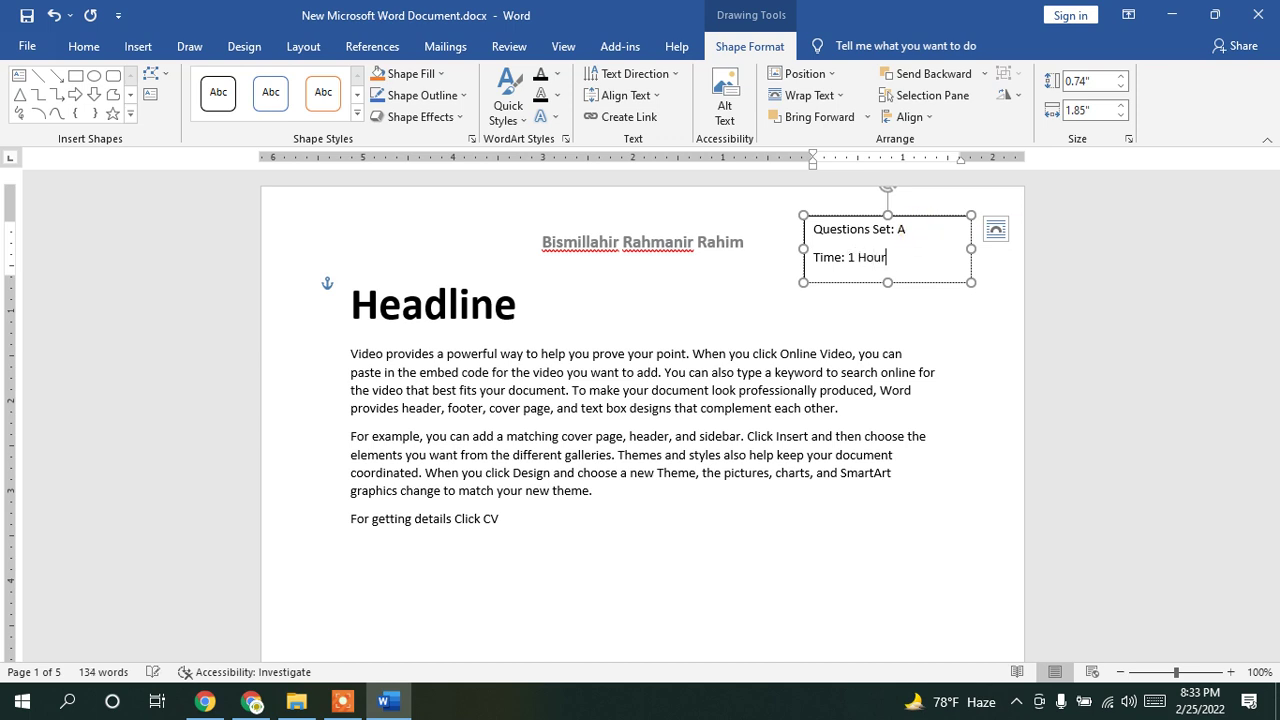
key(Return)
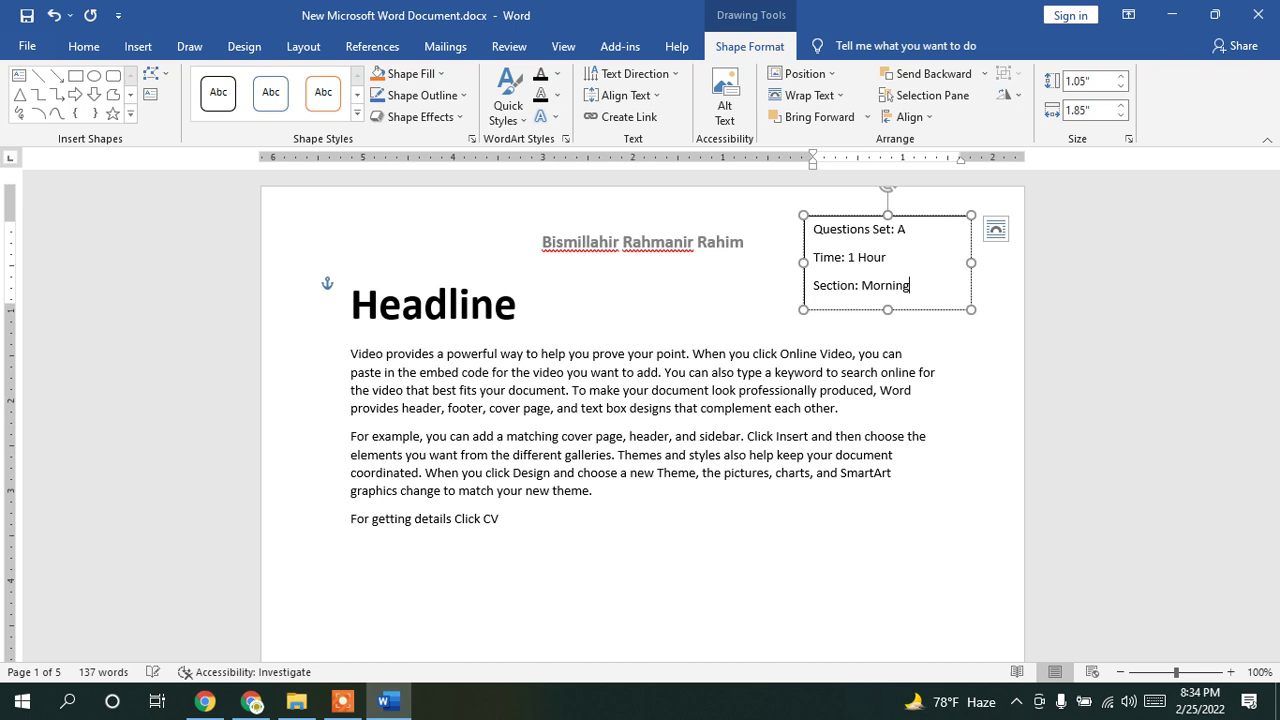
click(815, 583)
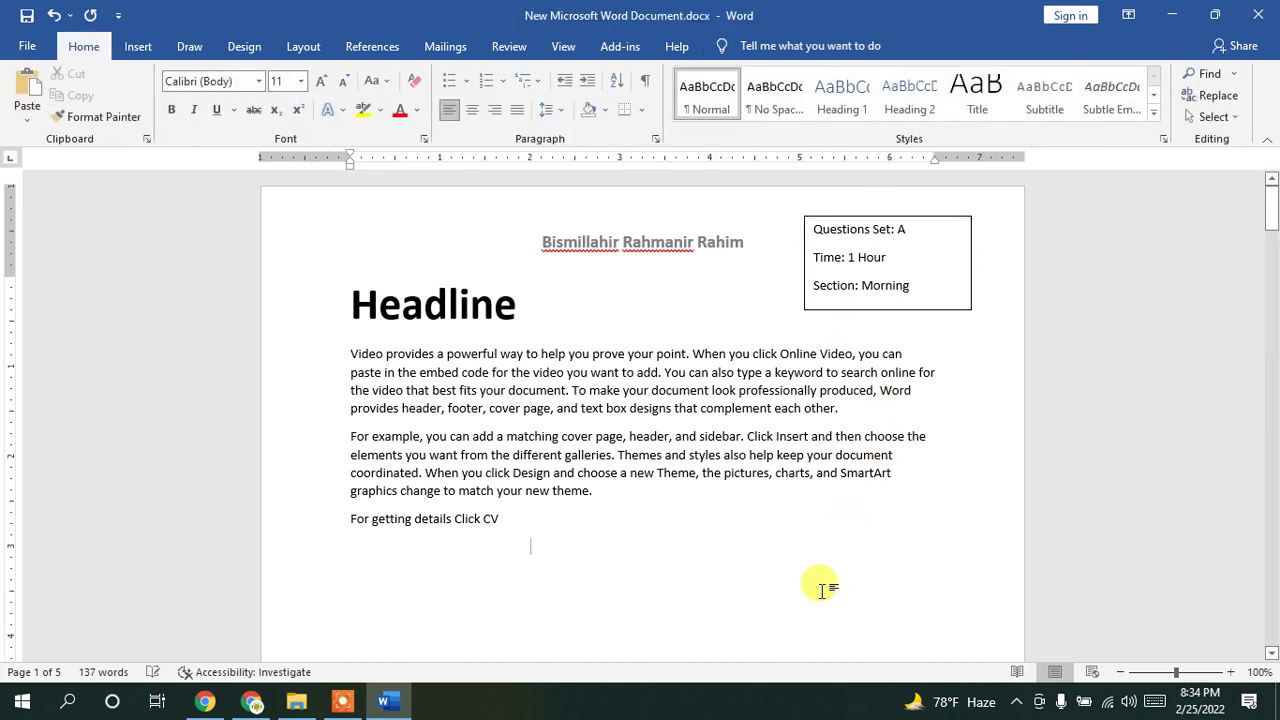
Step: Give the exam-details box No Fill and No Outline, then nudge it slightly left and down
click(903, 216)
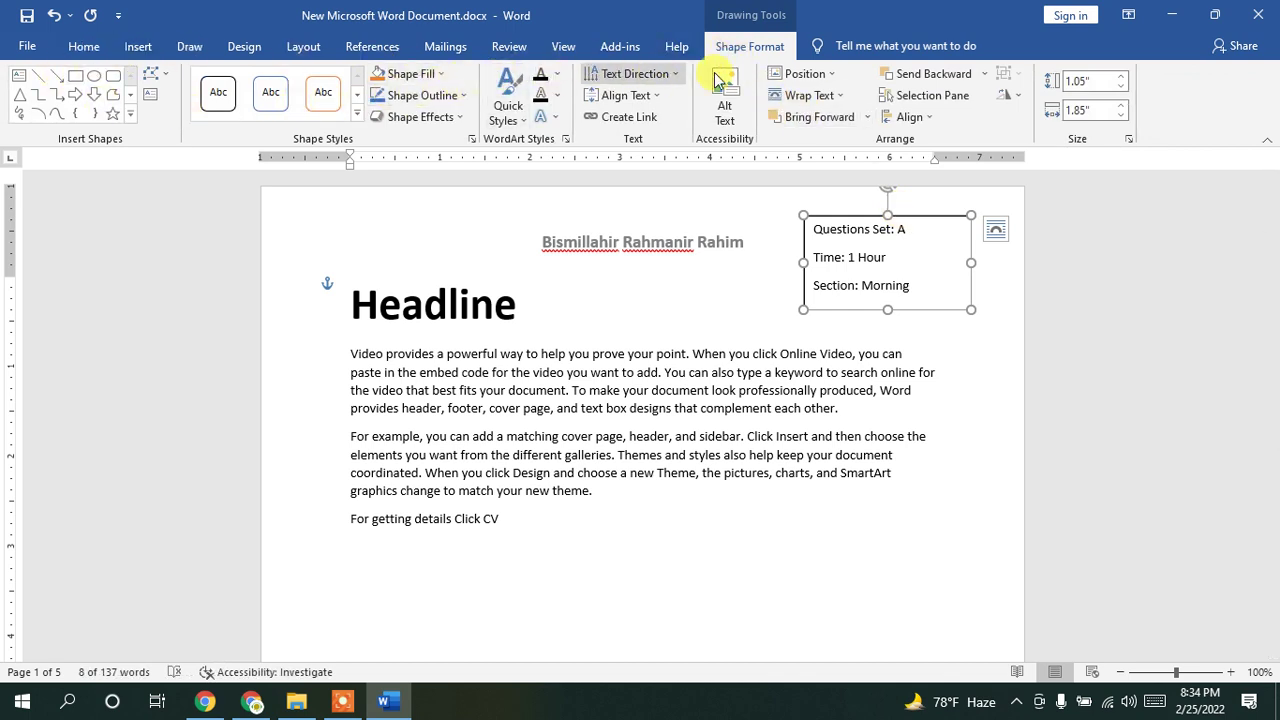
click(441, 75)
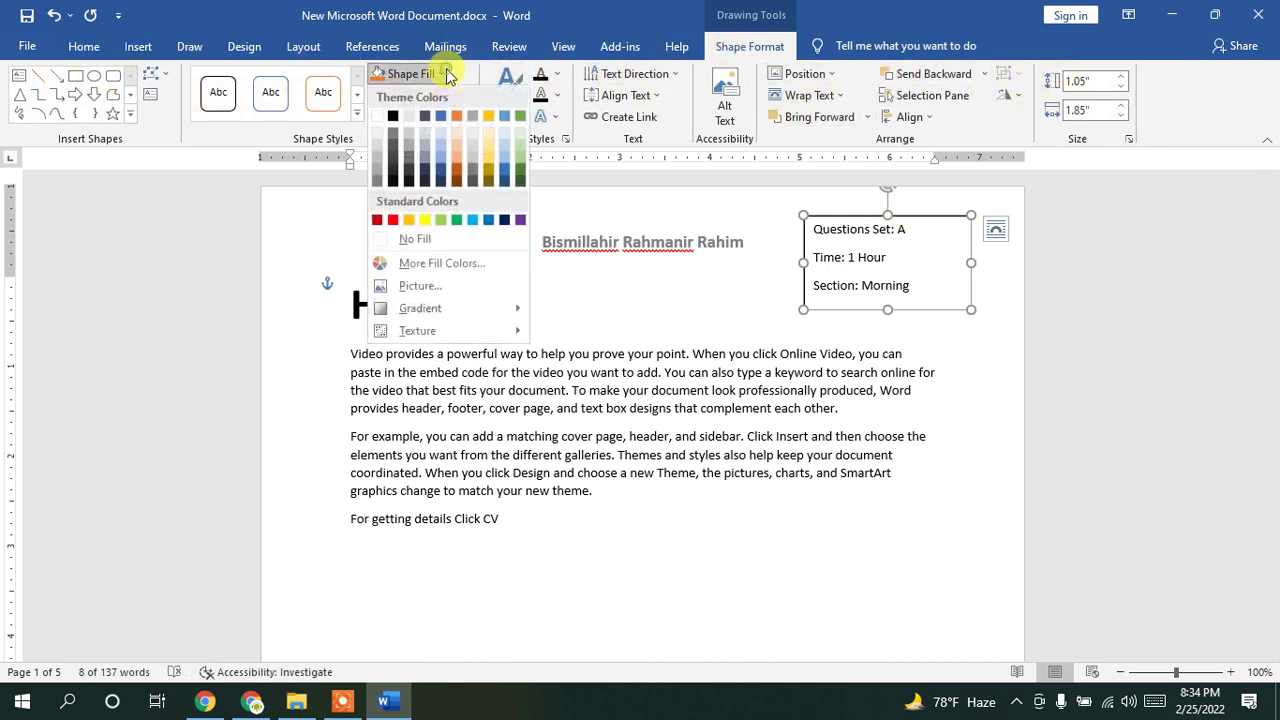
click(414, 239)
click(422, 95)
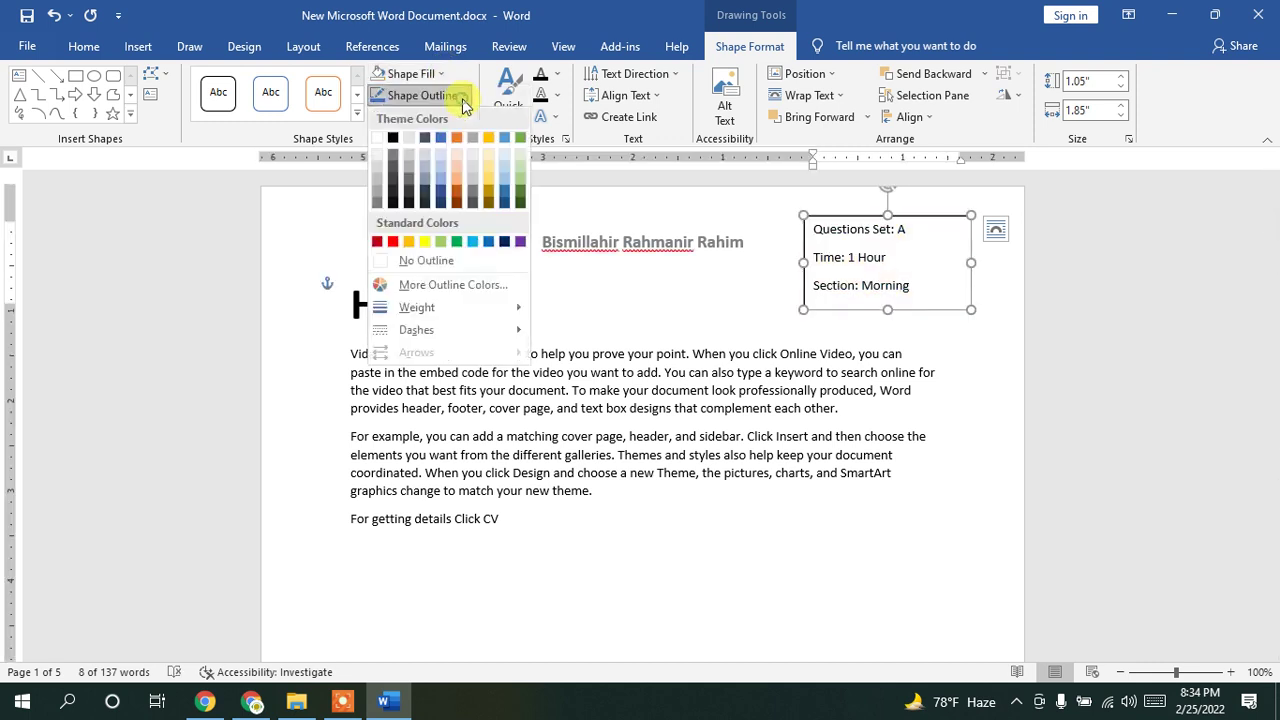
click(410, 259)
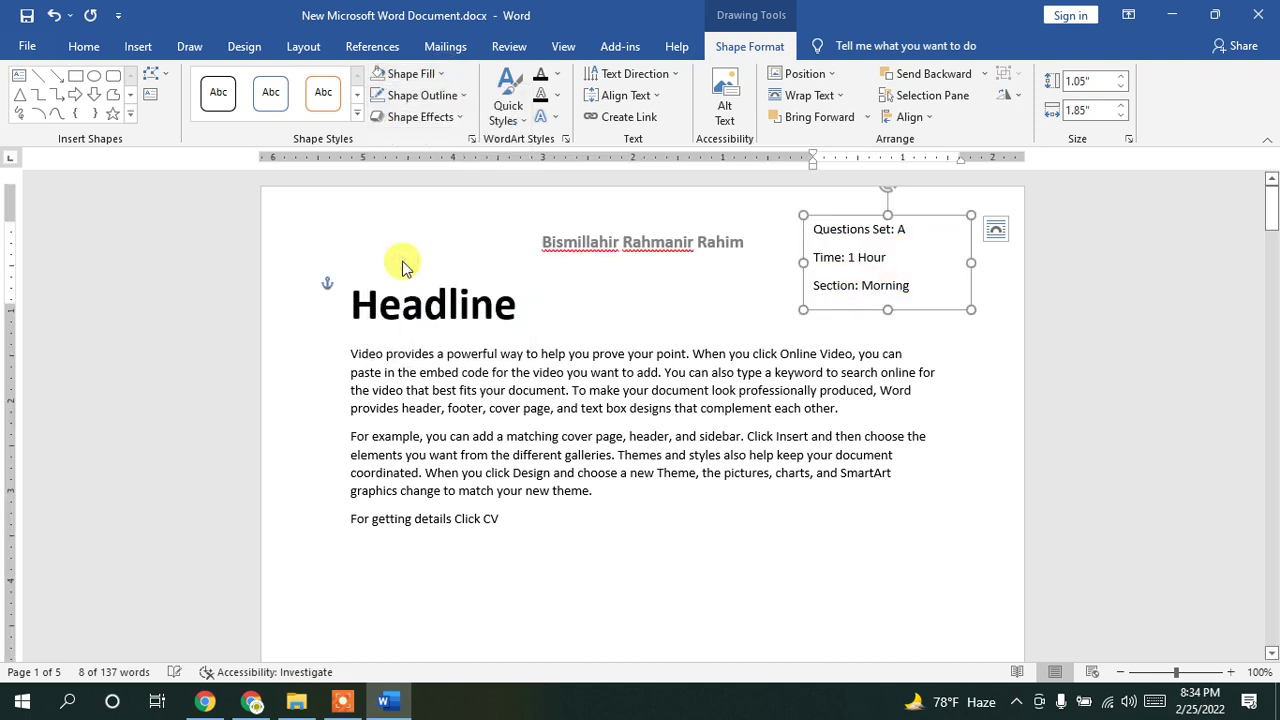
click(441, 75)
click(950, 362)
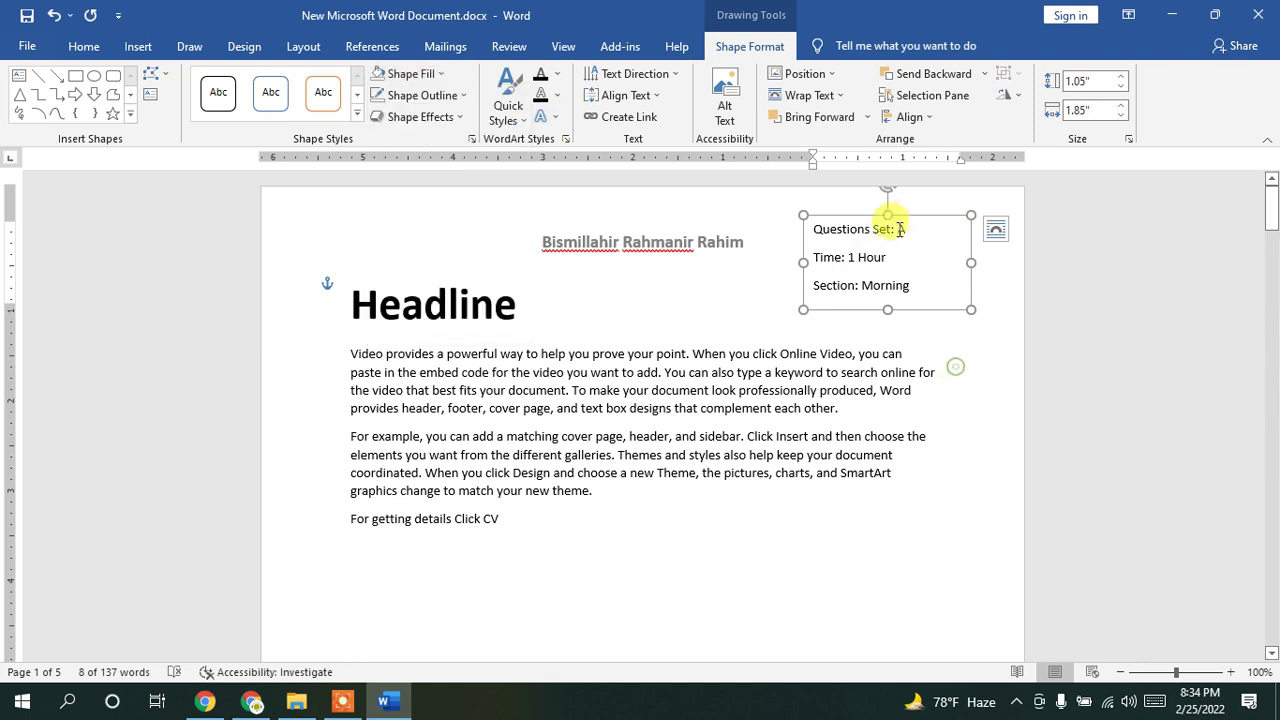
drag(918, 222, 902, 233)
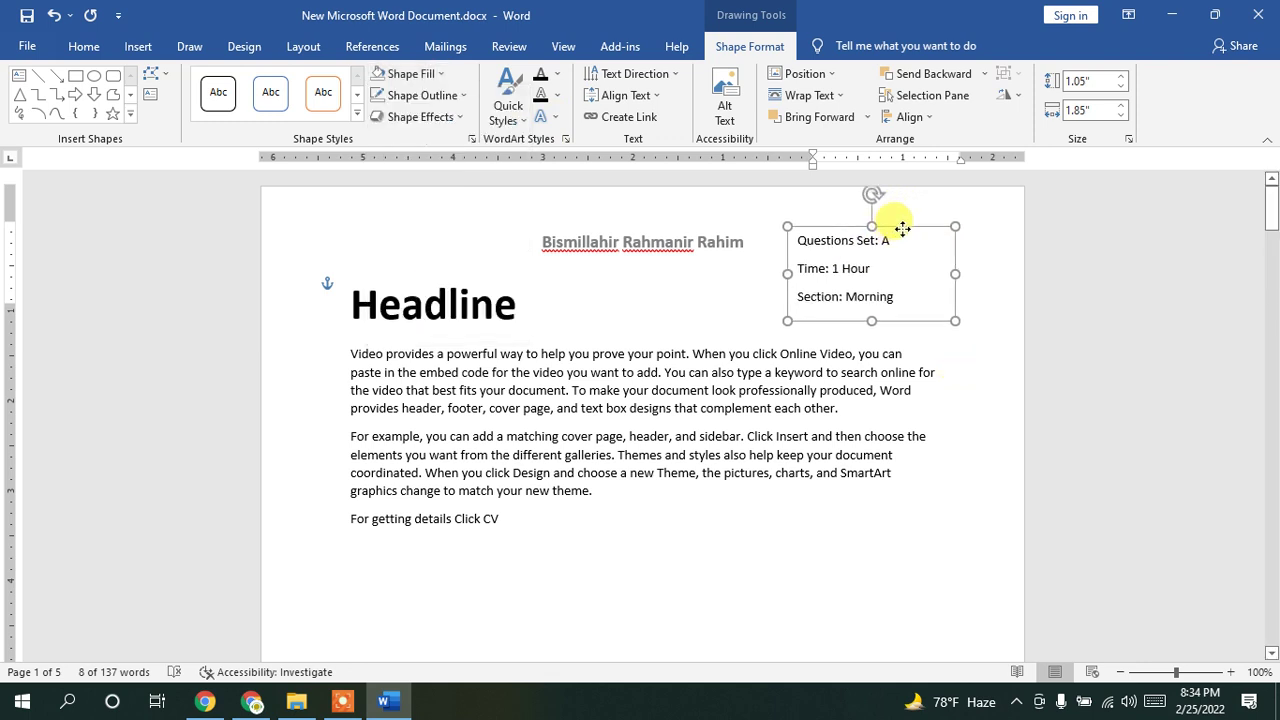
click(932, 492)
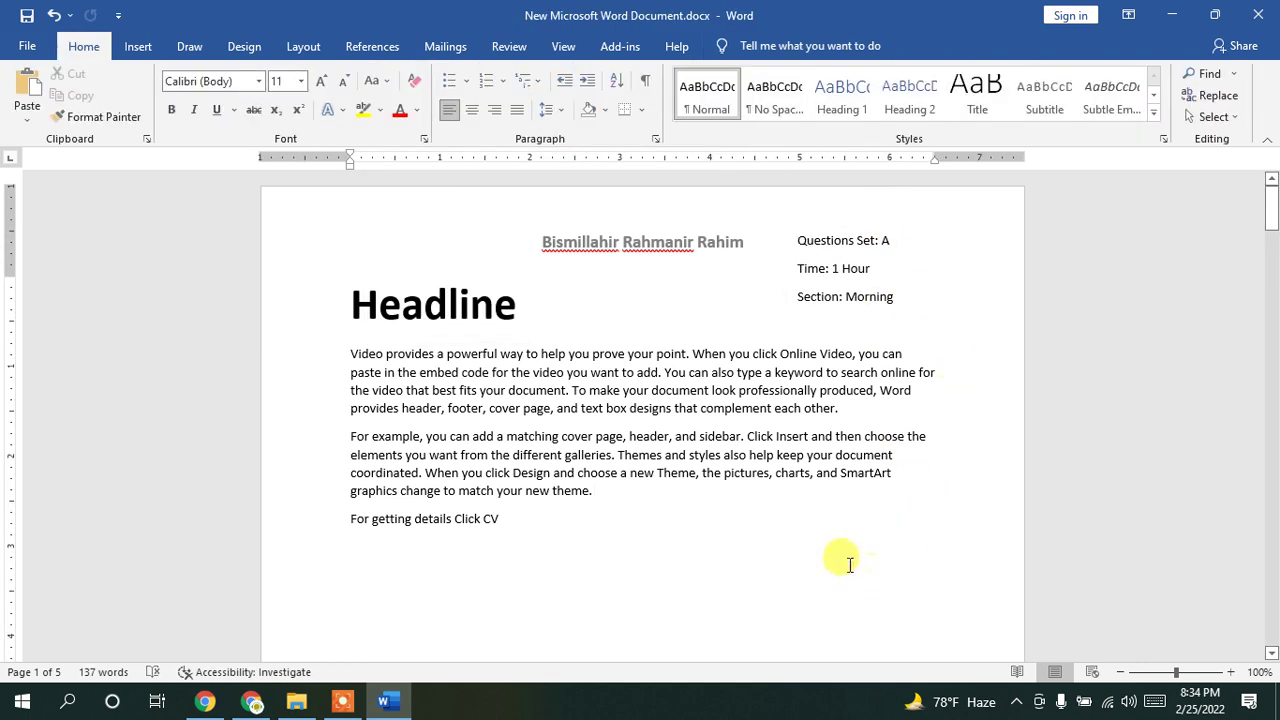
Step: Add a blank line before 'For getting details Click CV'
click(138, 46)
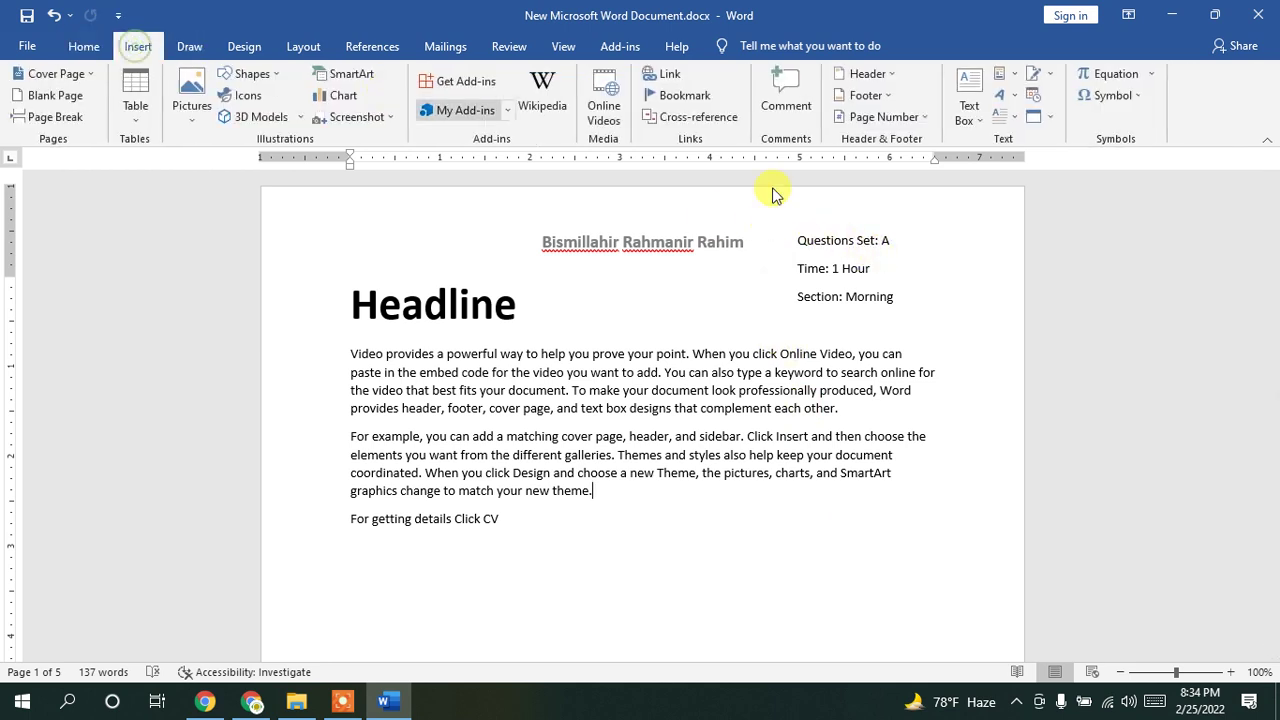
click(983, 122)
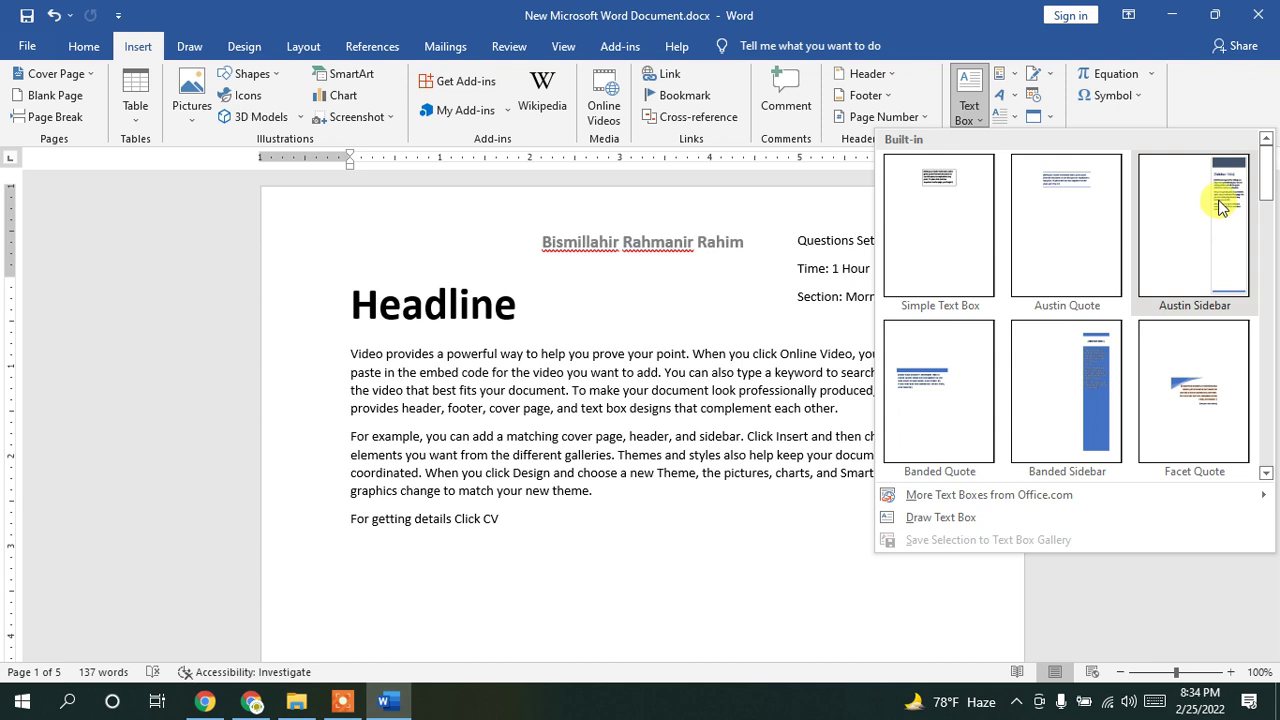
click(737, 480)
click(511, 534)
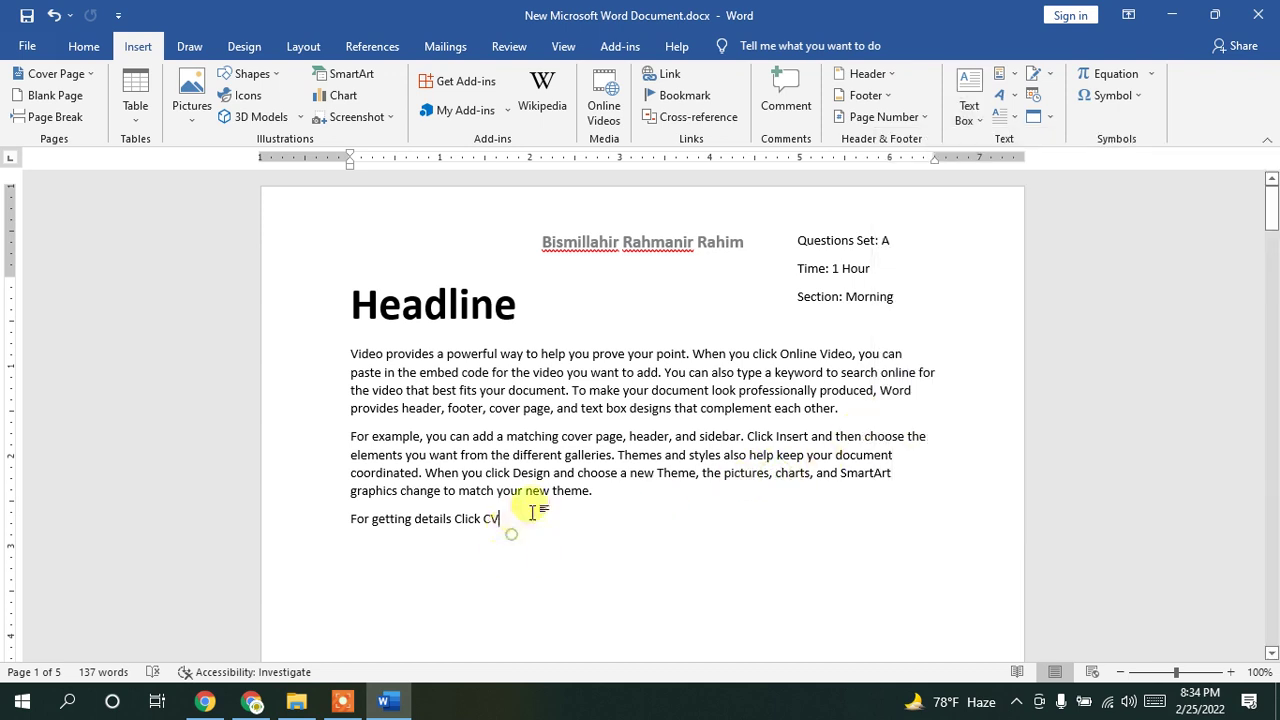
key(Return)
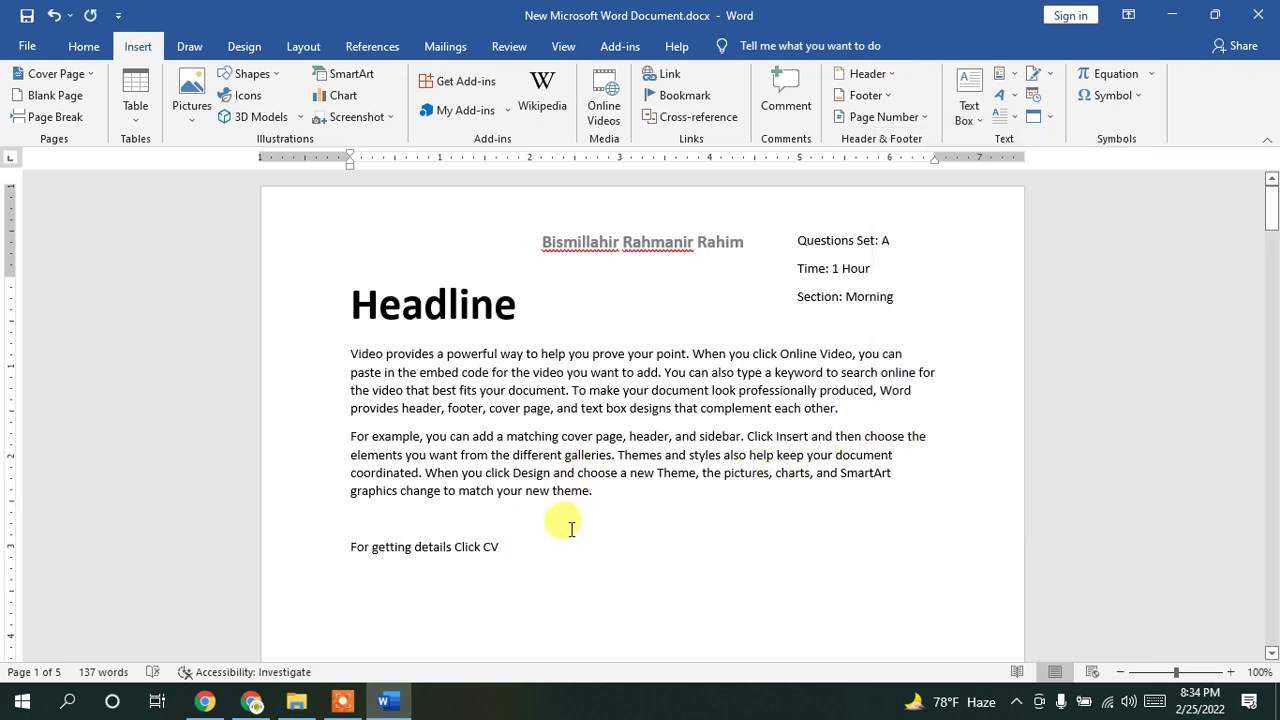
key(Return)
key(Return)
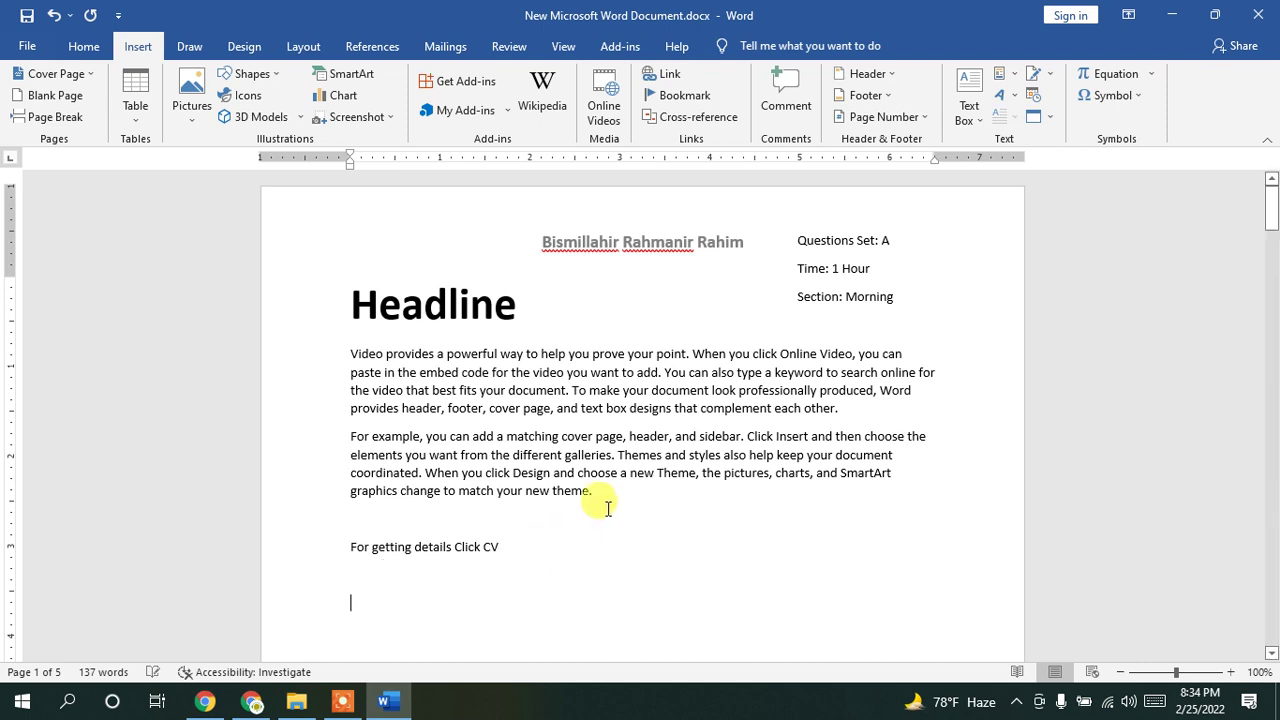
Step: Select the Headline text on page 1
click(1015, 77)
click(1015, 76)
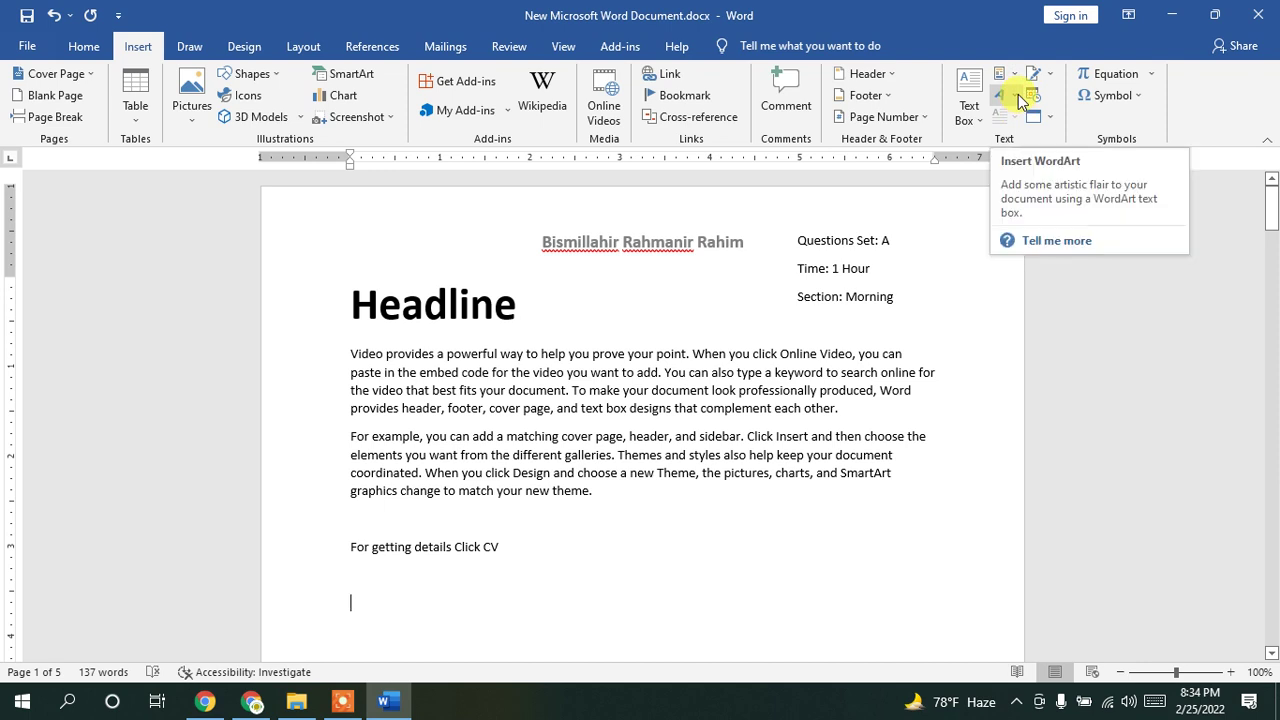
drag(517, 309, 347, 292)
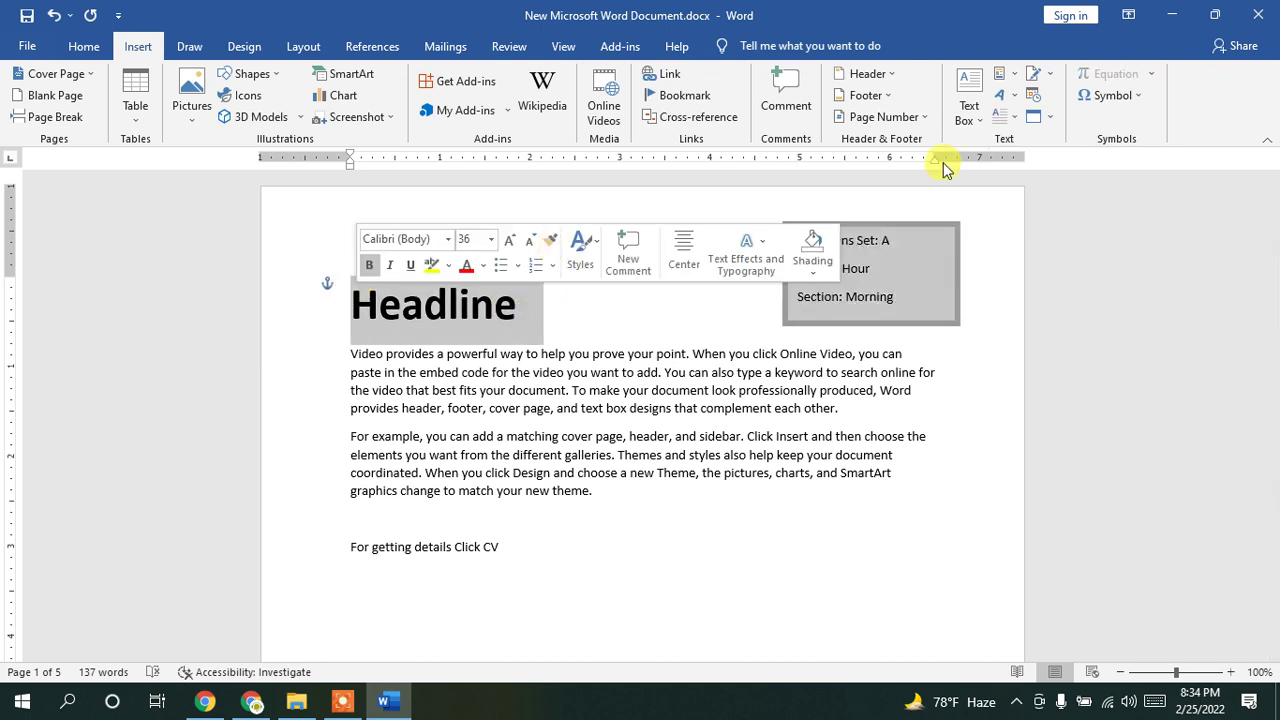
click(1005, 95)
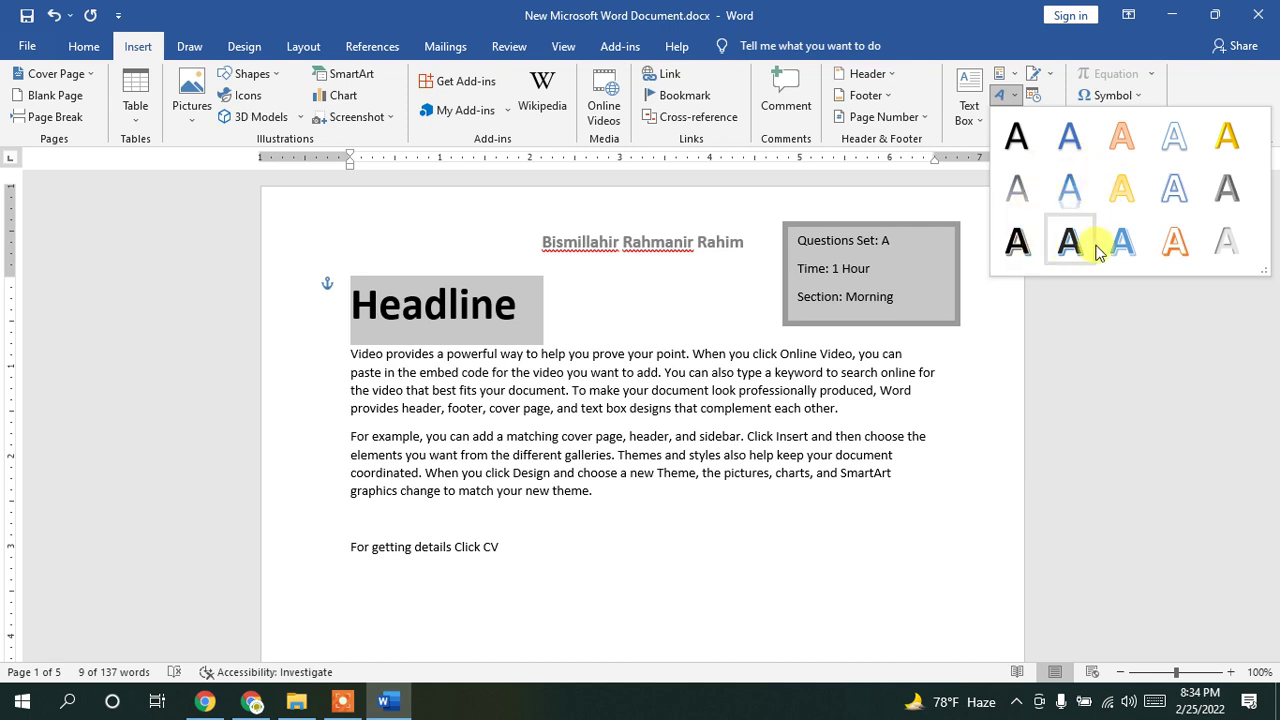
click(1170, 248)
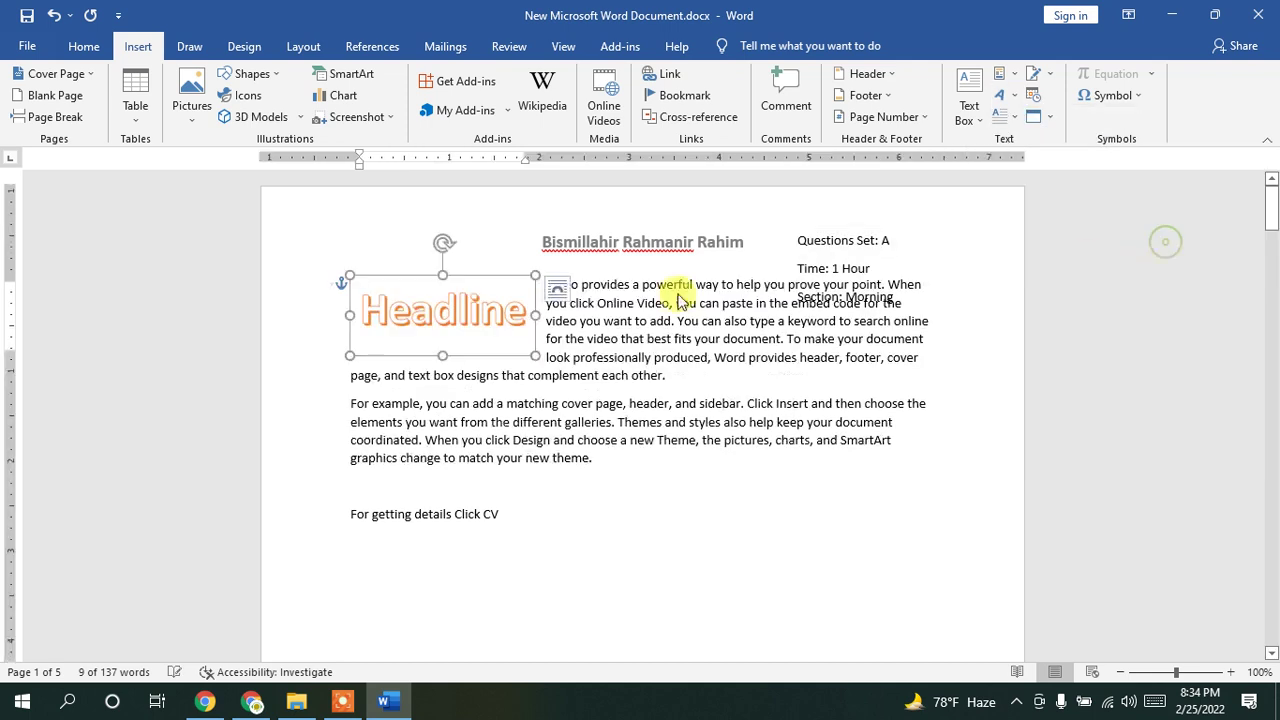
click(545, 322)
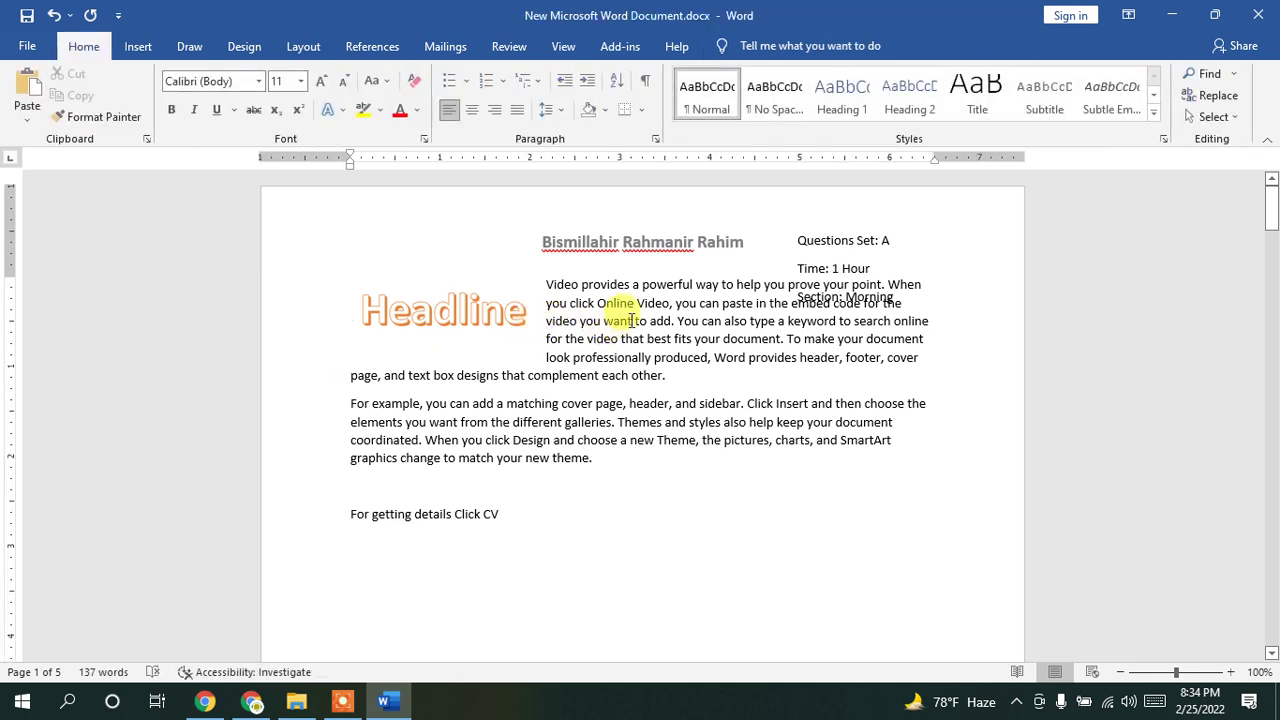
key(ctrl+z)
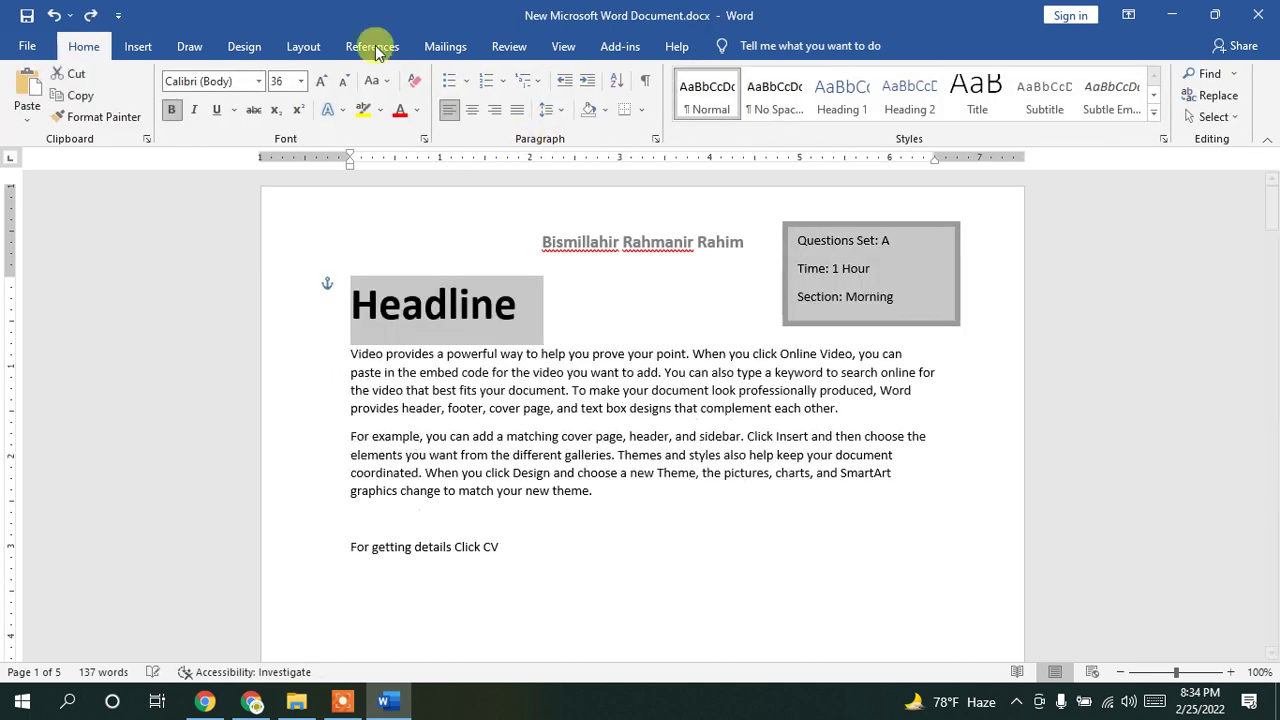
click(459, 305)
mouse_move(515, 305)
mouse_down()
mouse_move(334, 290)
mouse_move(354, 303)
mouse_move(523, 300)
mouse_move(511, 298)
mouse_up()
click(350, 300)
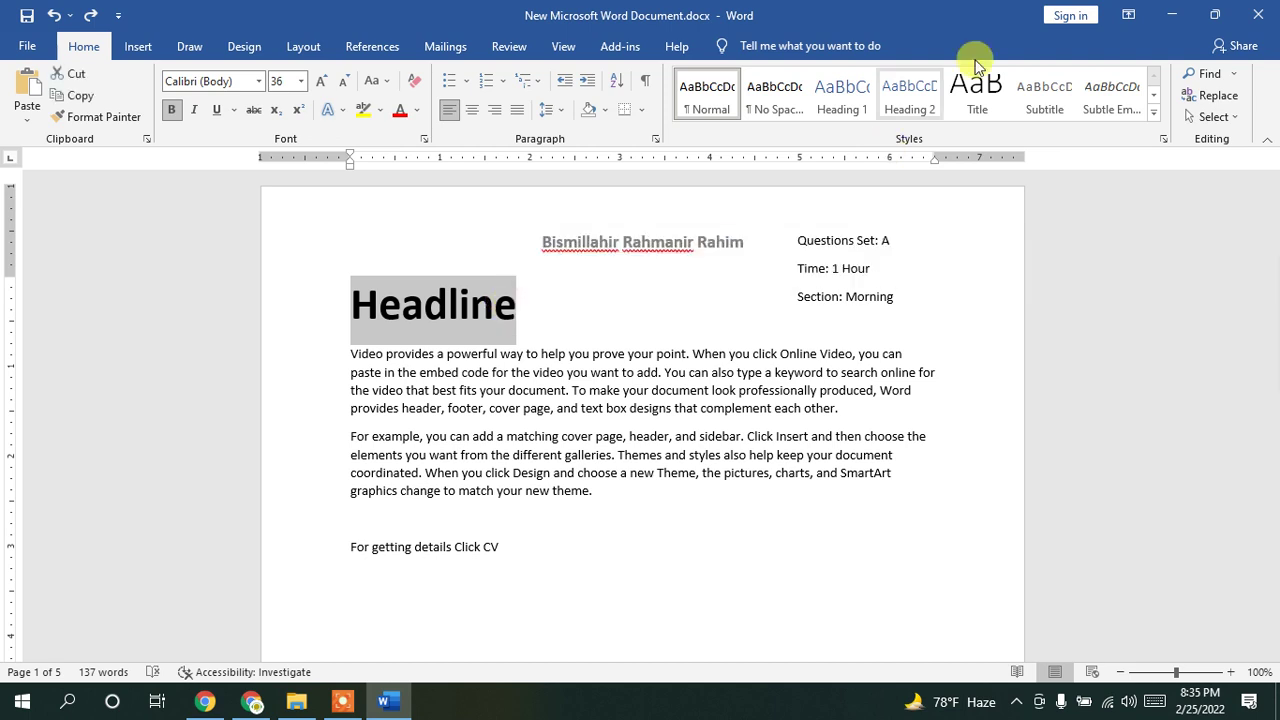
Step: Apply the outlined blue WordArt style to the Headline text
click(135, 46)
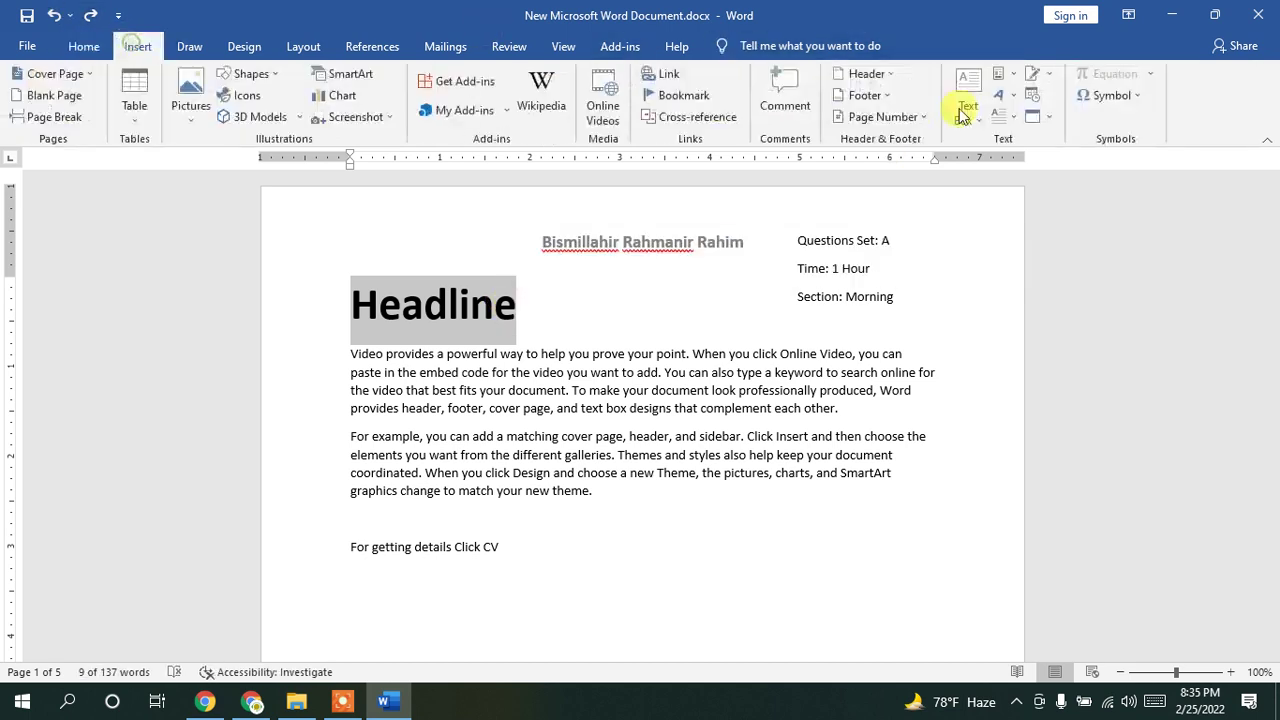
click(1008, 96)
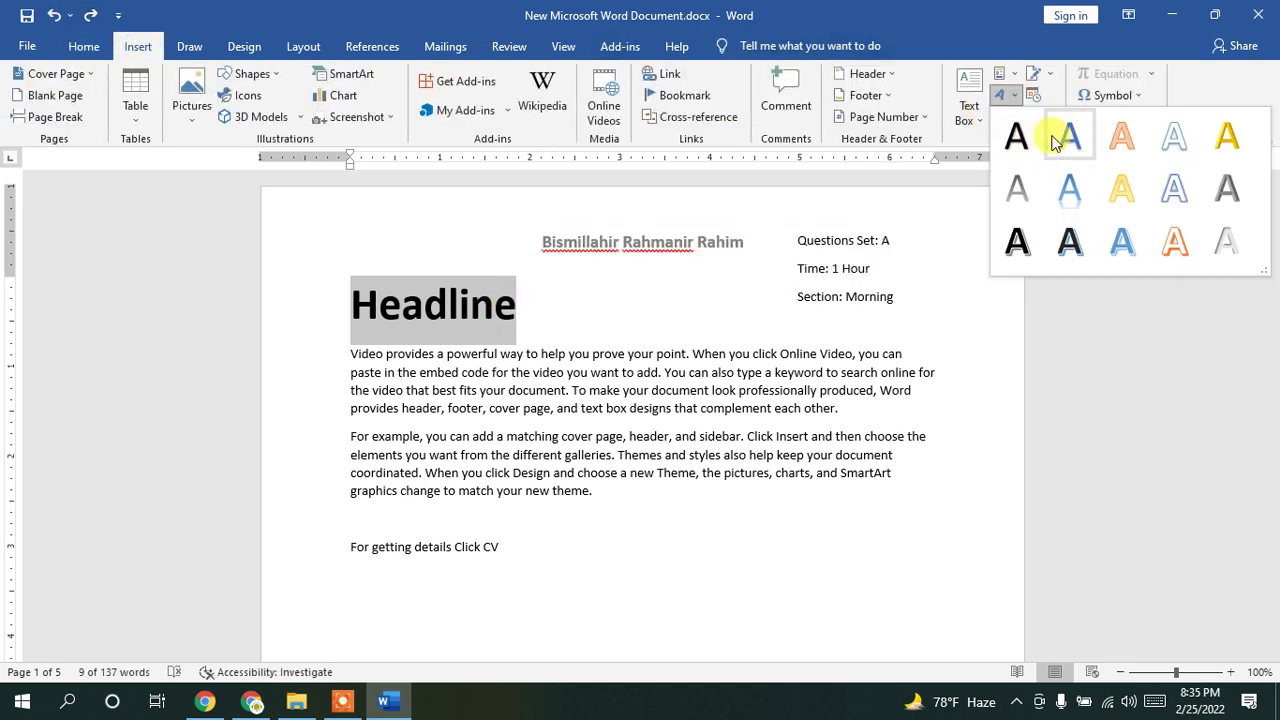
click(1173, 138)
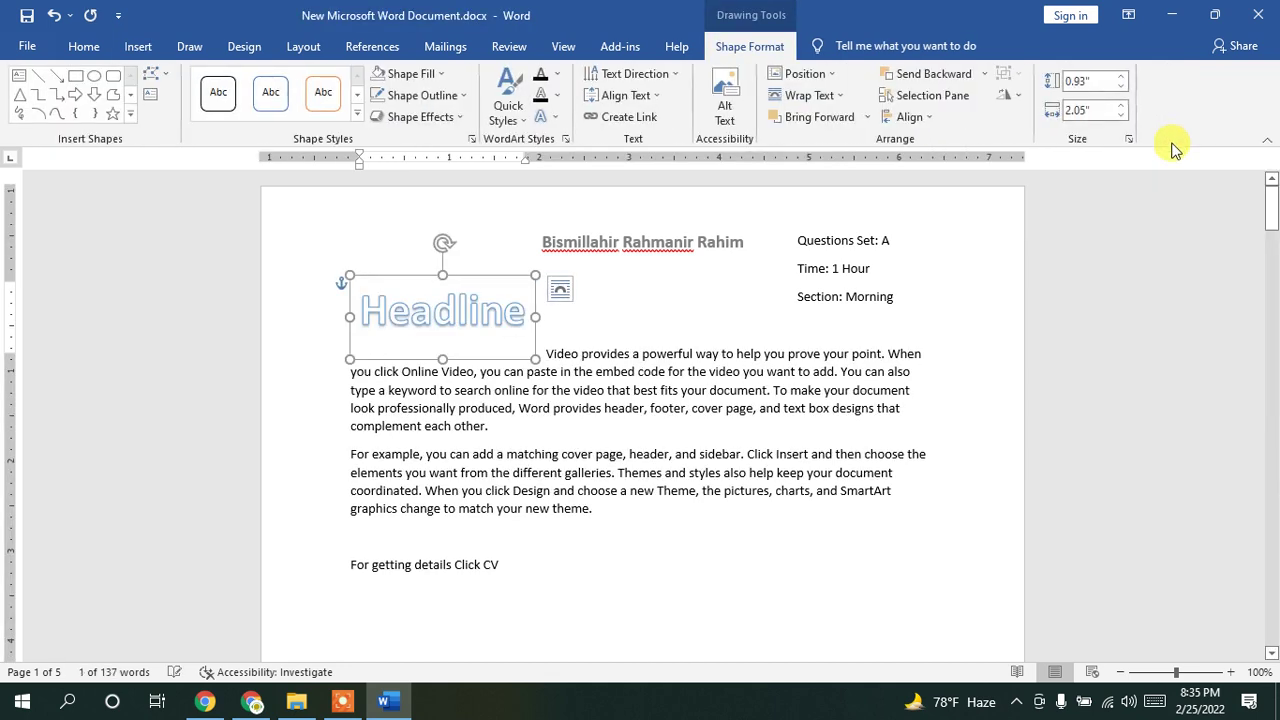
click(557, 352)
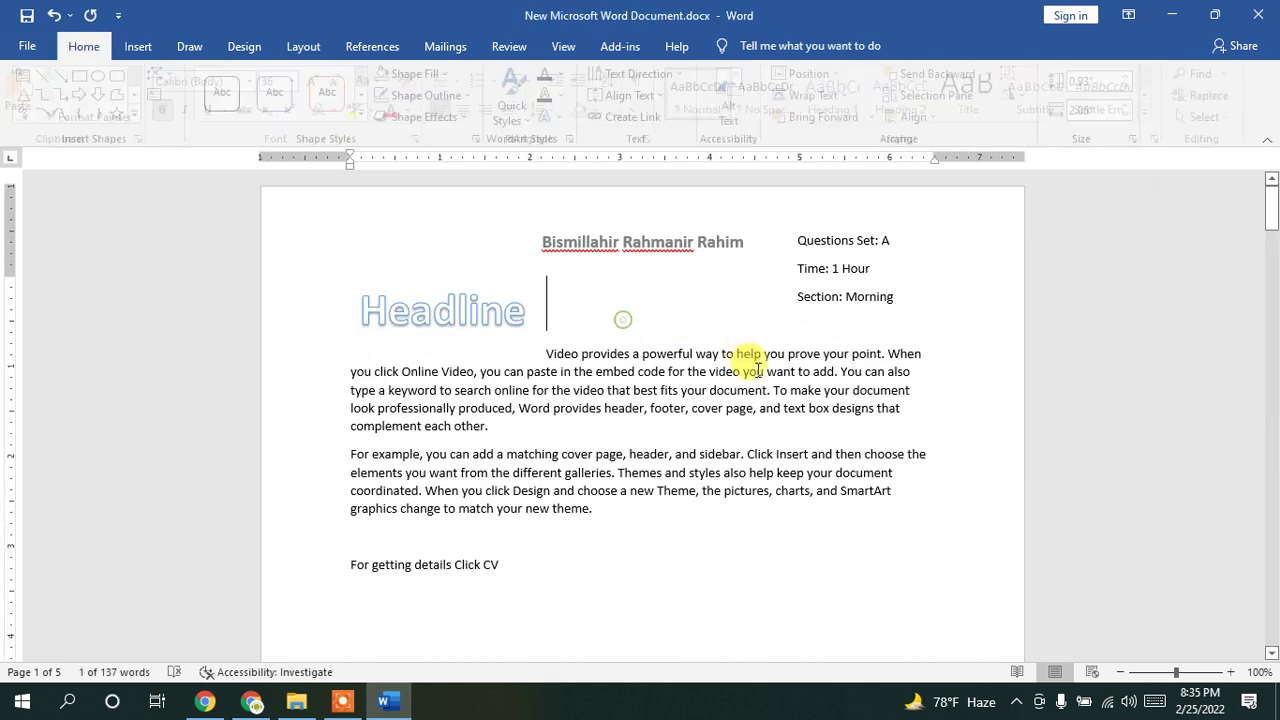
Step: Break the line before 'Video' so the body flows below, and nudge the WordArt down-left
click(504, 311)
click(138, 46)
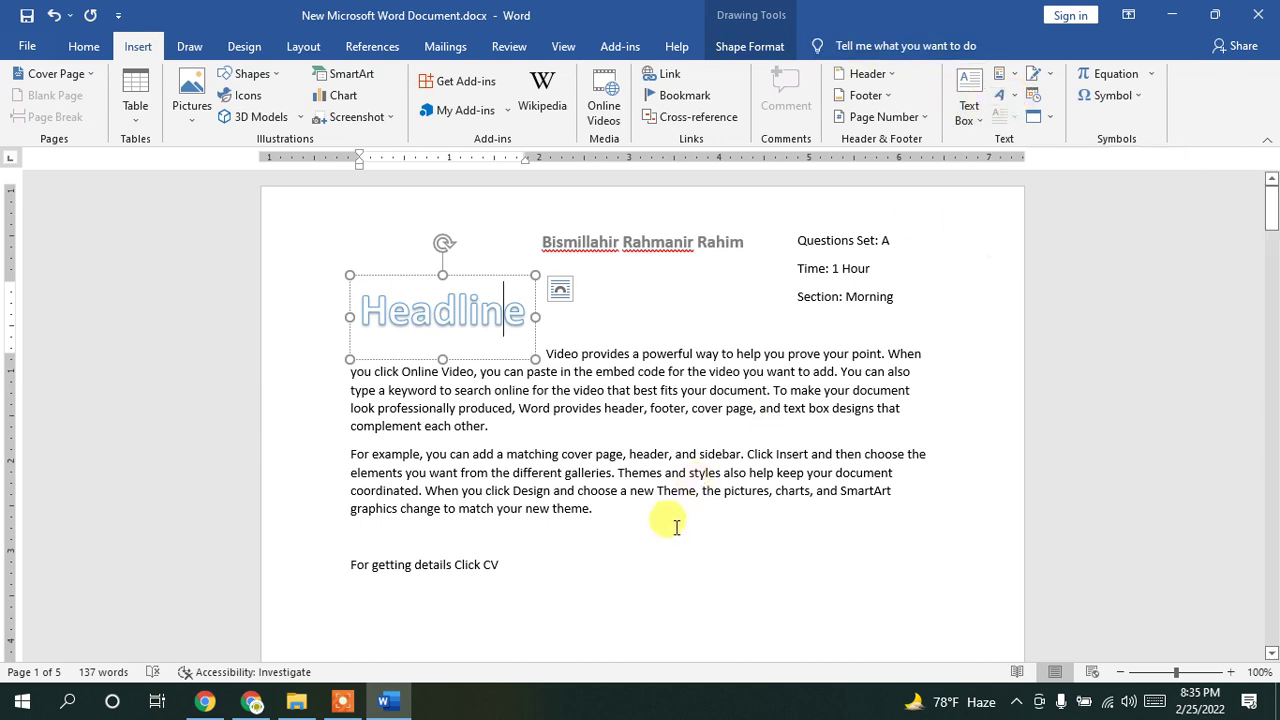
click(545, 353)
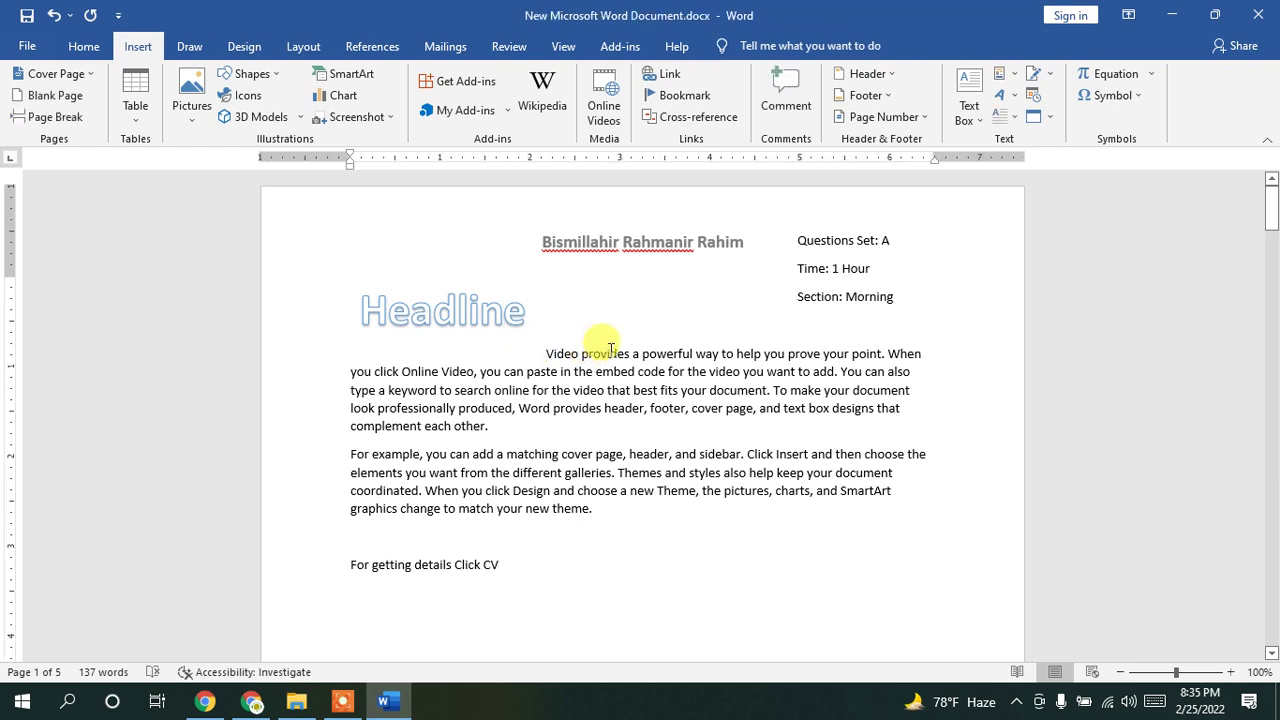
key(Return)
click(470, 312)
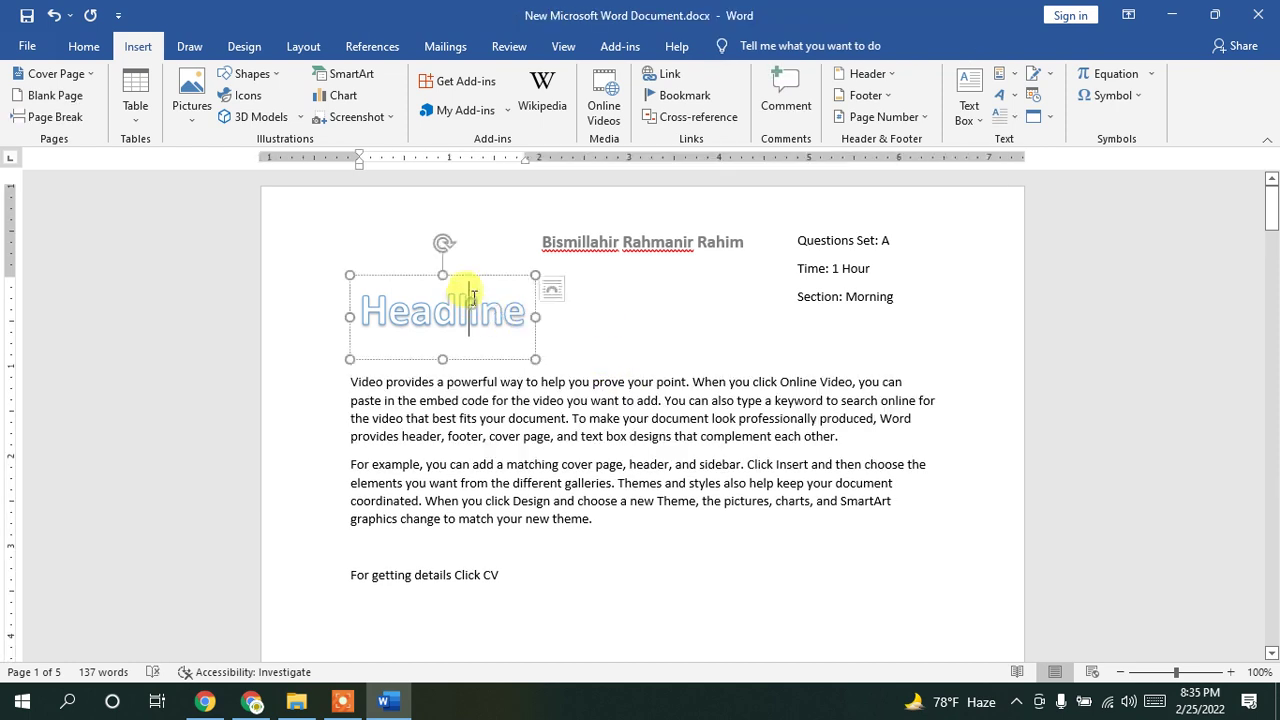
drag(459, 275, 450, 287)
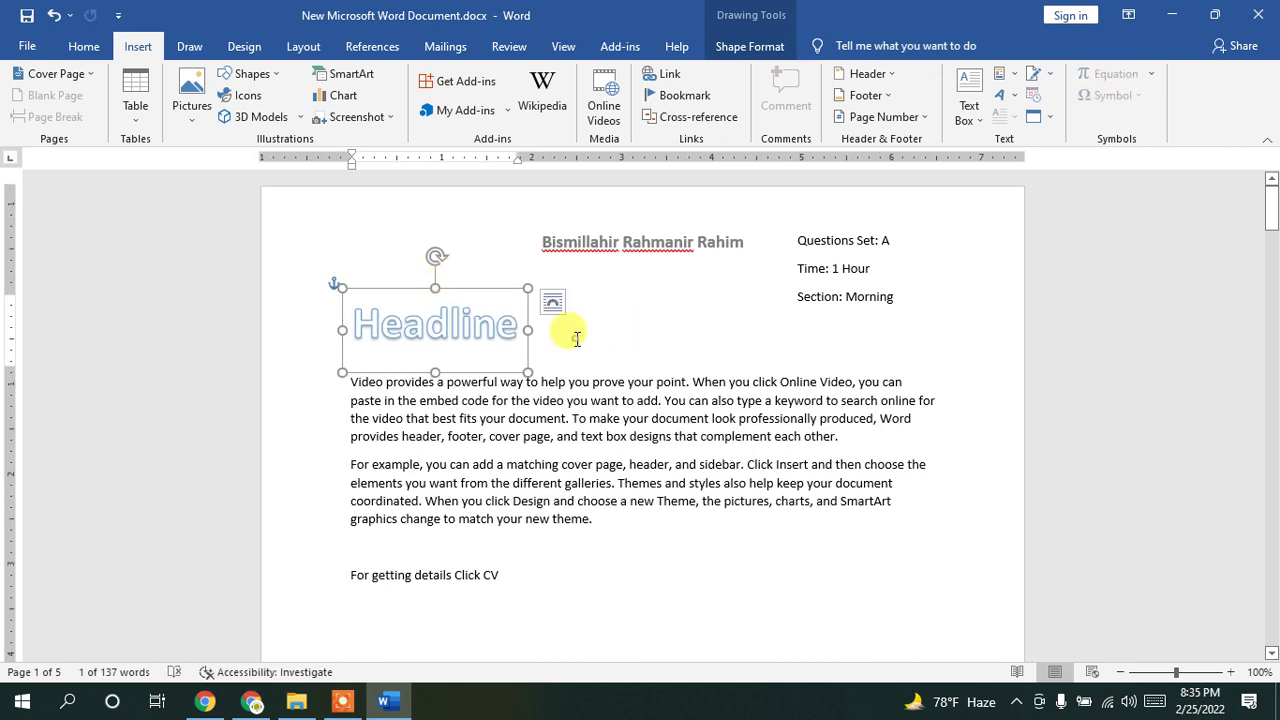
Step: Check the WordArt placement, dismiss the Shapes gallery, and place the cursor on the empty line
click(496, 320)
scroll(558, 424, down, 6)
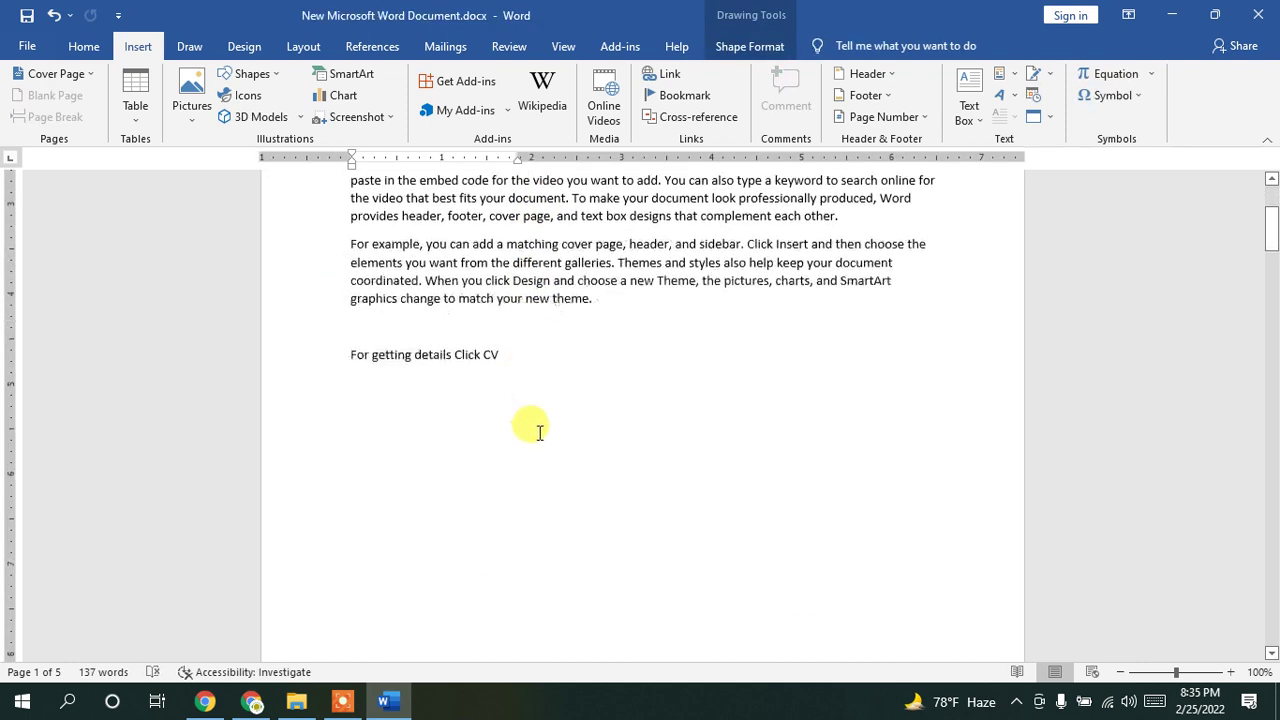
scroll(620, 405, up, 2)
scroll(620, 405, up, 3)
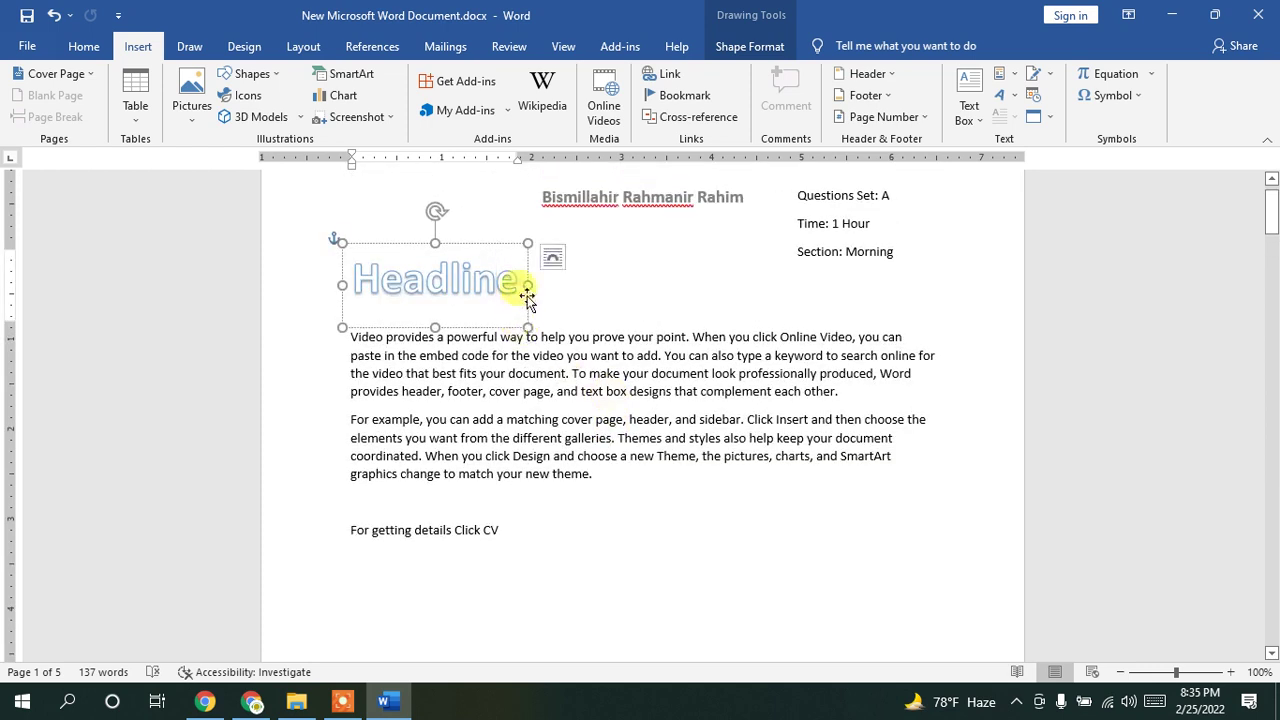
click(560, 291)
click(514, 263)
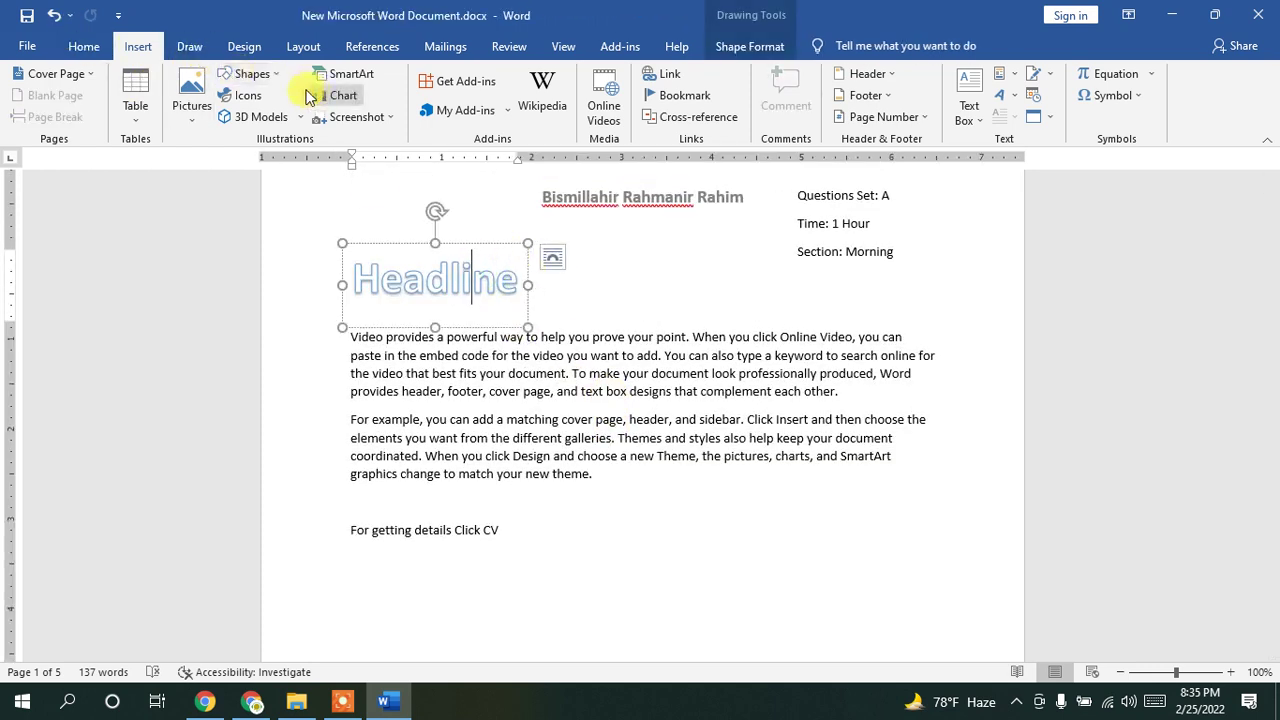
click(268, 74)
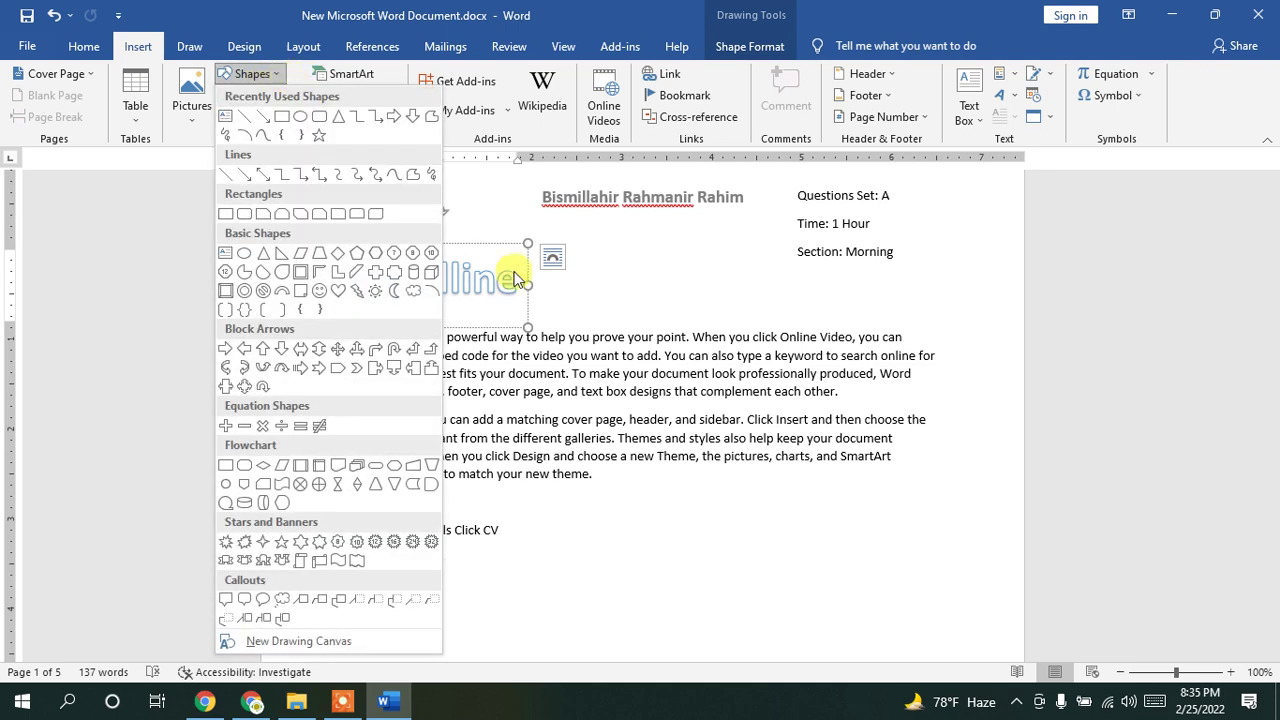
click(566, 303)
click(545, 512)
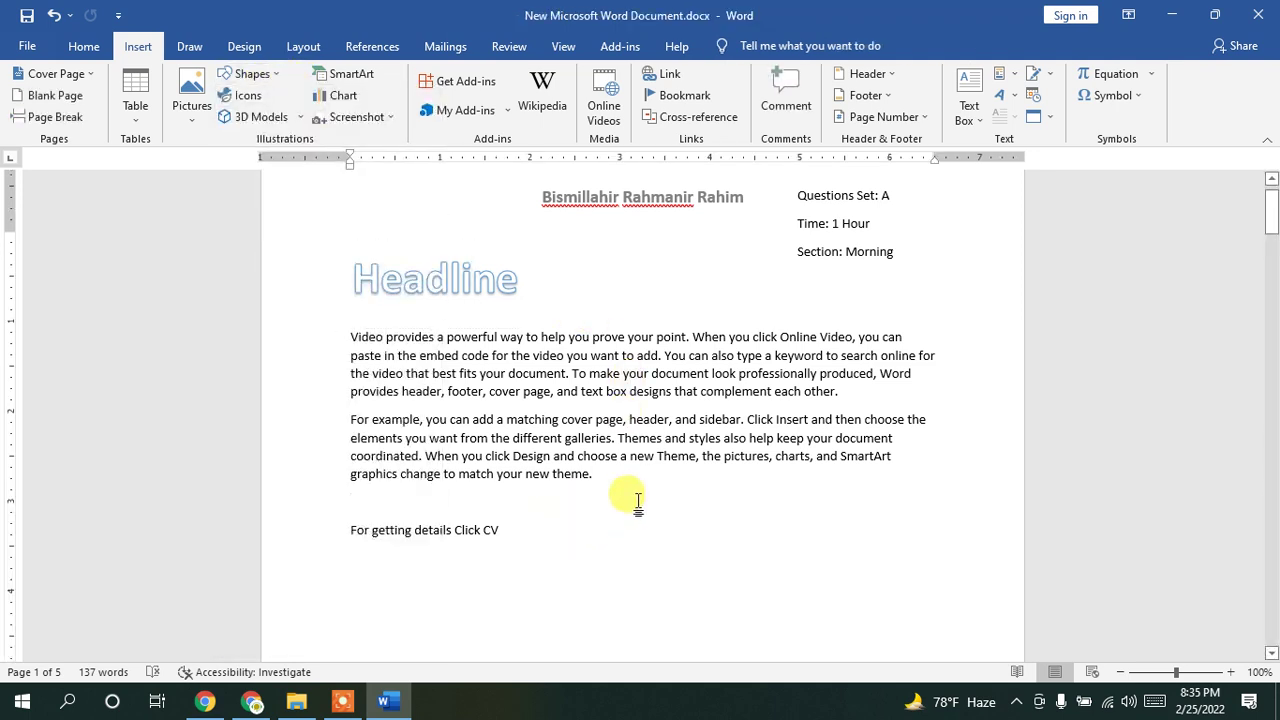
scroll(630, 498, up, 1)
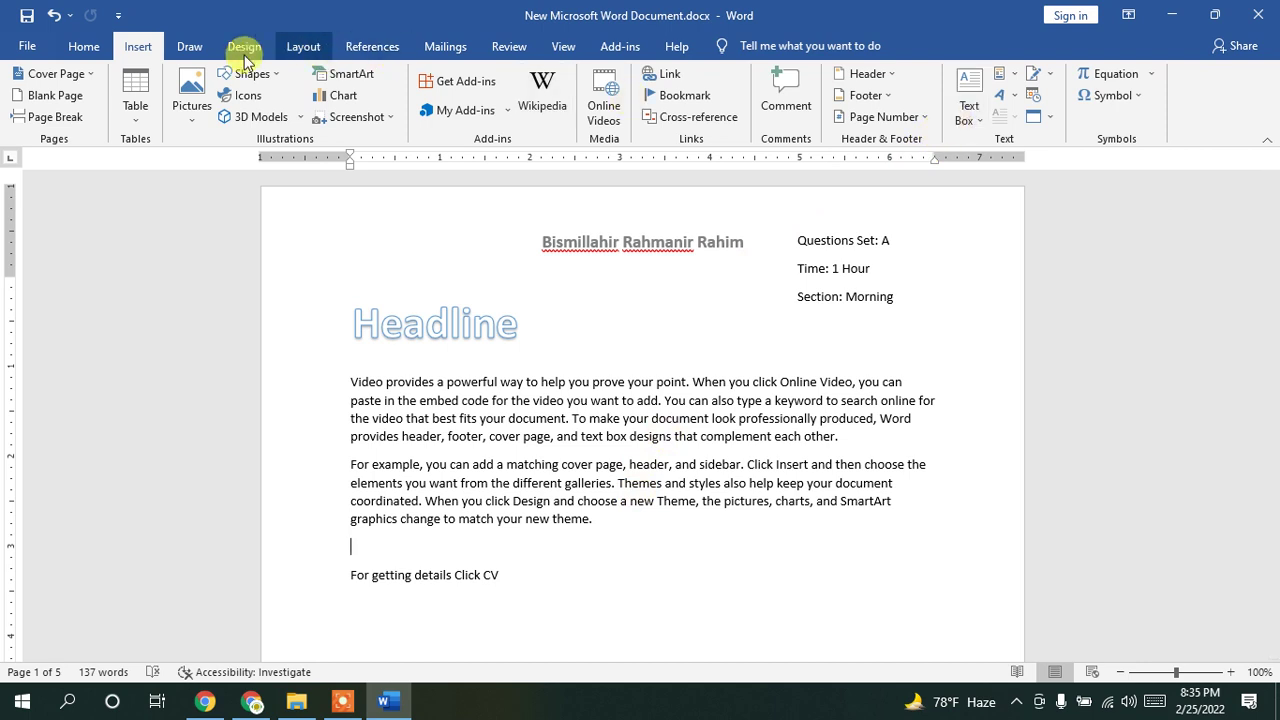
Step: Dismiss the WordArt gallery unused, then scroll down to blank page 2 and place the cursor there
click(1011, 98)
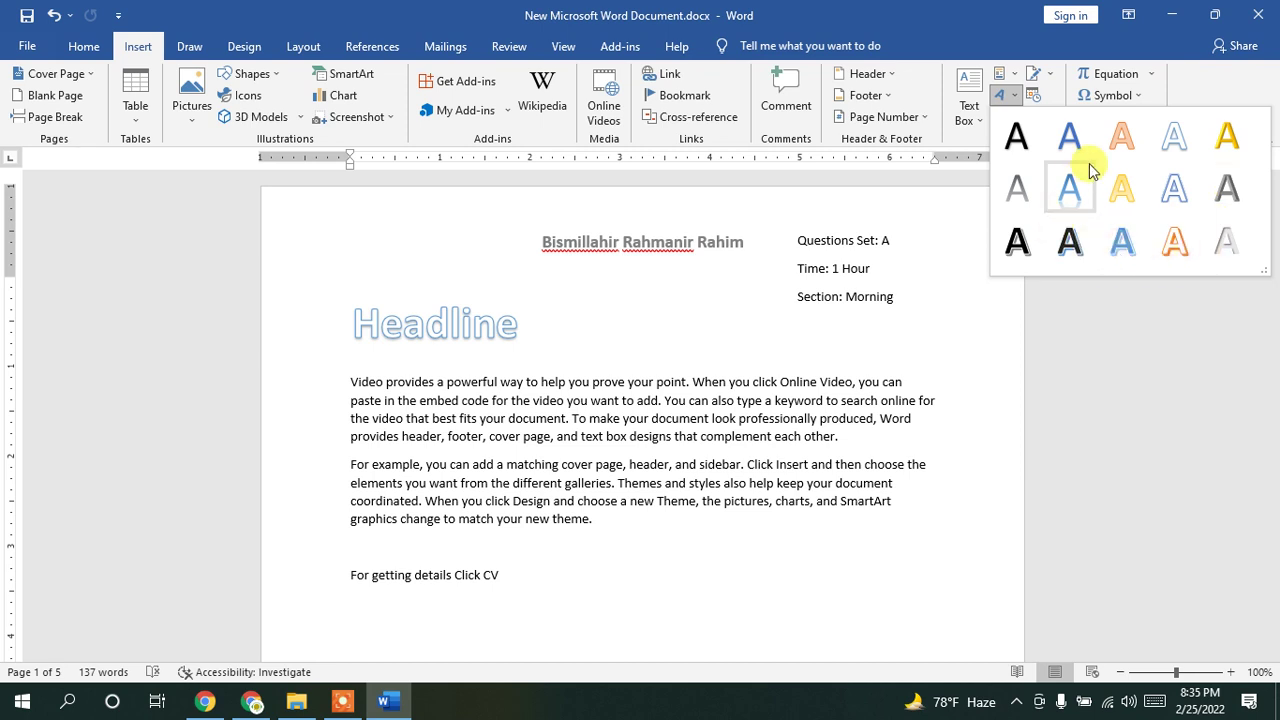
scroll(540, 465, down, 2)
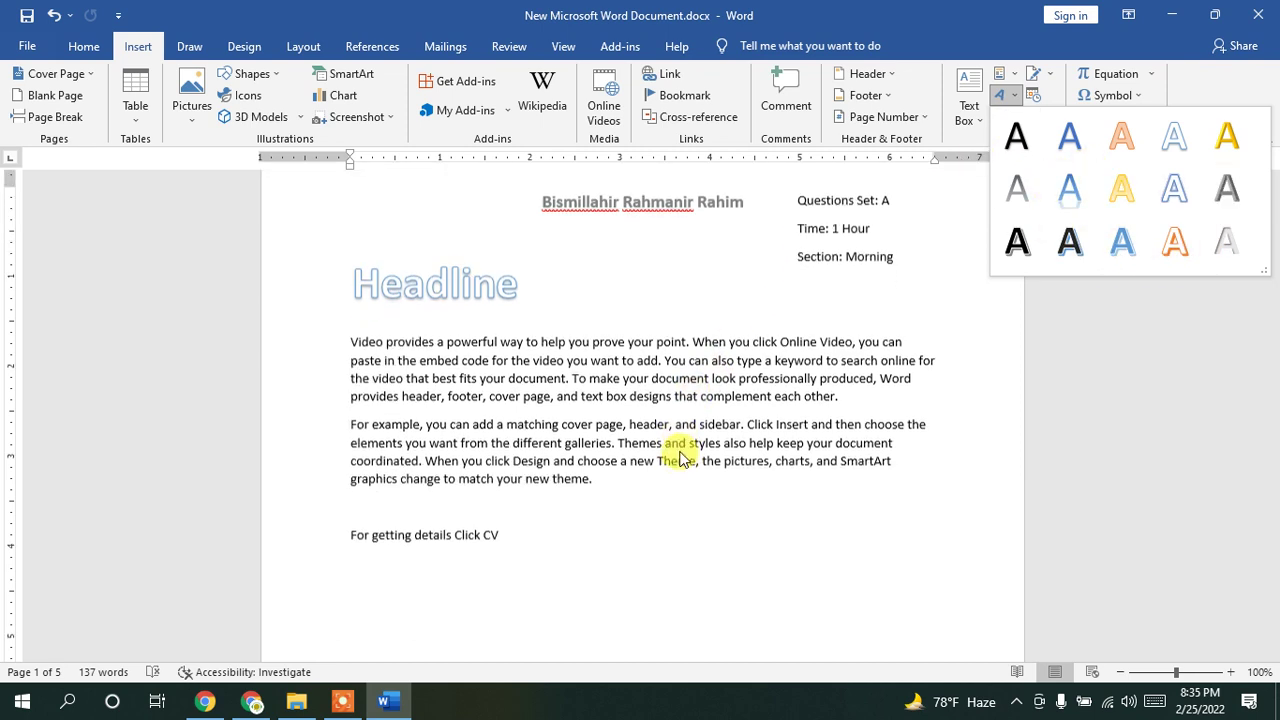
click(576, 472)
scroll(586, 503, down, 6)
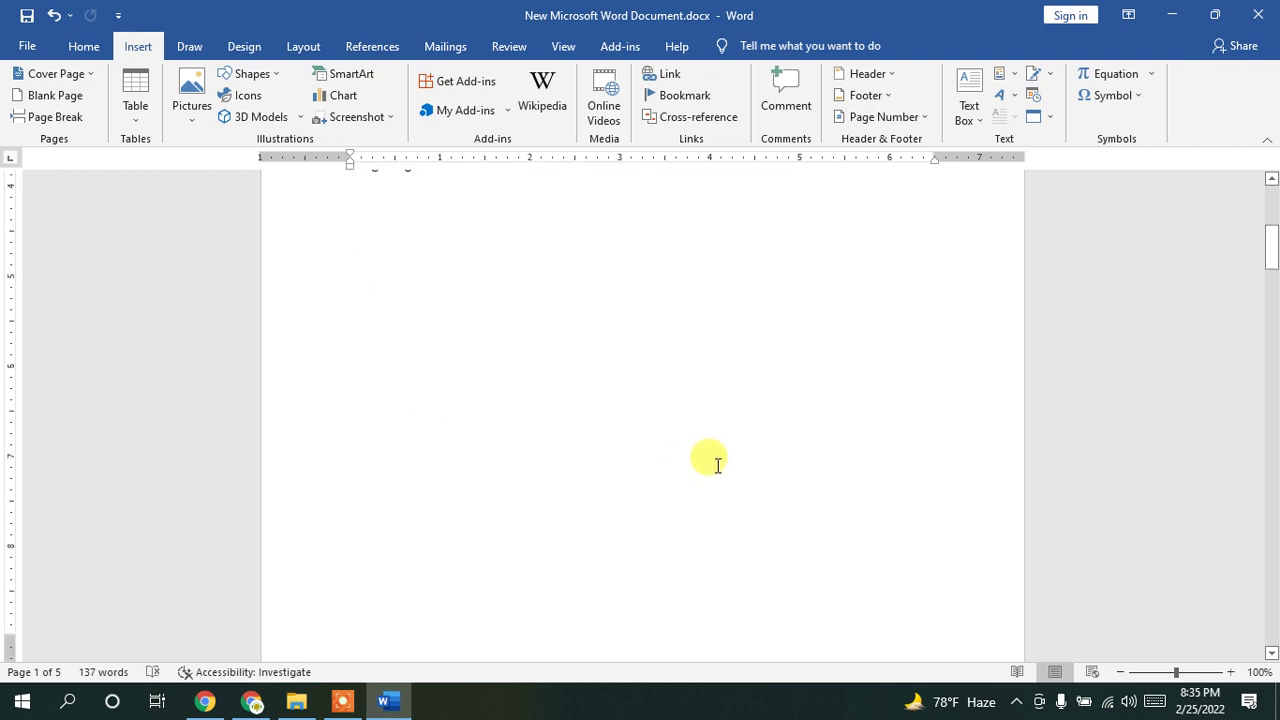
drag(1272, 252, 1273, 300)
click(537, 367)
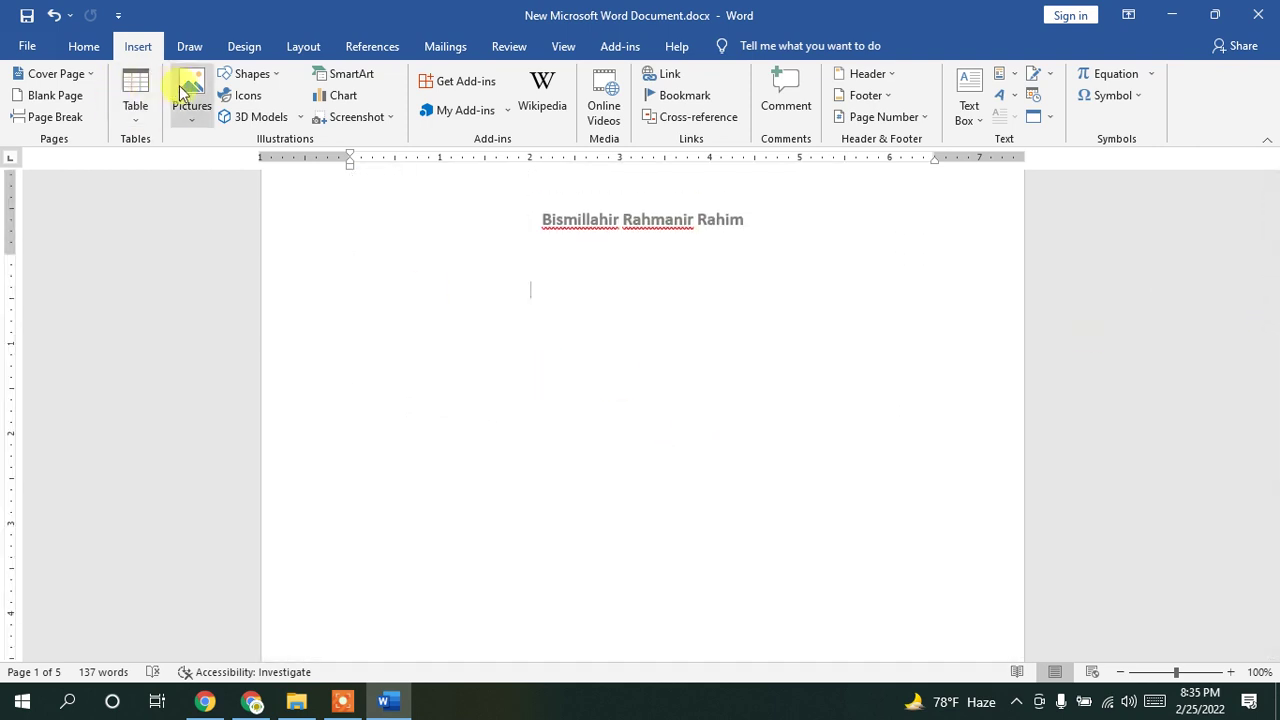
Step: Draw a 3.25" × 3.25" donut below the page 2 header and adjust its ring thickness
click(255, 74)
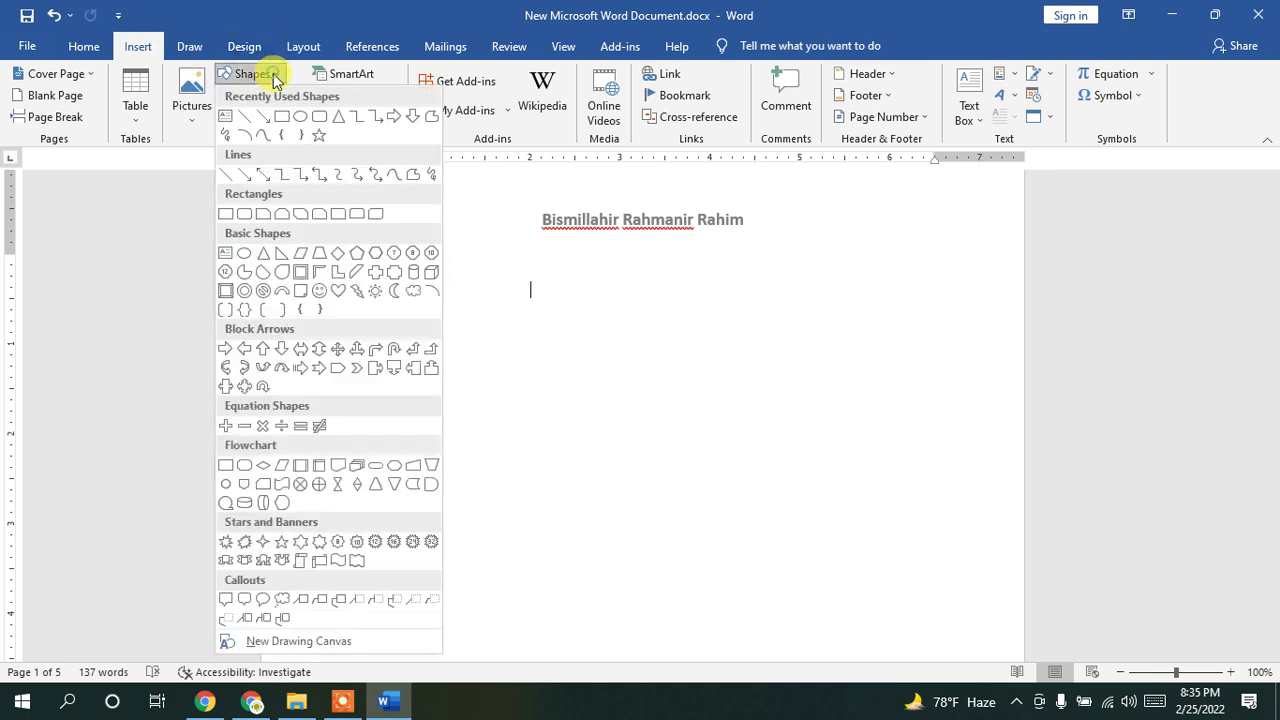
click(250, 294)
drag(606, 408, 753, 555)
mouse_move(532, 406)
mouse_down()
mouse_move(489, 414)
mouse_move(508, 409)
mouse_up()
click(863, 366)
Step: Check the donut, then open and close the WordArt gallery without picking a style
click(748, 335)
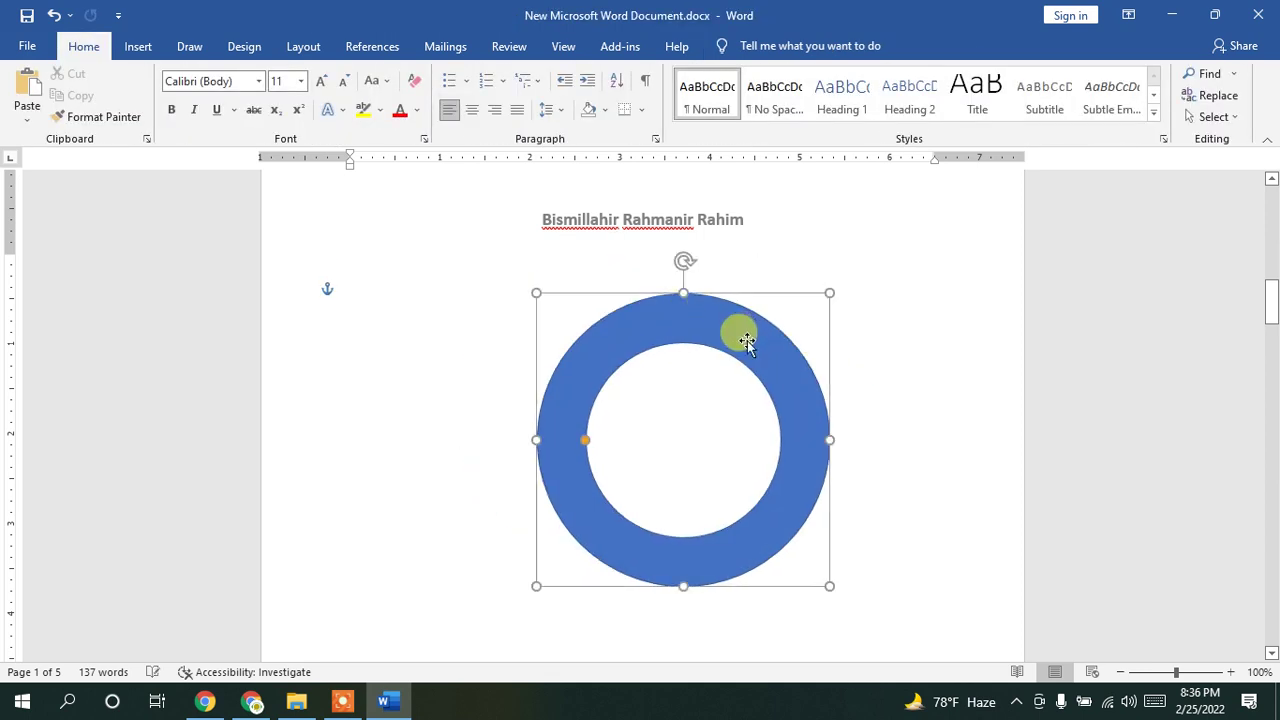
click(926, 402)
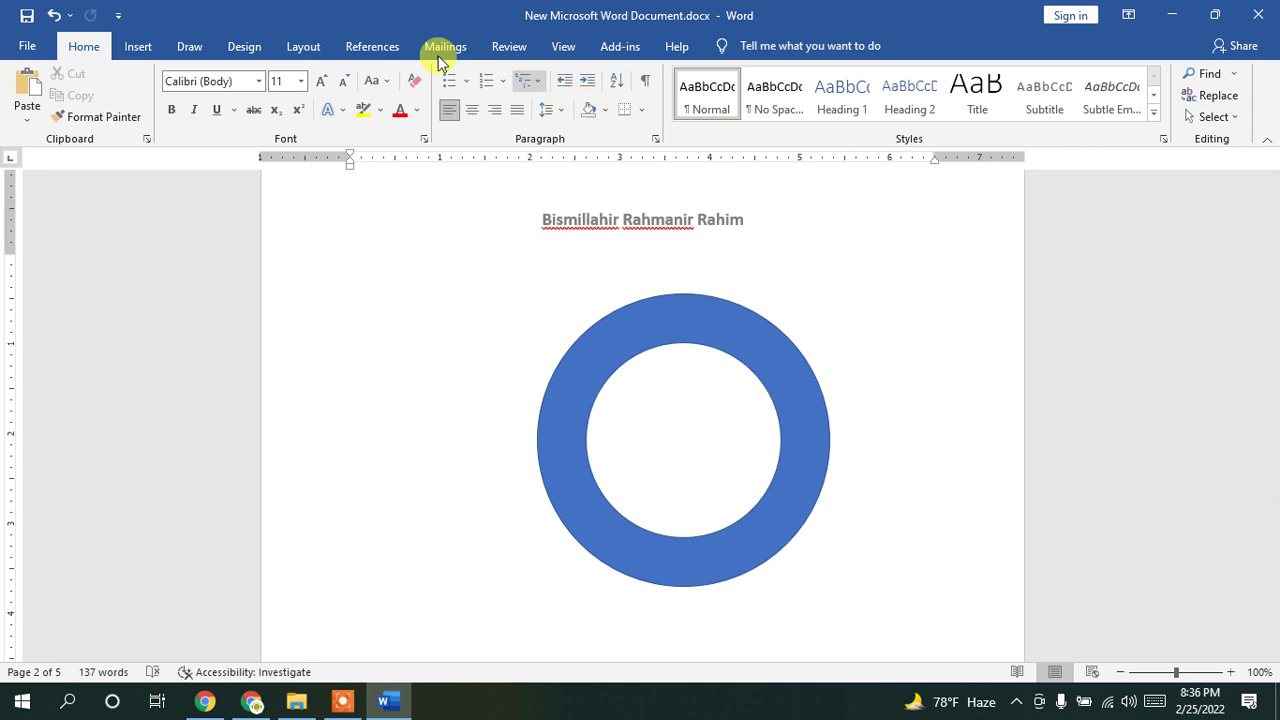
click(138, 46)
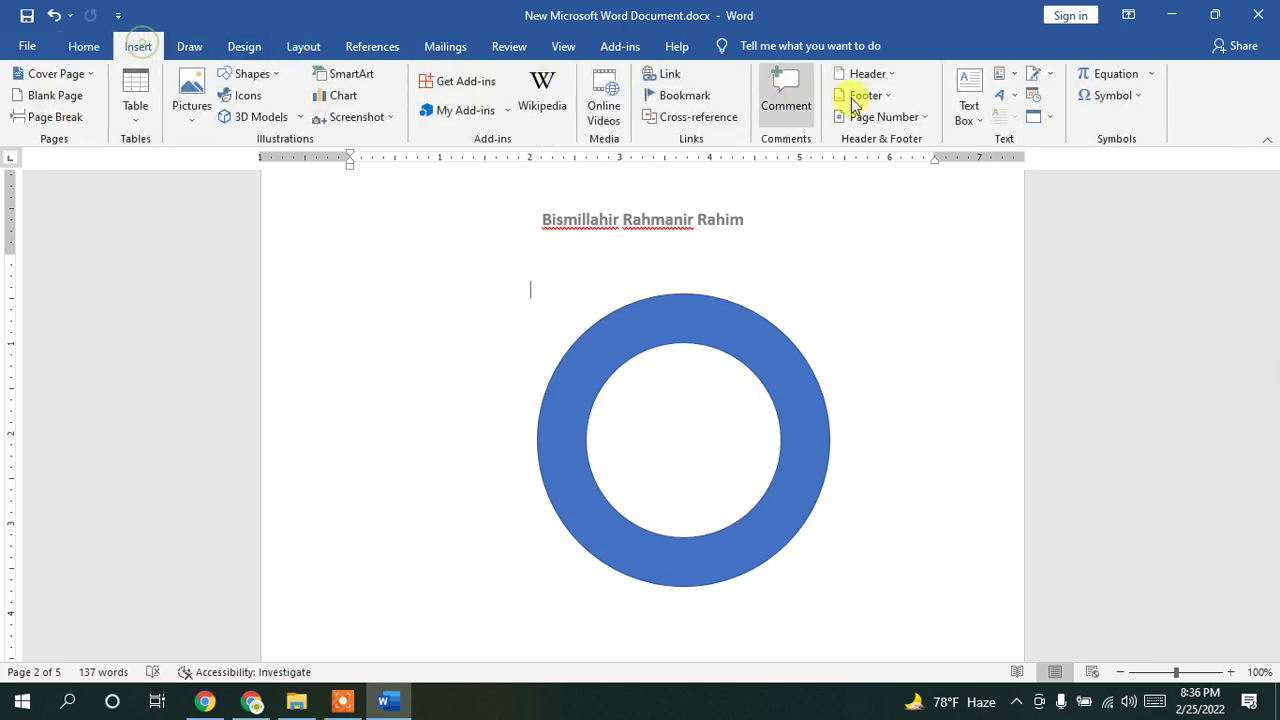
click(1012, 96)
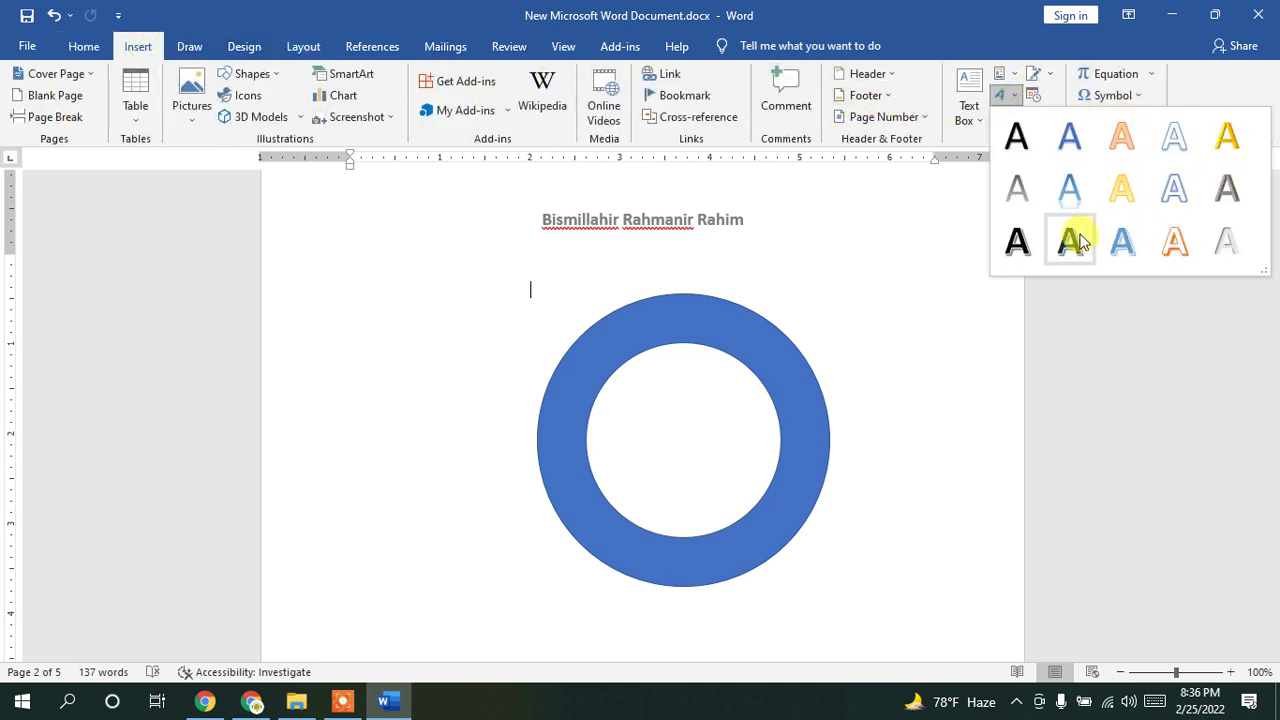
click(852, 362)
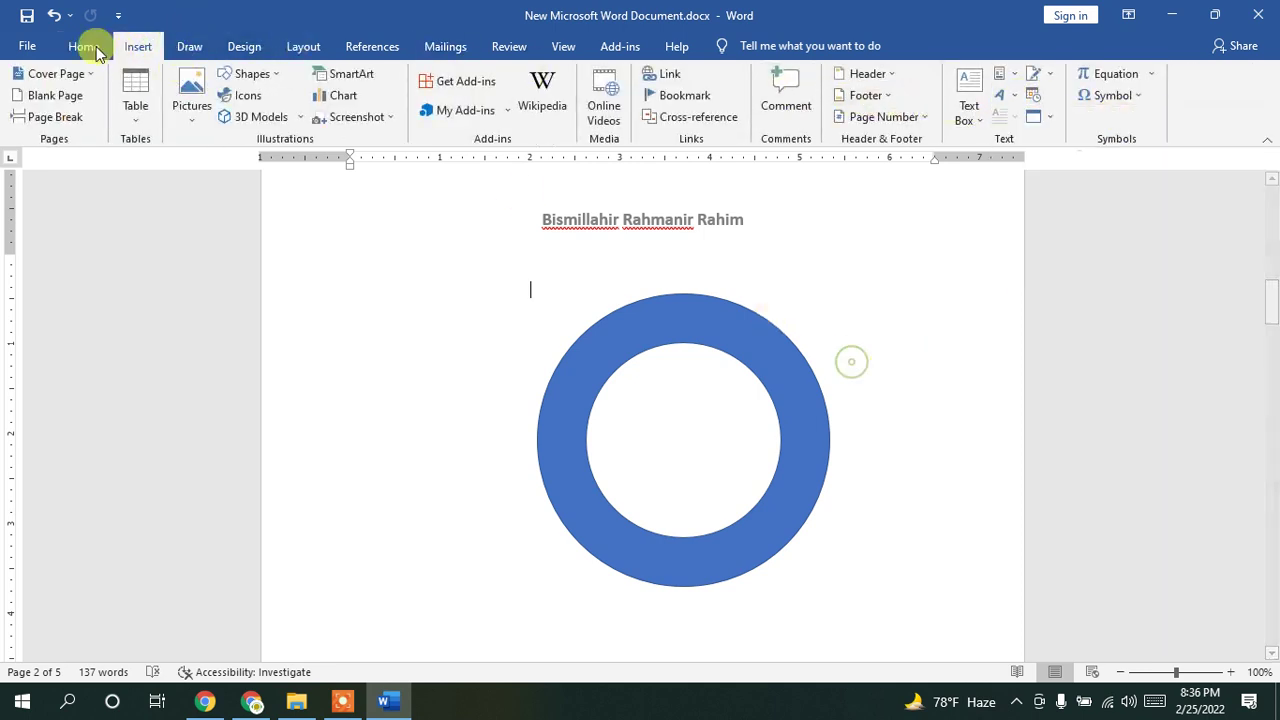
Step: Save to the Desktop as 'New Microsoft Word Document.doc' in Word 97-2003 format, accepting compatibility warnings
click(25, 45)
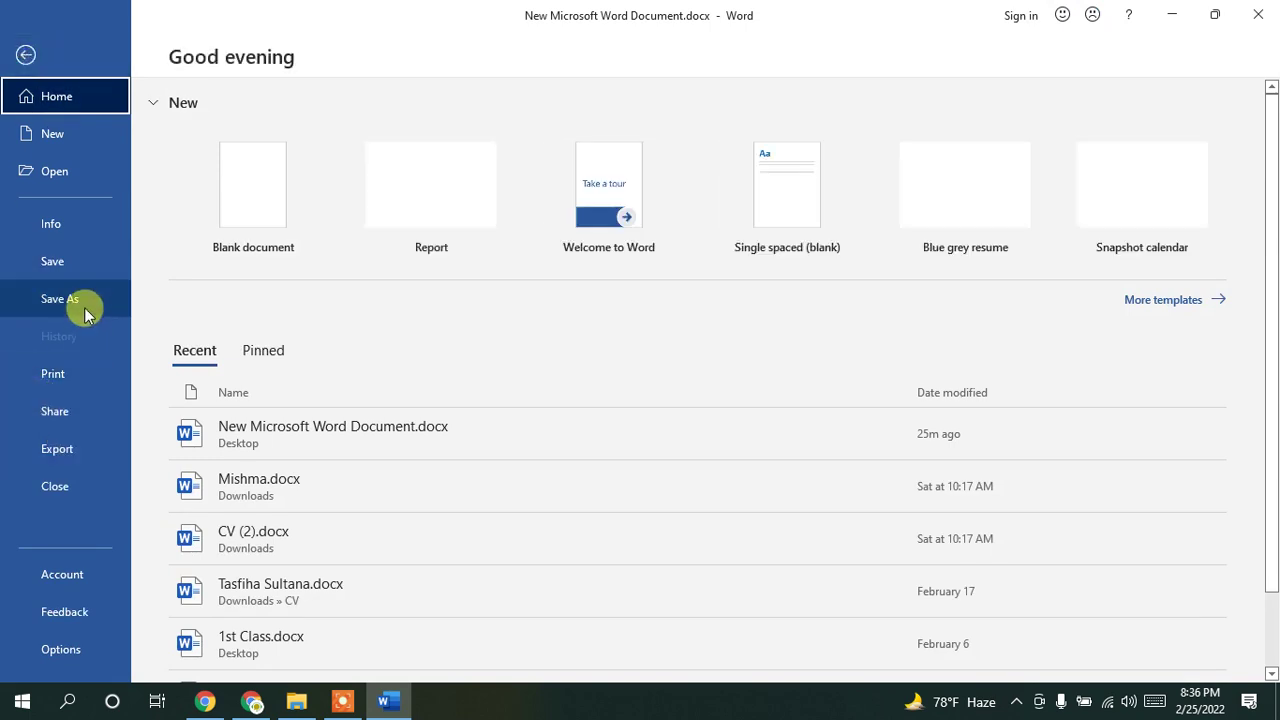
click(87, 311)
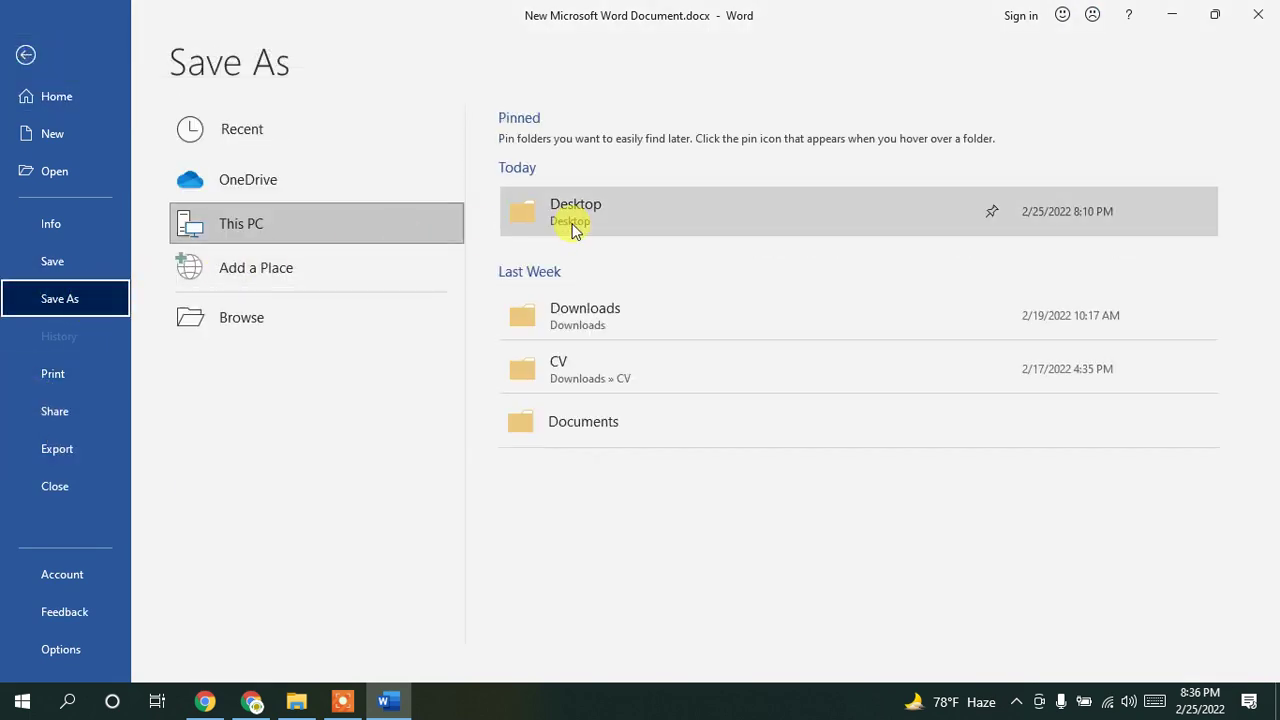
click(573, 210)
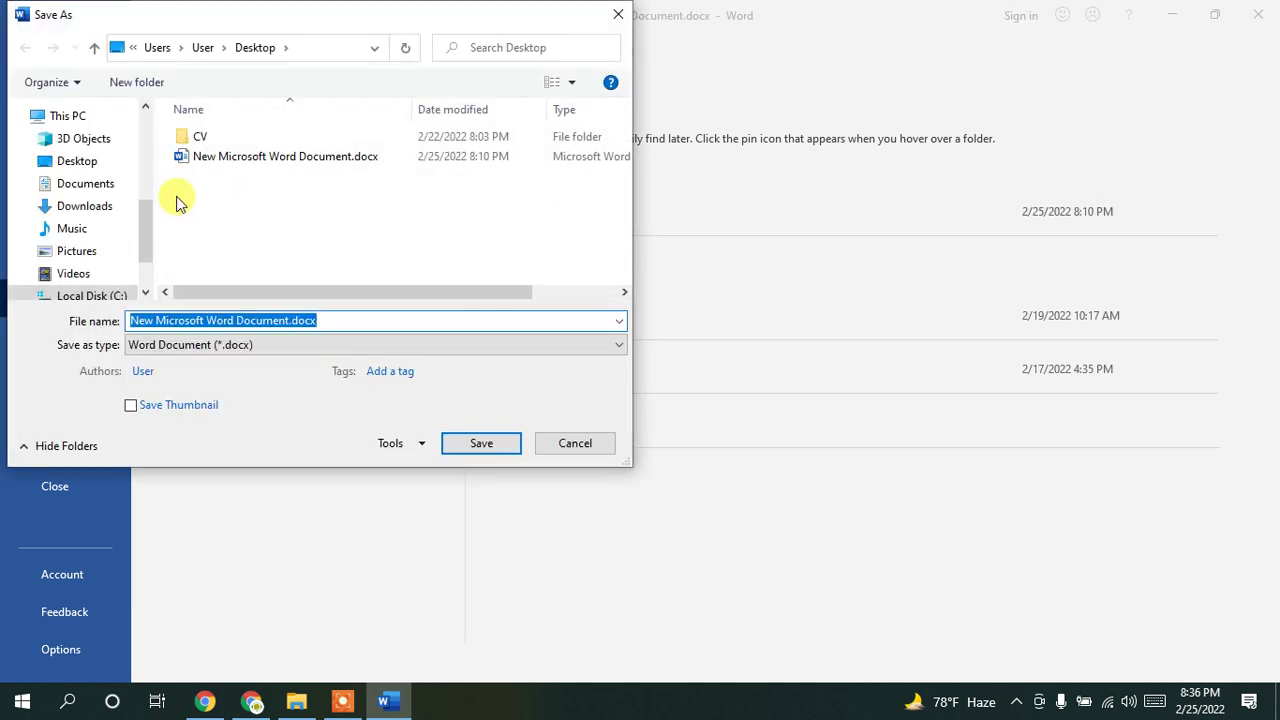
click(258, 346)
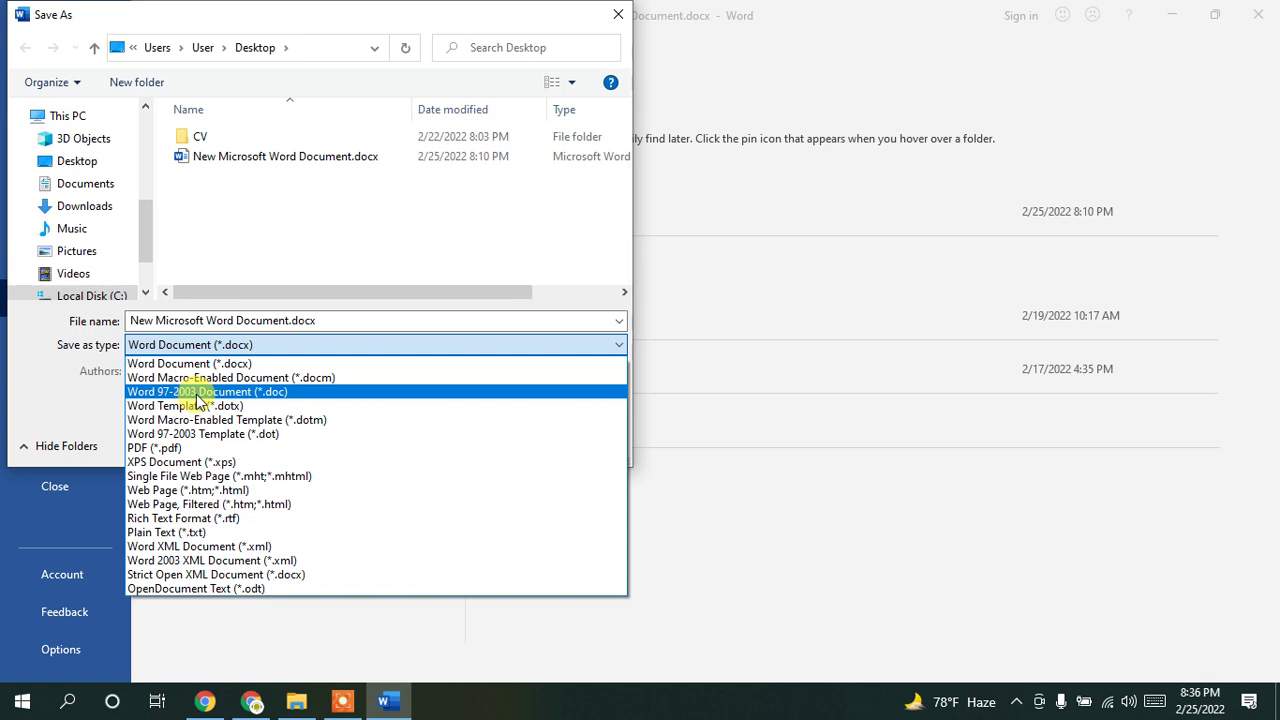
click(268, 395)
click(100, 162)
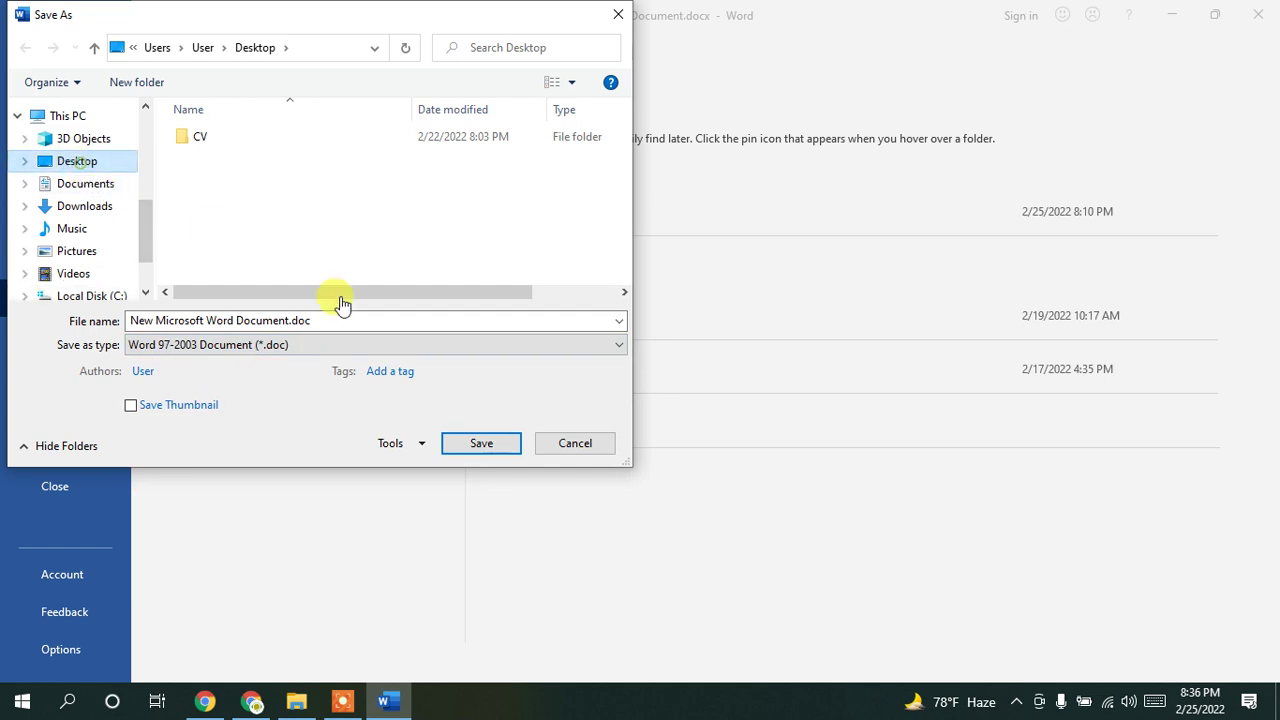
click(478, 443)
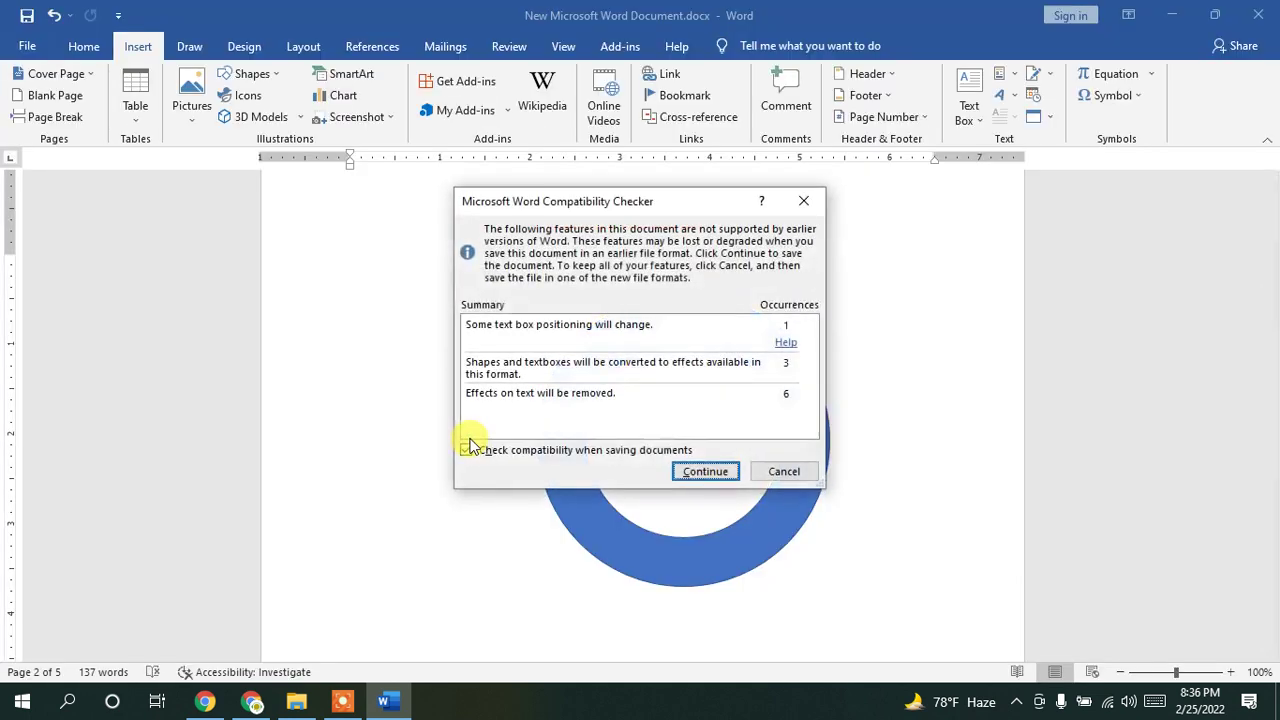
click(704, 473)
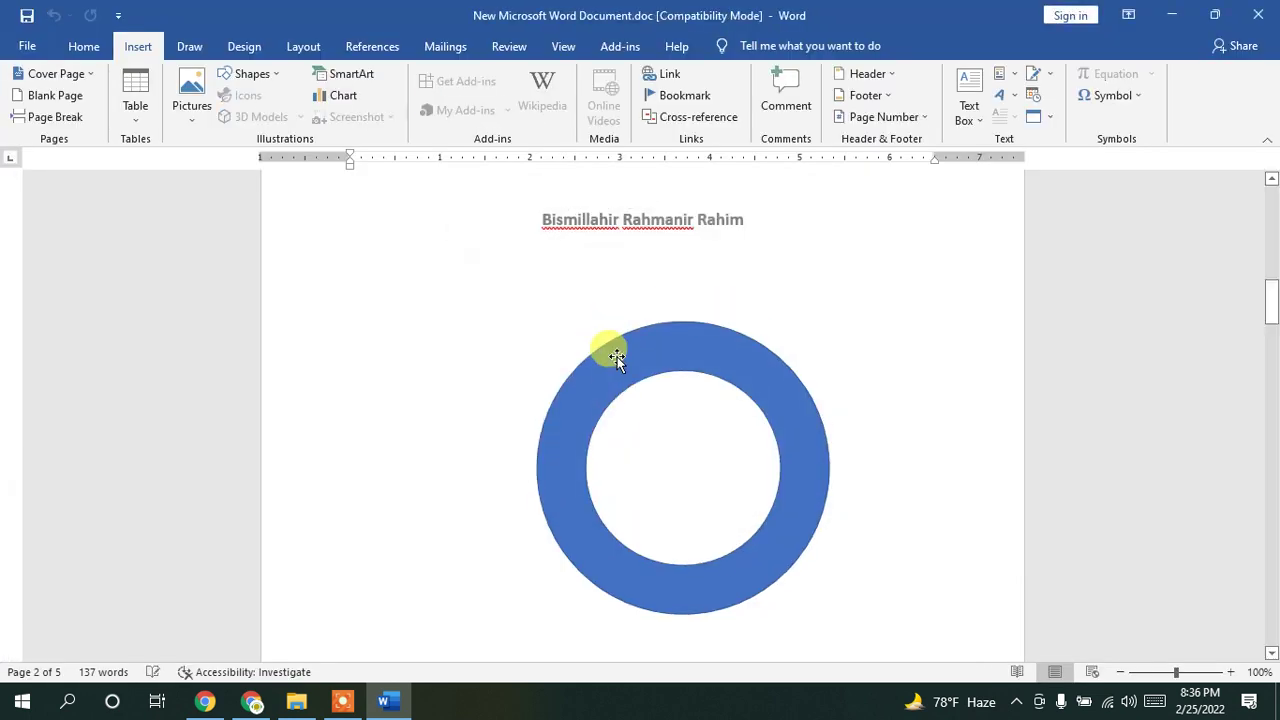
Step: Insert an arched WordArt style and type 'Sayed Mid School' as its text
click(755, 371)
click(1013, 100)
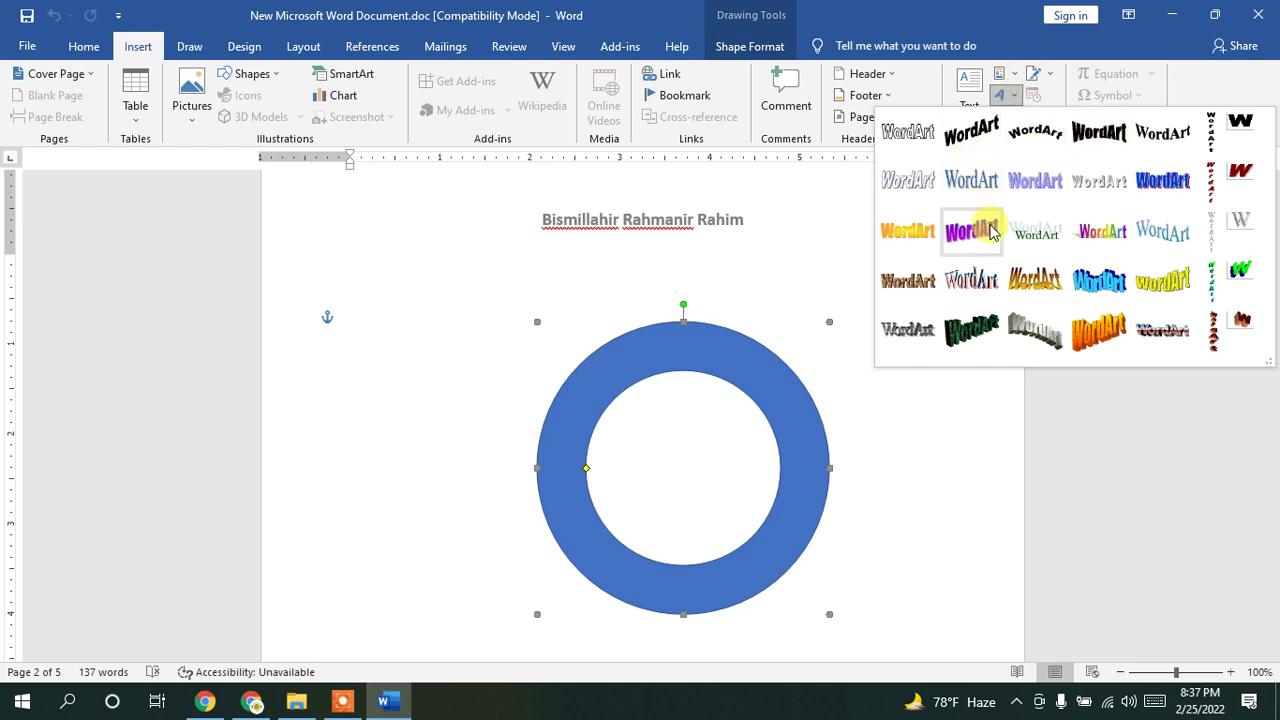
click(1039, 144)
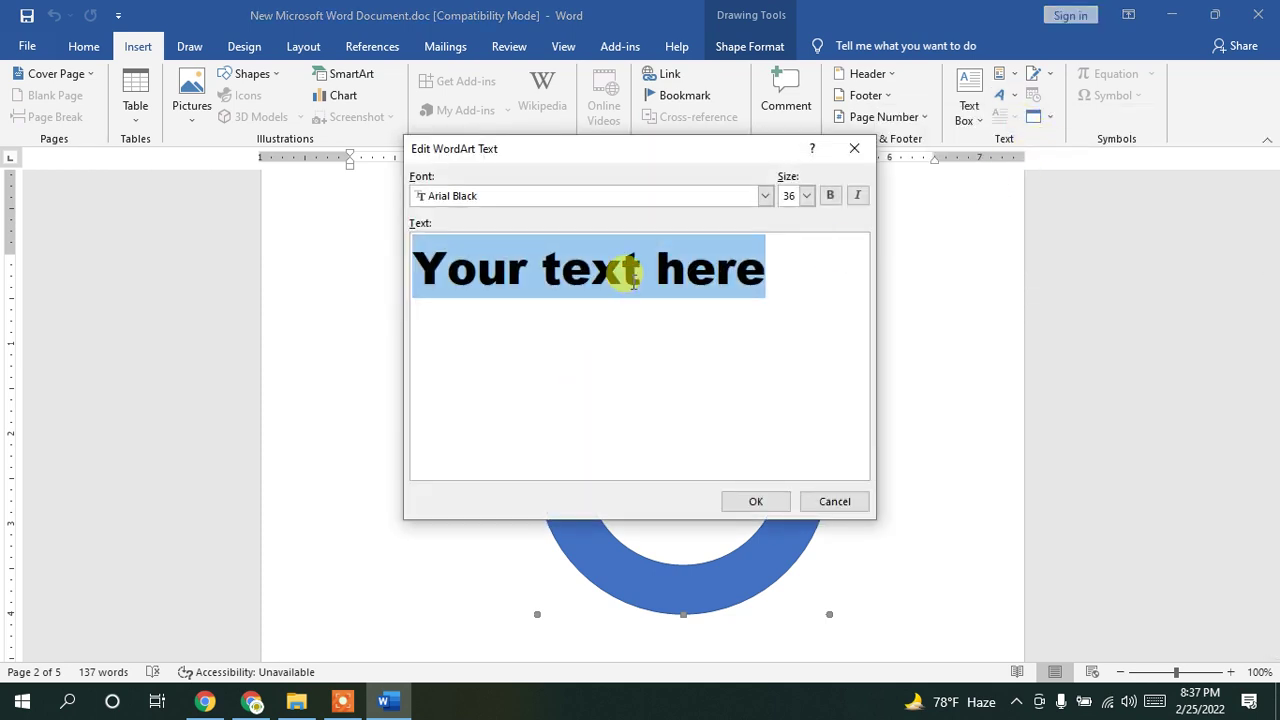
text(Say)
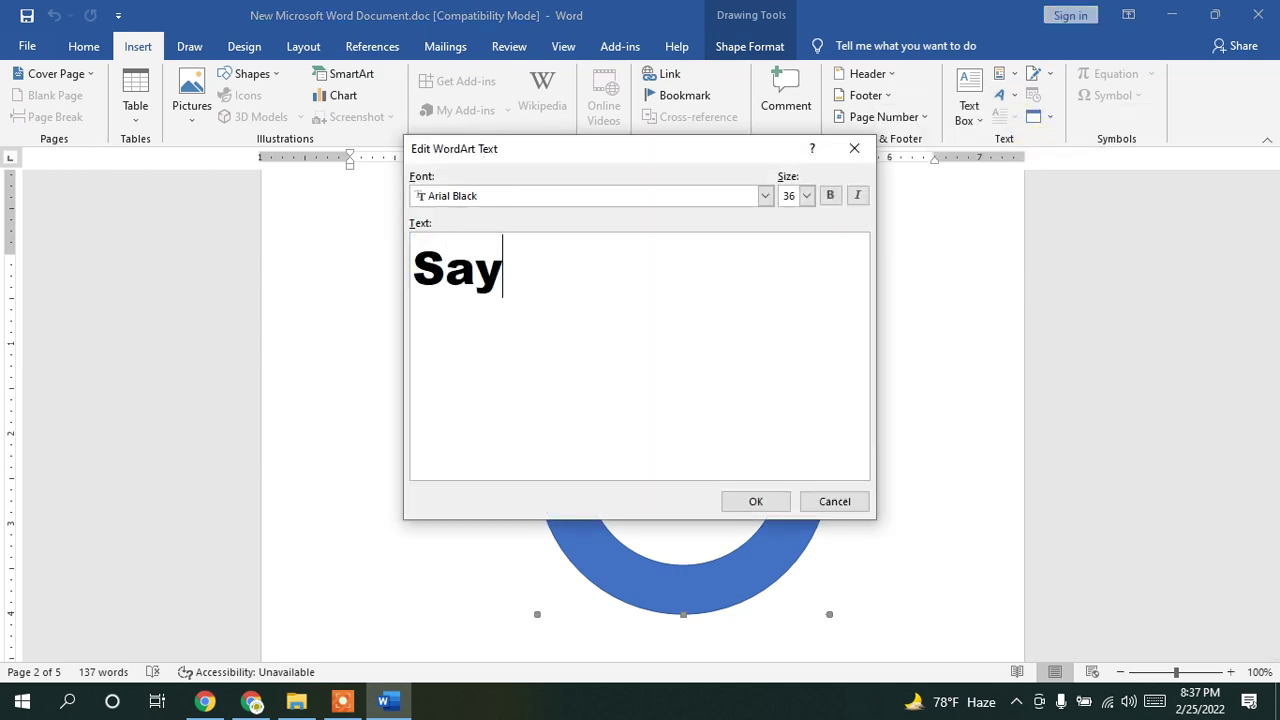
text(ed Sc)
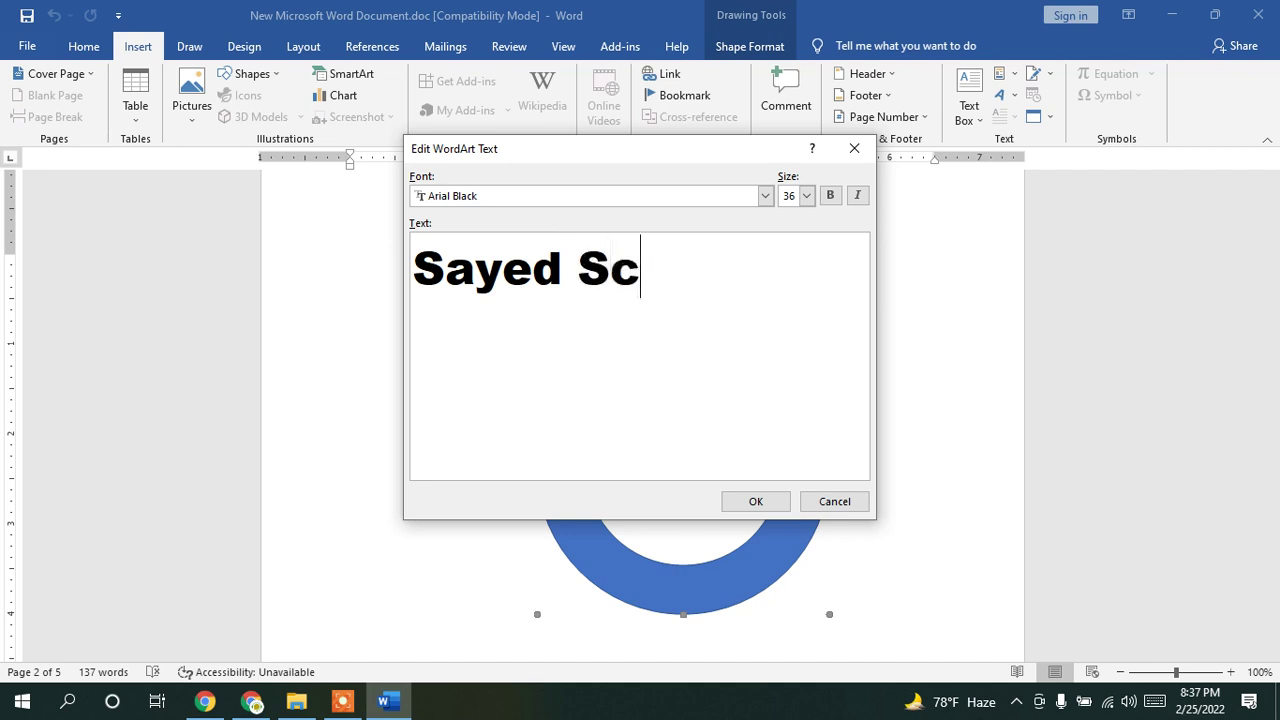
key(BackSpace)
key(BackSpace)
key(BackSpace)
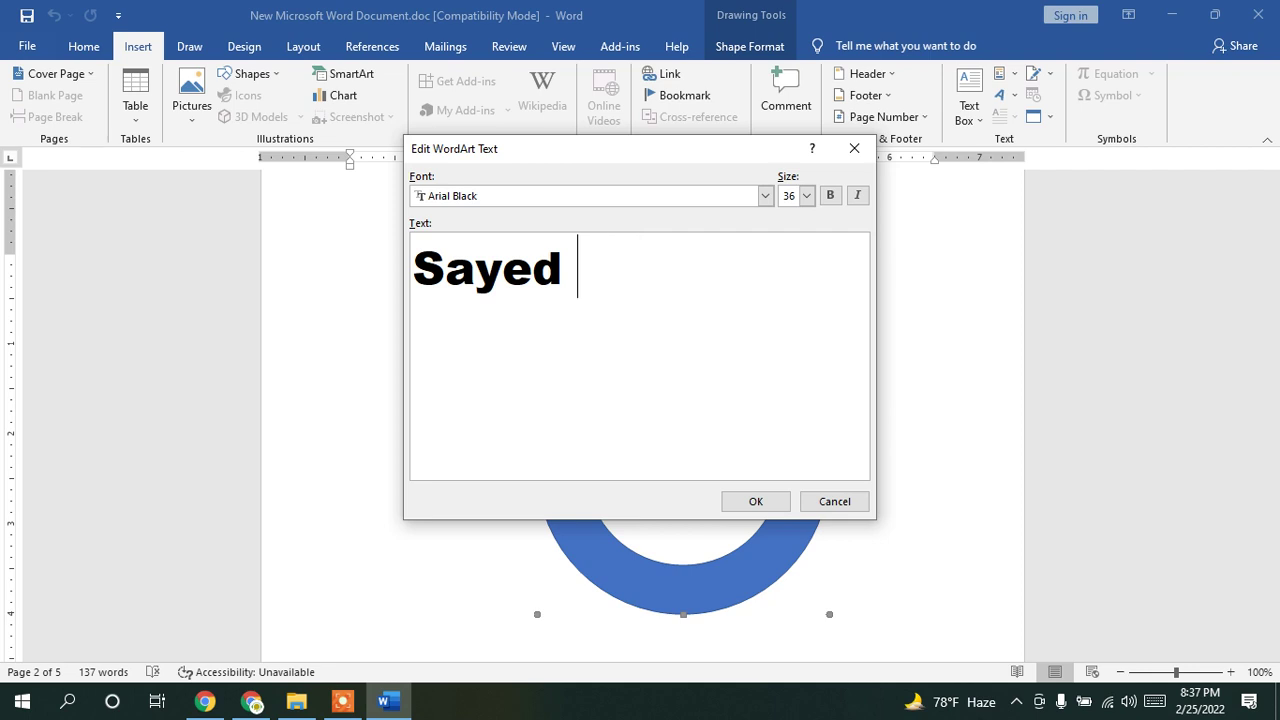
text(Mid School)
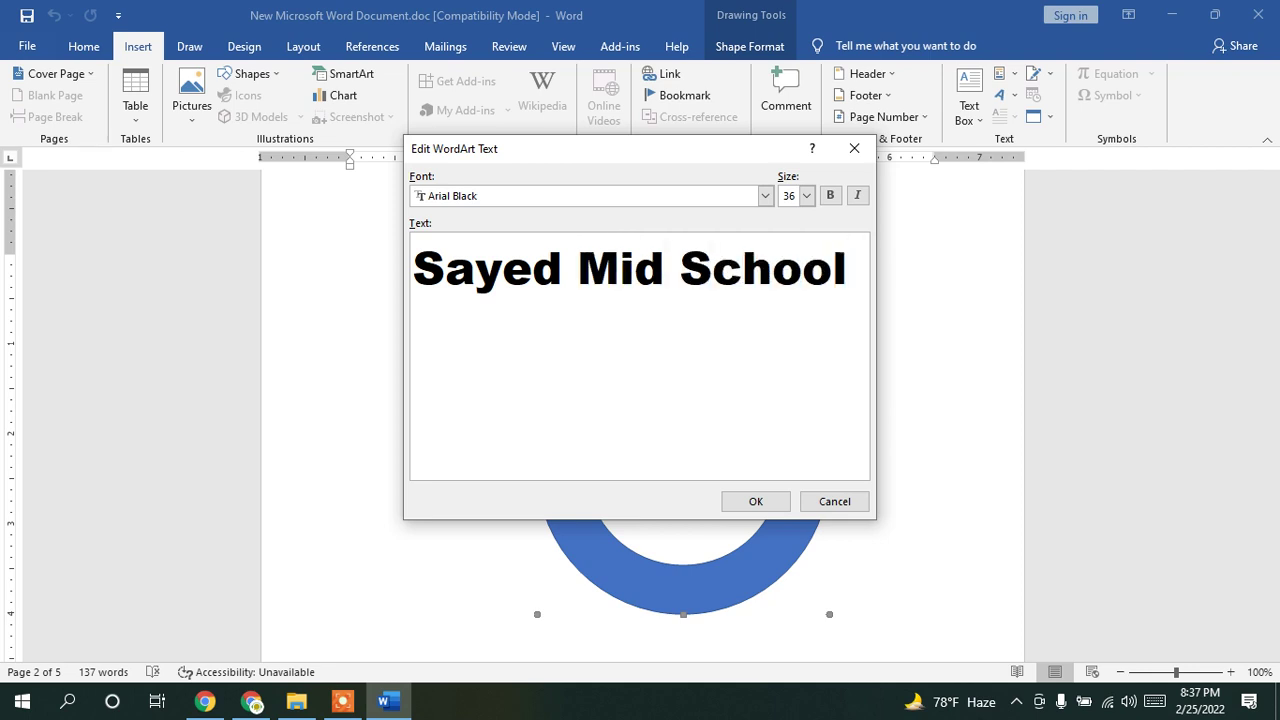
Step: Confirm the WordArt text, move it up above the ring, and resize it
click(753, 502)
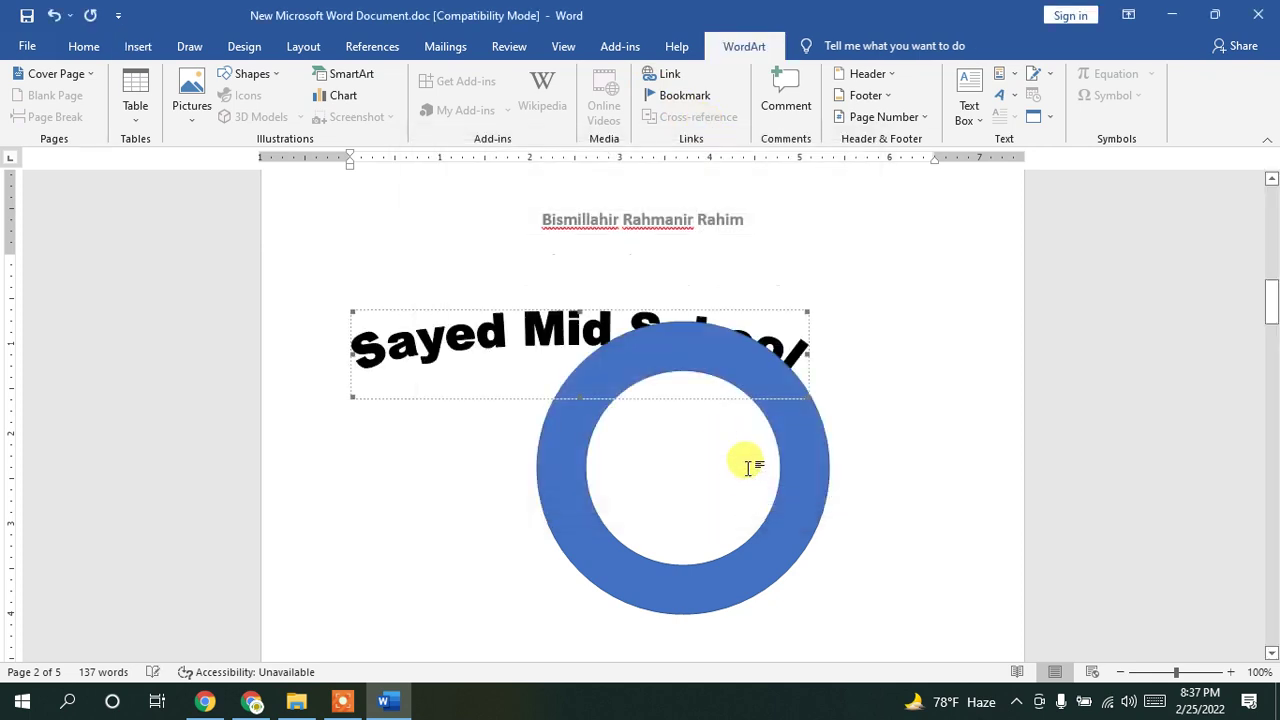
drag(560, 322, 589, 288)
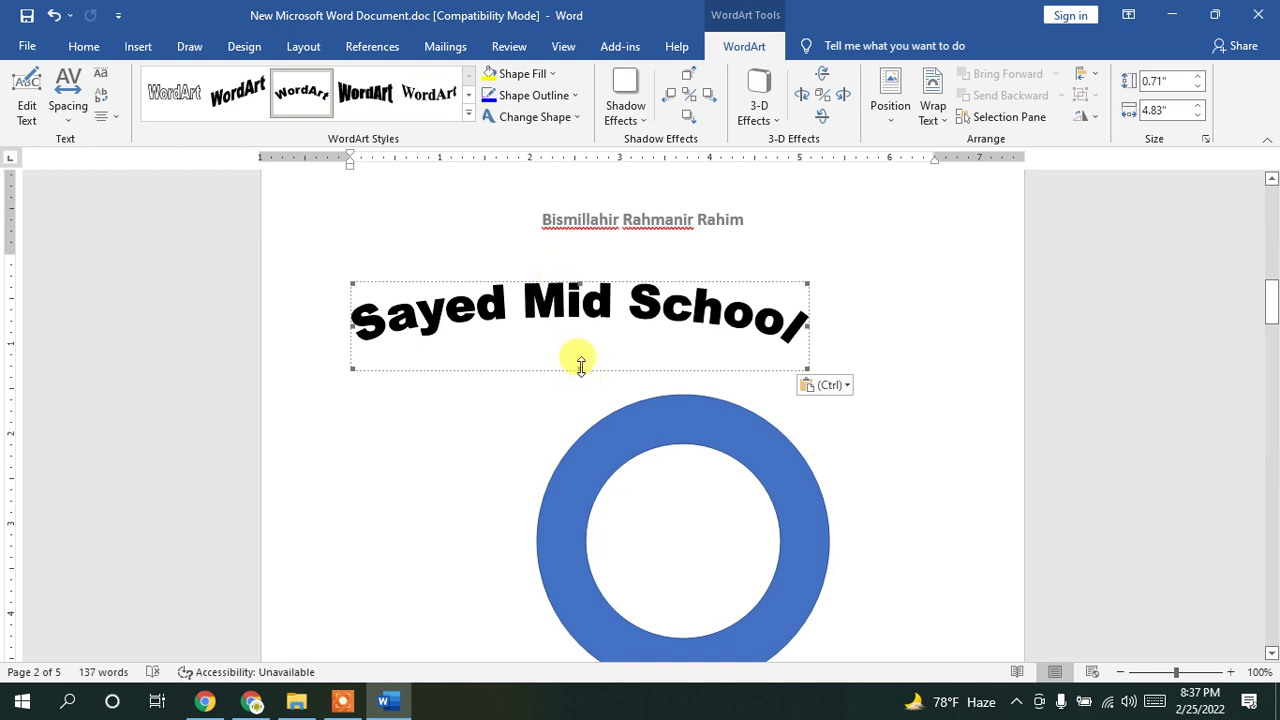
drag(580, 365, 540, 486)
scroll(654, 432, up, 5)
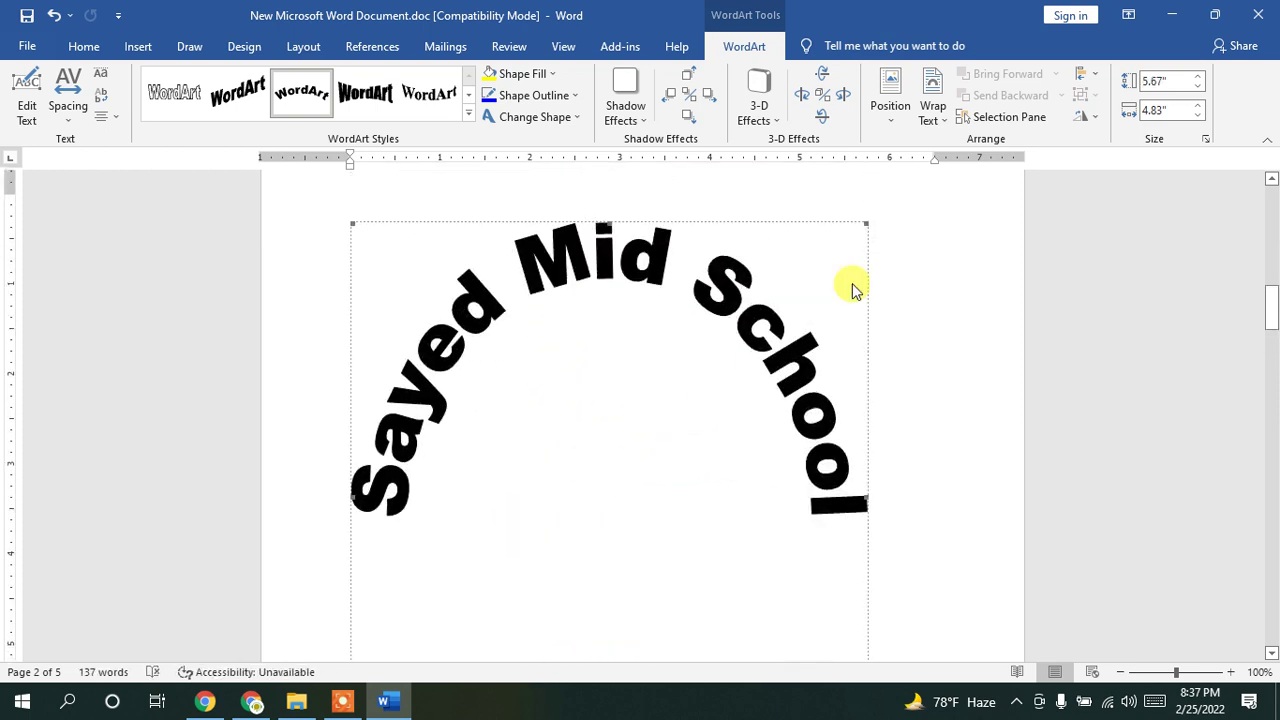
drag(862, 228, 688, 396)
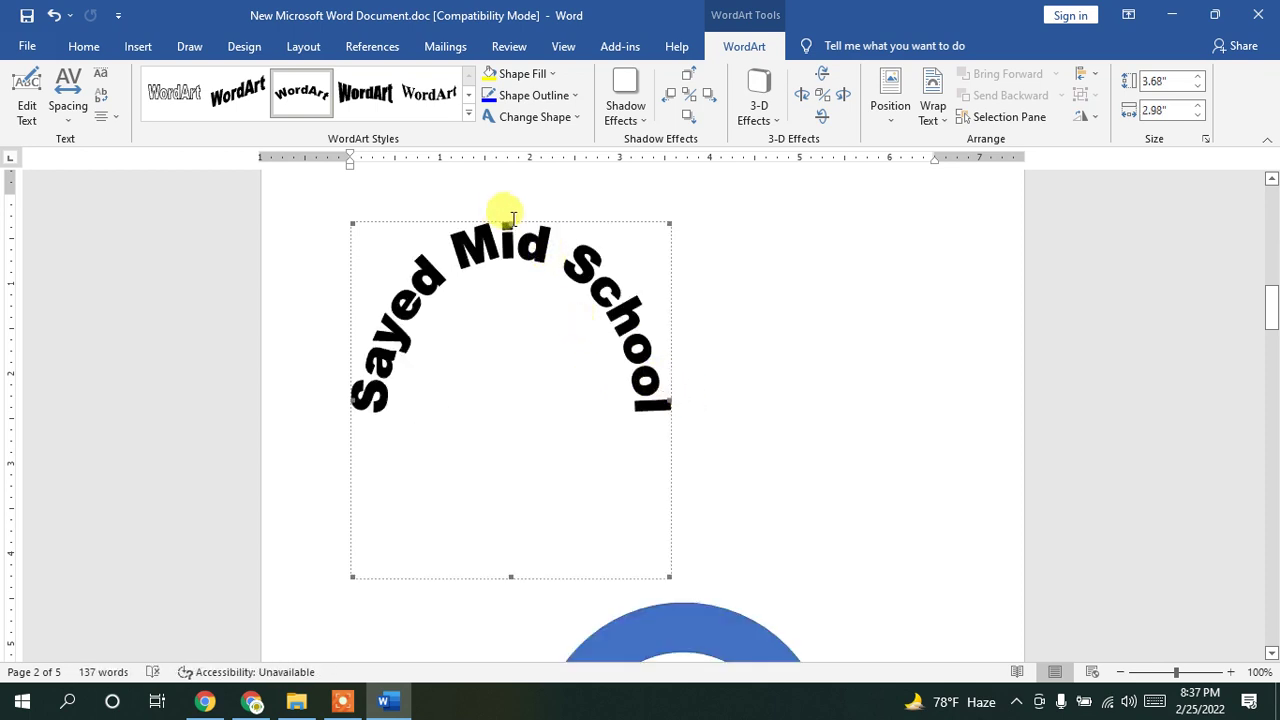
Step: Reduce the WordArt height to about 2.37" × 2.98" to flatten the arch
click(510, 224)
click(428, 268)
drag(508, 577, 505, 455)
click(526, 218)
click(520, 220)
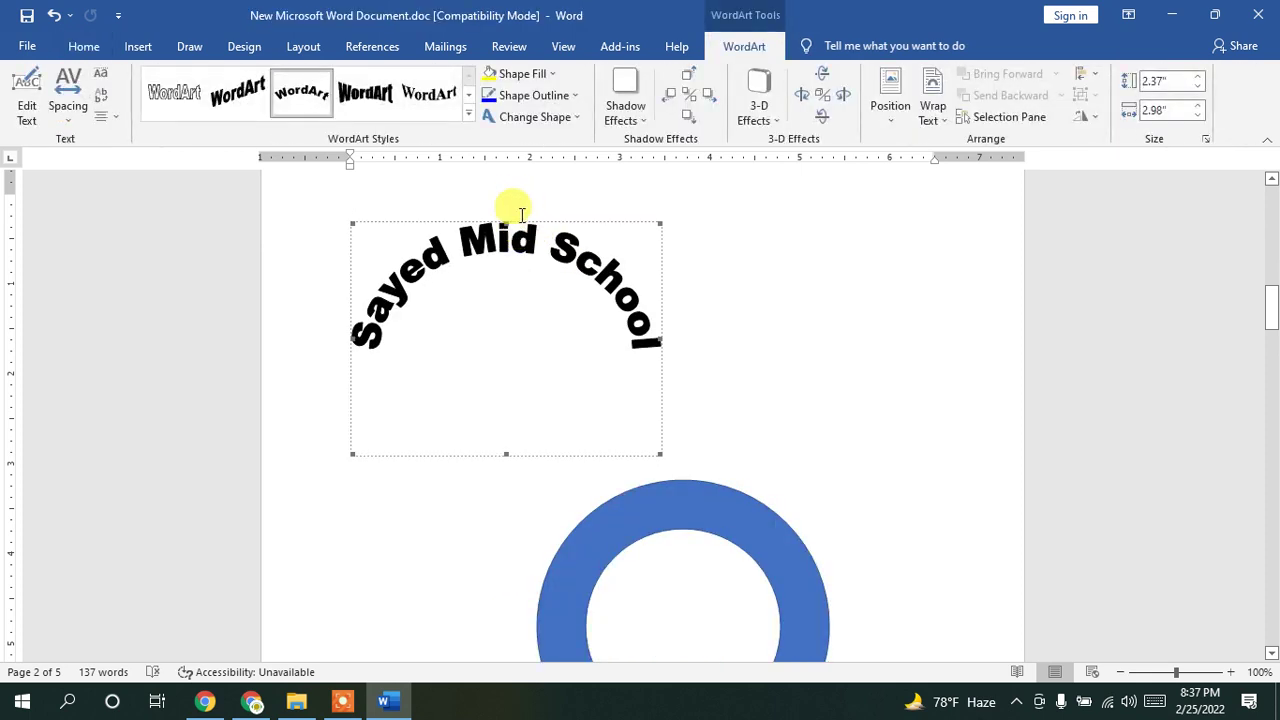
click(666, 263)
click(587, 267)
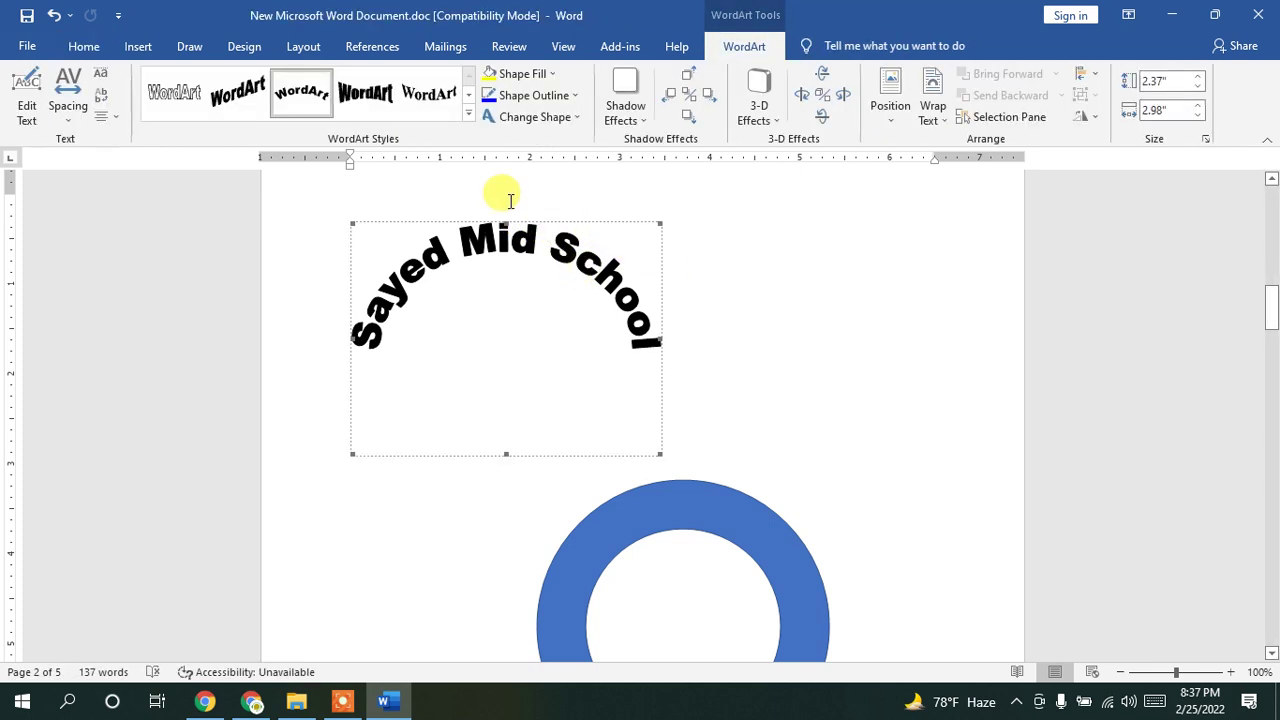
Step: Set the WordArt to In Front of Text, move it onto the blue ring, and resize it
click(948, 127)
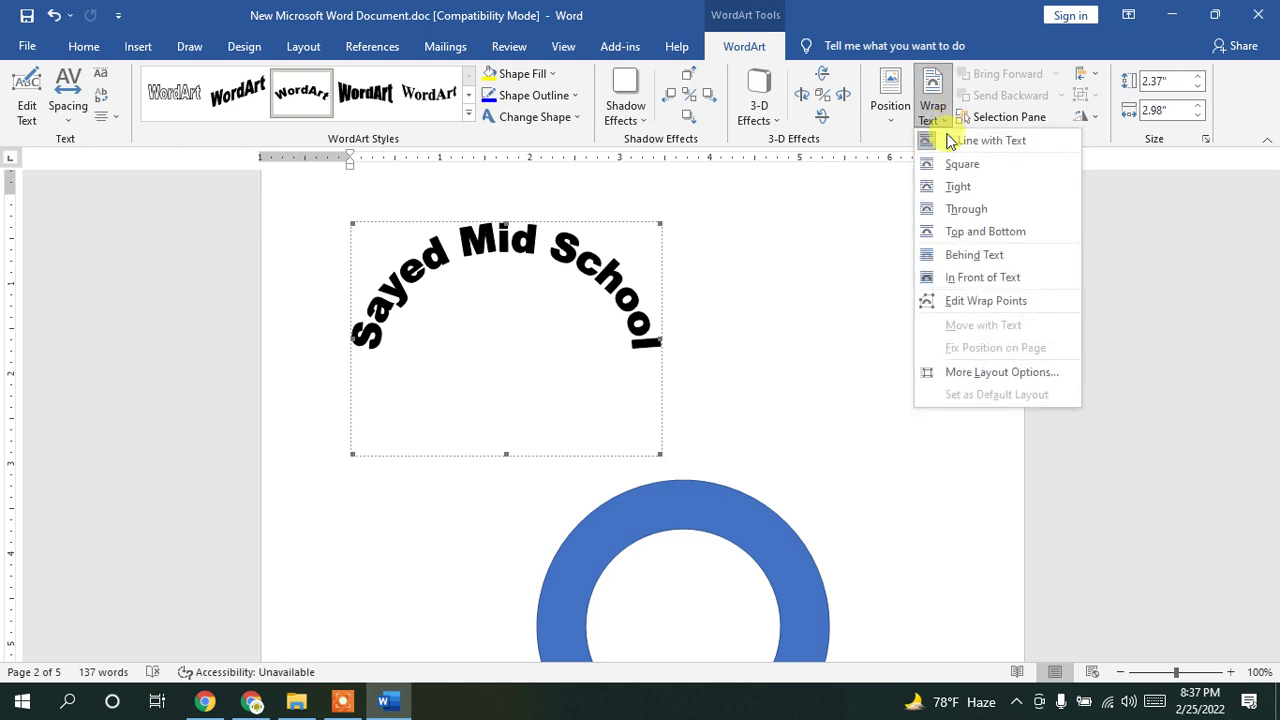
click(985, 285)
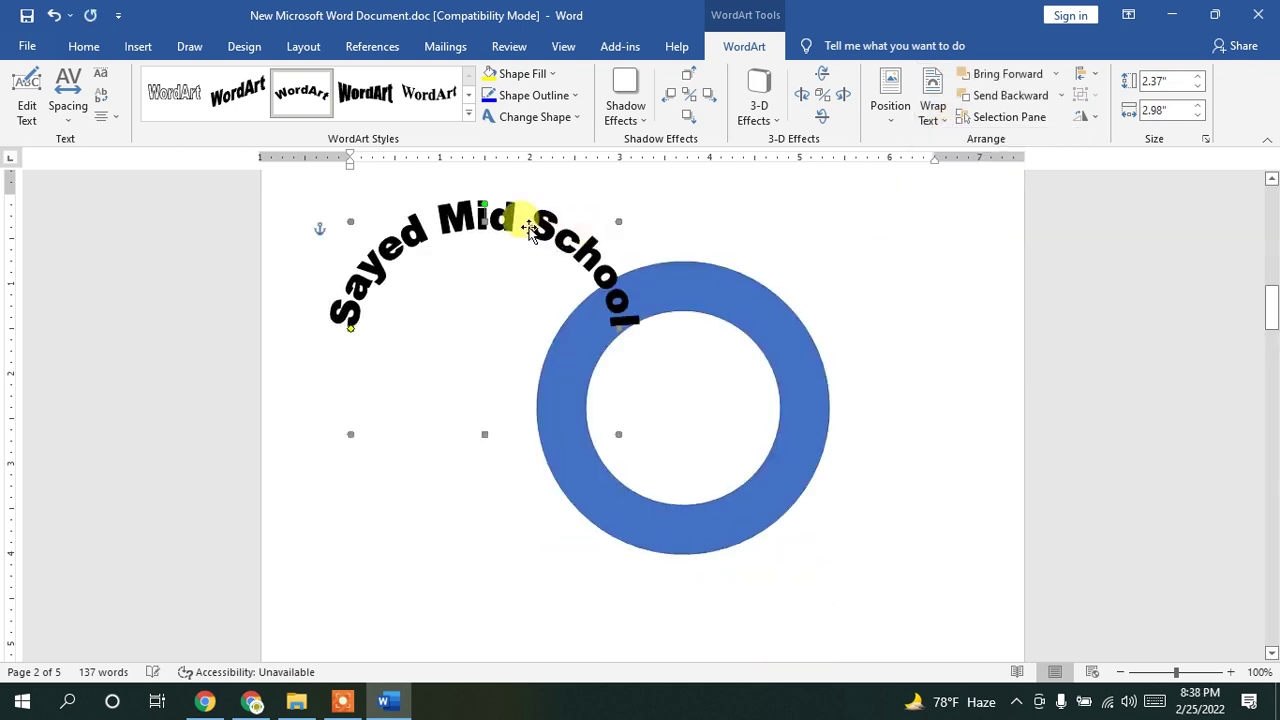
drag(463, 223, 650, 277)
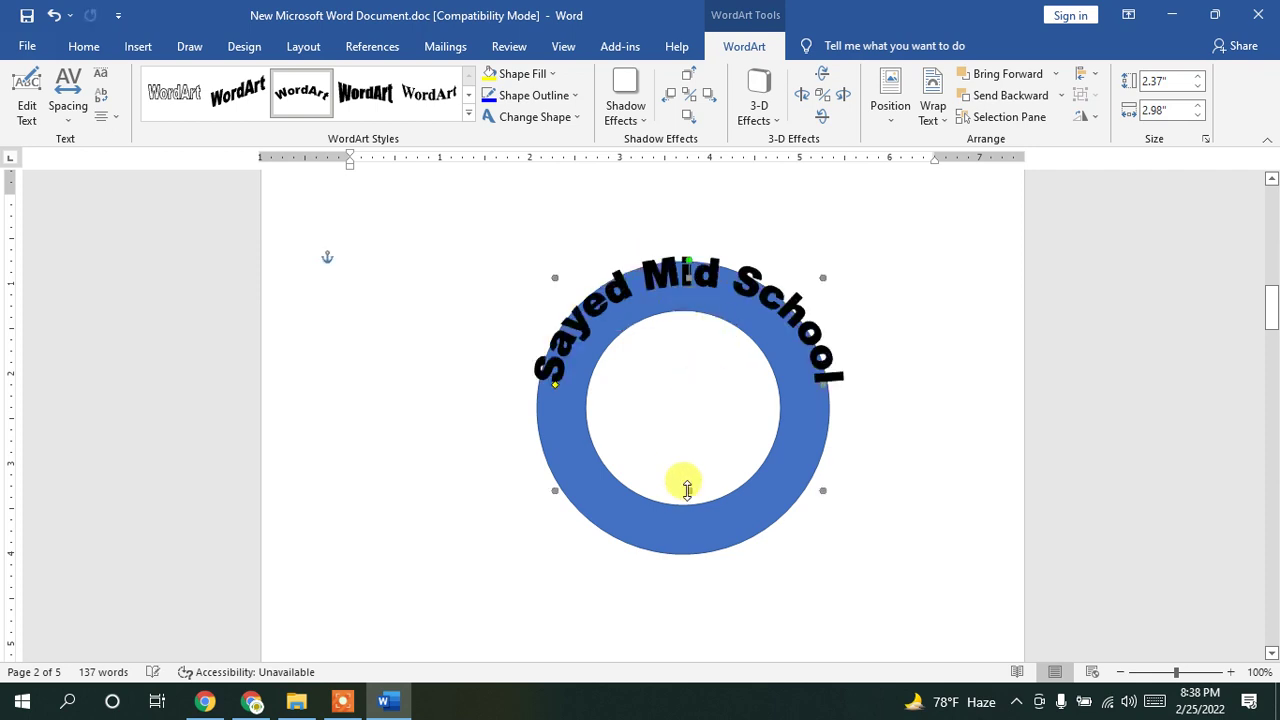
drag(688, 520, 689, 522)
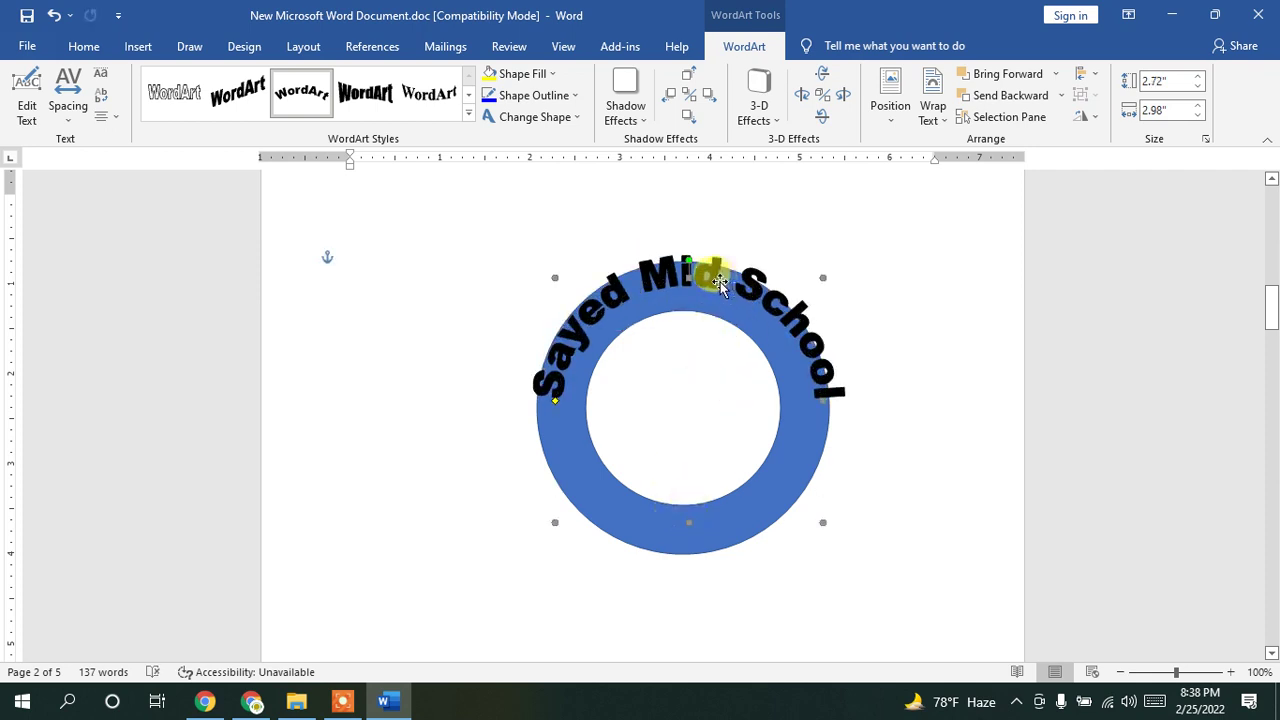
drag(719, 297, 714, 310)
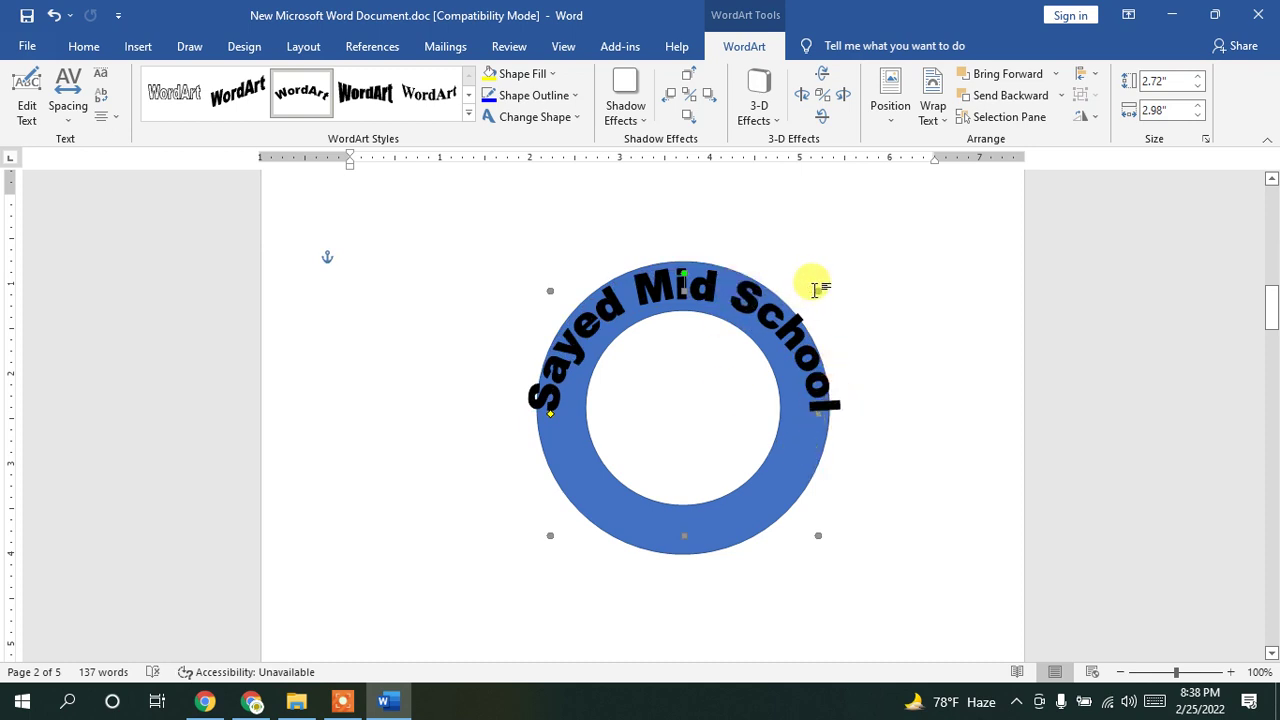
drag(806, 297, 803, 300)
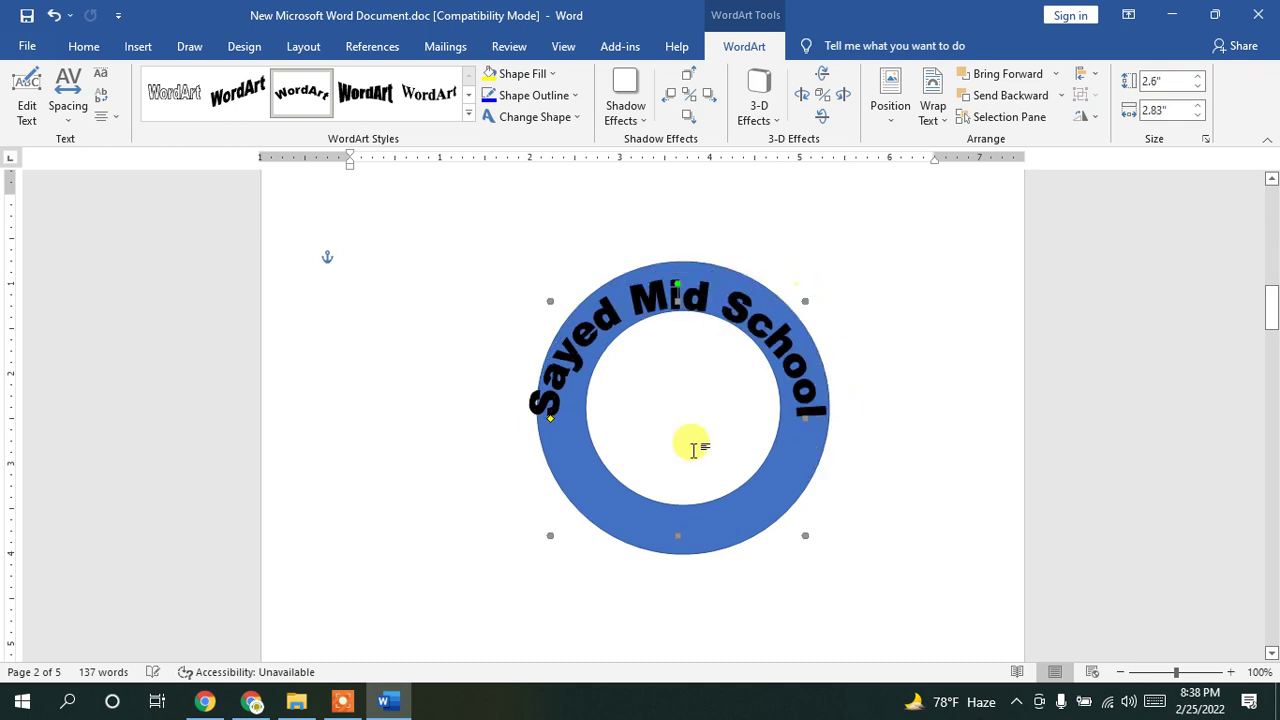
drag(675, 535, 677, 558)
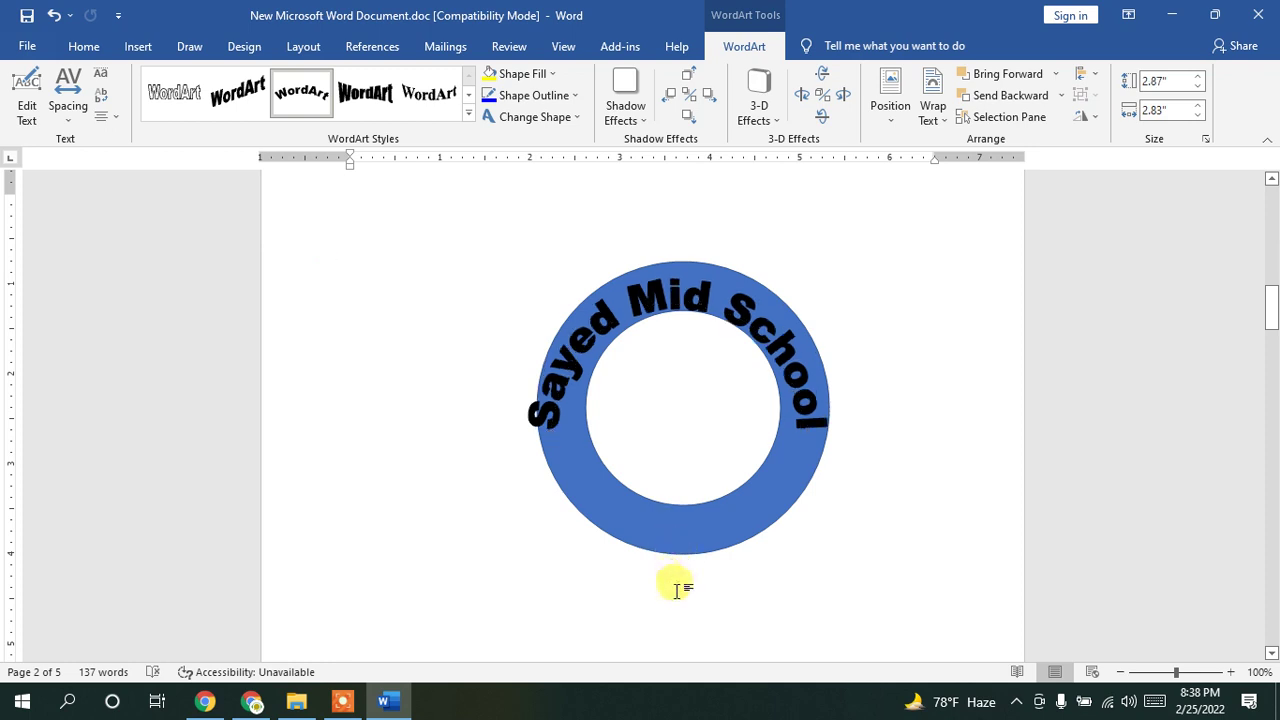
Step: Fine-tune the WordArt size until its arched letters curve along the ring's upper band
click(674, 588)
click(705, 295)
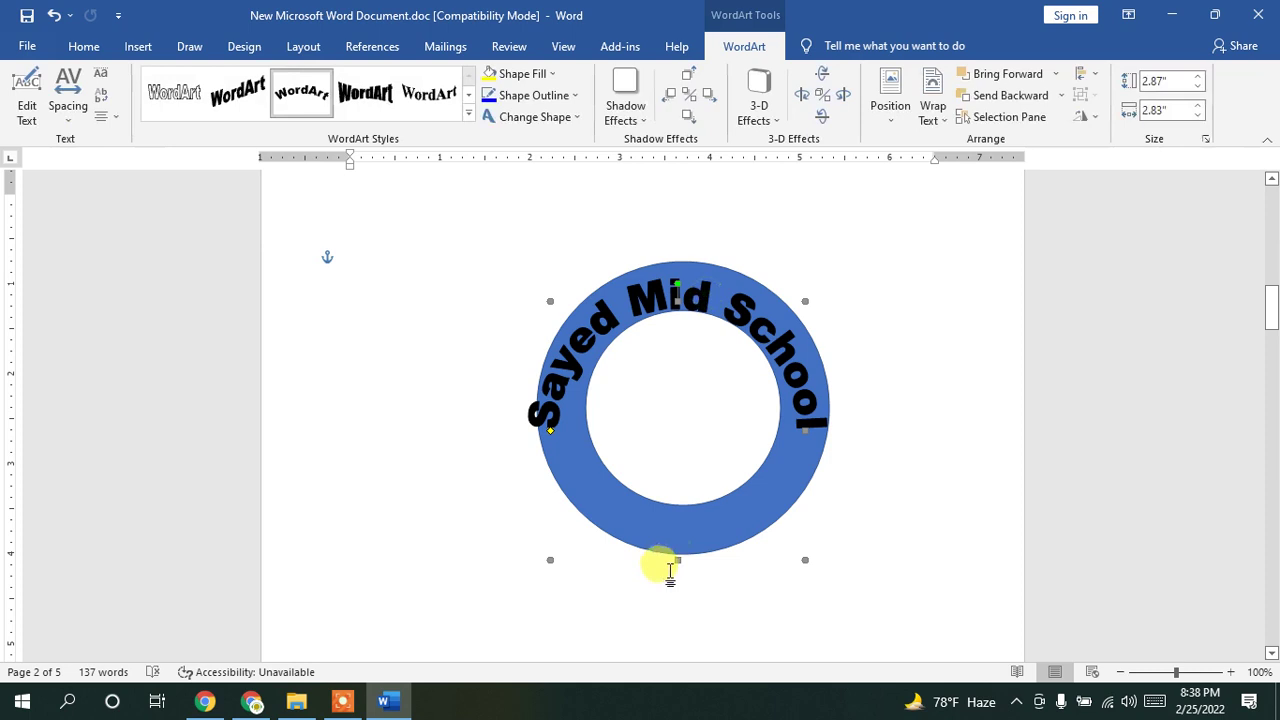
drag(677, 560, 673, 615)
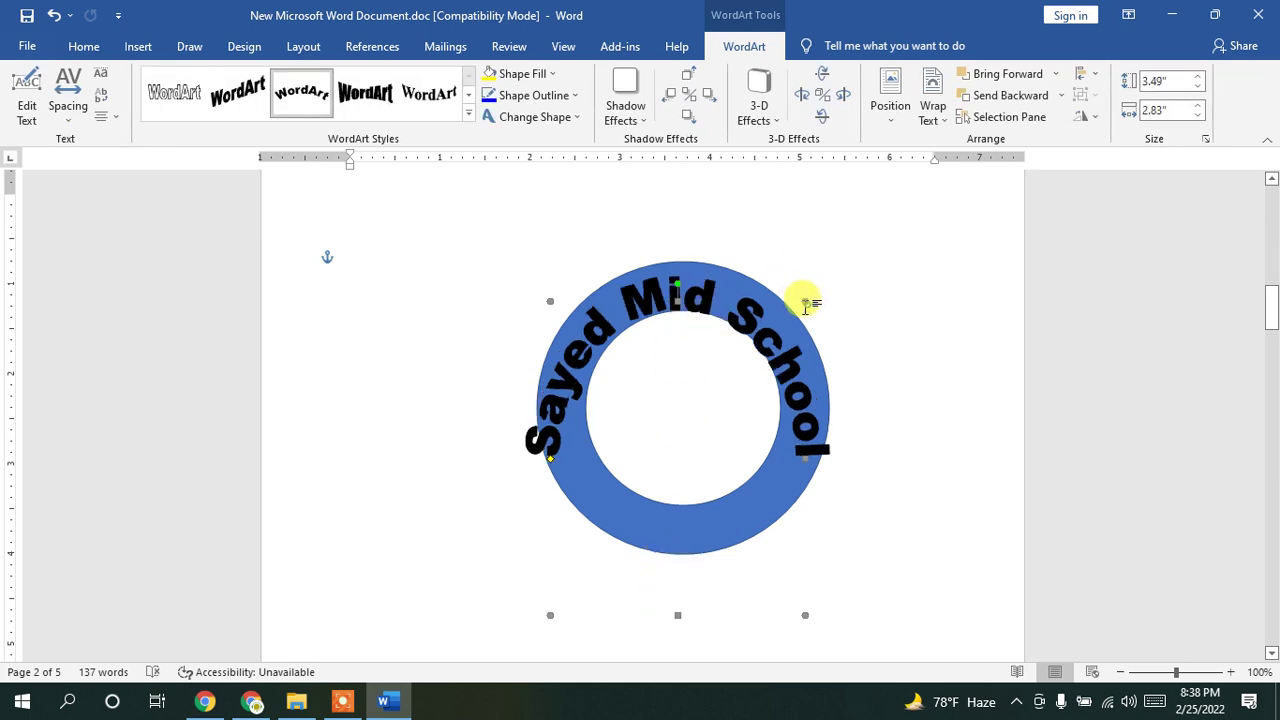
click(805, 303)
click(808, 304)
drag(828, 265, 806, 283)
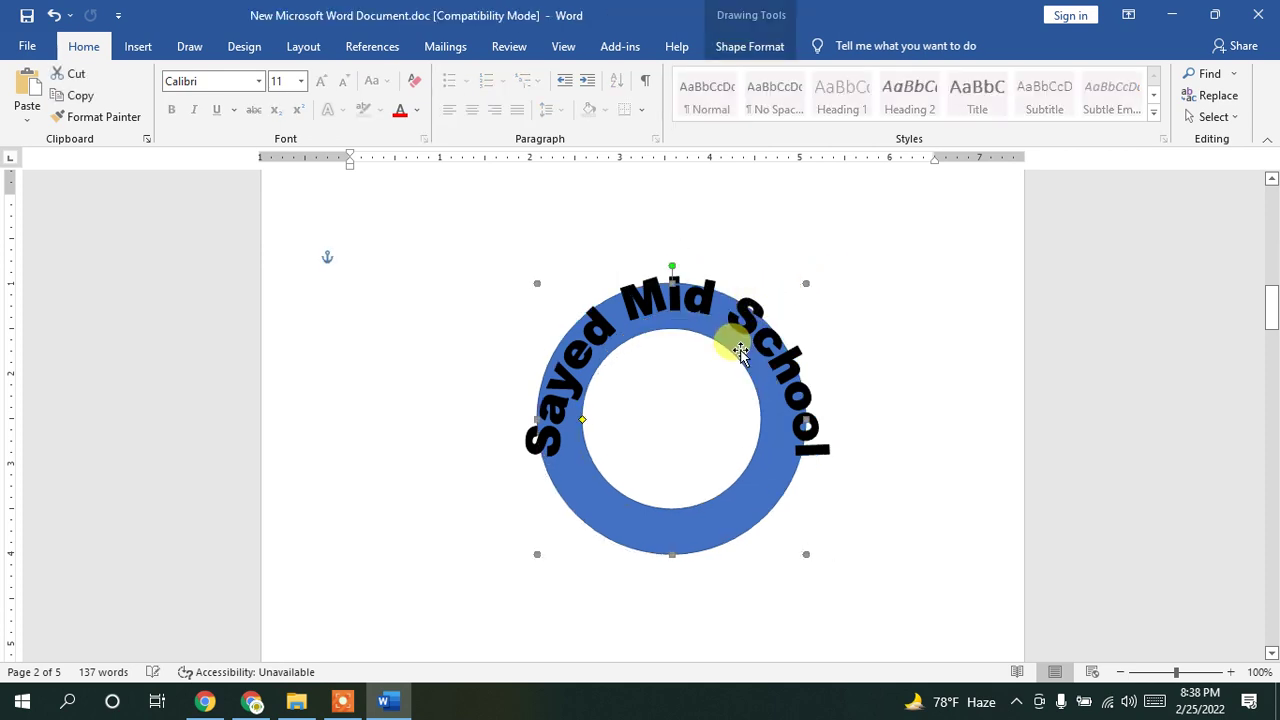
key(ctrl+z)
click(884, 316)
click(800, 436)
mouse_move(806, 299)
mouse_down()
mouse_move(822, 280)
mouse_move(815, 290)
mouse_up()
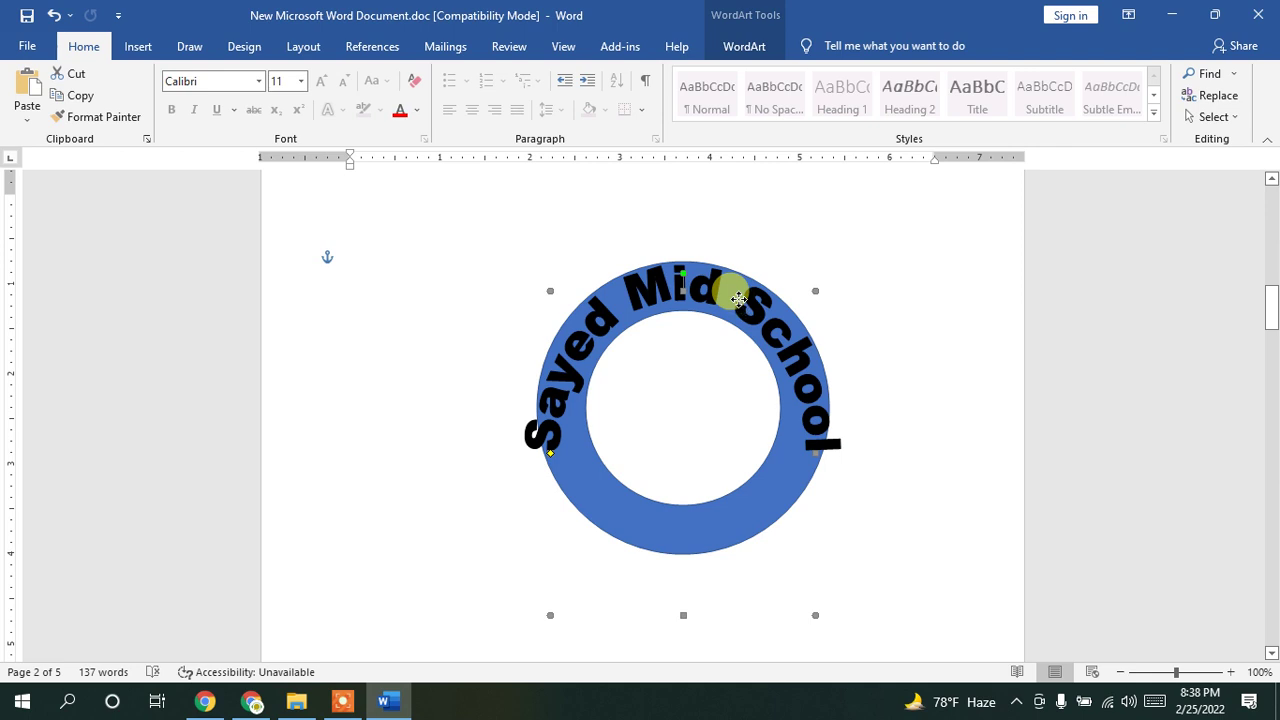
Step: Change the WordArt text size to 32 pt through Edit Text
right_click(737, 299)
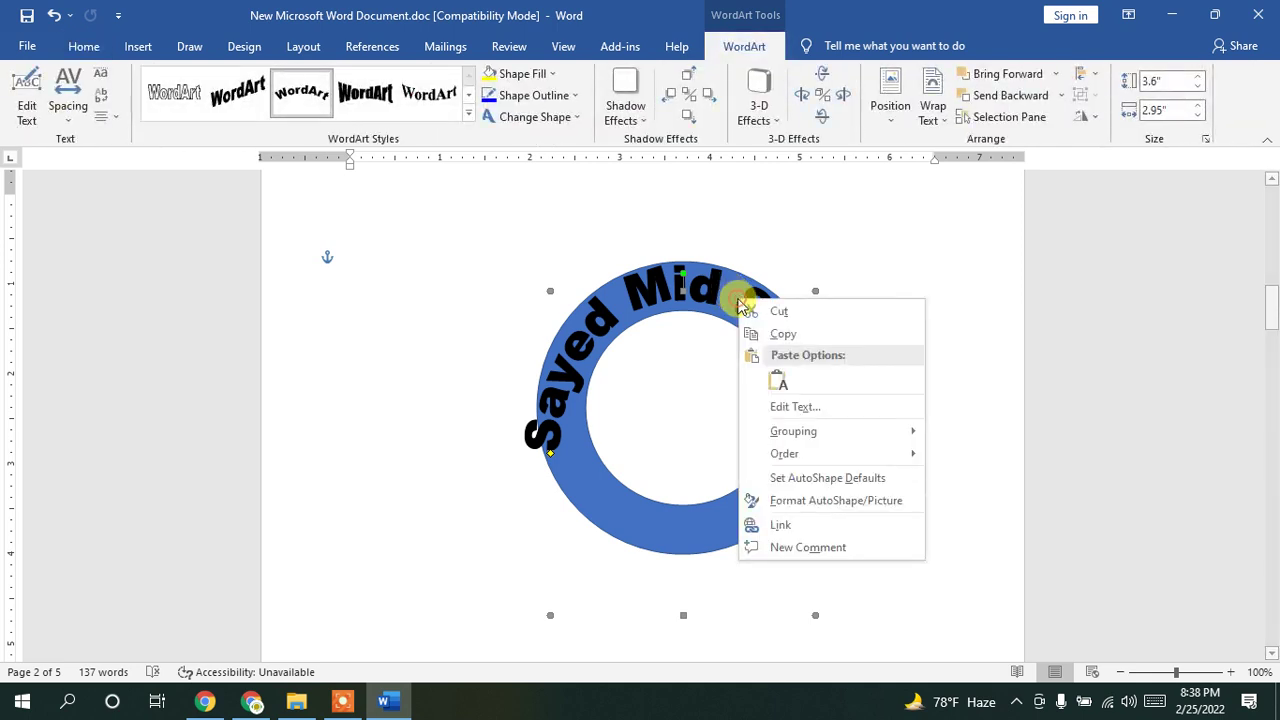
click(805, 403)
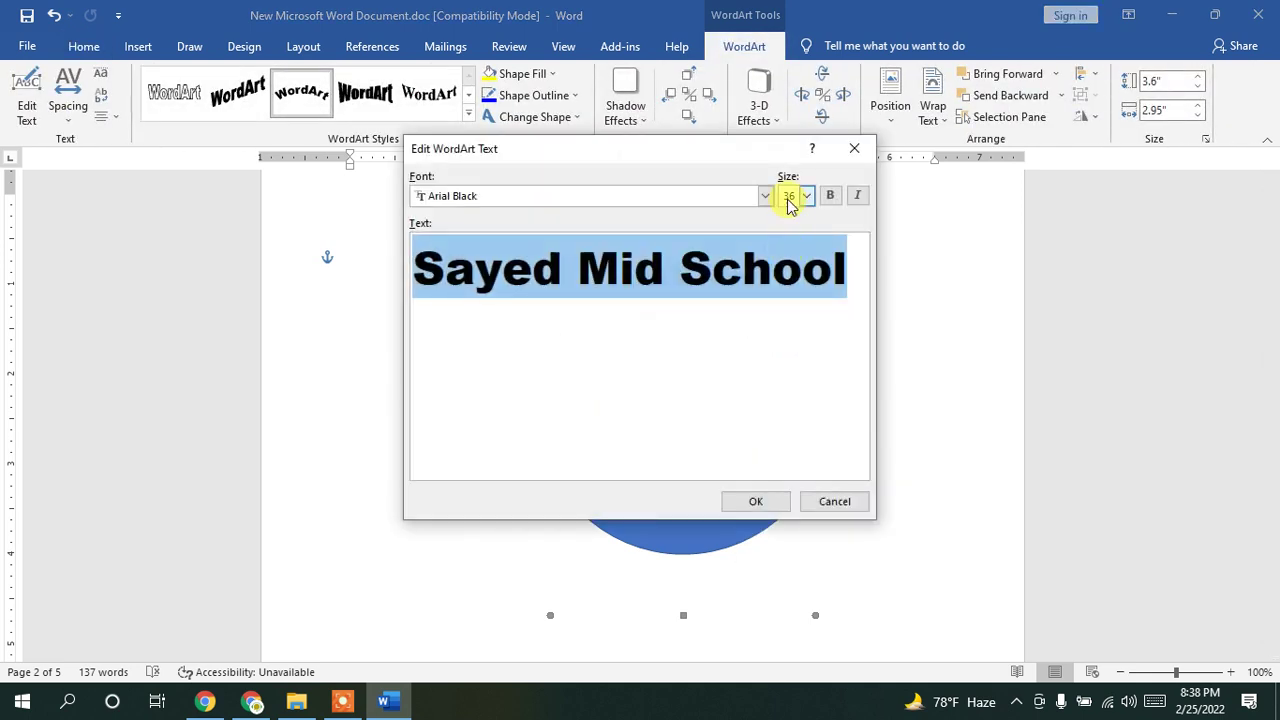
click(807, 195)
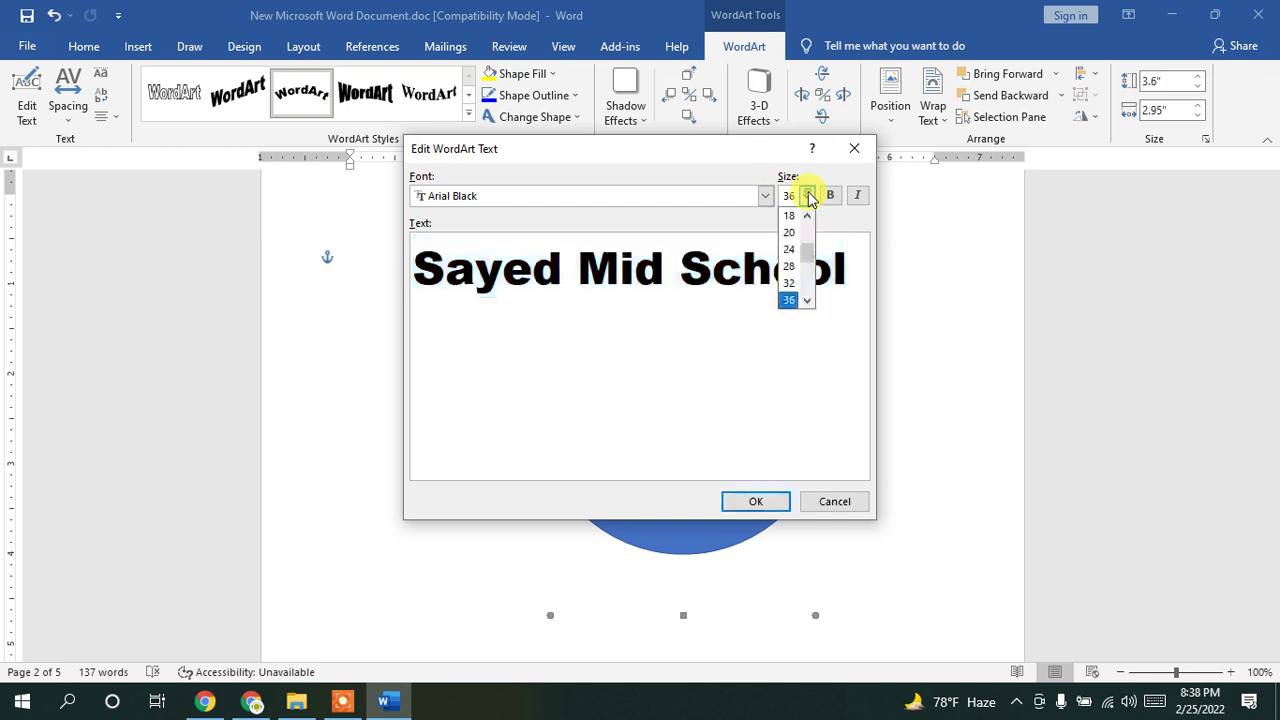
click(788, 284)
click(752, 501)
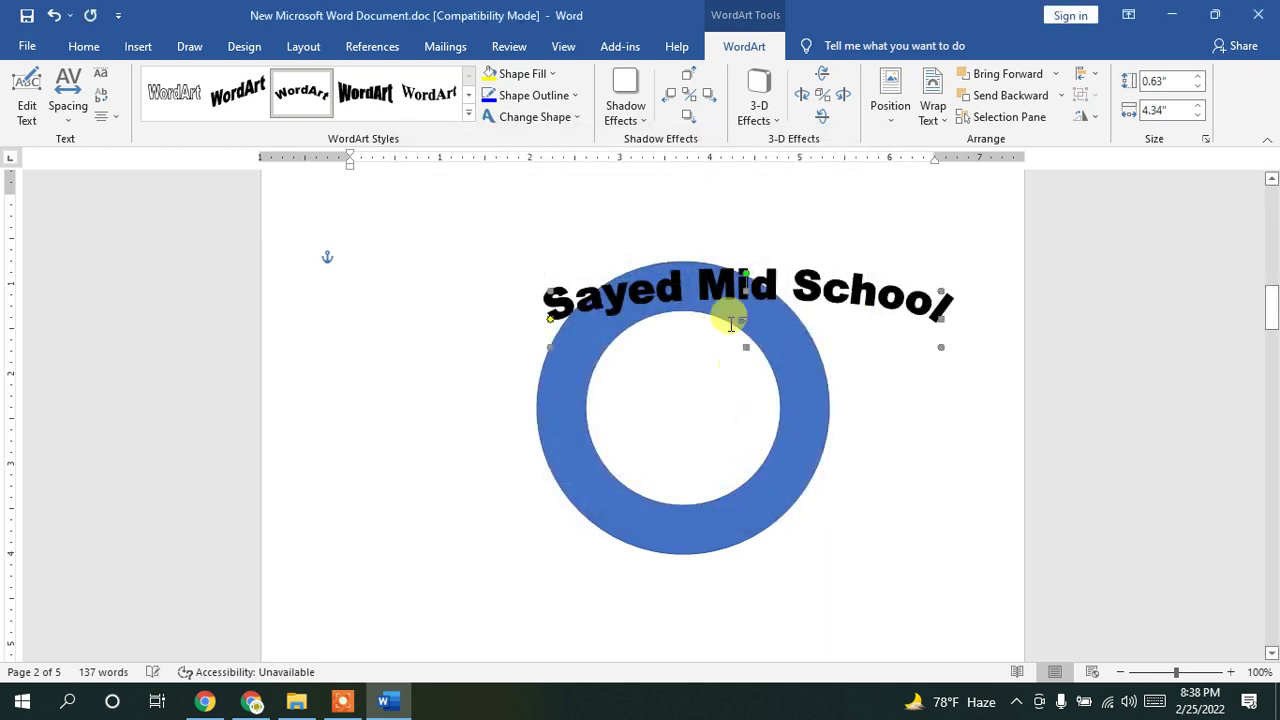
Step: Undo the move and size change, restoring the 3.6" × 2.95" WordArt arching over the ring
drag(745, 283, 738, 410)
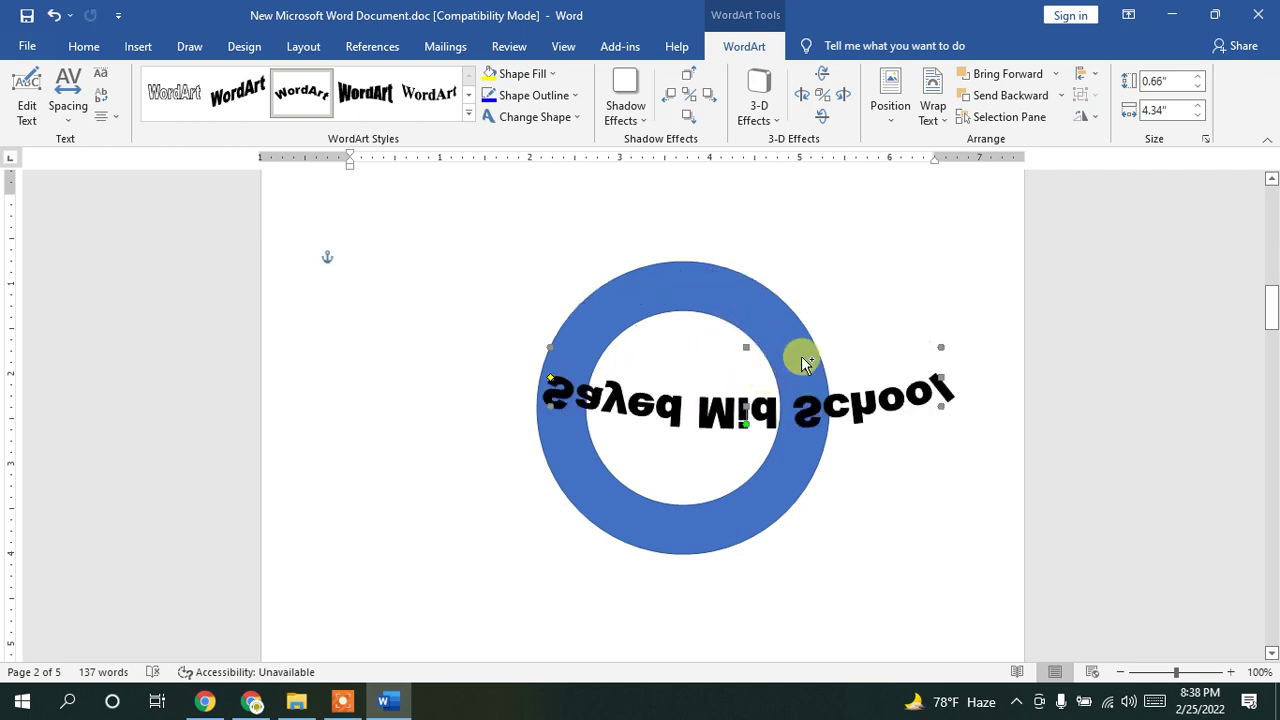
key(ctrl+z)
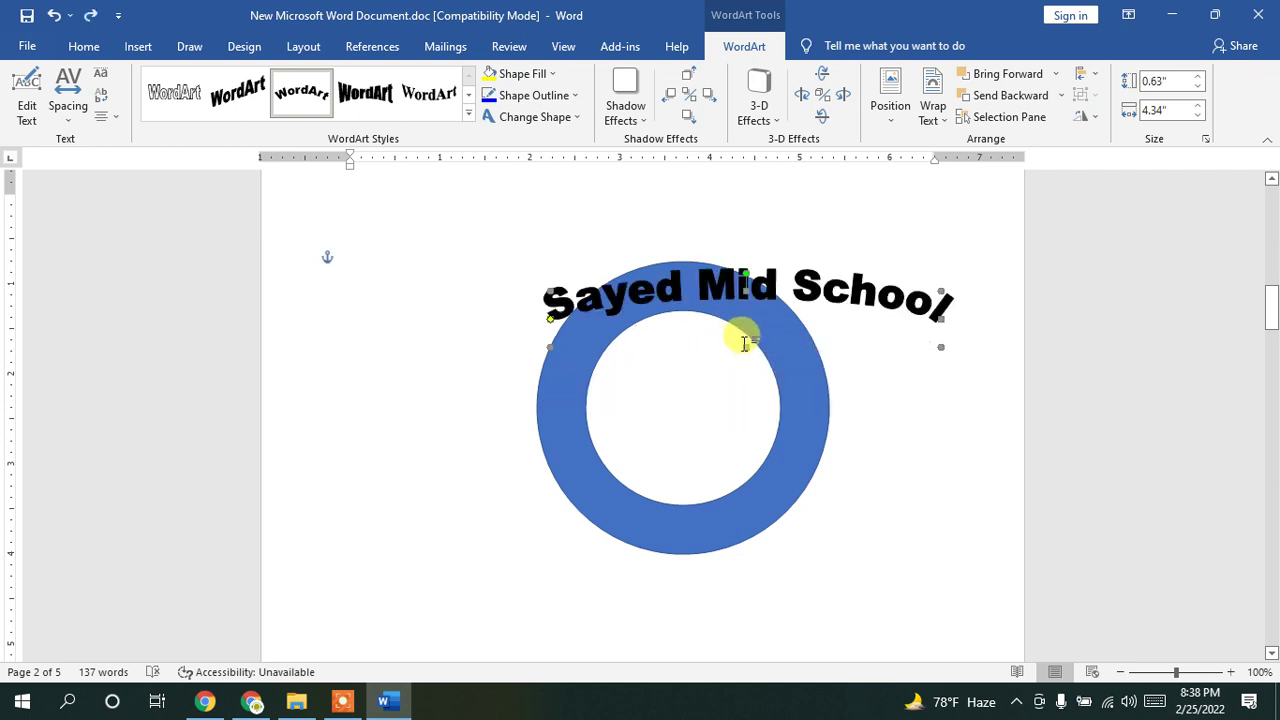
key(ctrl+z)
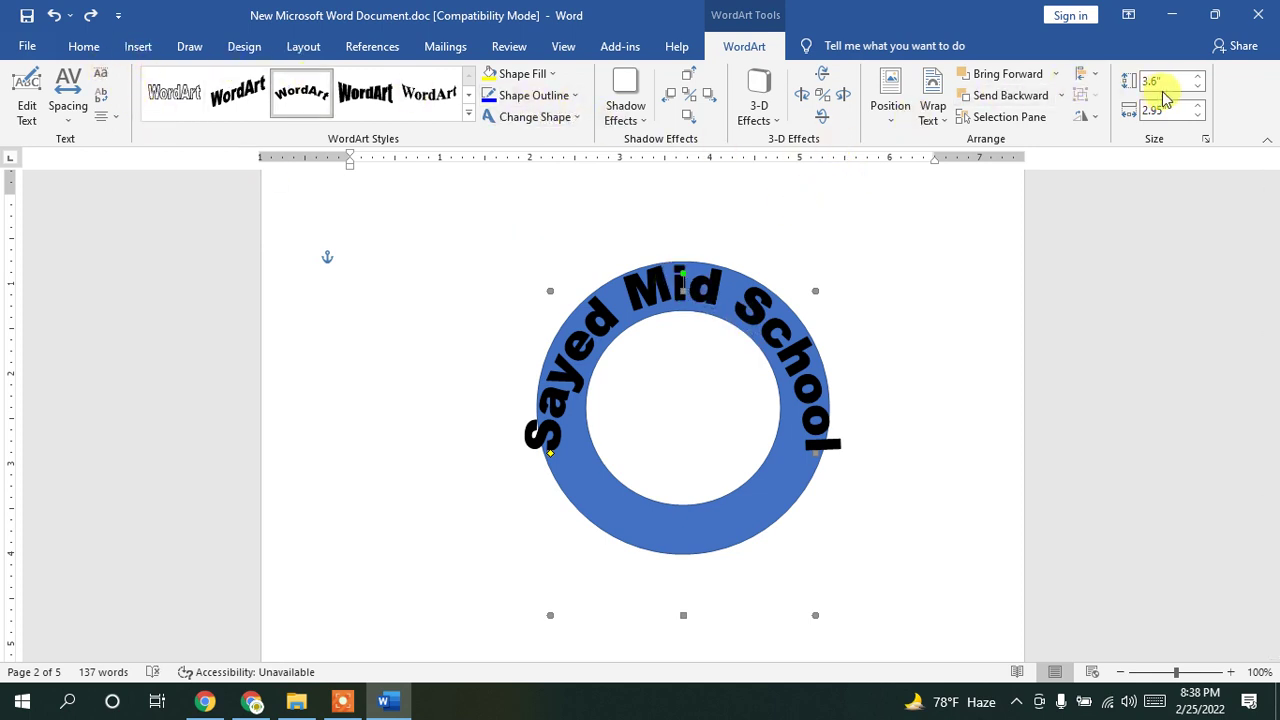
click(136, 47)
click(84, 47)
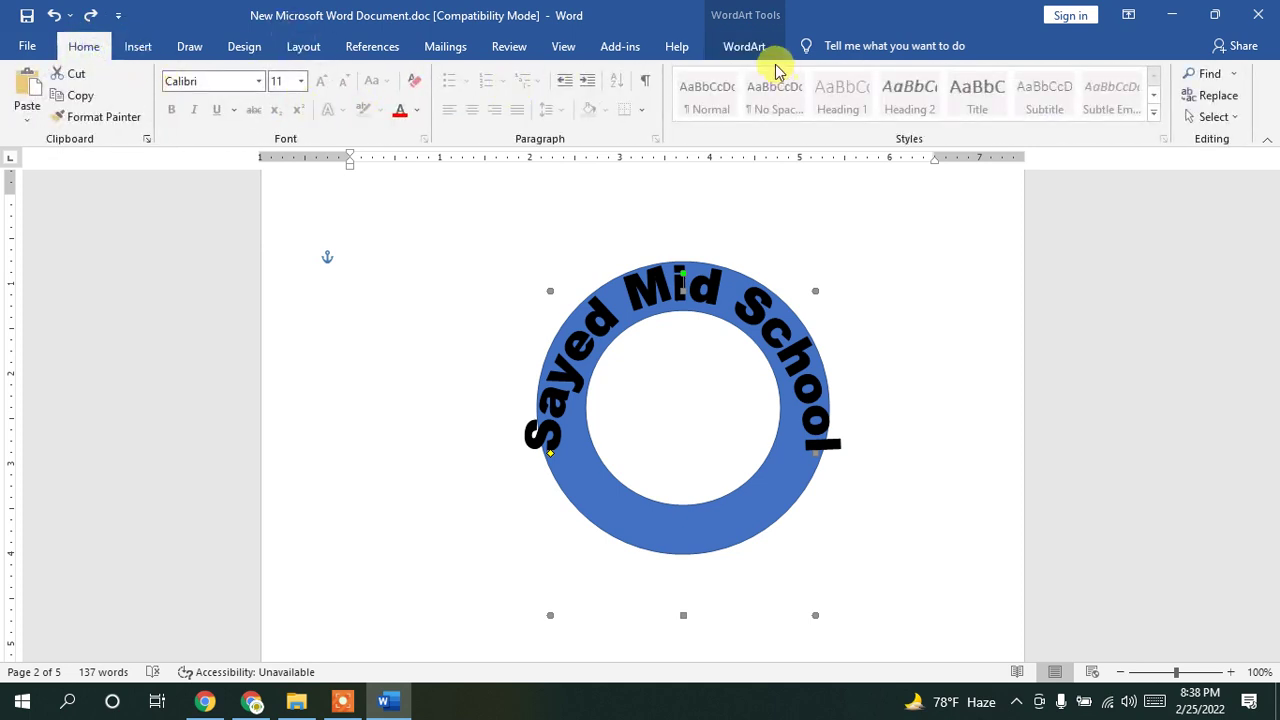
click(746, 47)
Step: Set the 'Sayed Mid School' text to 32 pt in the Edit WordArt Text dialog
right_click(709, 295)
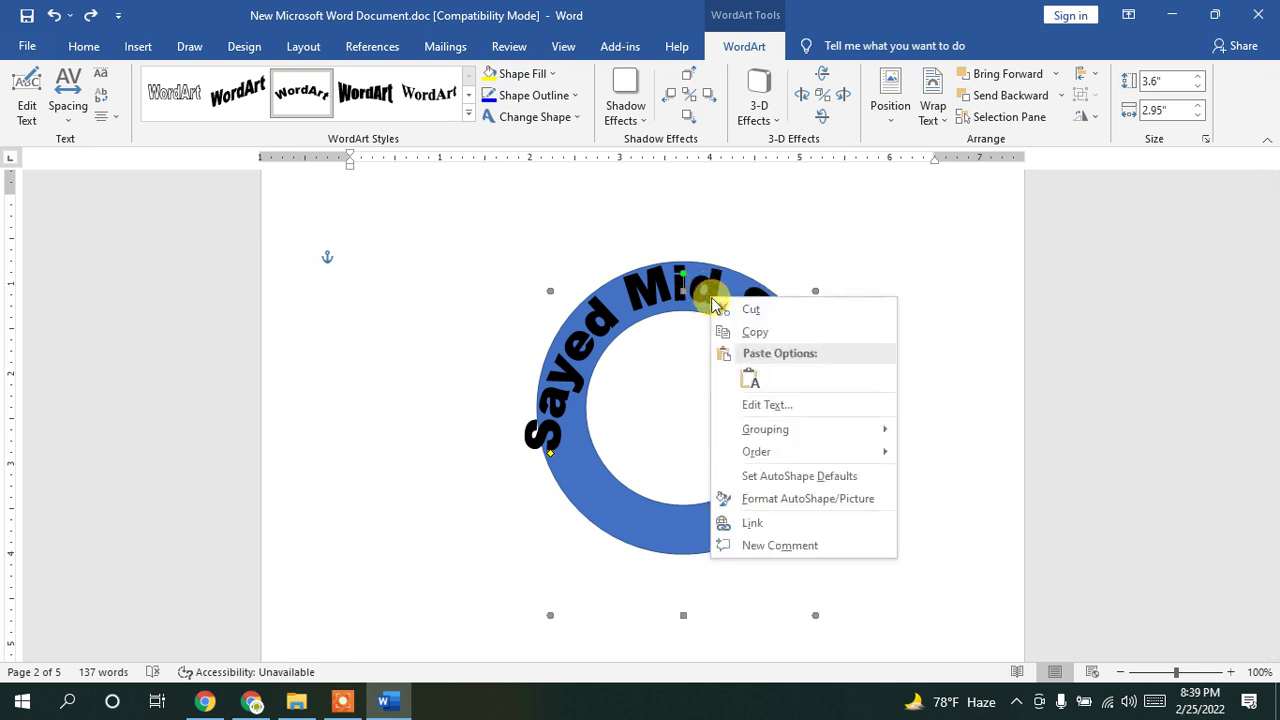
click(772, 405)
drag(717, 148, 994, 175)
click(1078, 295)
triple_click(1070, 295)
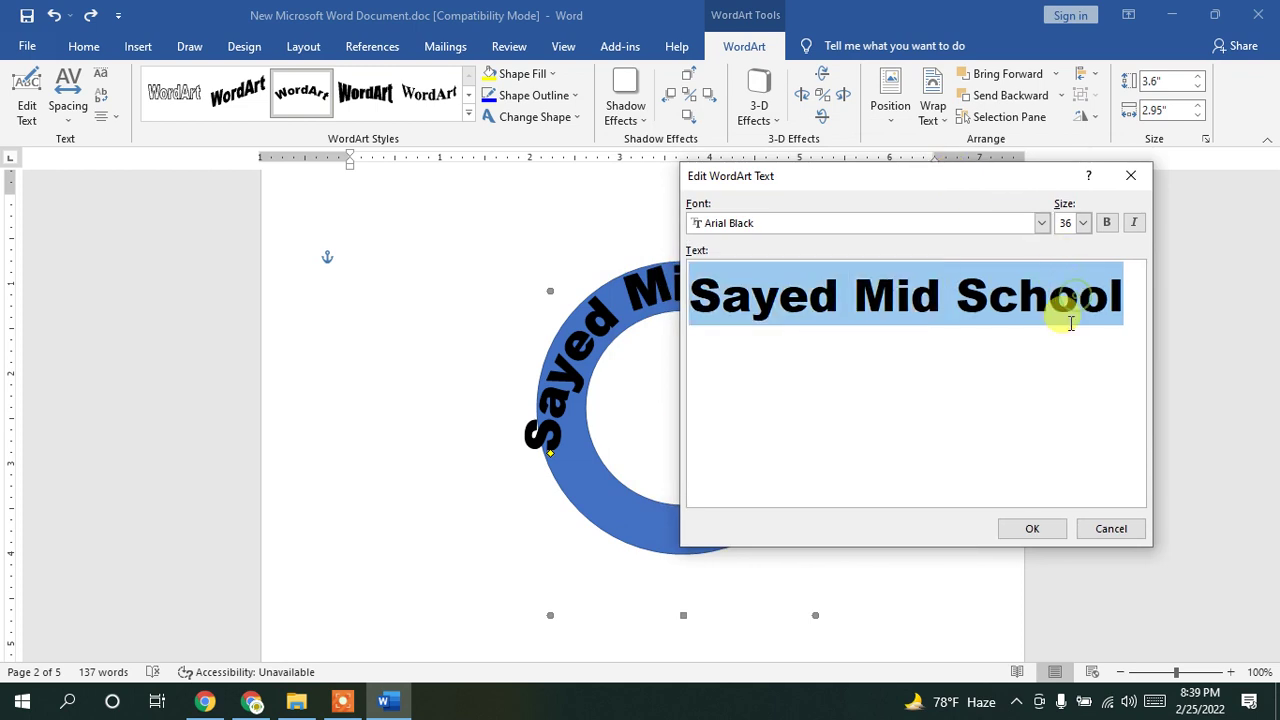
click(1084, 224)
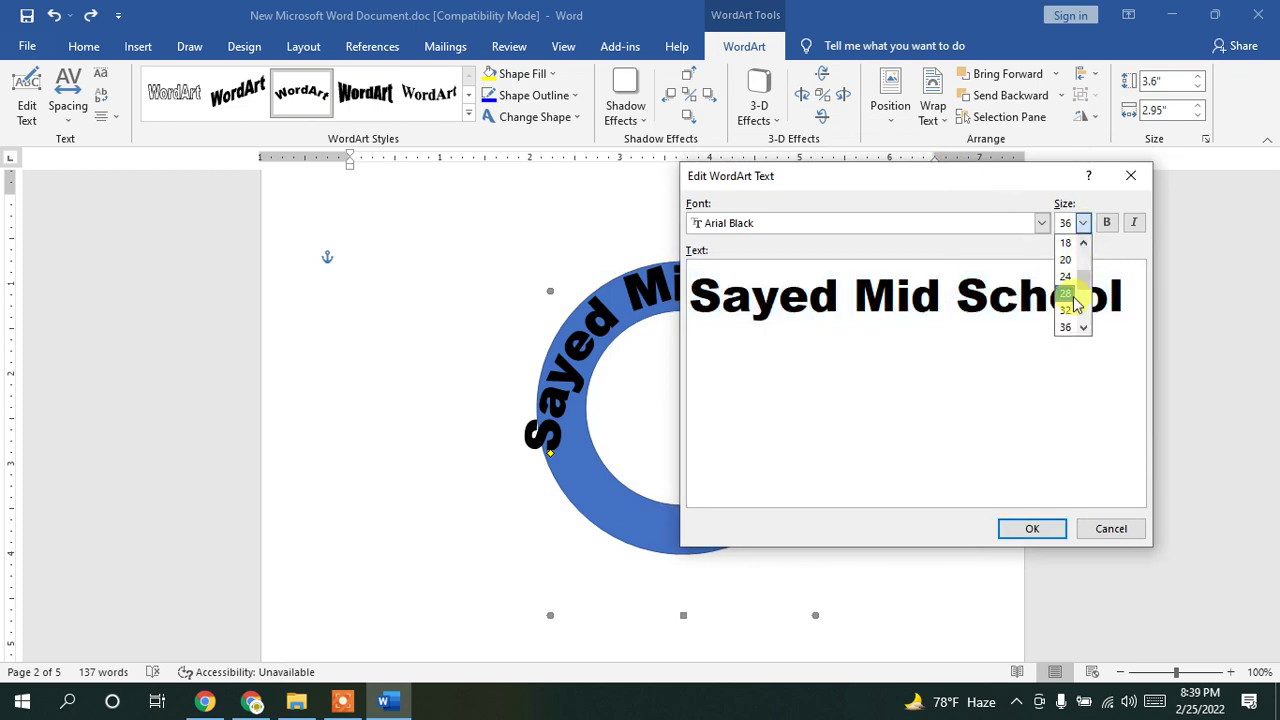
click(1068, 310)
click(1040, 527)
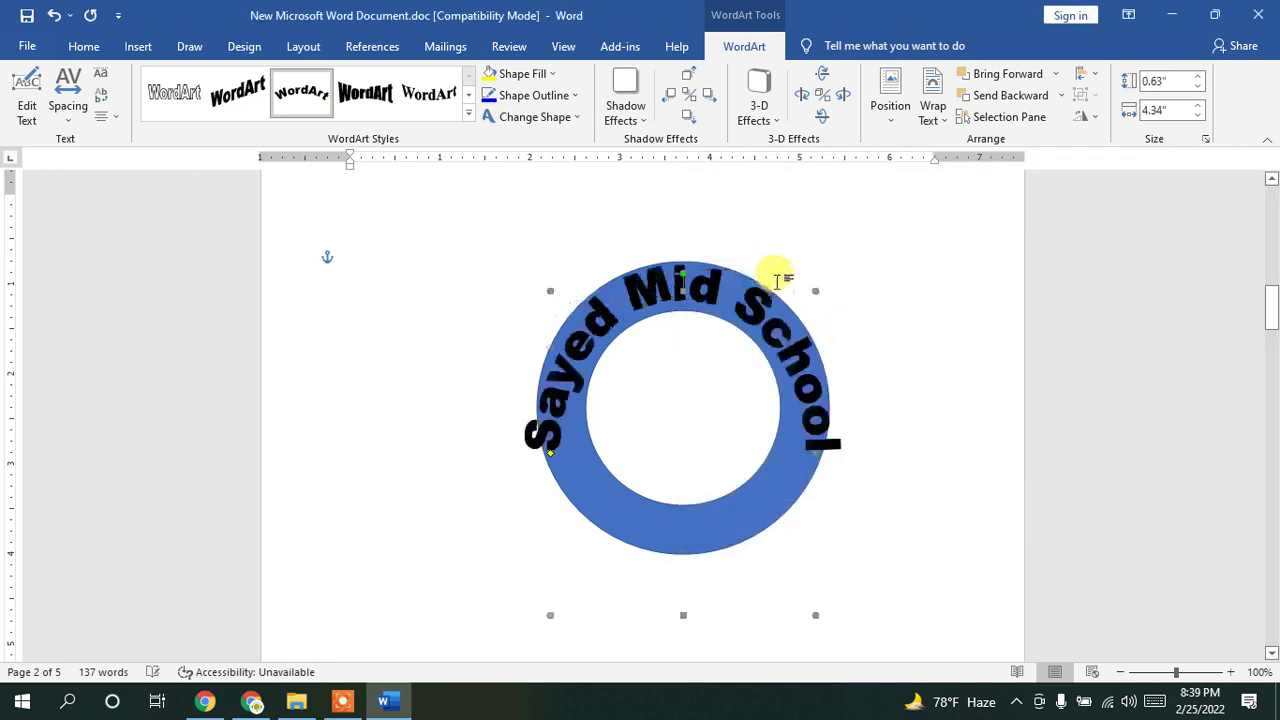
Step: Resize the WordArt to 2.41" × 2.52" and centre it within the ring's upper band
drag(553, 612, 590, 505)
mouse_move(760, 300)
mouse_down()
mouse_move(737, 294)
mouse_move(743, 303)
mouse_up()
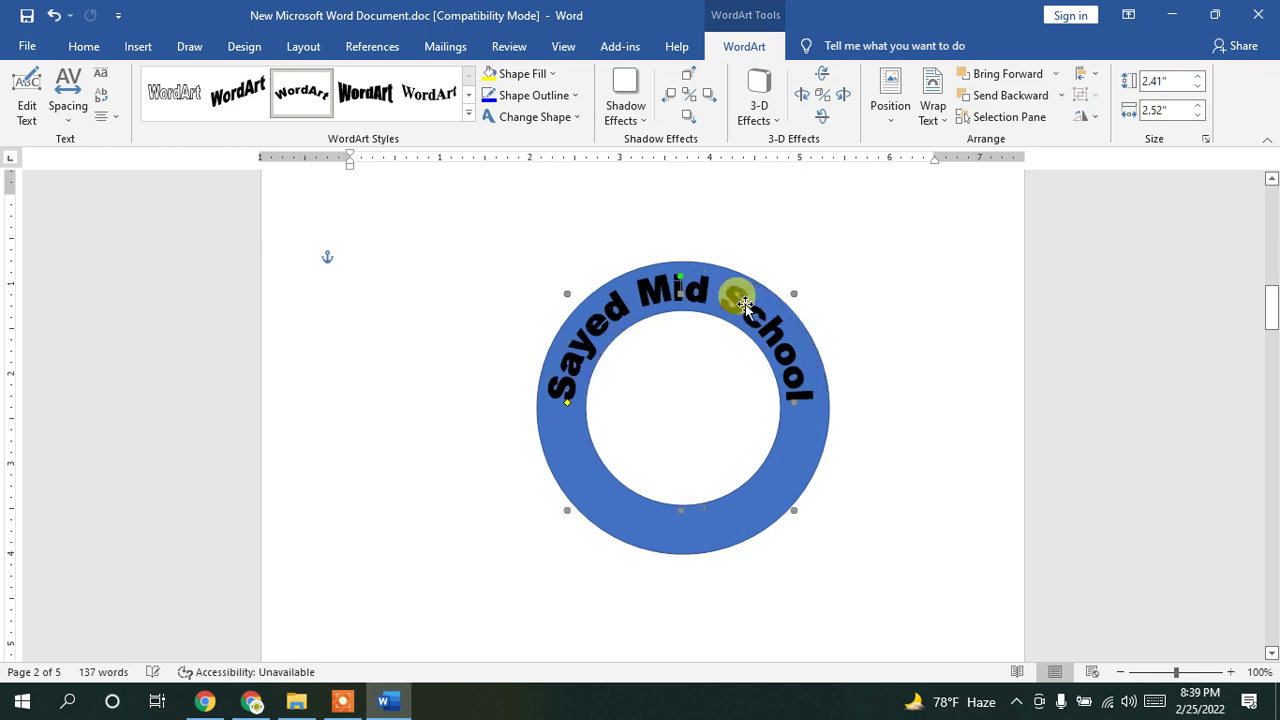
click(940, 286)
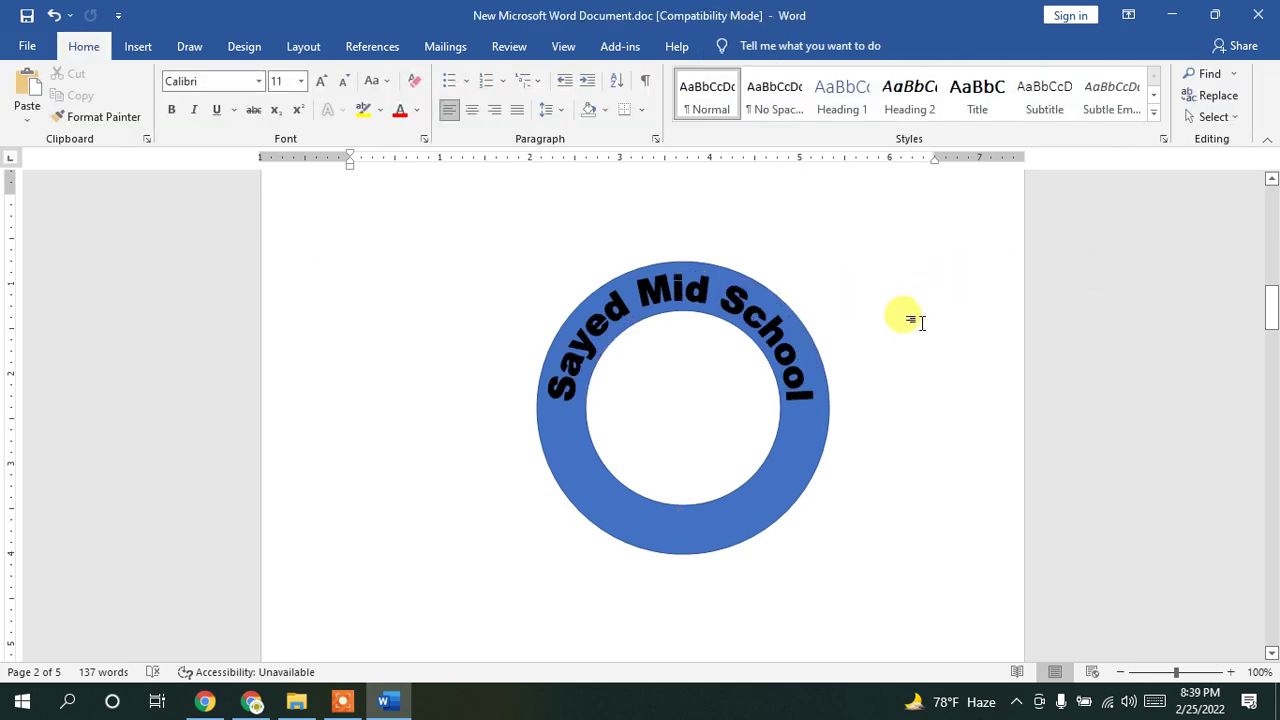
Step: Fill the 'Sayed Mid School' WordArt lettering white
click(675, 288)
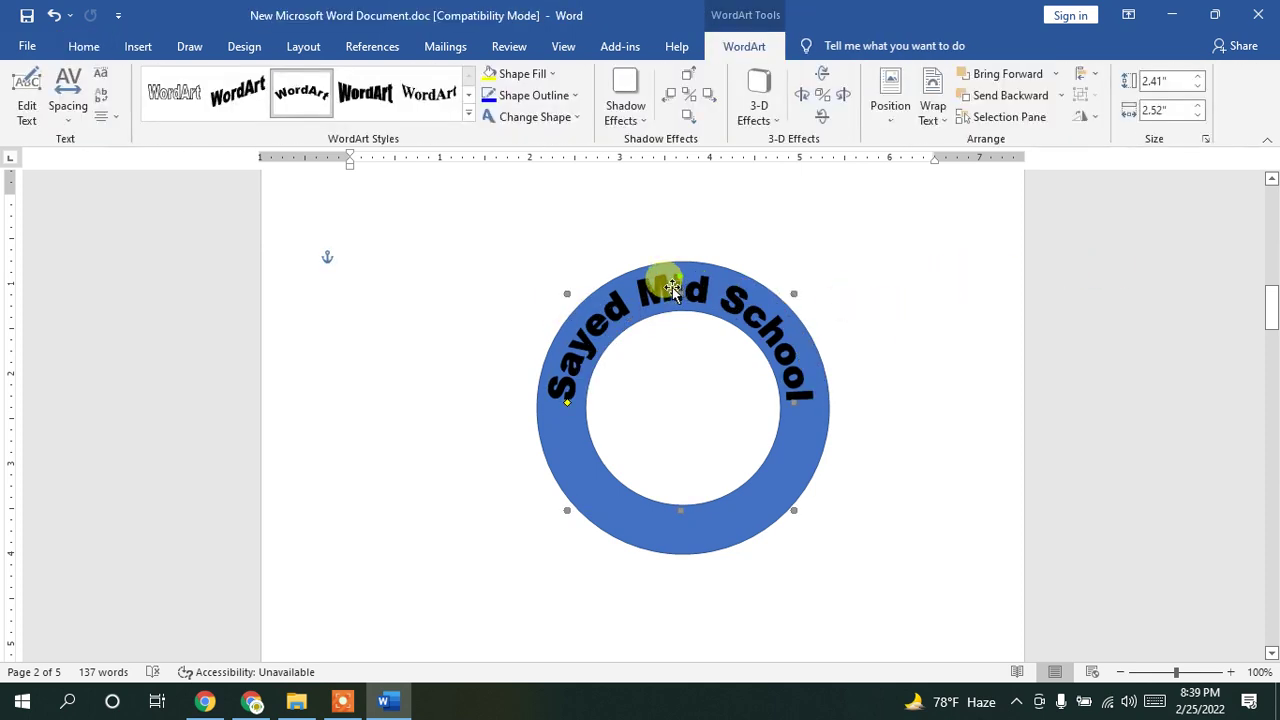
click(553, 75)
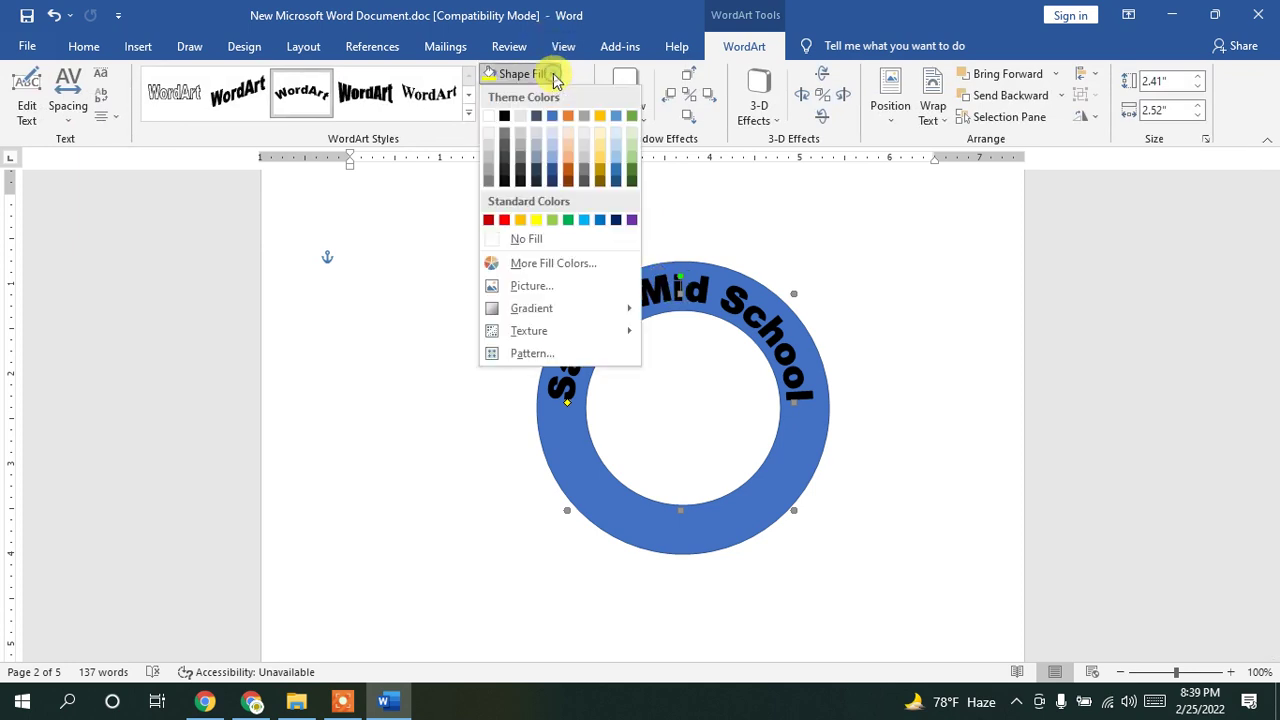
click(488, 117)
click(846, 263)
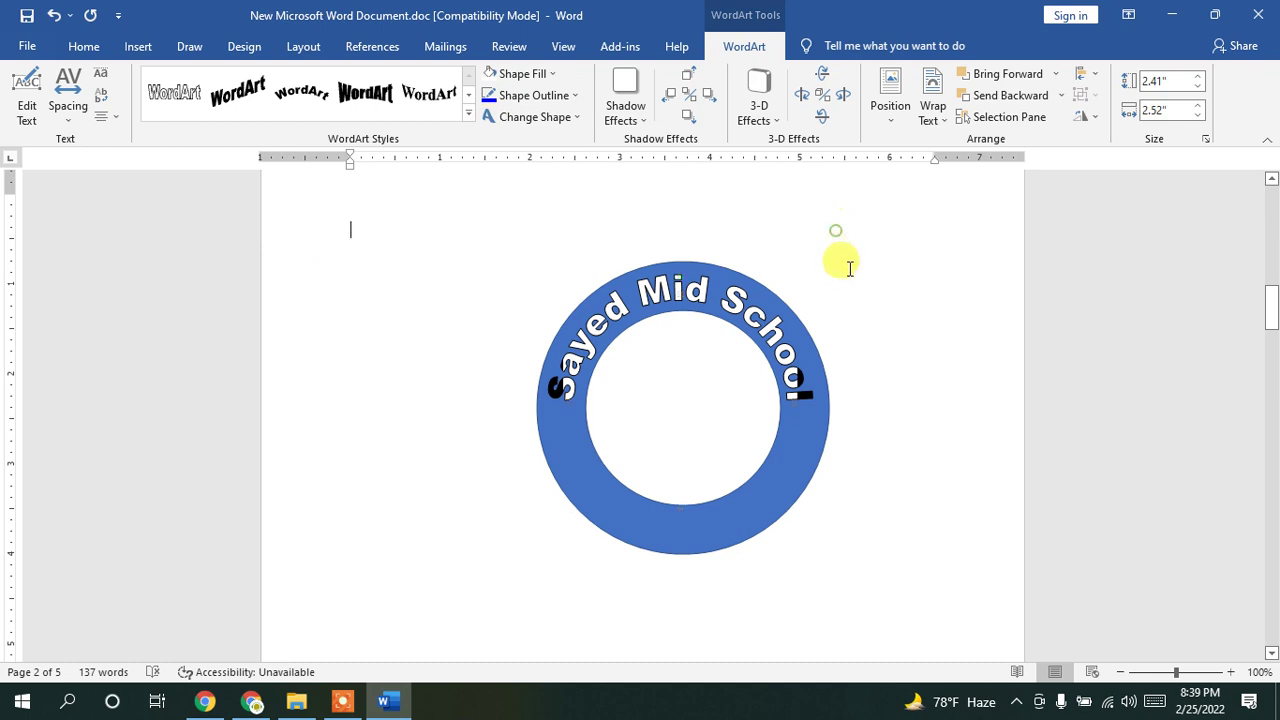
click(697, 292)
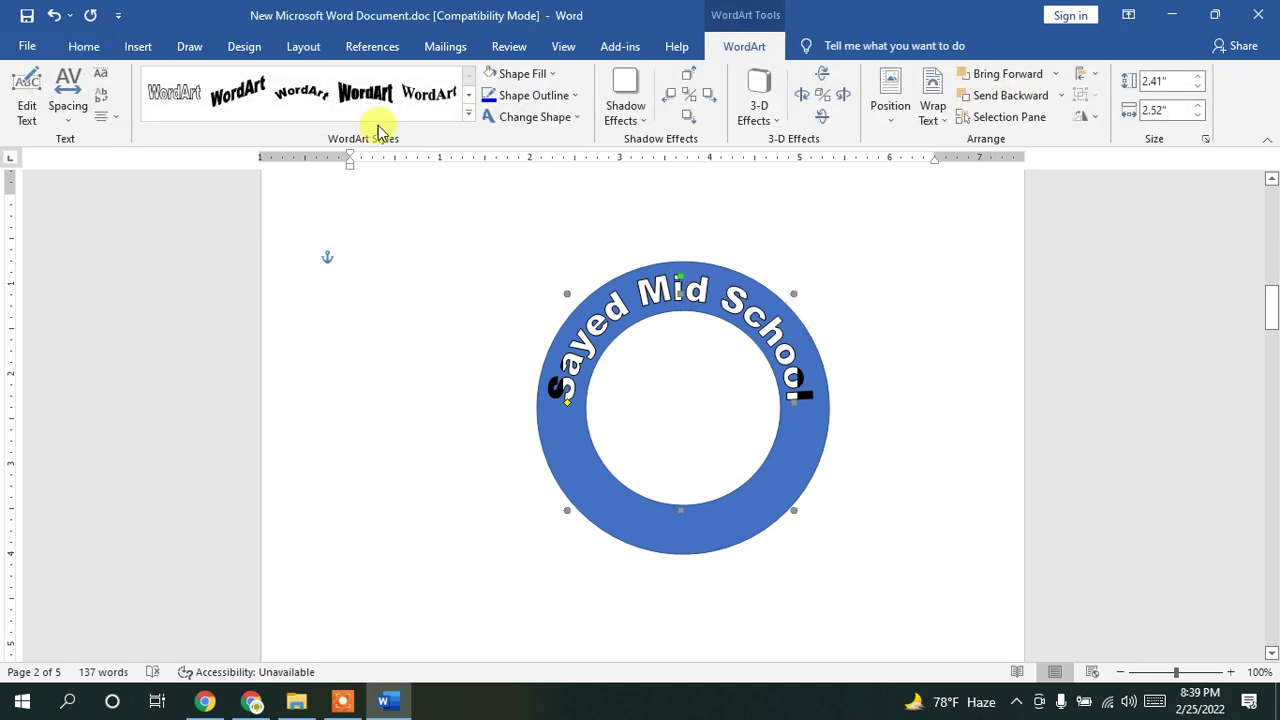
click(551, 76)
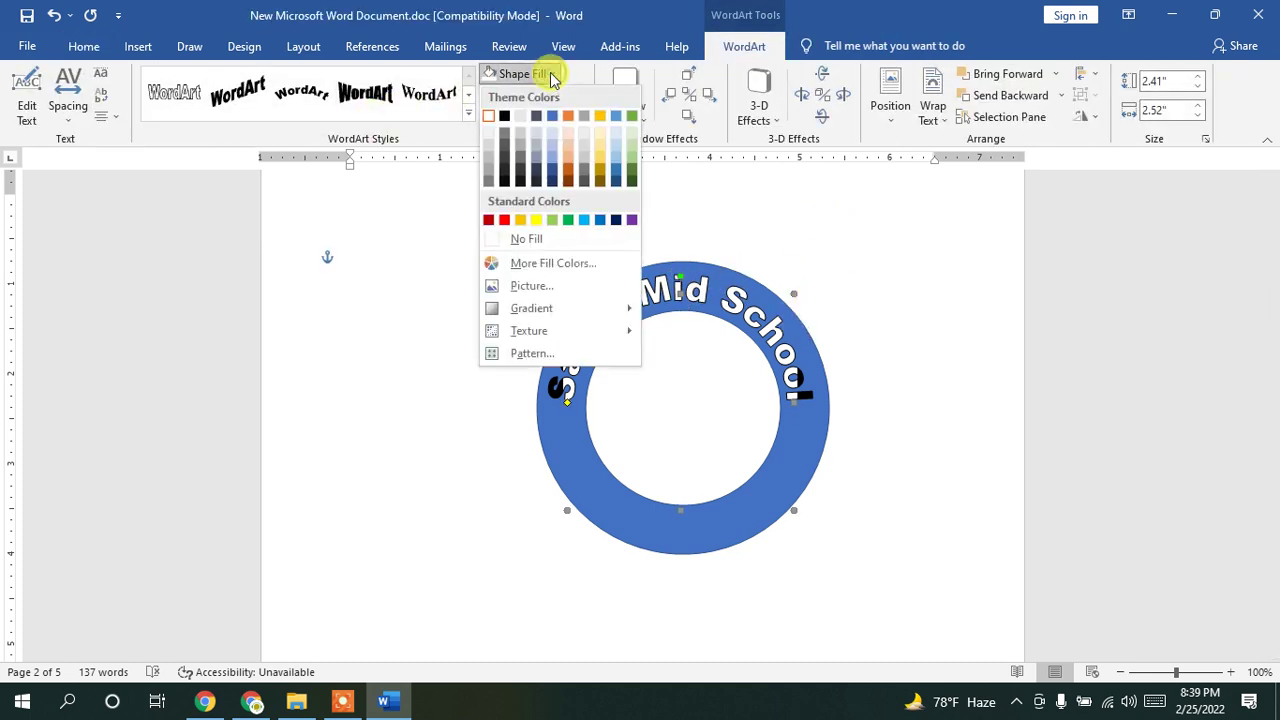
click(488, 122)
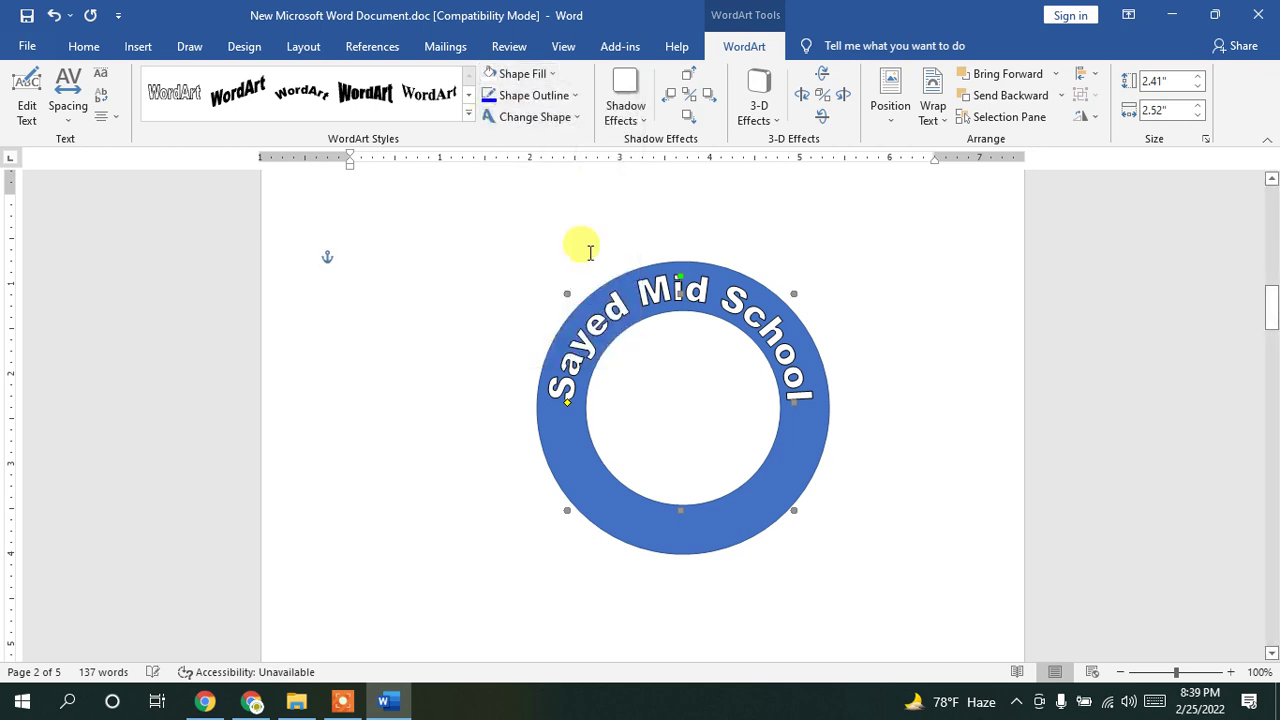
click(834, 292)
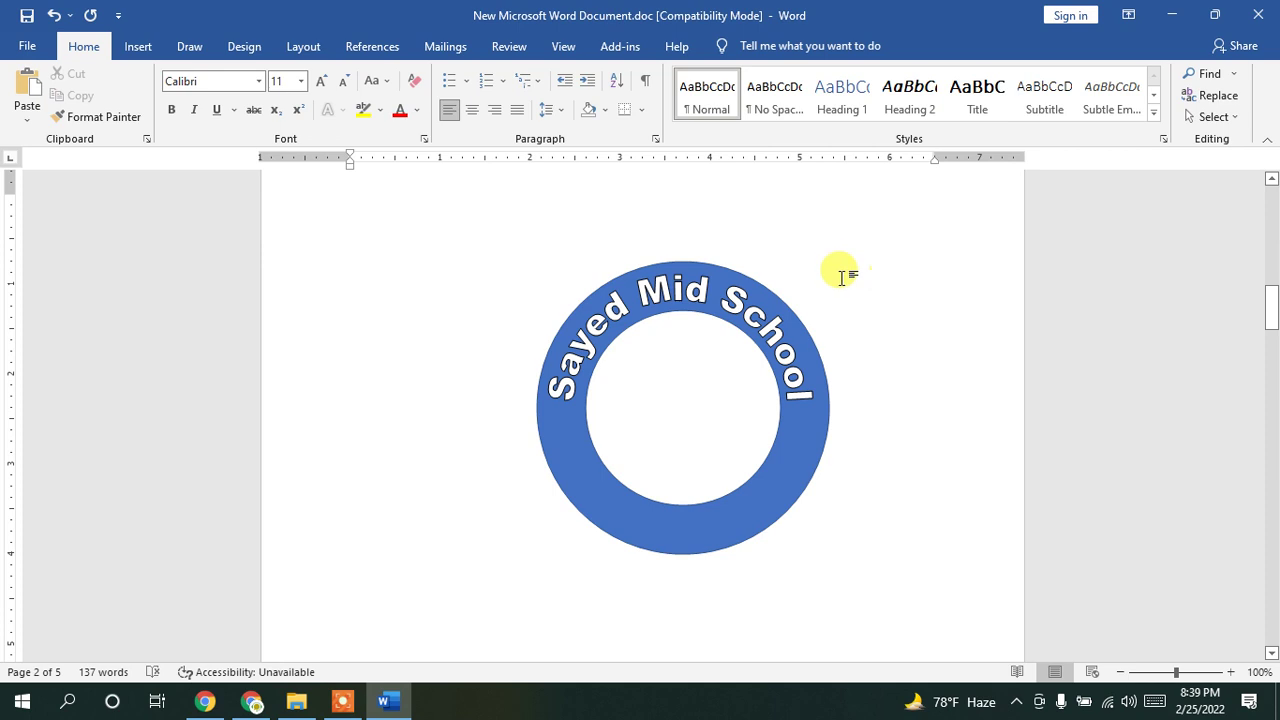
Step: Place the cursor at the page top, glance at the WordArt gallery, and go to the File page
click(617, 193)
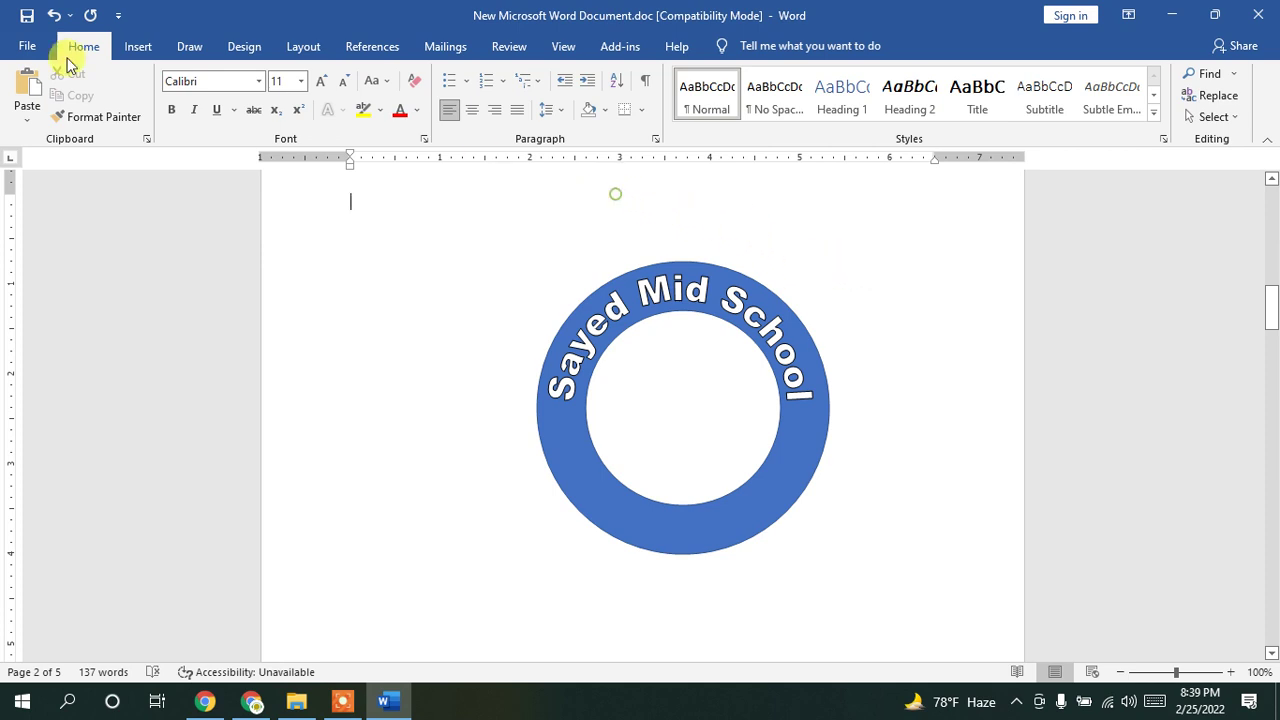
click(163, 46)
click(1027, 95)
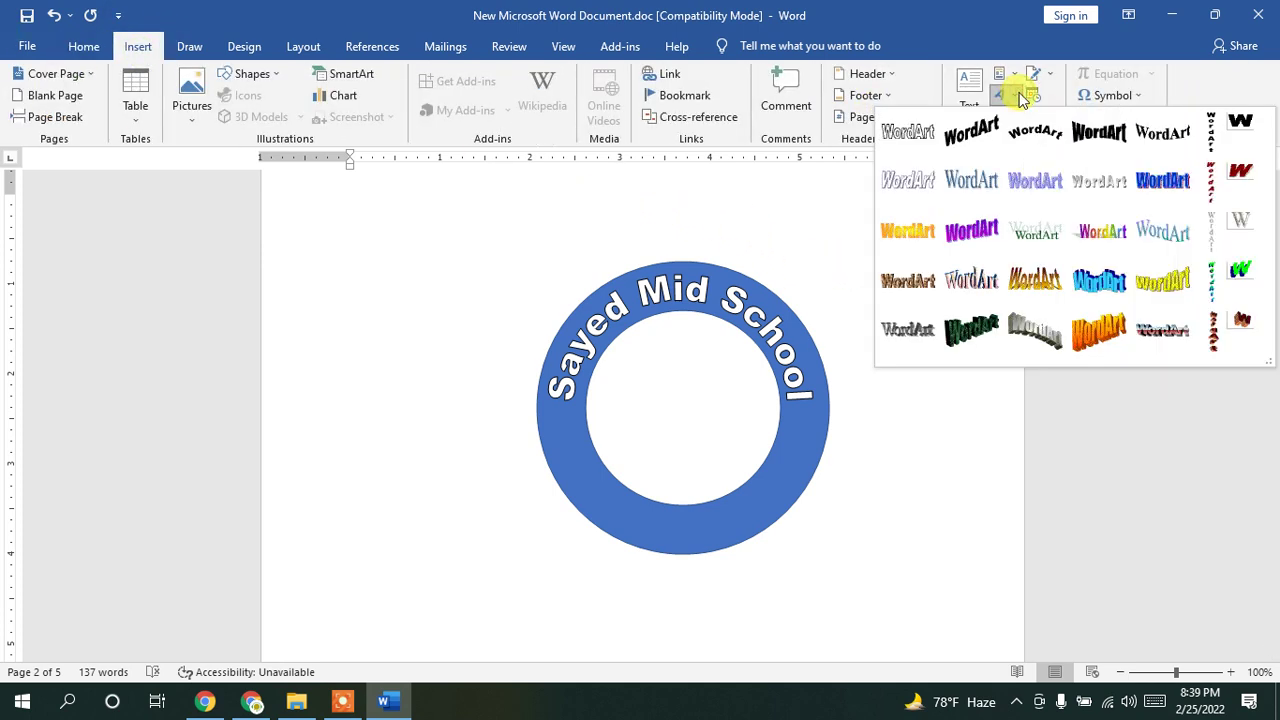
click(30, 44)
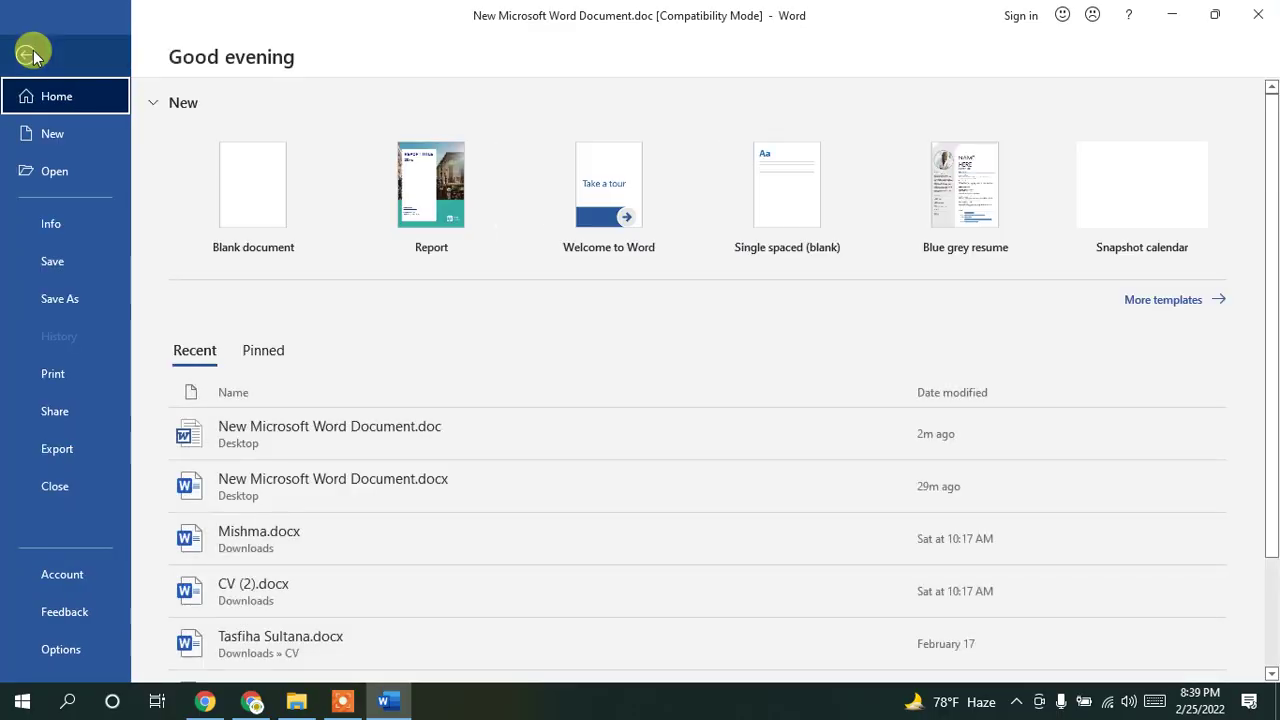
Step: Save to the Desktop as 'New Microsoft Word Document.docx' in Word Document format, replacing the old file and upgrading
click(80, 303)
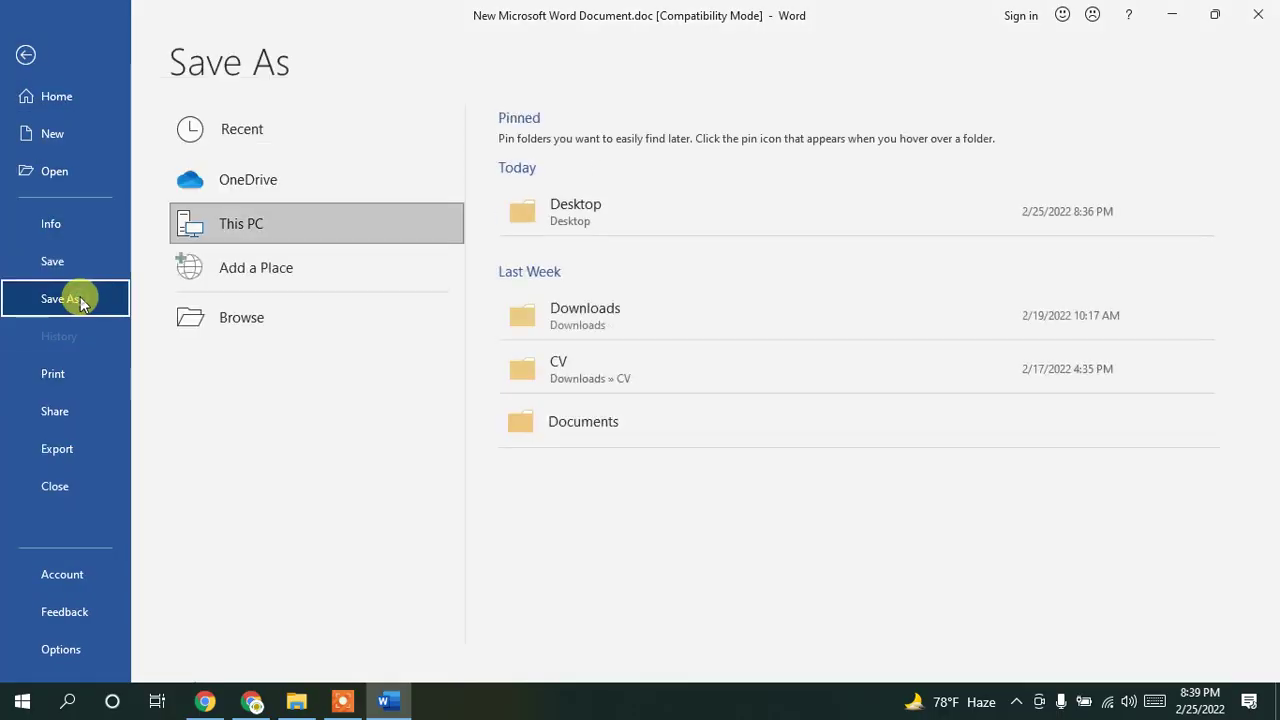
click(626, 217)
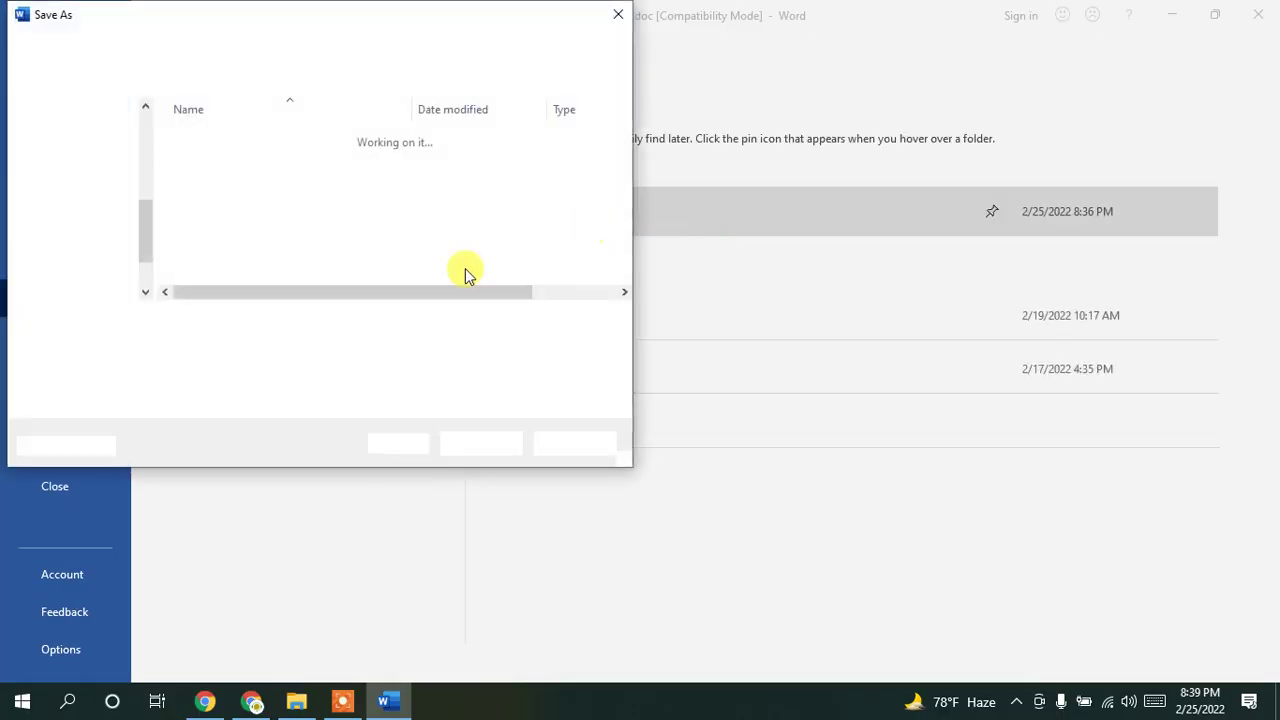
click(296, 345)
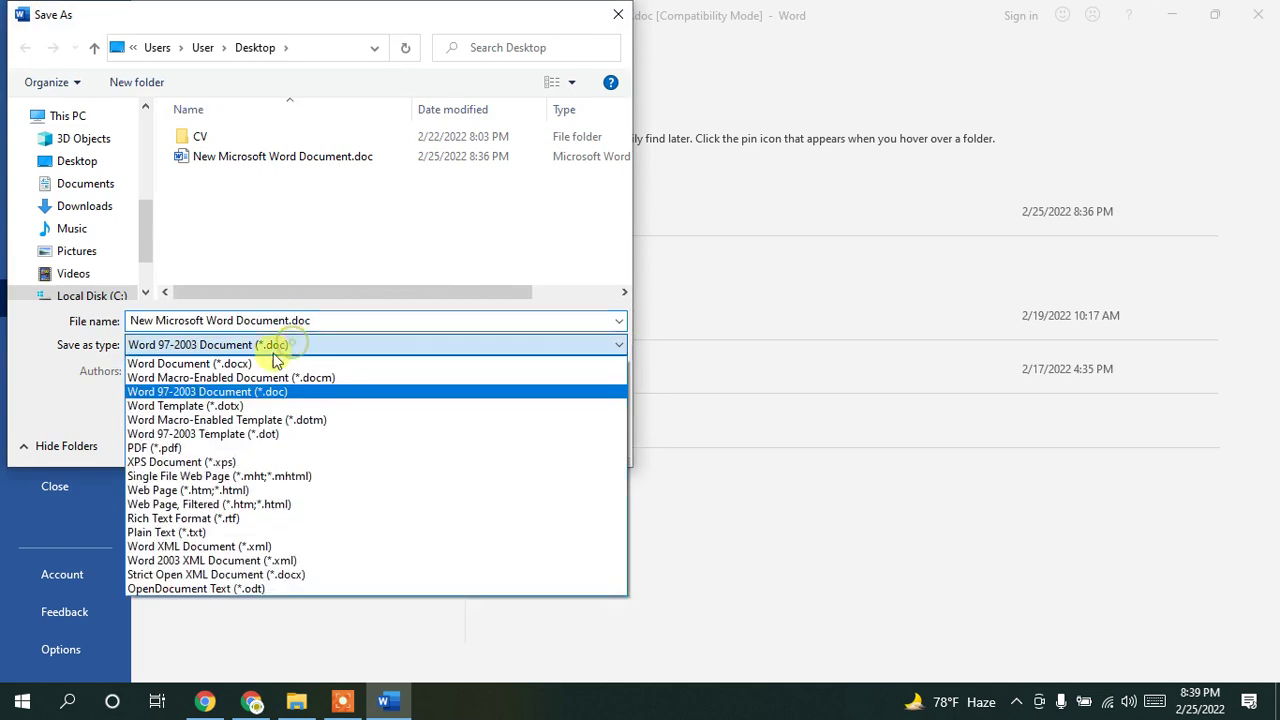
click(230, 366)
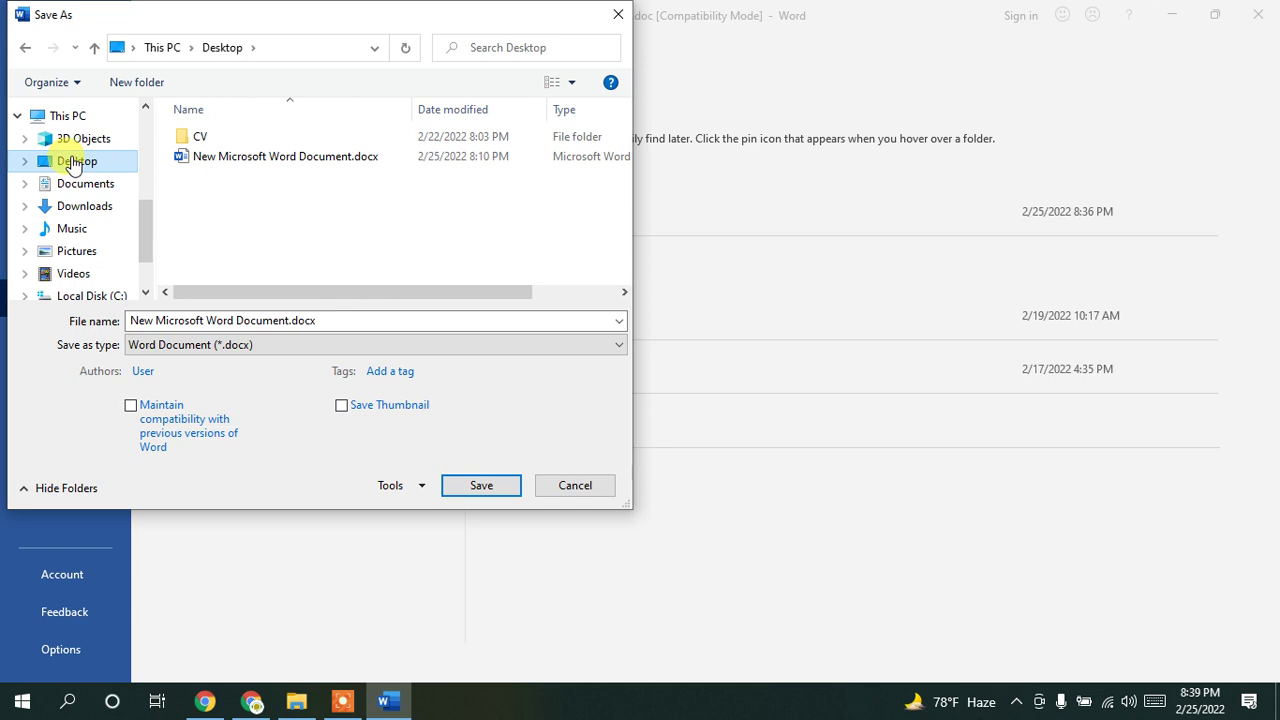
drag(215, 20, 397, 65)
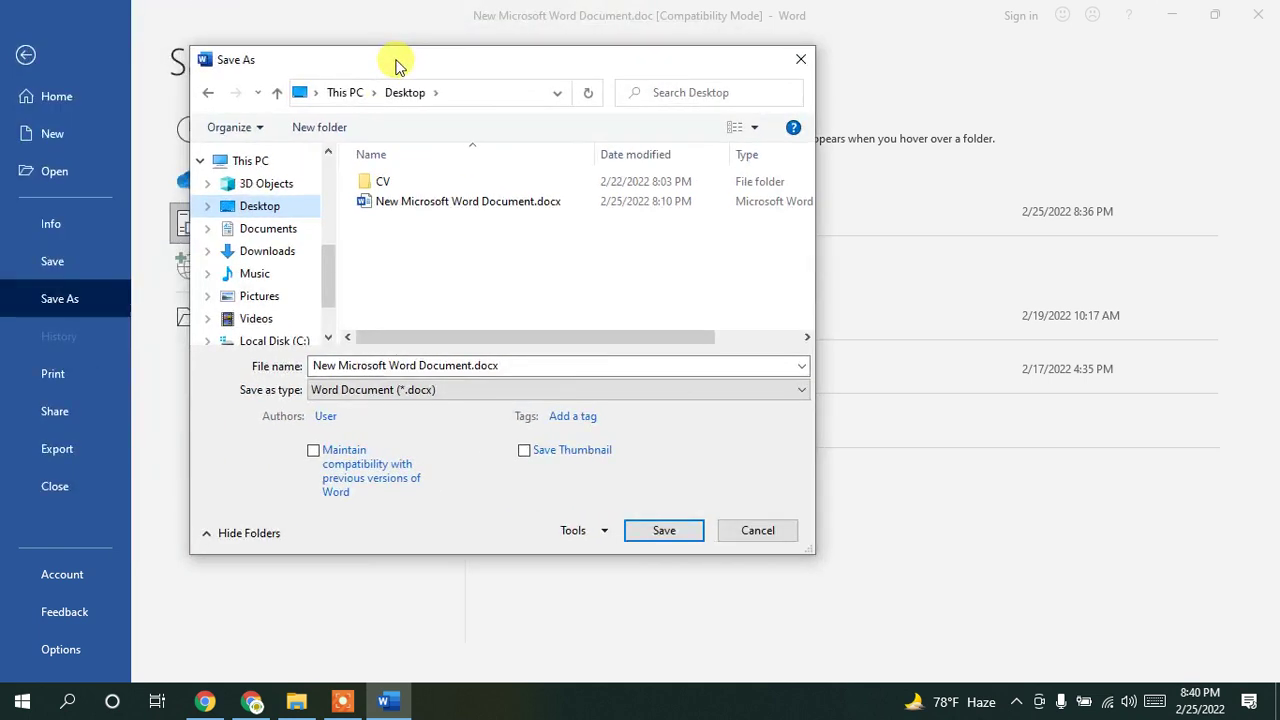
click(262, 206)
click(664, 530)
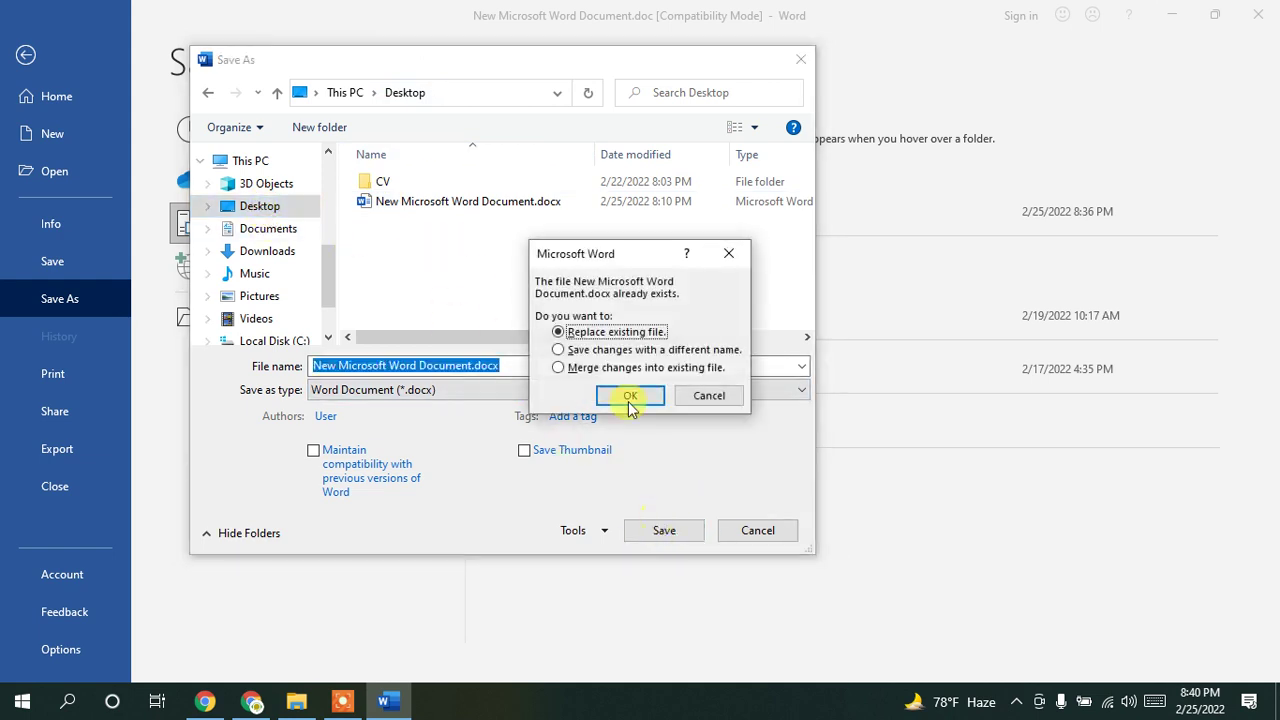
click(627, 392)
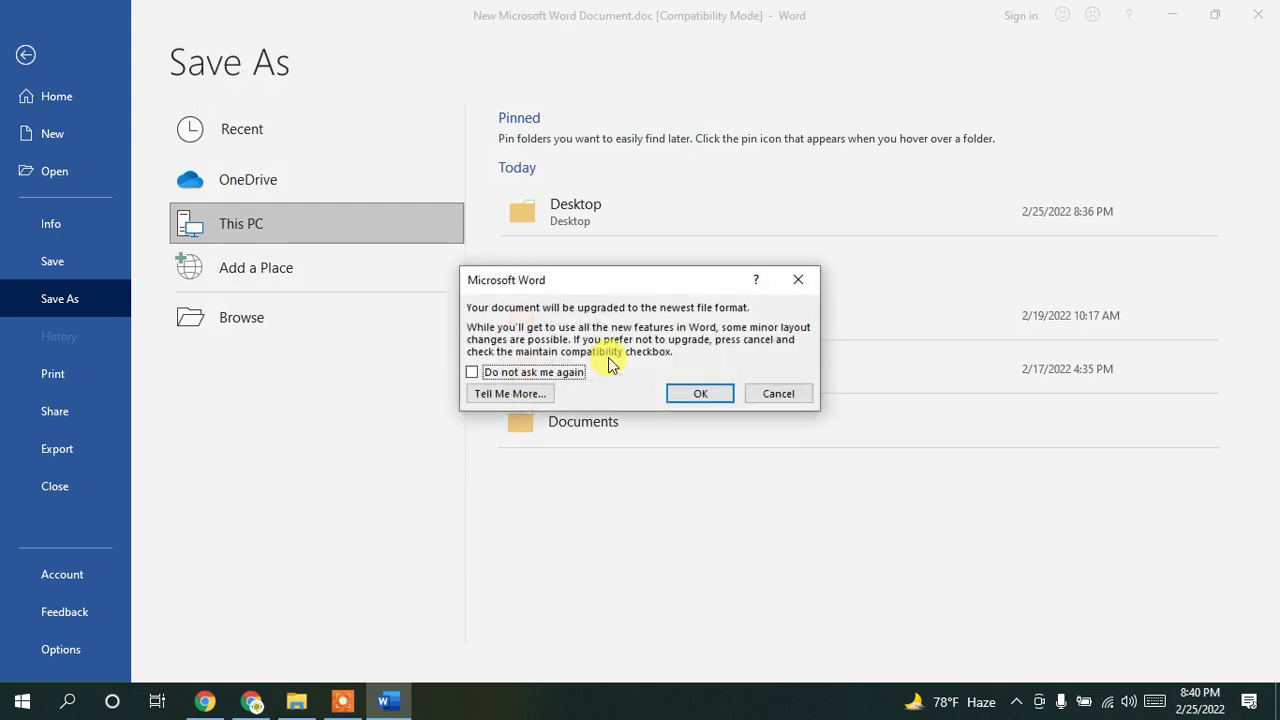
click(703, 395)
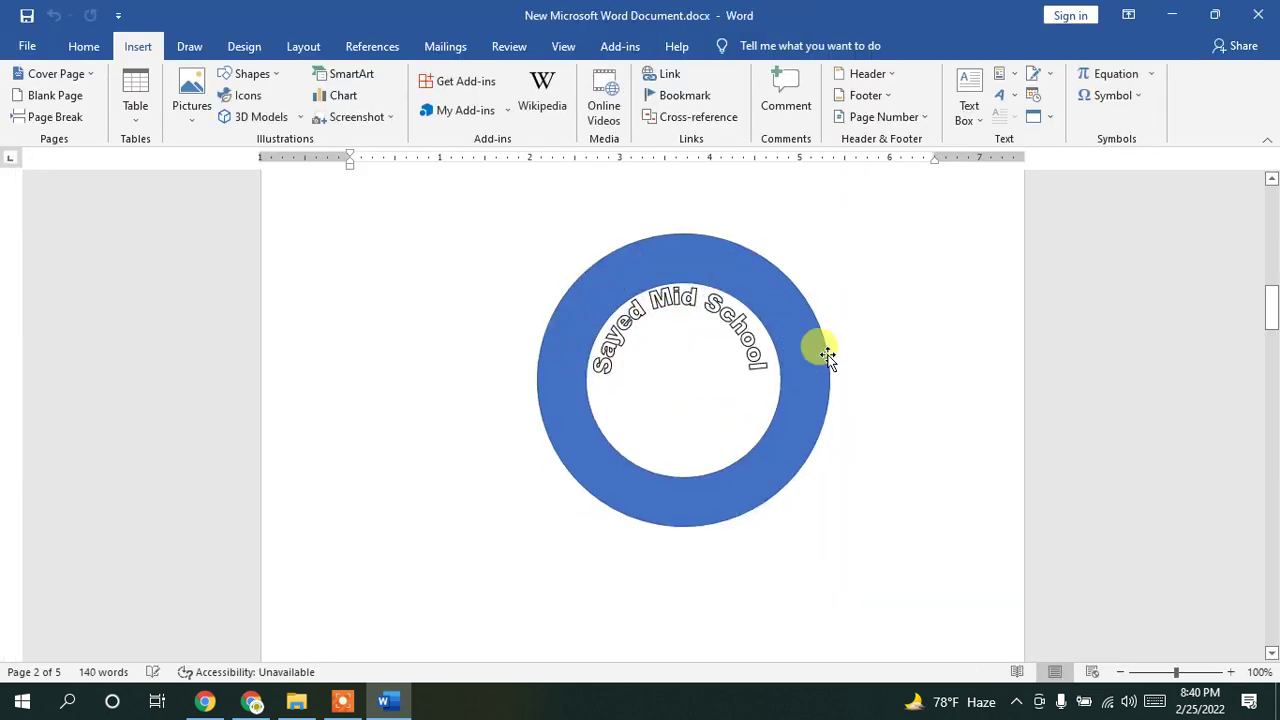
Step: Move the white 'Sayed Mid School' WordArt up onto the blue ring's top band and review its style
double_click(718, 315)
click(856, 380)
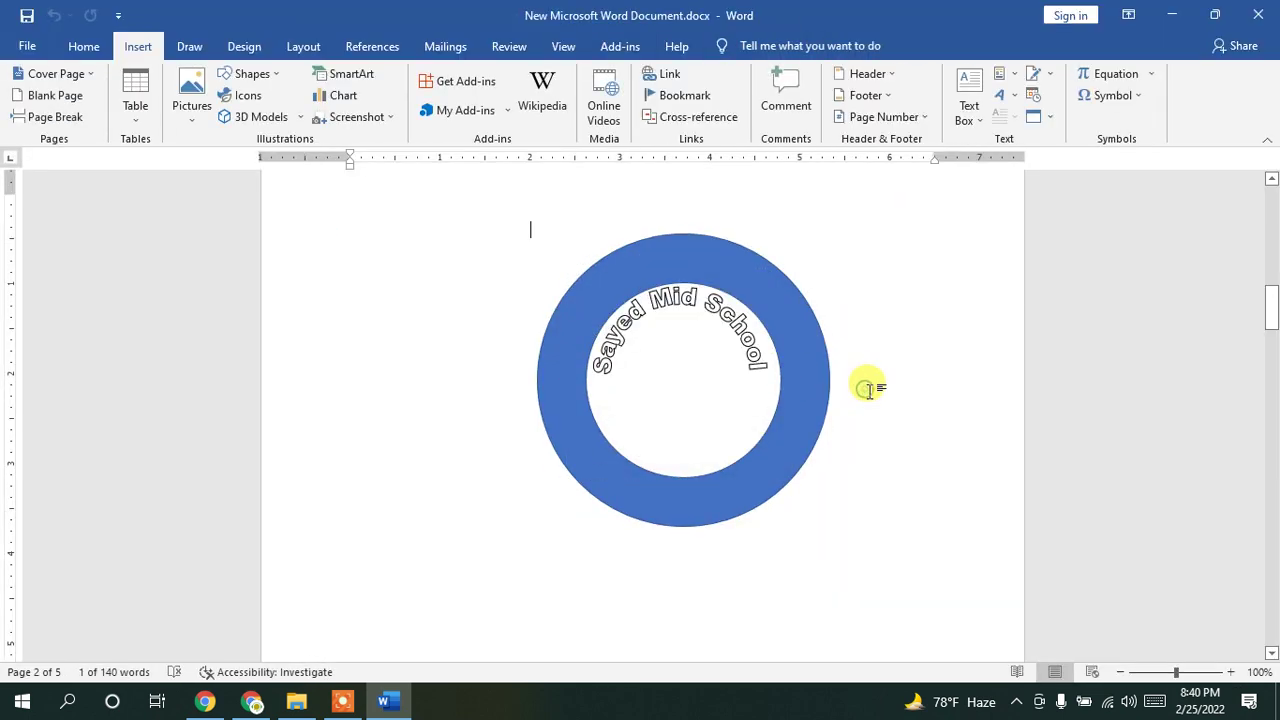
double_click(690, 305)
drag(663, 270, 670, 236)
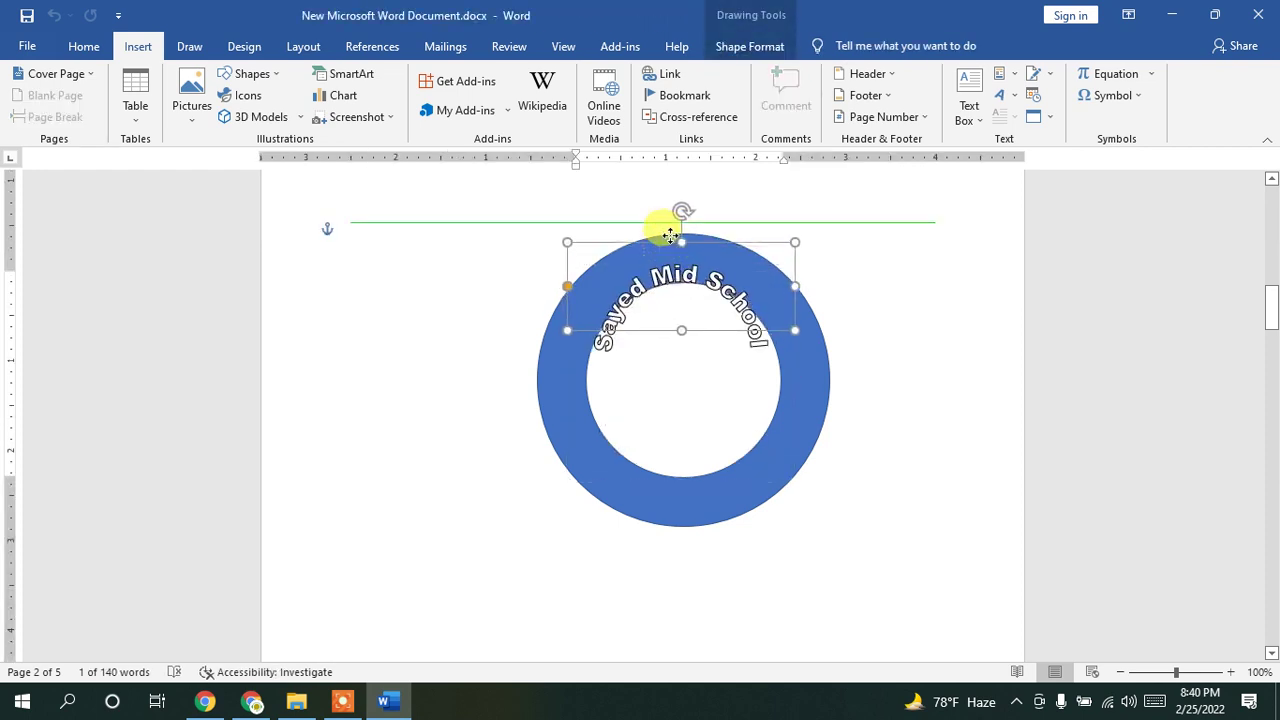
click(900, 247)
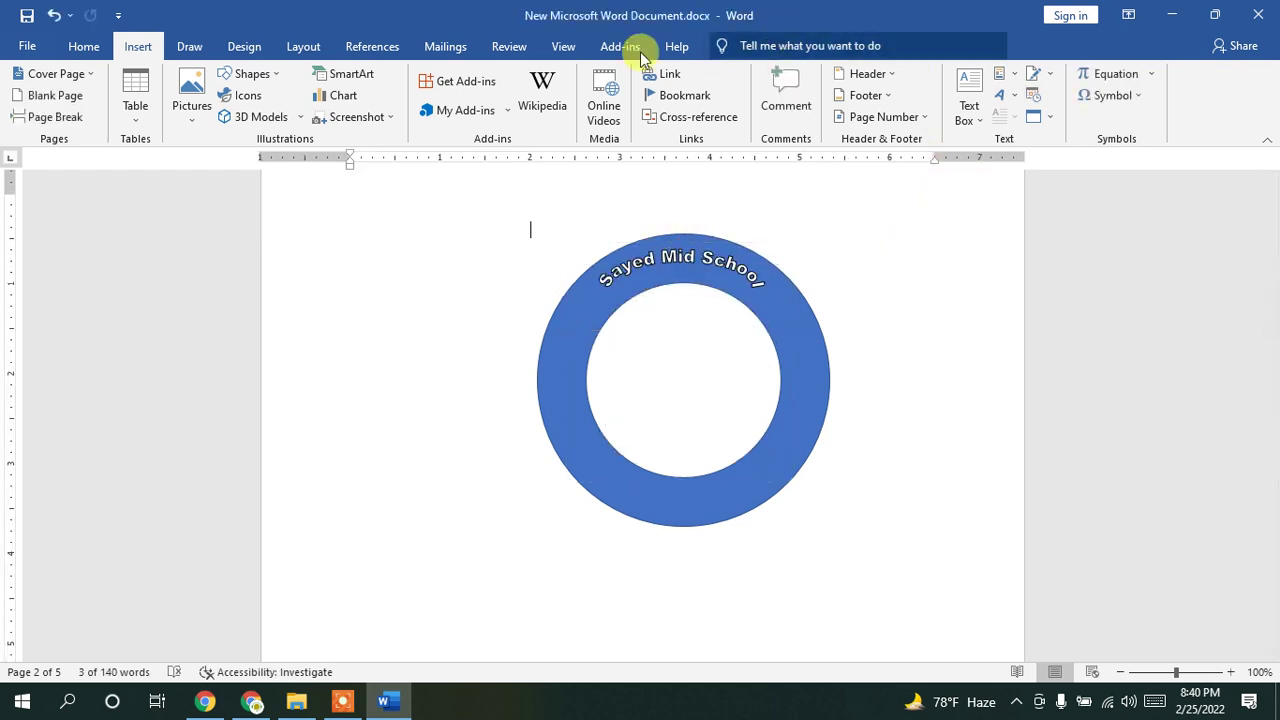
click(1010, 98)
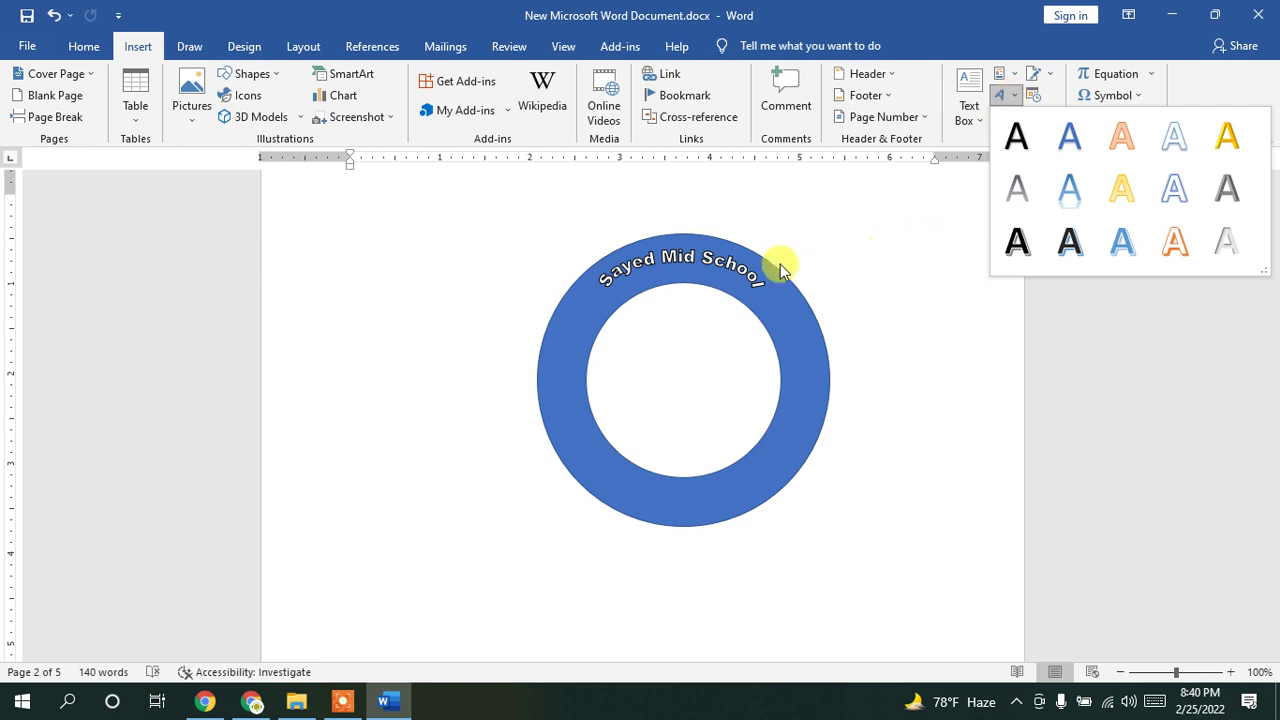
click(708, 263)
double_click(708, 263)
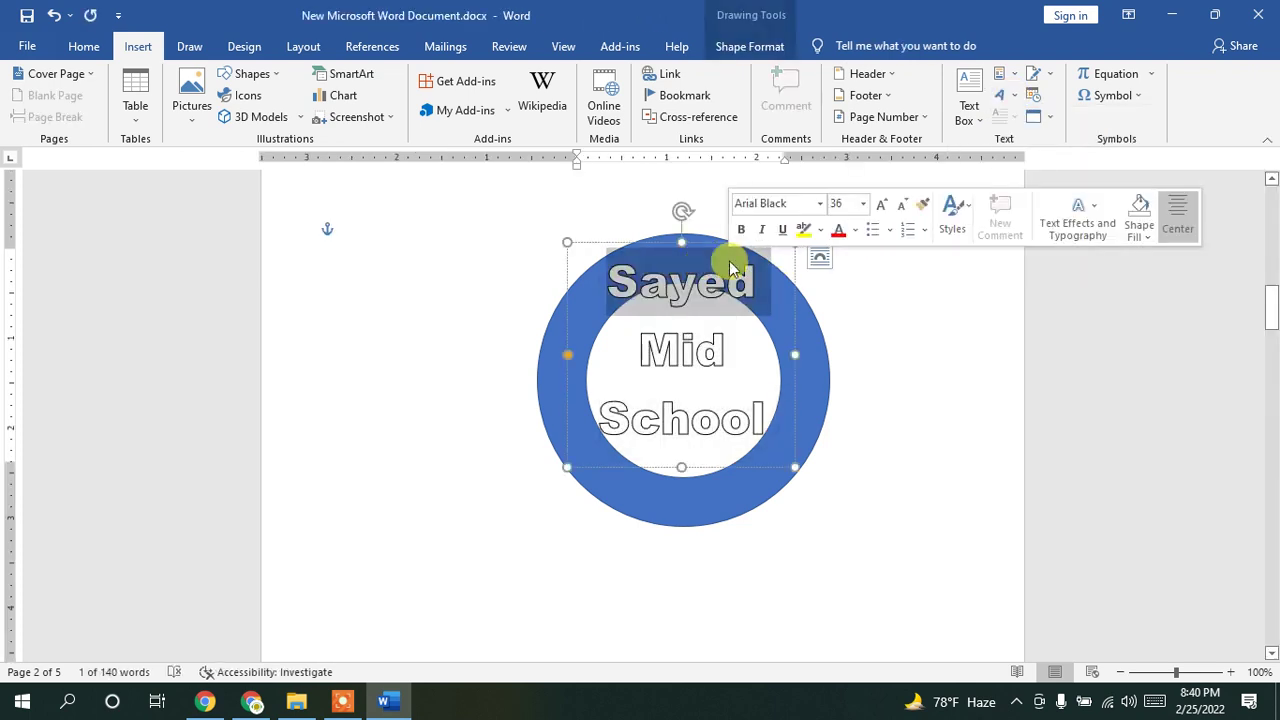
click(896, 286)
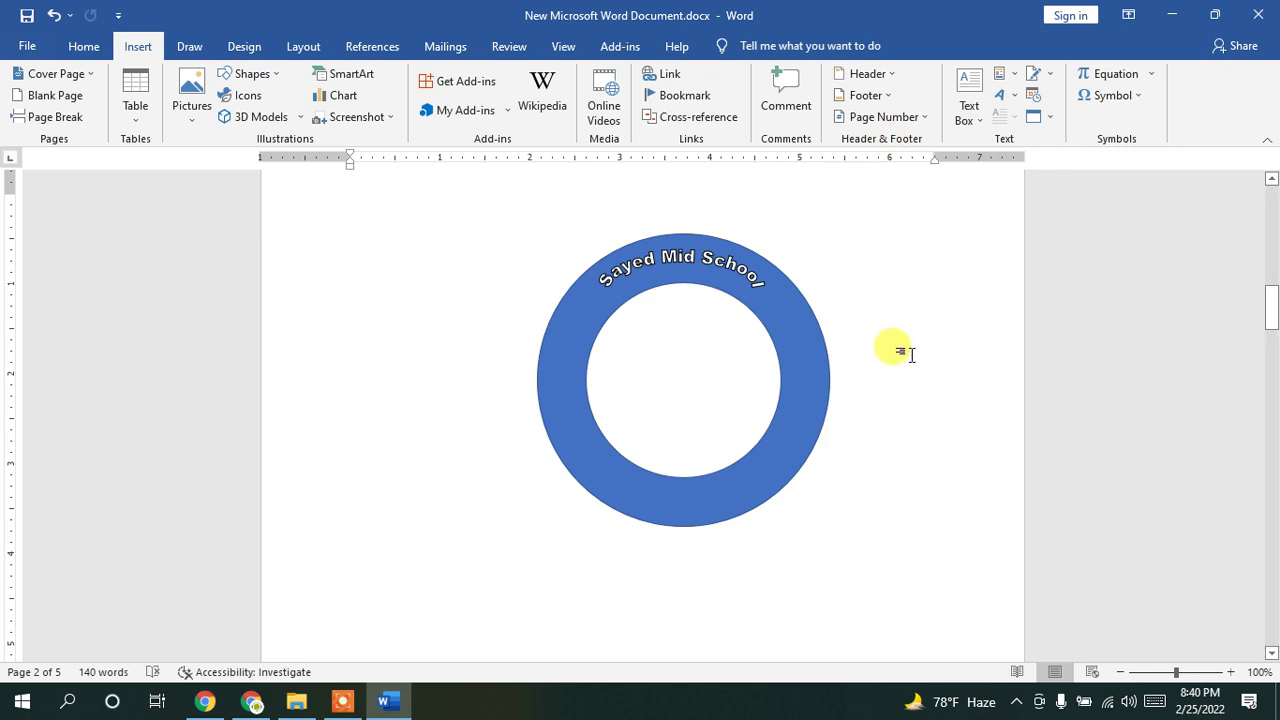
Step: Start typing 'tan' in the Google search box, clear stray Bangla text, and try a screen snip
click(345, 700)
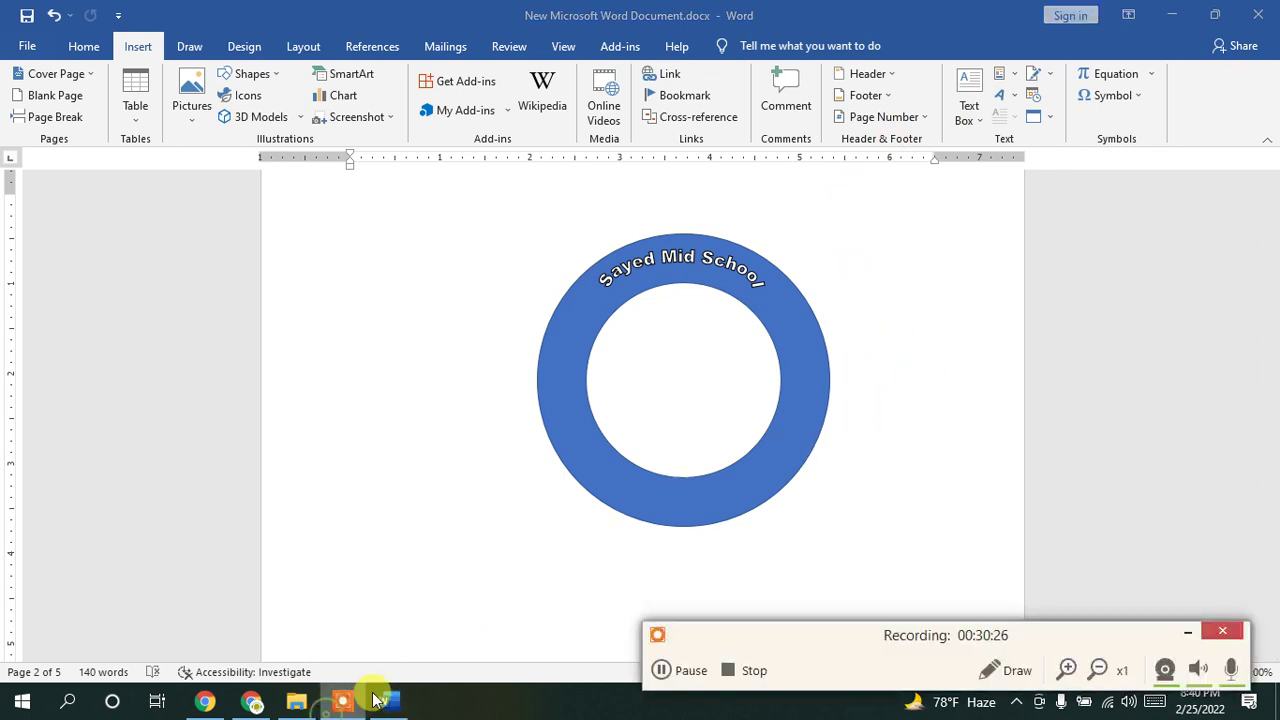
click(661, 670)
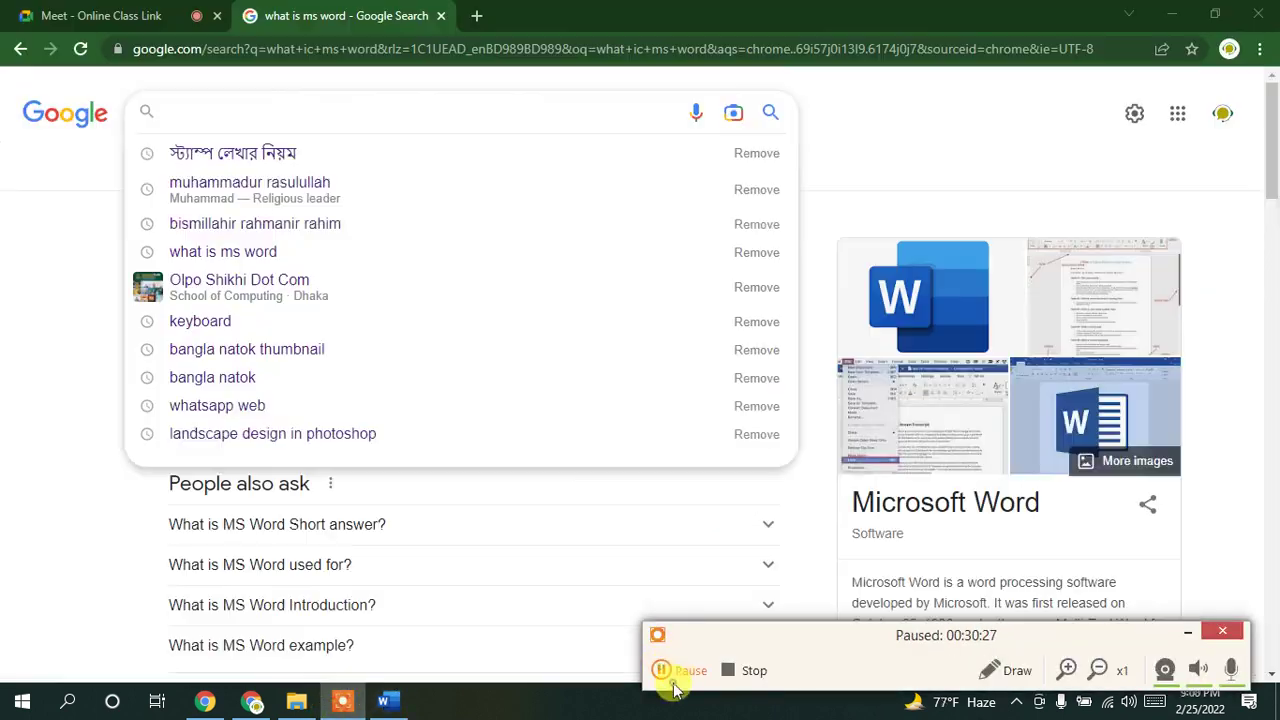
click(661, 670)
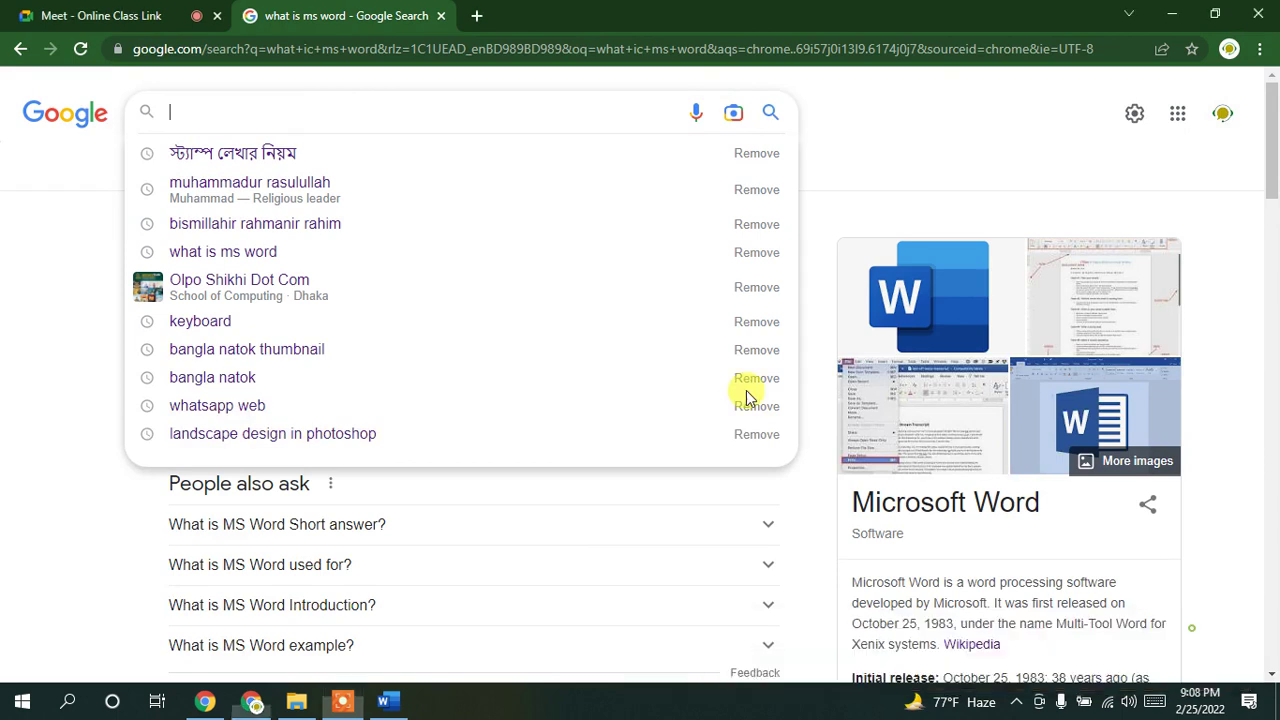
text(ta)
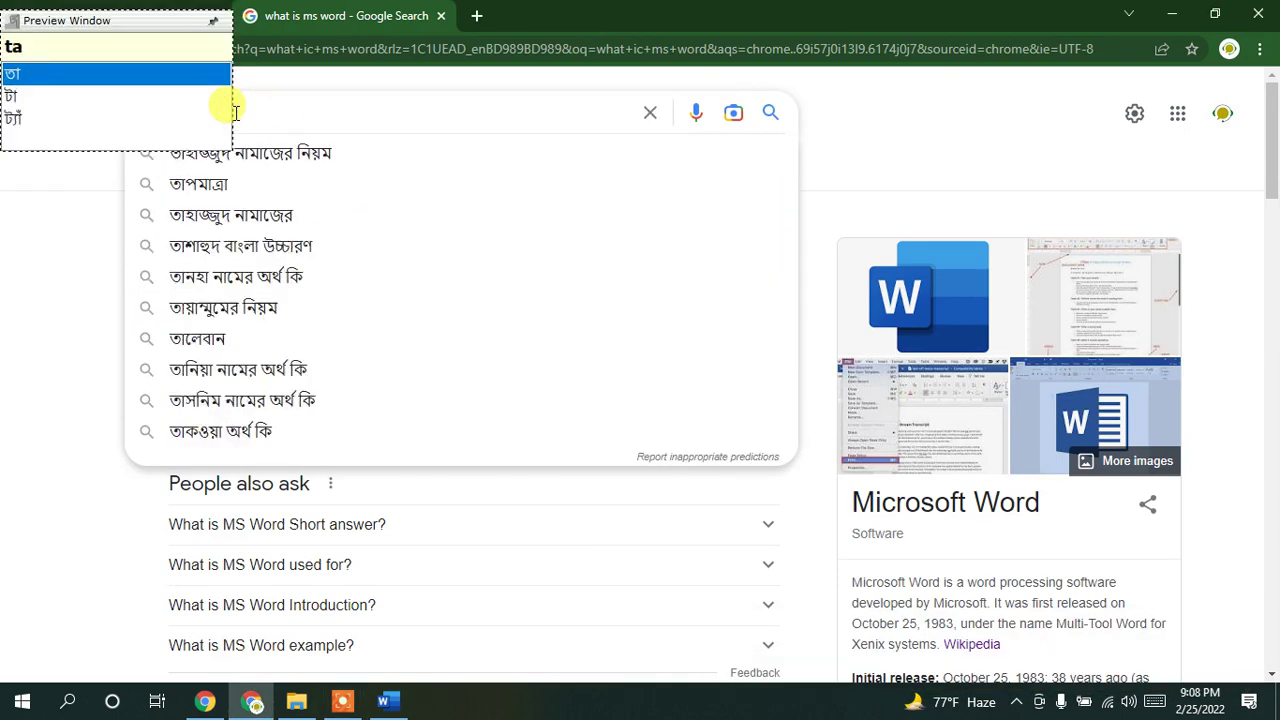
text(n)
key(BackSpace)
key(BackSpace)
key(BackSpace)
key(BackSpace)
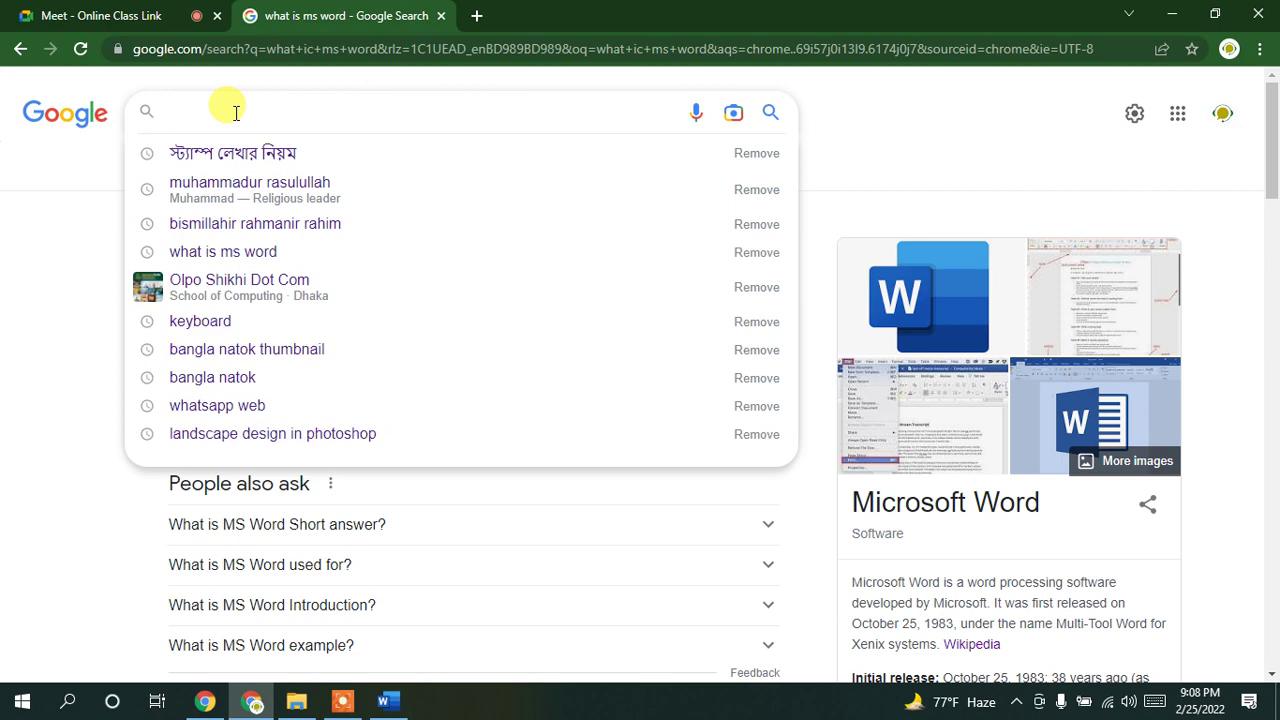
key(super+shift+s)
drag(314, 277, 448, 395)
click(437, 403)
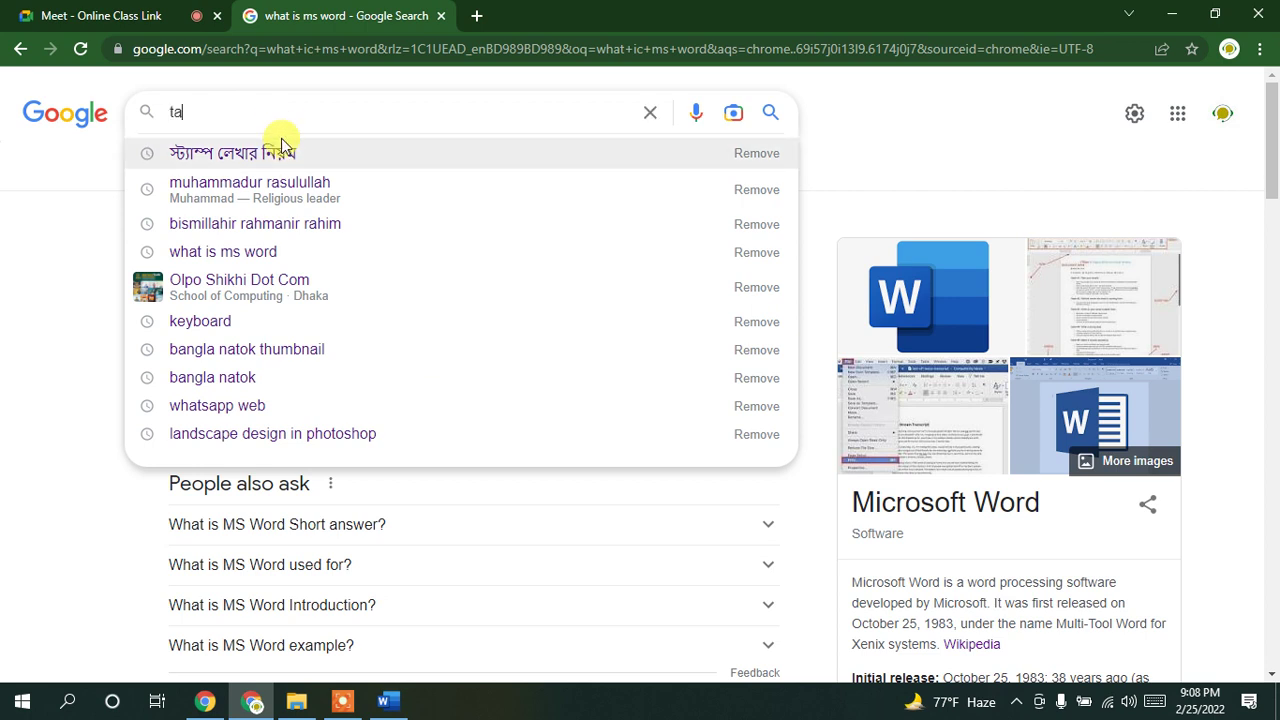
Step: Search Google for 'tan 0 is equal to' and select the query text
text(n)
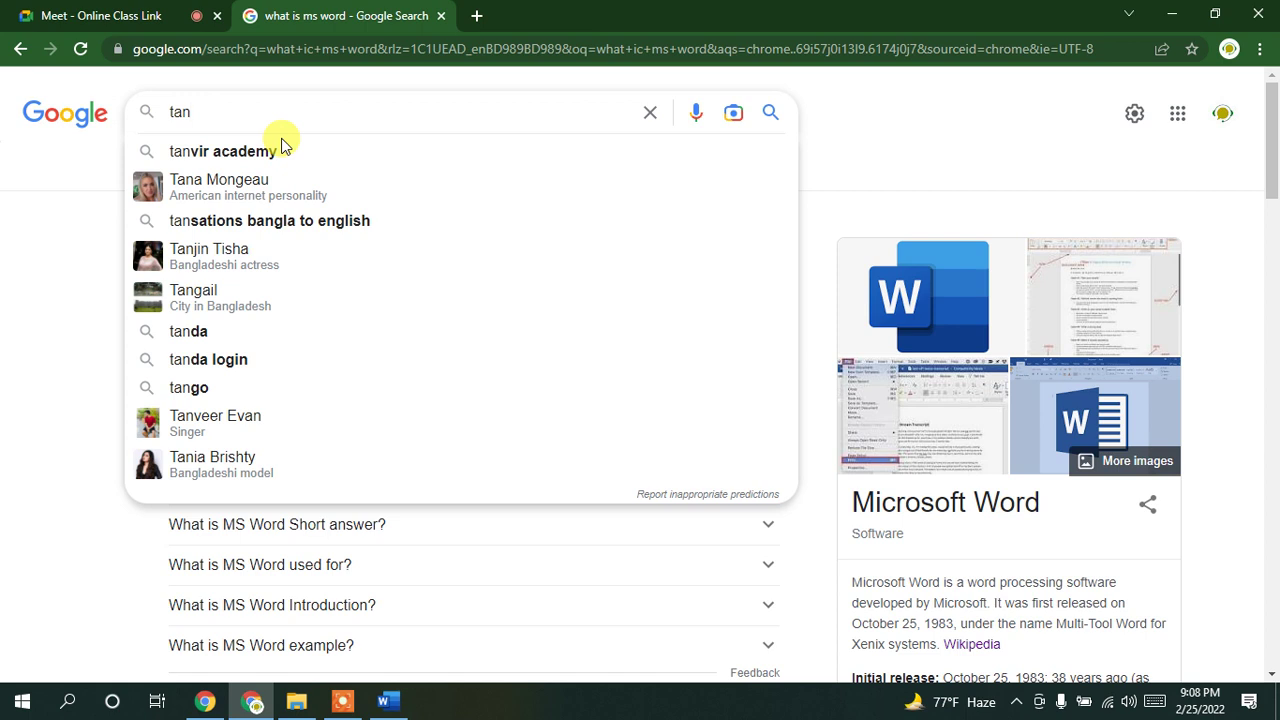
text(0)
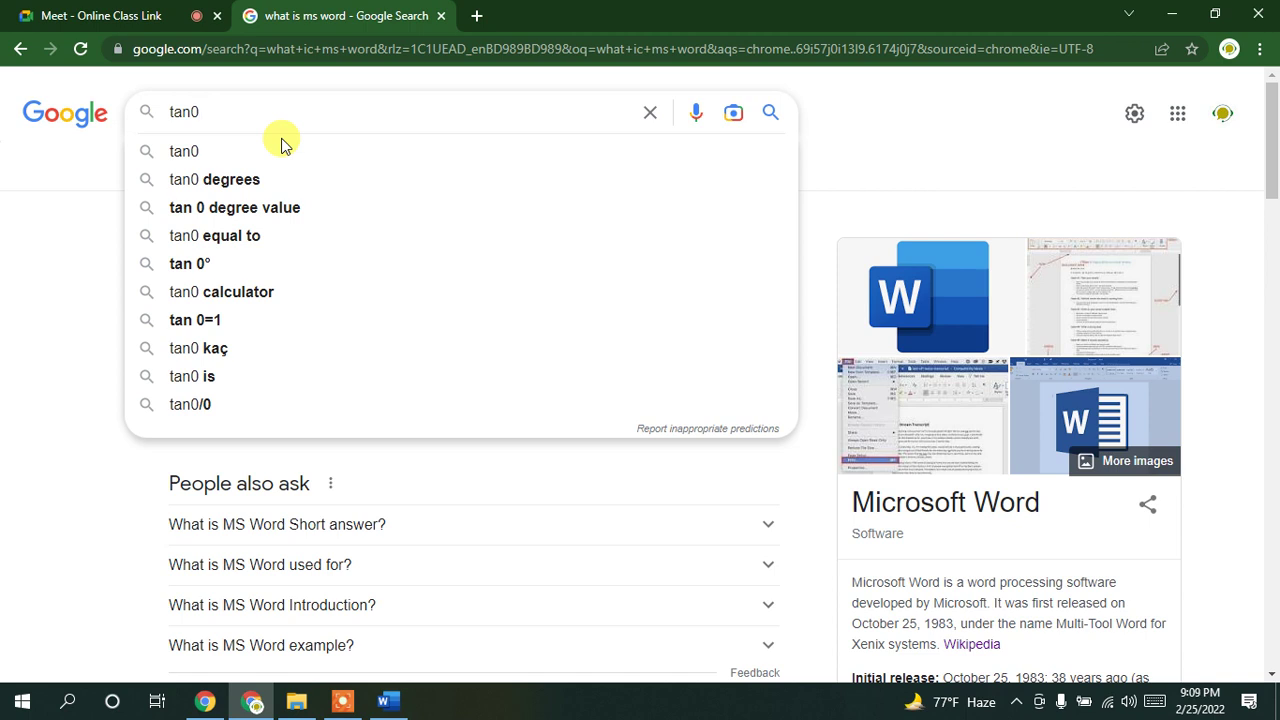
text( e)
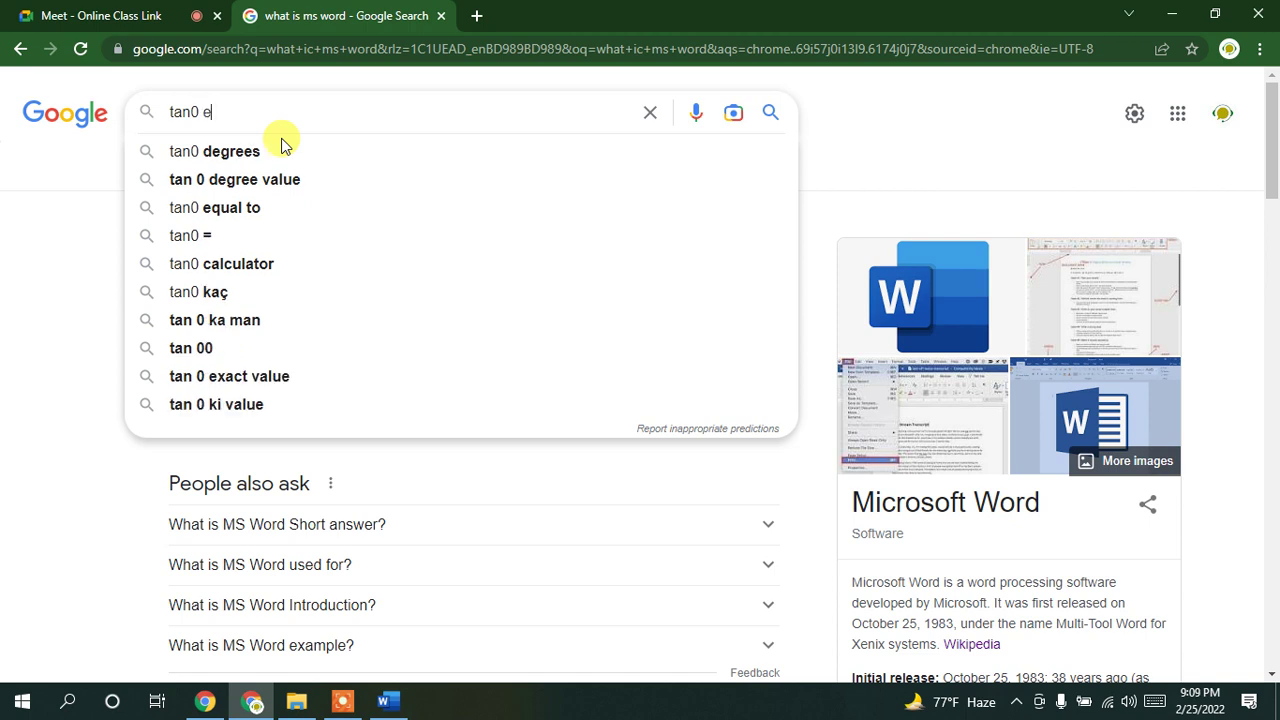
text(qual wh)
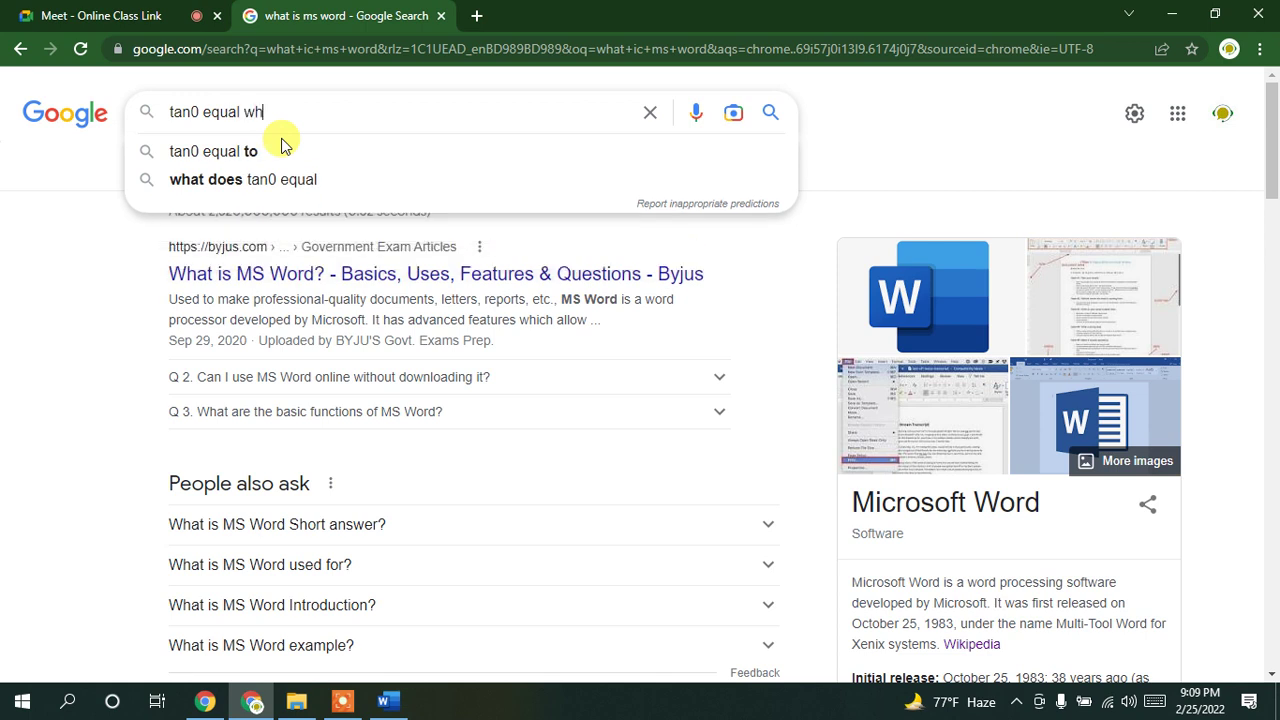
text(at)
click(312, 152)
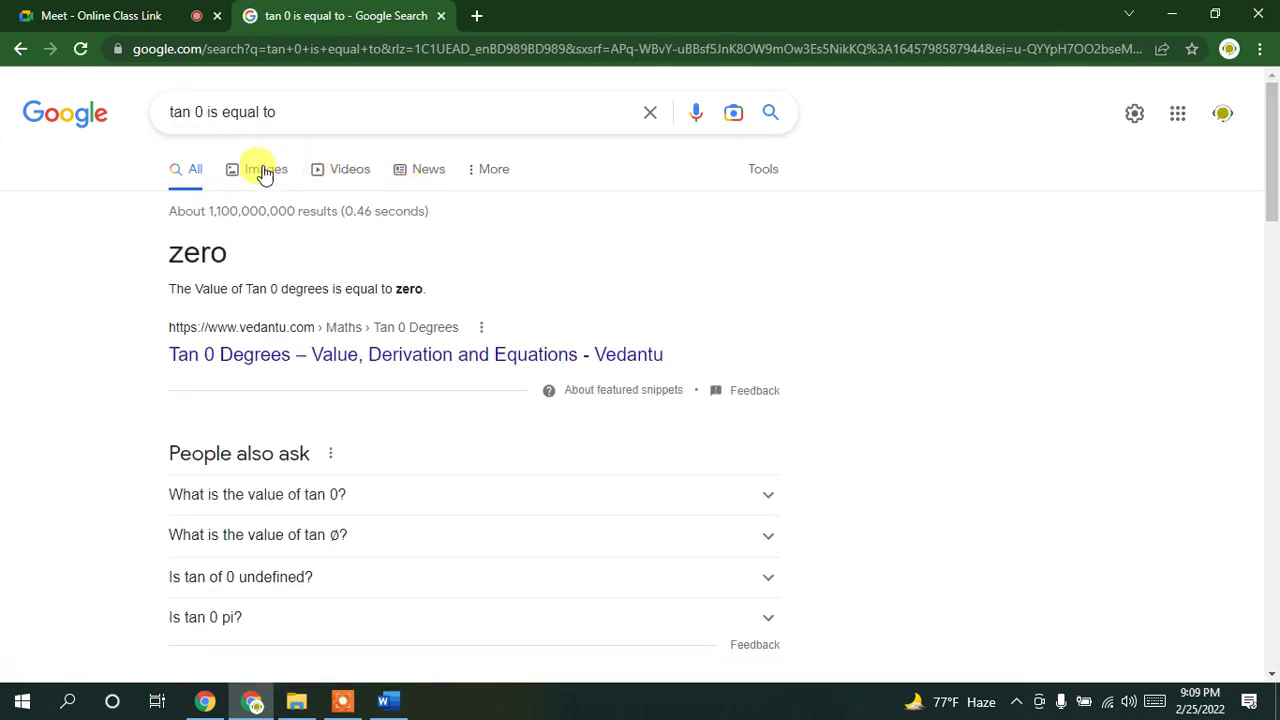
drag(291, 119, 126, 102)
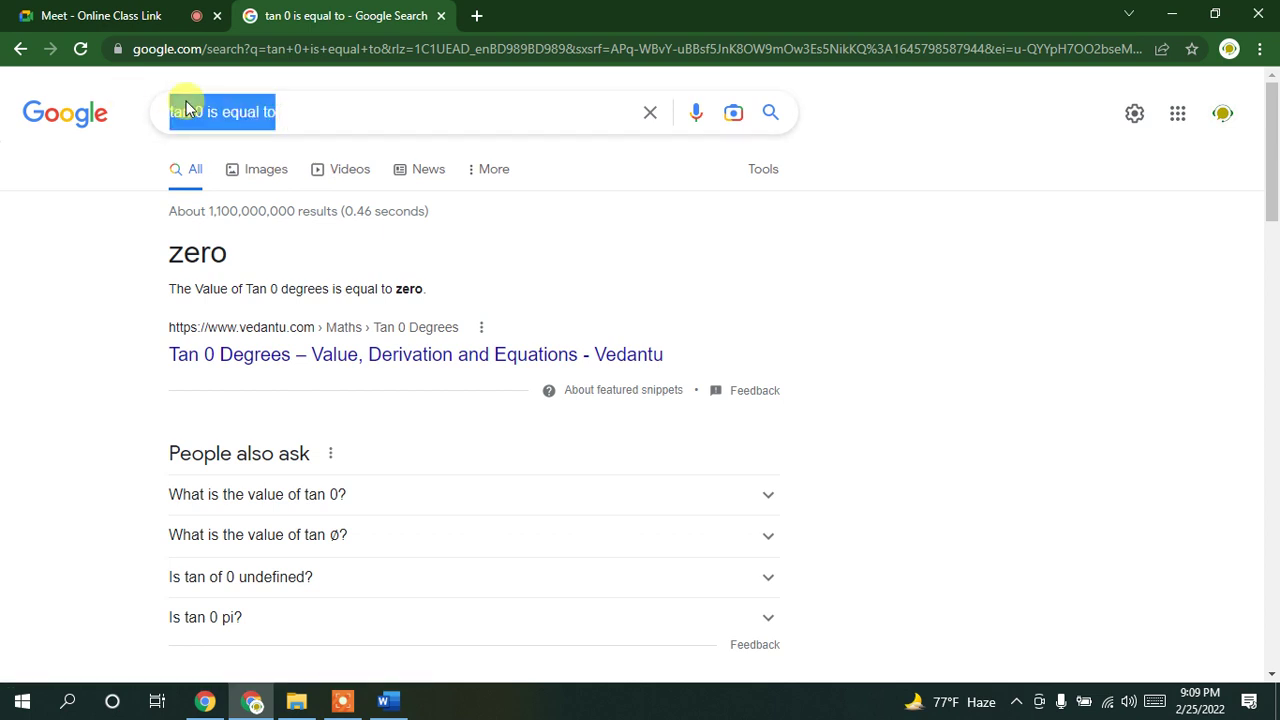
click(334, 100)
Step: Replace the query with the Bangla word for theta, typed via Avro, and search it
double_click(320, 106)
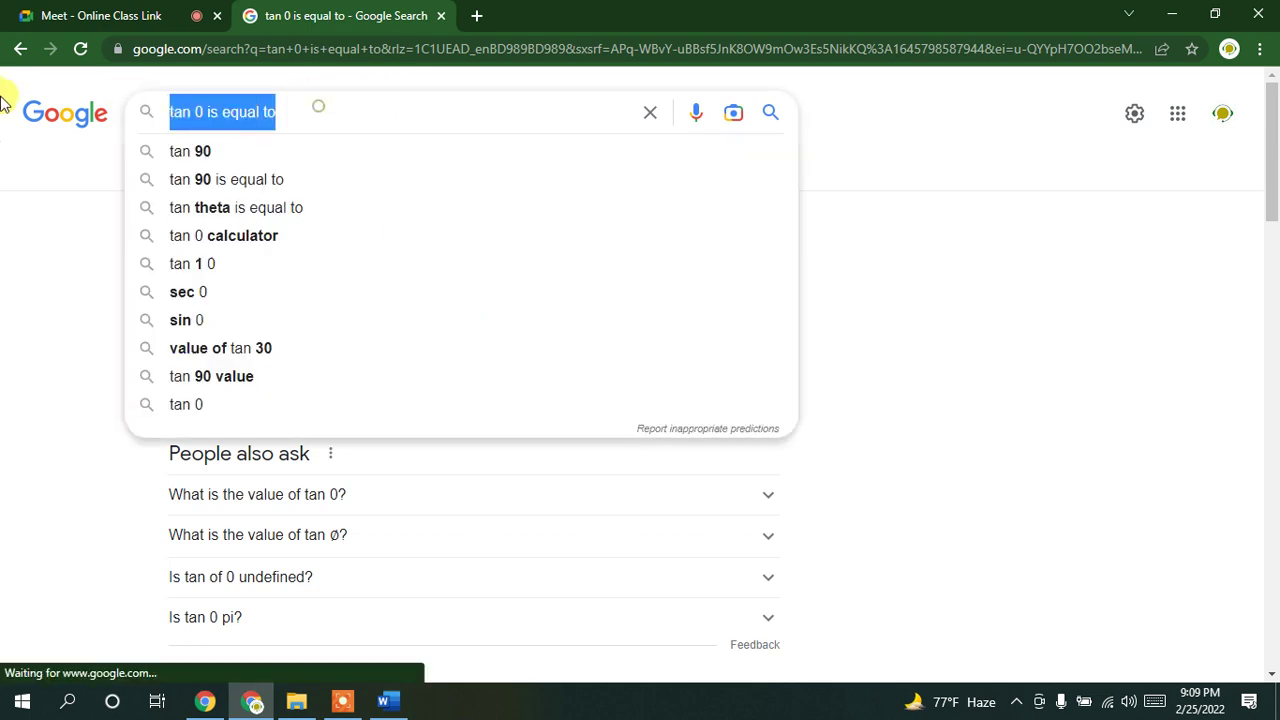
key(BackSpace)
text(Thita)
key(BackSpace)
key(BackSpace)
key(BackSpace)
key(BackSpace)
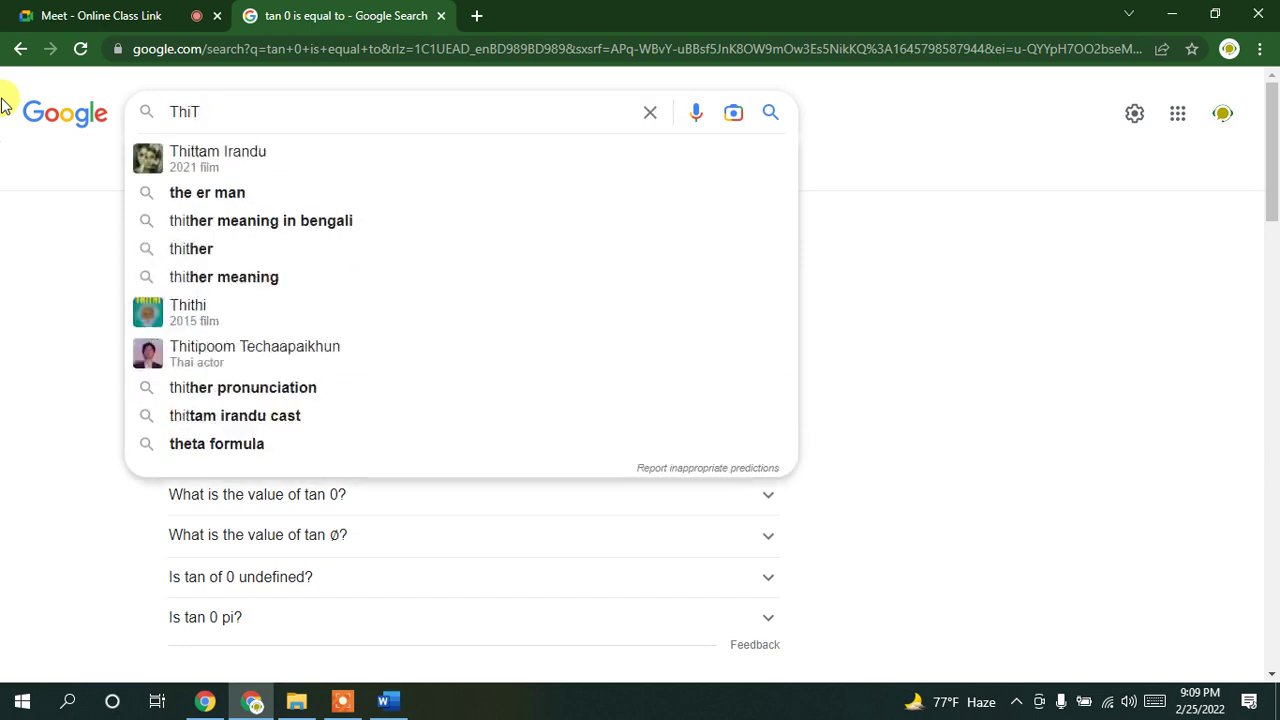
key(BackSpace)
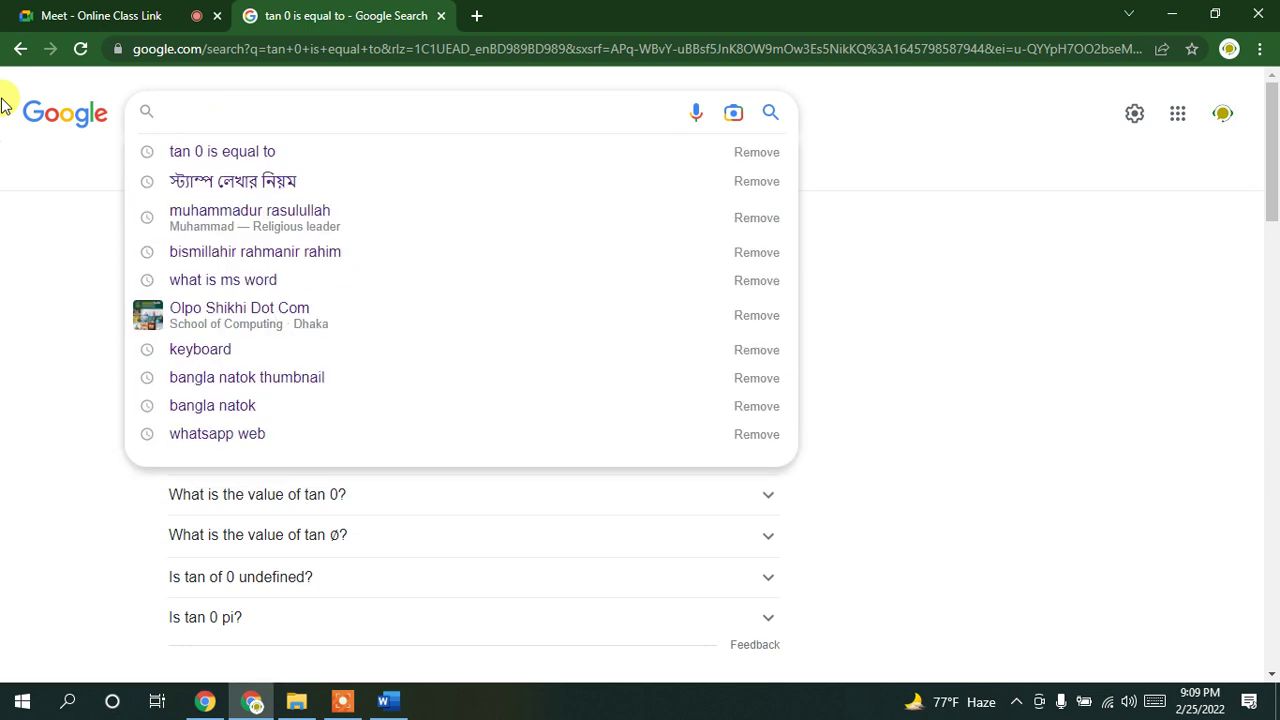
text(ThiTa)
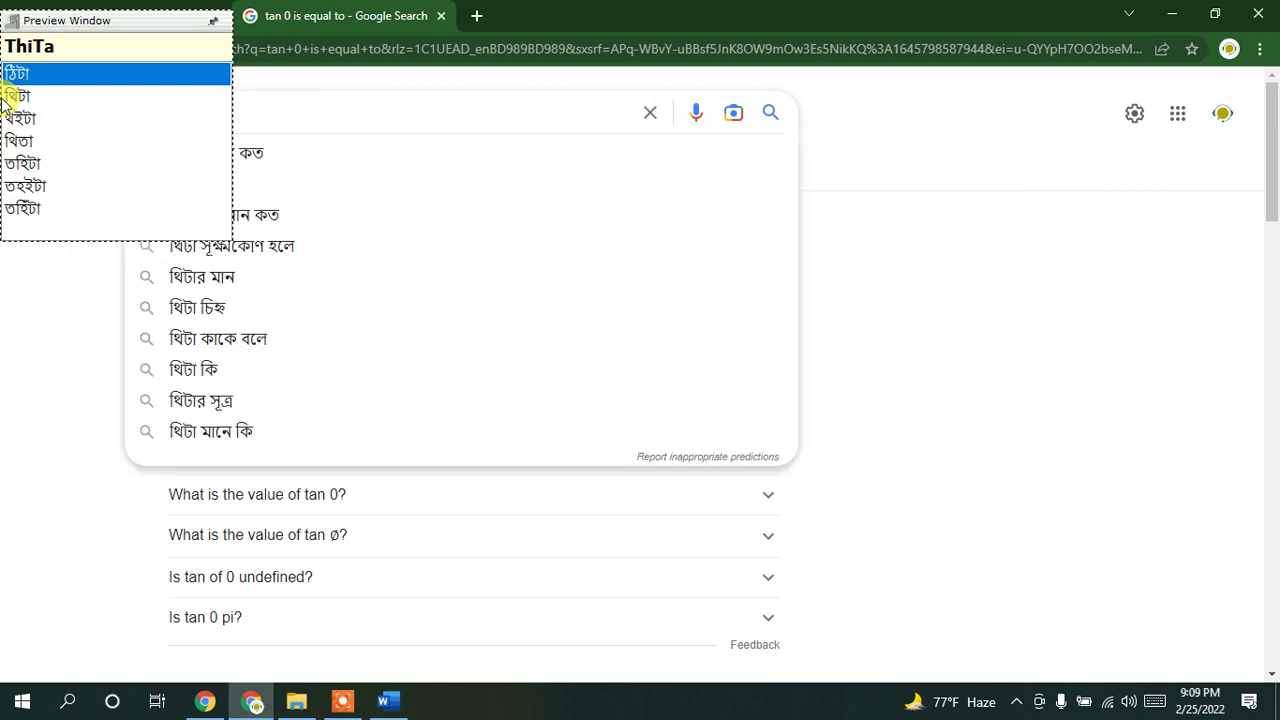
key(space)
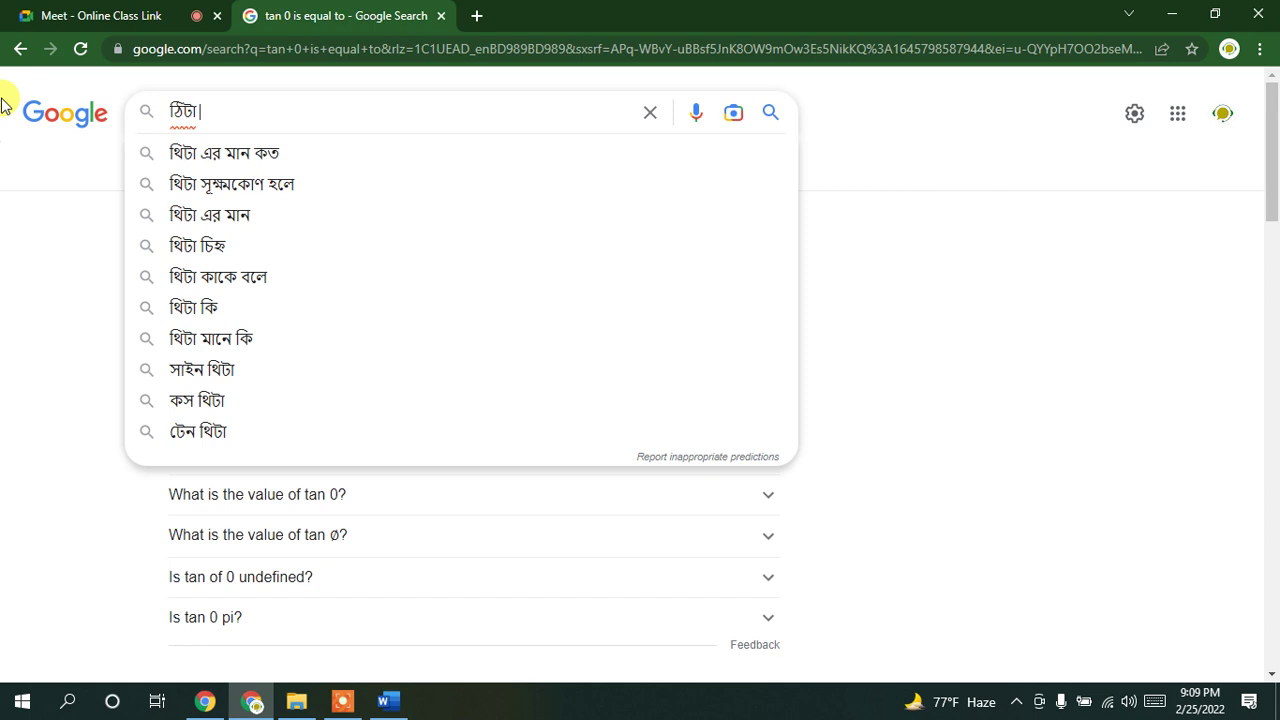
click(236, 158)
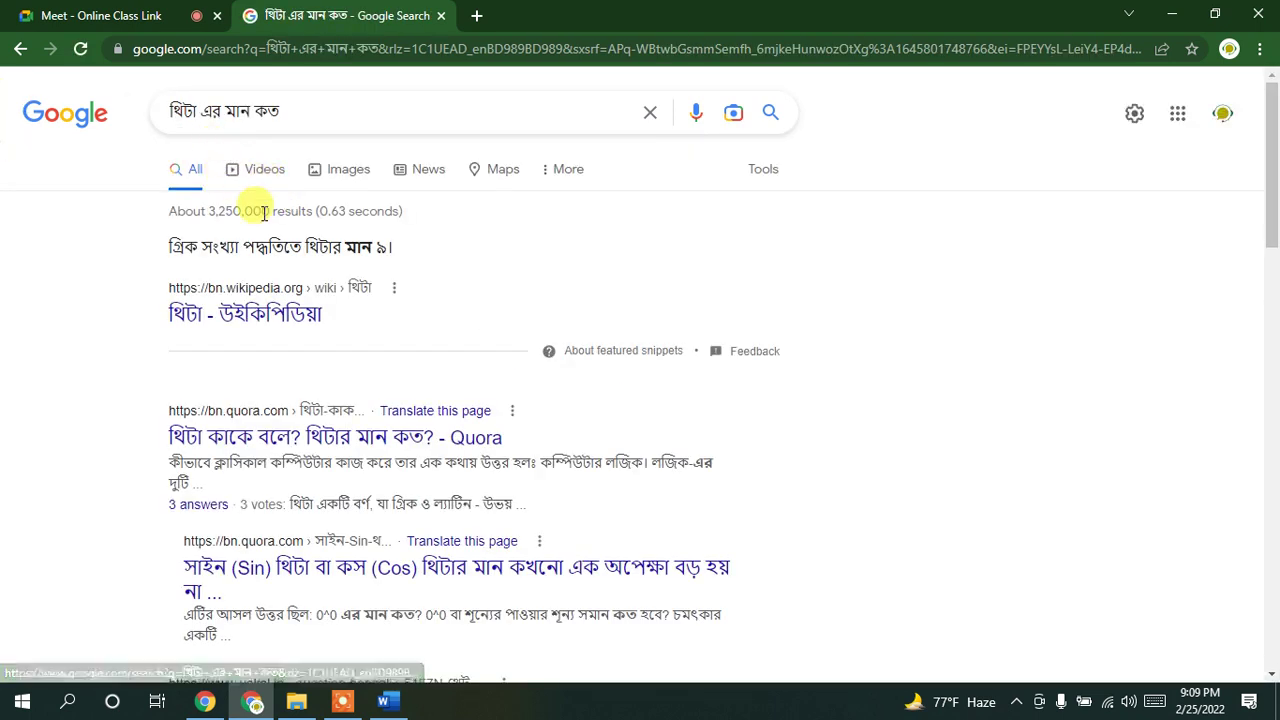
Step: Search the suggestion 'সাইন থিটা এর মান কত' instead and look over its results
click(157, 109)
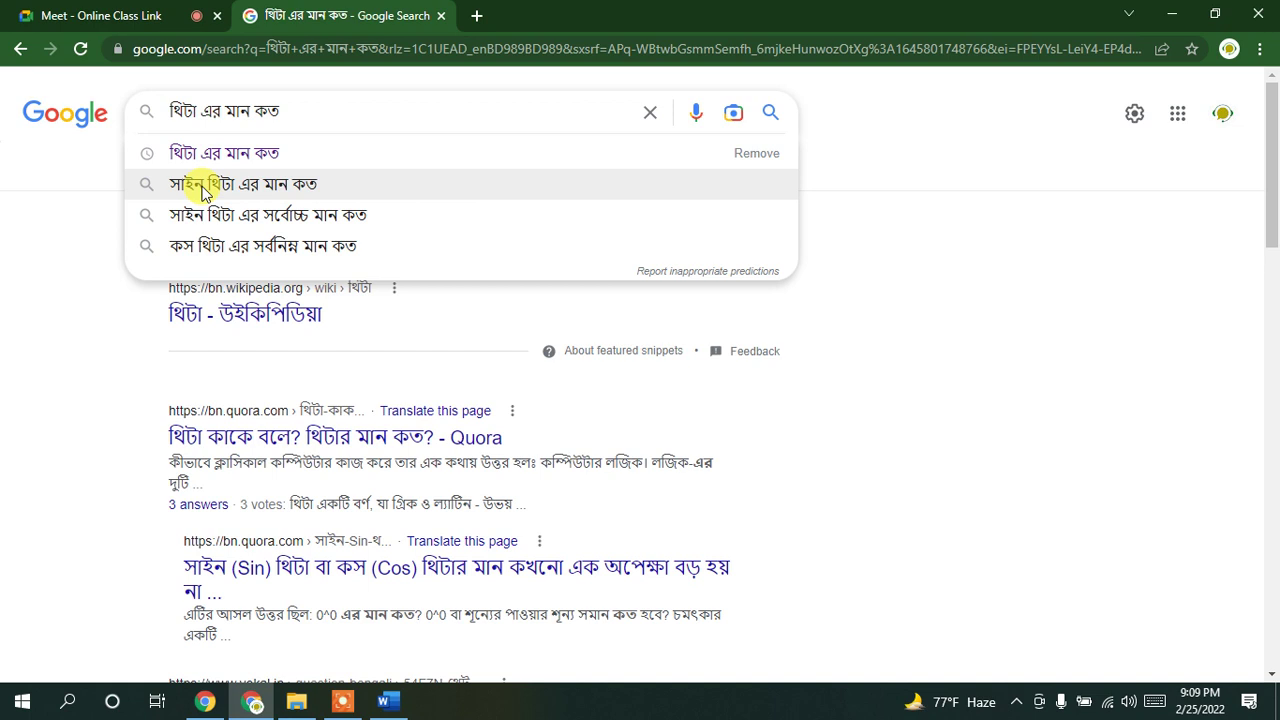
click(203, 192)
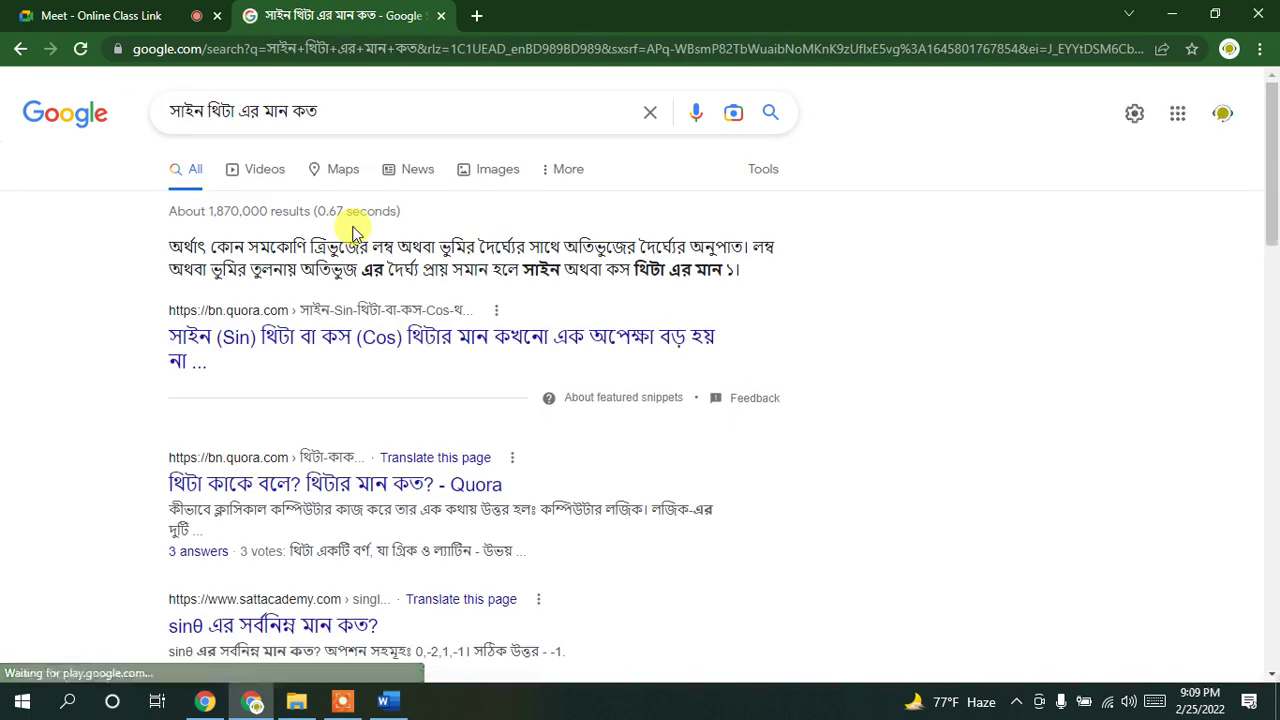
scroll(352, 232, down, 2)
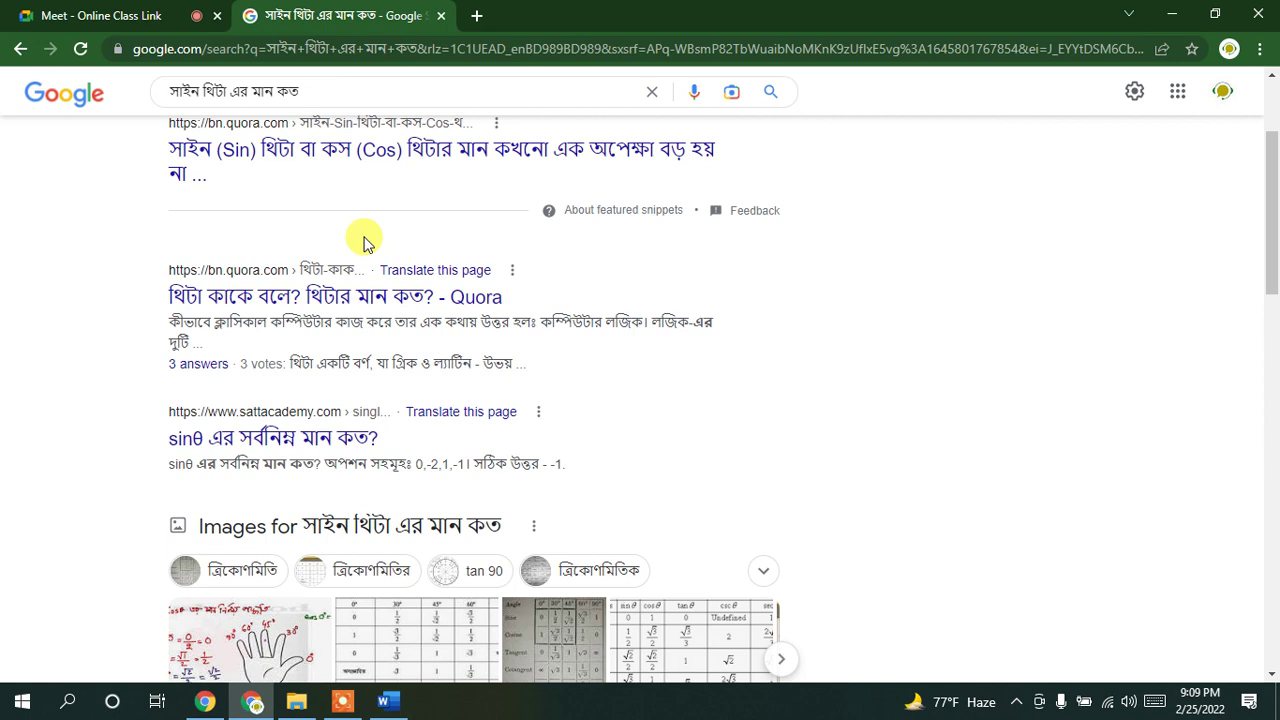
scroll(310, 225, up, 2)
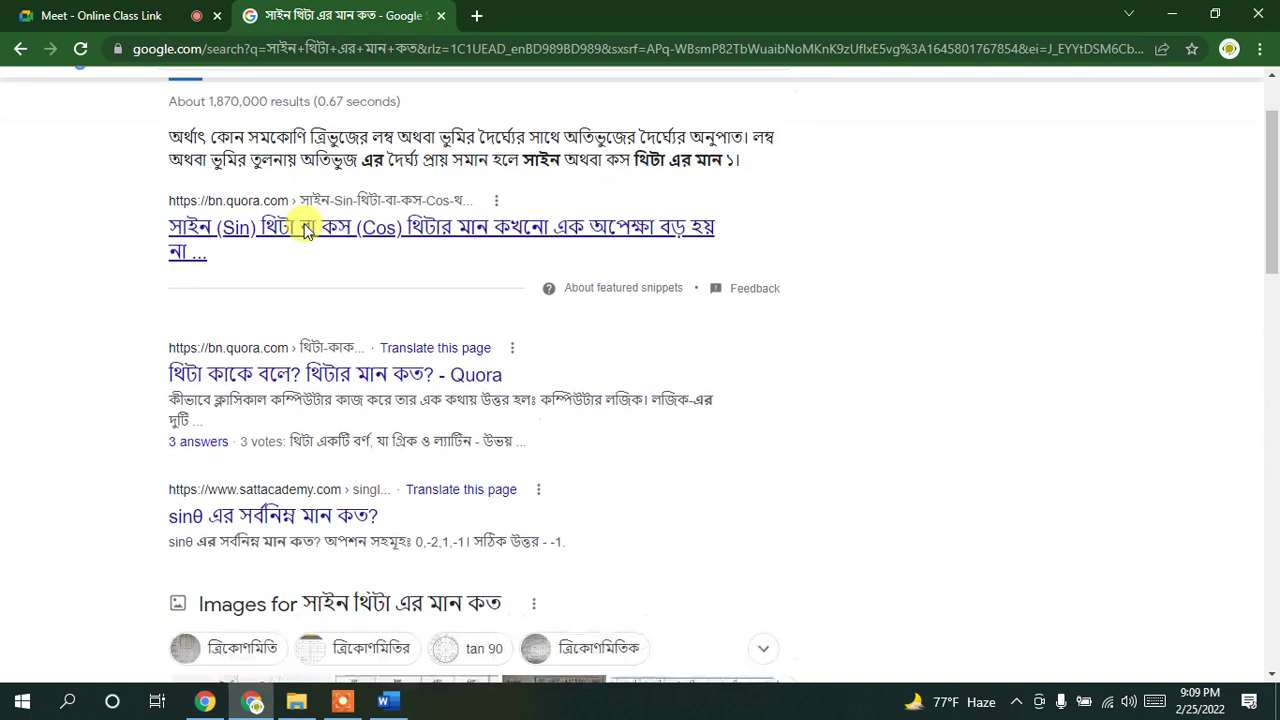
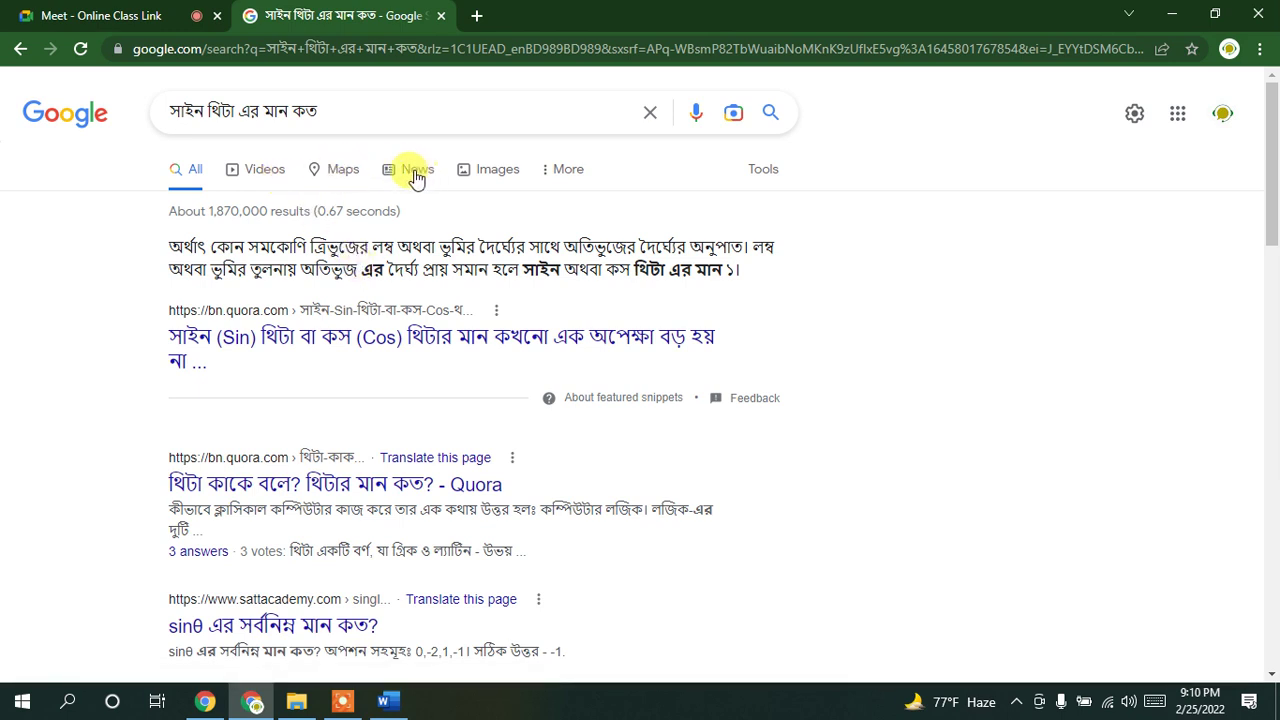
Step: Show image results for the Bengali sine-theta query and preview the 0°–90° trig values table
click(498, 170)
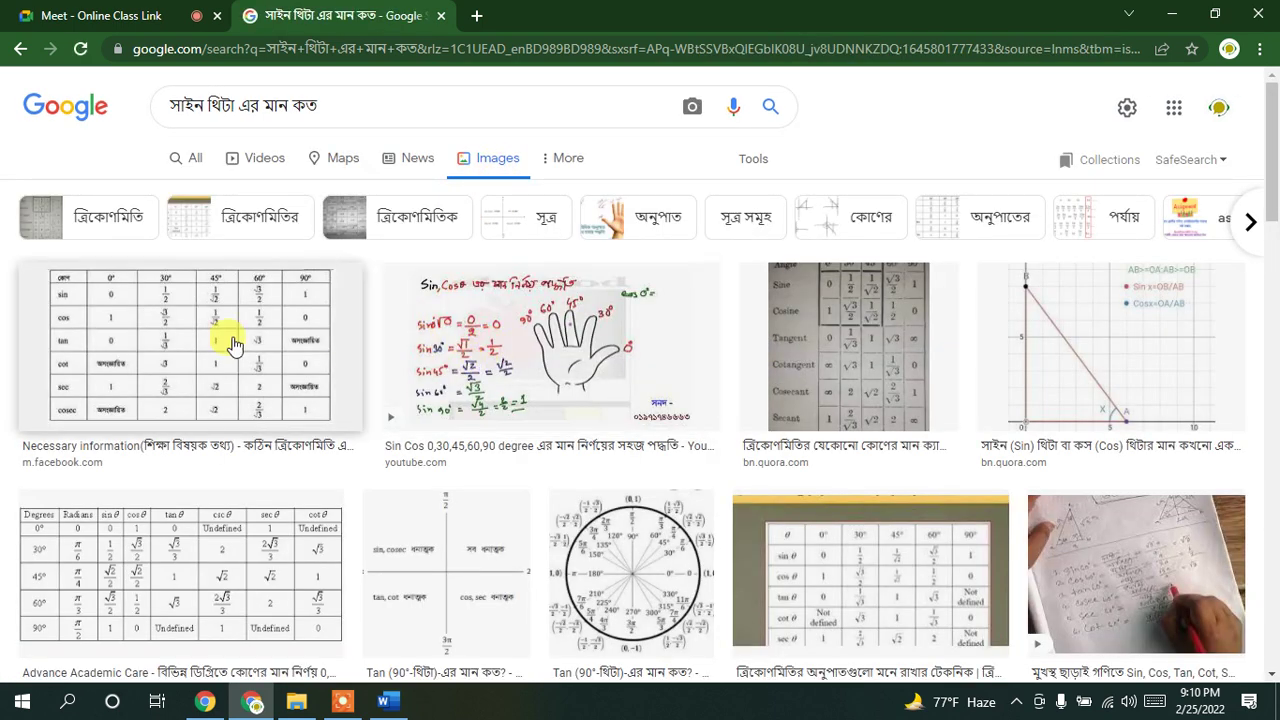
click(163, 337)
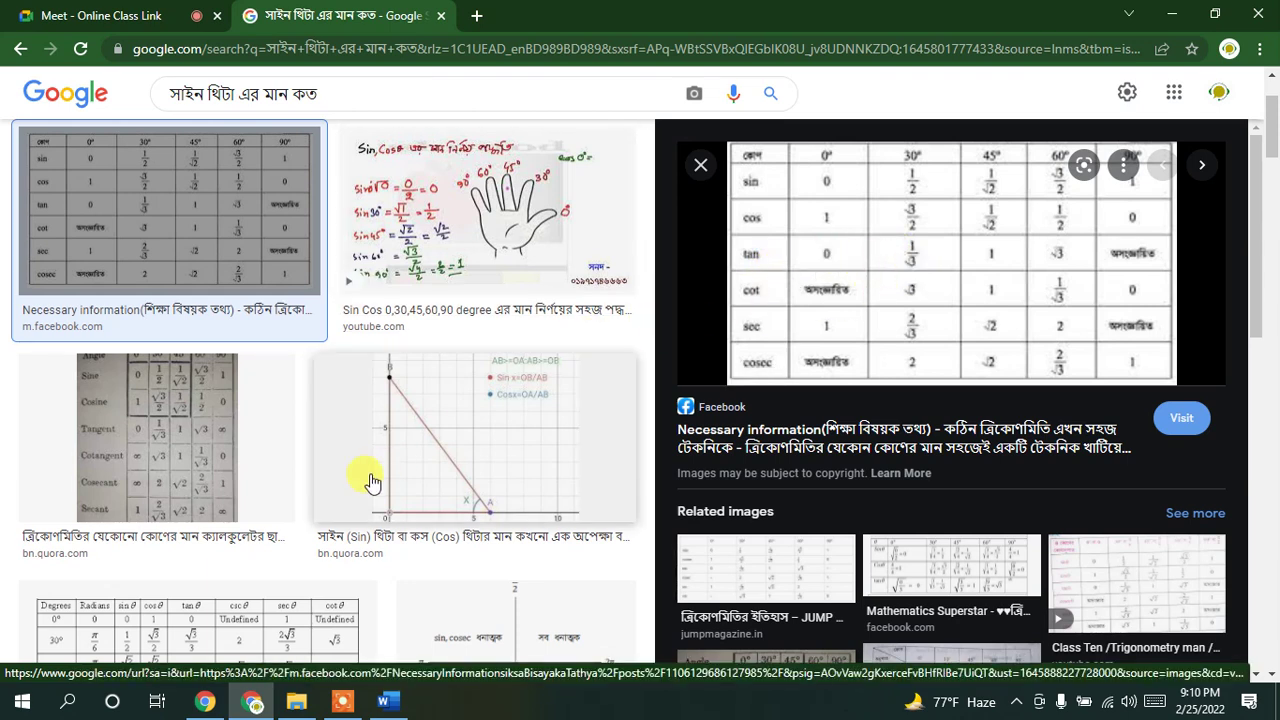
Step: Return to the Online Class Link Meet call and briefly check the in-call messages
click(115, 16)
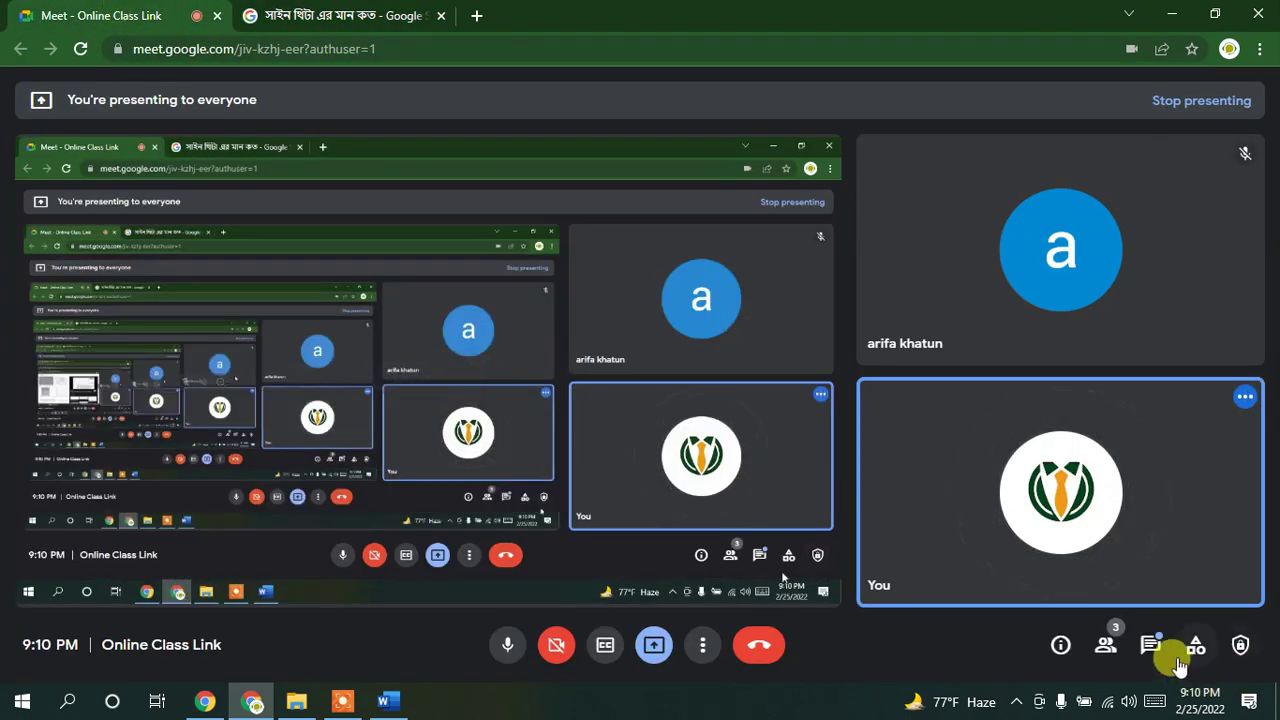
click(1155, 652)
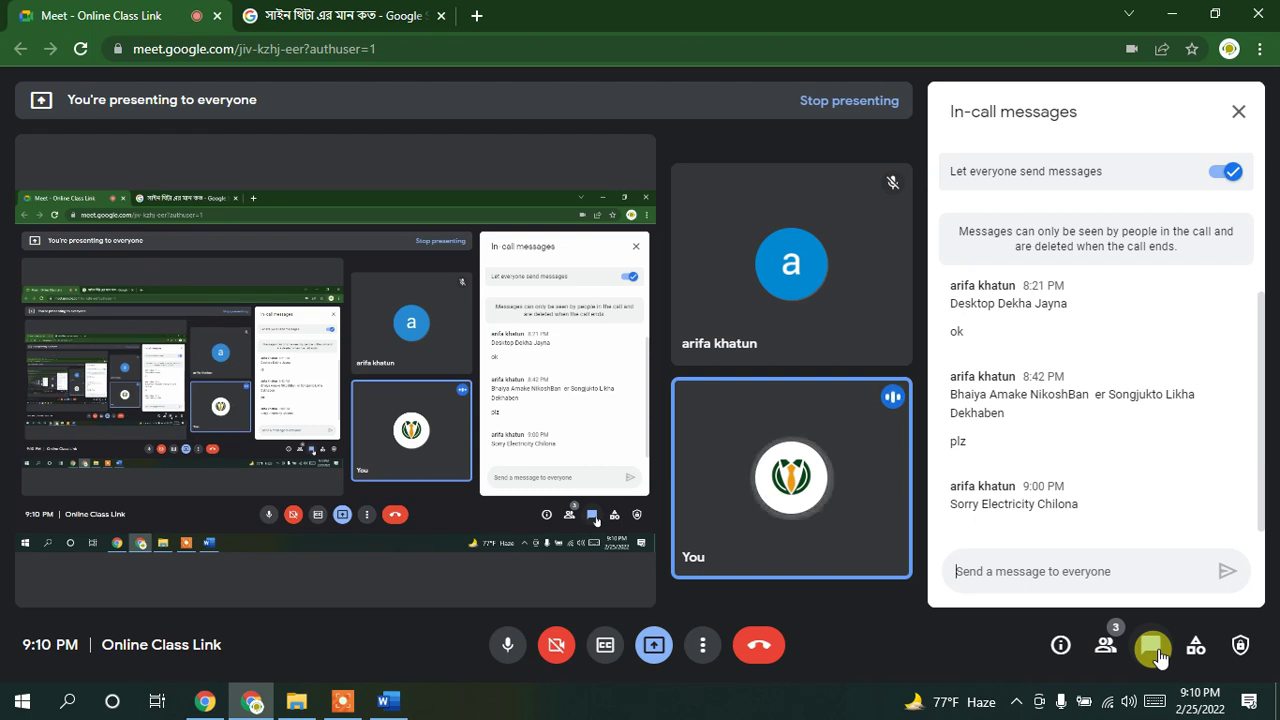
click(1154, 650)
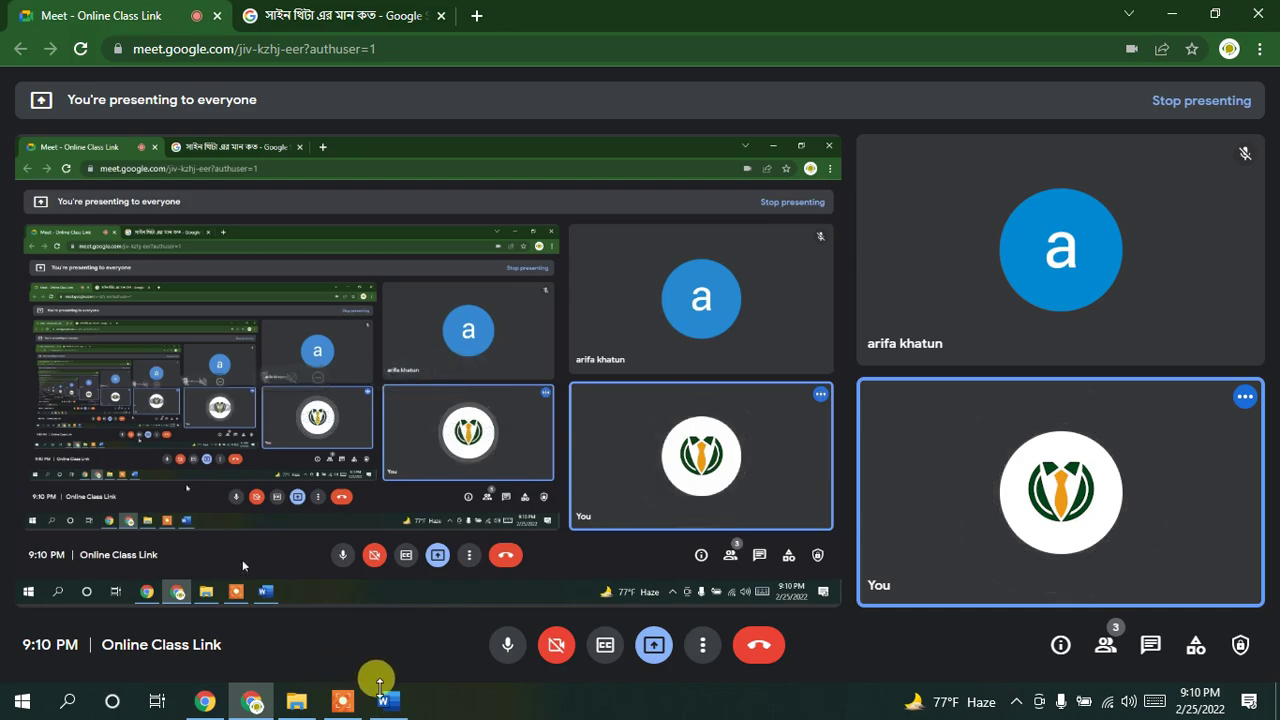
click(383, 700)
Step: Insert a Simple Text Box and position it directly beneath the tan θ =? equation
click(517, 292)
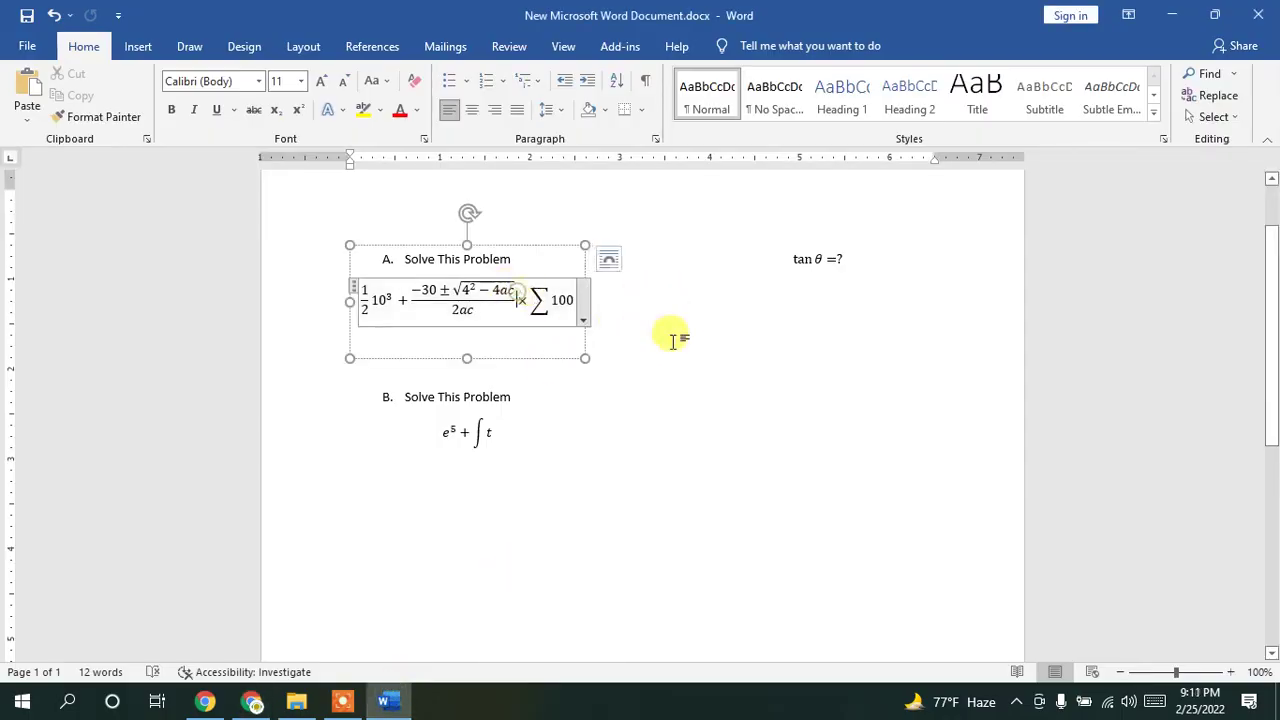
click(750, 370)
click(820, 252)
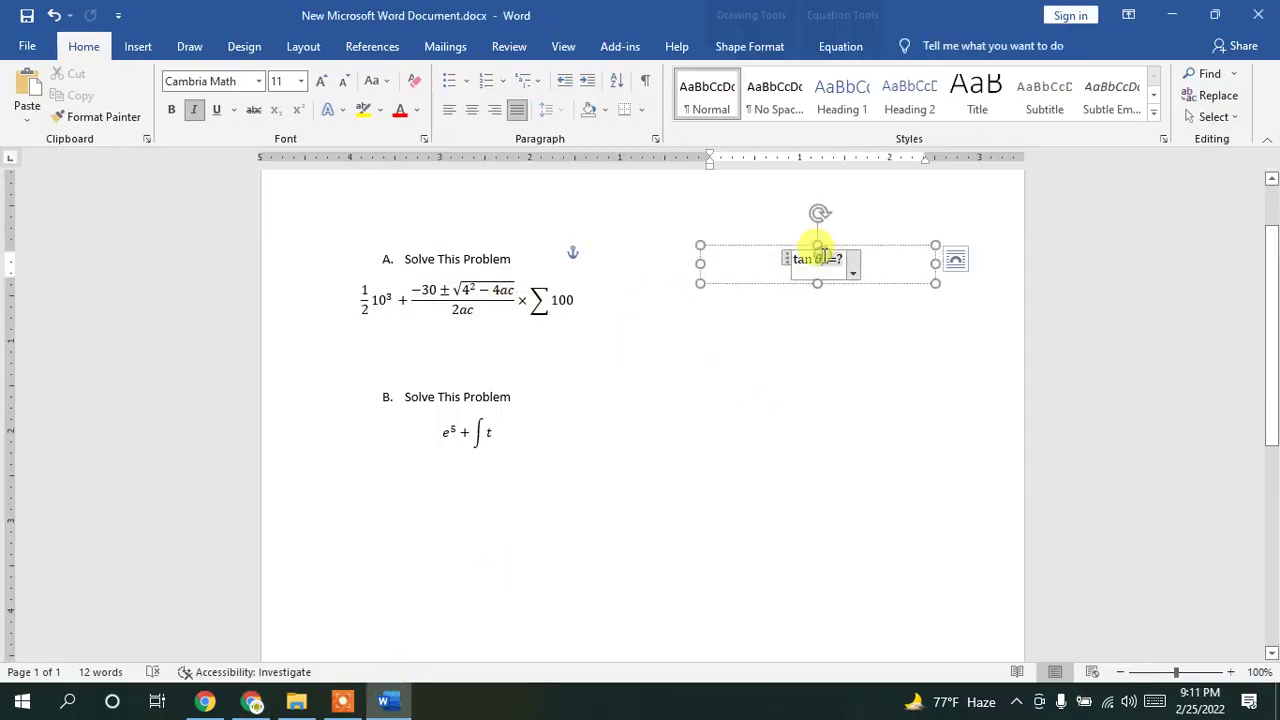
click(736, 391)
click(136, 48)
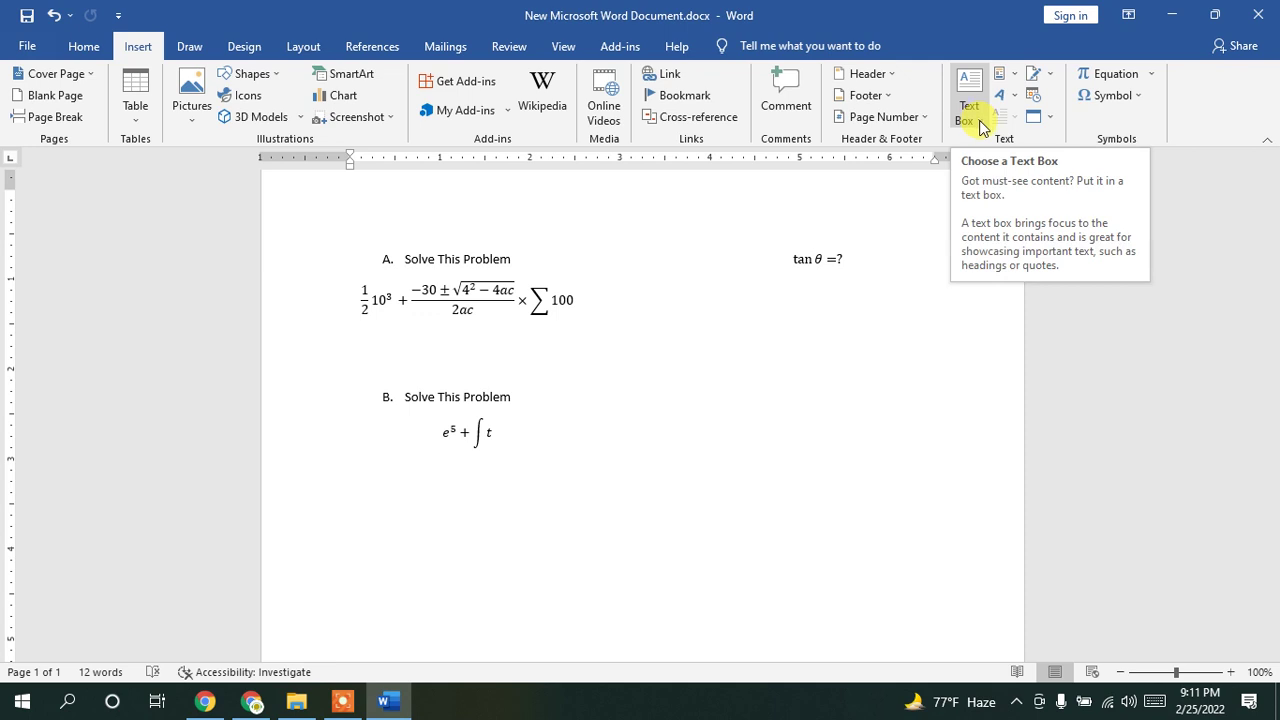
click(978, 122)
click(966, 206)
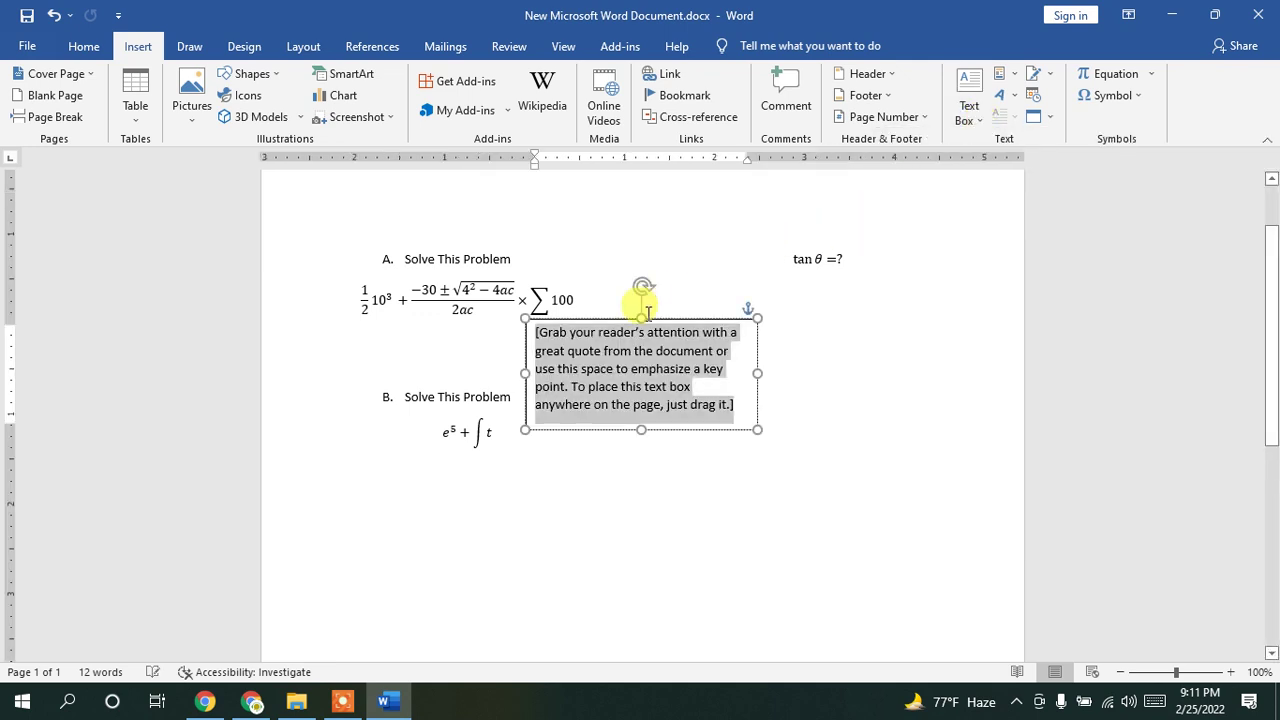
drag(652, 318, 851, 323)
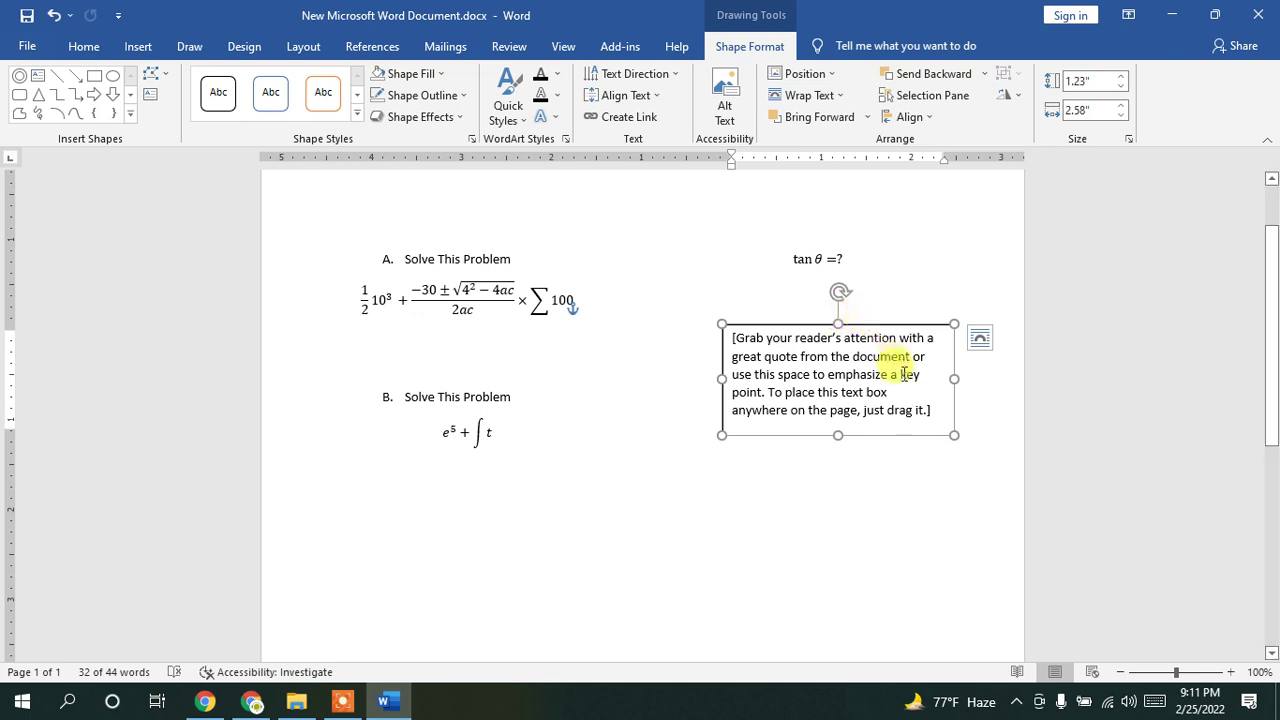
Step: Convert the new text box's placeholder text into an equation
click(812, 365)
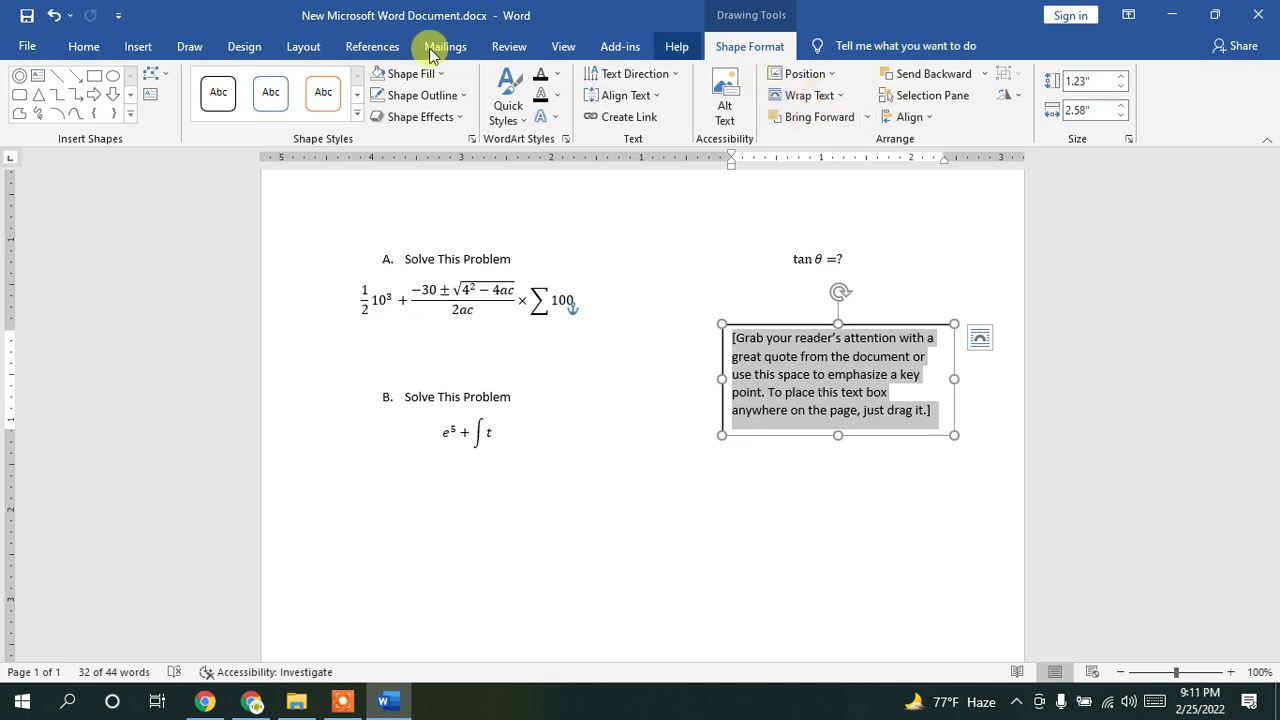
click(137, 50)
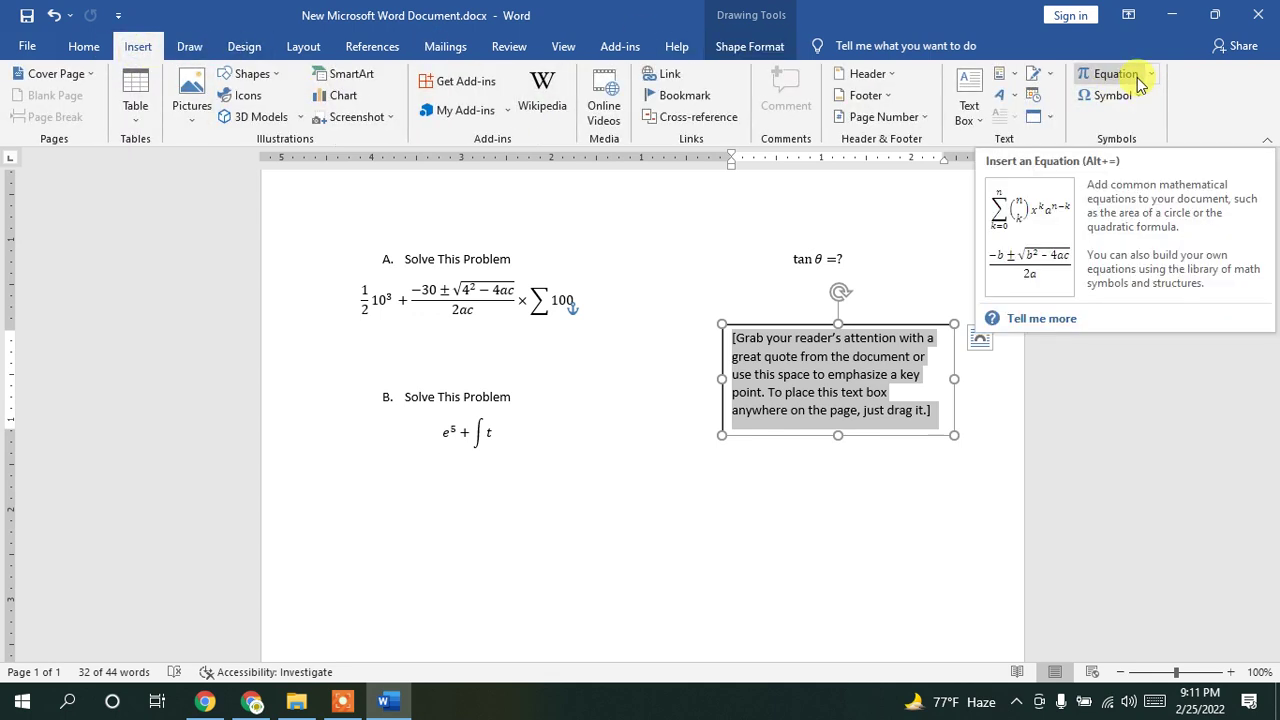
click(1137, 80)
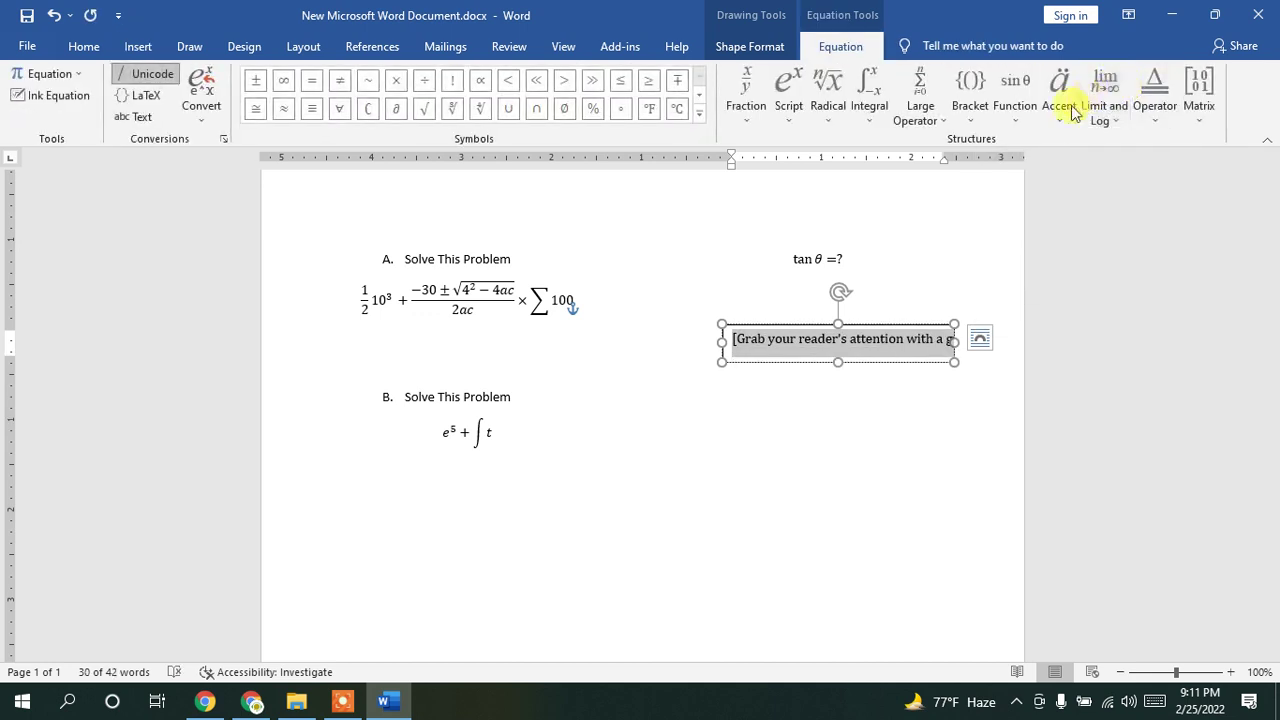
Step: Browse the Radical and Large Operator galleries, then return to the trig image search in Chrome
click(829, 115)
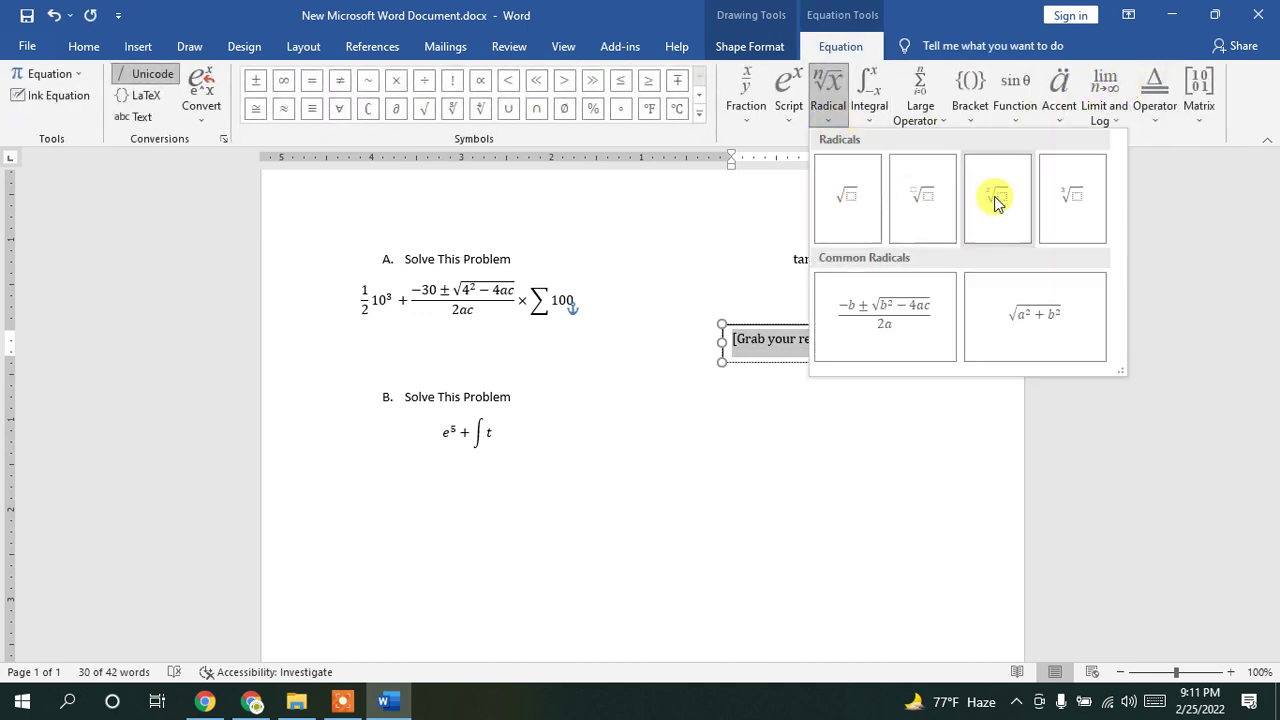
click(921, 112)
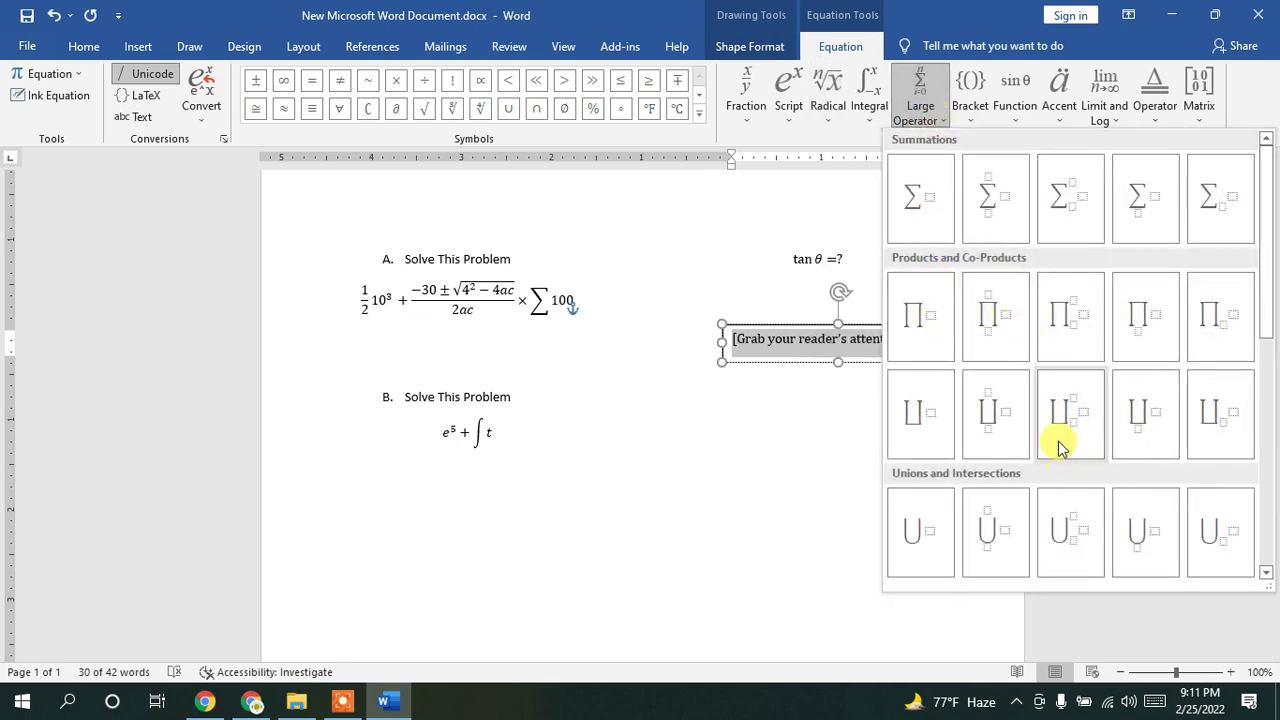
click(248, 703)
click(340, 15)
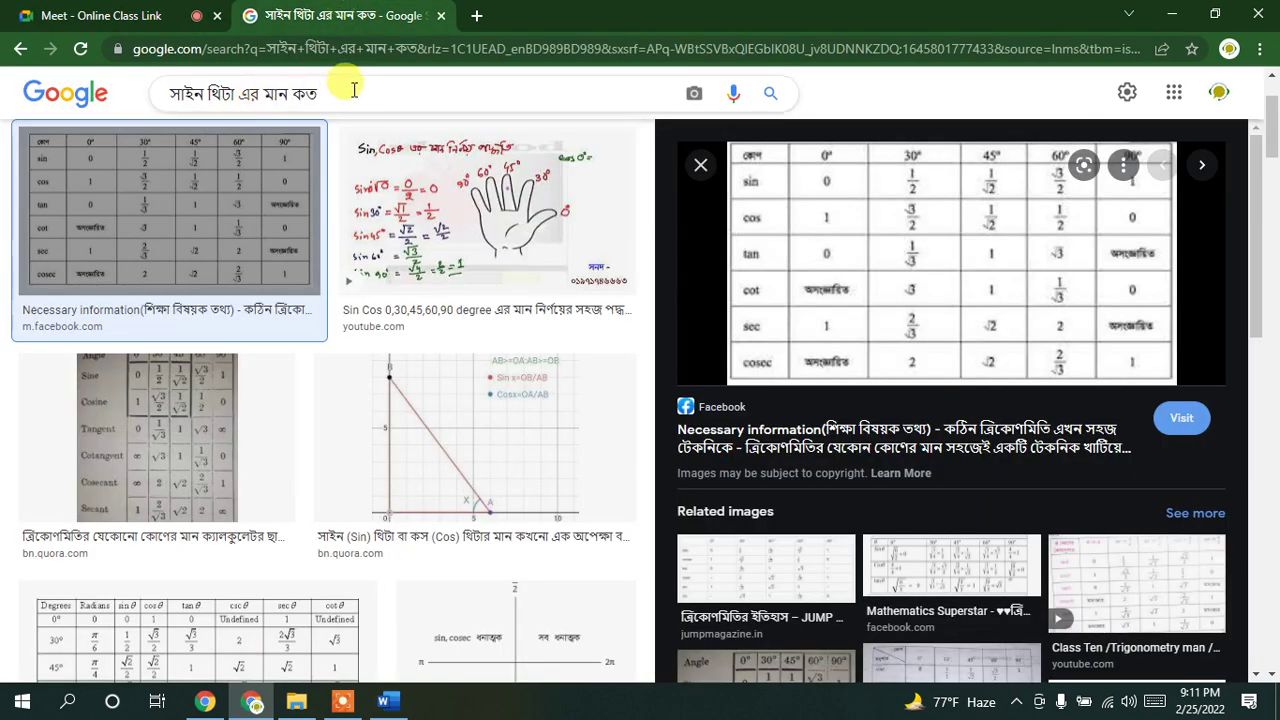
Step: Replace the search query with the 'class 2 math question bangla' suggestion
triple_click(265, 92)
scroll(178, 366, down, 4)
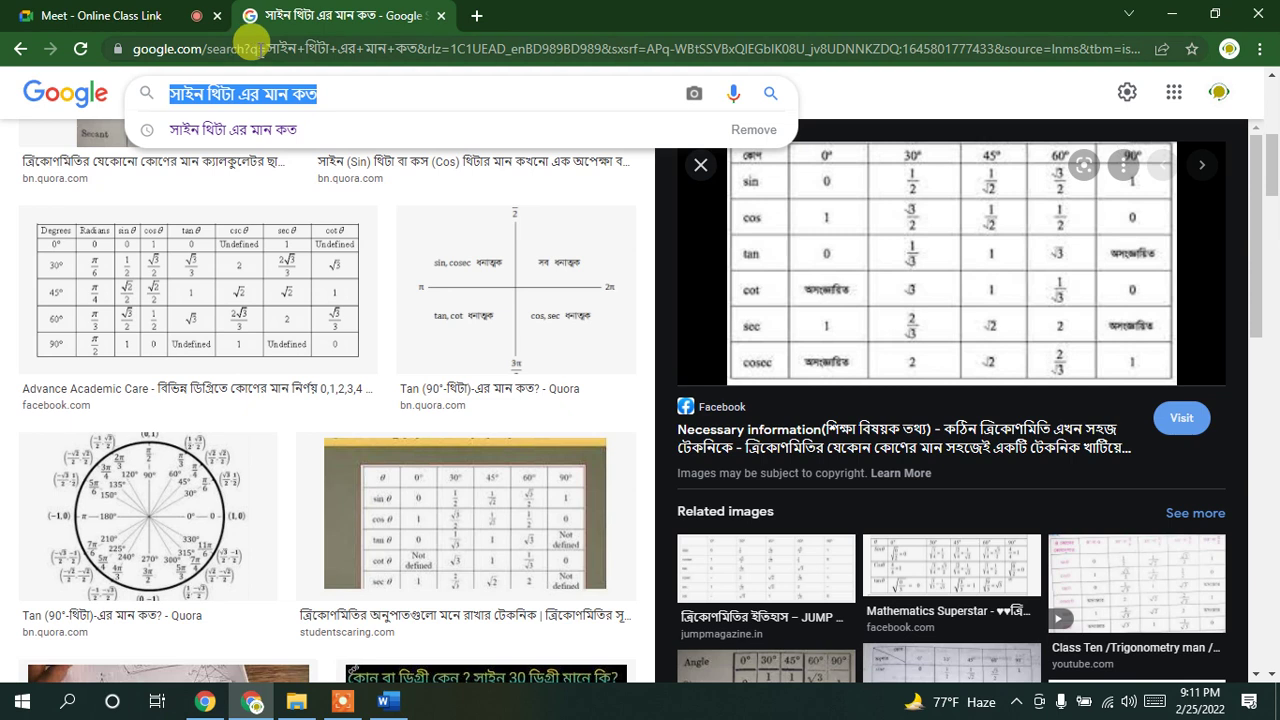
text(mat)
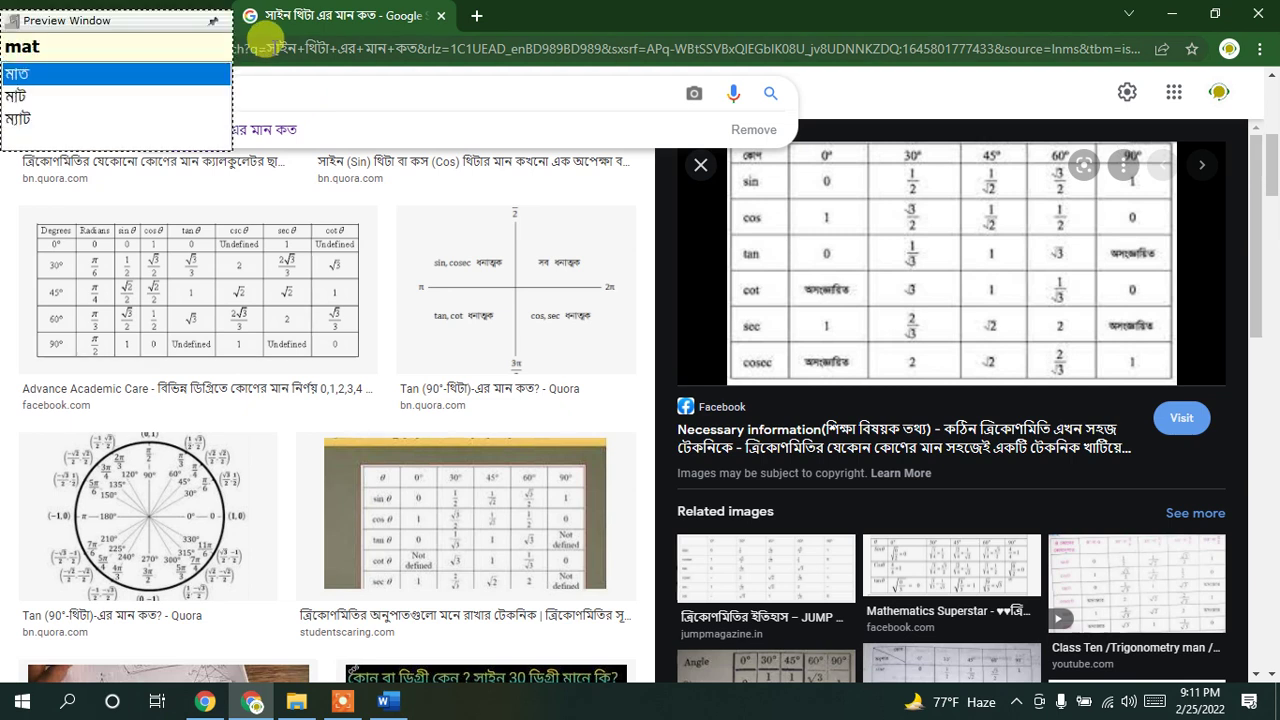
key(Escape)
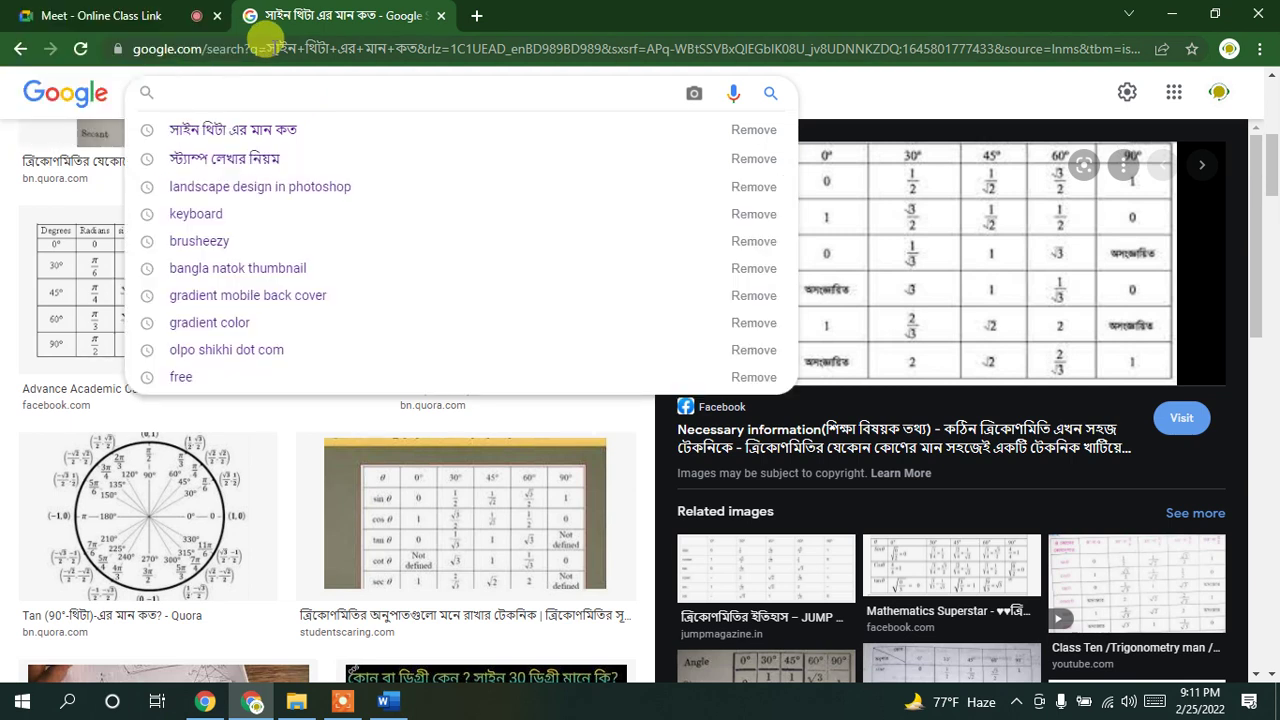
text(mathh)
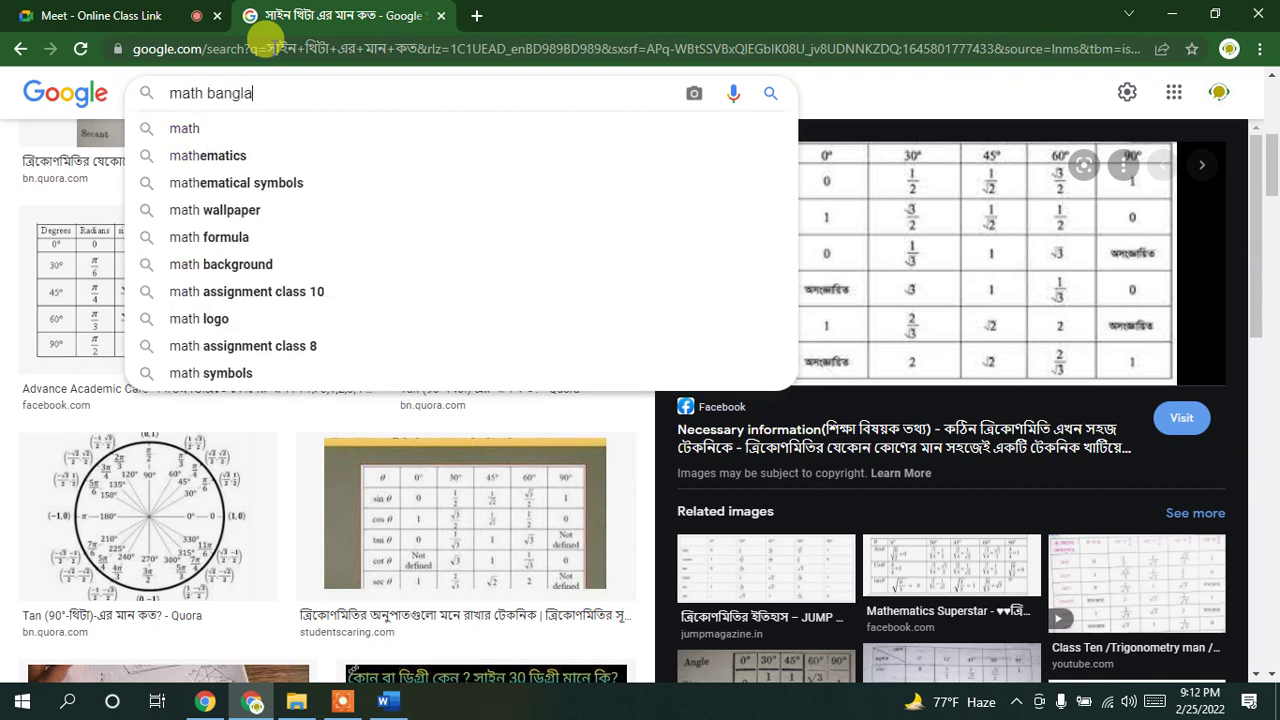
text( que)
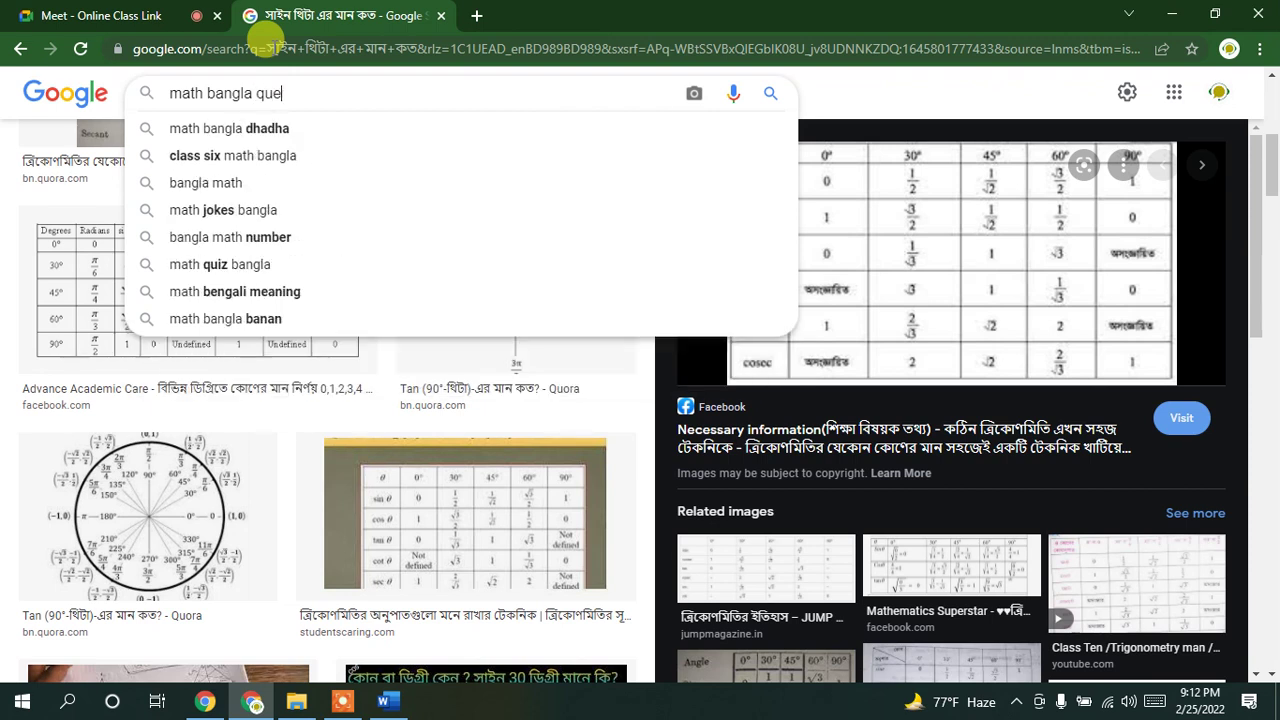
text(s)
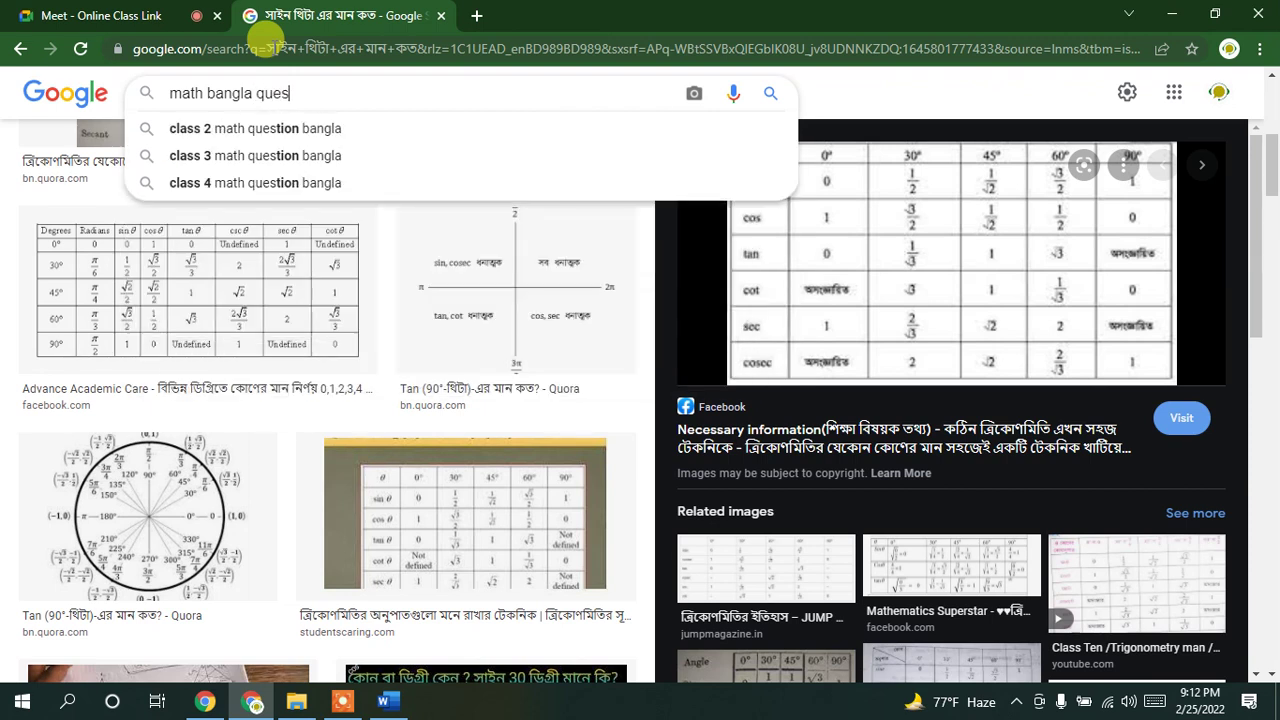
click(330, 128)
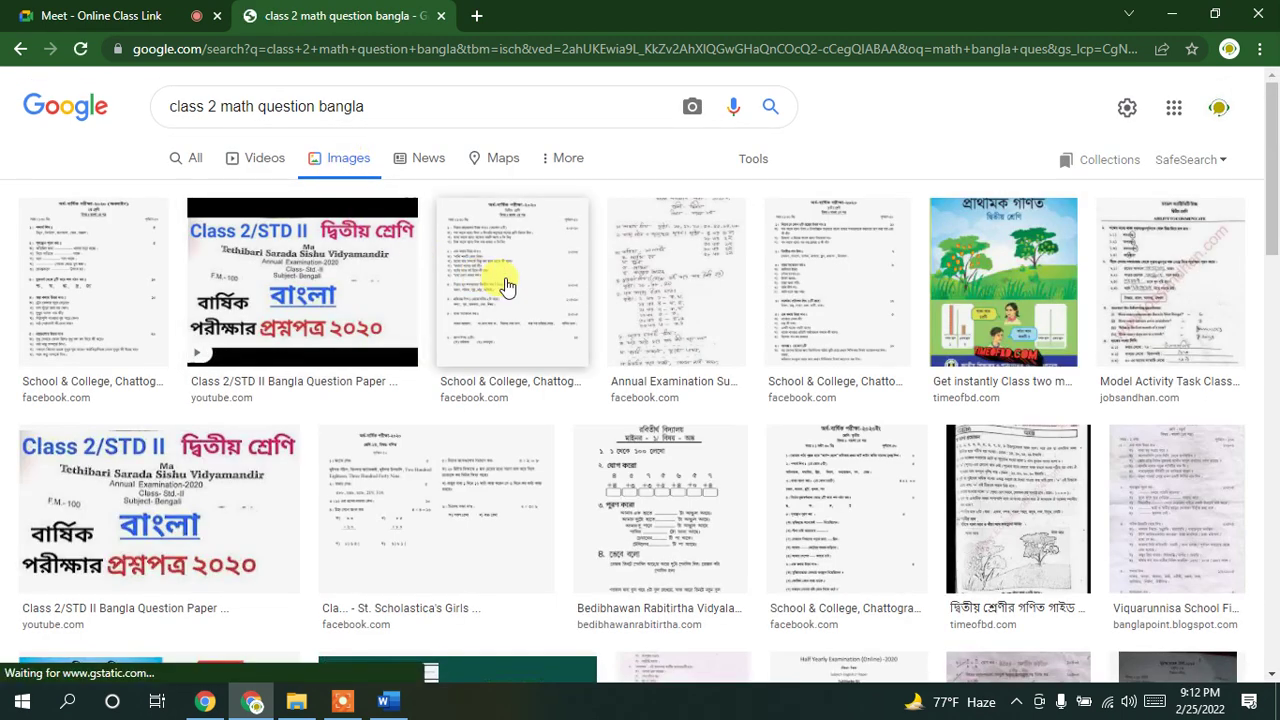
Step: Browse the question-paper images and preview the WBBSE Class 8 Math Solution sheet
click(72, 248)
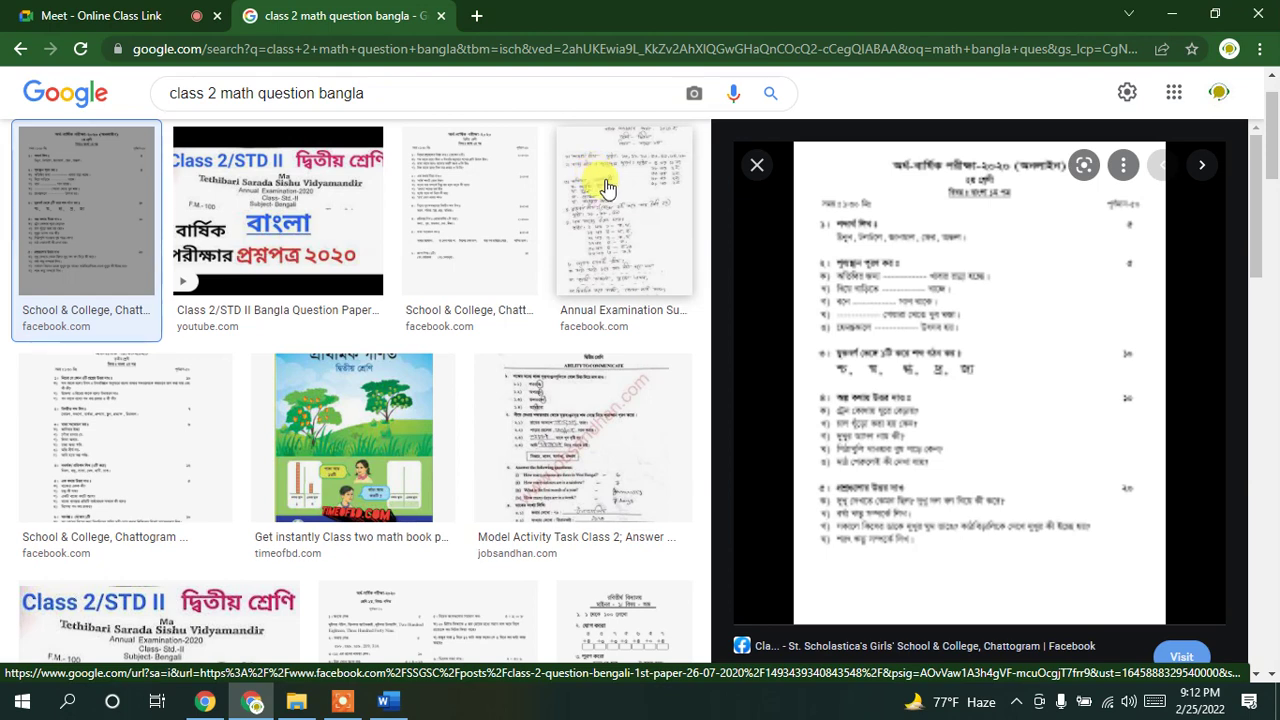
click(342, 702)
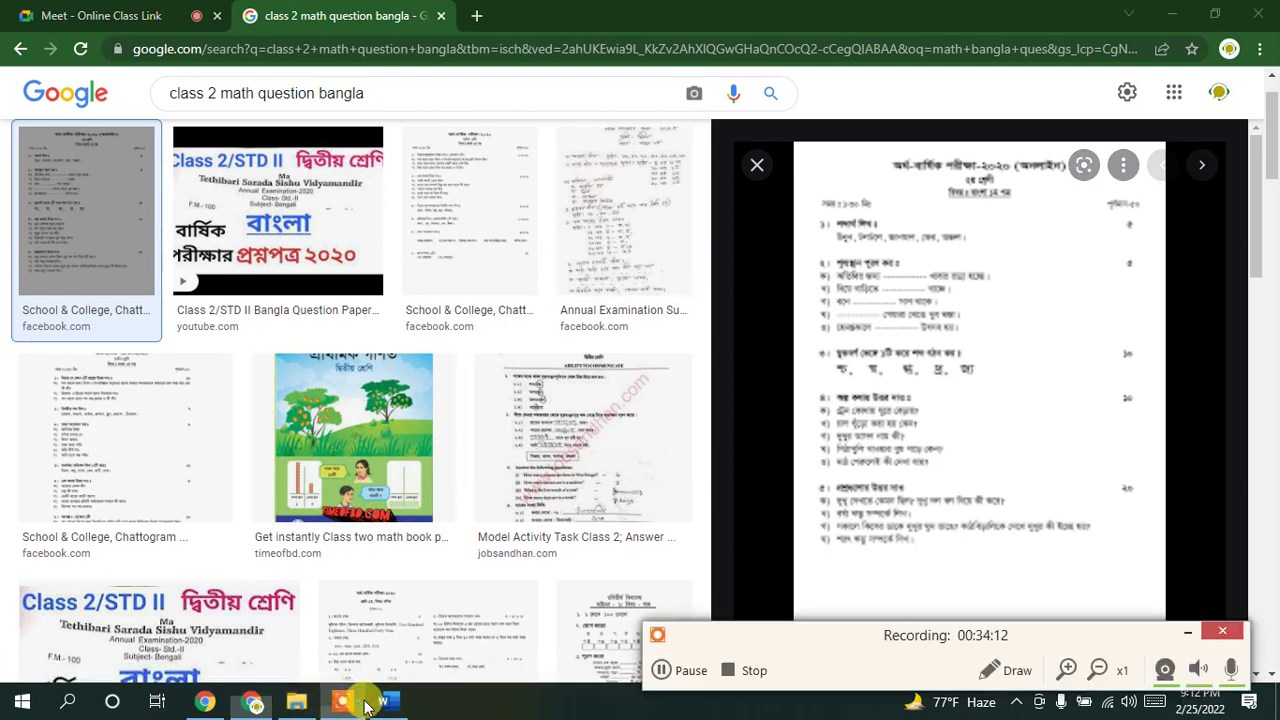
click(665, 672)
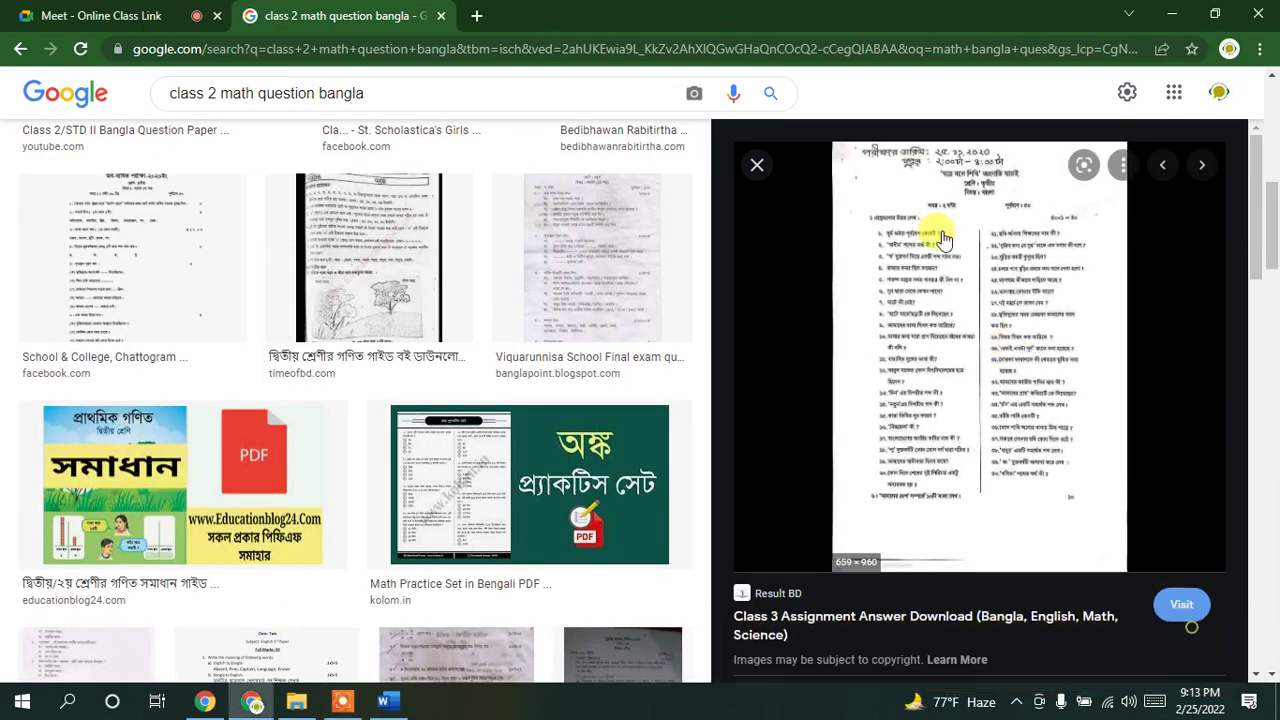
scroll(880, 513, down, 3)
scroll(443, 395, down, 9)
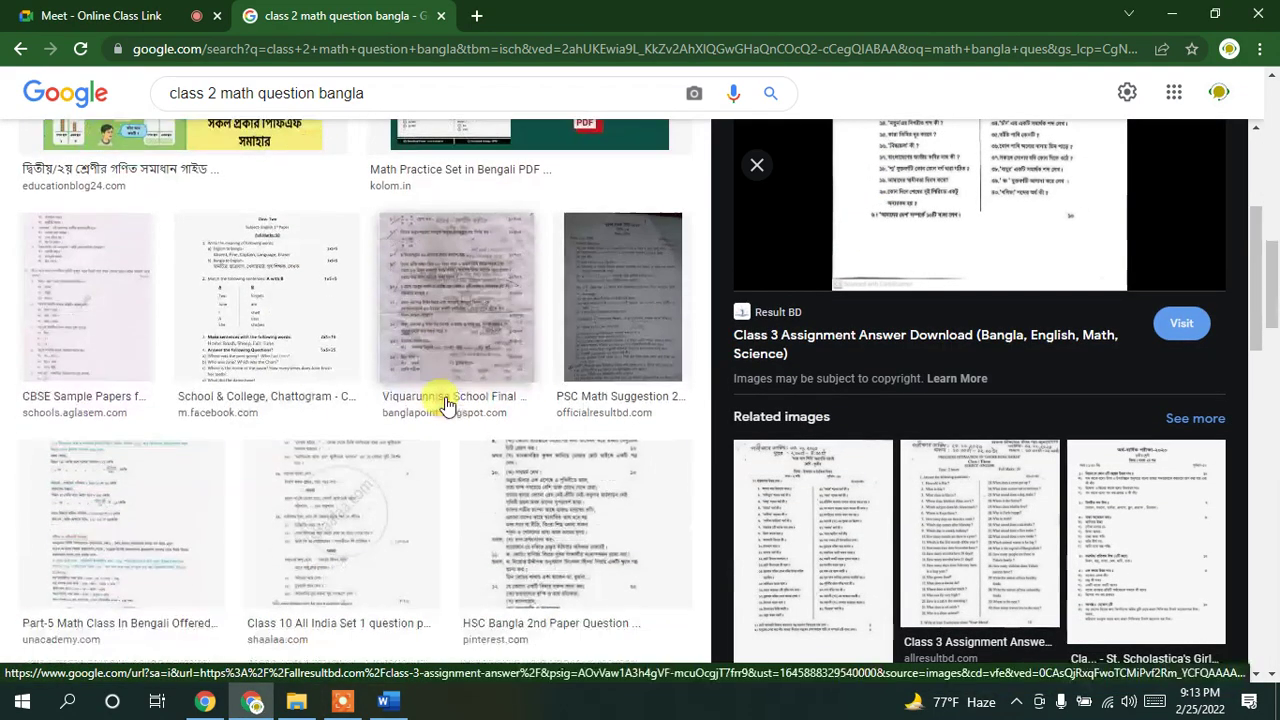
scroll(443, 400, down, 4)
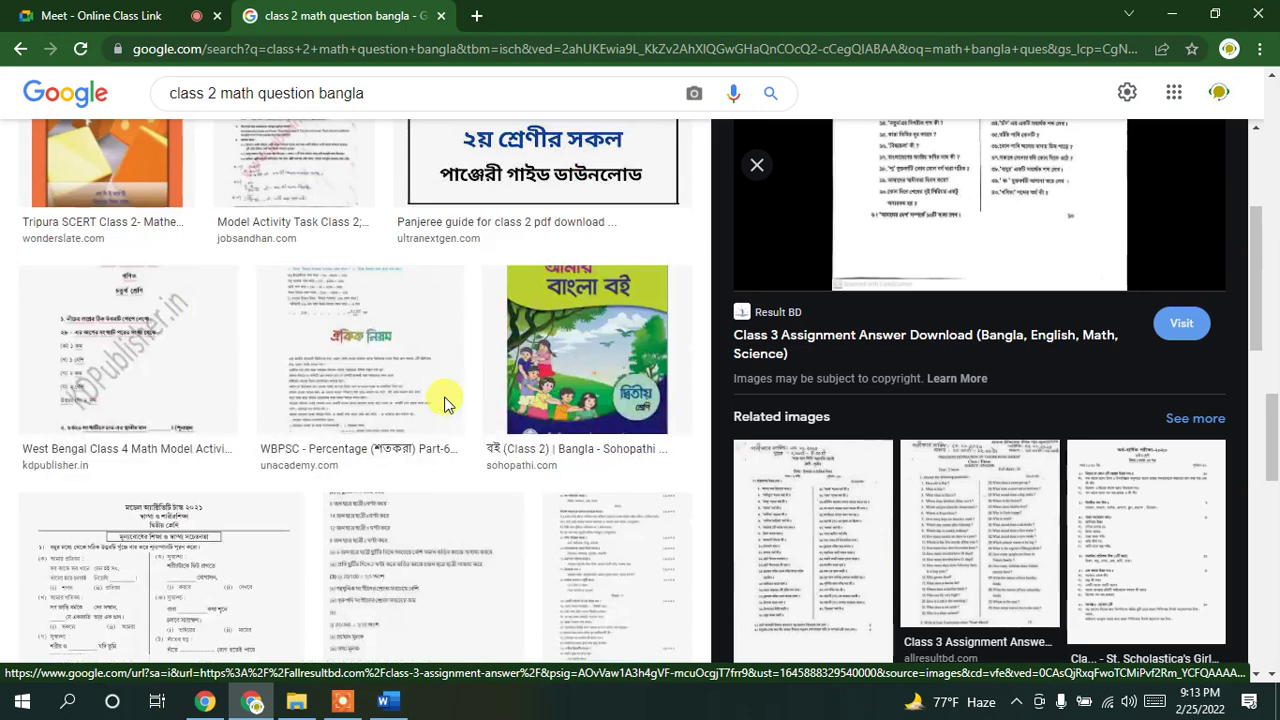
scroll(429, 400, up, 3)
click(397, 203)
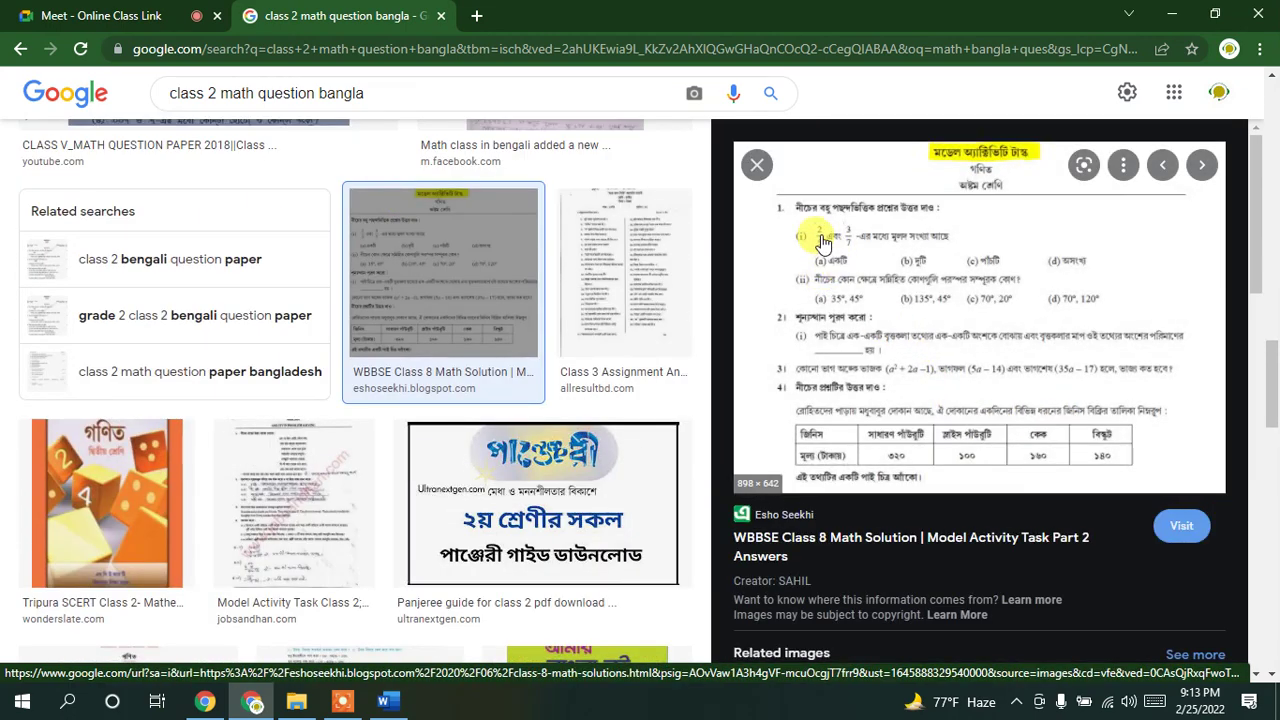
click(390, 702)
click(390, 702)
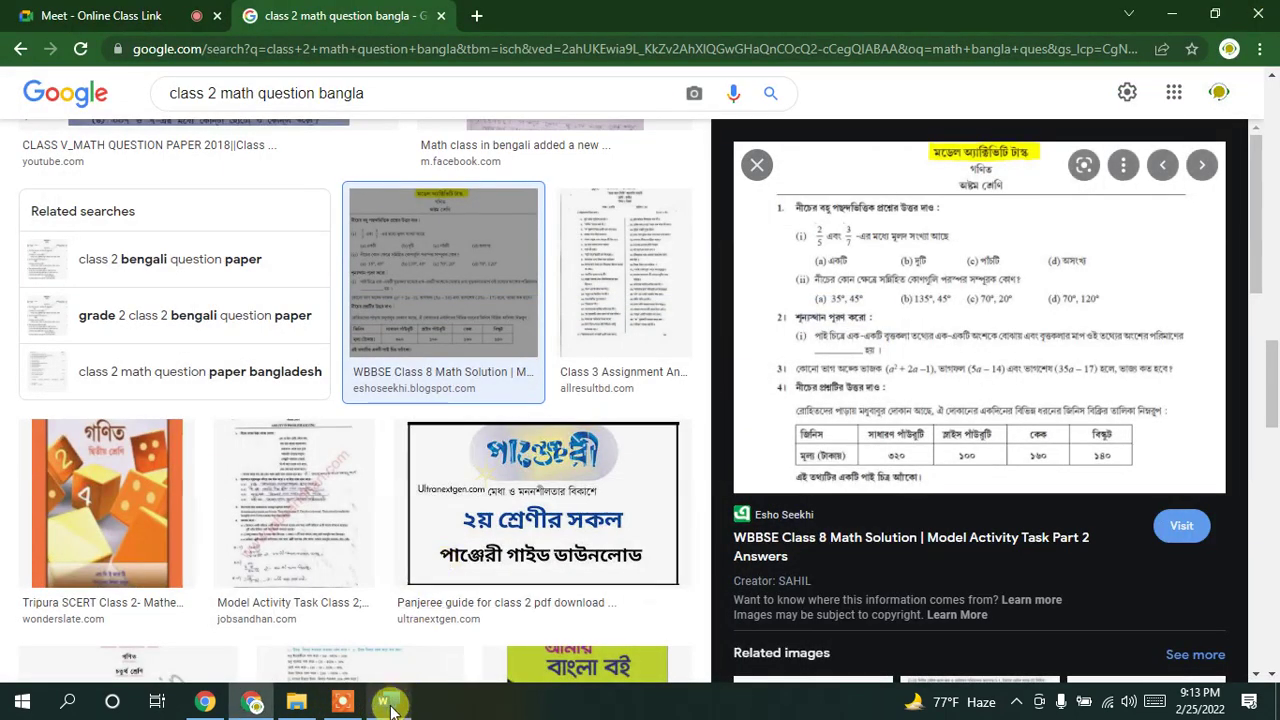
Step: Delete the A problem and tan θ =? boxes, restoring the Bismillahir Rahmanir Rahim heading
click(390, 702)
click(951, 497)
key(ctrl+a)
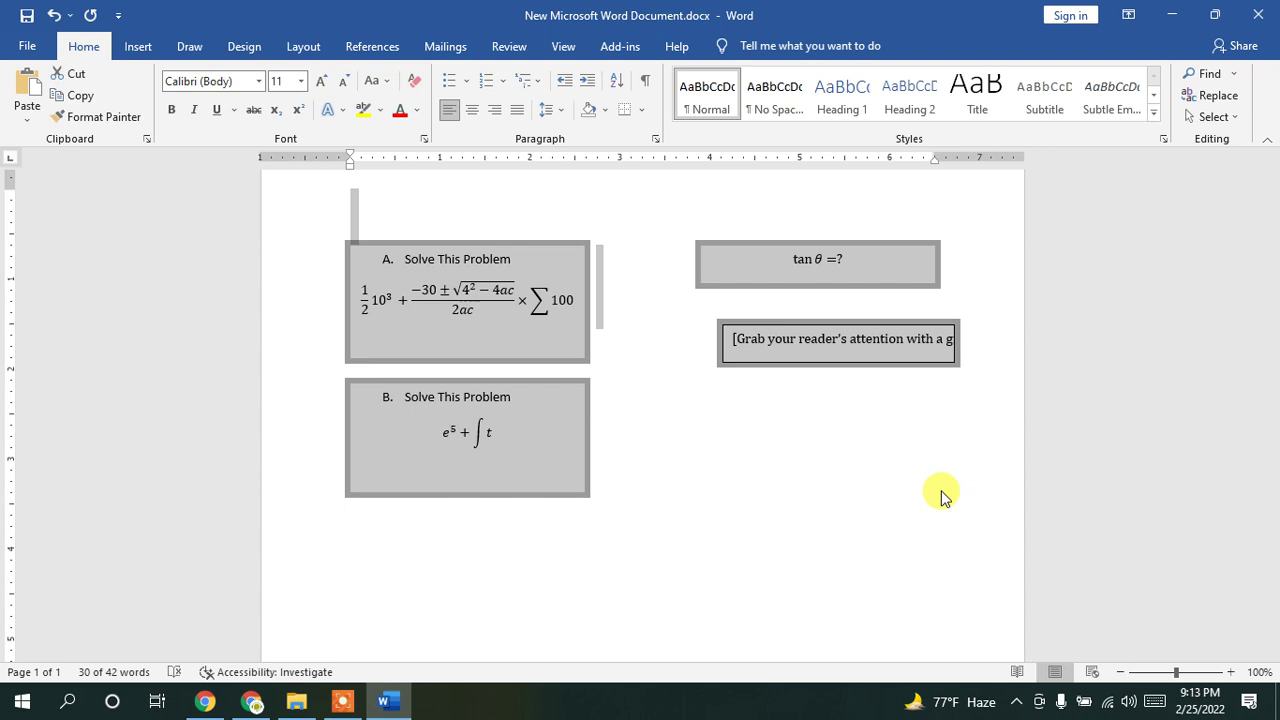
key(Delete)
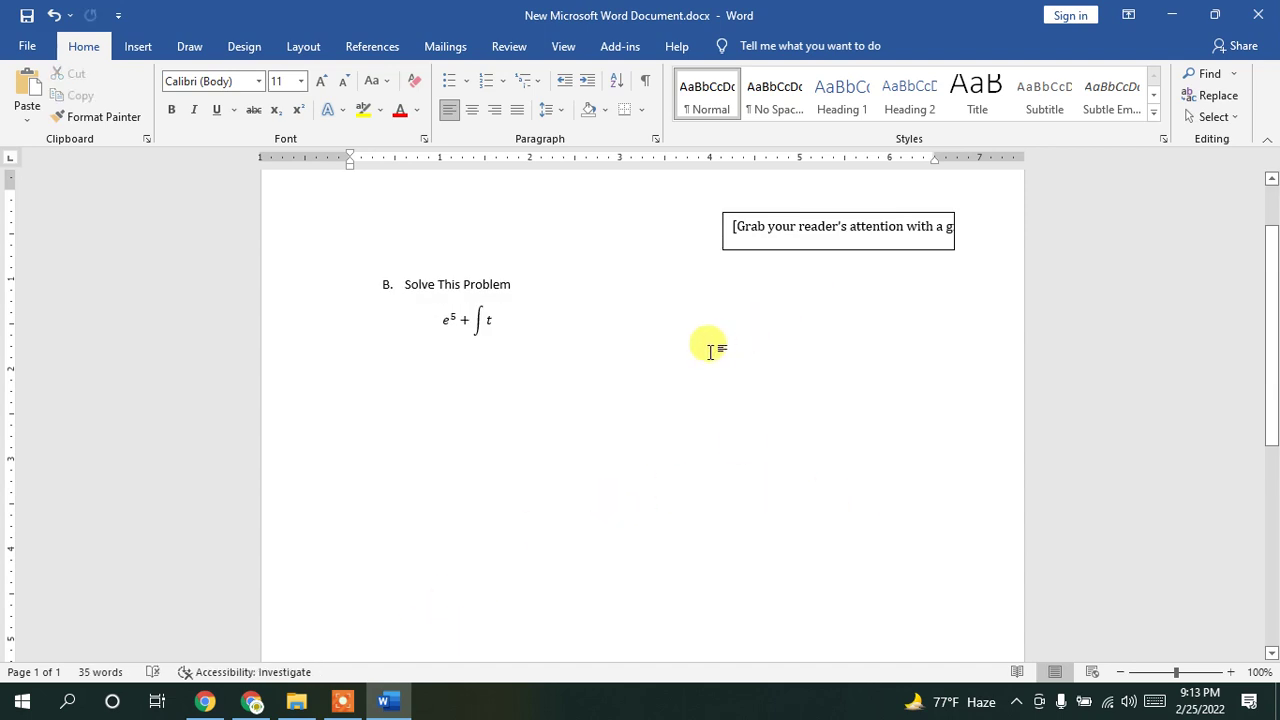
key(ctrl+a)
key(Delete)
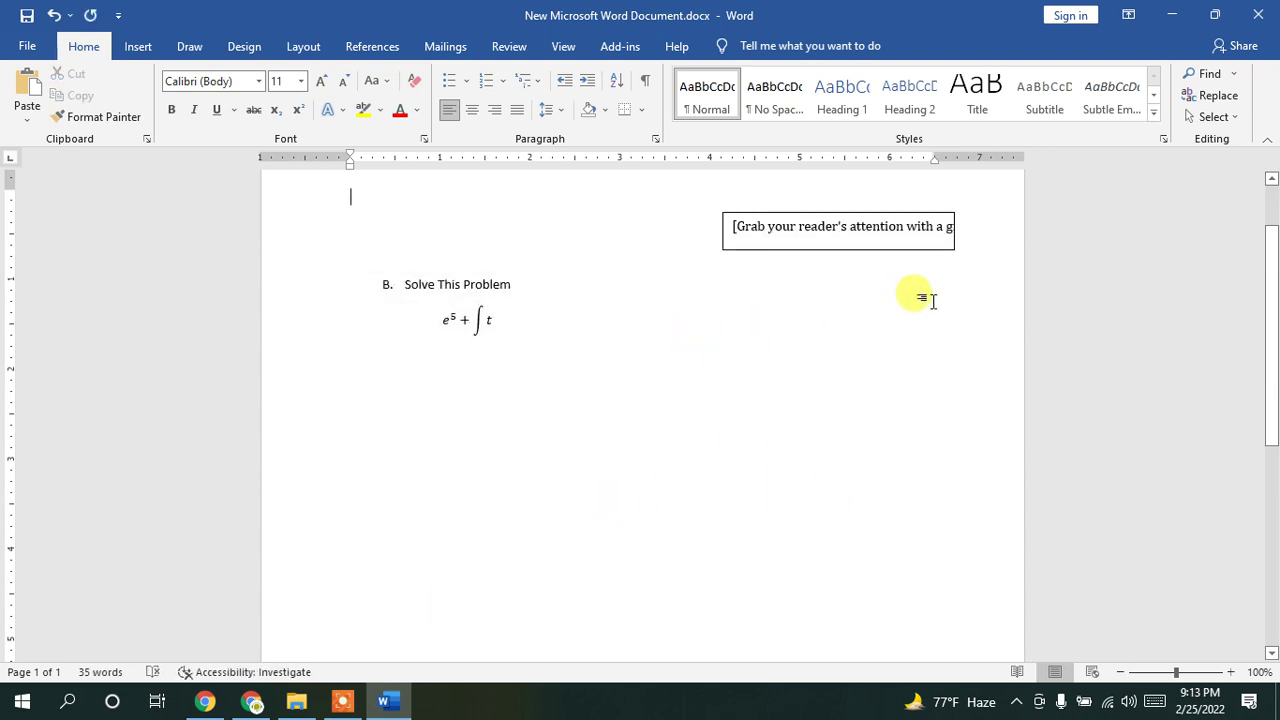
key(ctrl+z)
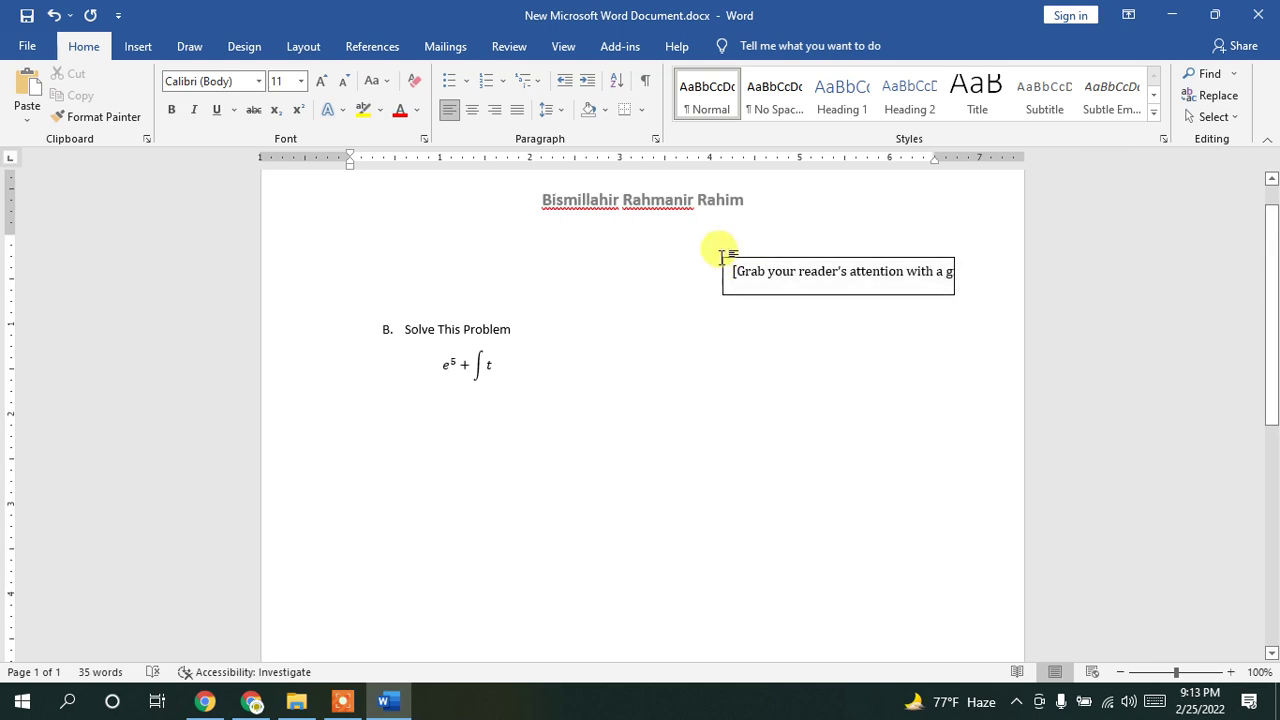
Step: Delete the placeholder text box and the problem B box
click(726, 258)
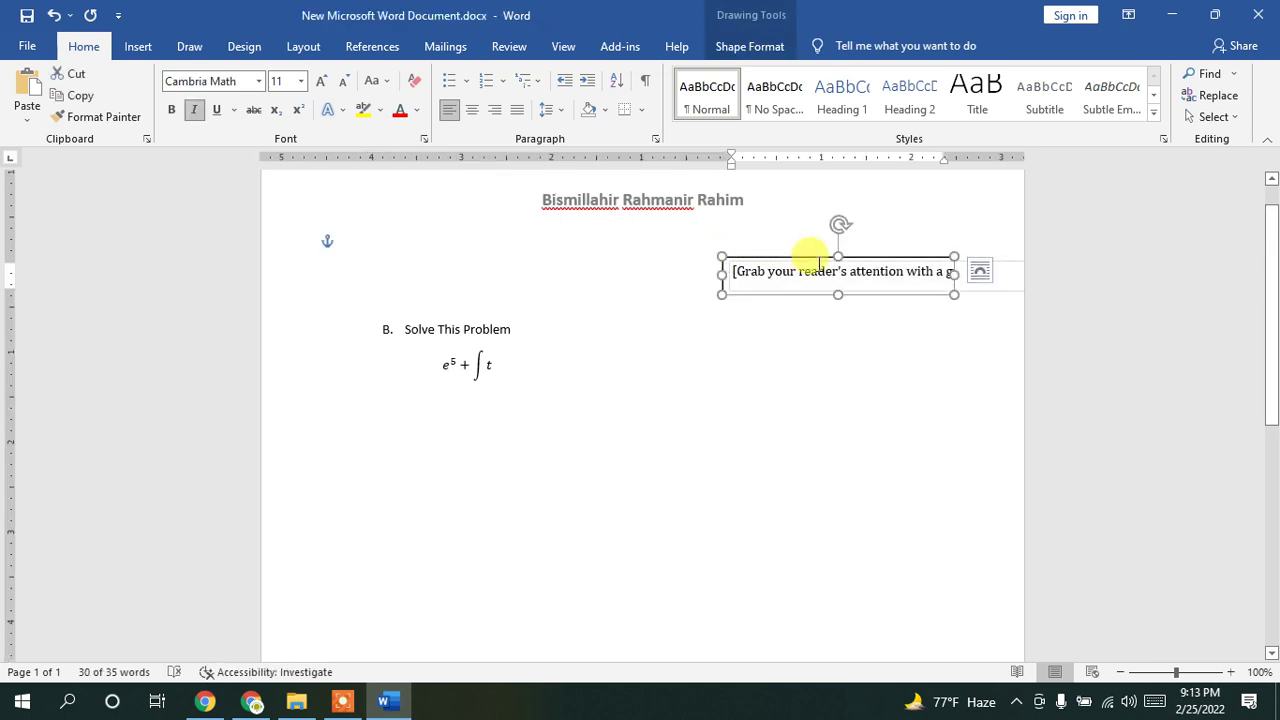
key(Delete)
click(507, 328)
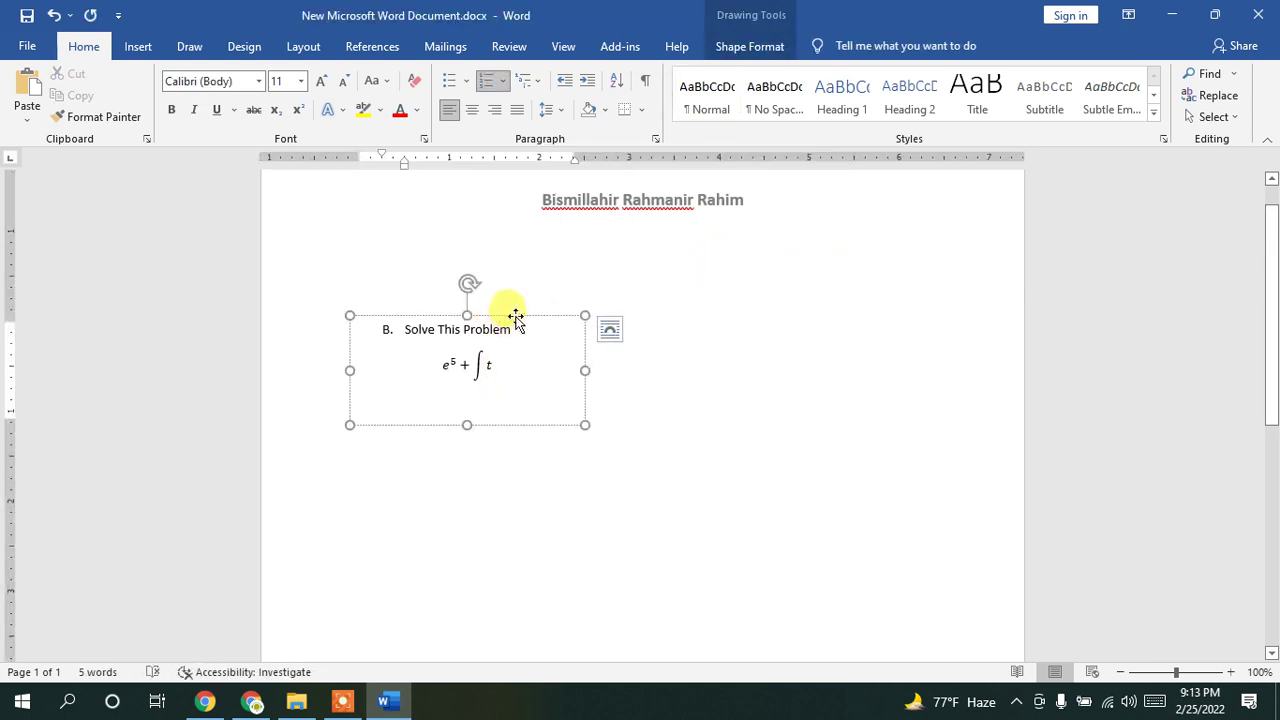
click(514, 317)
key(Delete)
Step: Check the class 2 math question image results in Chrome, then switch back to Word
click(251, 701)
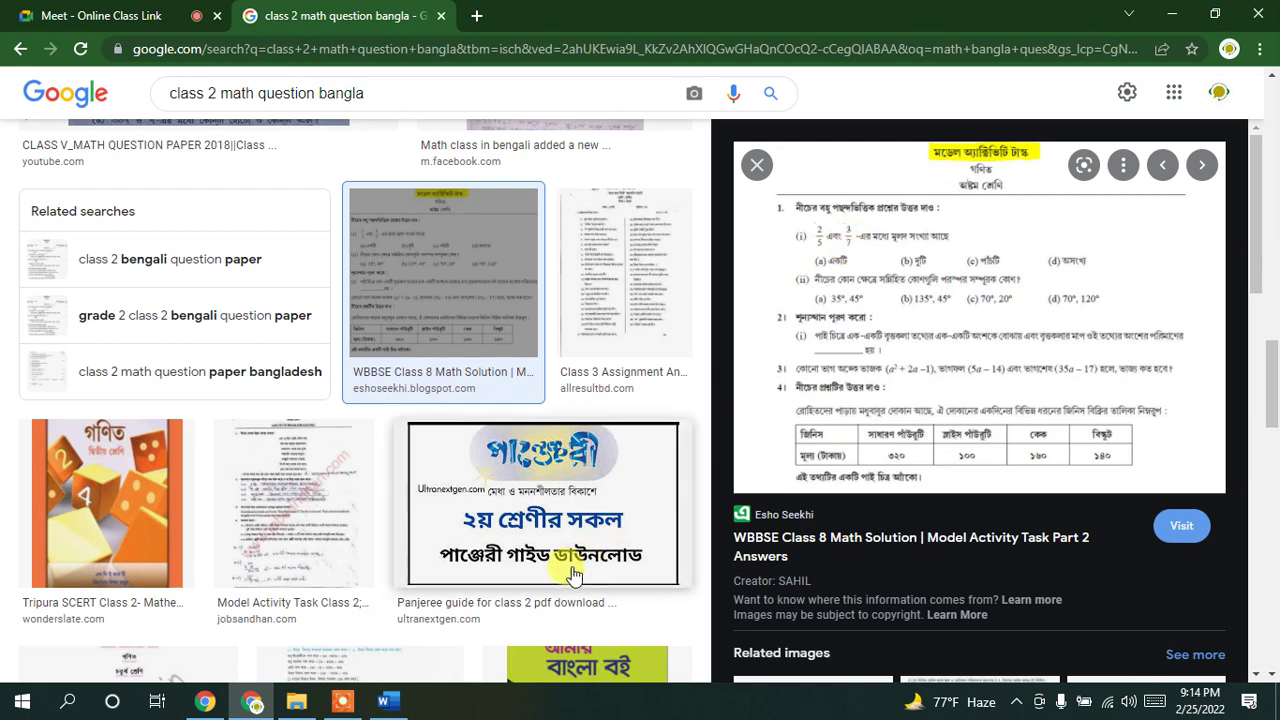
key(alt+Tab)
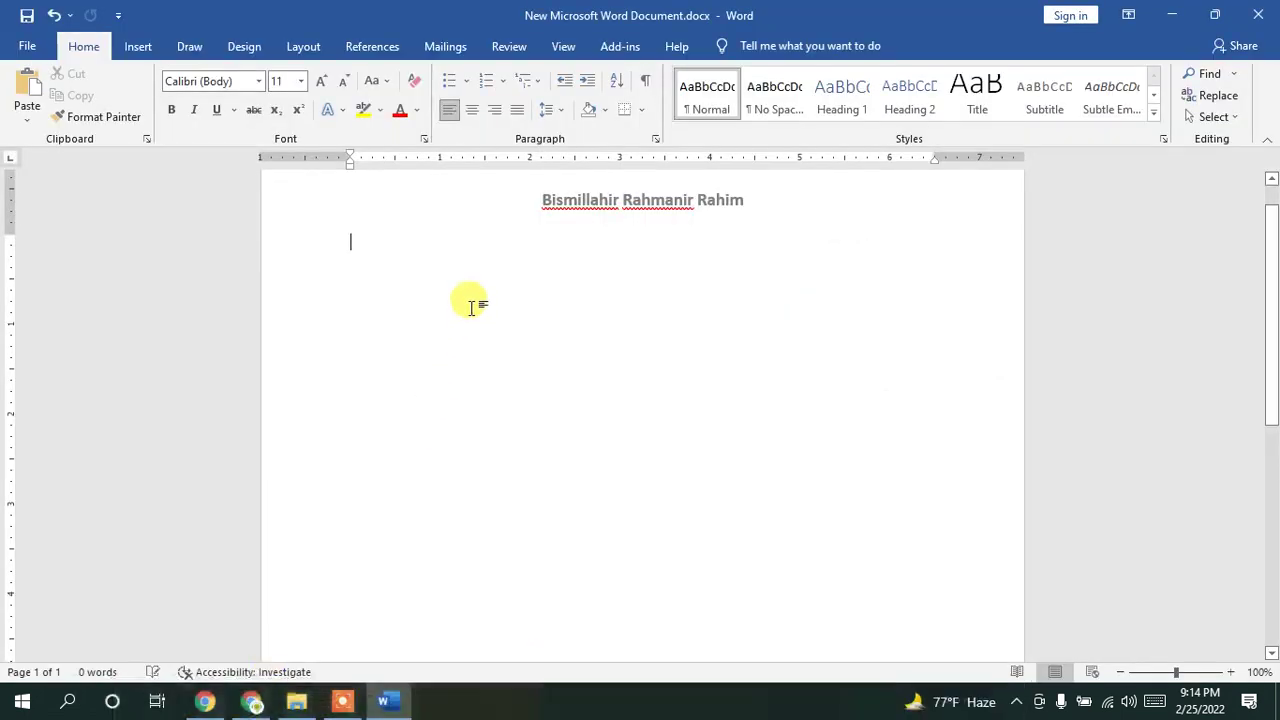
Step: Insert a Simple Text Box and move it left beneath the heading
click(138, 46)
click(982, 118)
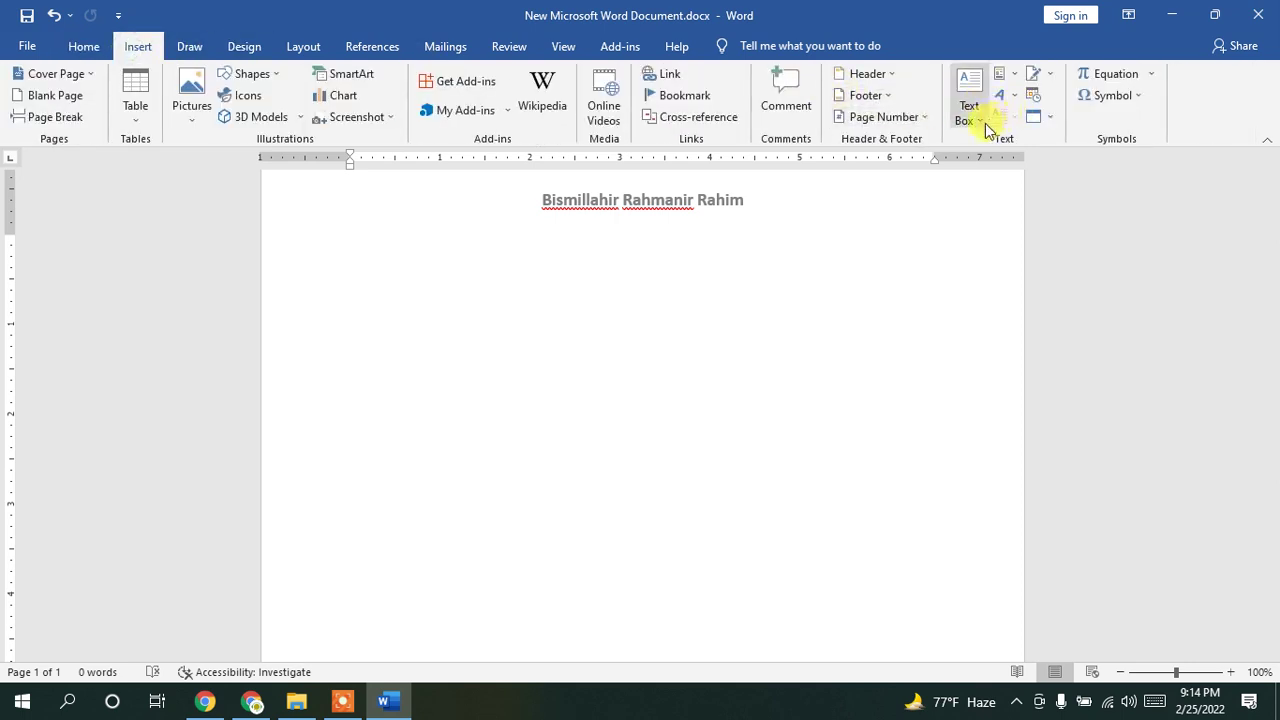
click(943, 209)
drag(586, 251, 380, 249)
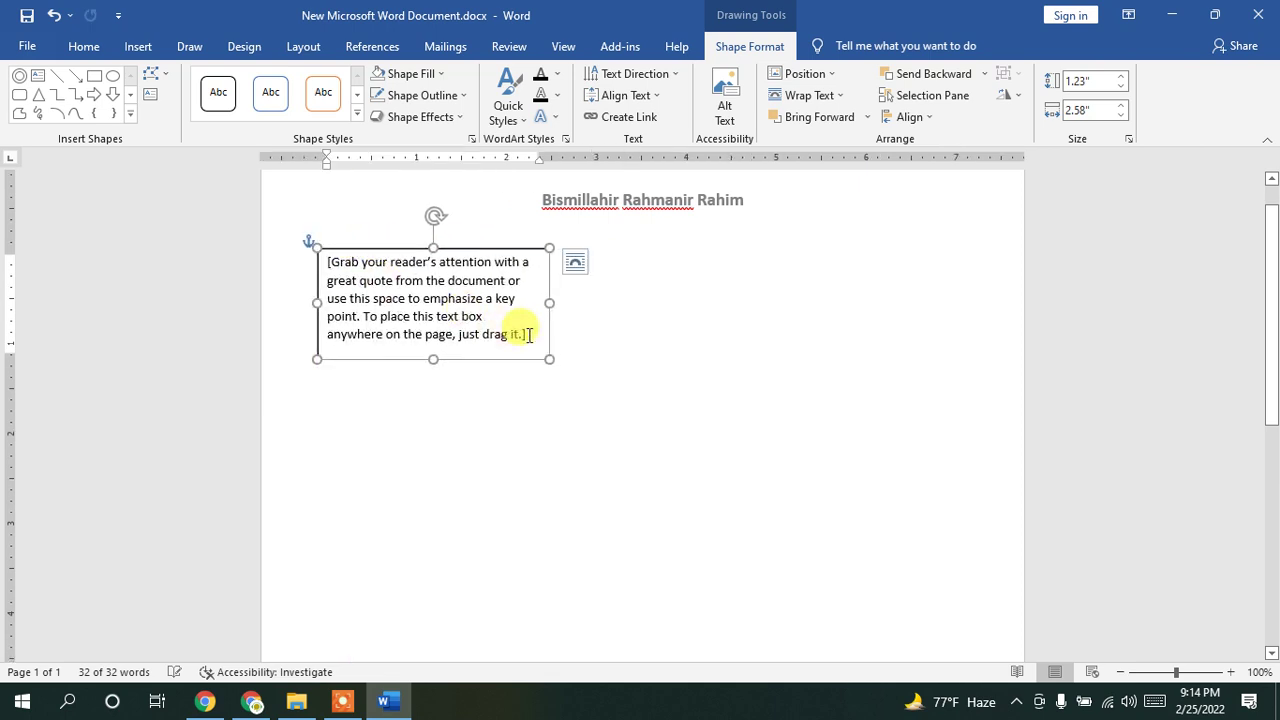
Step: Convert the box's placeholder text into an equation and add a stacked fraction
drag(529, 334, 325, 260)
click(137, 46)
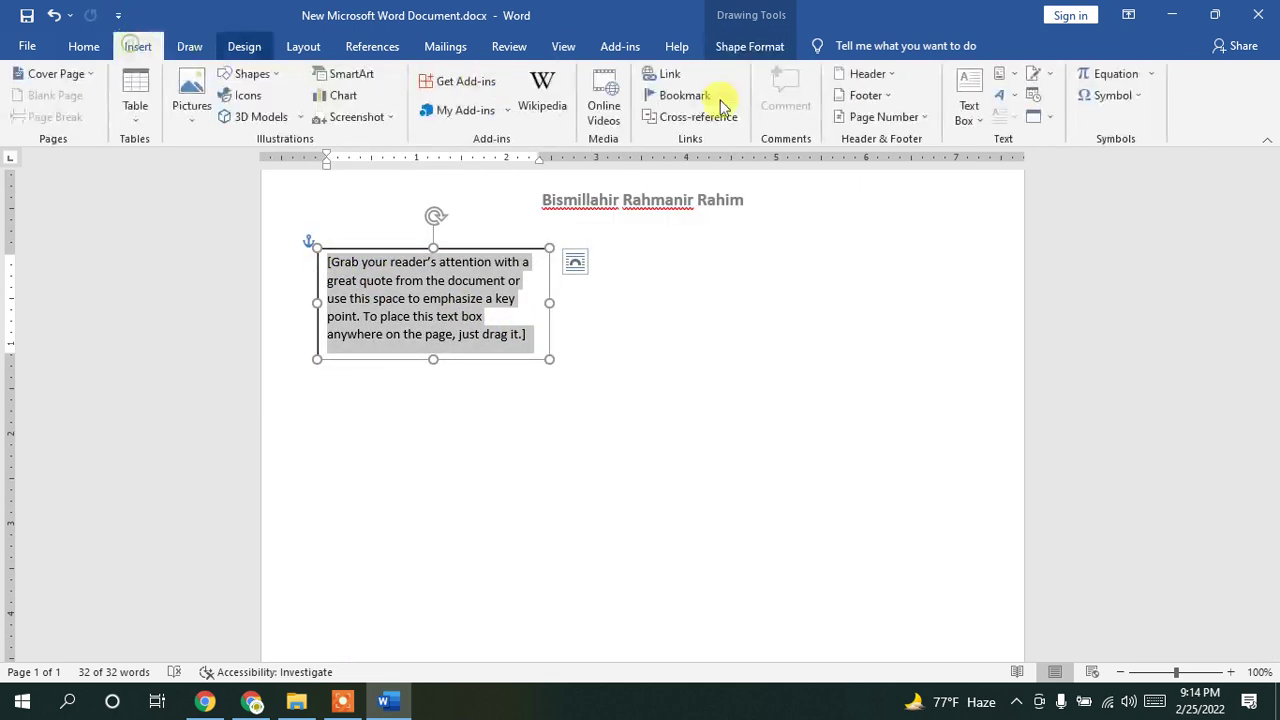
click(1152, 75)
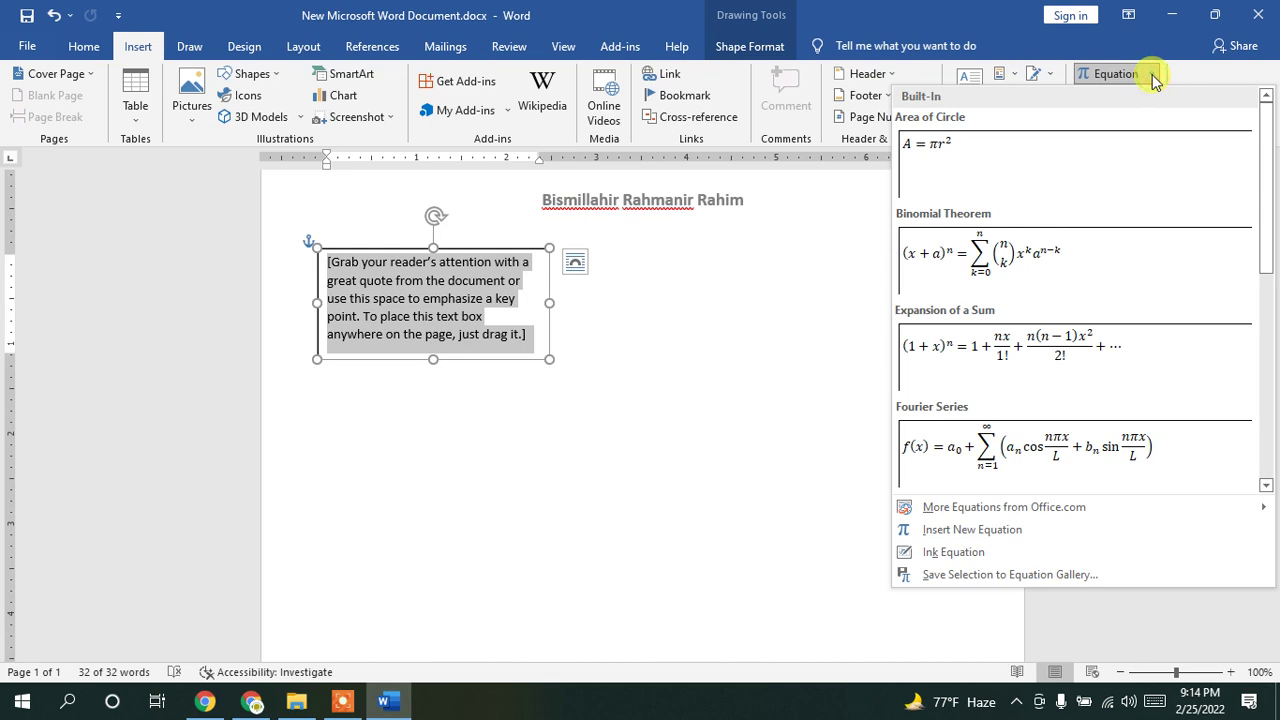
click(1120, 76)
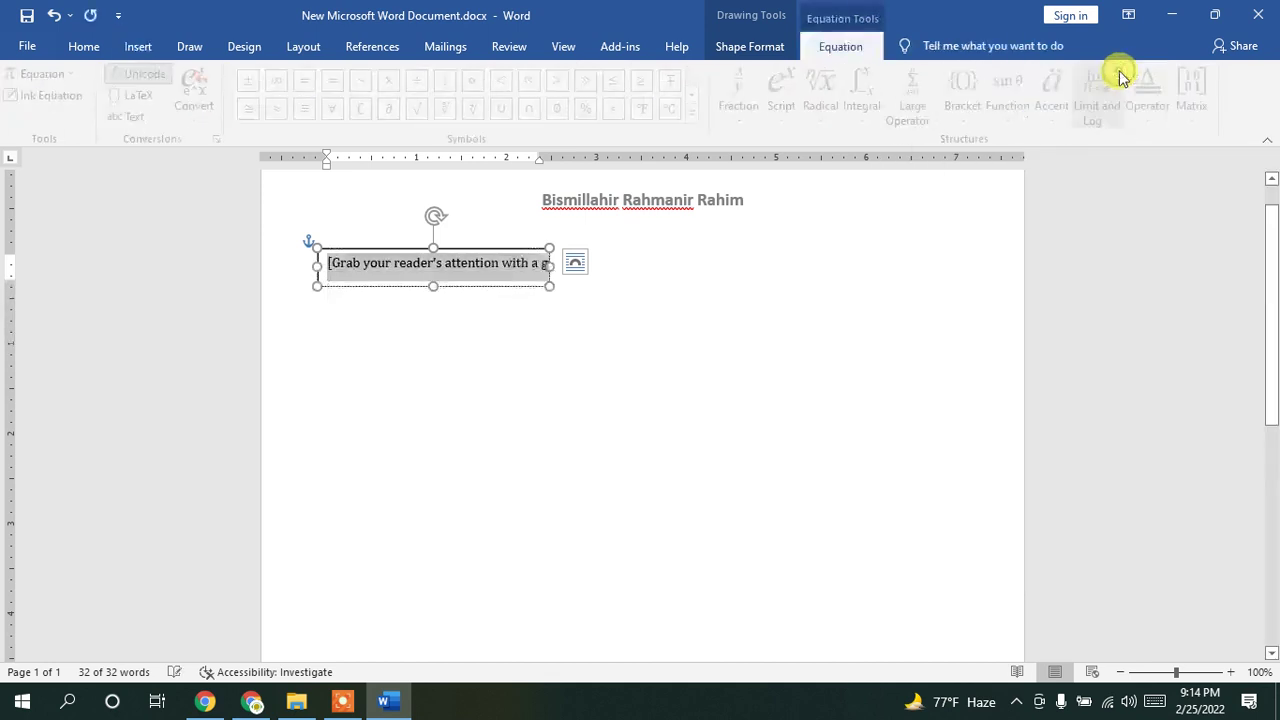
click(745, 120)
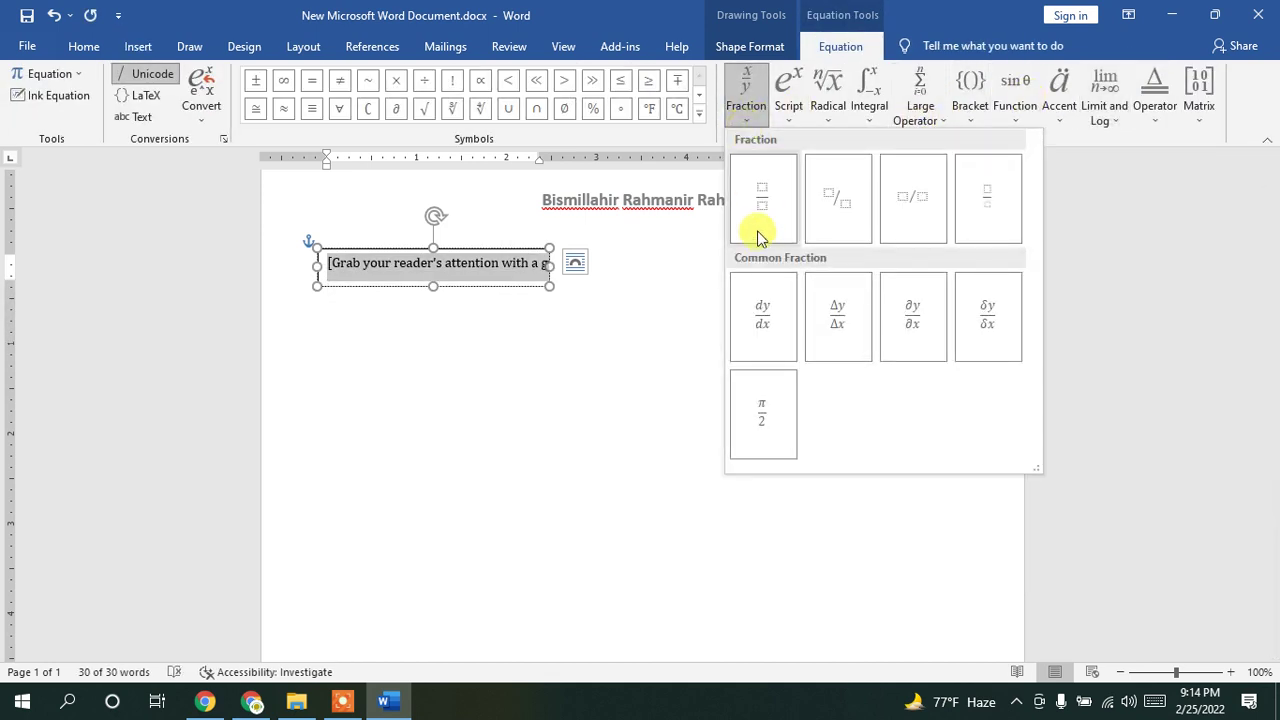
click(760, 210)
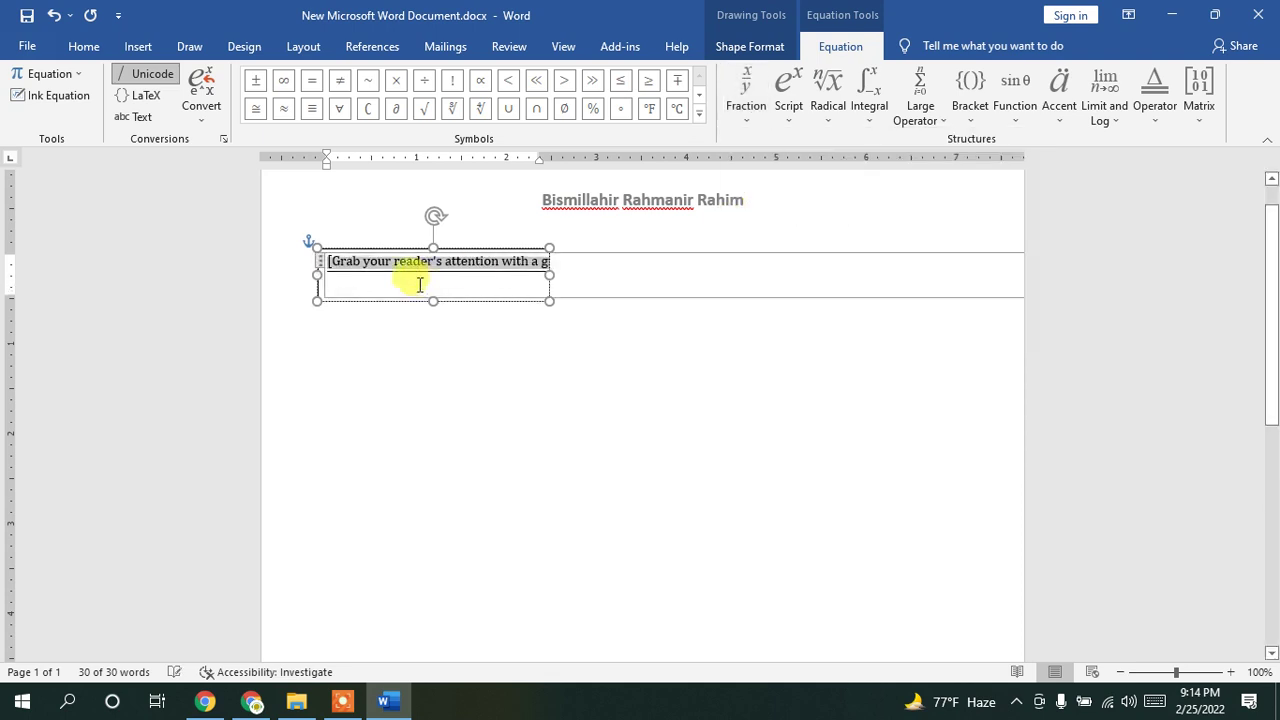
Step: Undo the equation conversion and delete the text box's placeholder text
click(694, 331)
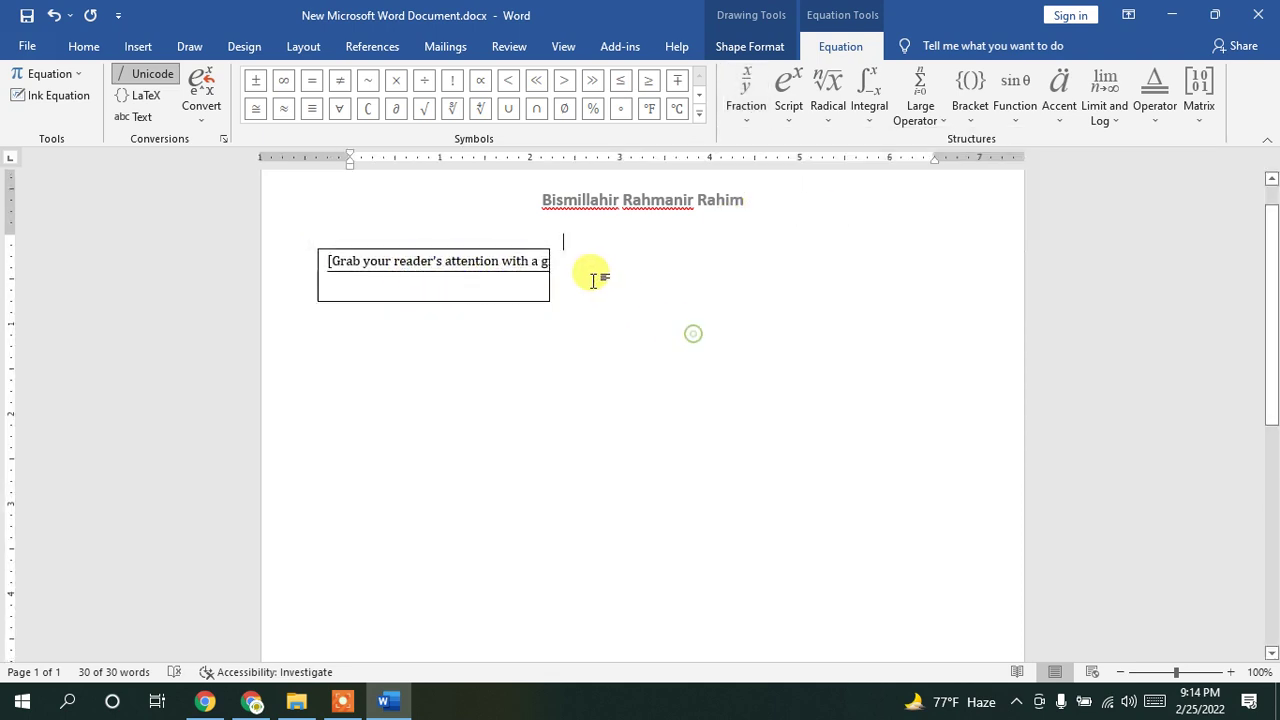
click(449, 263)
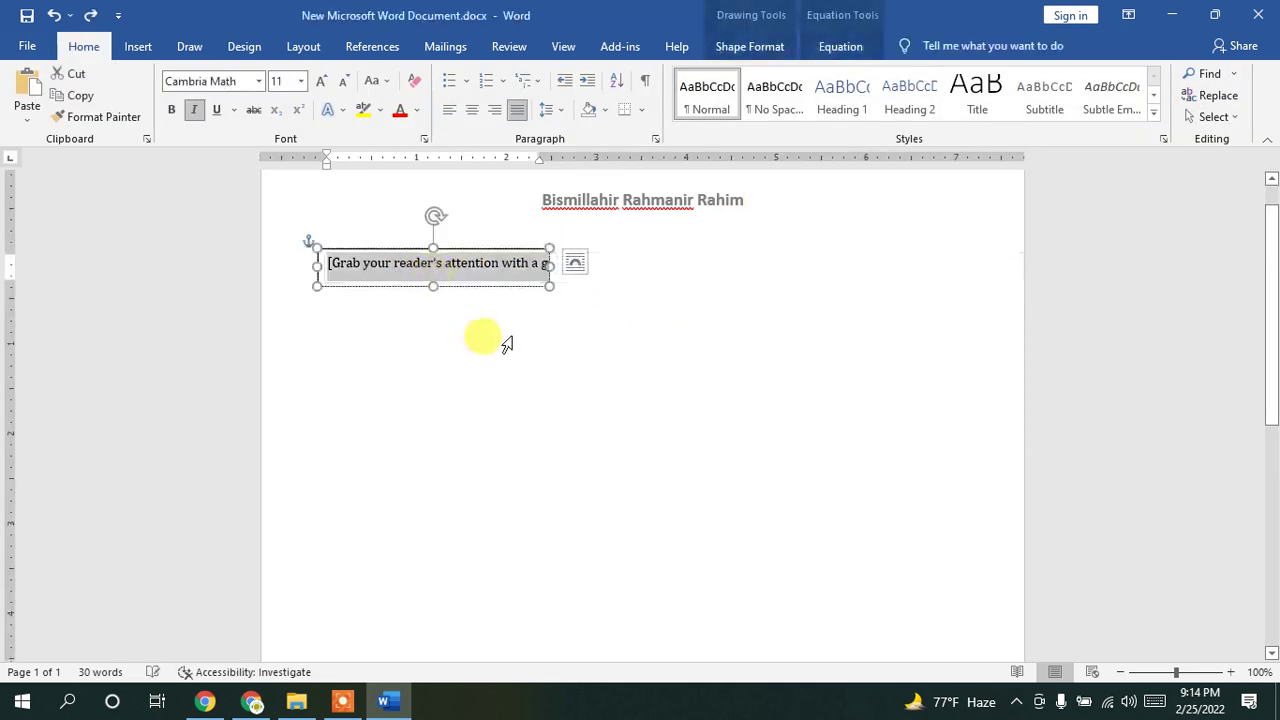
click(433, 263)
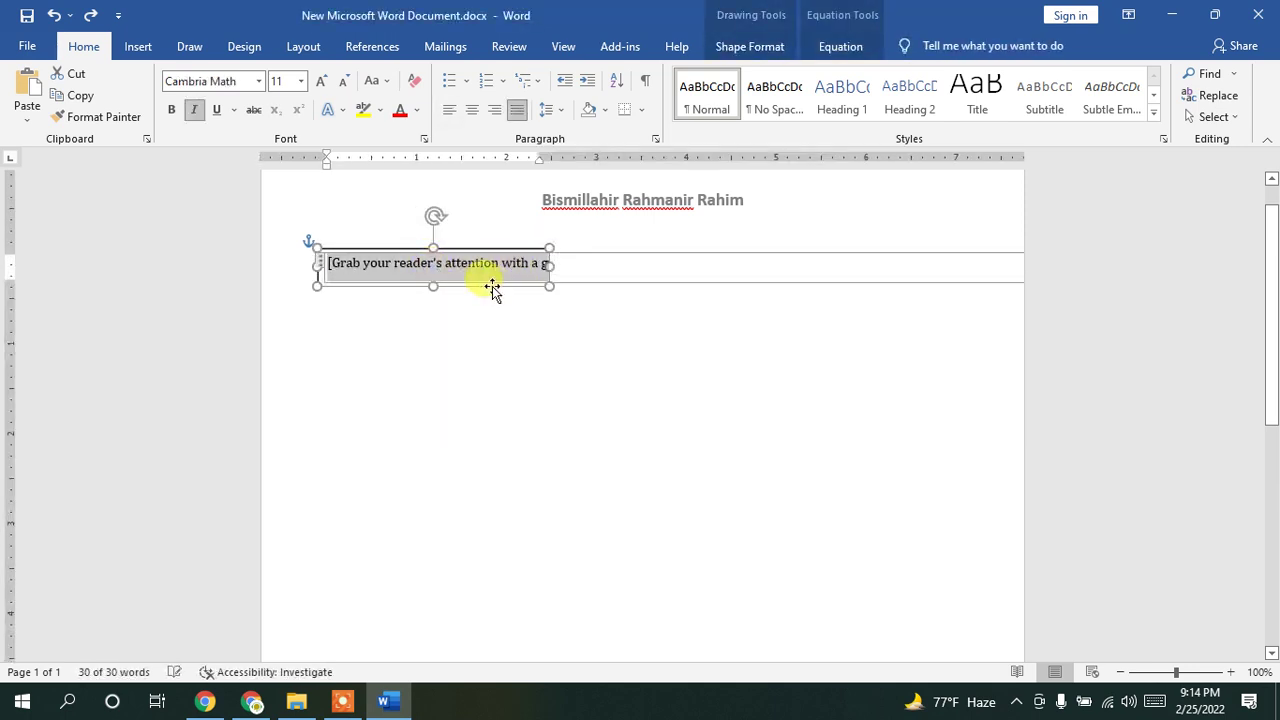
key(ctrl+z)
key(ctrl+z)
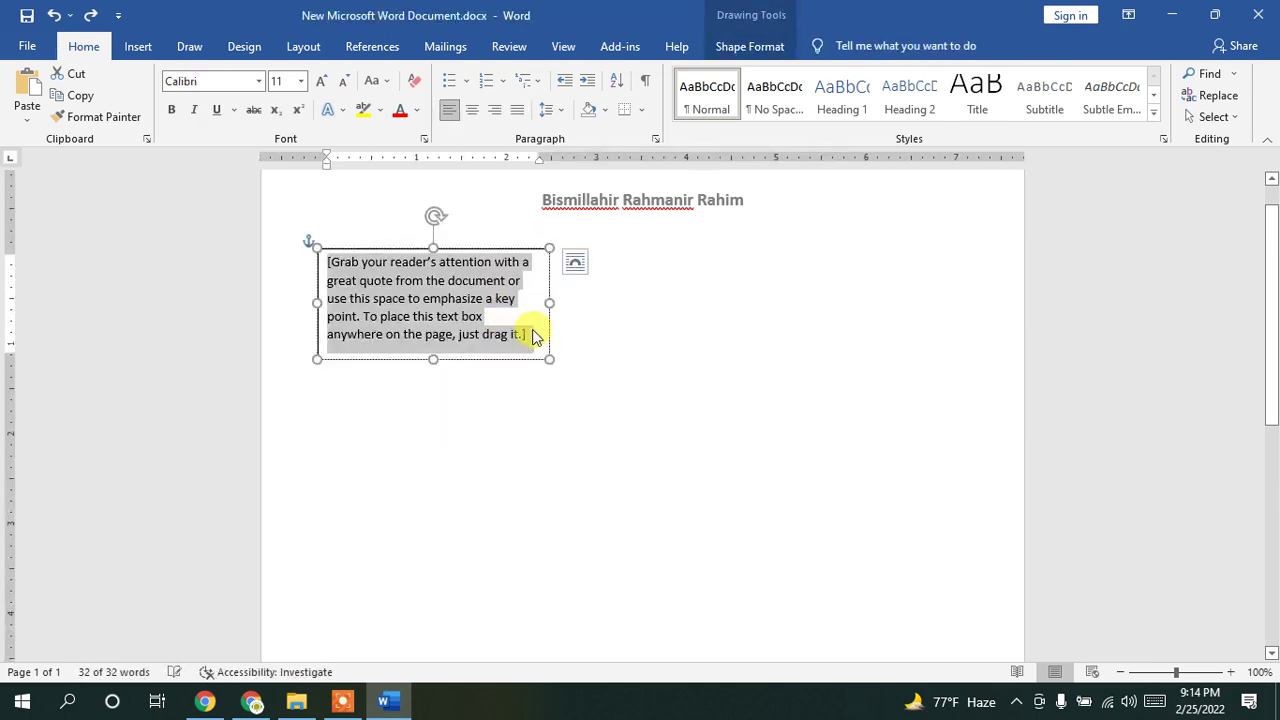
click(158, 48)
key(Delete)
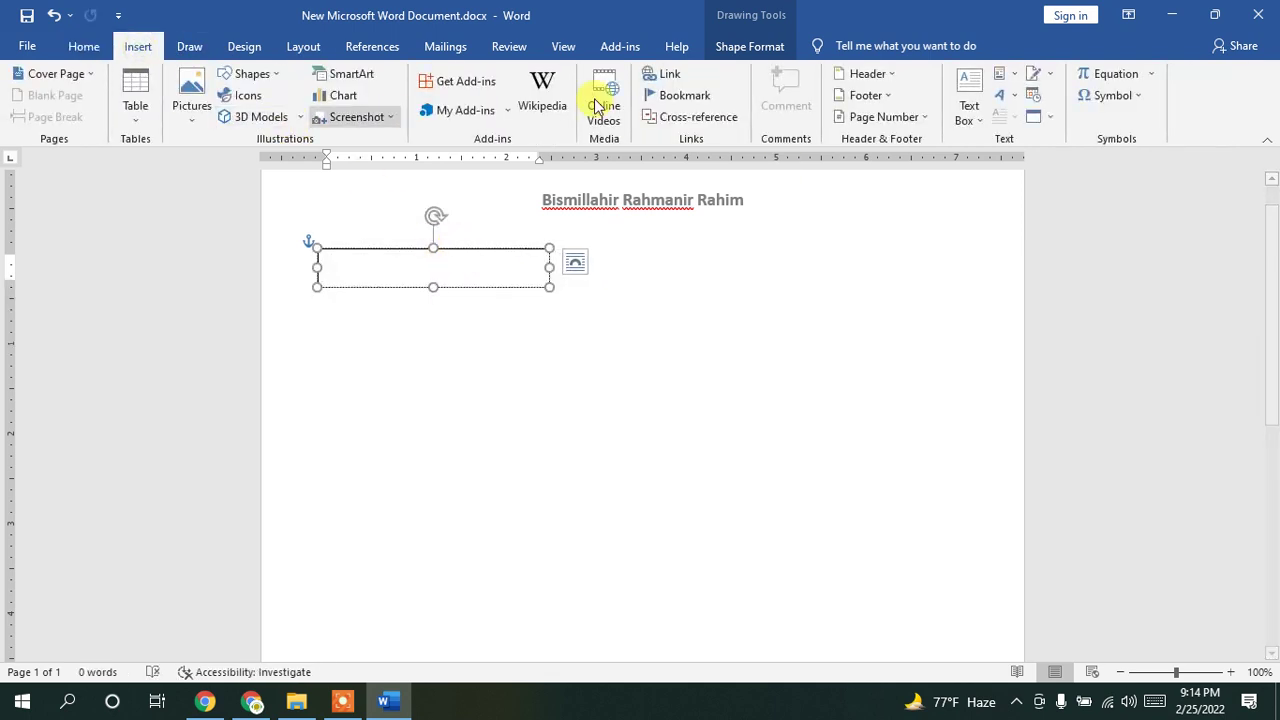
Step: Insert a new equation with a stacked fraction reading 2/3 in the text box
click(1088, 77)
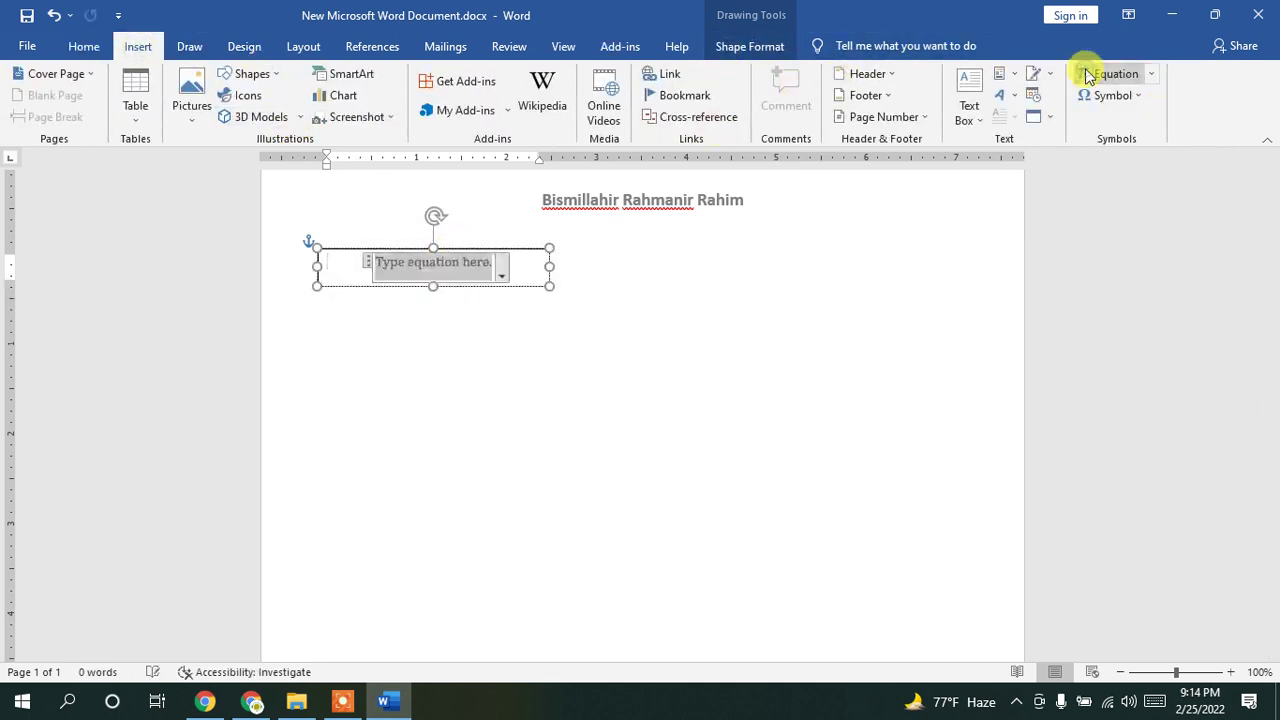
click(750, 112)
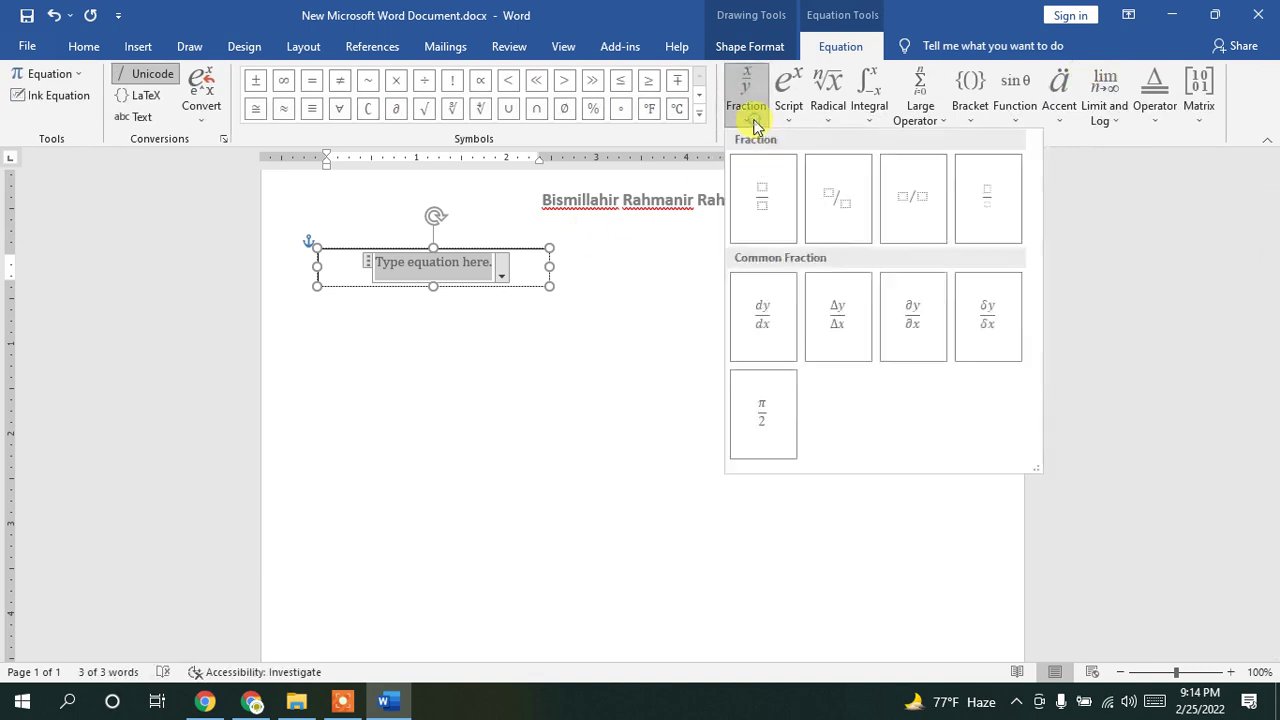
click(760, 200)
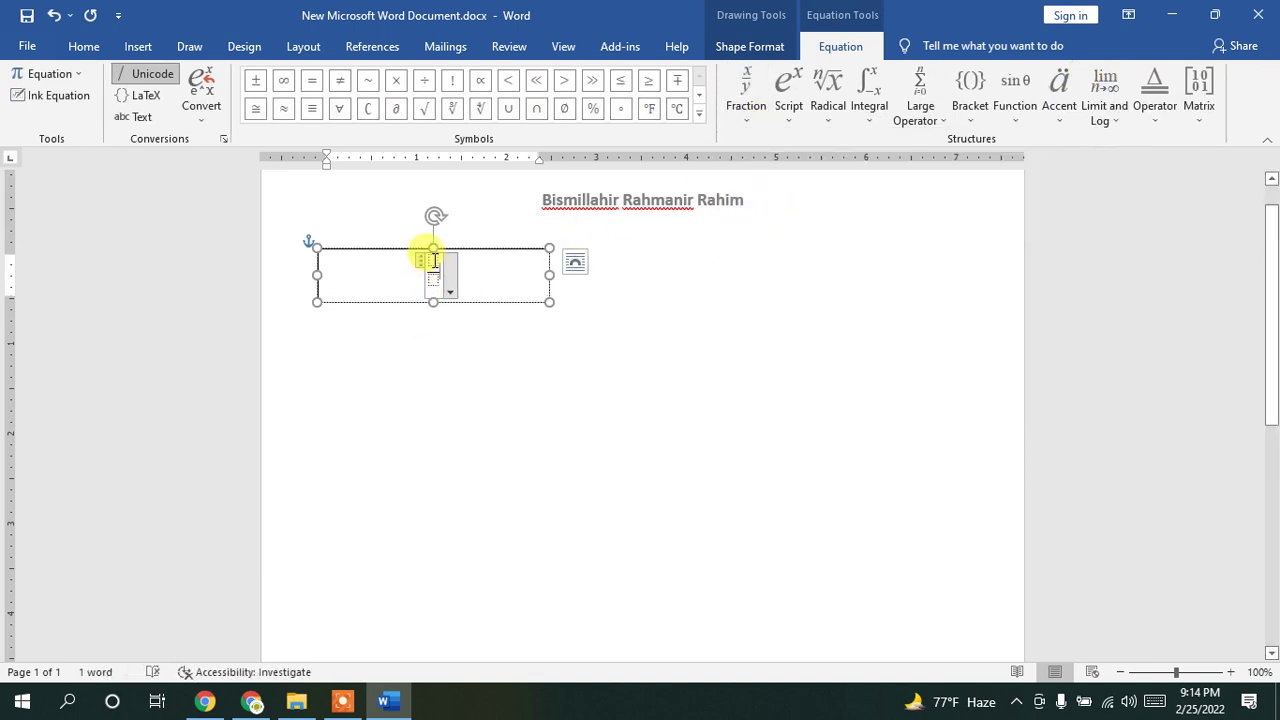
text(2/)
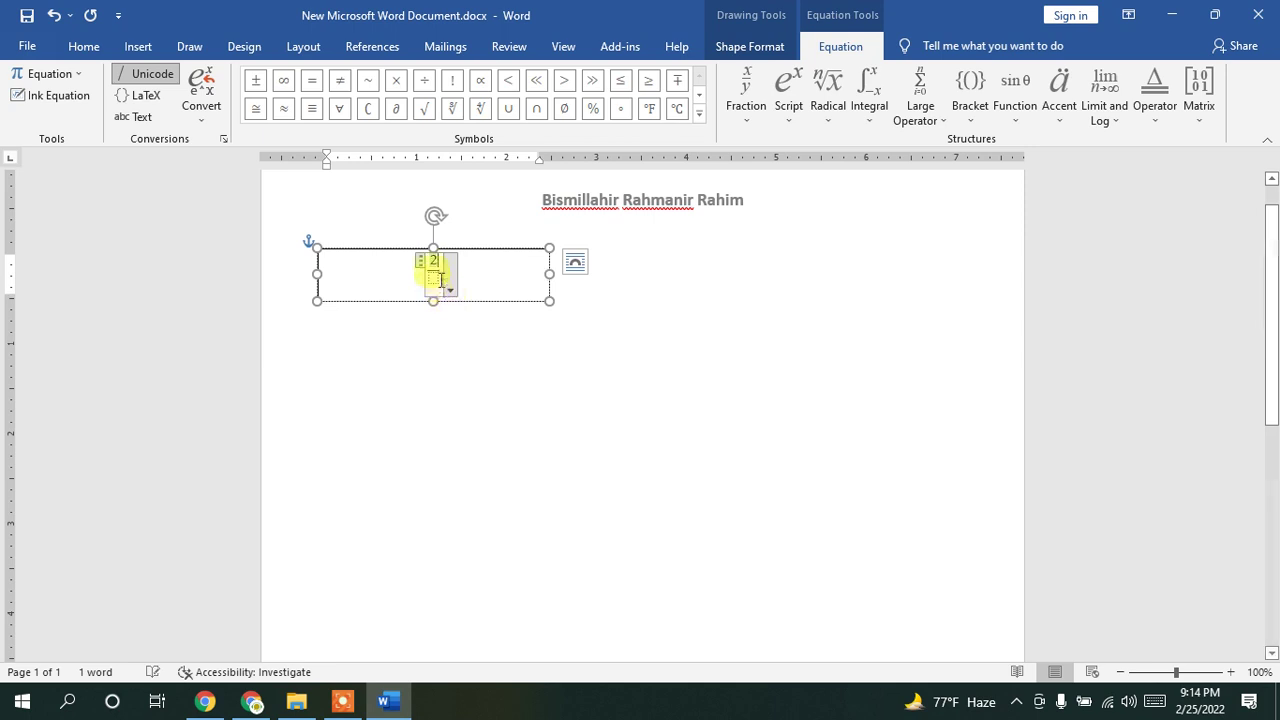
text(3)
click(510, 371)
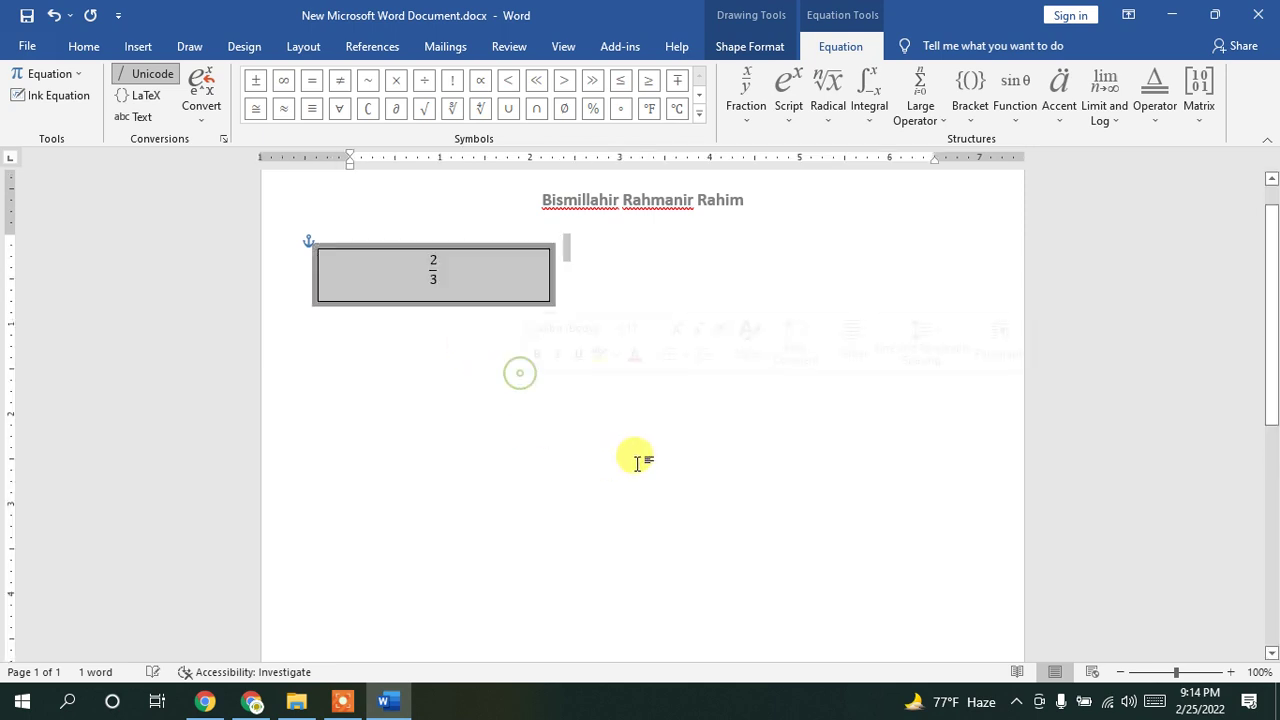
click(252, 703)
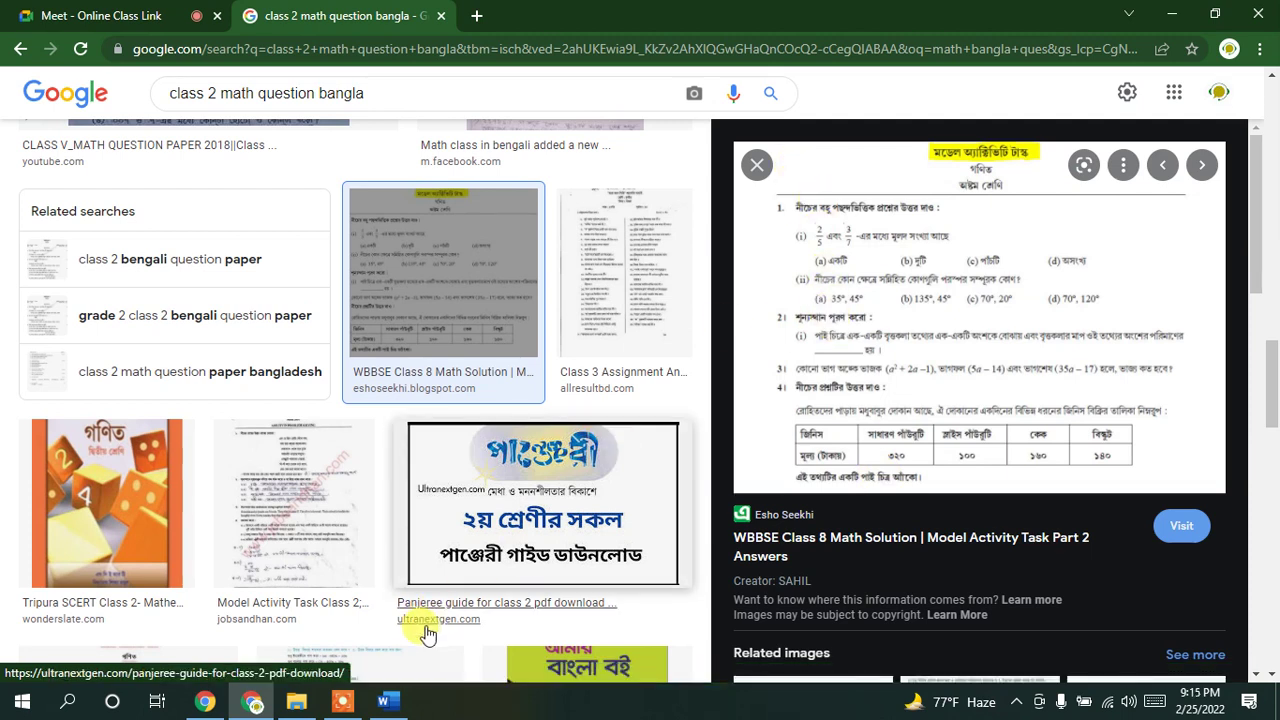
Step: Leave the Chrome image results and switch back to the Word document with the 2/3 fraction box
click(384, 701)
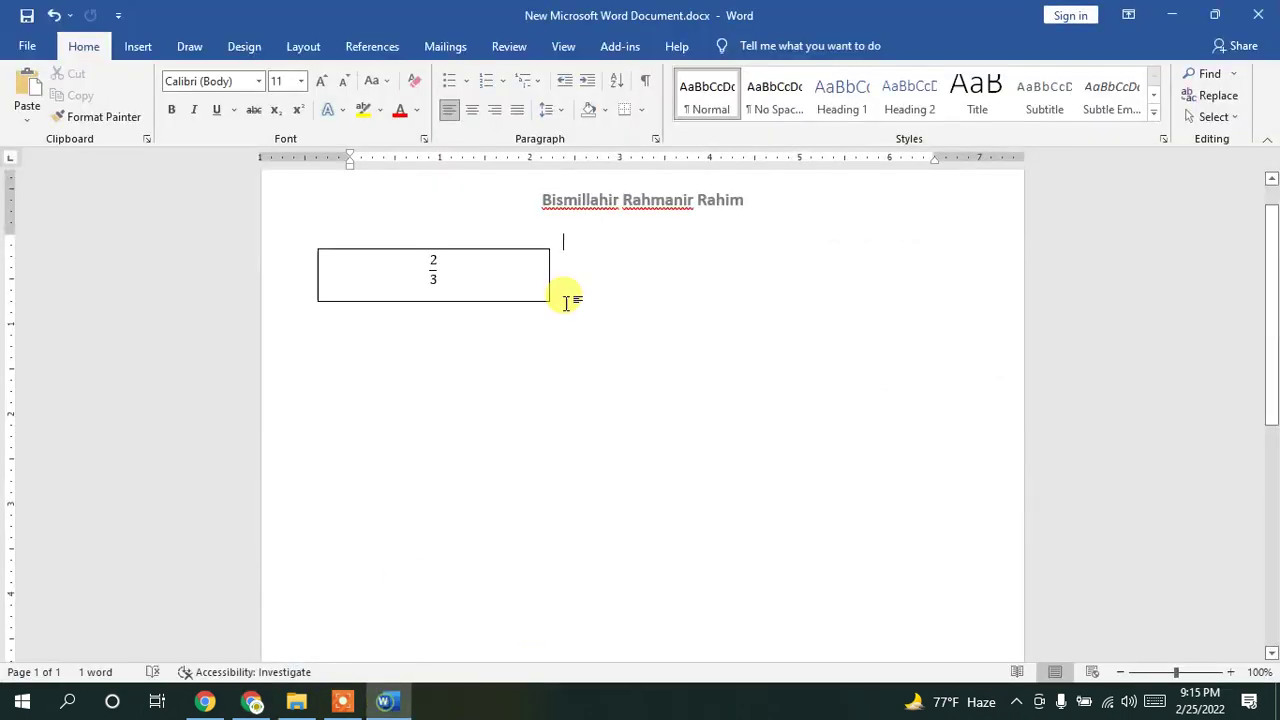
Step: Put the insertion point after the 2/3 fraction in the text box and show the Equation tools
click(465, 276)
key(Tab)
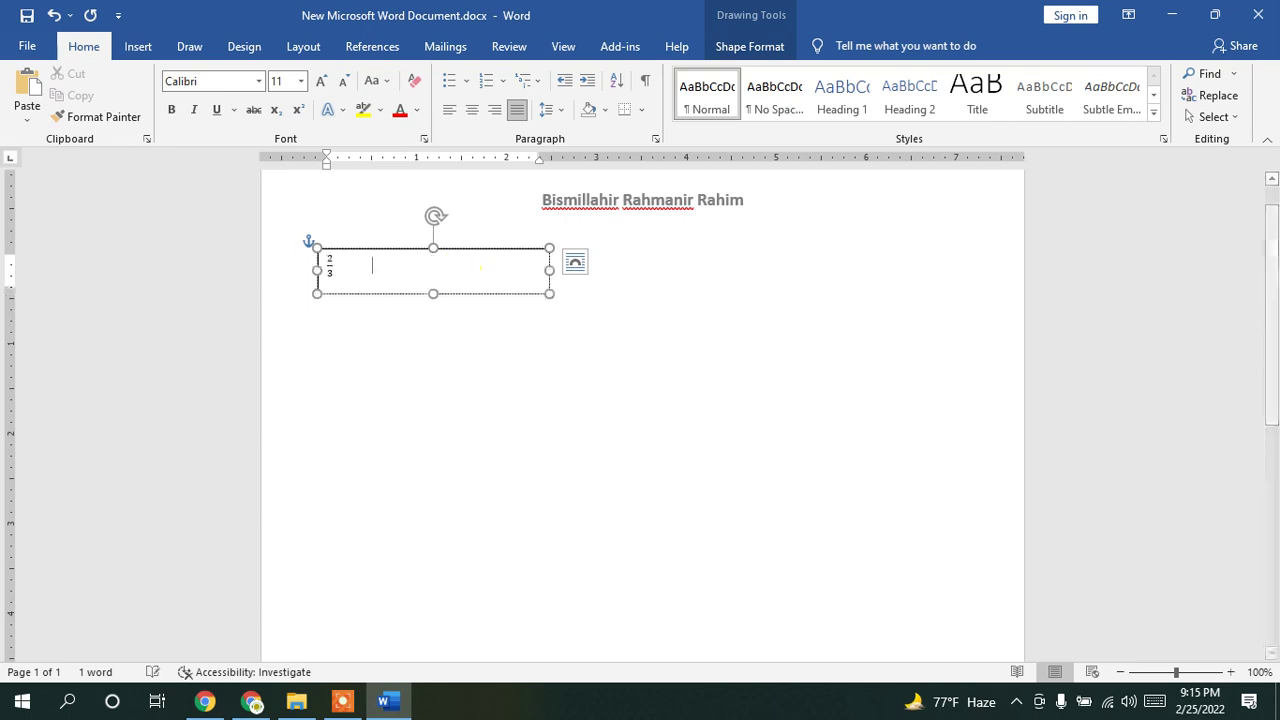
click(745, 42)
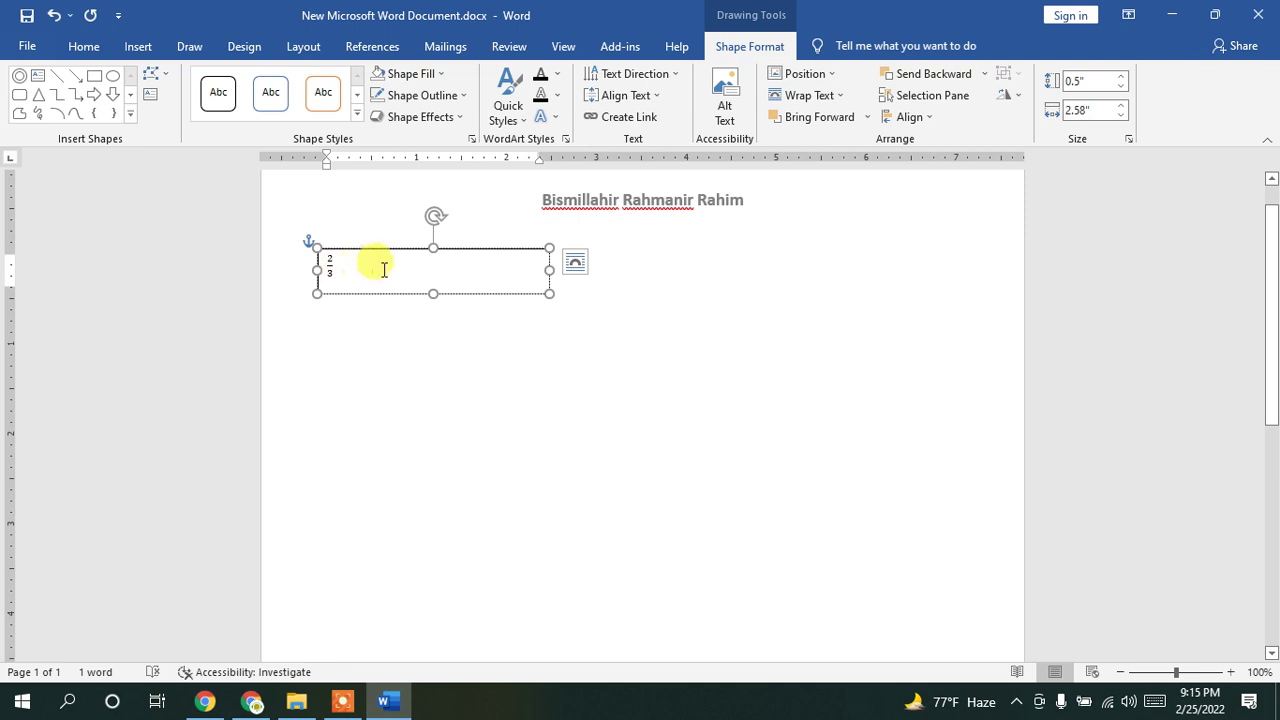
click(331, 259)
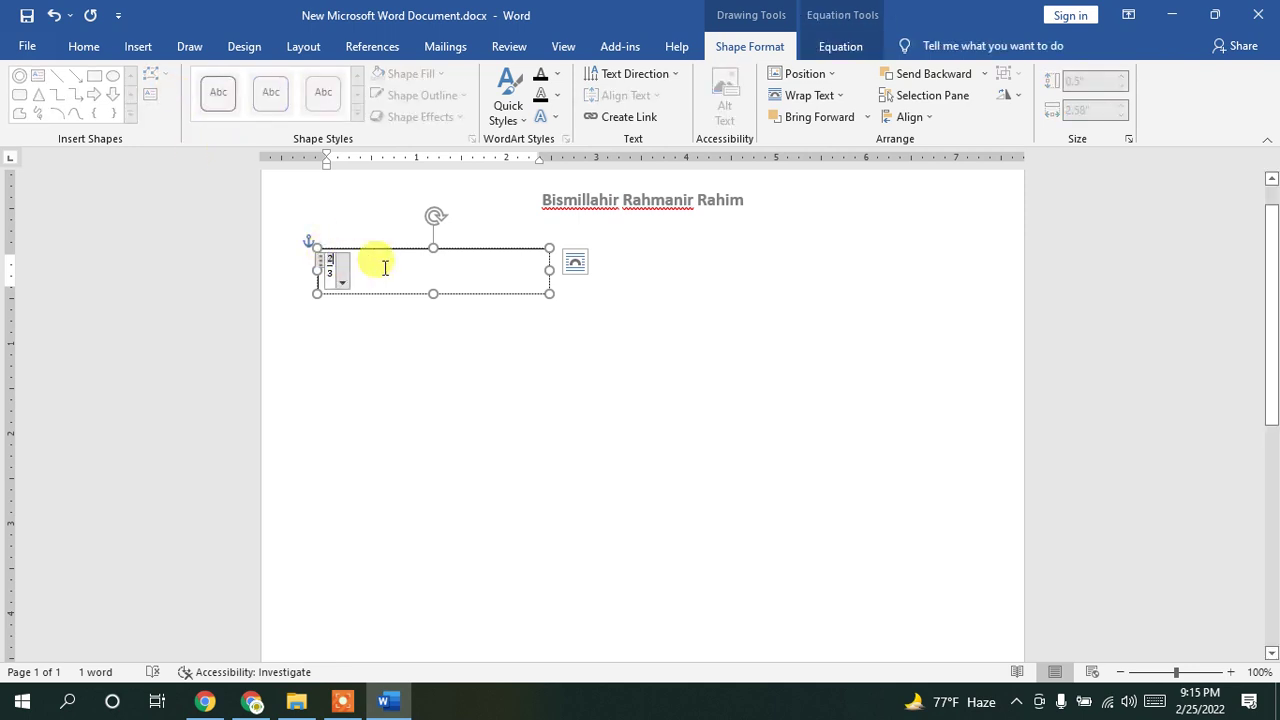
click(398, 272)
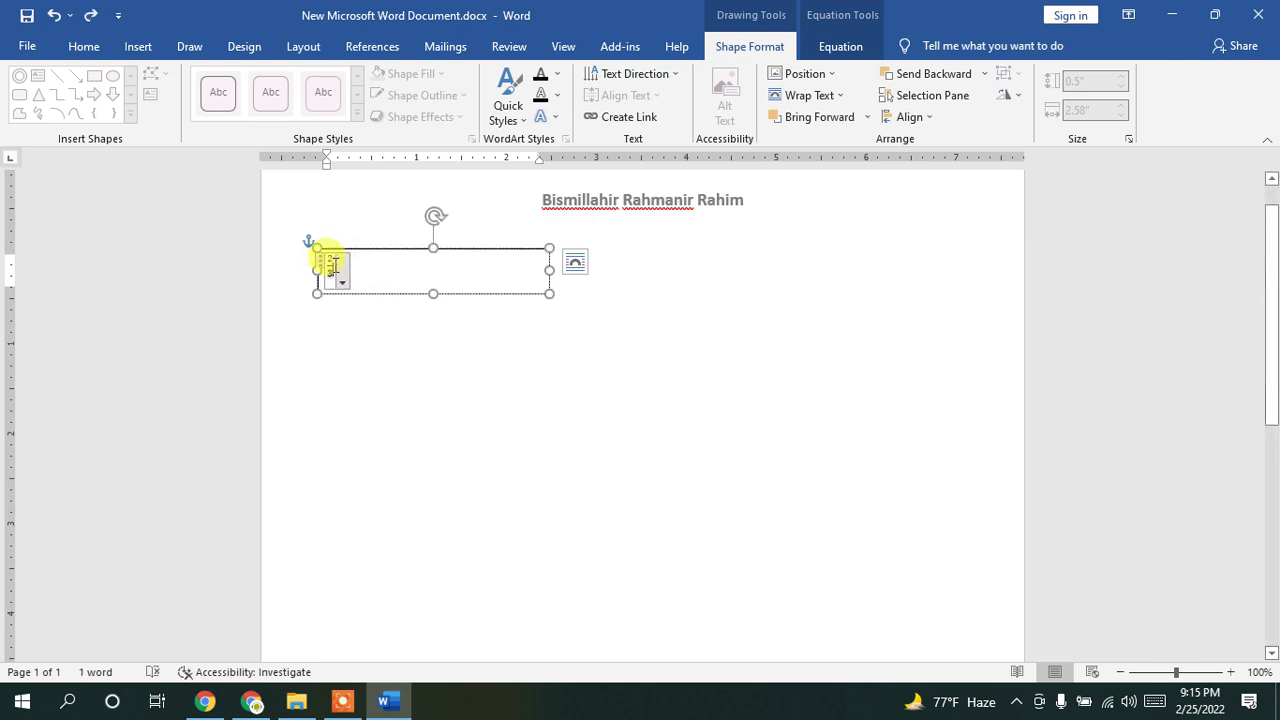
click(421, 273)
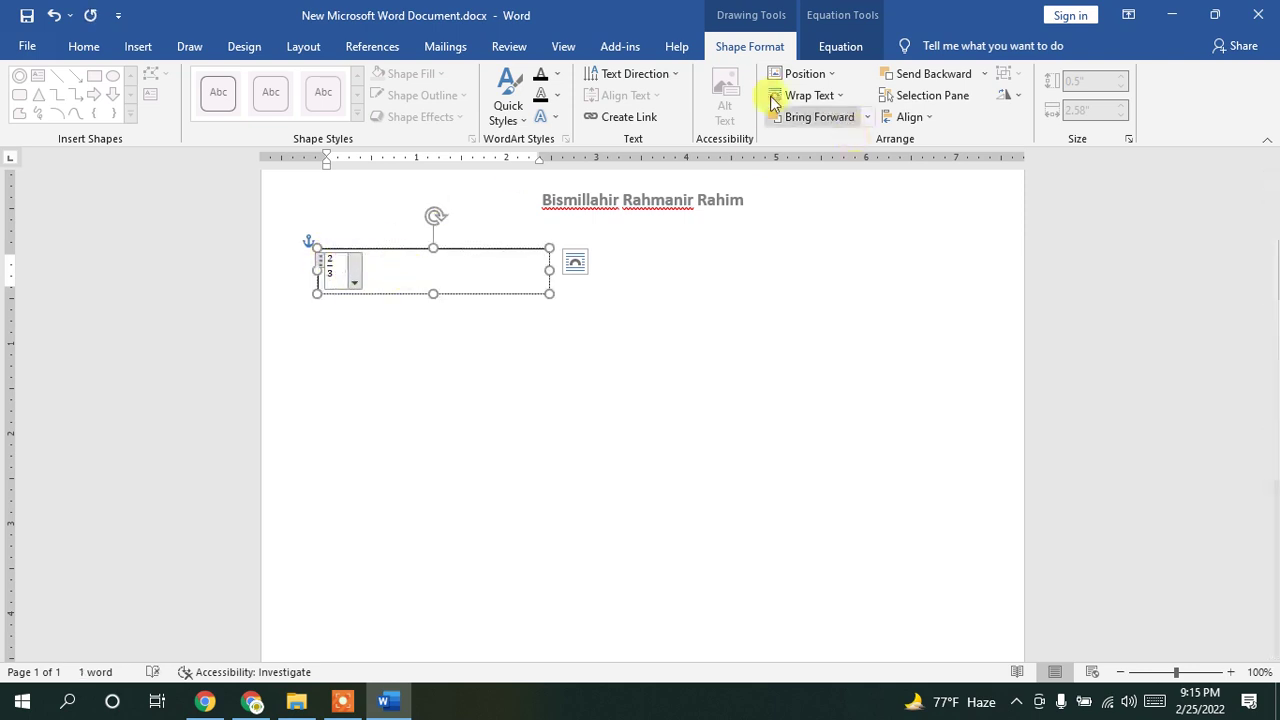
click(866, 38)
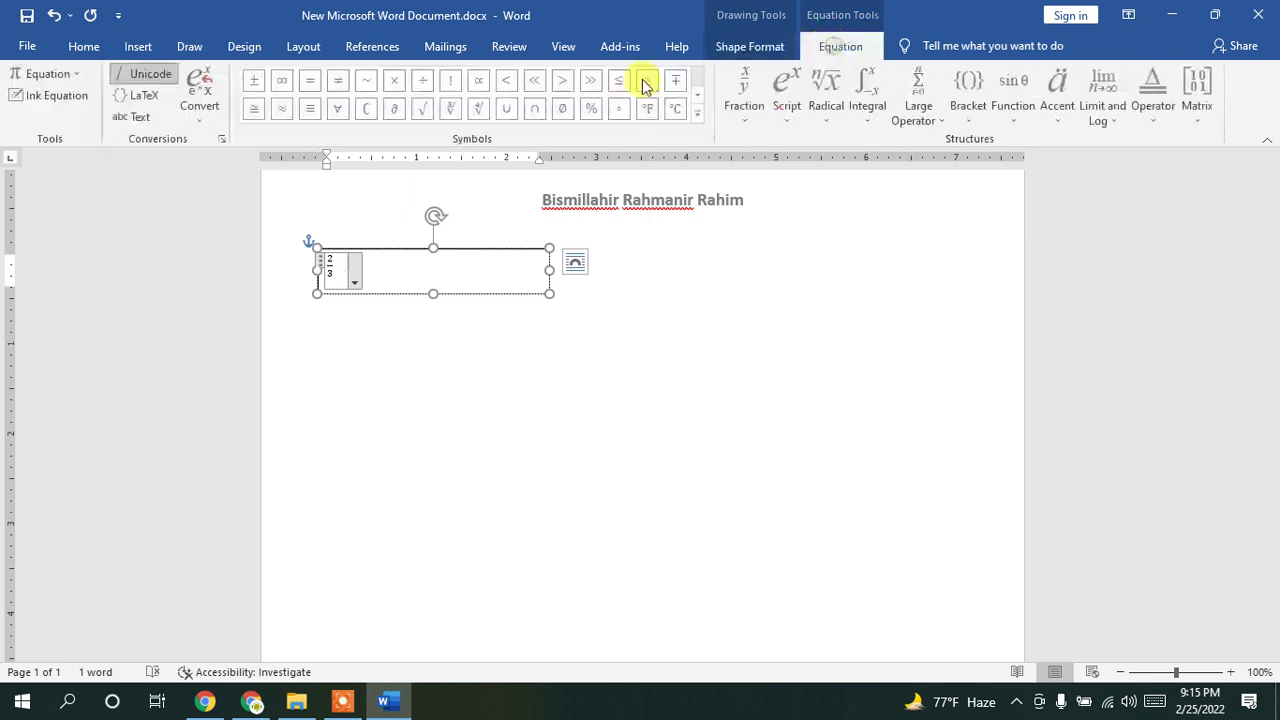
Step: Add a degree sign and 50 after the 2/3 fraction, then exit the equation
click(700, 121)
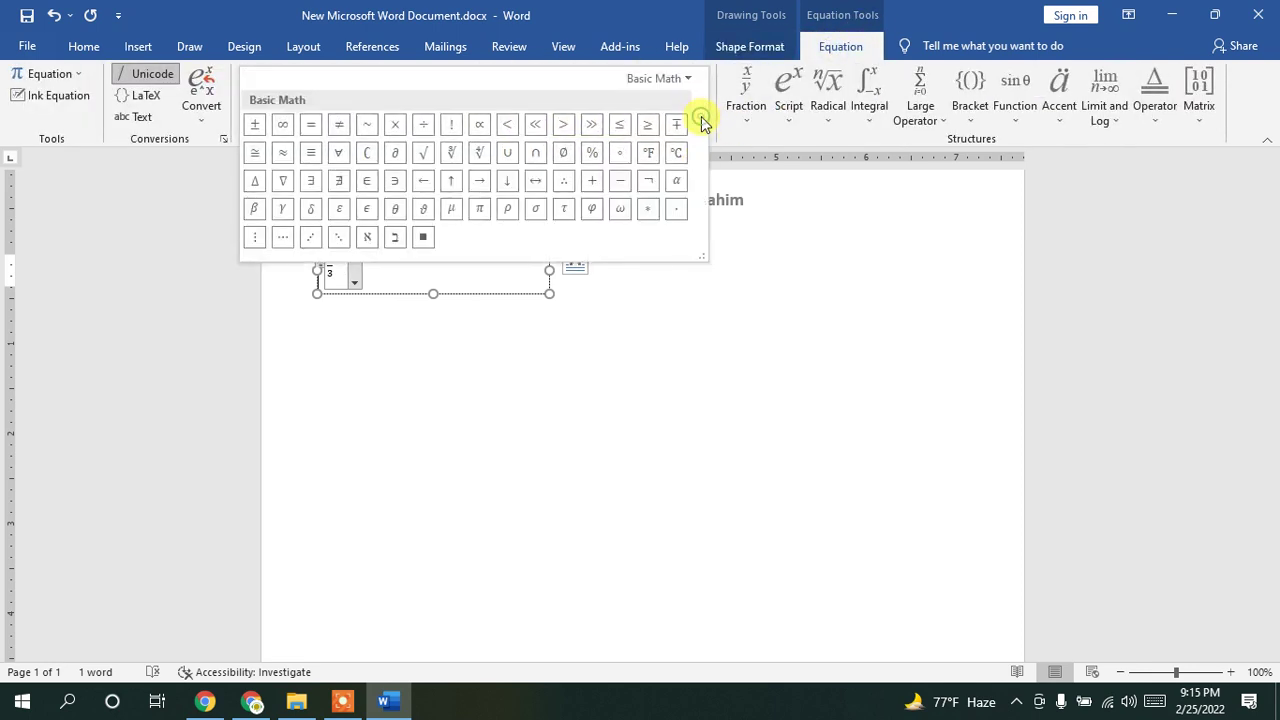
click(619, 158)
text(50)
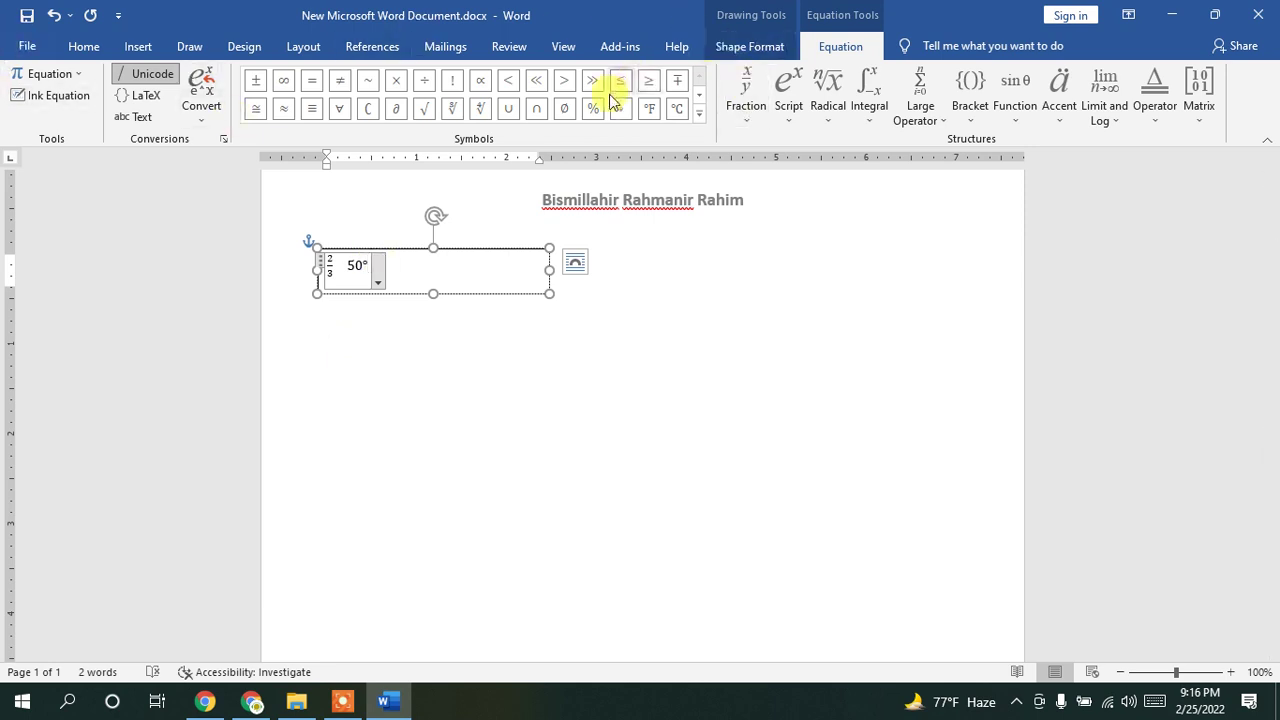
click(448, 265)
Step: Insert © signs after 50° from the More Symbols dialog, then select that text
click(136, 46)
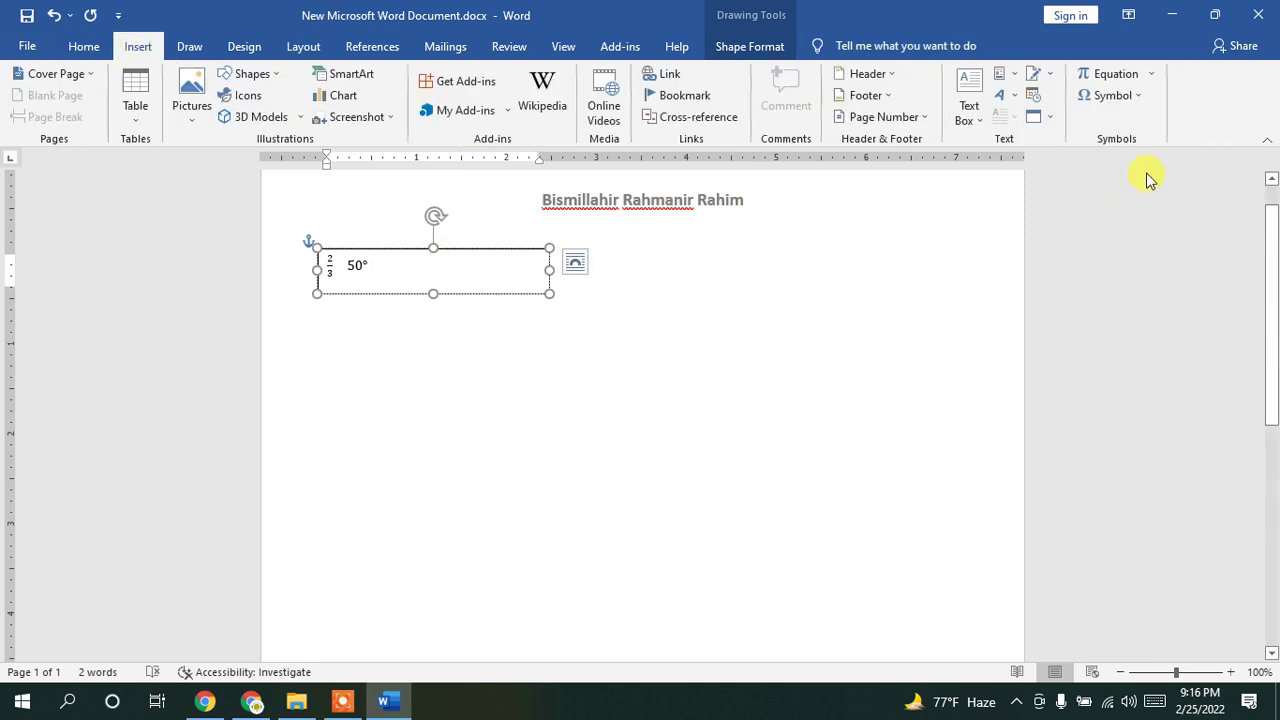
click(1125, 98)
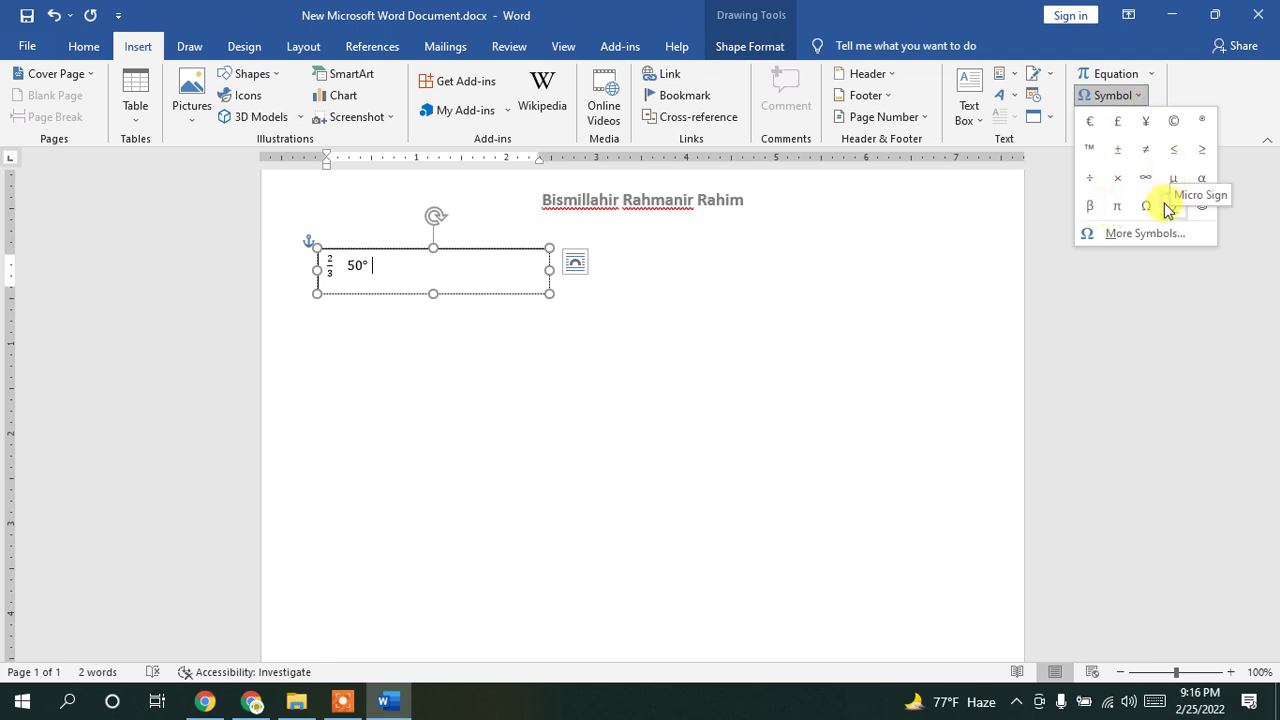
click(1103, 238)
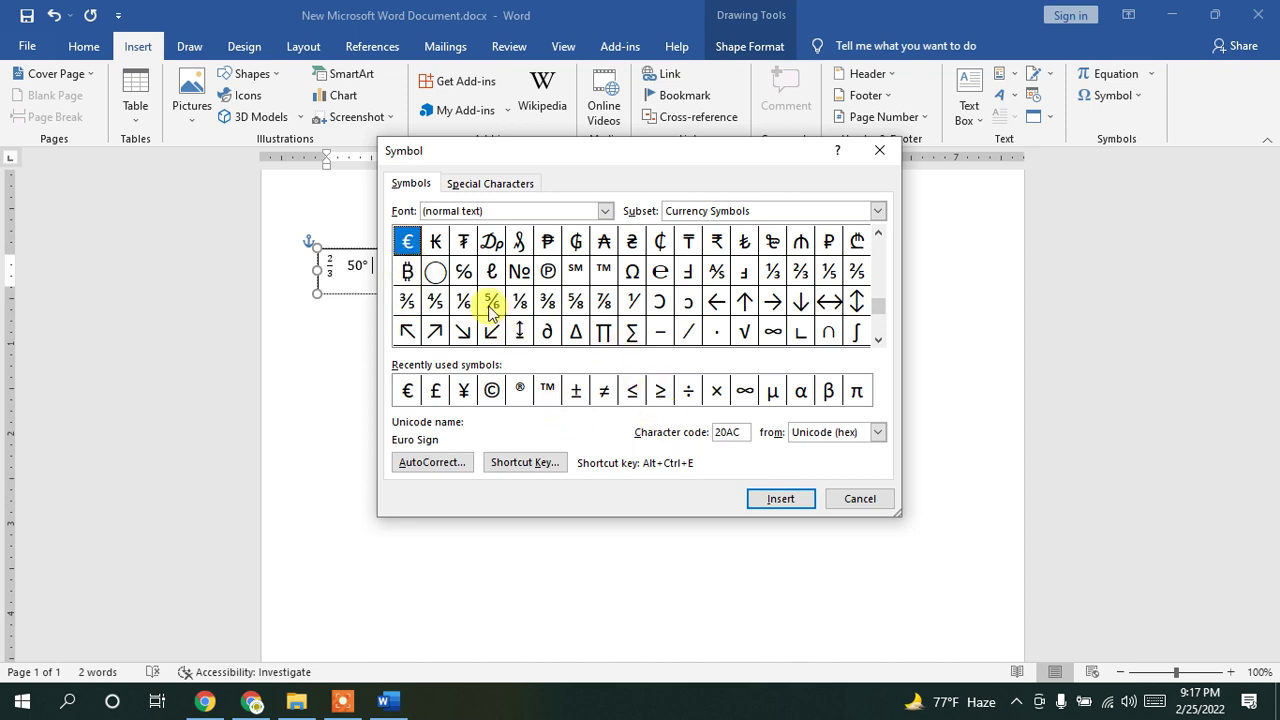
click(524, 184)
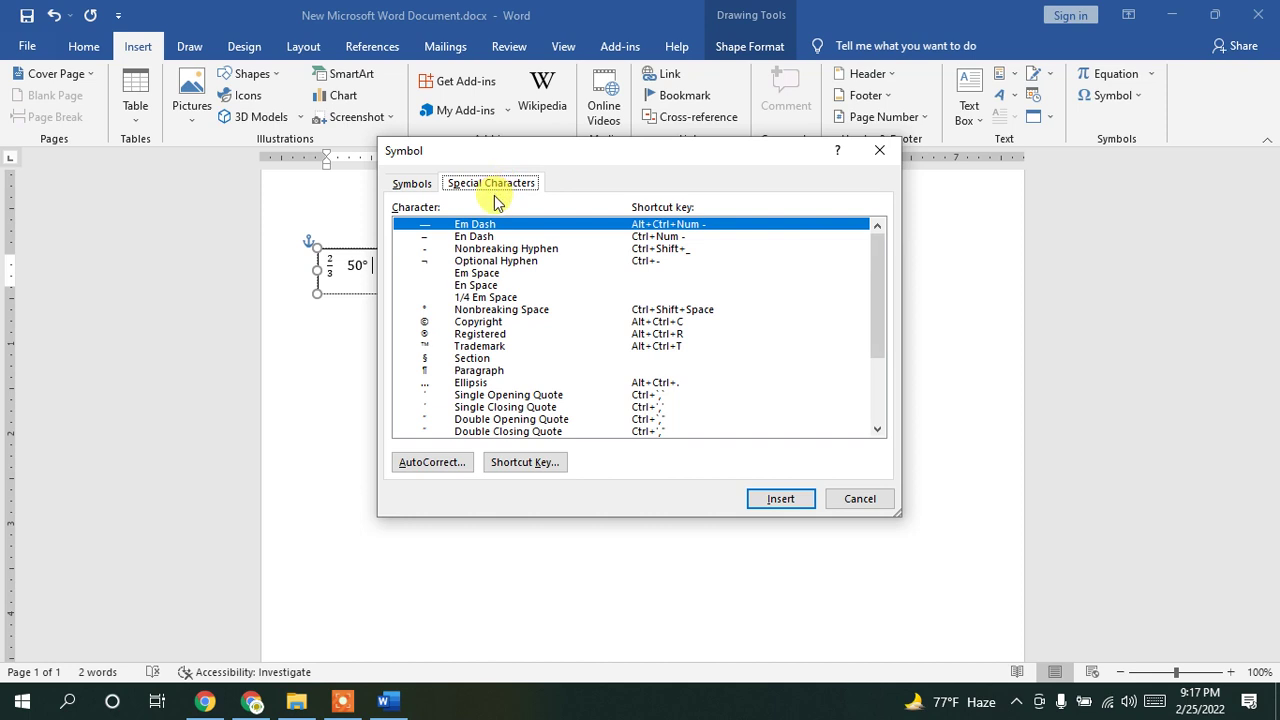
click(411, 186)
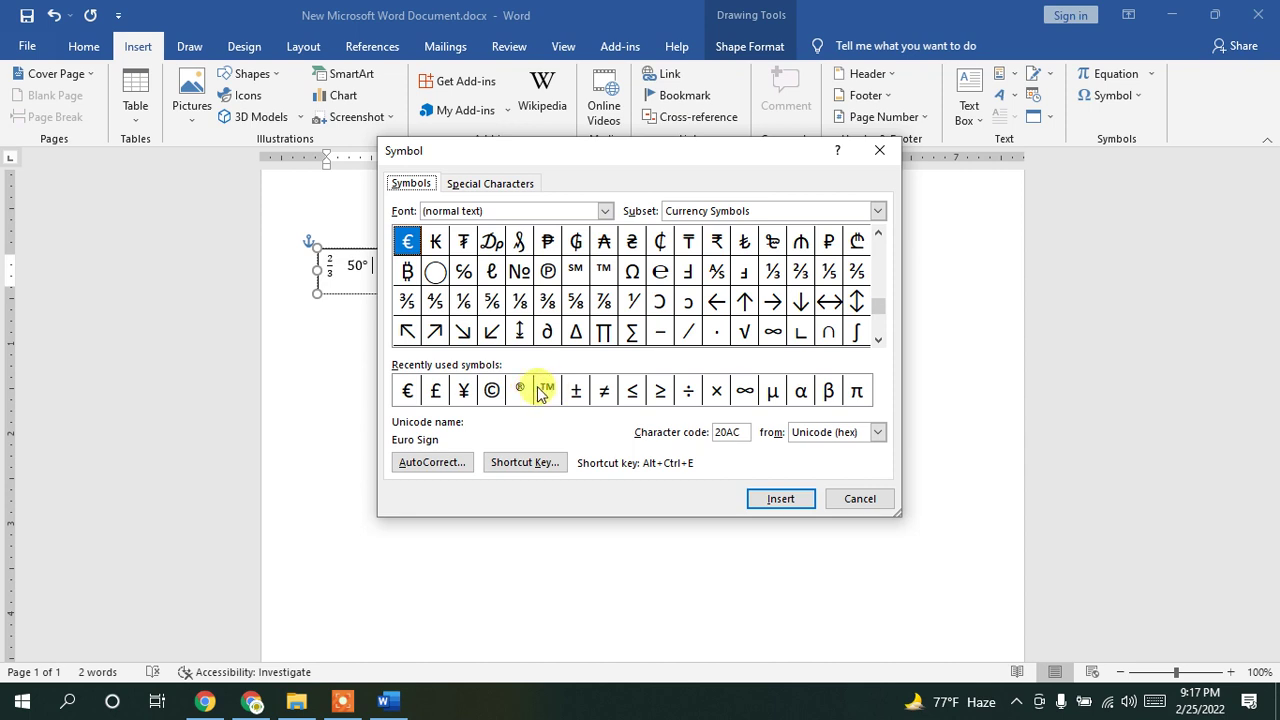
click(492, 393)
click(767, 498)
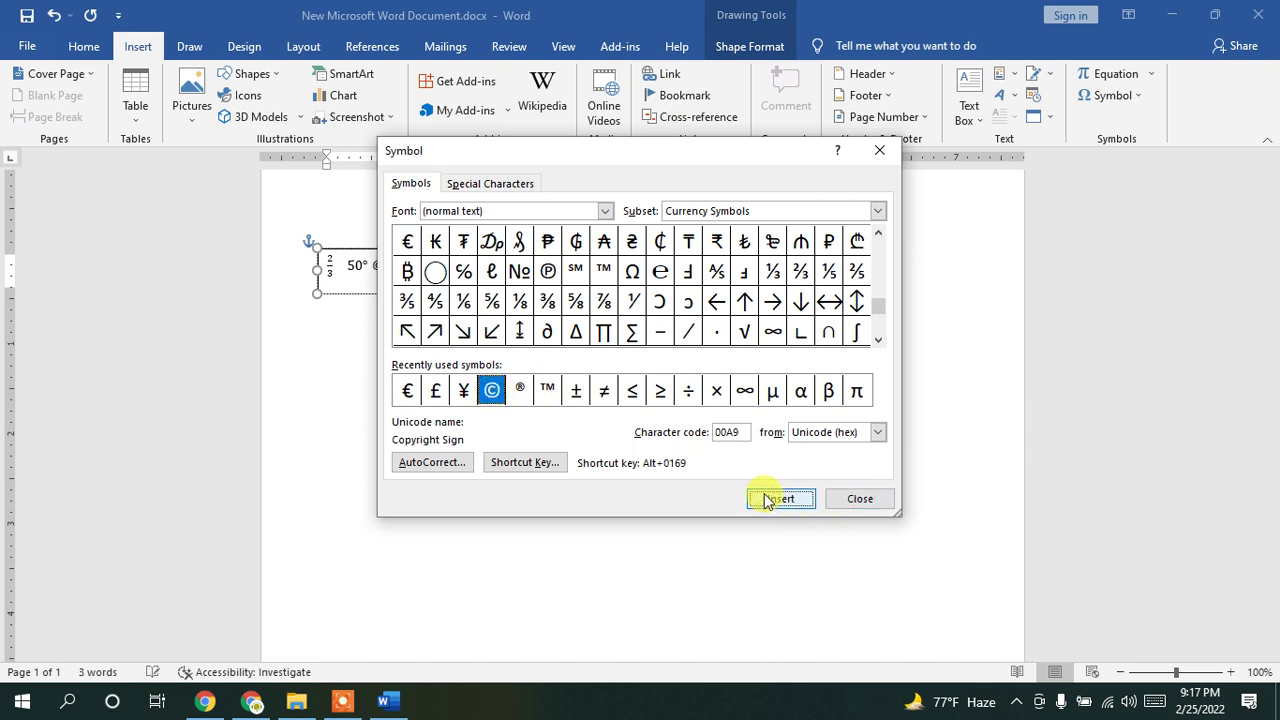
click(779, 499)
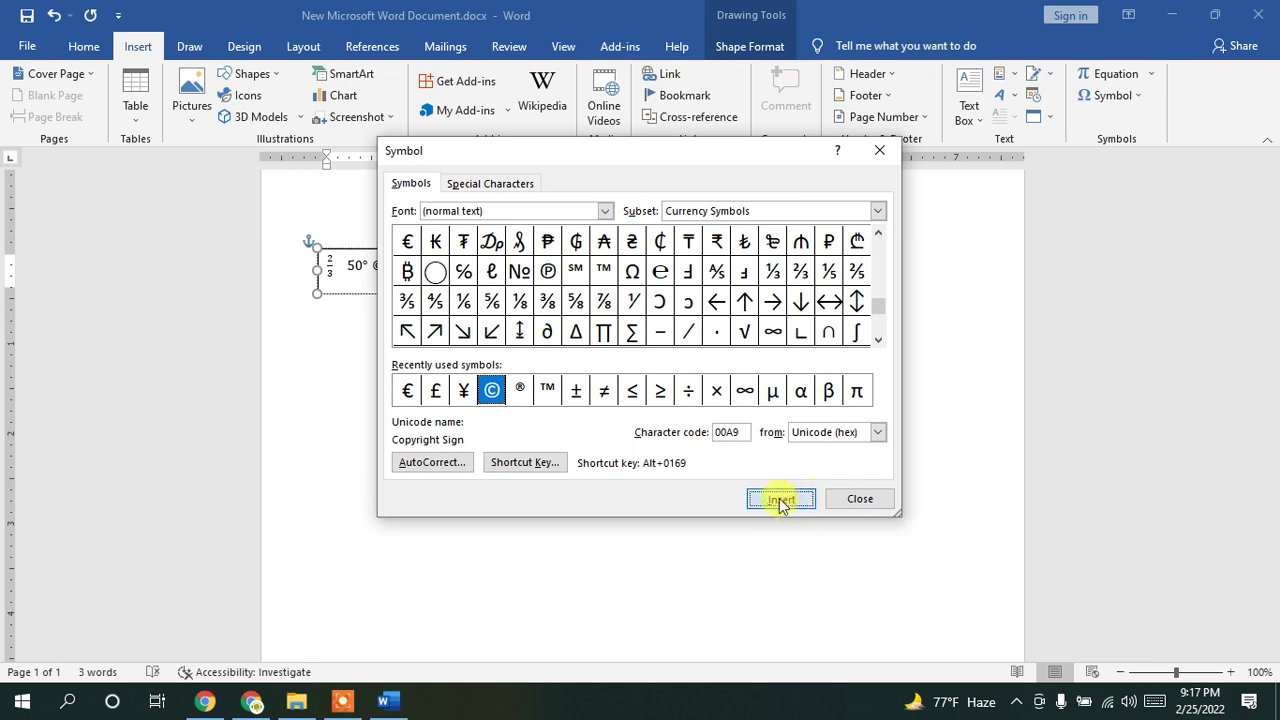
click(879, 150)
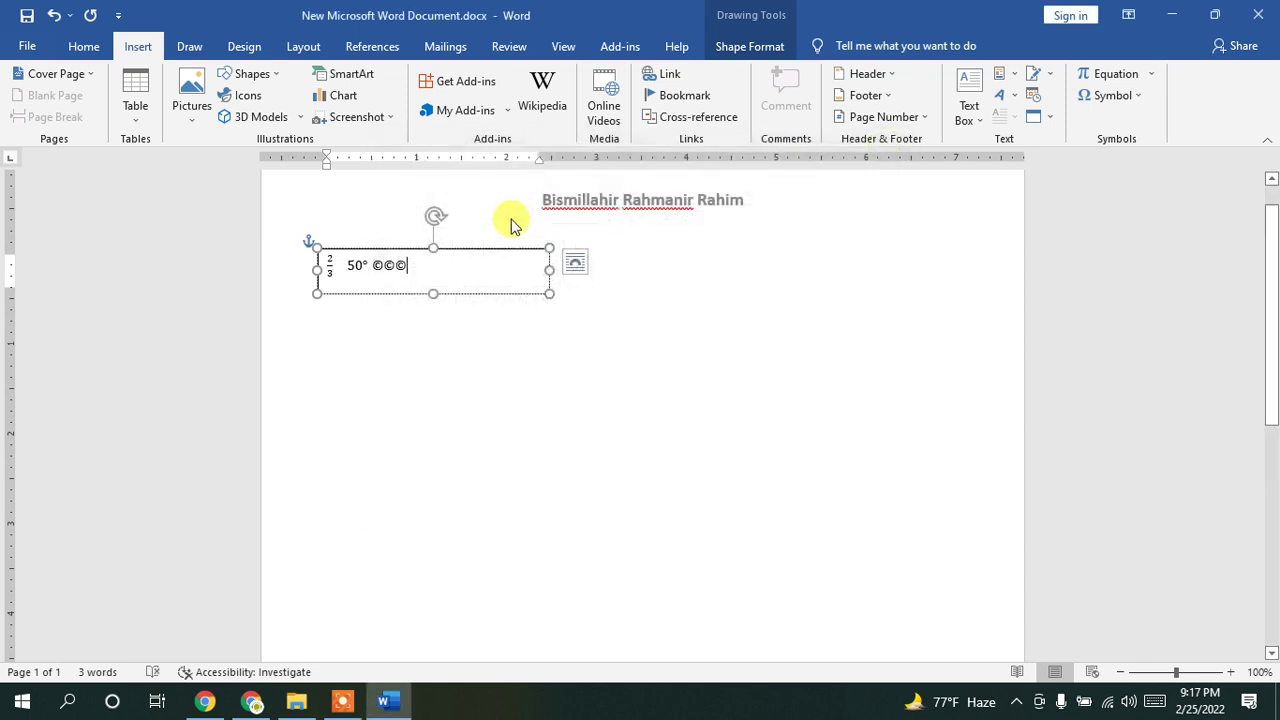
drag(436, 256, 372, 265)
Step: Delete the selected 50° and copyright signs and centre the equation
key(BackSpace)
key(ctrl+e)
key(BackSpace)
key(BackSpace)
key(BackSpace)
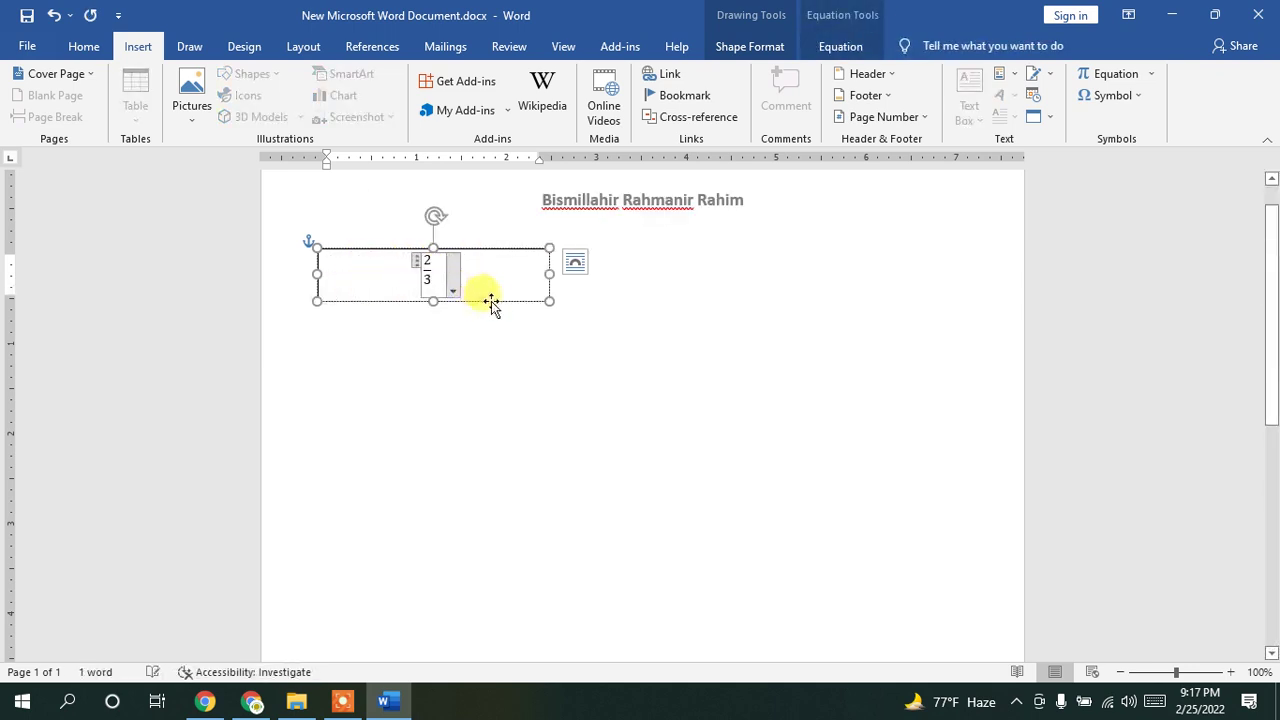
Step: Type 50 after the fraction and add a degree sign from the Symbols gallery
click(840, 46)
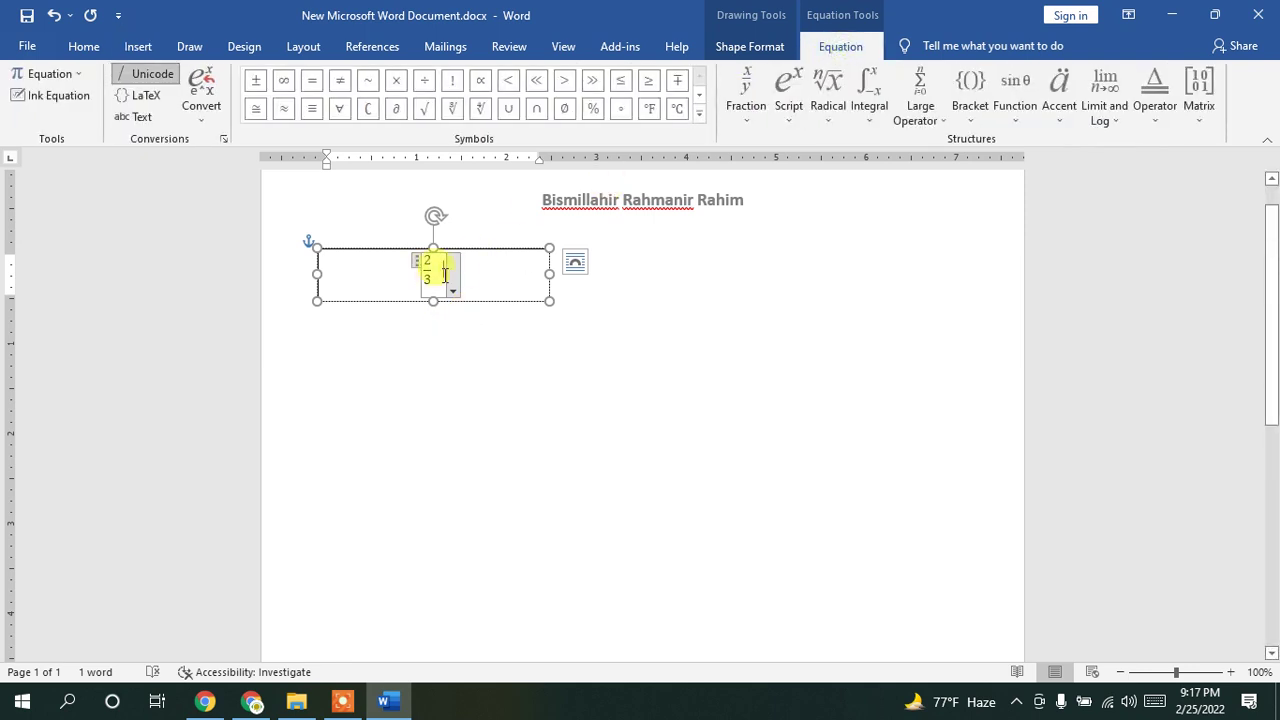
text(50)
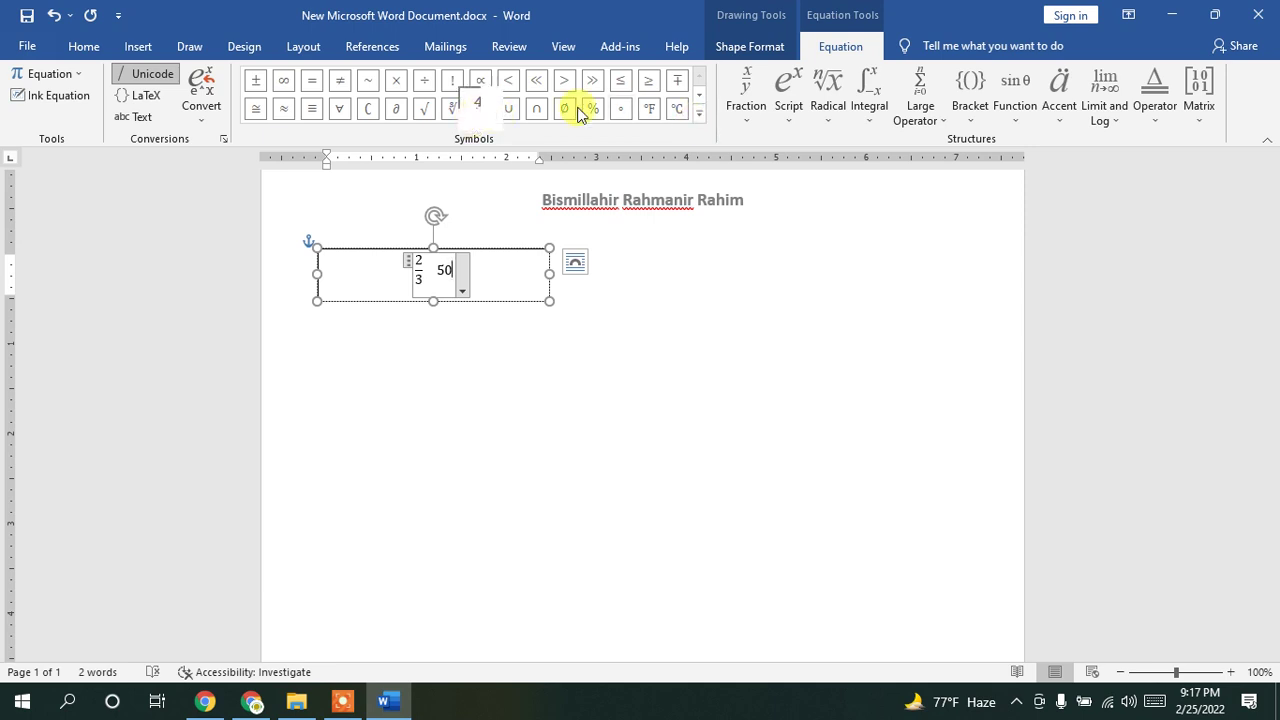
click(700, 113)
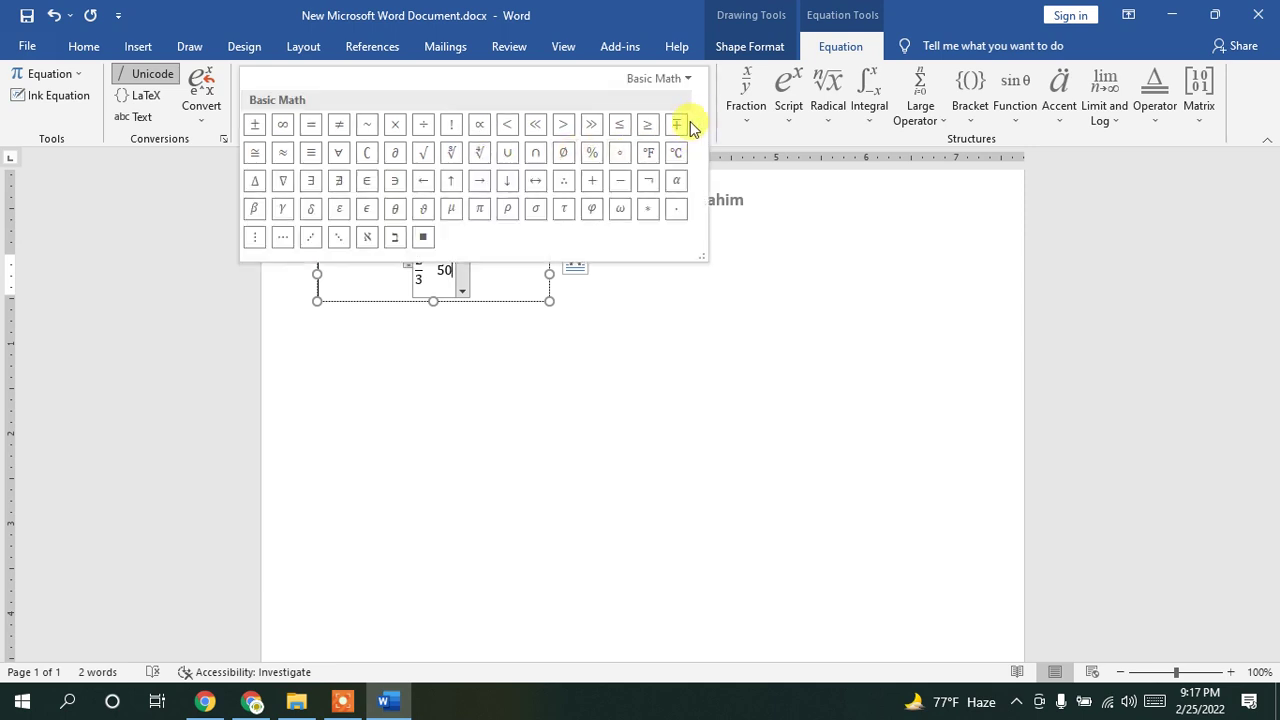
click(620, 155)
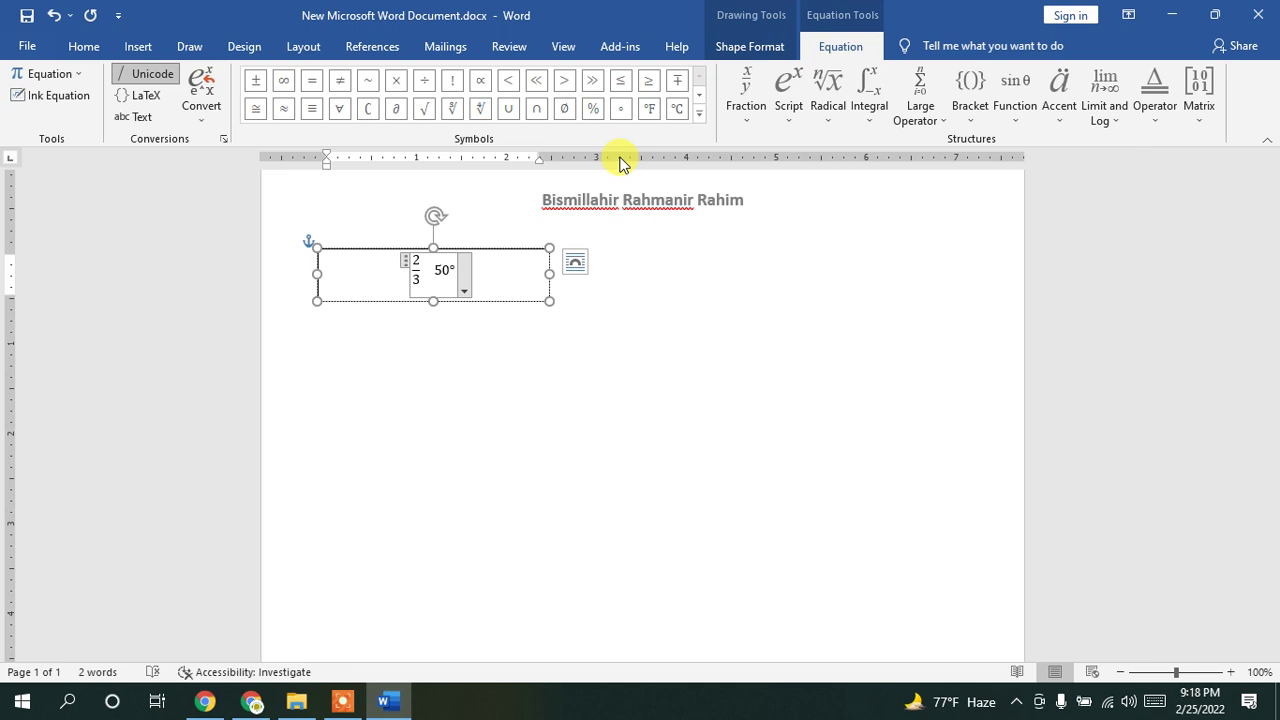
Step: Deselect the text box and browse the ribbon tabs from Insert through View
click(148, 47)
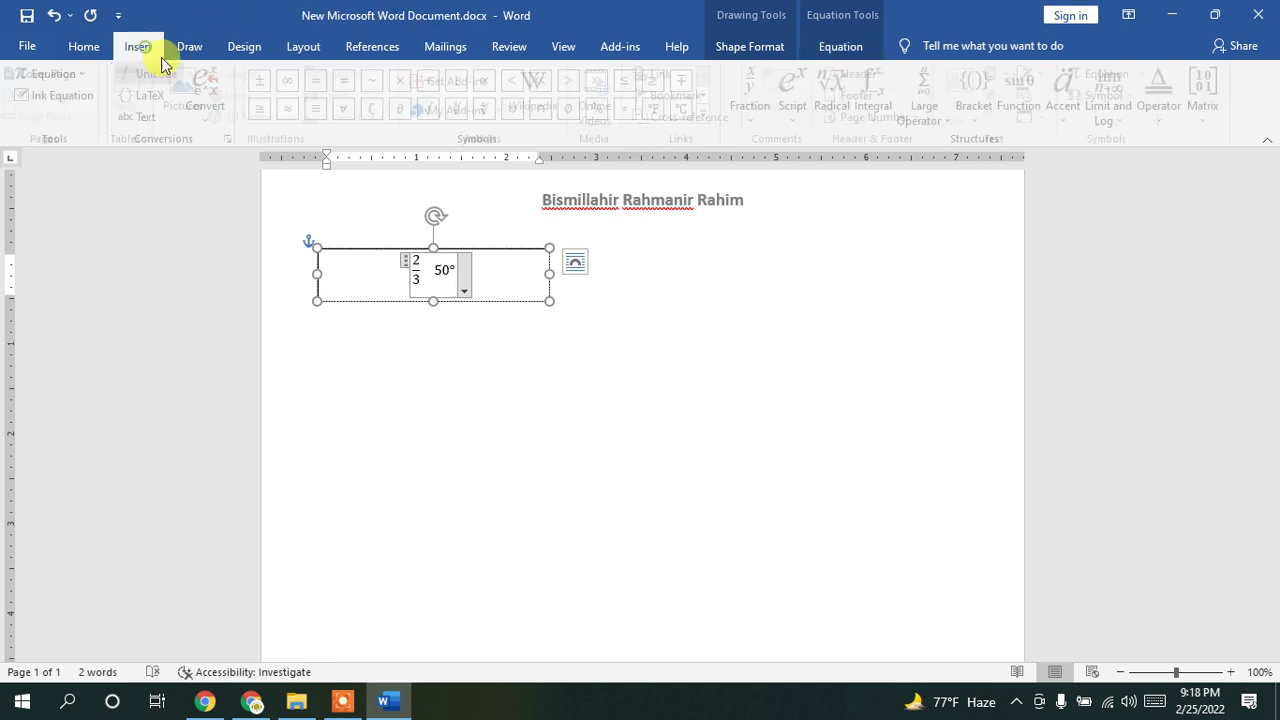
click(646, 392)
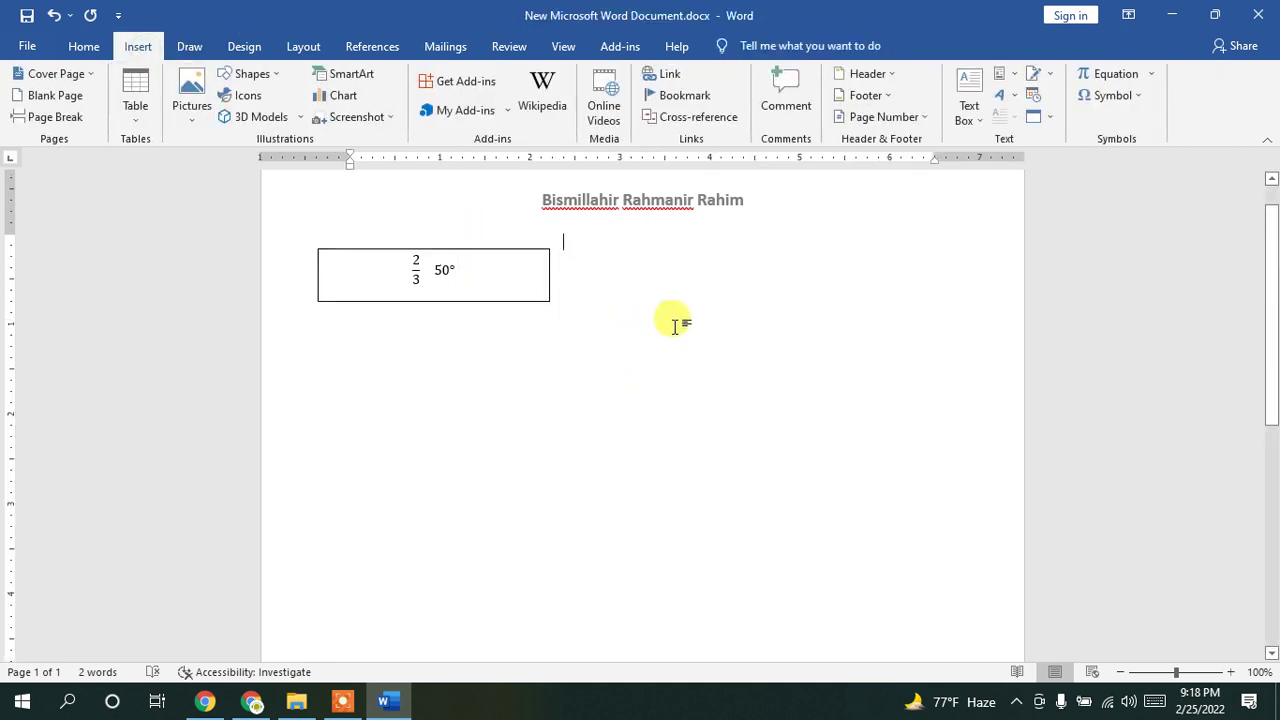
click(192, 56)
click(252, 48)
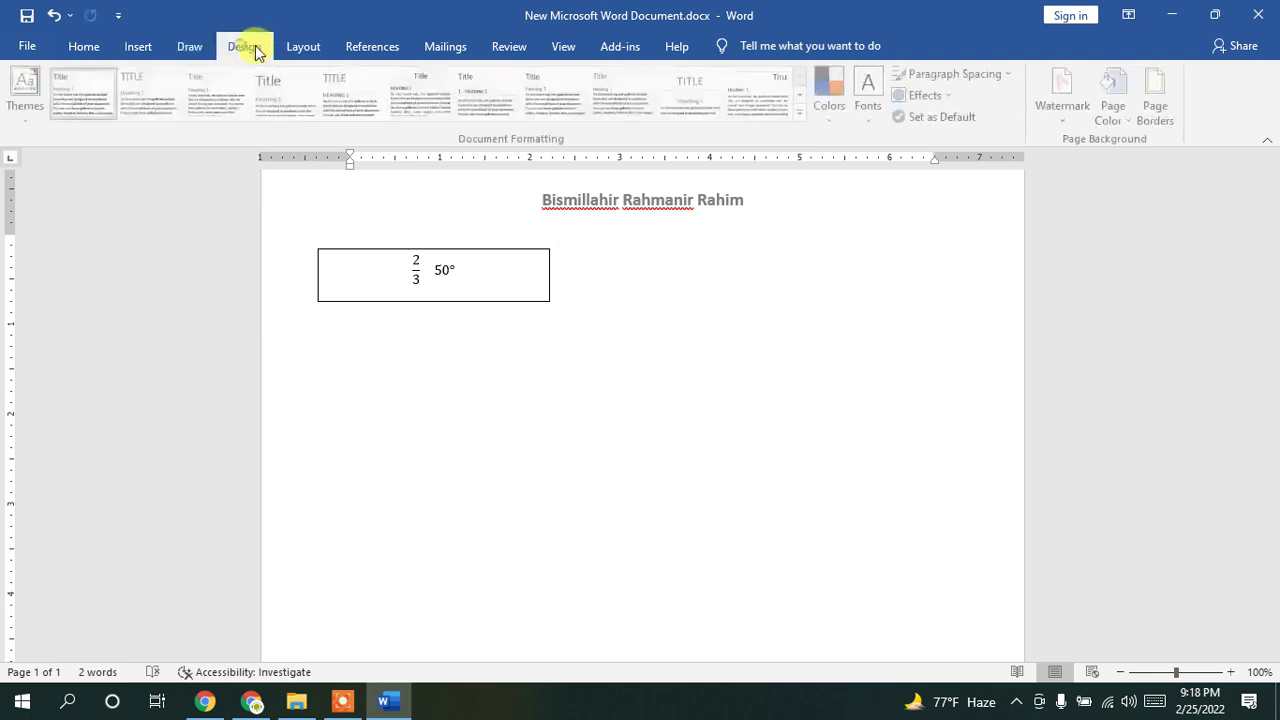
click(310, 47)
click(370, 50)
click(443, 46)
click(509, 47)
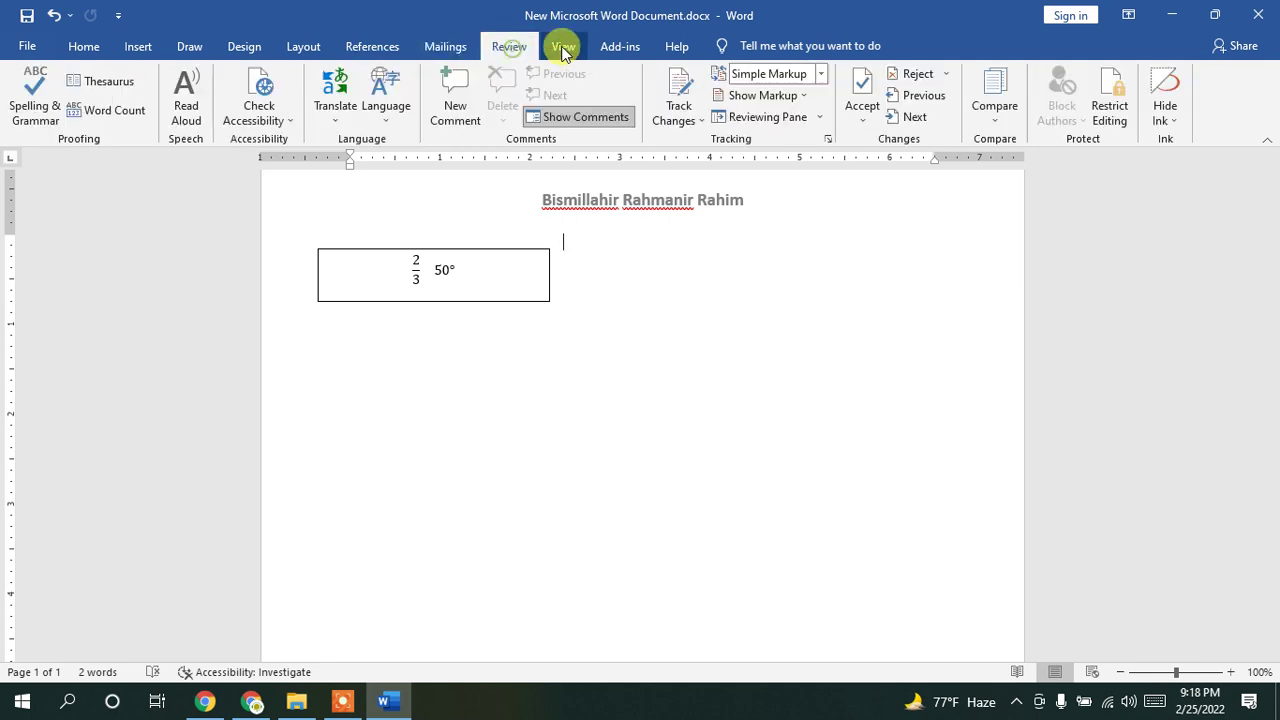
click(563, 48)
Step: Back on the Home tab, select the 2/3 and 50° text box and delete it
click(507, 46)
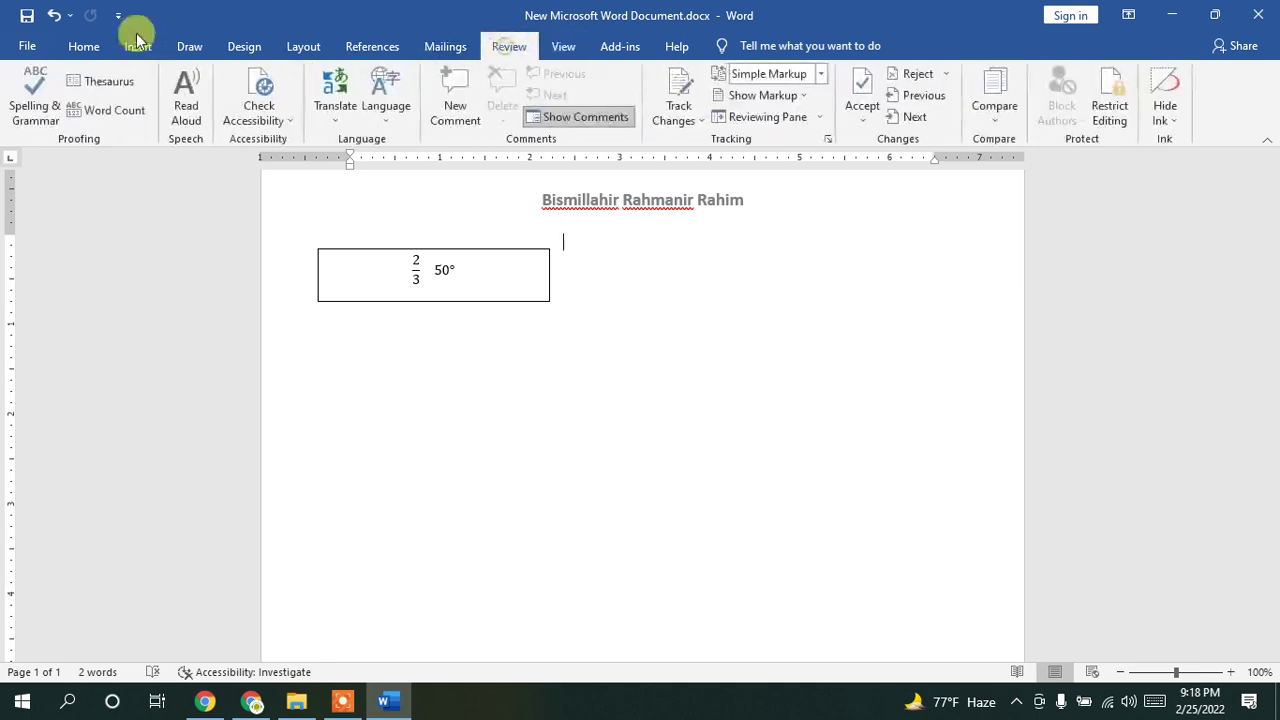
click(85, 47)
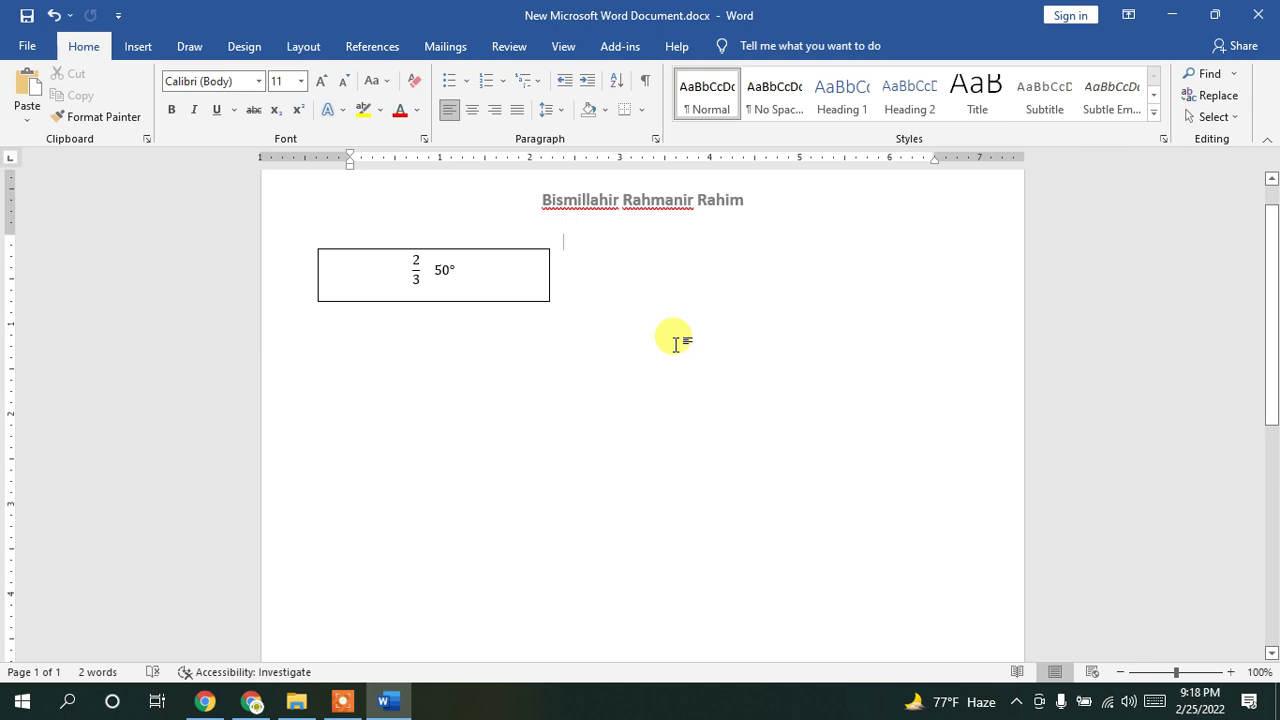
click(441, 250)
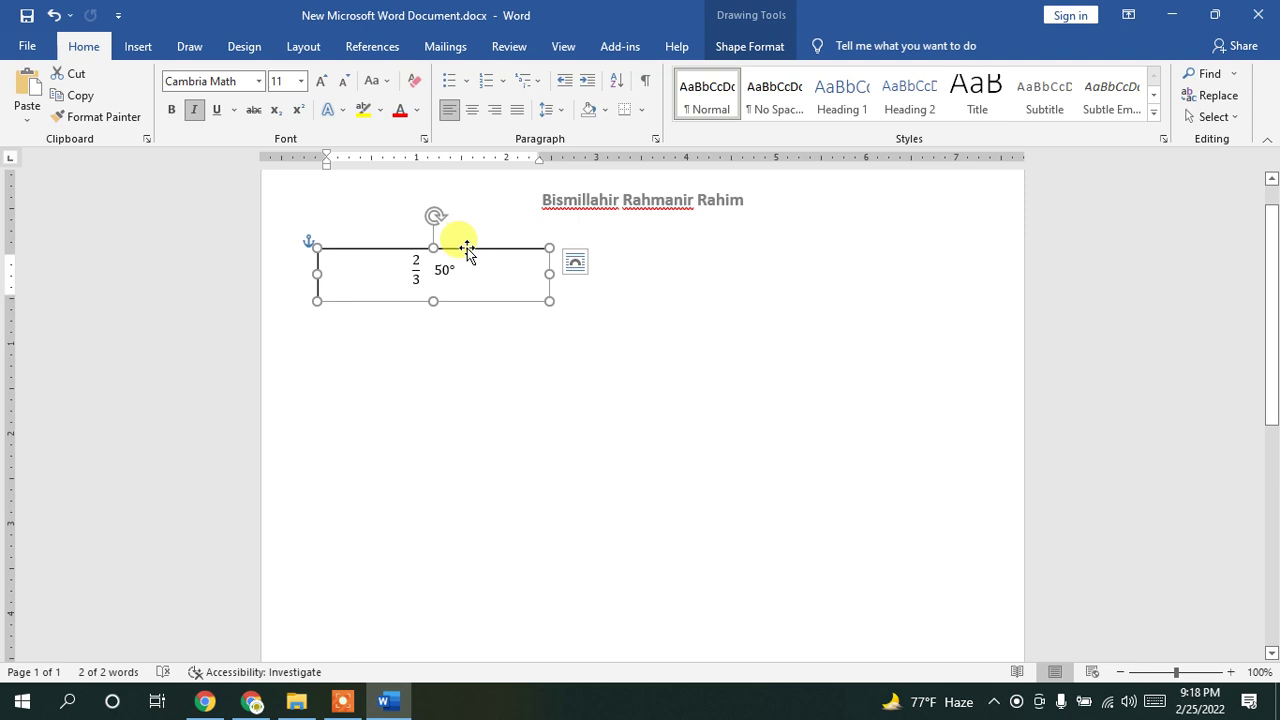
key(Delete)
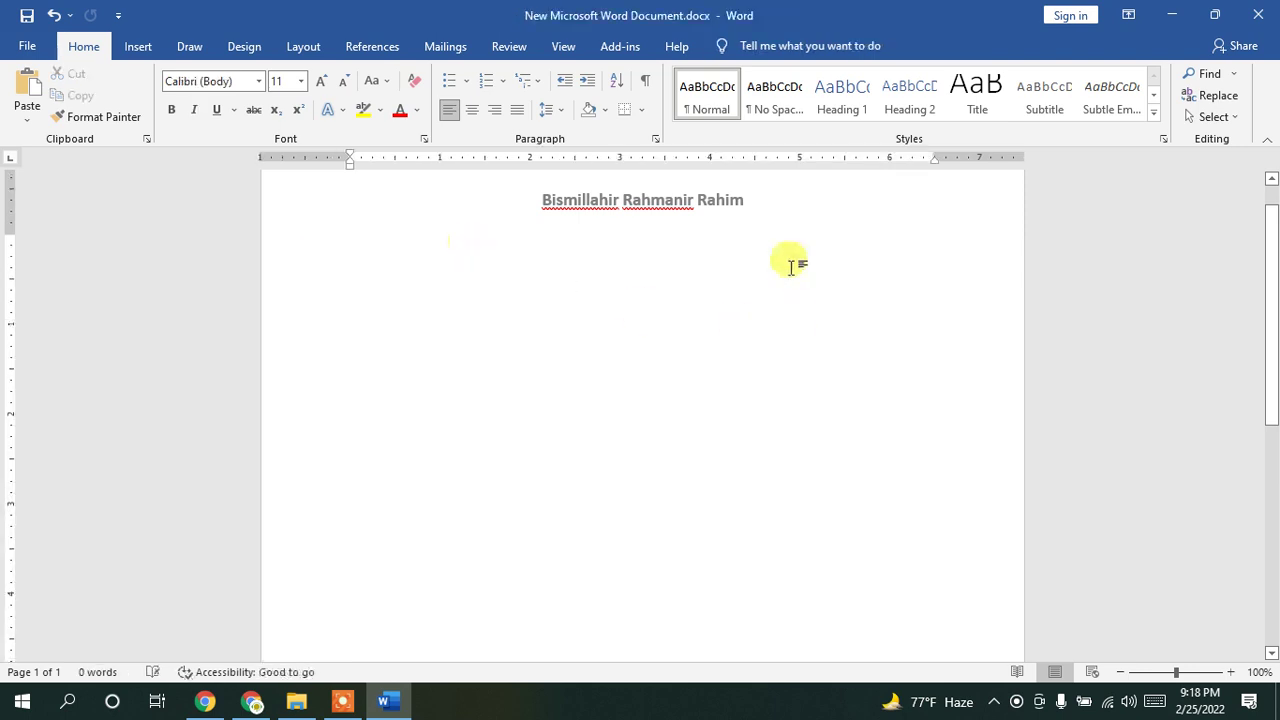
Step: Close Word without saving and return to the Online Class Link meeting in Chrome
click(1260, 12)
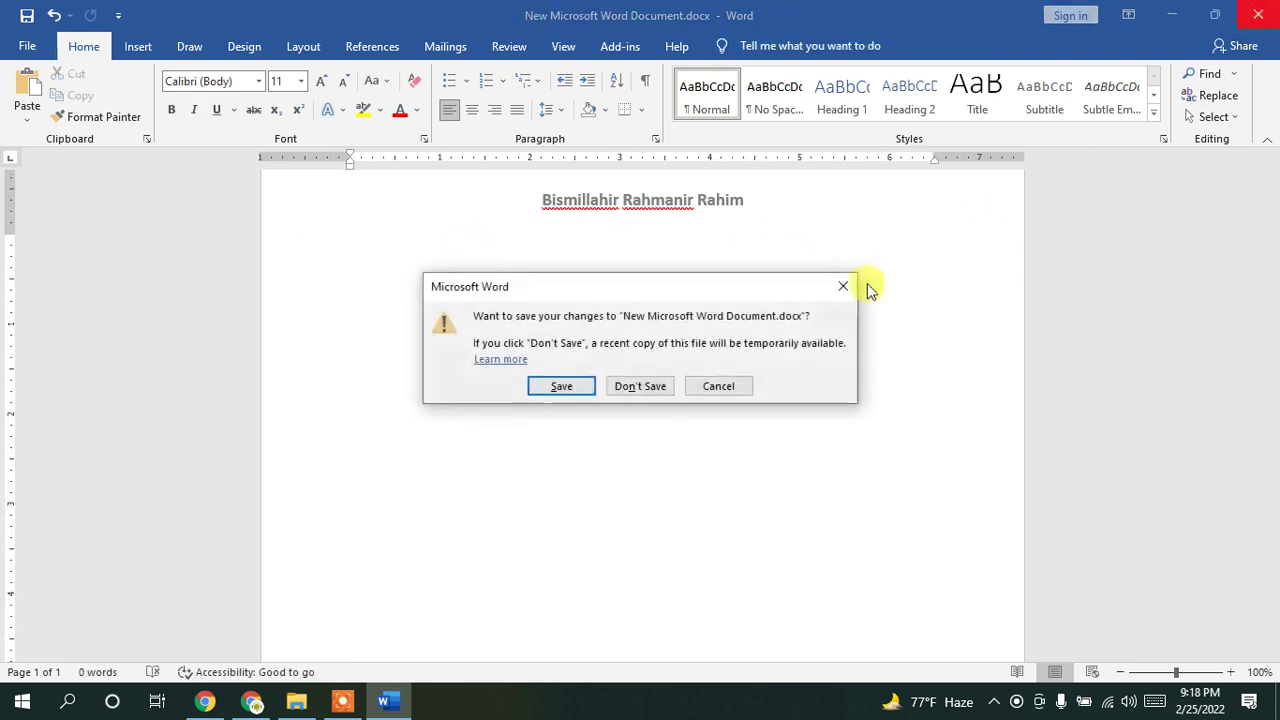
click(642, 384)
click(1258, 15)
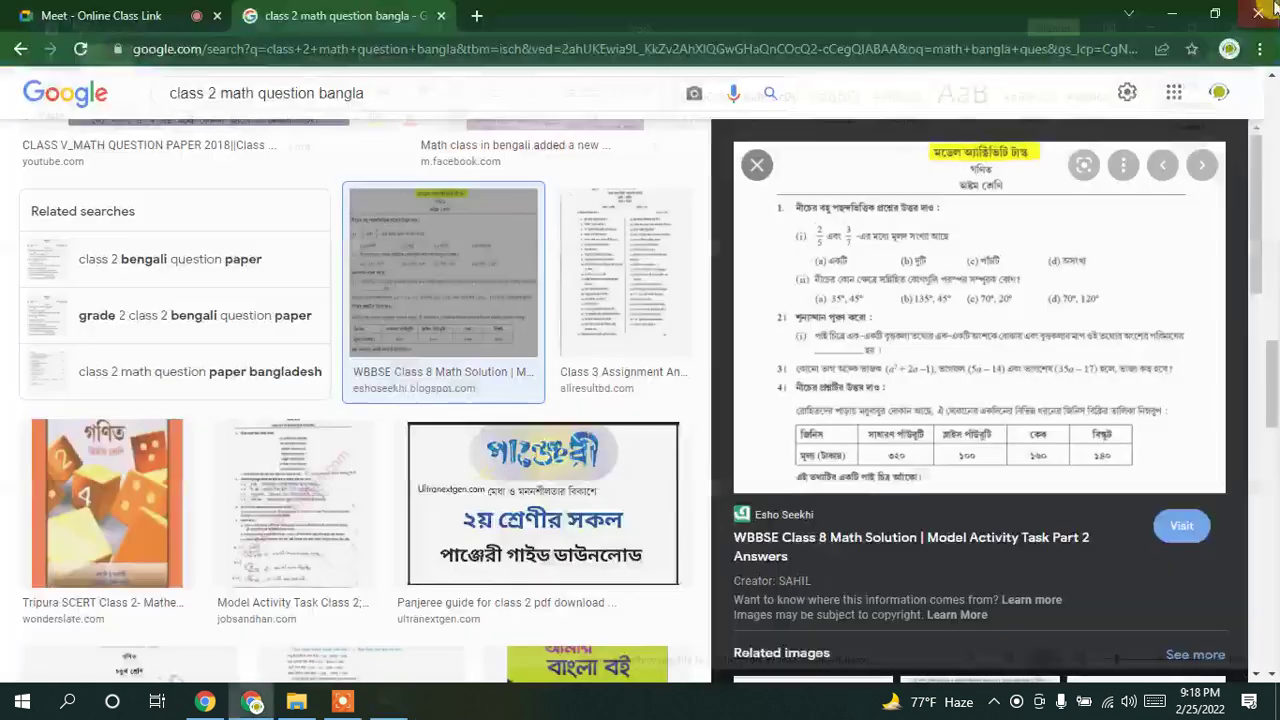
click(95, 15)
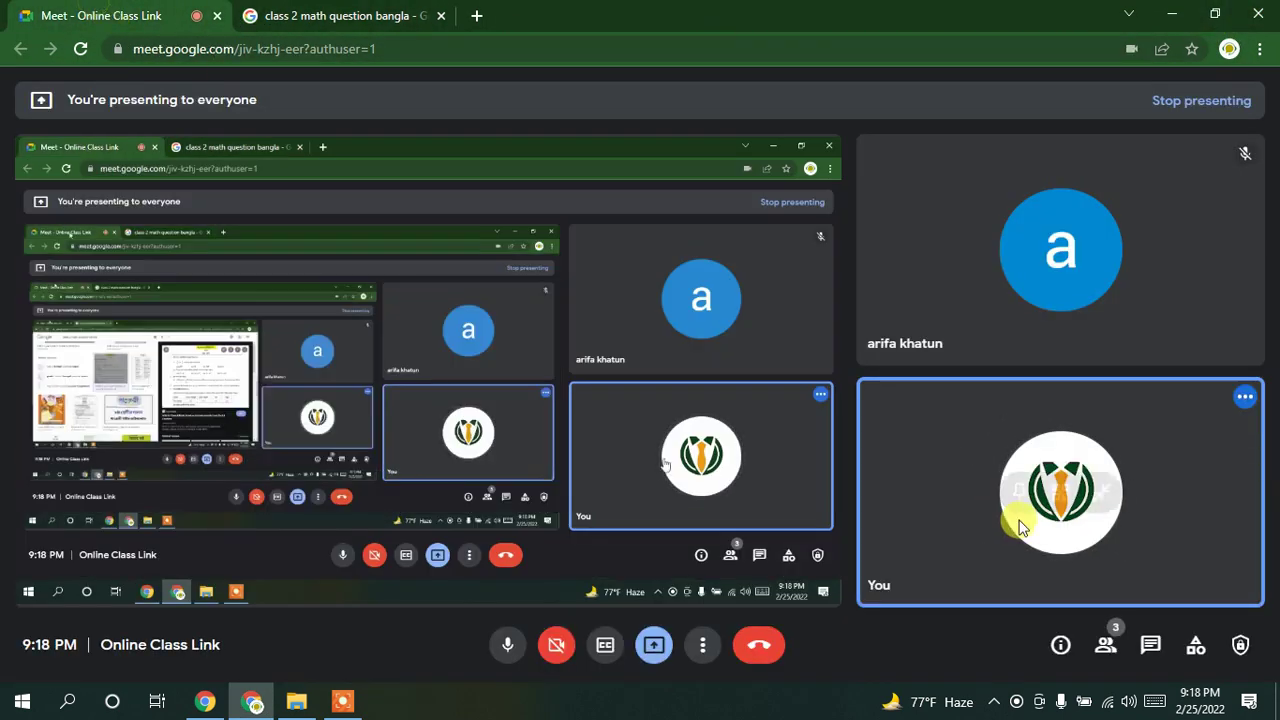
click(342, 701)
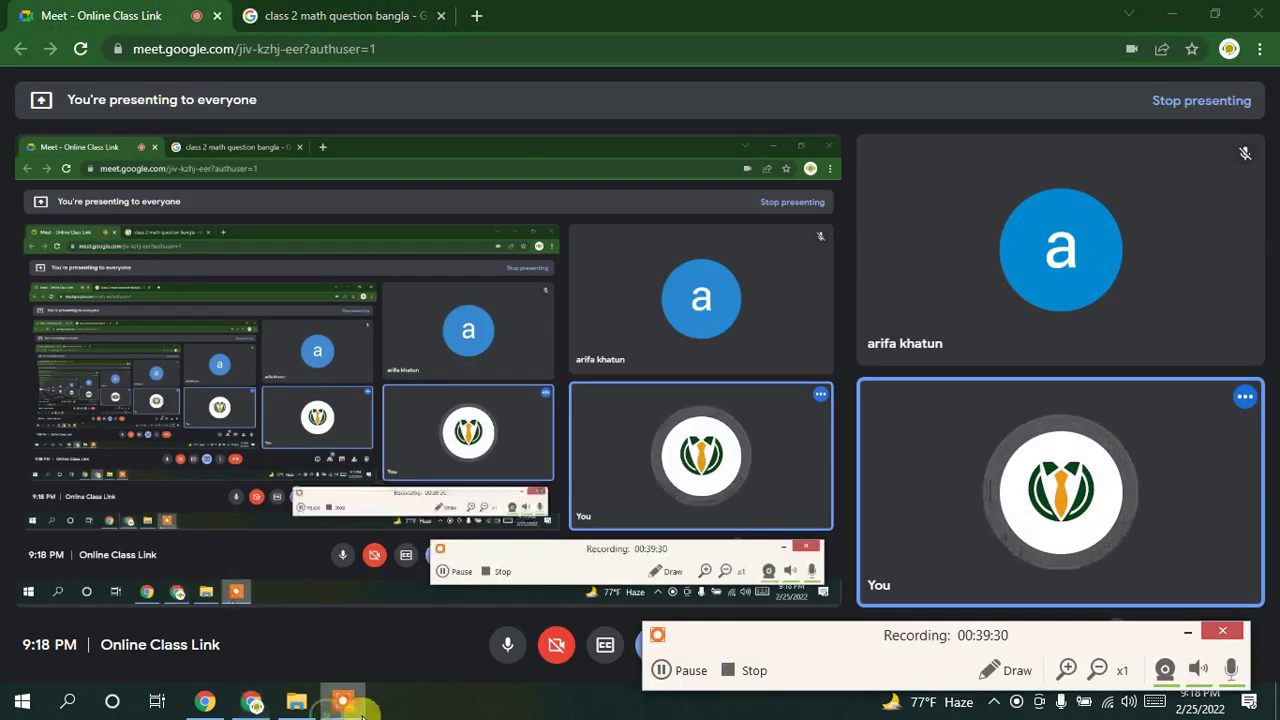